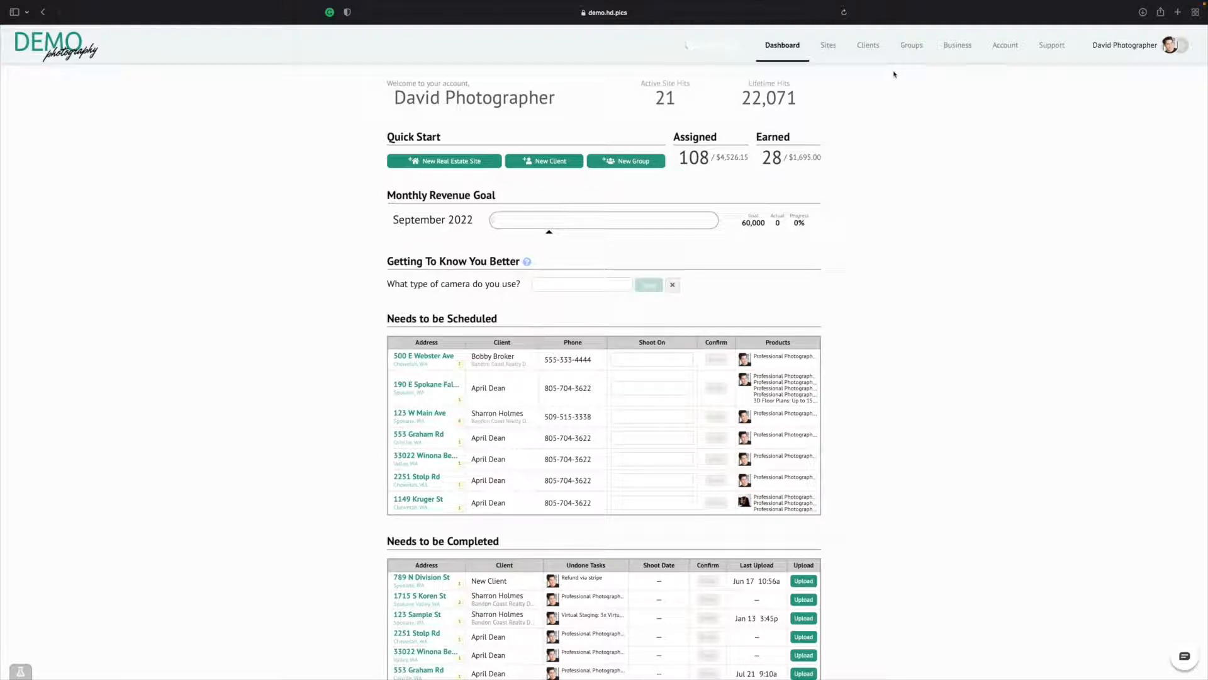
Open the business's custom designs and create a new 8½ x 11 flyer
{"action": "left_click", "coordinate": [968, 48]}
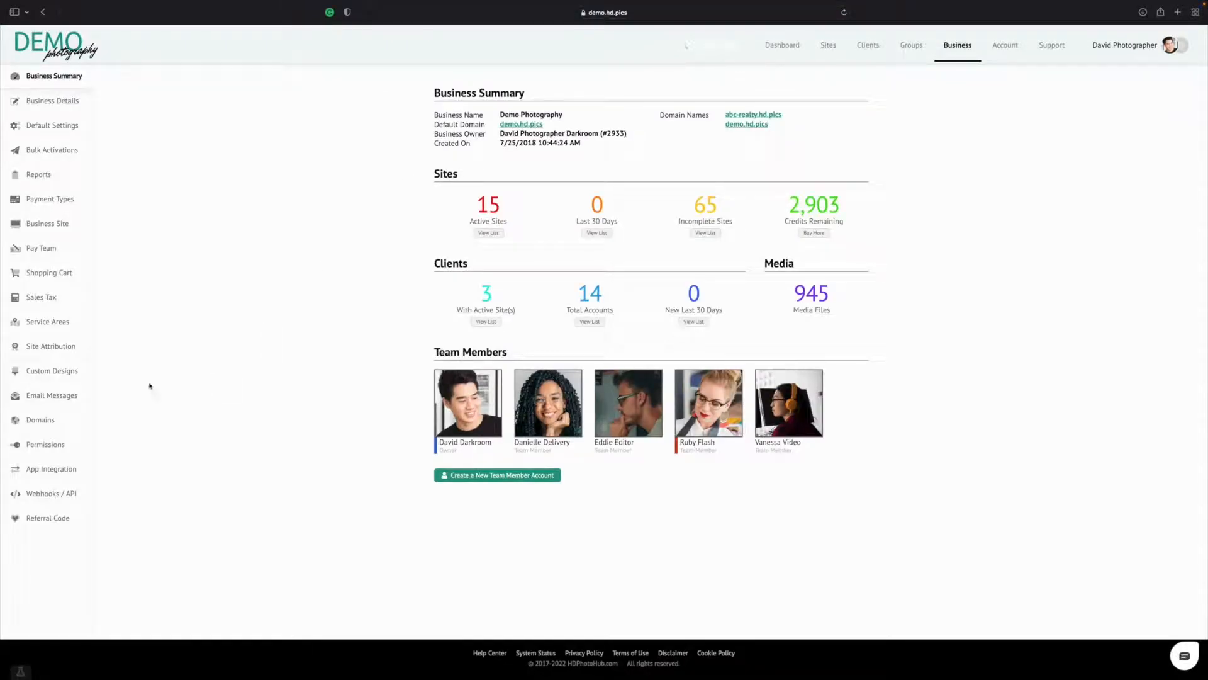
{"action": "left_click", "coordinate": [58, 377]}
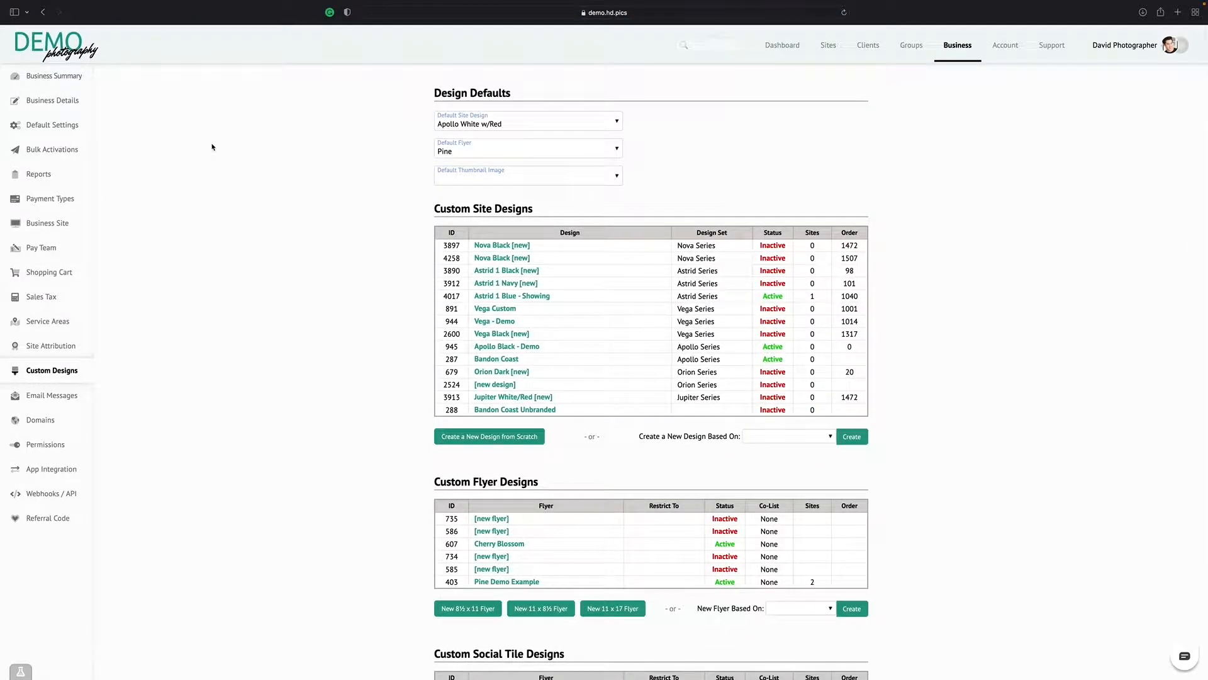
{"action": "scroll", "coordinate": [212, 147], "scroll_direction": "down", "scroll_amount": 3}
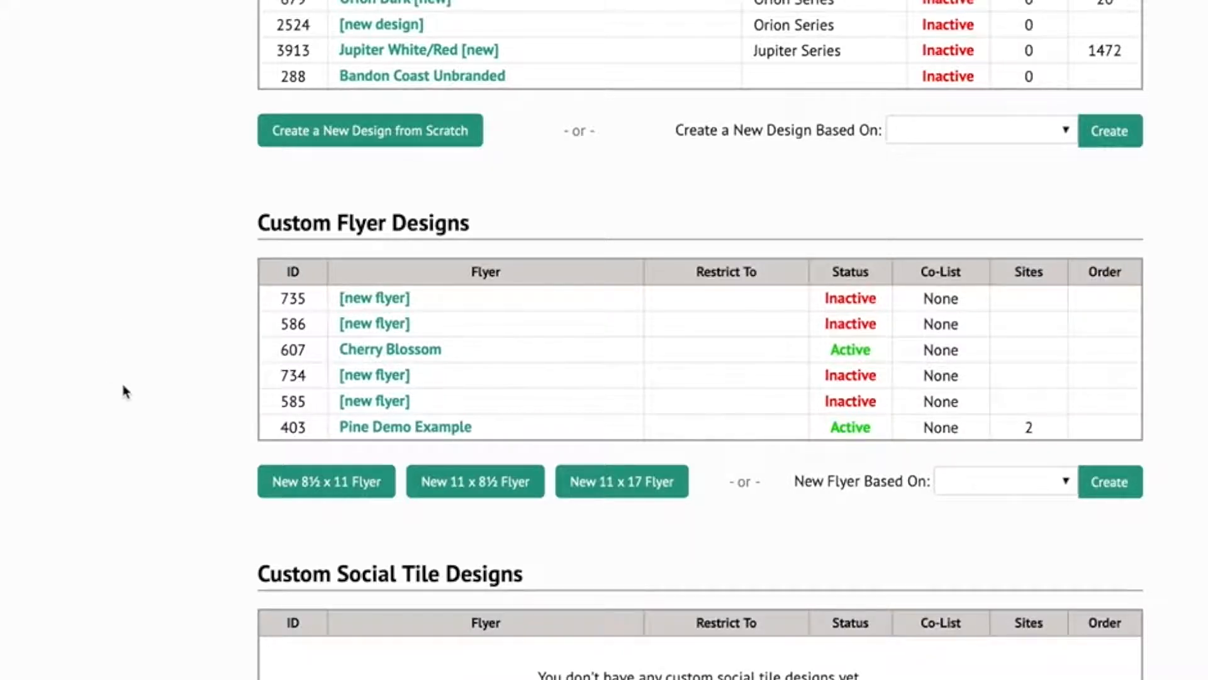
{"action": "left_click", "coordinate": [355, 492]}
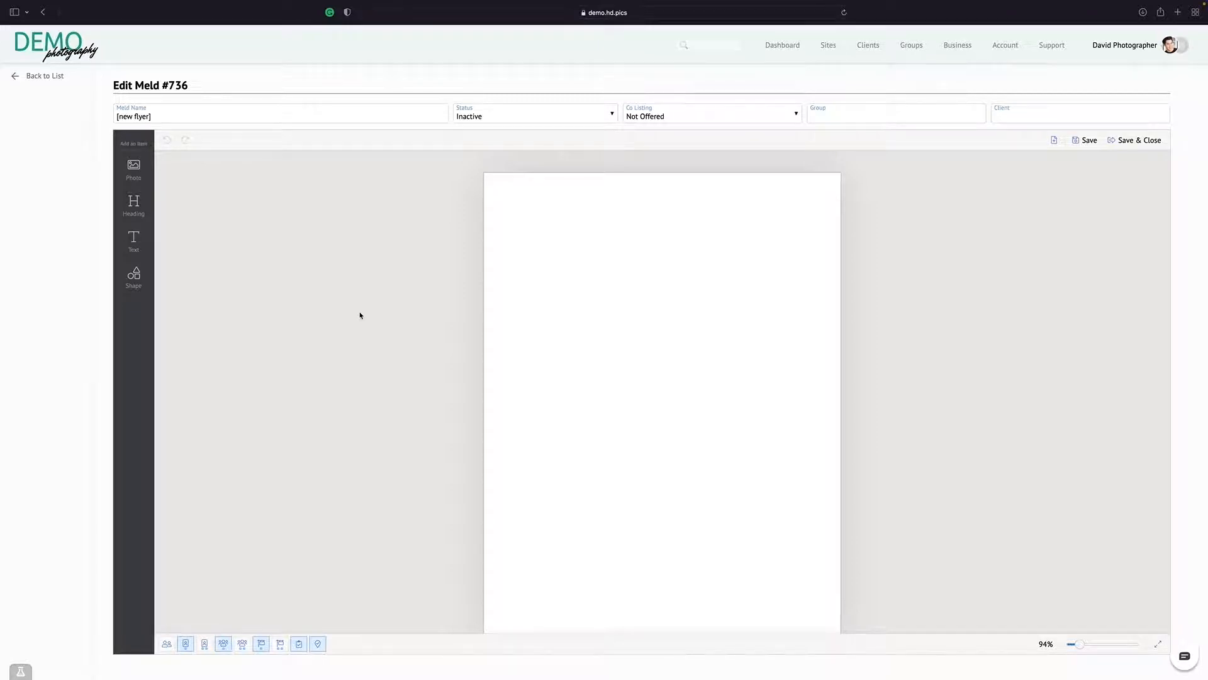
Look over the blank flyer page and check its width and height settings
{"action": "scroll", "coordinate": [360, 315], "scroll_direction": "down", "scroll_amount": 1}
{"action": "scroll", "coordinate": [833, 304], "scroll_direction": "up", "scroll_amount": 1}
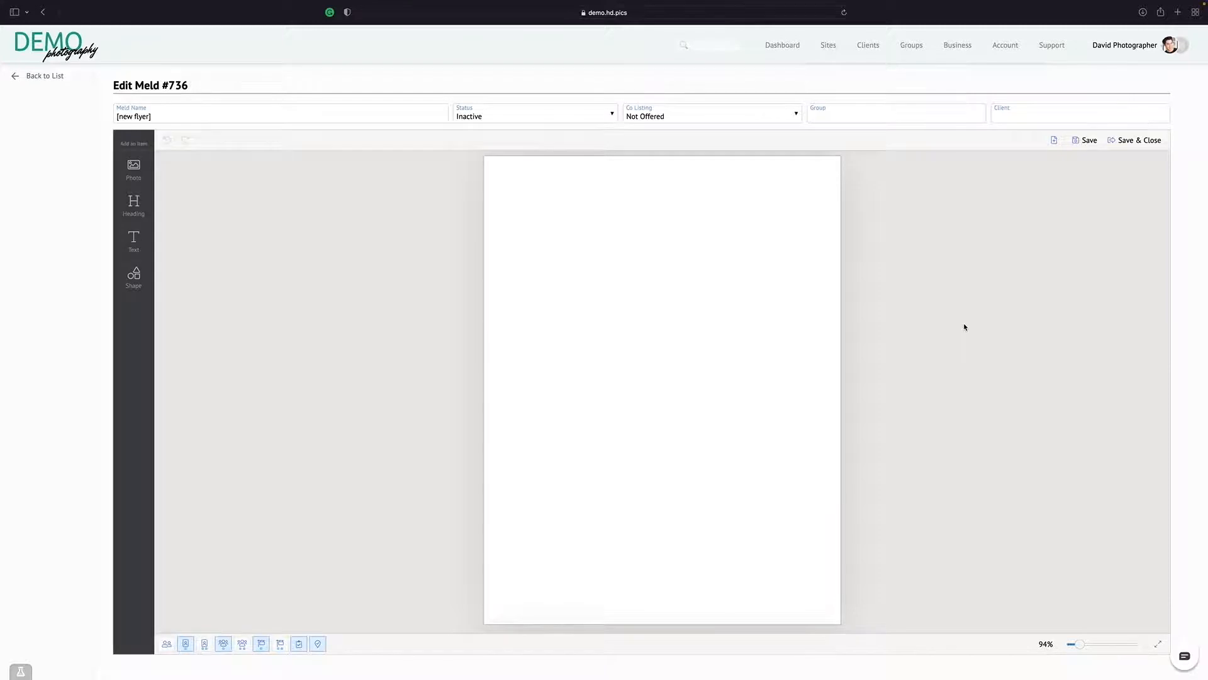
{"action": "left_click", "coordinate": [741, 204]}
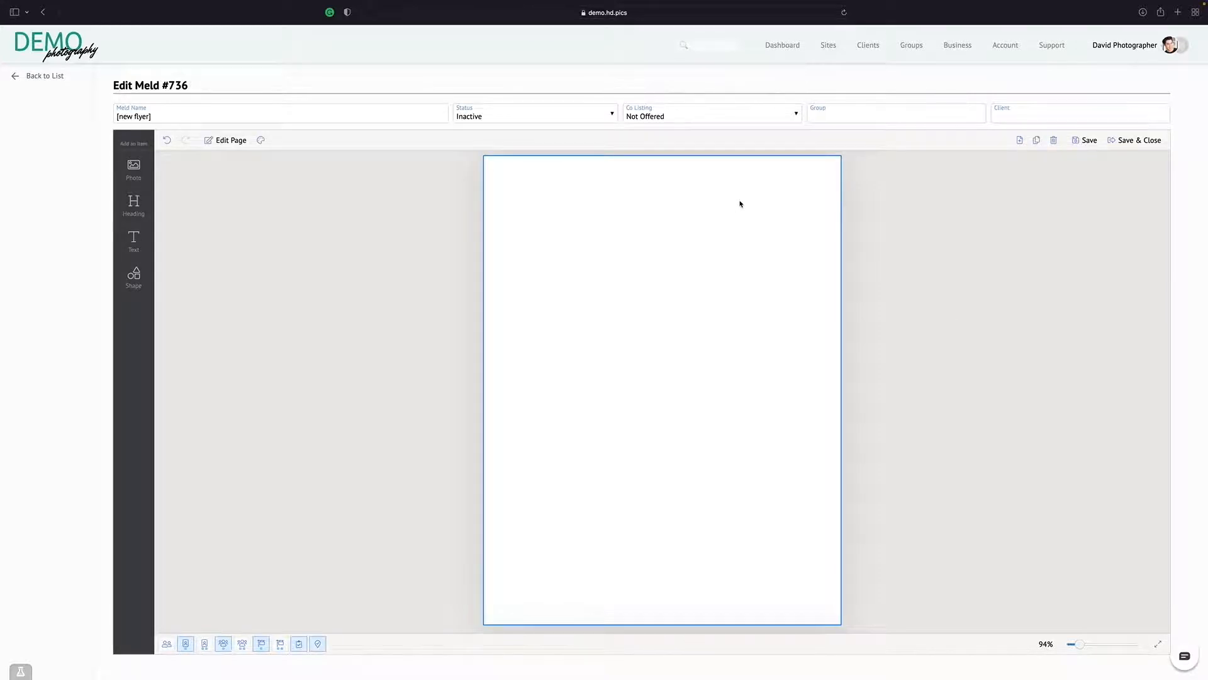
{"action": "left_click", "coordinate": [237, 141]}
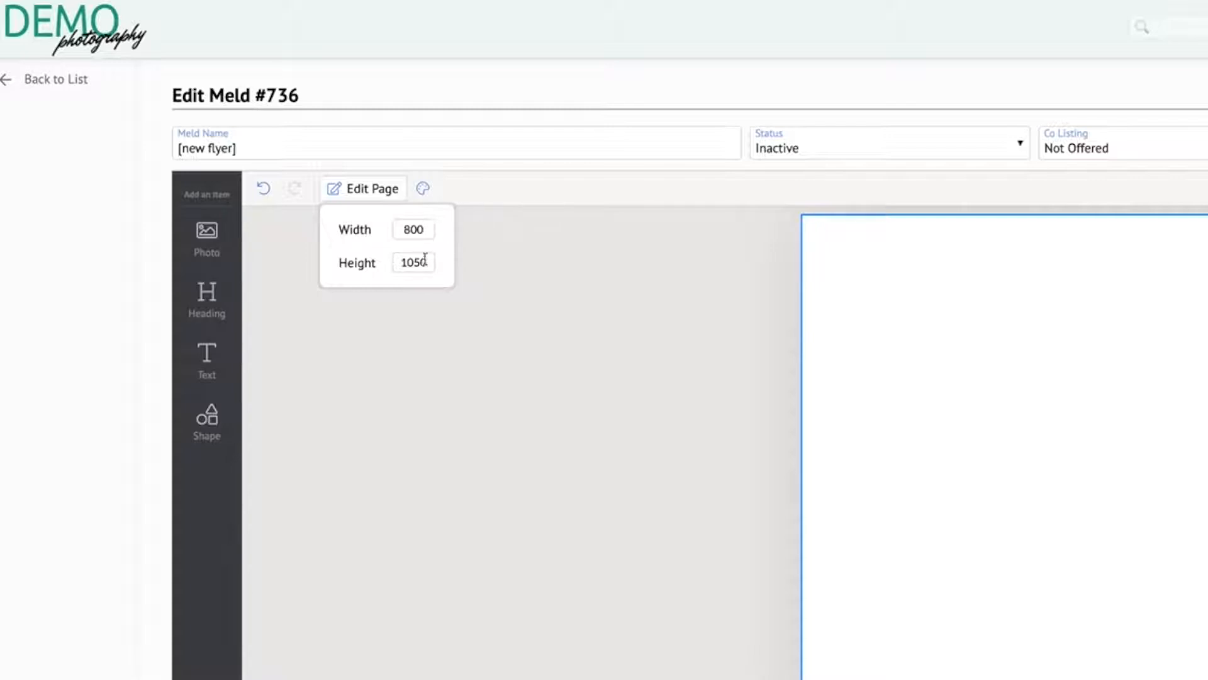
{"action": "left_click", "coordinate": [633, 258]}
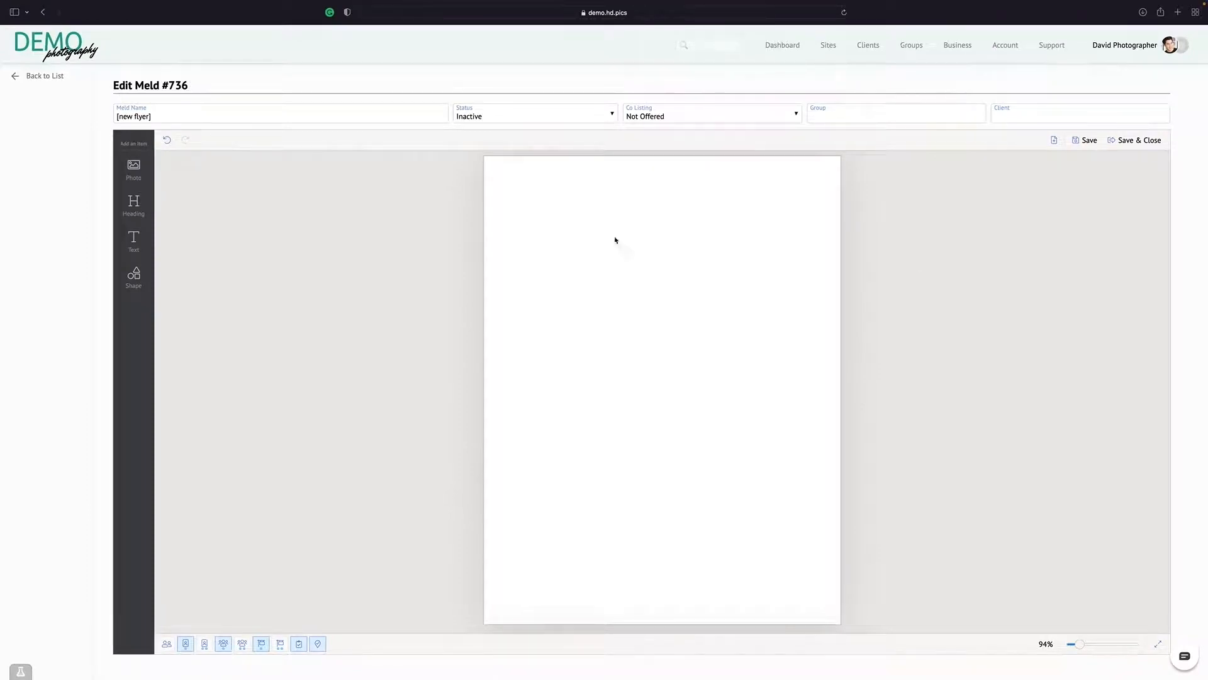
Rename the flyer to "Demo Flyer 1"
{"action": "left_click", "coordinate": [227, 116]}
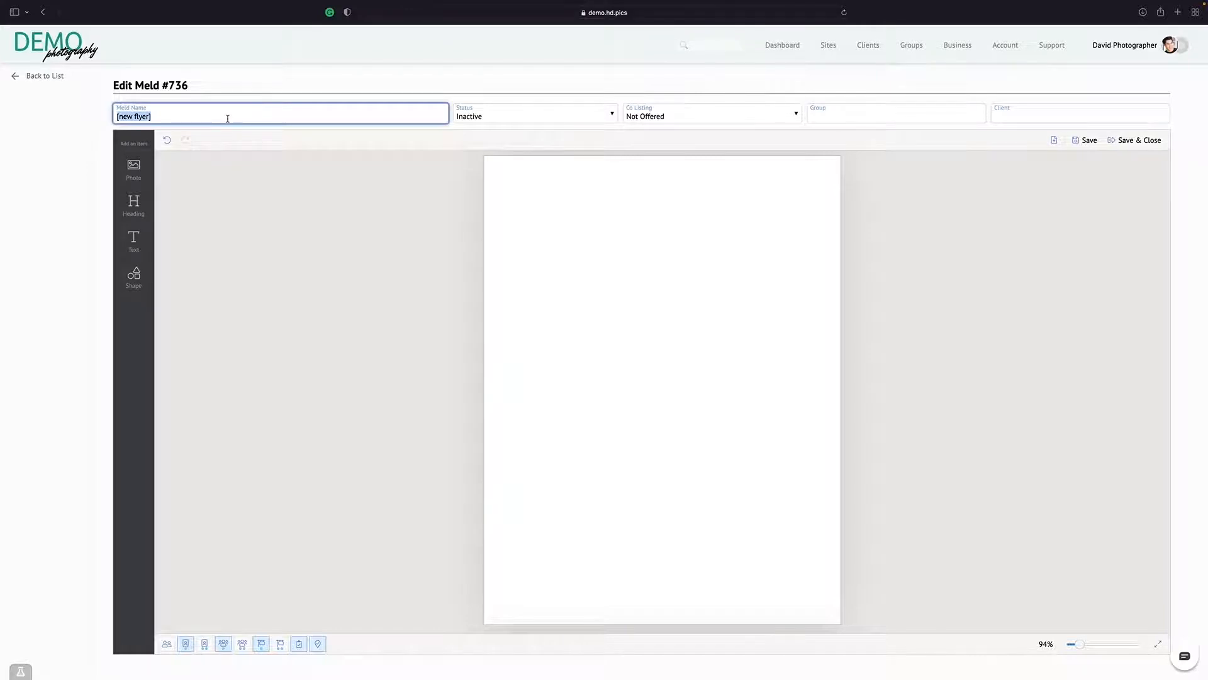
{"action": "key", "text": "BackSpace"}
{"action": "type", "text": "Demo Fllyer"}
{"action": "key", "text": "BackSpace"}
{"action": "key", "text": "BackSpace"}
{"action": "key", "text": "BackSpace"}
{"action": "key", "text": "BackSpace"}
{"action": "type", "text": "yer 1"}
{"action": "left_click", "coordinate": [262, 267]}
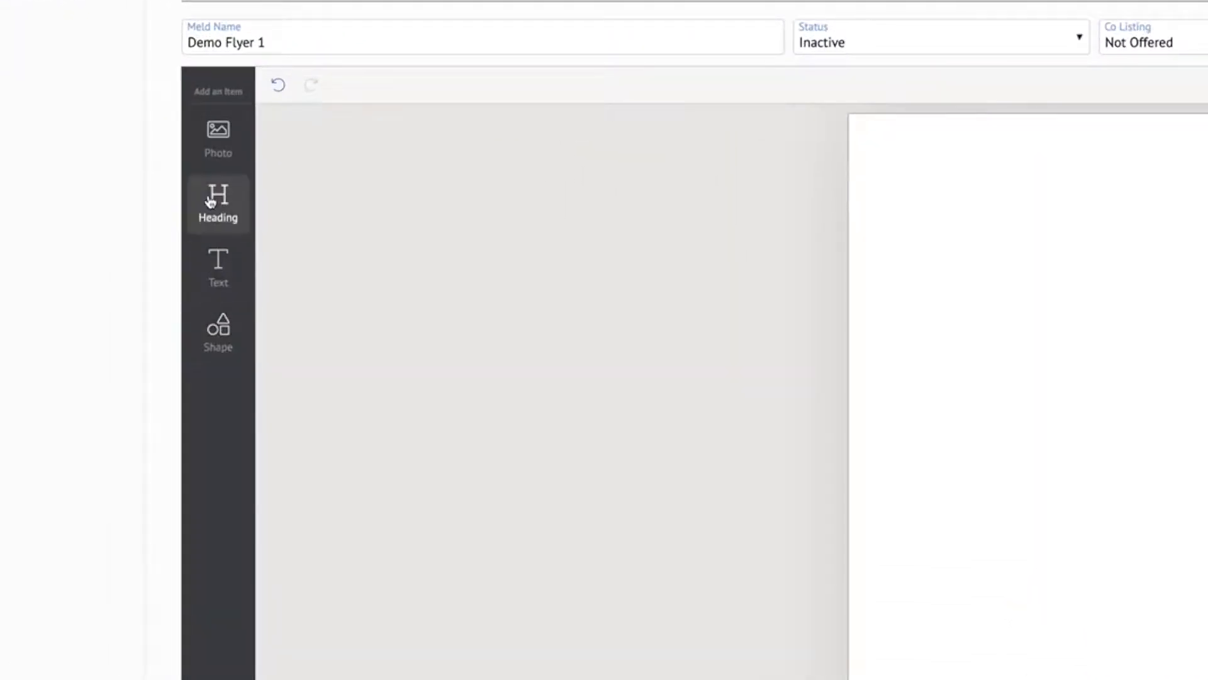
Add a photo to the page, enlarge it to most of the page width and centre it in the upper half
{"action": "left_click", "coordinate": [217, 131]}
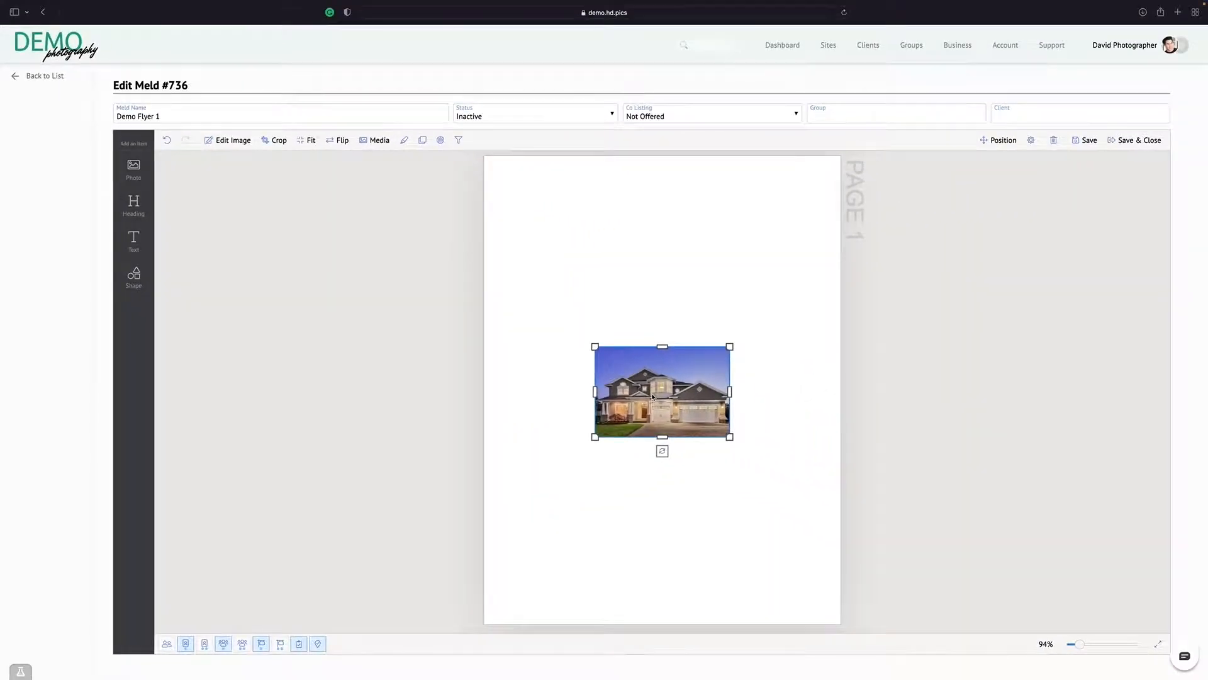
{"action": "left_click_drag", "start_coordinate": [652, 397], "coordinate": [657, 265]}
{"action": "left_click_drag", "start_coordinate": [595, 307], "coordinate": [504, 368]}
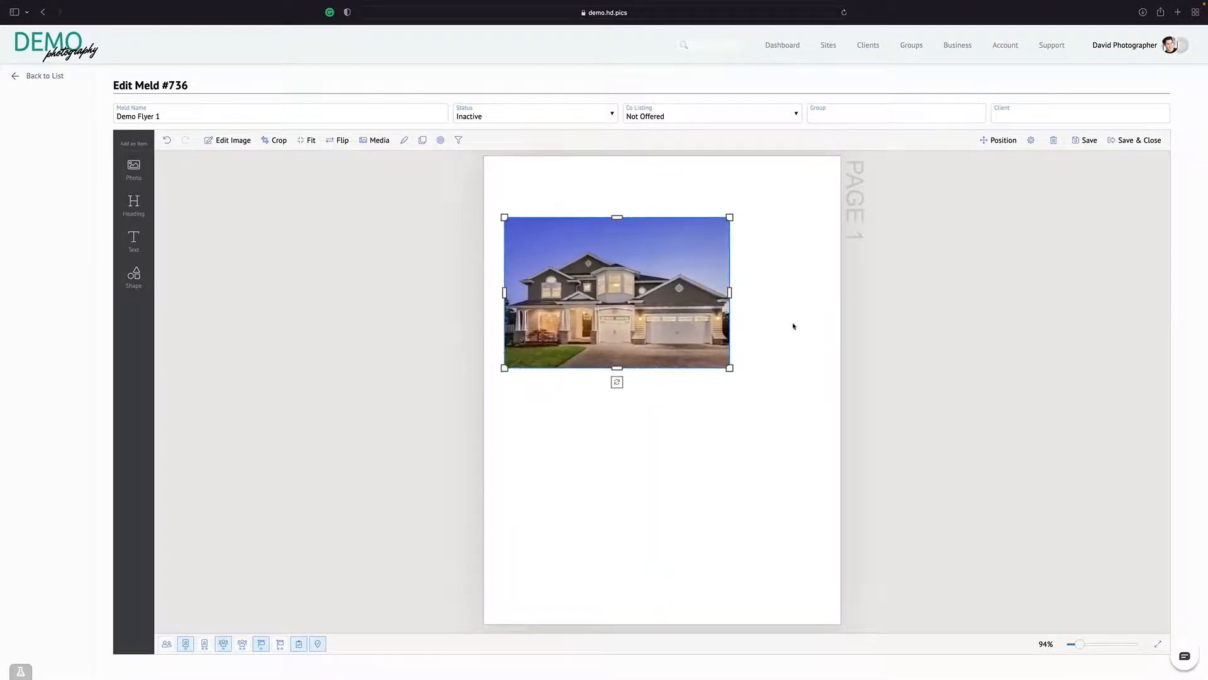
{"action": "left_click_drag", "start_coordinate": [730, 217], "coordinate": [799, 208]}
{"action": "left_click_drag", "start_coordinate": [707, 205], "coordinate": [716, 238]}
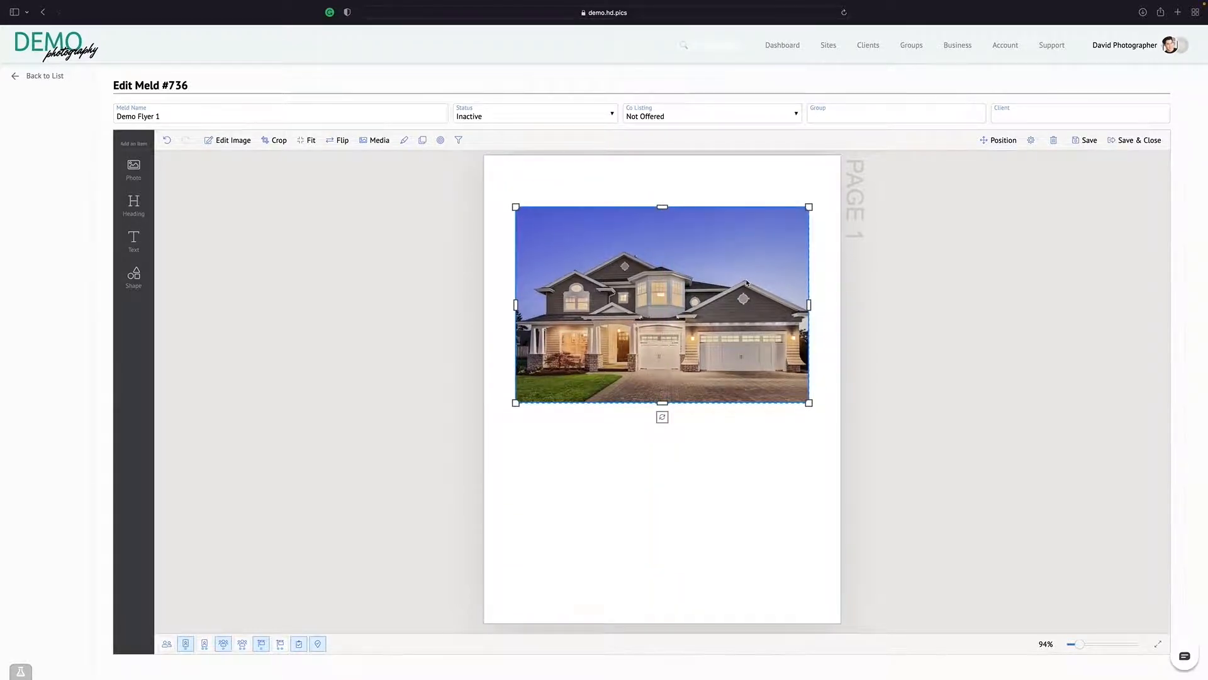
{"action": "left_click", "coordinate": [944, 291]}
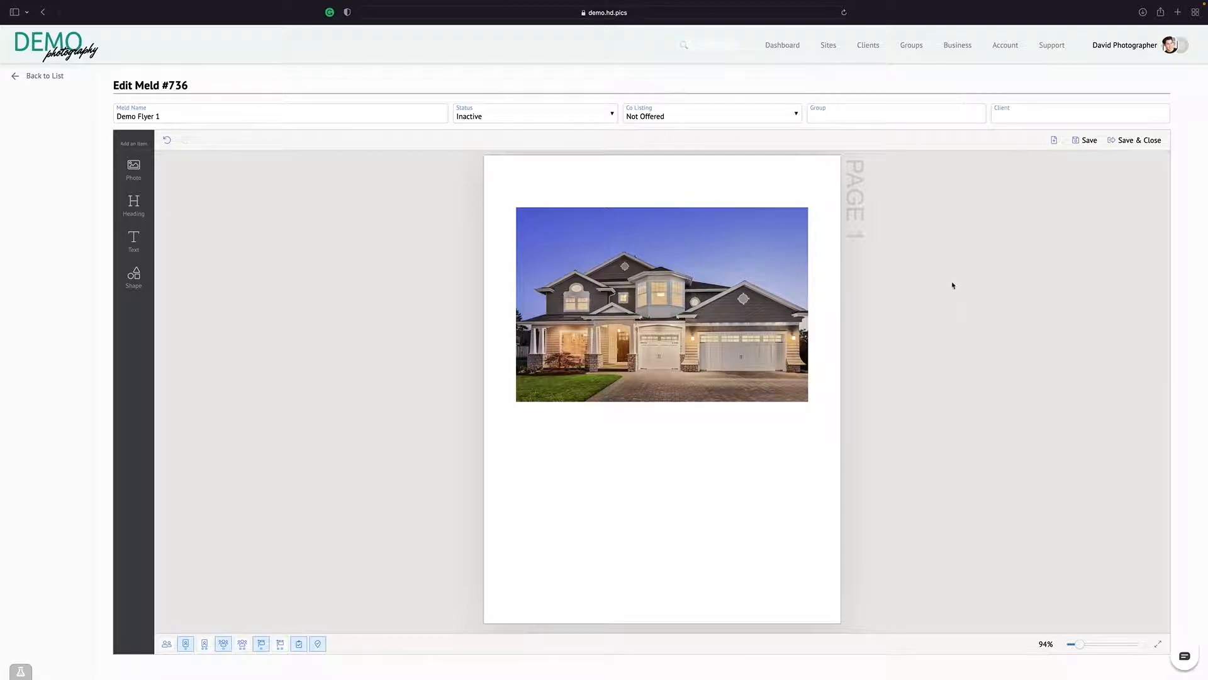
Crop the house photo into a wide banner by enlarging the image slightly, trimming its lower part and extending both sides of the frame
{"action": "left_click", "coordinate": [708, 305]}
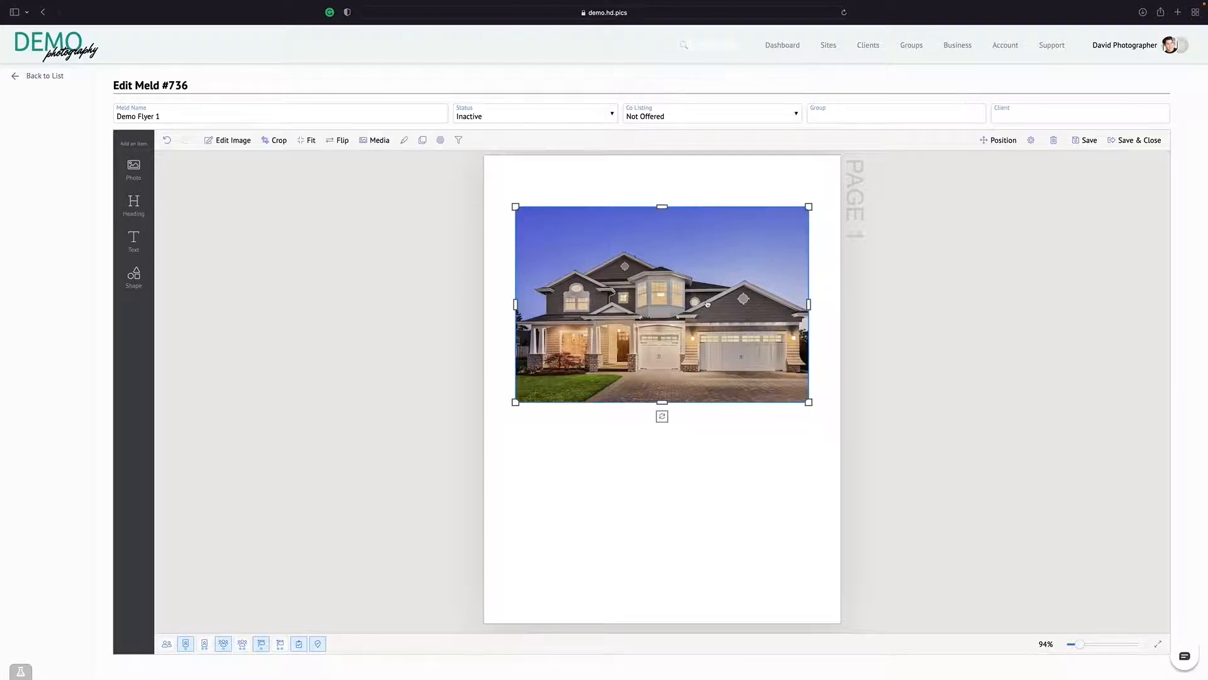
{"action": "double_click", "coordinate": [670, 263]}
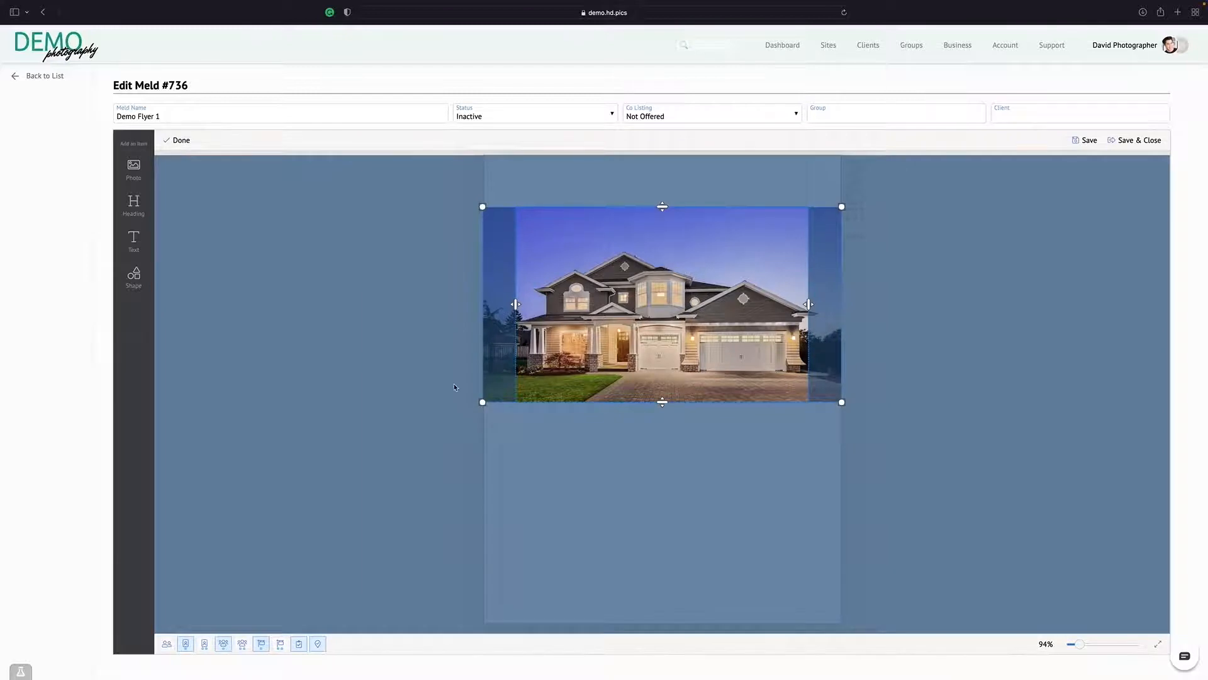
{"action": "mouse_move", "coordinate": [483, 402]}
{"action": "left_mouse_down"}
{"action": "mouse_move", "coordinate": [425, 428]}
{"action": "mouse_move", "coordinate": [485, 390]}
{"action": "mouse_move", "coordinate": [426, 421]}
{"action": "mouse_move", "coordinate": [474, 406]}
{"action": "left_mouse_up"}
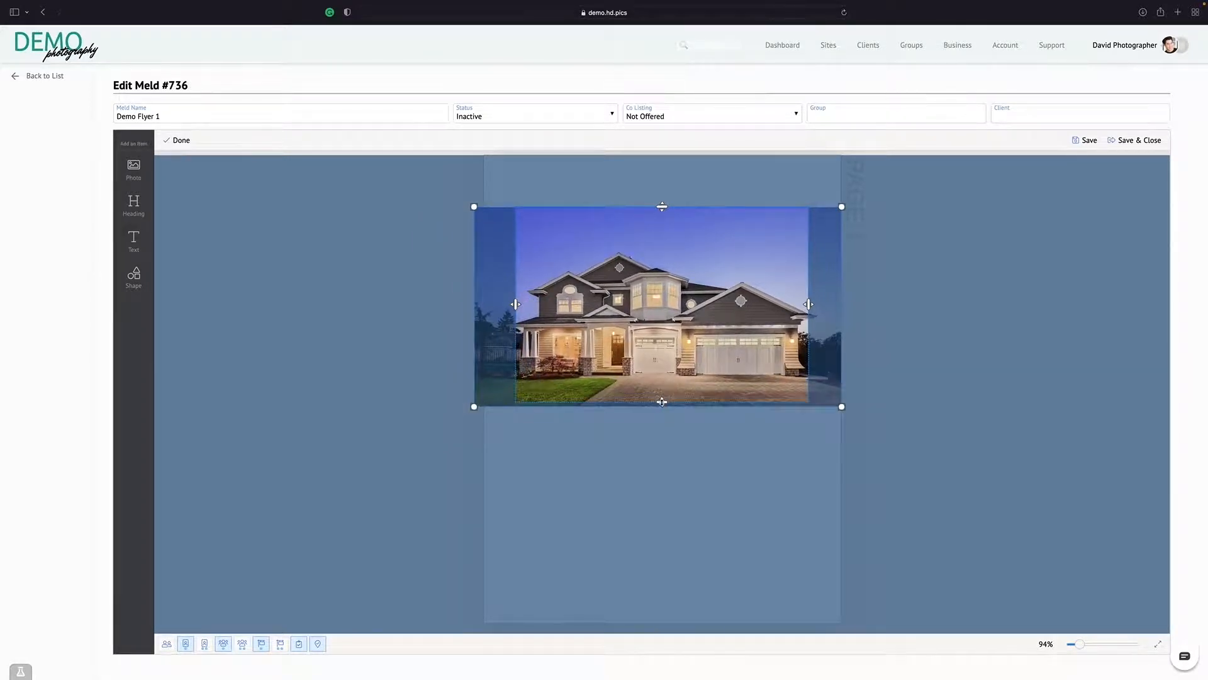
{"action": "left_click_drag", "start_coordinate": [661, 402], "coordinate": [660, 355]}
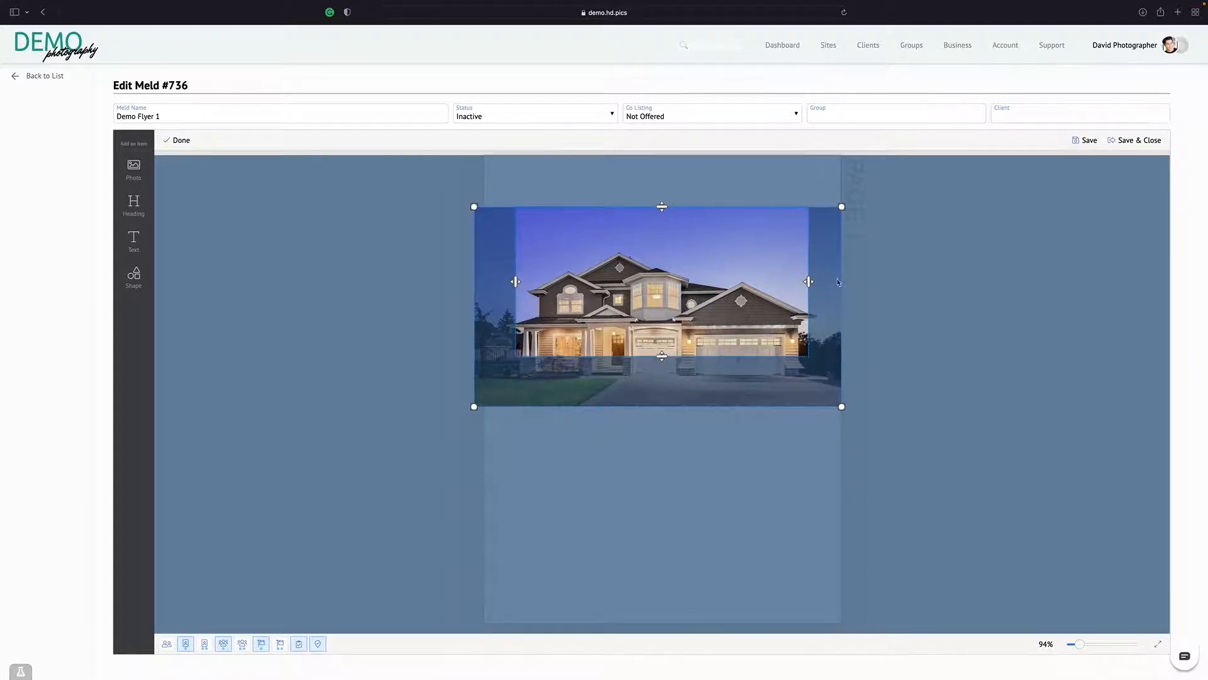
{"action": "left_click_drag", "start_coordinate": [809, 282], "coordinate": [831, 281]}
{"action": "left_click_drag", "start_coordinate": [517, 281], "coordinate": [490, 281]}
{"action": "left_click_drag", "start_coordinate": [614, 383], "coordinate": [614, 346]}
{"action": "left_click", "coordinate": [867, 352]}
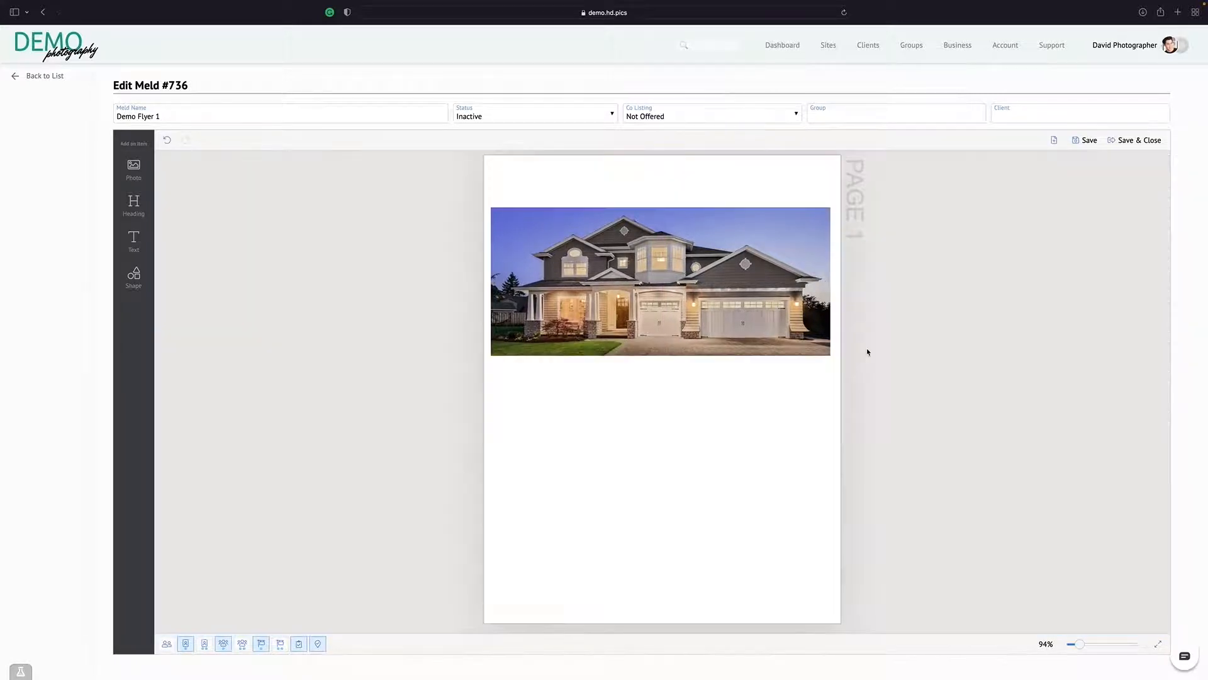
Centre the cropped house photo horizontally on the page and move it slightly down
{"action": "left_click", "coordinate": [697, 258]}
{"action": "left_click_drag", "start_coordinate": [640, 253], "coordinate": [643, 251]}
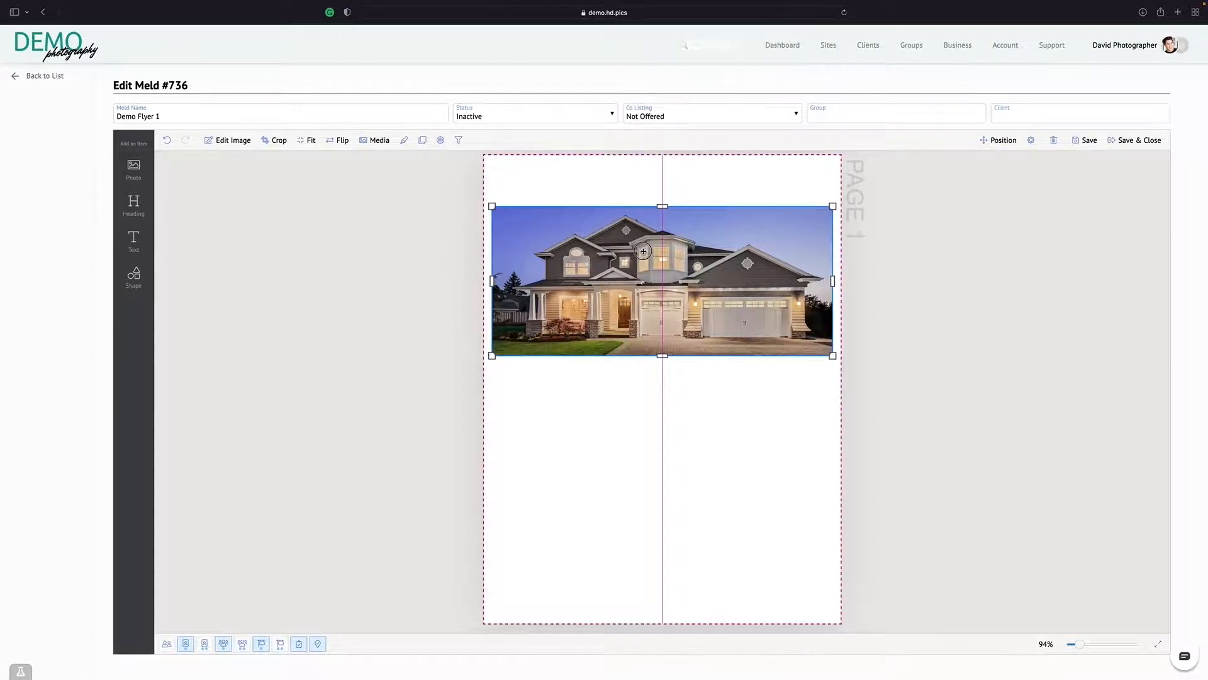
{"action": "left_click_drag", "start_coordinate": [643, 251], "coordinate": [643, 257]}
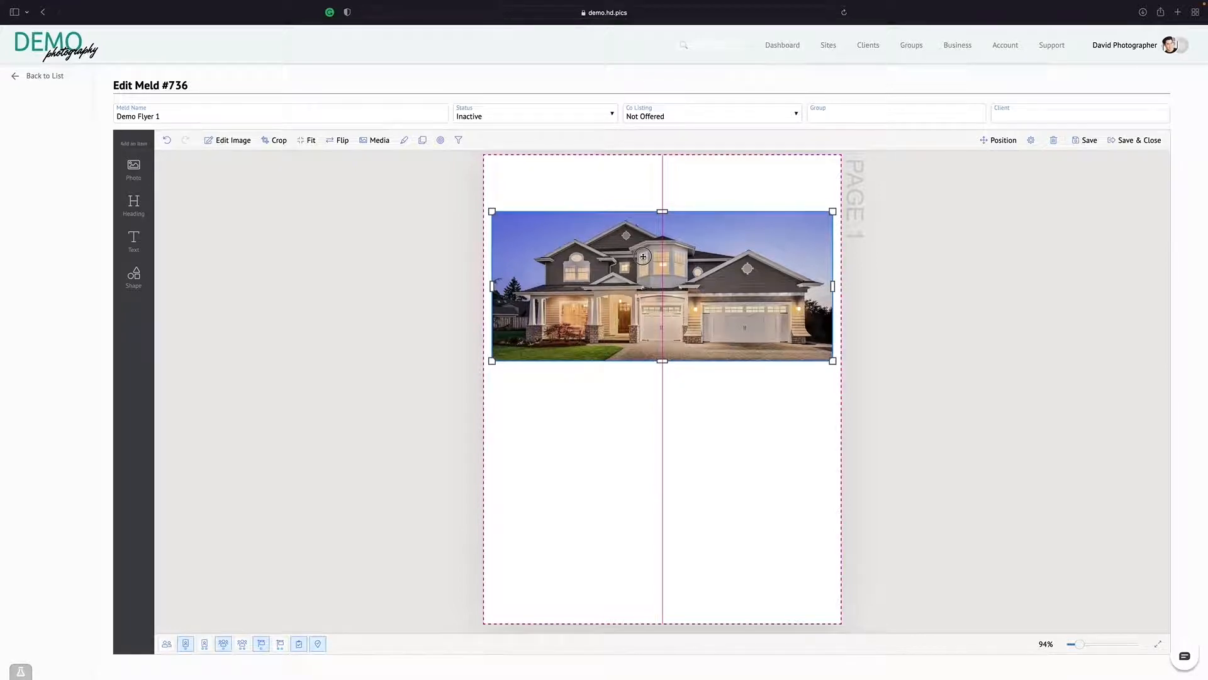
{"action": "left_click_drag", "start_coordinate": [643, 257], "coordinate": [644, 258]}
{"action": "left_click", "coordinate": [1000, 315]}
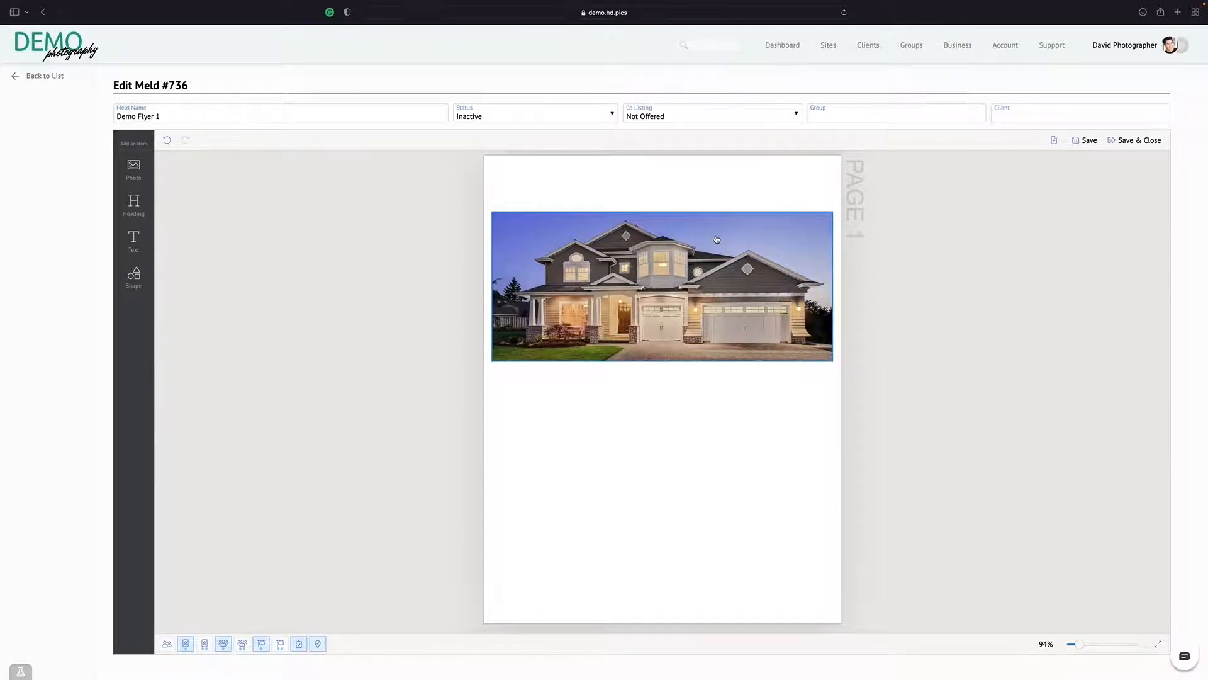
Add a second photo, shrink it and place it over the lower-left edge of the house photo
{"action": "left_click", "coordinate": [134, 169]}
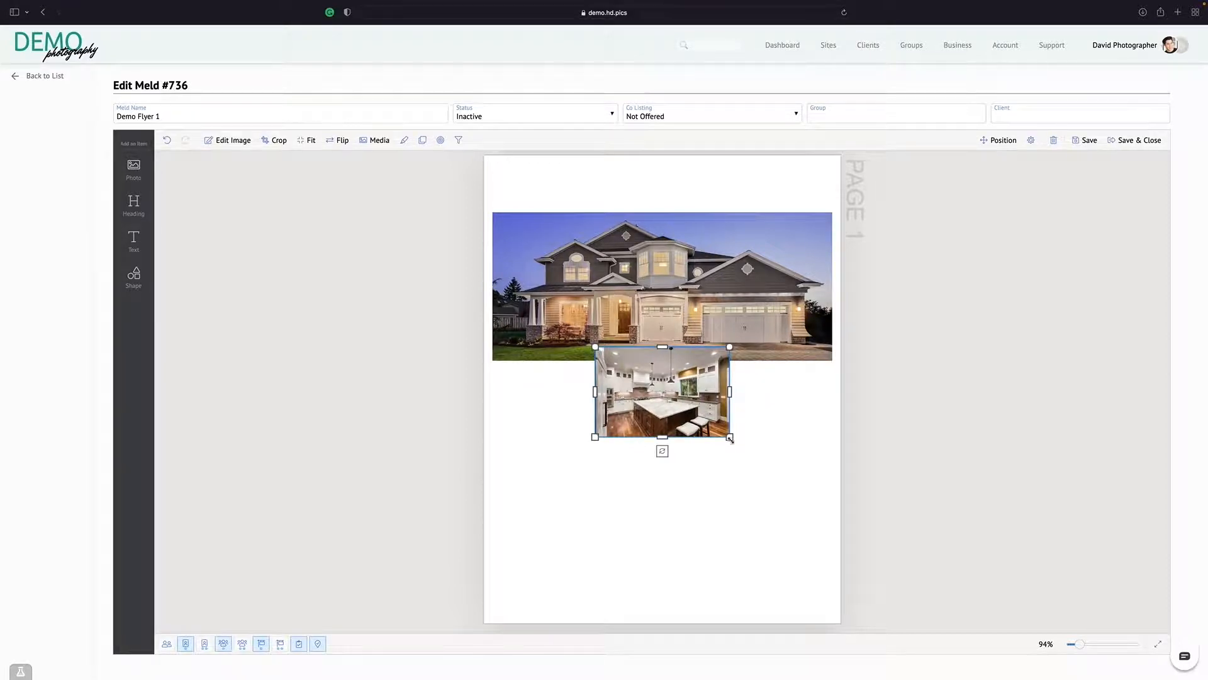
{"action": "left_click_drag", "start_coordinate": [730, 438], "coordinate": [690, 411]}
{"action": "left_click_drag", "start_coordinate": [640, 374], "coordinate": [578, 359]}
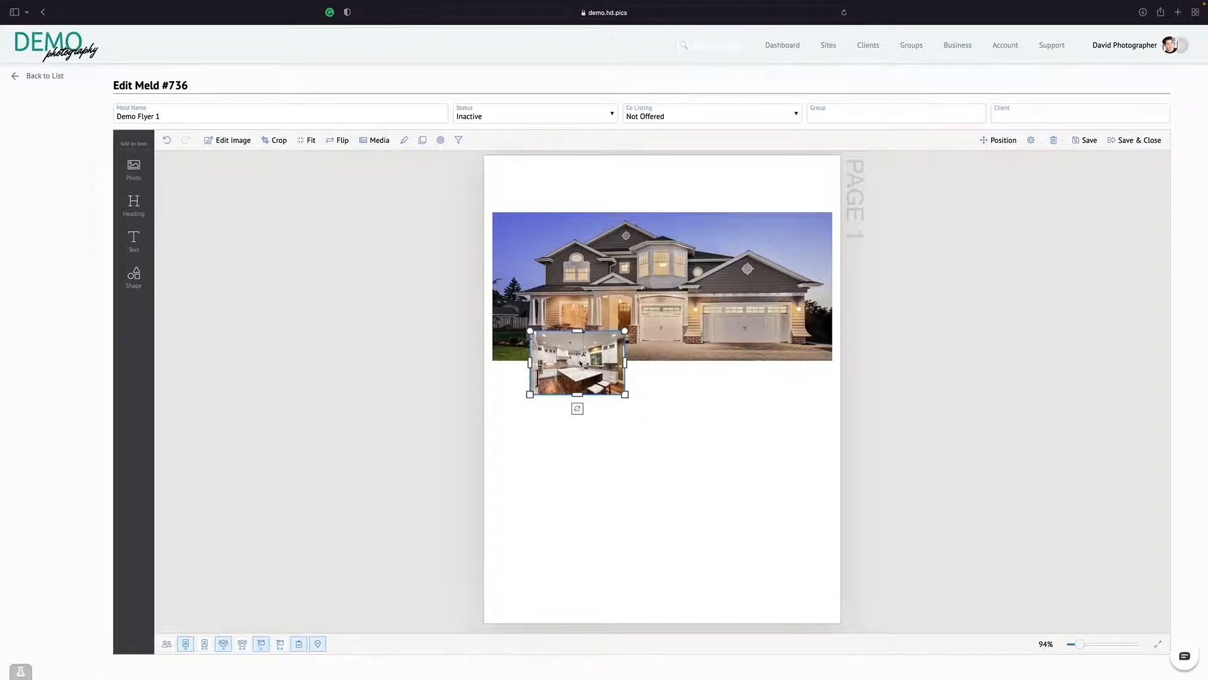
Add a third photo, shrink it to the small photo's size and place it beside that photo
{"action": "left_click", "coordinate": [134, 167]}
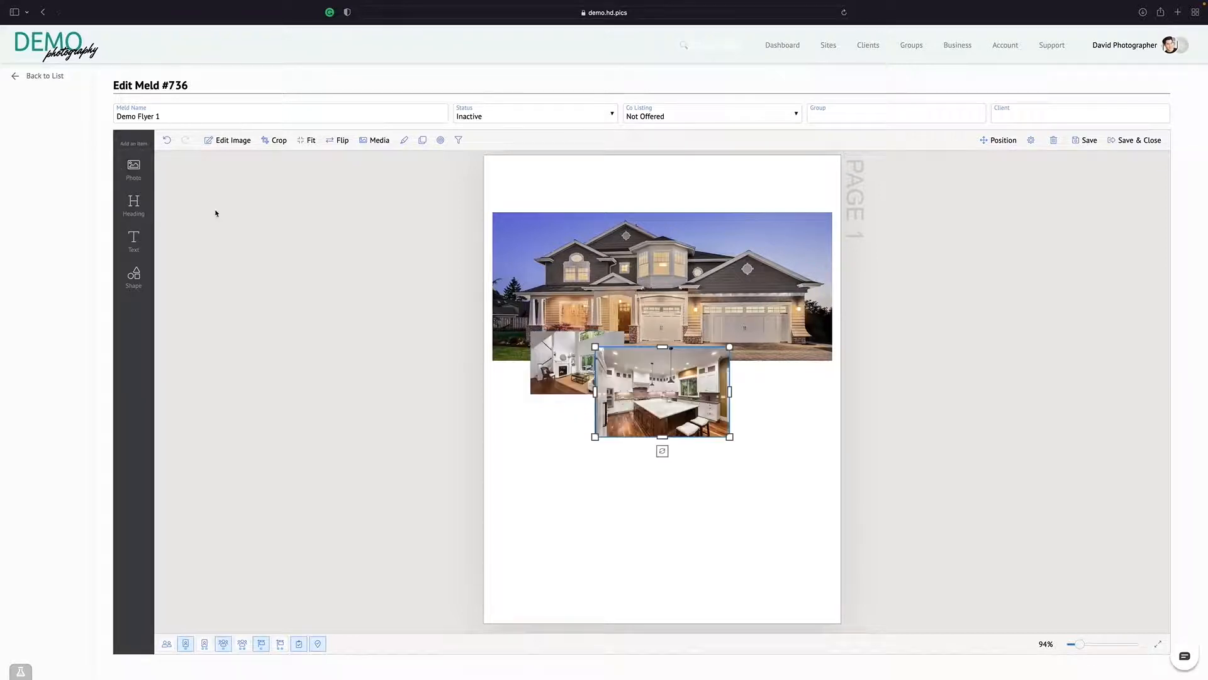
{"action": "left_click_drag", "start_coordinate": [646, 394], "coordinate": [590, 447]}
{"action": "left_click_drag", "start_coordinate": [665, 488], "coordinate": [603, 433]}
Add a fourth photo at the same small size and place it at the right end of the row, flush with the house photo's edge
{"action": "left_click", "coordinate": [134, 169]}
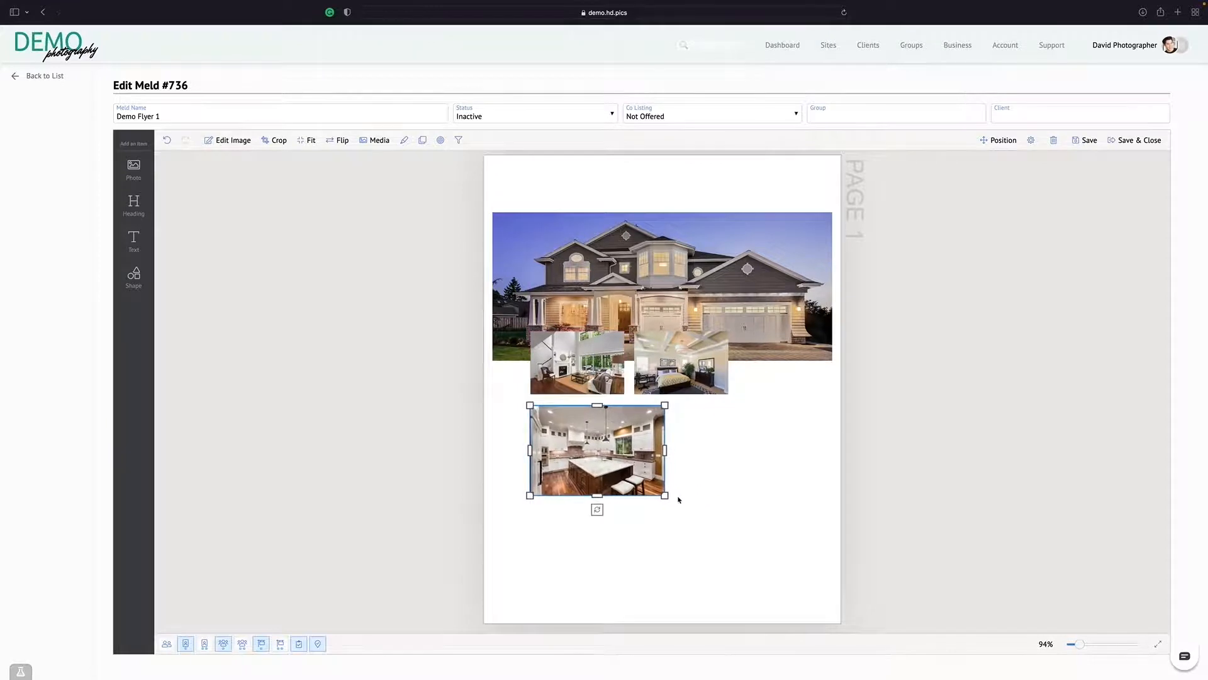
{"action": "left_click_drag", "start_coordinate": [664, 496], "coordinate": [624, 469]}
{"action": "left_click_drag", "start_coordinate": [577, 434], "coordinate": [784, 357]}
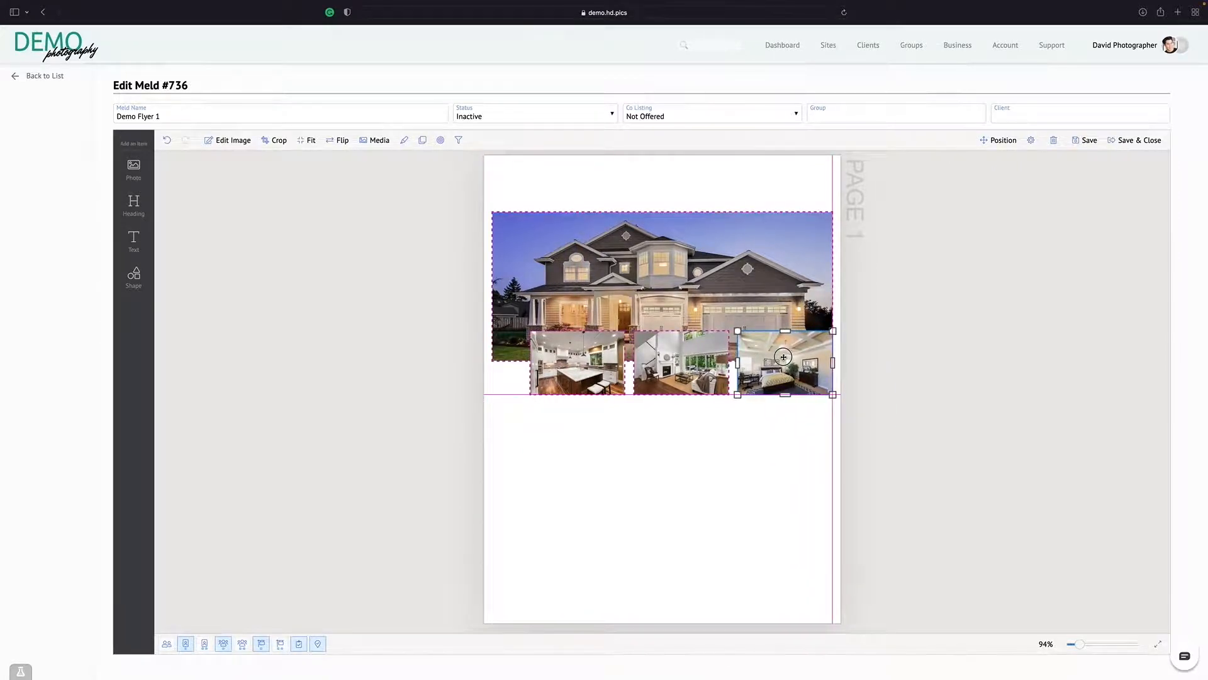
{"action": "left_click_drag", "start_coordinate": [784, 356], "coordinate": [783, 357]}
{"action": "left_click", "coordinate": [699, 445]}
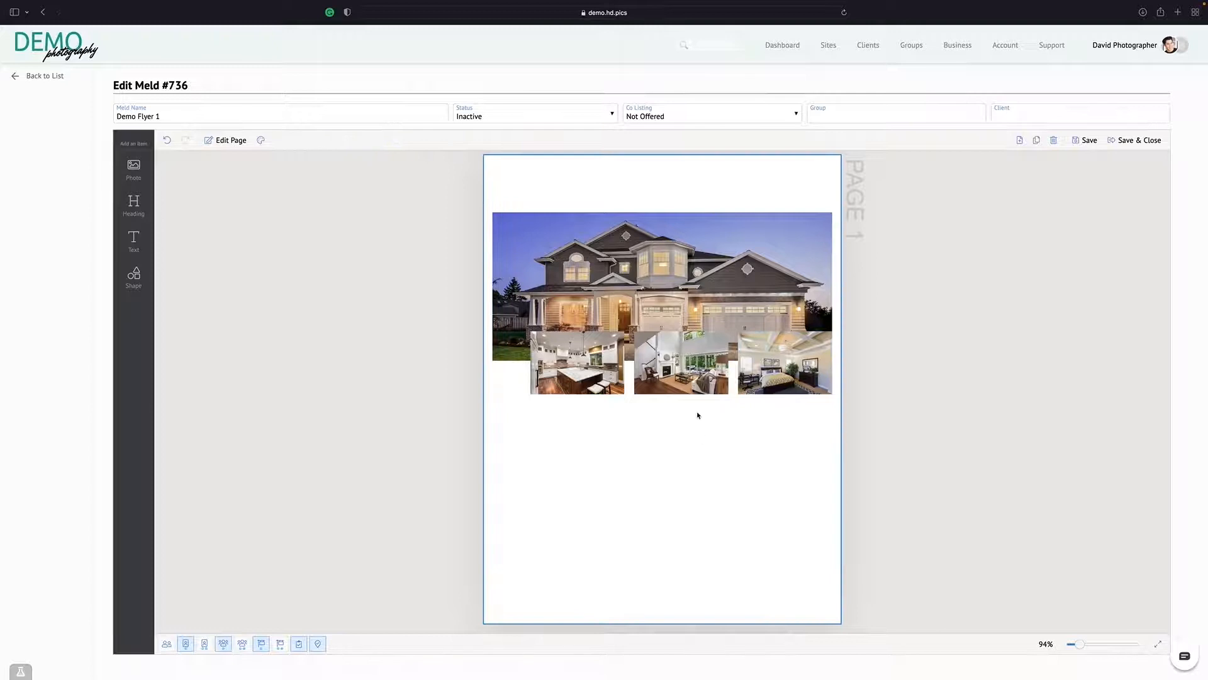
Shift the three small photos left so the evenly spaced row is centred under the house photo
{"action": "left_click", "coordinate": [561, 351]}
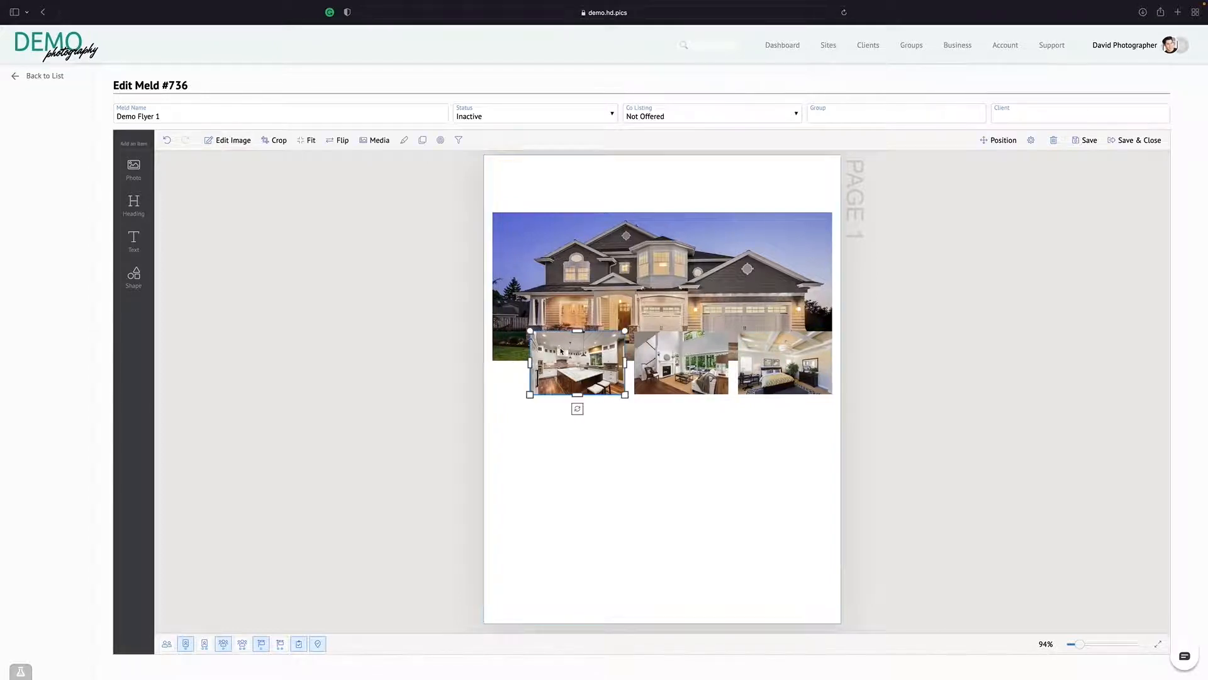
{"action": "left_click_drag", "start_coordinate": [578, 361], "coordinate": [560, 358]}
{"action": "left_click", "coordinate": [677, 362]}
{"action": "left_click_drag", "start_coordinate": [678, 359], "coordinate": [661, 358]}
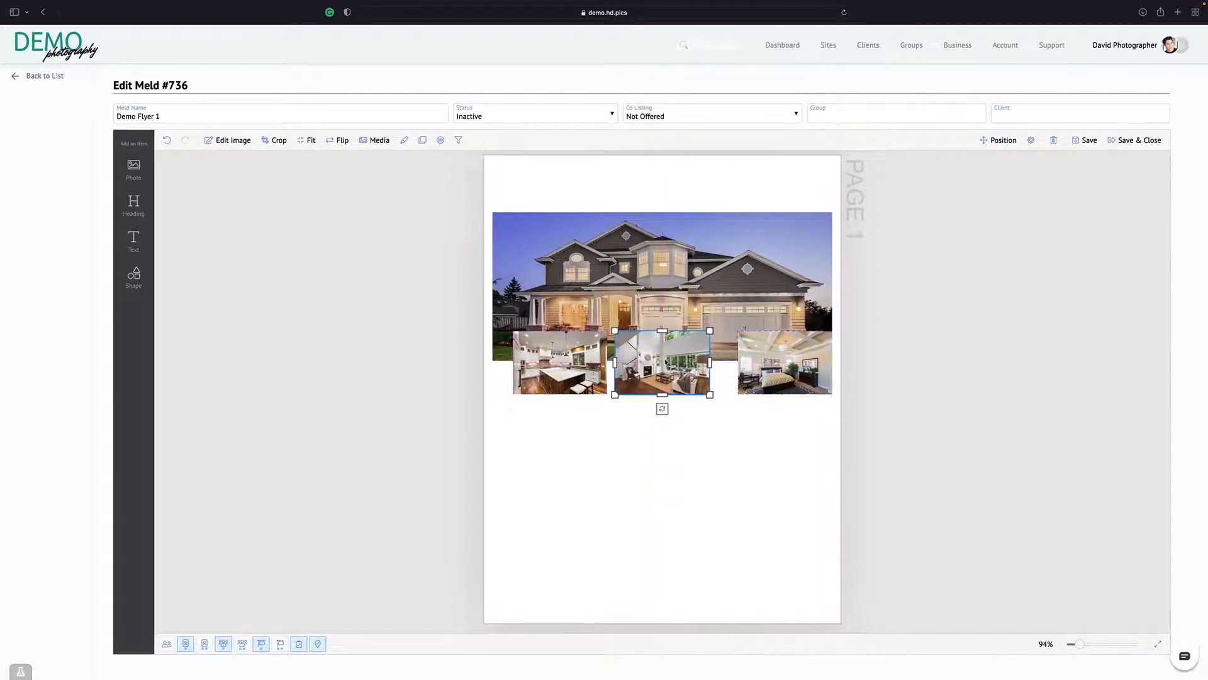
{"action": "left_click", "coordinate": [773, 359]}
{"action": "left_click_drag", "start_coordinate": [774, 359], "coordinate": [754, 354]}
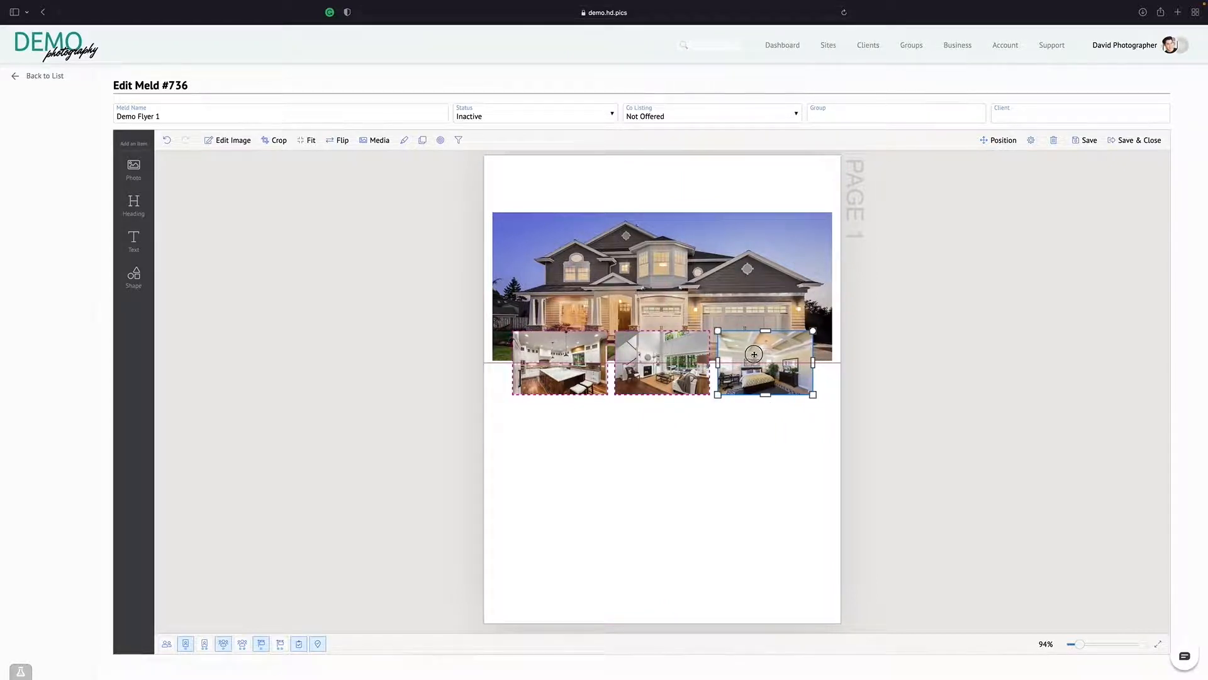
{"action": "left_click_drag", "start_coordinate": [754, 354], "coordinate": [754, 354]}
{"action": "left_click", "coordinate": [702, 455]}
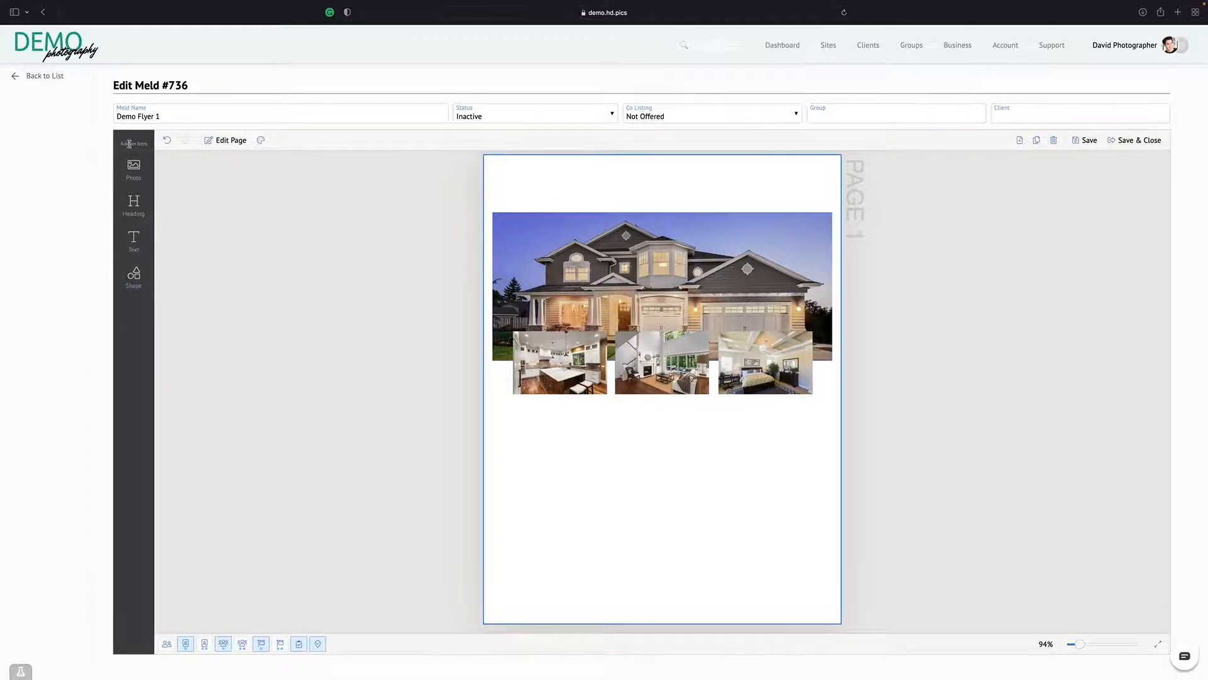
Add a rectangle shape, place it over the kitchen photo and narrow it to extend slightly past the photo's sides
{"action": "left_click", "coordinate": [134, 279]}
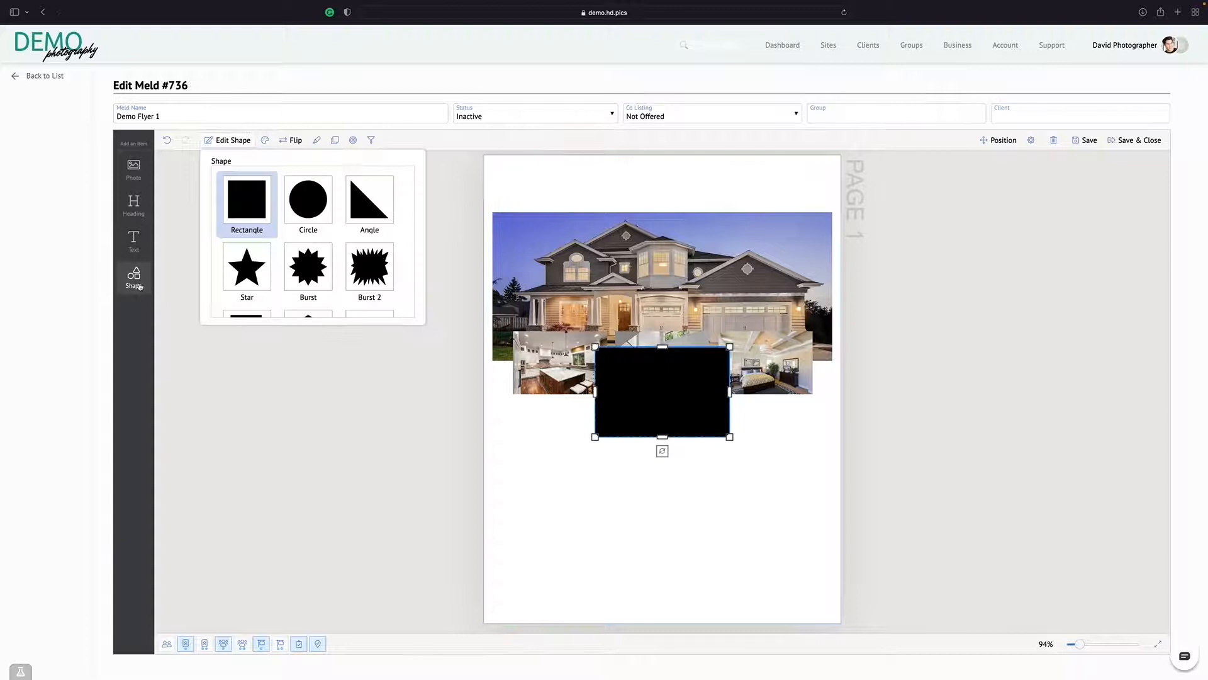
{"action": "left_click", "coordinate": [245, 209]}
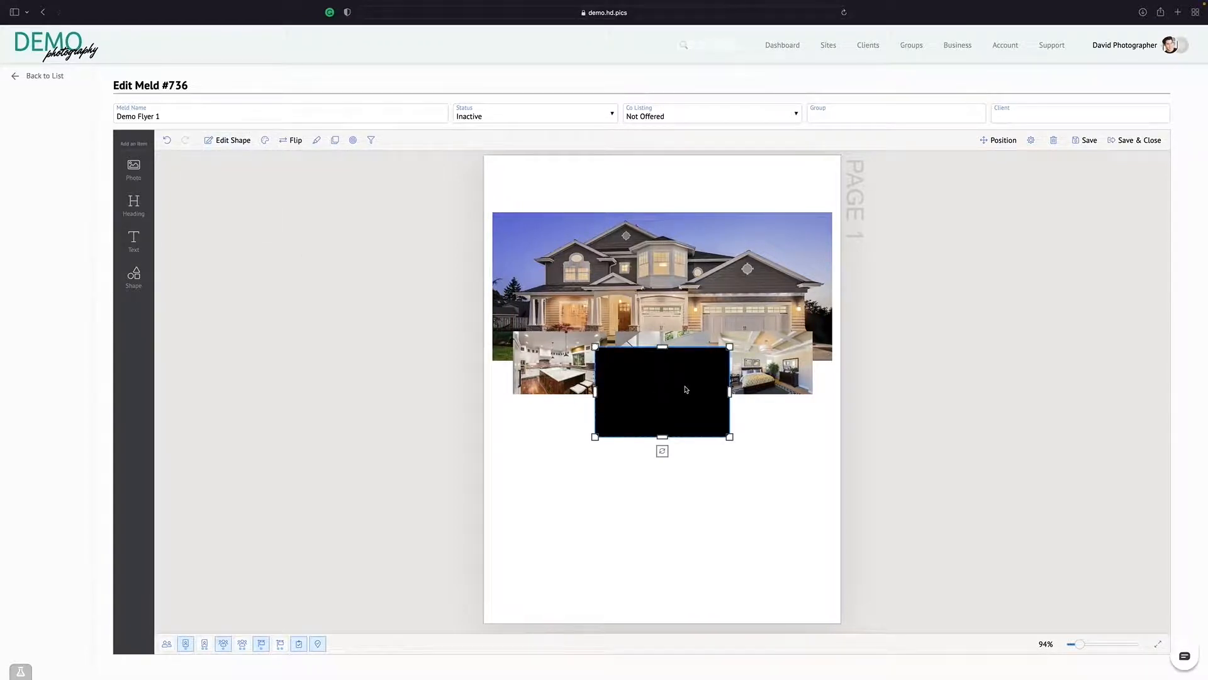
{"action": "left_click_drag", "start_coordinate": [688, 384], "coordinate": [595, 356]}
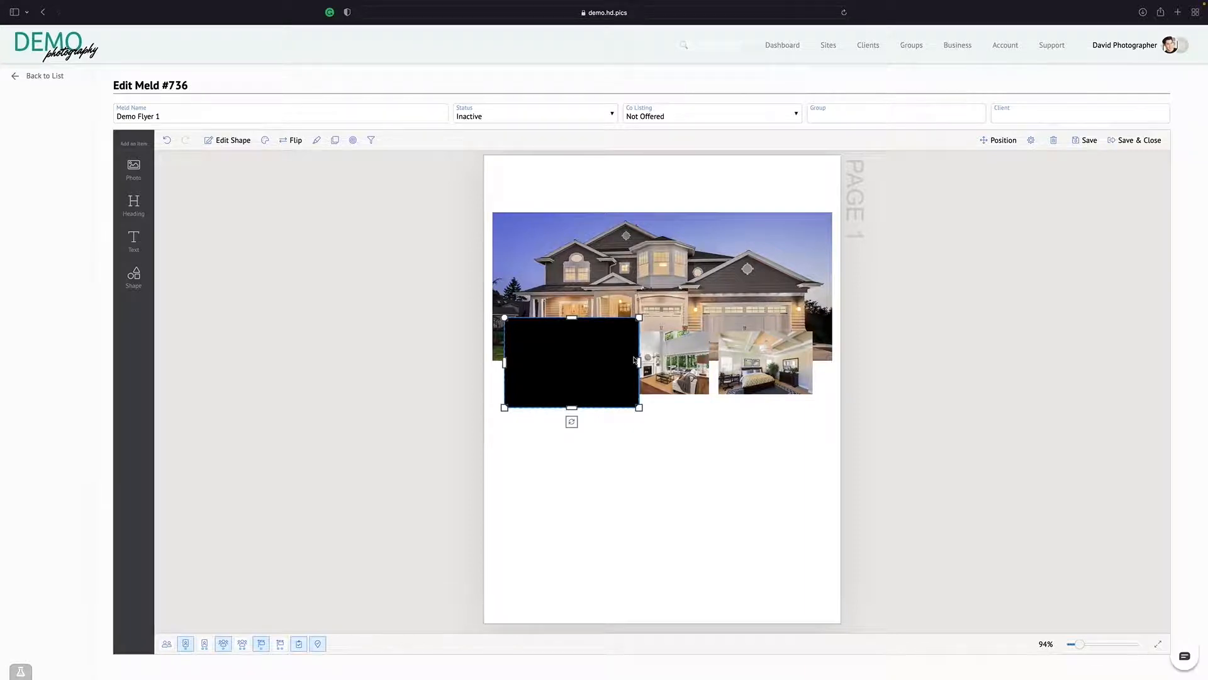
{"action": "left_click_drag", "start_coordinate": [636, 360], "coordinate": [610, 359]}
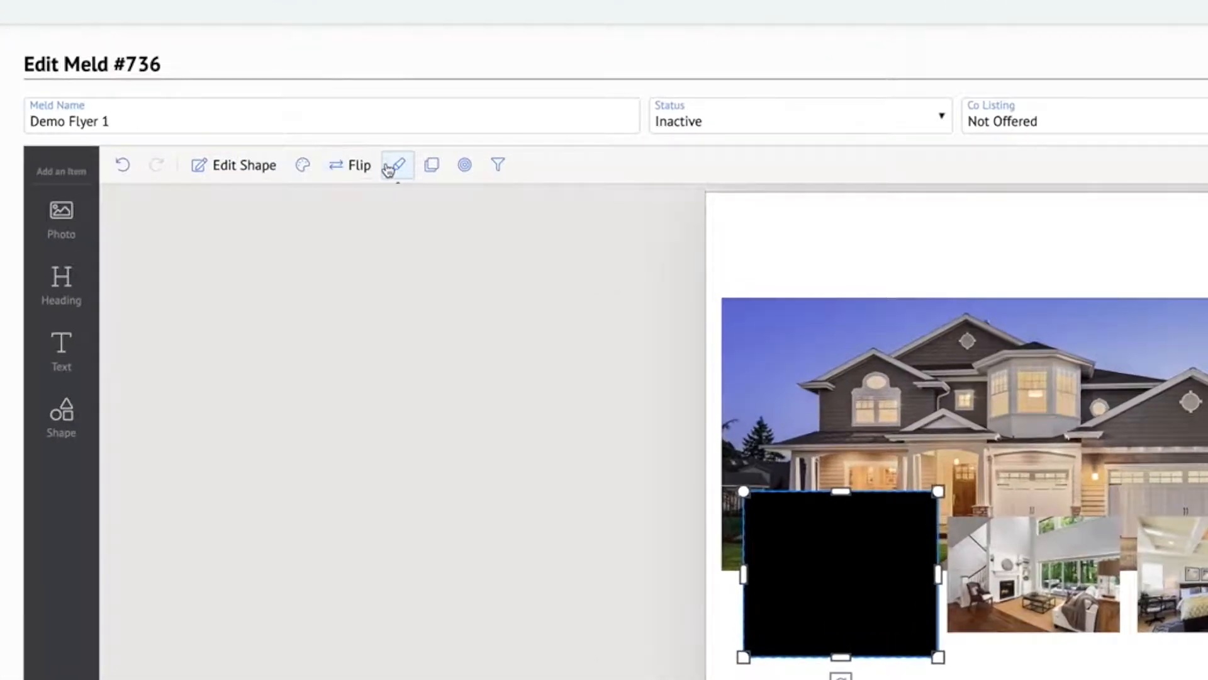
Set the rectangle's fill colour to white from the common colours
{"action": "left_click", "coordinate": [303, 166]}
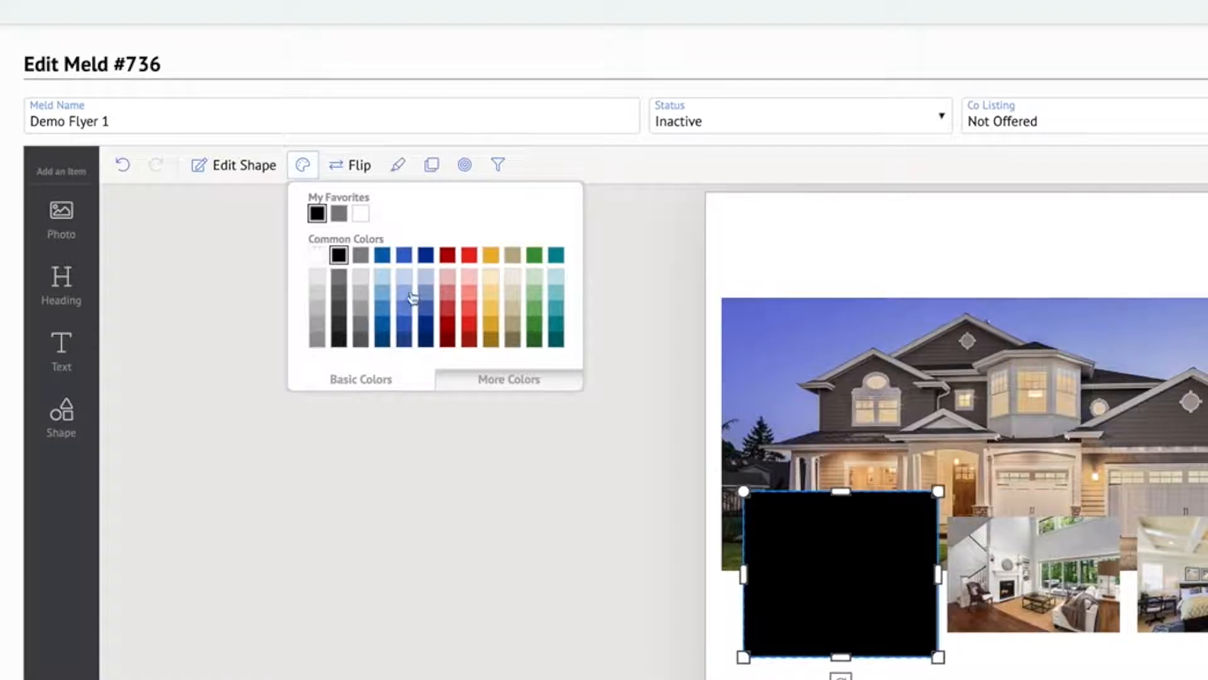
{"action": "left_click", "coordinate": [525, 381]}
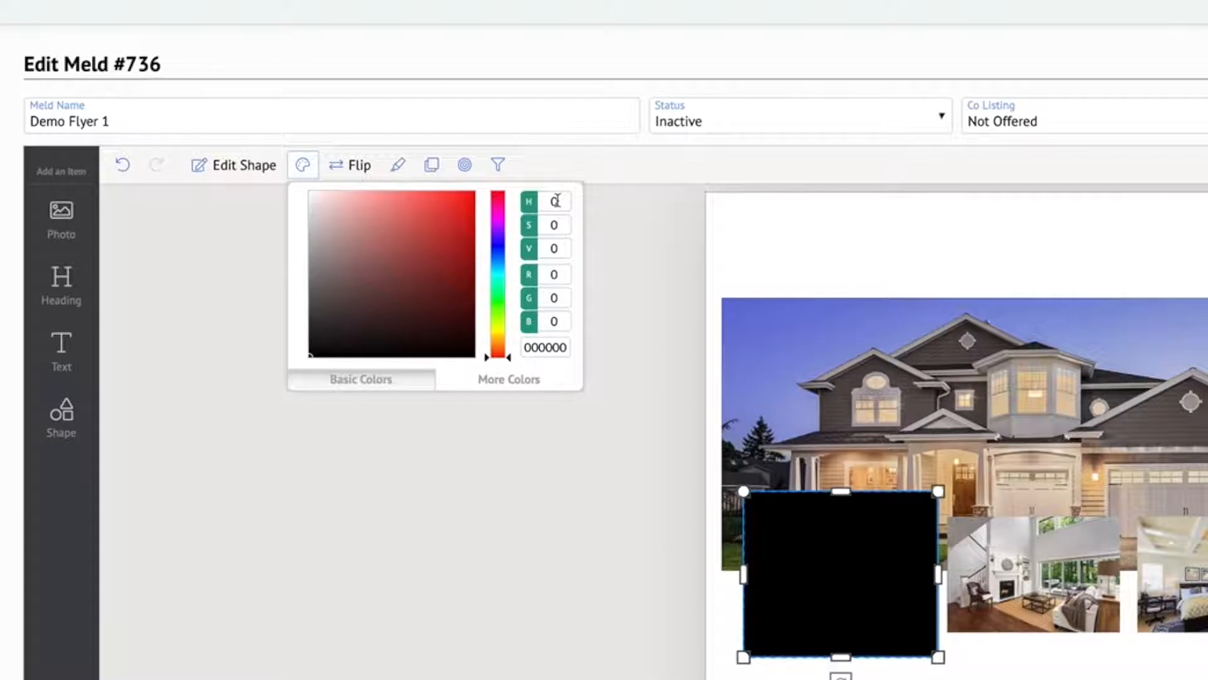
{"action": "left_click", "coordinate": [392, 379]}
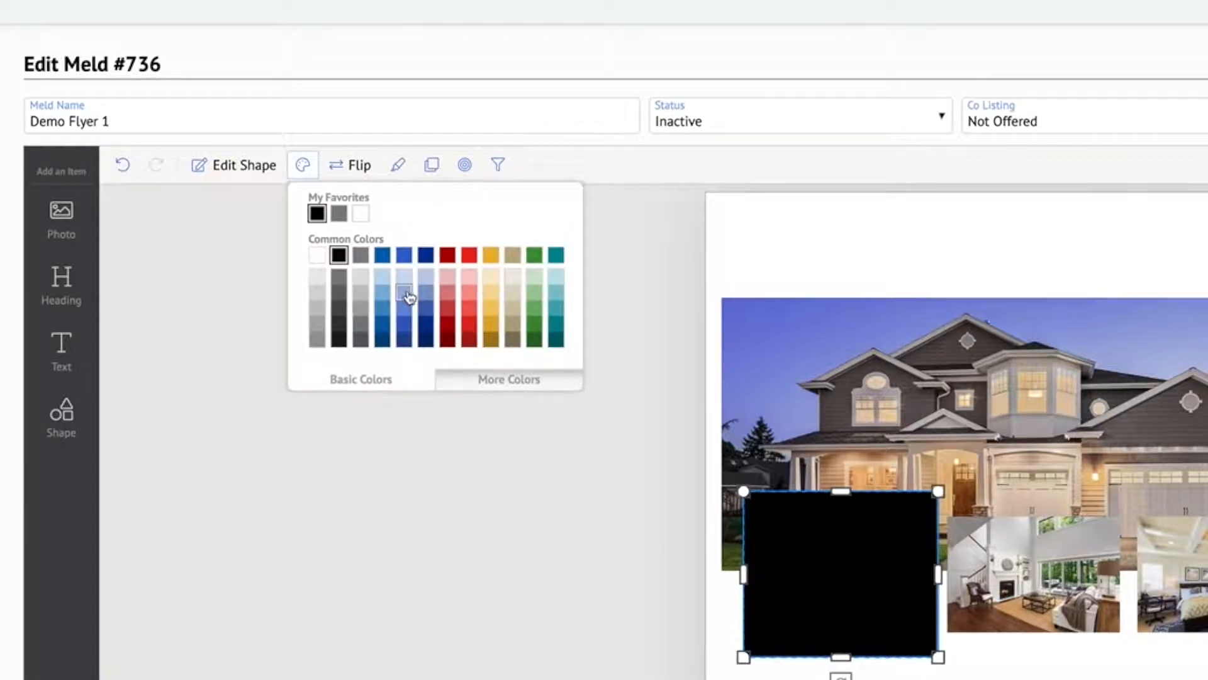
{"action": "left_click", "coordinate": [313, 258]}
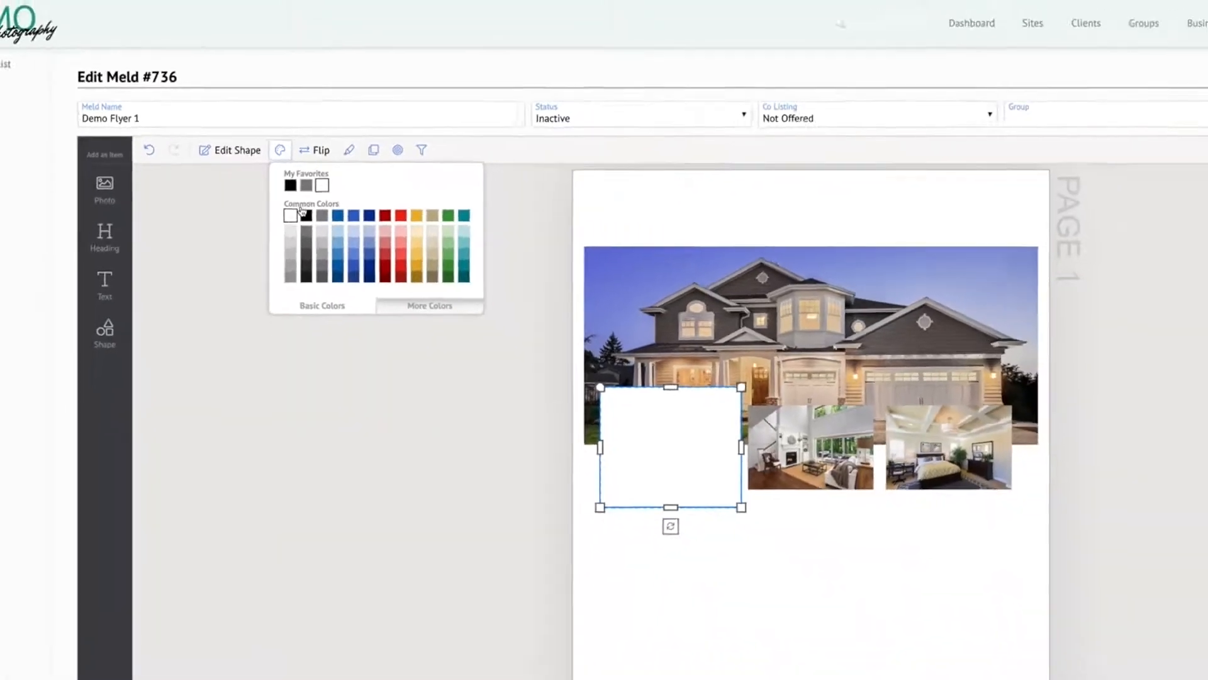
{"action": "left_click", "coordinate": [823, 672]}
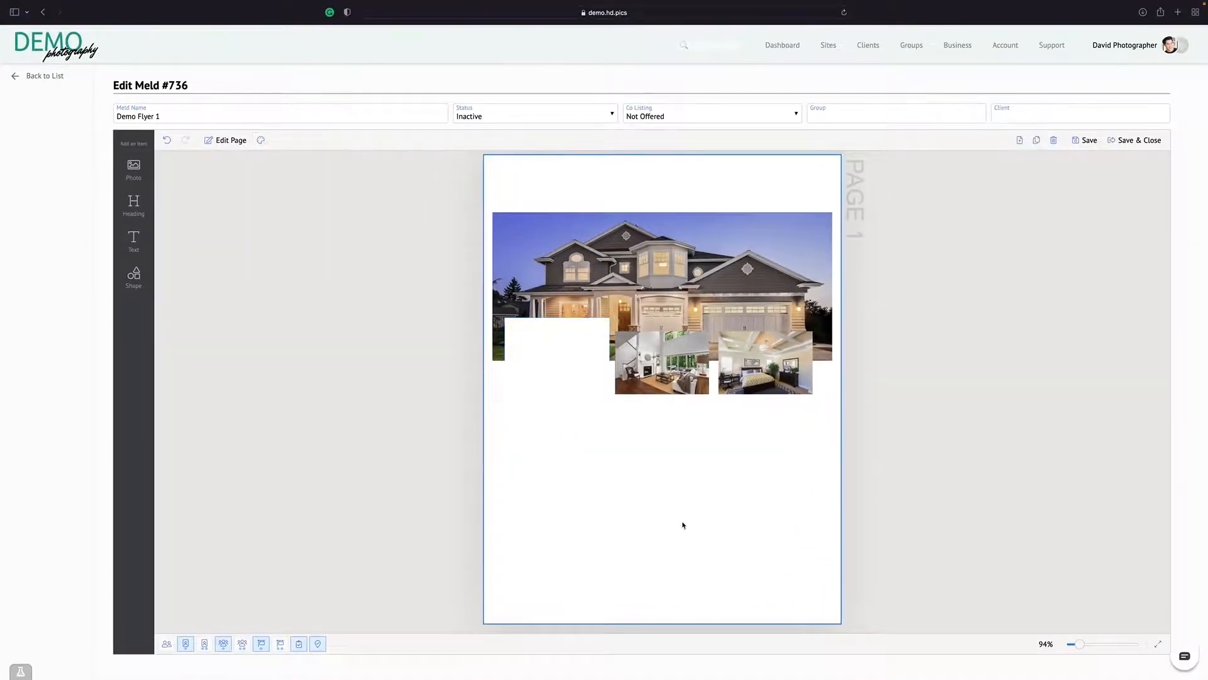
Send the white rectangle backward behind the kitchen photo, keeping it in front of the house photo
{"action": "left_click", "coordinate": [555, 369]}
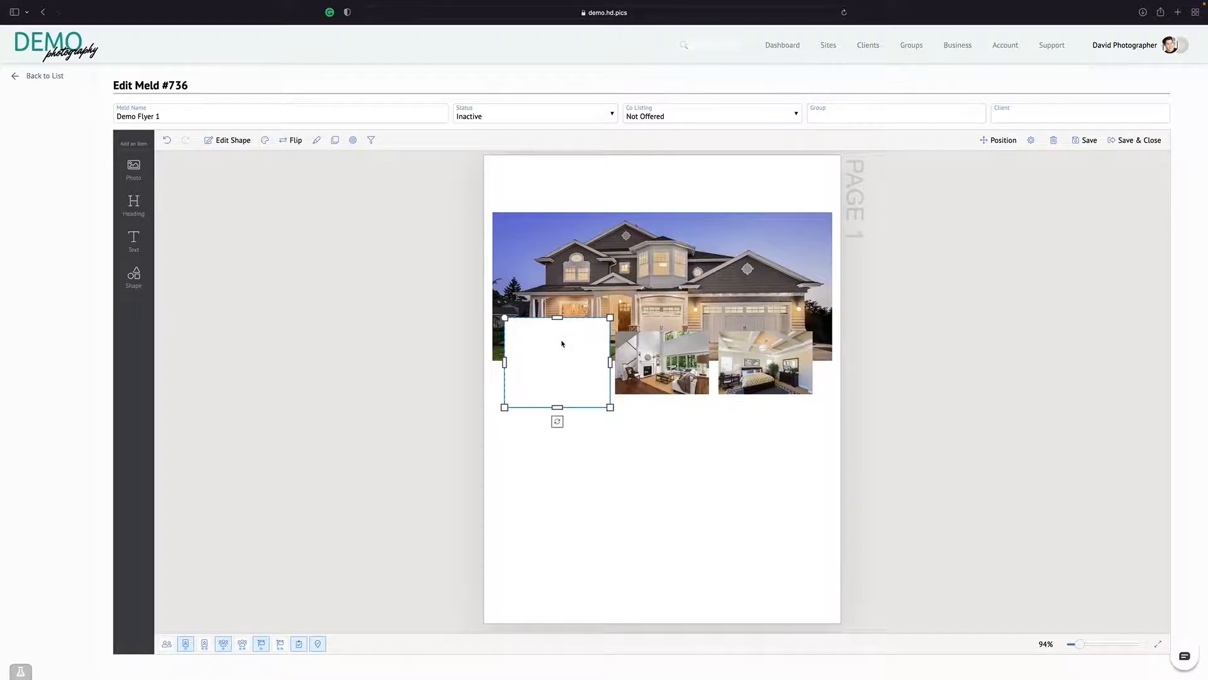
{"action": "right_click", "coordinate": [560, 353]}
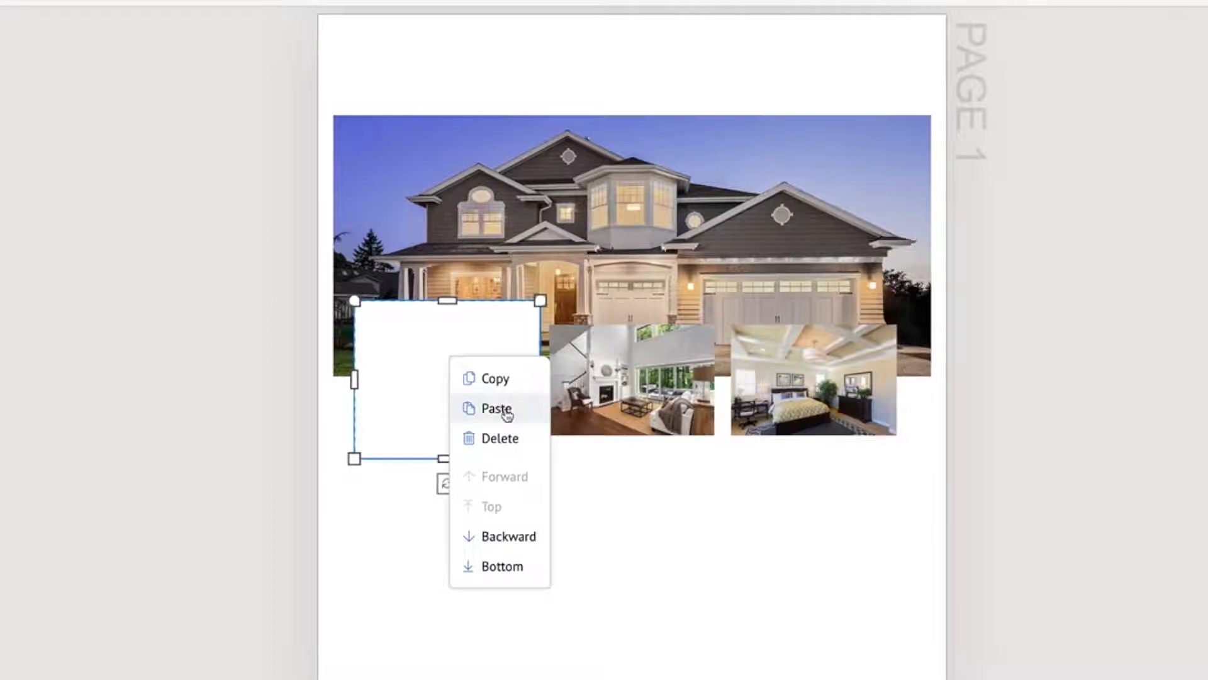
{"action": "left_click", "coordinate": [501, 539]}
{"action": "left_click", "coordinate": [501, 539]}
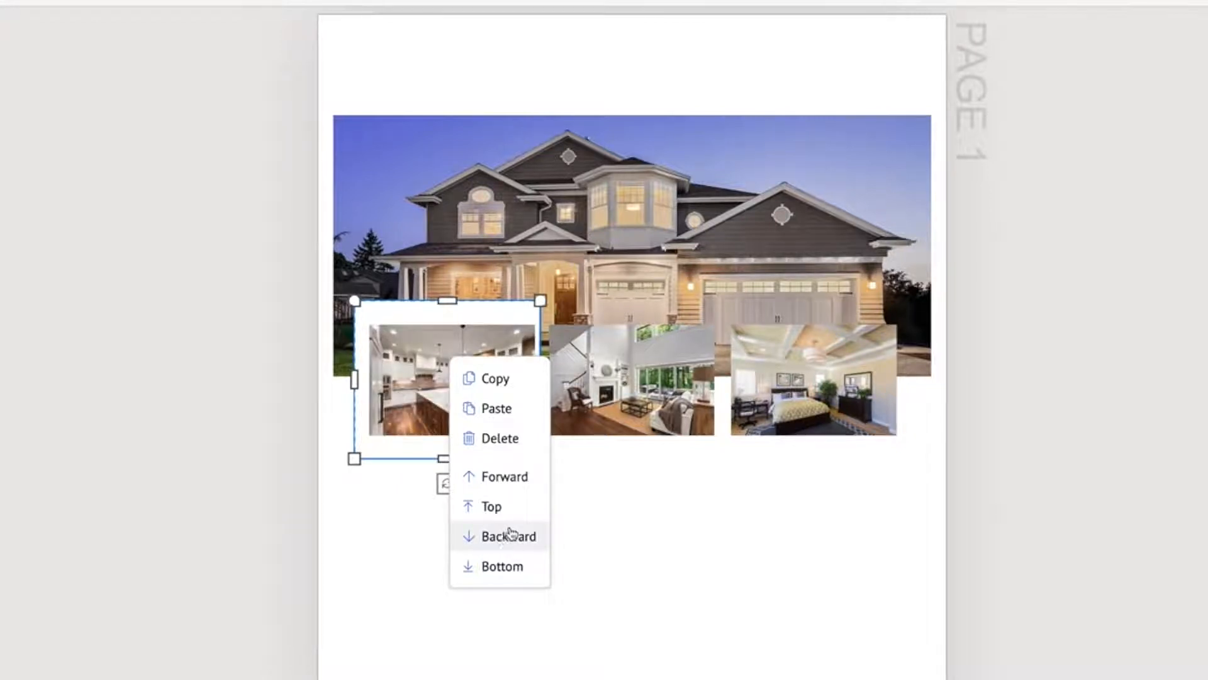
{"action": "left_click", "coordinate": [378, 550]}
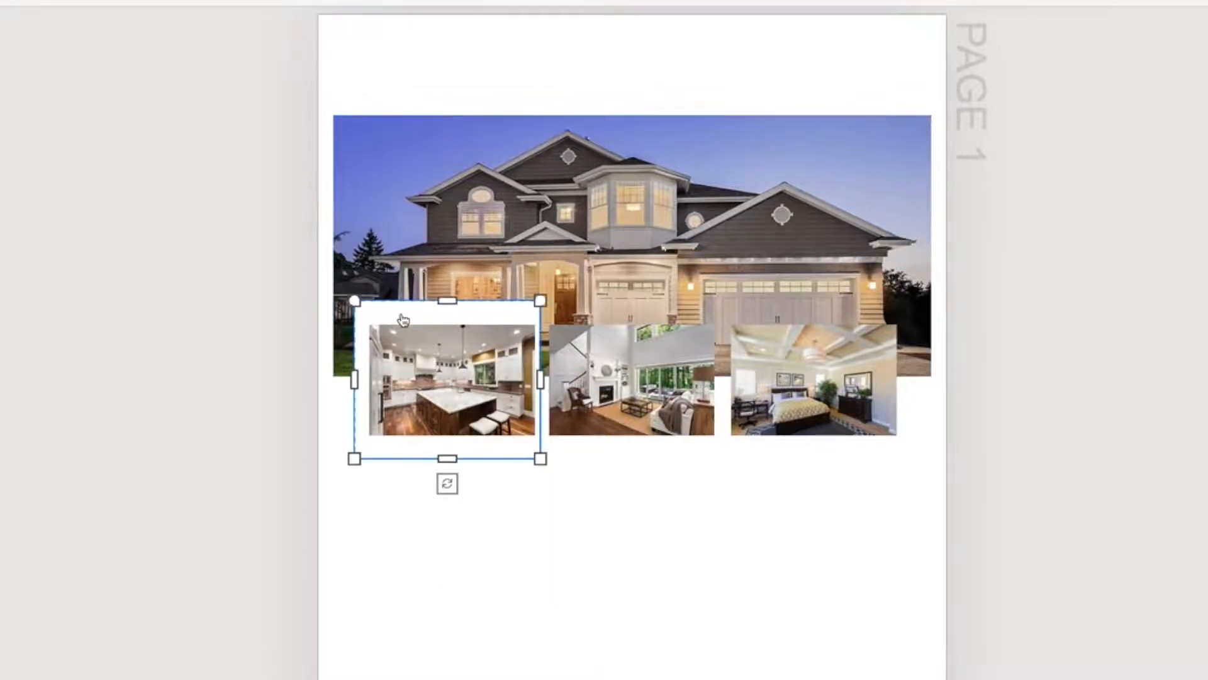
Centre the white rectangle behind the kitchen photo and trim its lower and upper edges to form a thin border
{"action": "left_click_drag", "start_coordinate": [398, 313], "coordinate": [404, 317]}
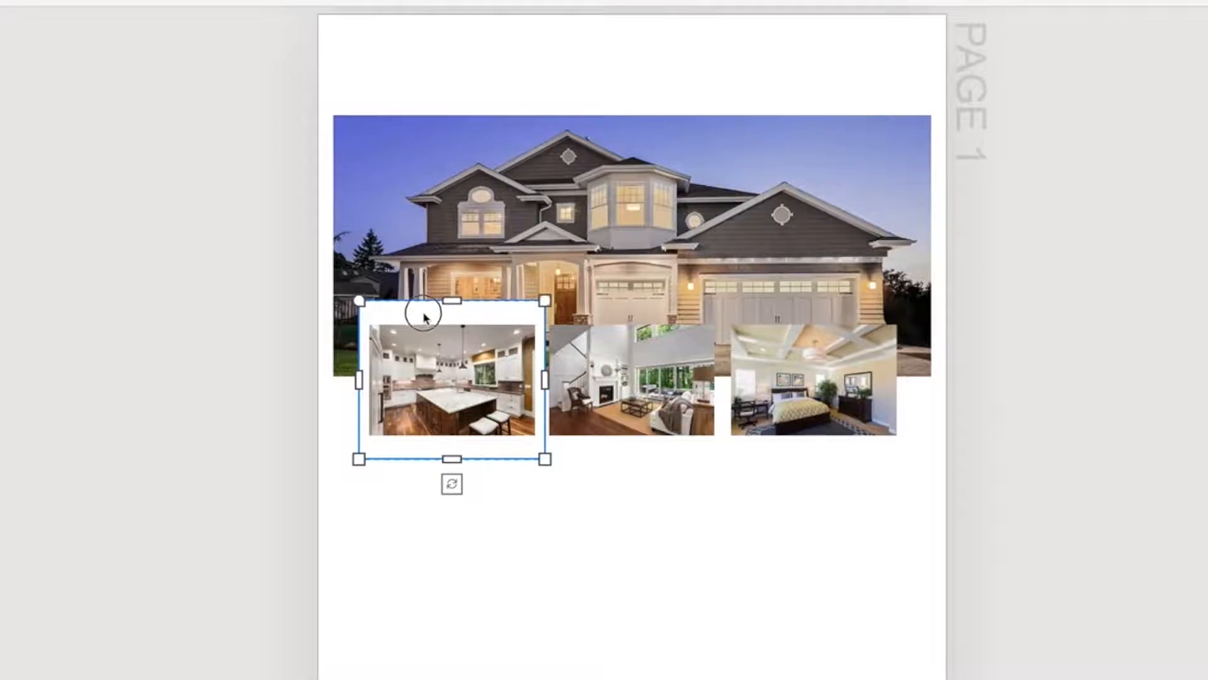
{"action": "left_click_drag", "start_coordinate": [423, 313], "coordinate": [422, 314]}
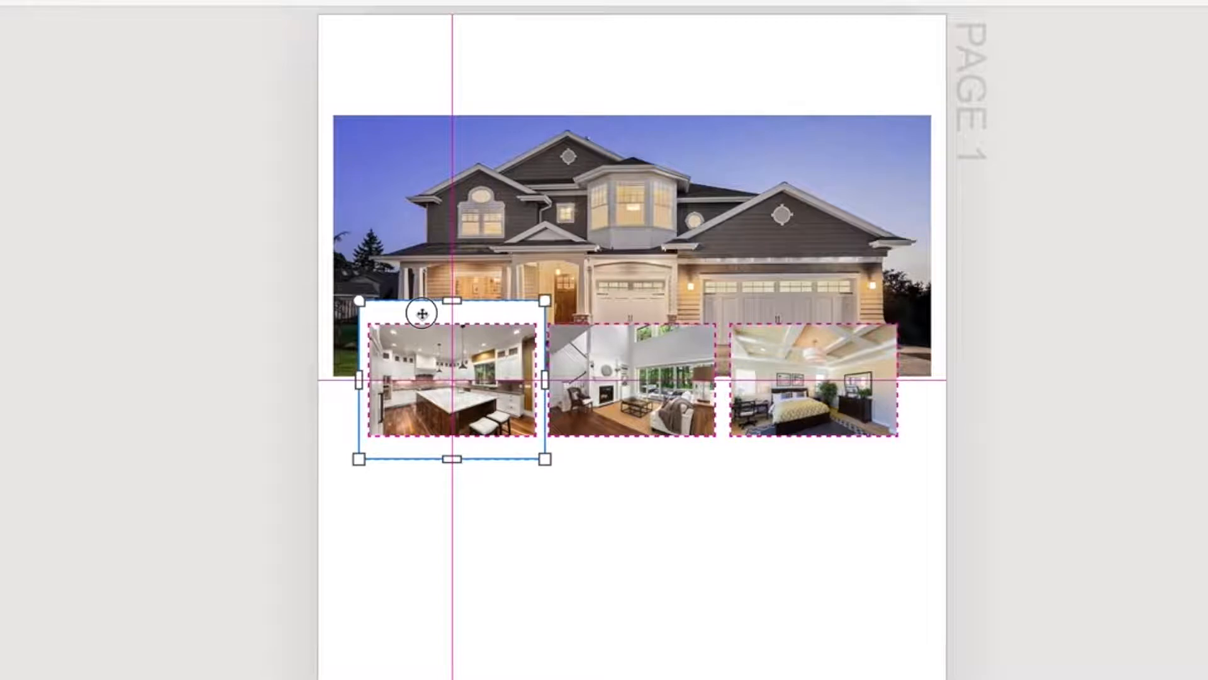
{"action": "left_click_drag", "start_coordinate": [450, 459], "coordinate": [450, 447]}
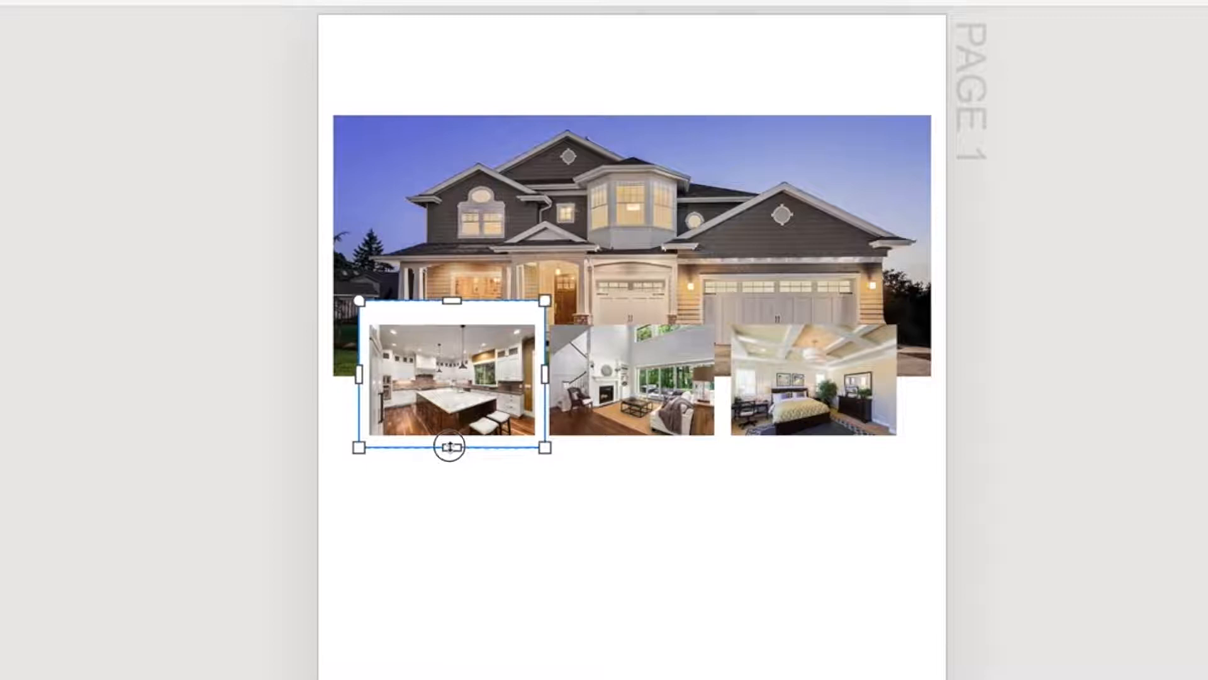
{"action": "left_click_drag", "start_coordinate": [452, 301], "coordinate": [455, 312]}
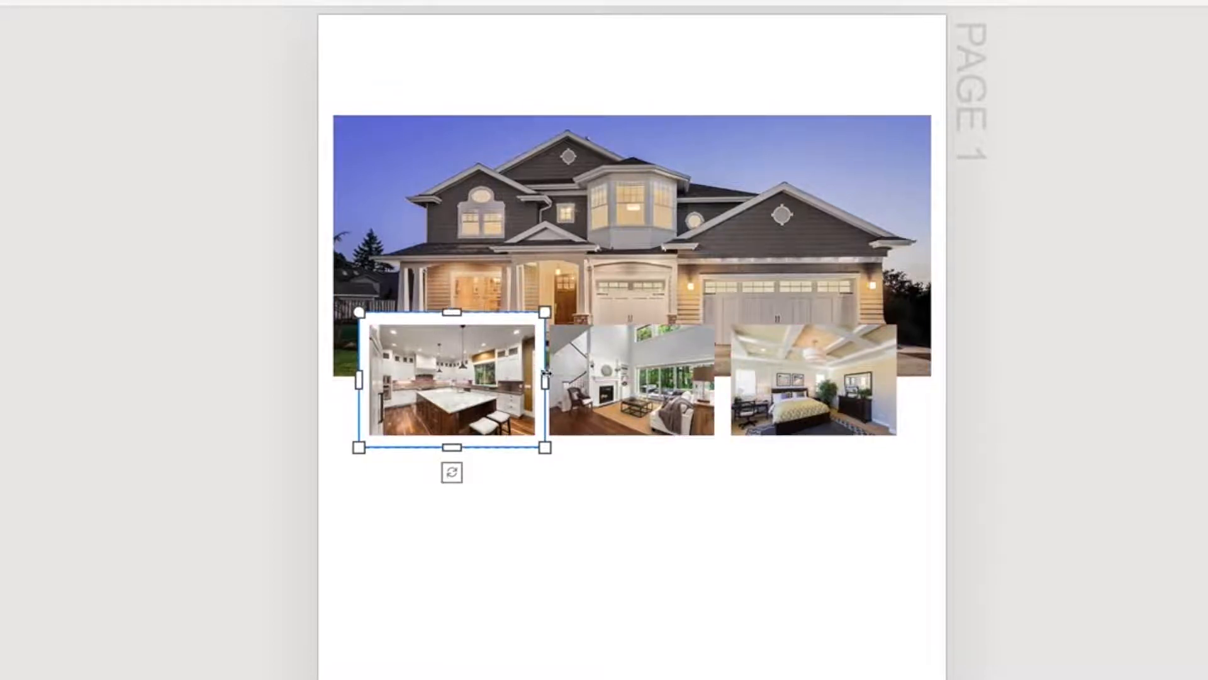
{"action": "left_click_drag", "start_coordinate": [545, 378], "coordinate": [545, 377]}
{"action": "left_click", "coordinate": [627, 572]}
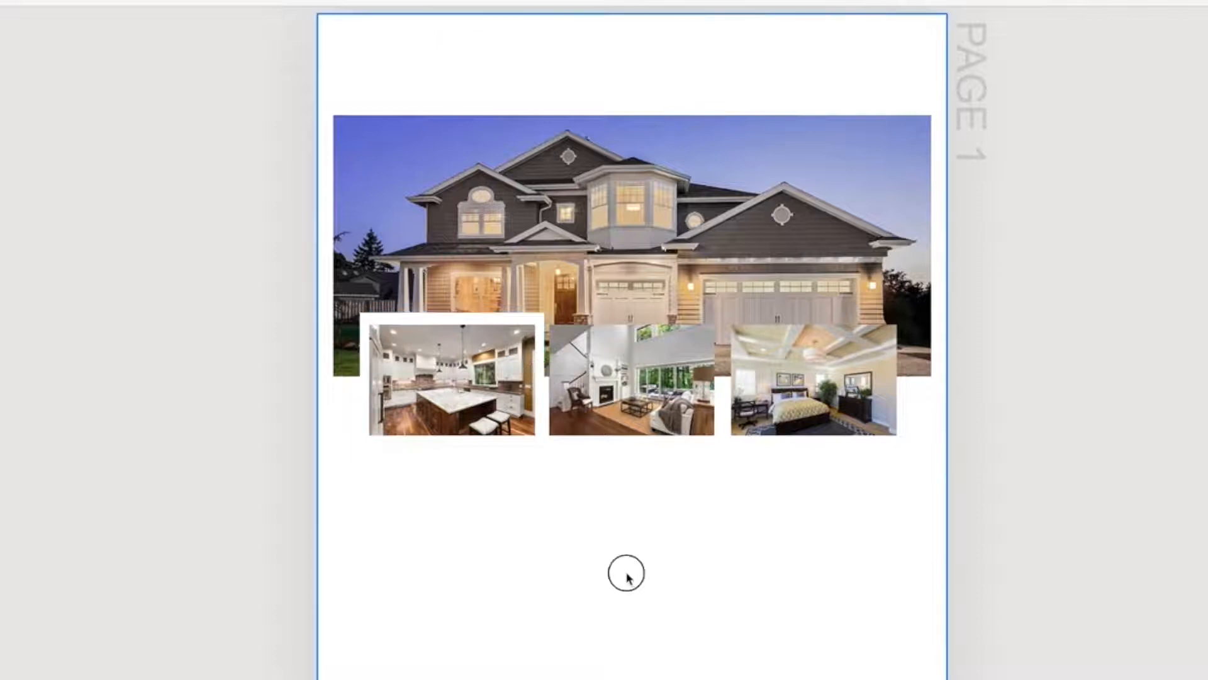
Nudge the white rectangle slightly downward so that its top border around the kitchen photo becomes thinner
{"action": "left_click", "coordinate": [452, 378]}
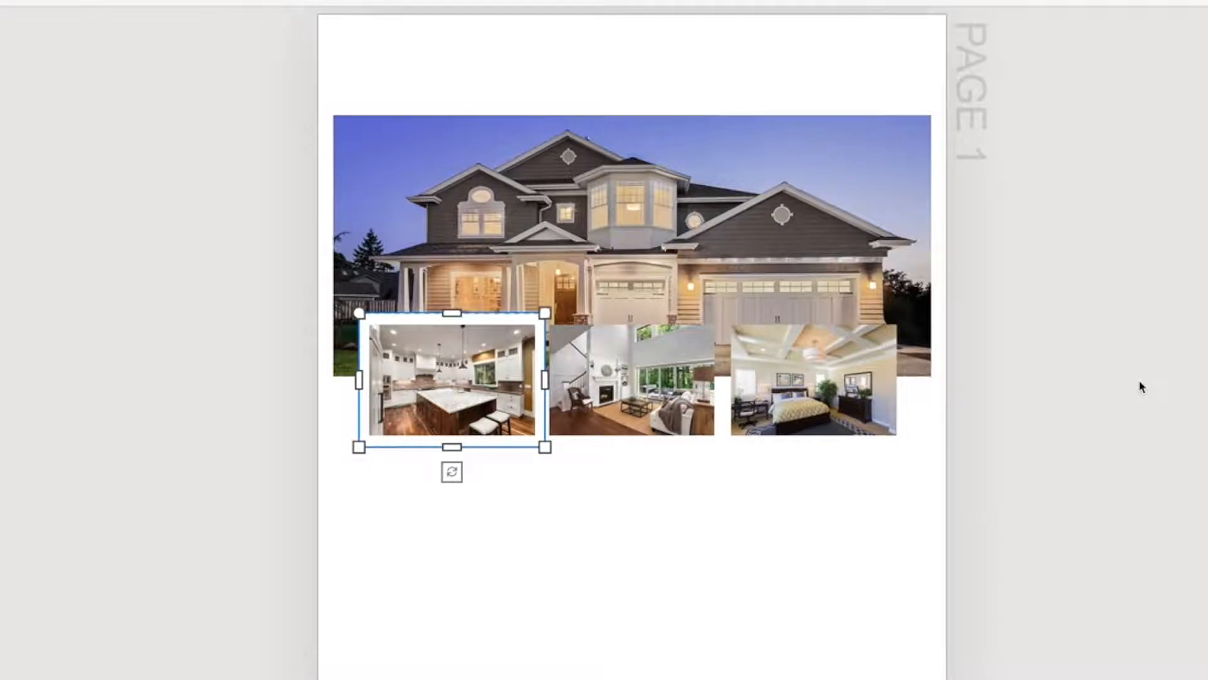
{"action": "key", "text": "Down"}
{"action": "key", "text": "Down"}
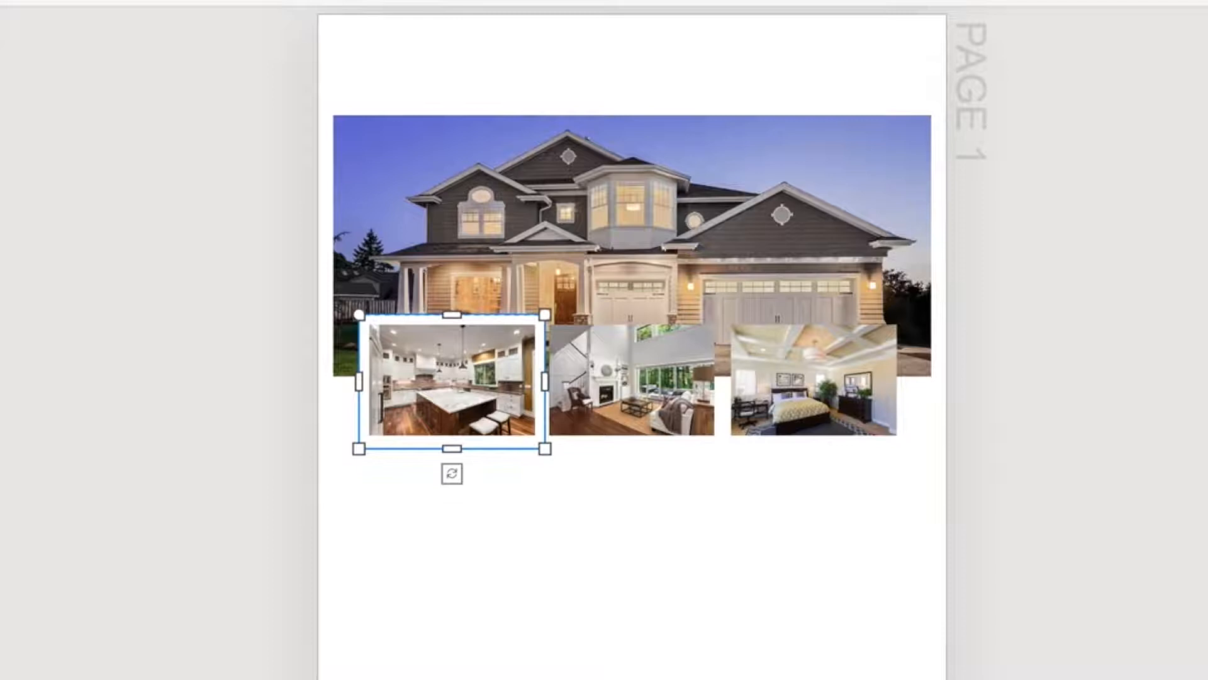
{"action": "key", "text": "Up"}
{"action": "key", "text": "Down"}
{"action": "key", "text": "Down"}
{"action": "key", "text": "Down"}
{"action": "key", "text": "Up"}
{"action": "key", "text": "Down"}
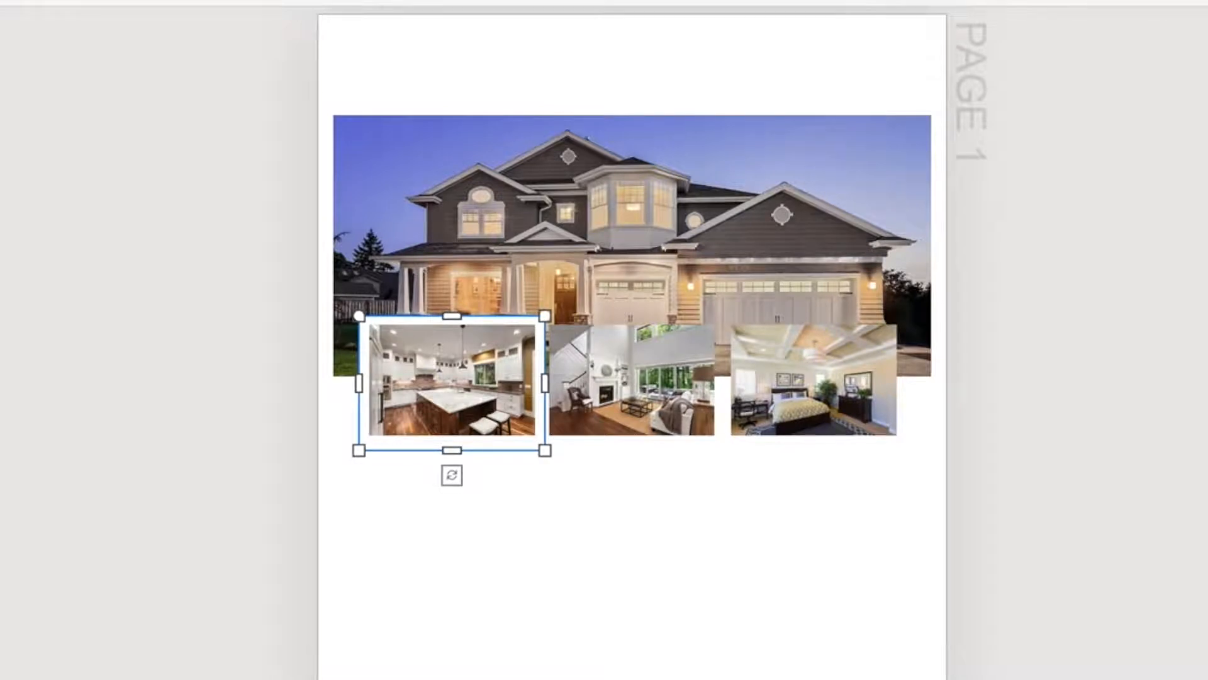
{"action": "left_click", "coordinate": [451, 576]}
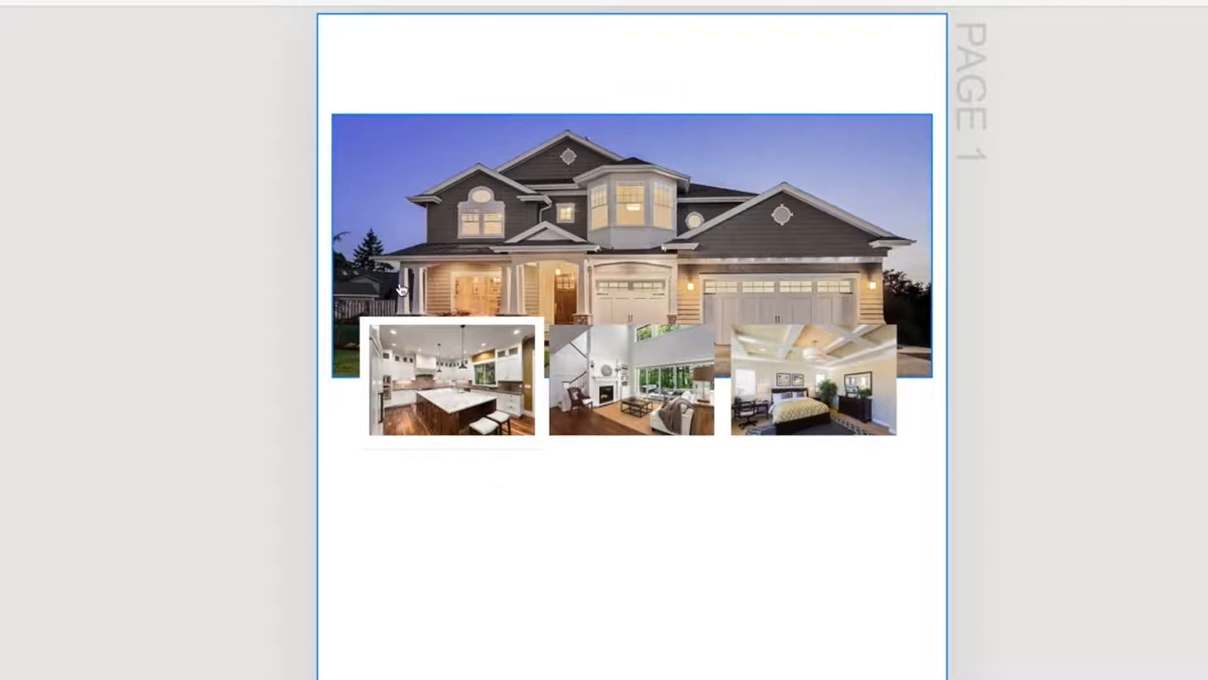
Copy the kitchen photo's white rectangle, paste it and place the copy over the living room photo, level with the first
{"action": "left_click", "coordinate": [478, 327]}
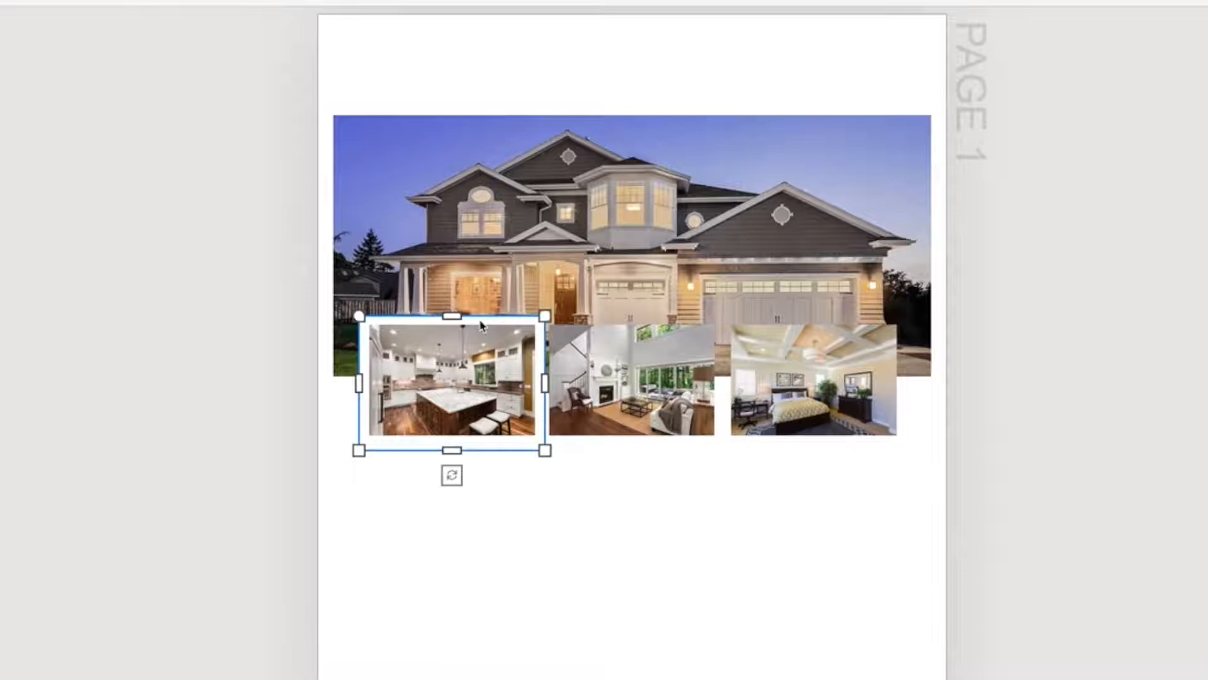
{"action": "right_click", "coordinate": [480, 324]}
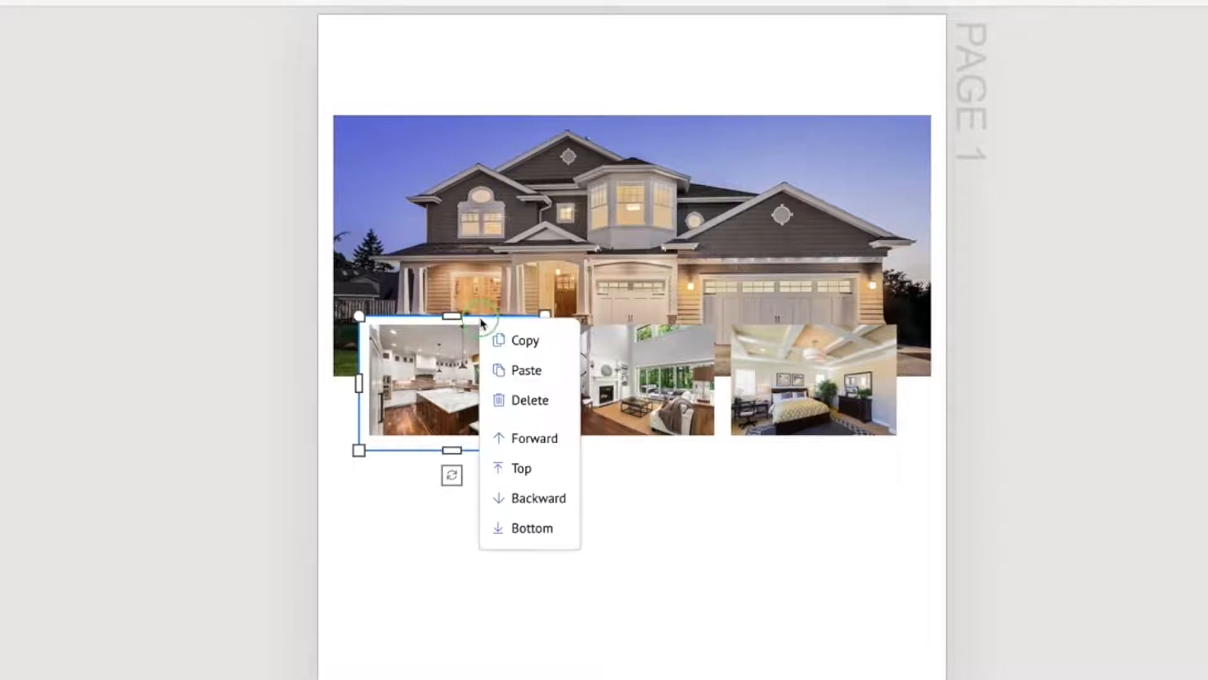
{"action": "left_click", "coordinate": [532, 528]}
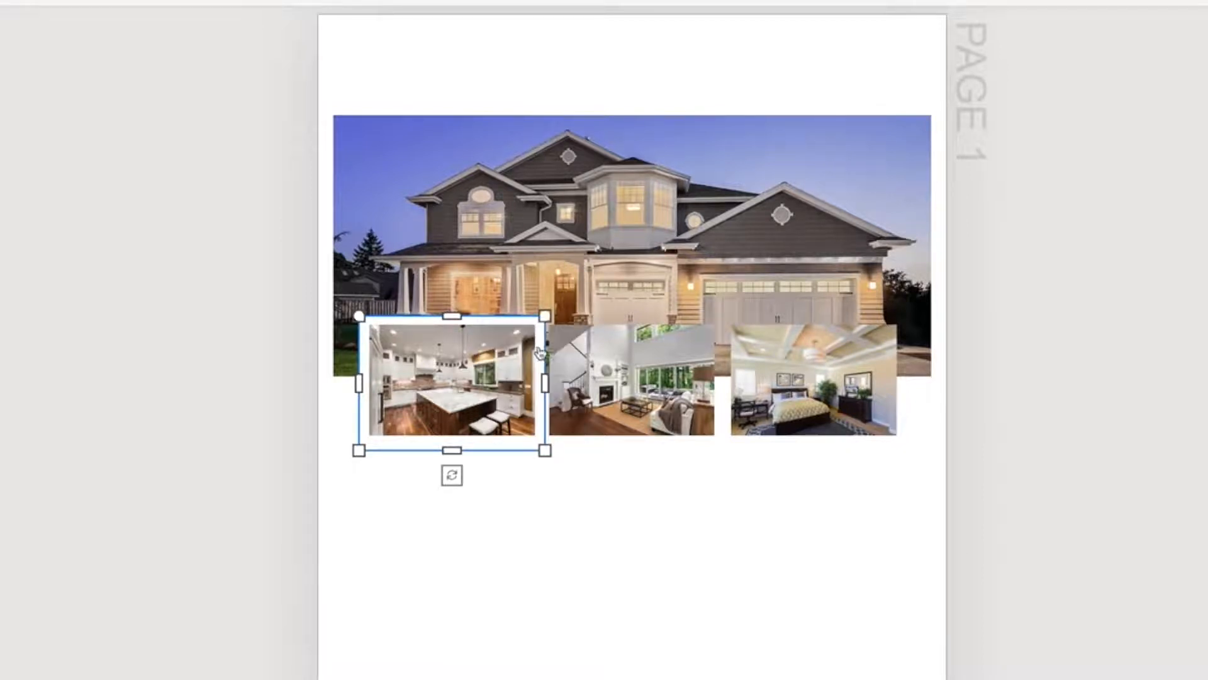
{"action": "right_click", "coordinate": [533, 536]}
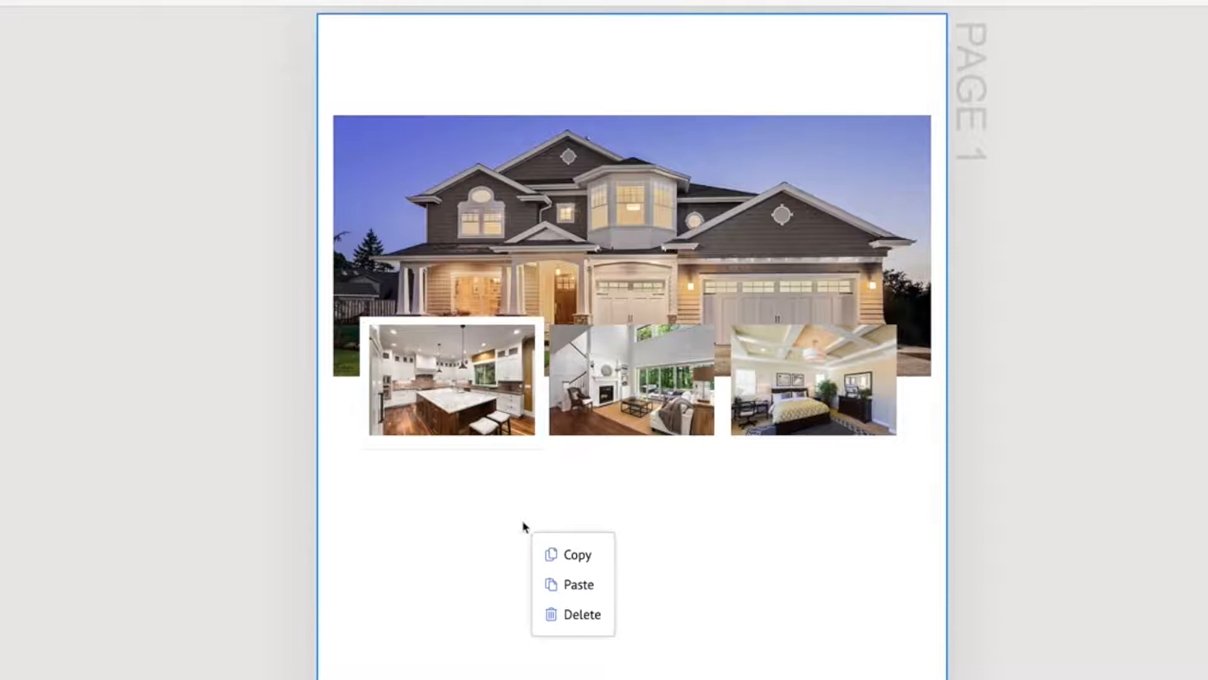
{"action": "left_click", "coordinate": [573, 583]}
{"action": "left_click_drag", "start_coordinate": [429, 404], "coordinate": [588, 377]}
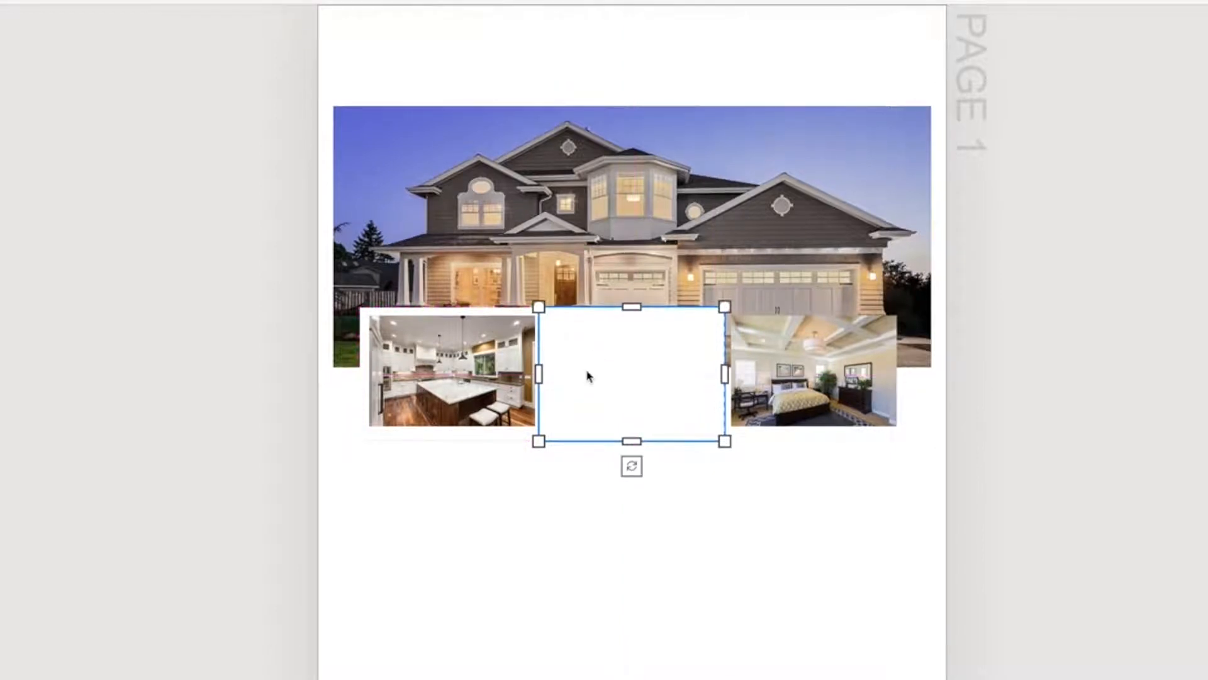
Send the pasted white rectangle backward behind the living room photo
{"action": "right_click", "coordinate": [602, 363]}
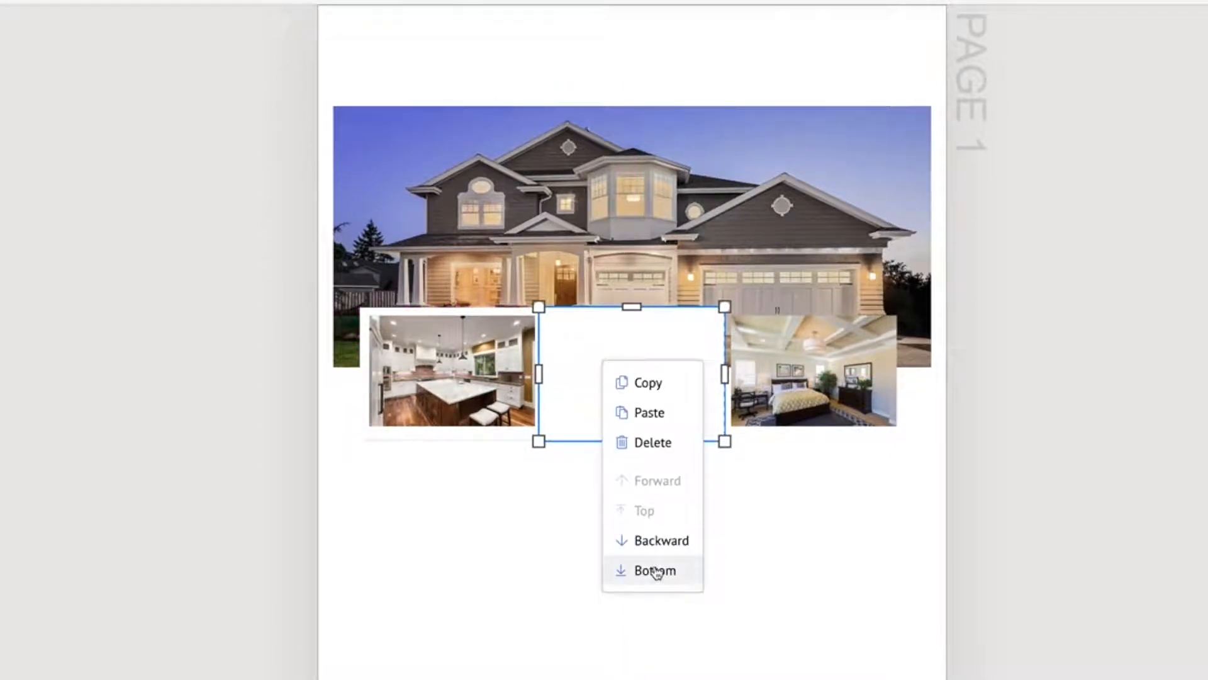
{"action": "left_click", "coordinate": [660, 542]}
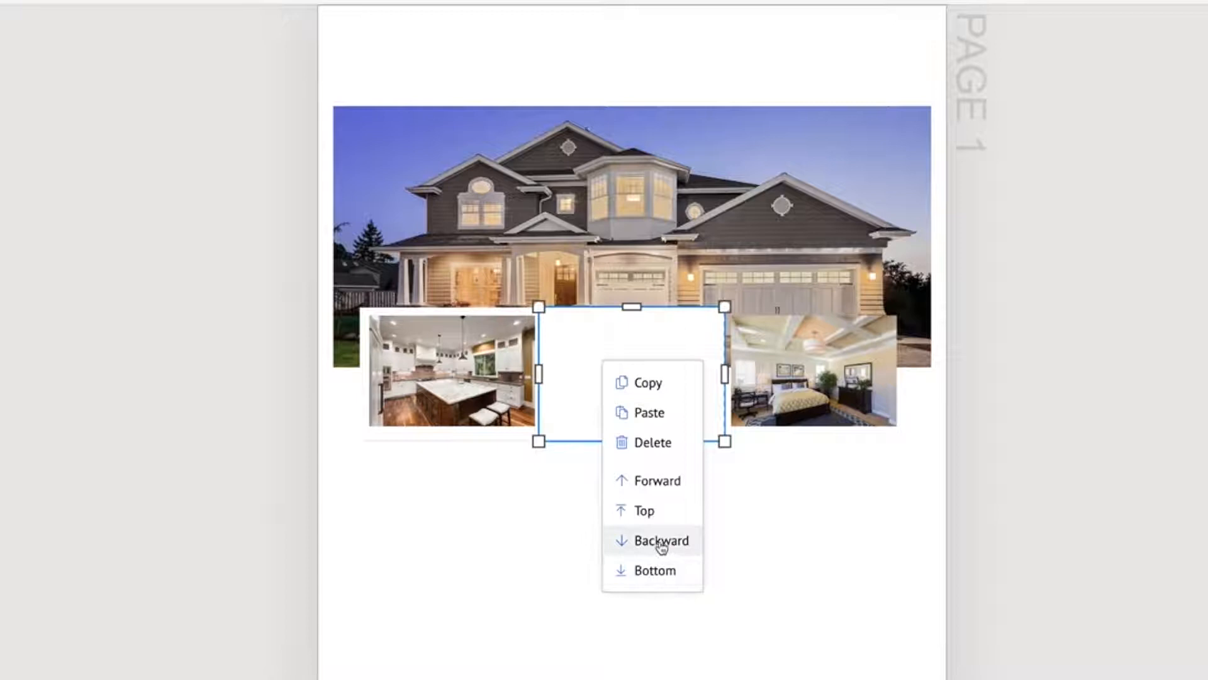
{"action": "left_click", "coordinate": [539, 519]}
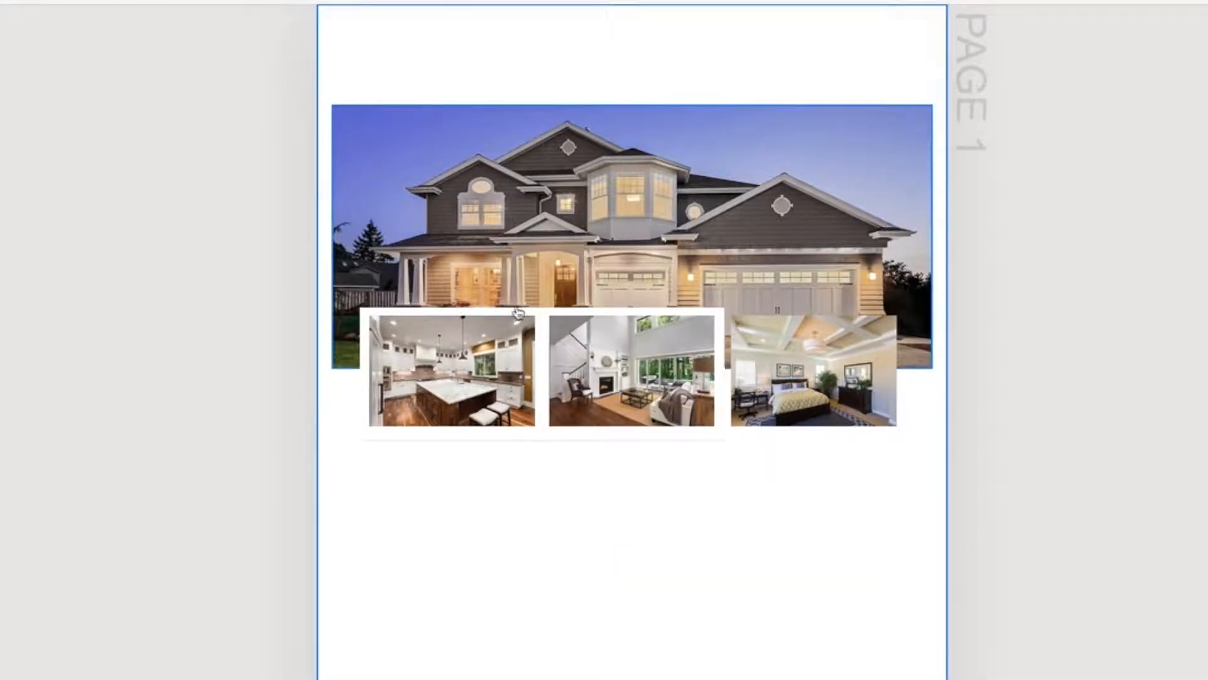
Paste another white rectangle over the bedroom photo and send it backward behind that photo
{"action": "right_click", "coordinate": [513, 547]}
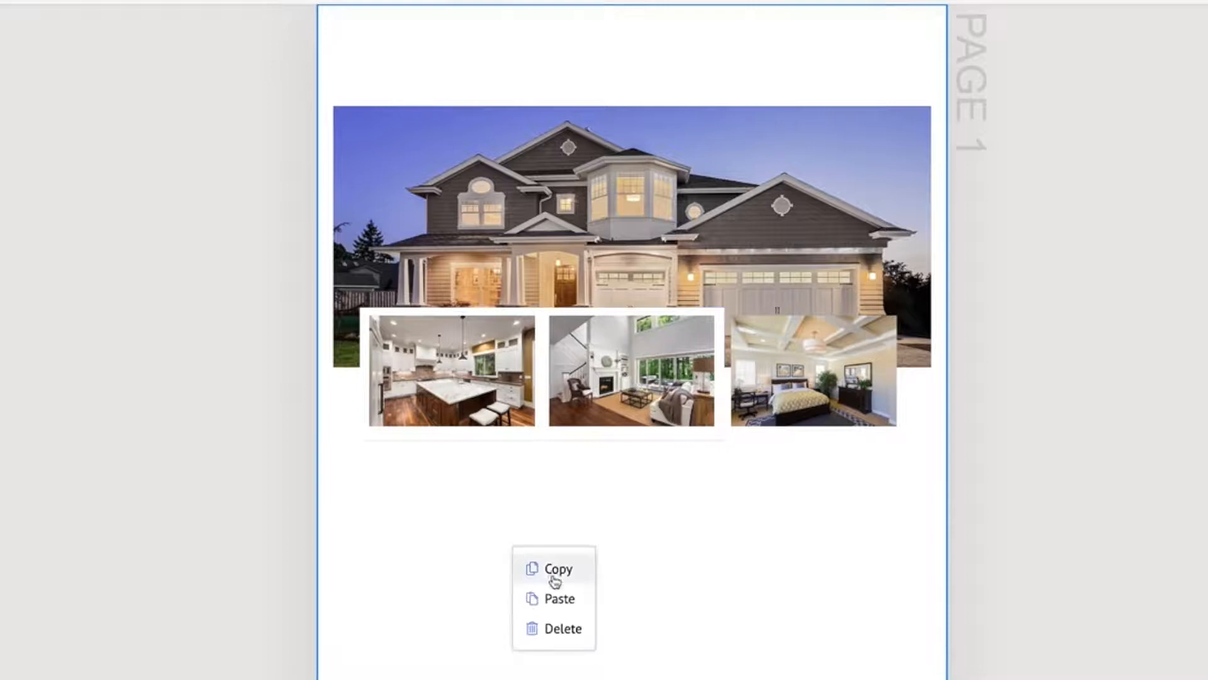
{"action": "left_click", "coordinate": [557, 599]}
{"action": "left_click_drag", "start_coordinate": [470, 399], "coordinate": [790, 348]}
{"action": "right_click", "coordinate": [790, 346]}
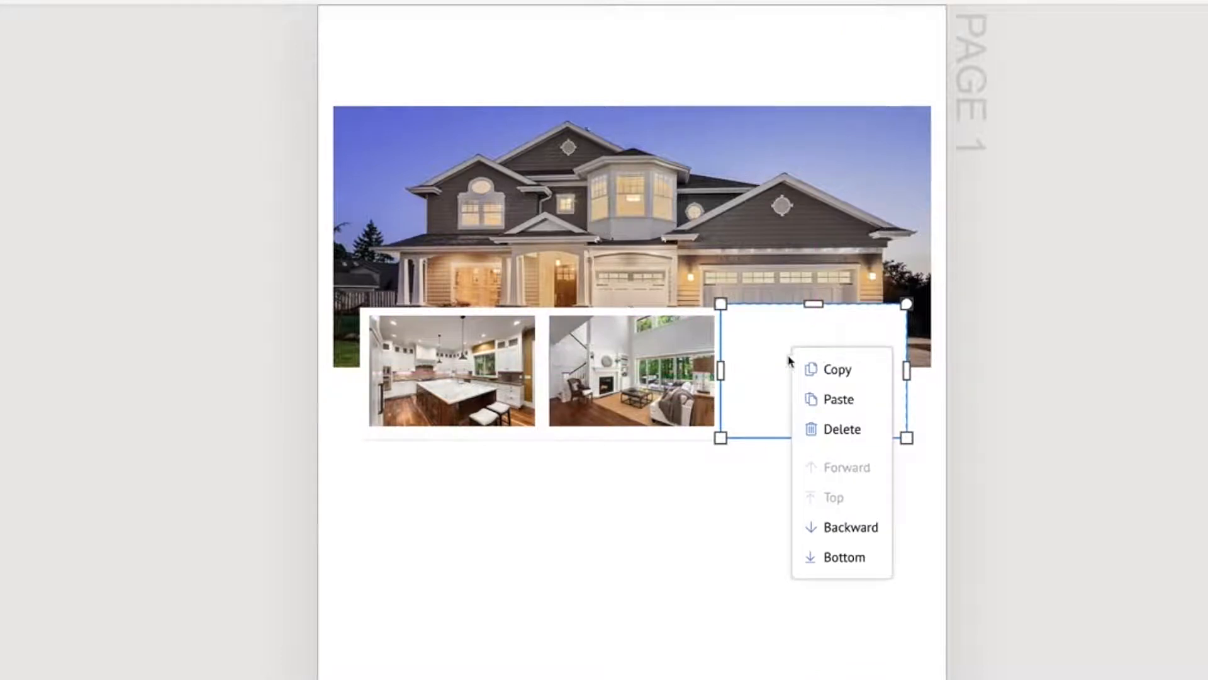
{"action": "left_click", "coordinate": [822, 526]}
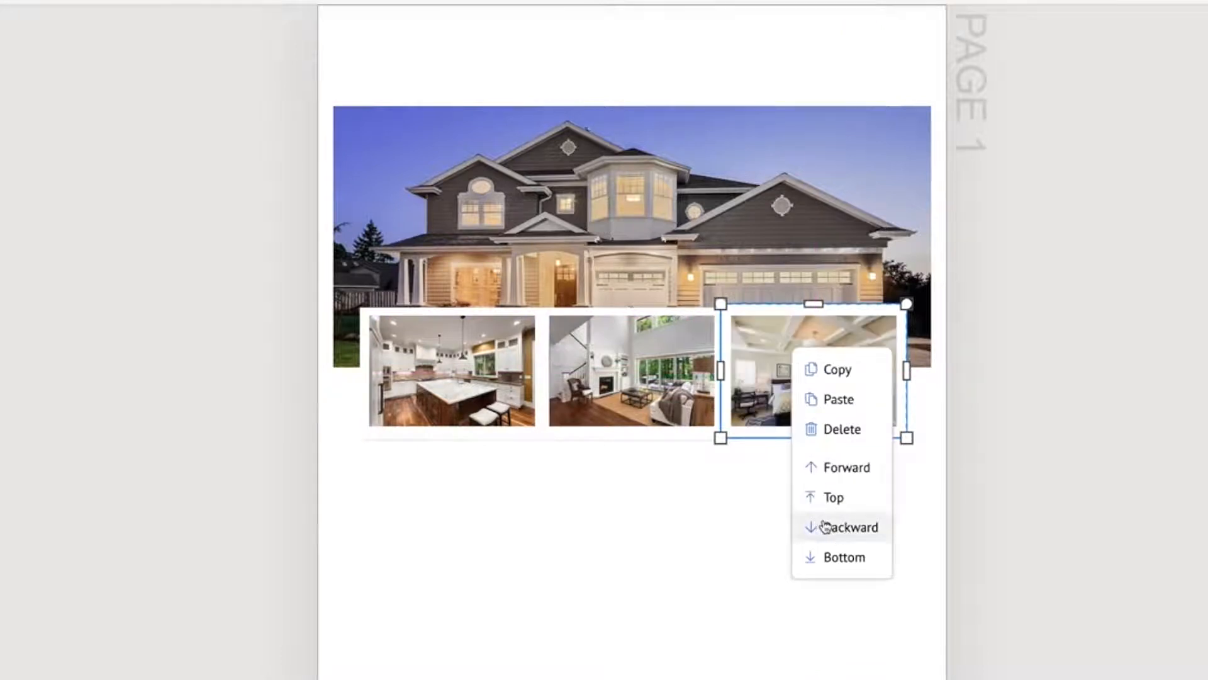
{"action": "left_click", "coordinate": [617, 526]}
Move the bedroom photo's white rectangle down slightly to line it up with the other two borders
{"action": "left_click", "coordinate": [734, 317]}
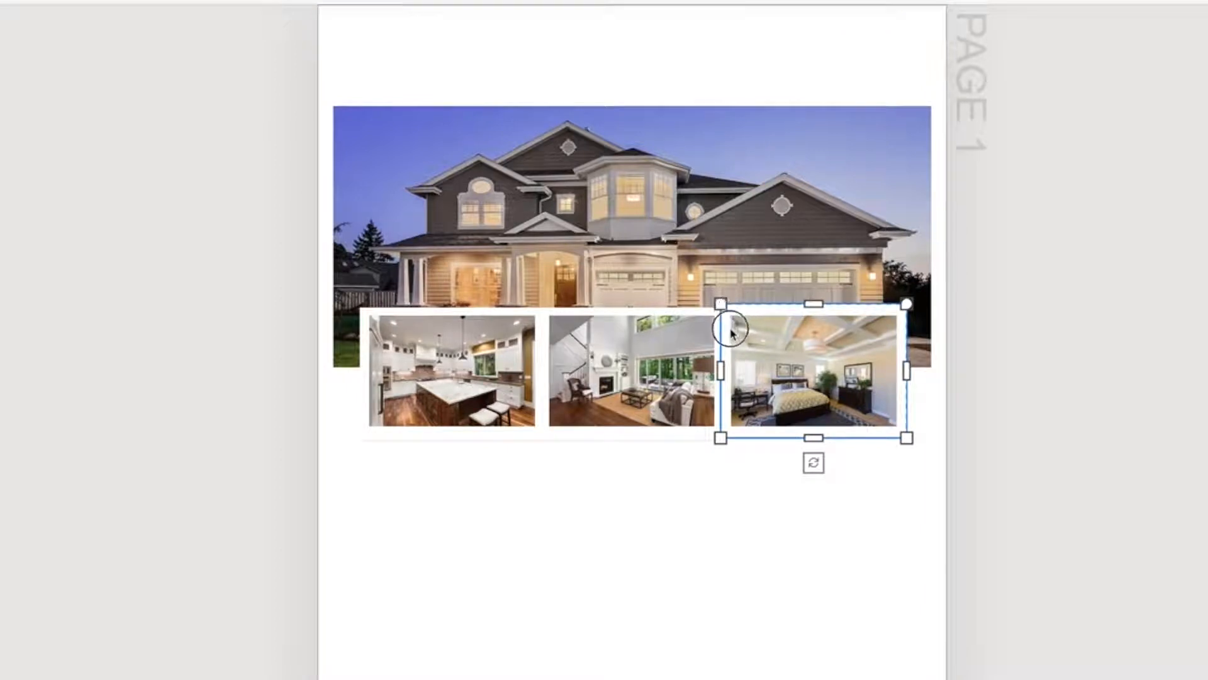
{"action": "left_click_drag", "start_coordinate": [724, 326], "coordinate": [725, 331]}
{"action": "left_click", "coordinate": [594, 513]}
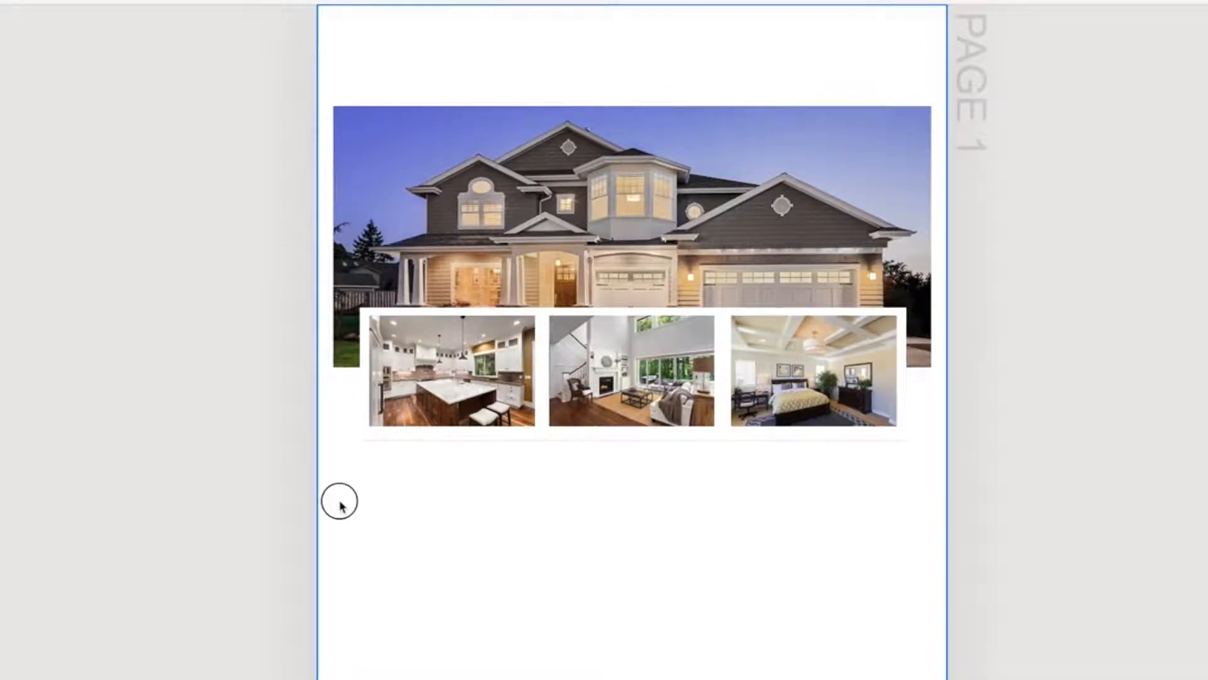
Move the kitchen photo together with its white rectangle slightly left, opening a gap beside the living room photo
{"action": "left_click", "coordinate": [427, 378]}
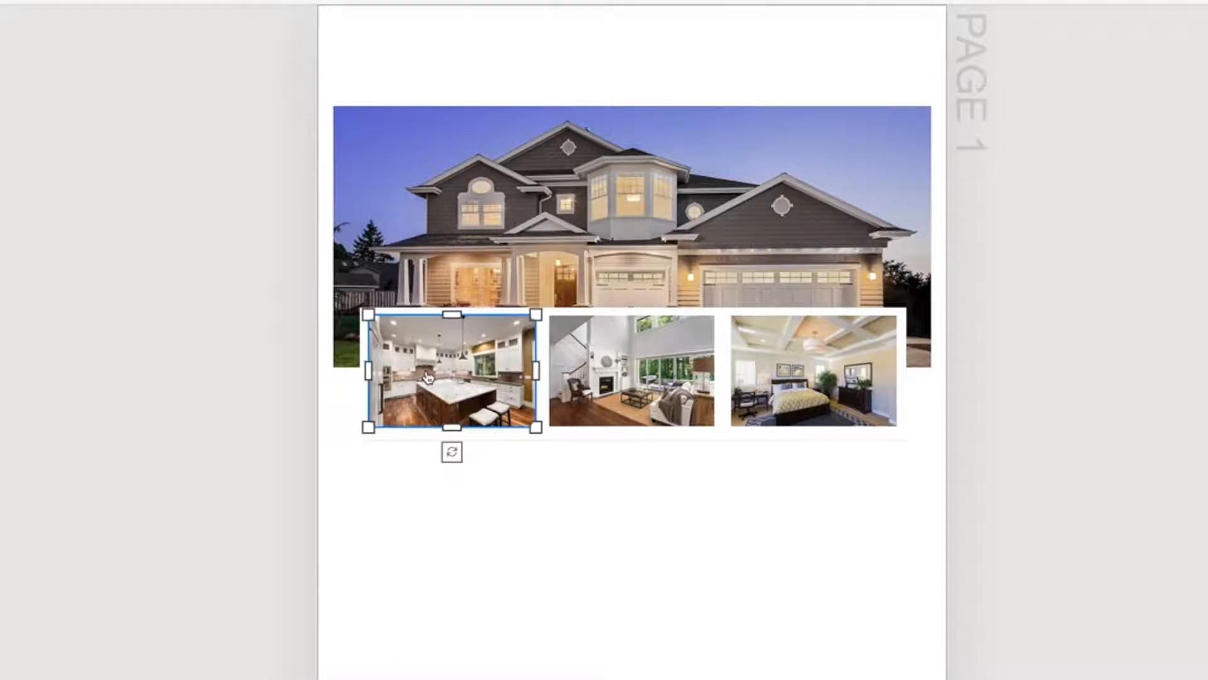
{"action": "left_click", "coordinate": [365, 352]}
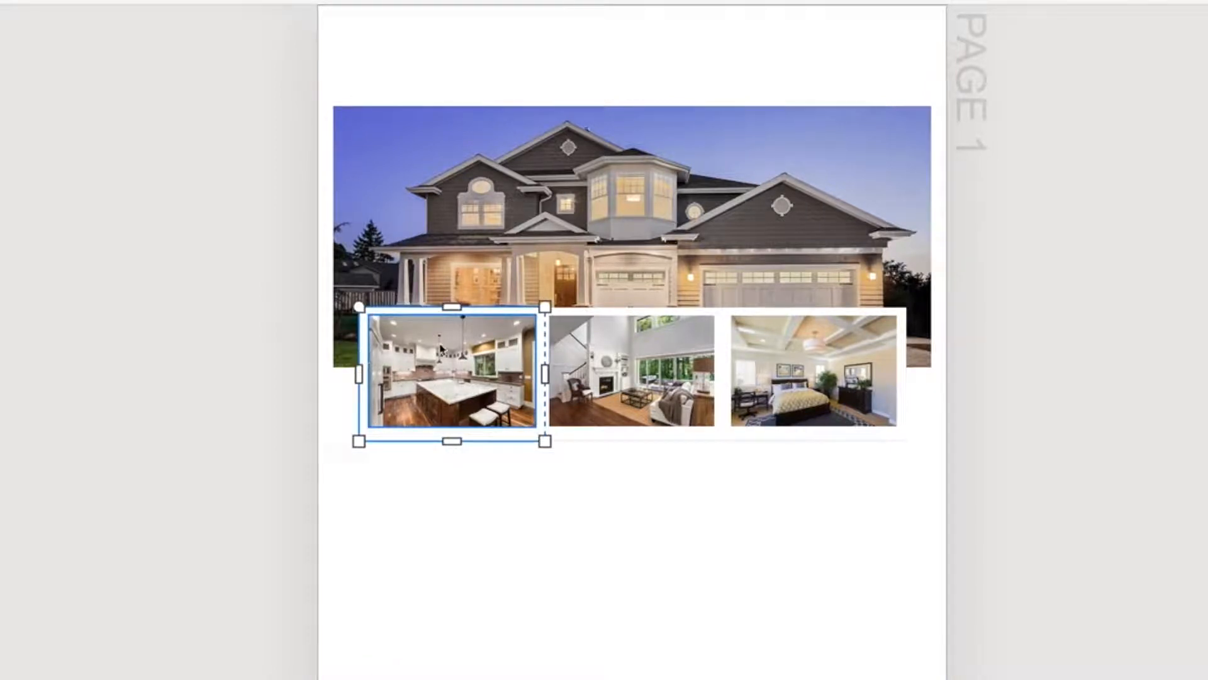
{"action": "left_click_drag", "start_coordinate": [480, 343], "coordinate": [461, 341]}
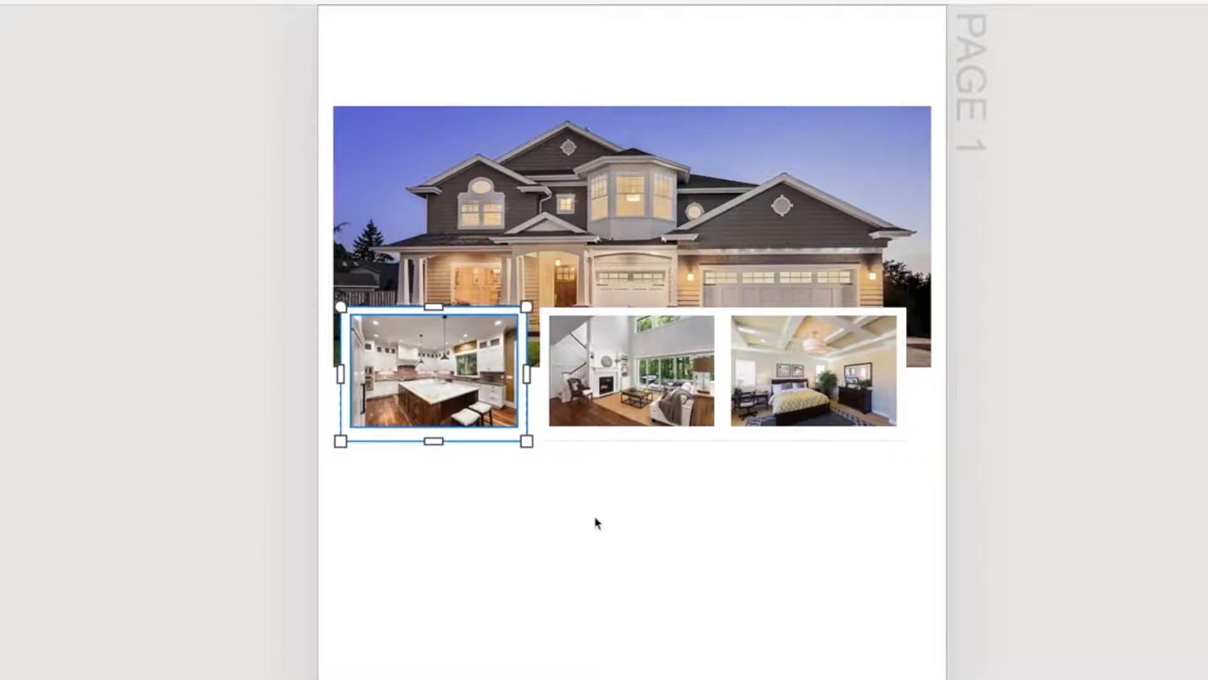
{"action": "left_click", "coordinate": [604, 529]}
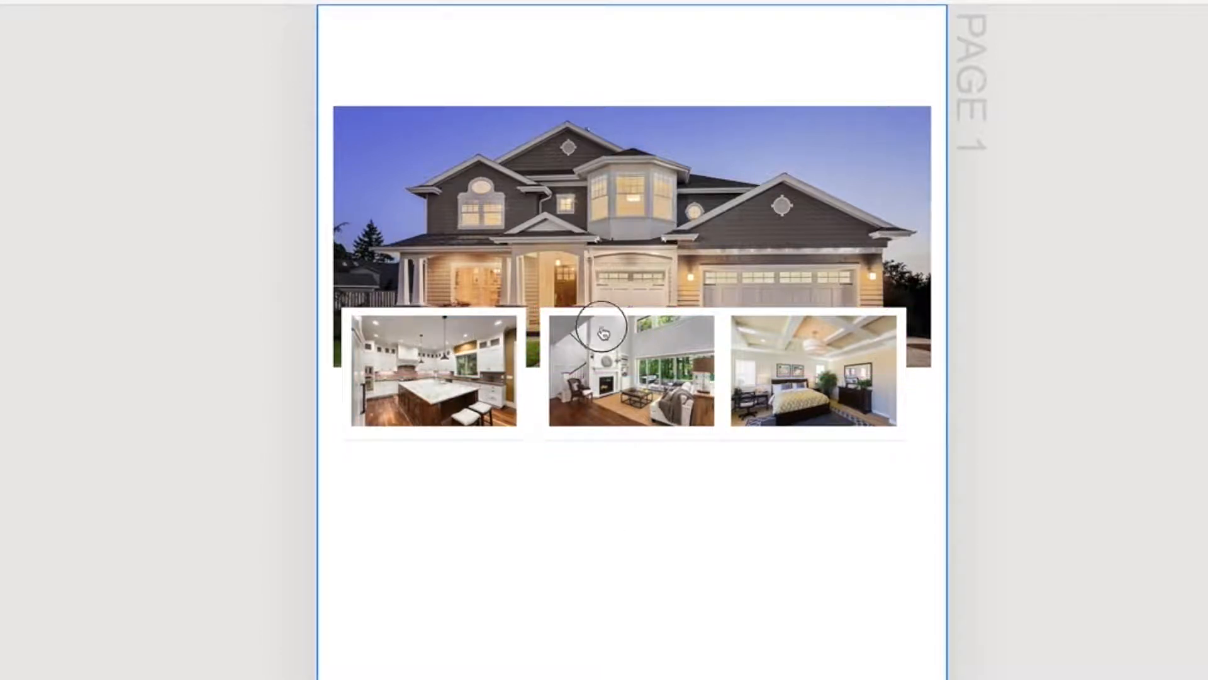
Move the bedroom photo together with its white rectangle slightly right, so the three framed photos are evenly spaced
{"action": "left_click", "coordinate": [755, 327]}
{"action": "left_click", "coordinate": [764, 312]}
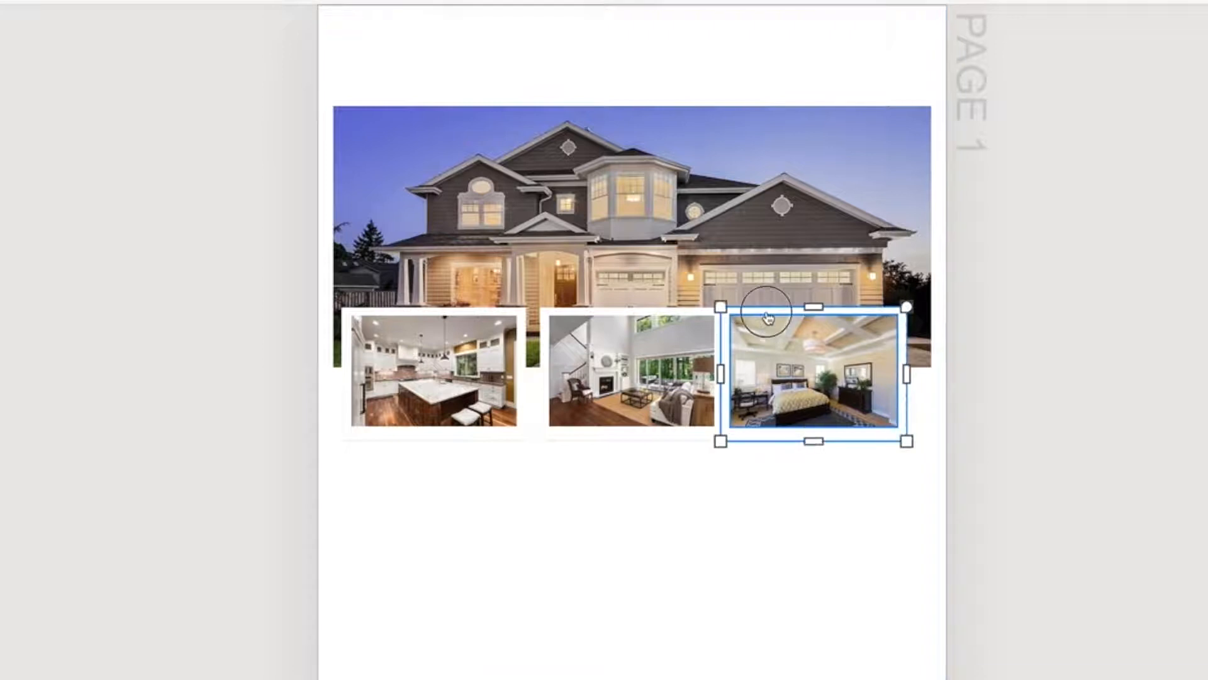
{"action": "left_click_drag", "start_coordinate": [767, 328], "coordinate": [784, 328]}
{"action": "left_click", "coordinate": [644, 545]}
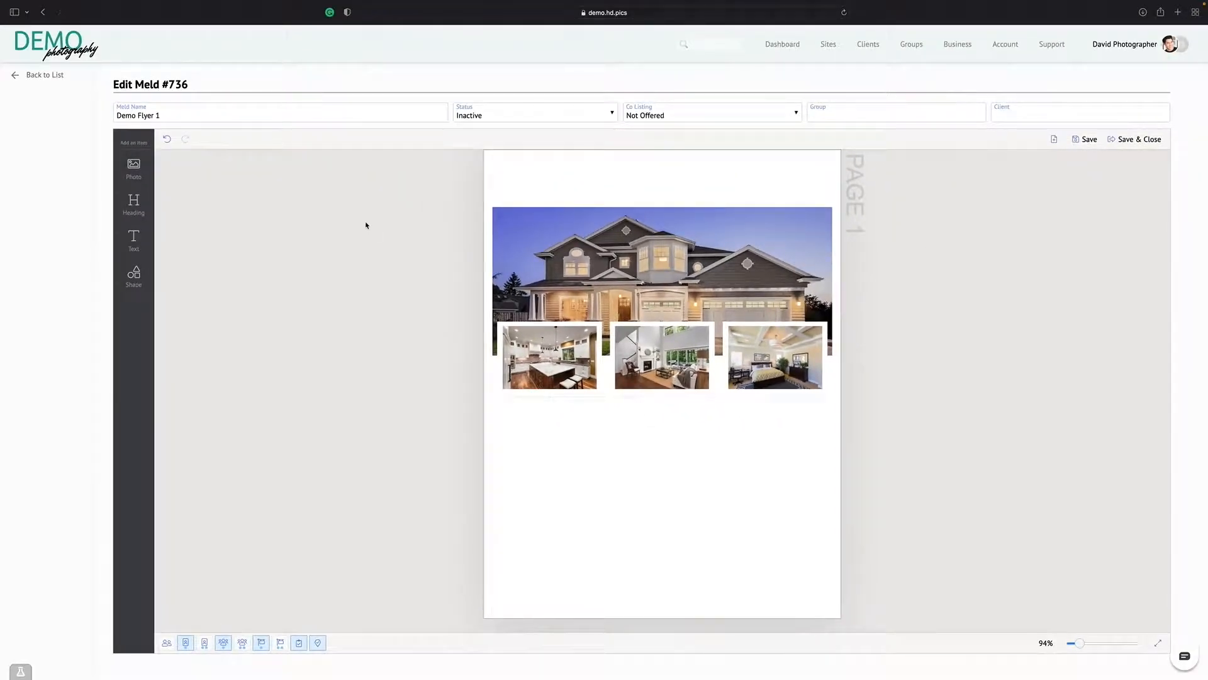
Add a rectangle shape and size it into a bar above the banner photo, matching the photo's full width
{"action": "scroll", "coordinate": [366, 224], "scroll_direction": "up", "scroll_amount": 2}
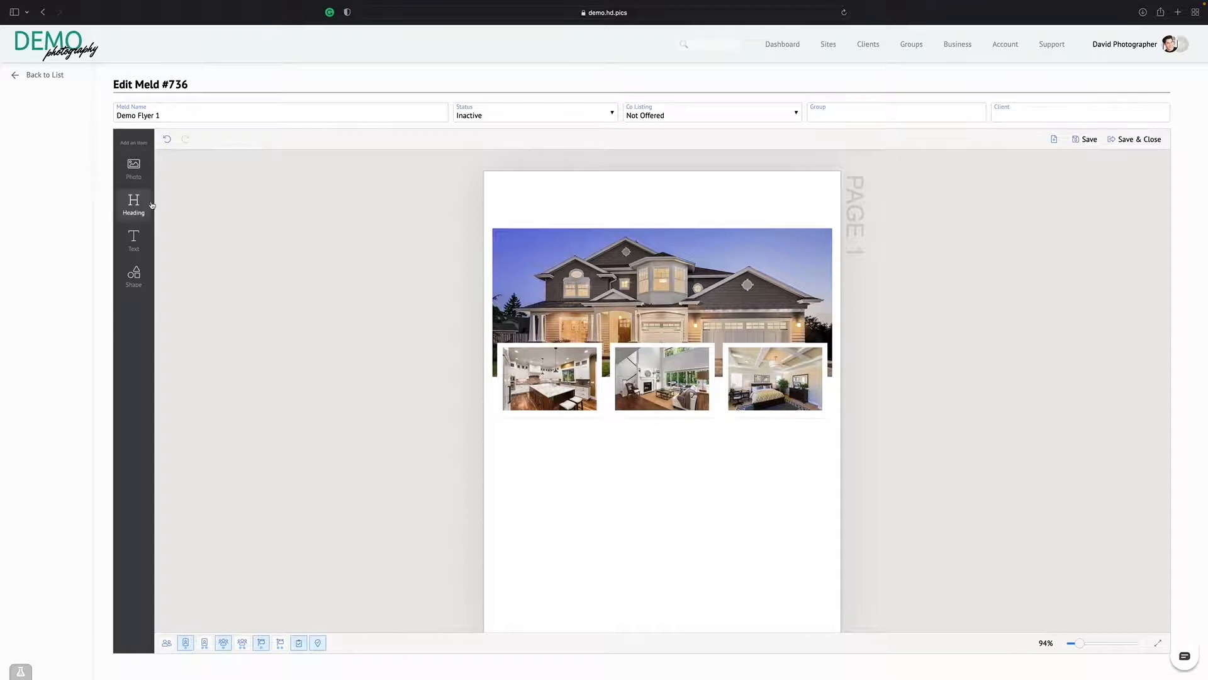
{"action": "left_click", "coordinate": [134, 273]}
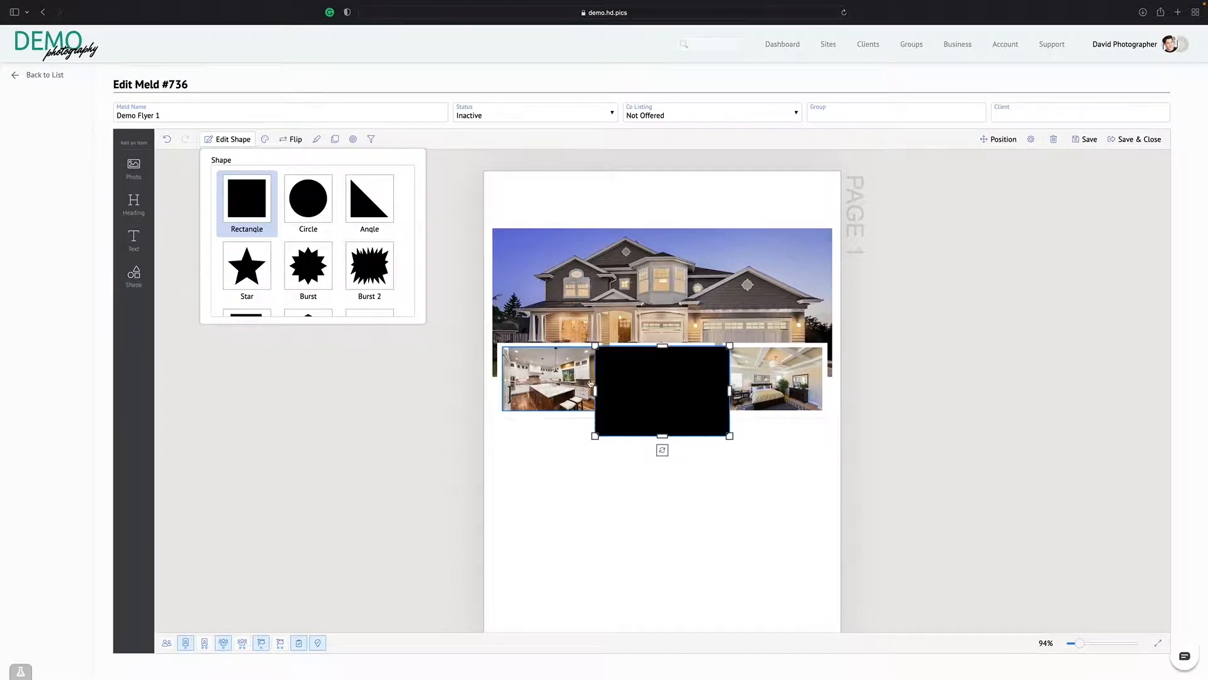
{"action": "left_click_drag", "start_coordinate": [661, 387], "coordinate": [832, 222]}
{"action": "left_click_drag", "start_coordinate": [669, 272], "coordinate": [657, 225]}
{"action": "left_click", "coordinate": [984, 263]}
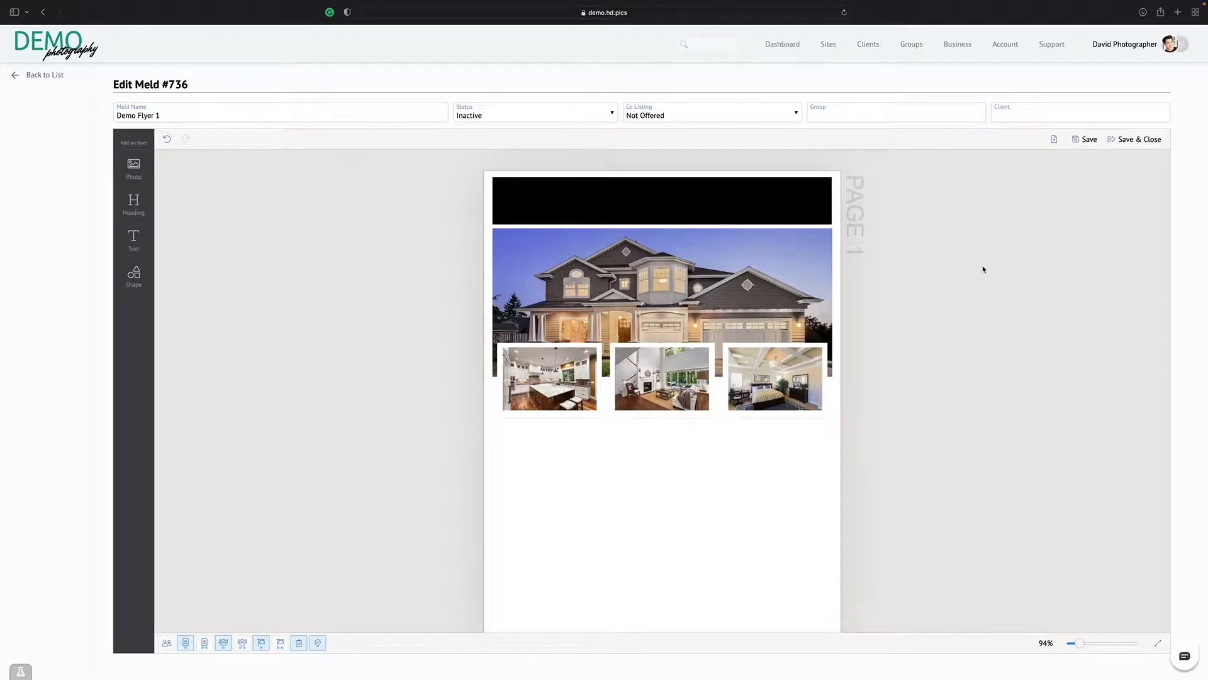
Recolor the rectangle bar above the banner photo with the tan common color
{"action": "left_click", "coordinate": [711, 198]}
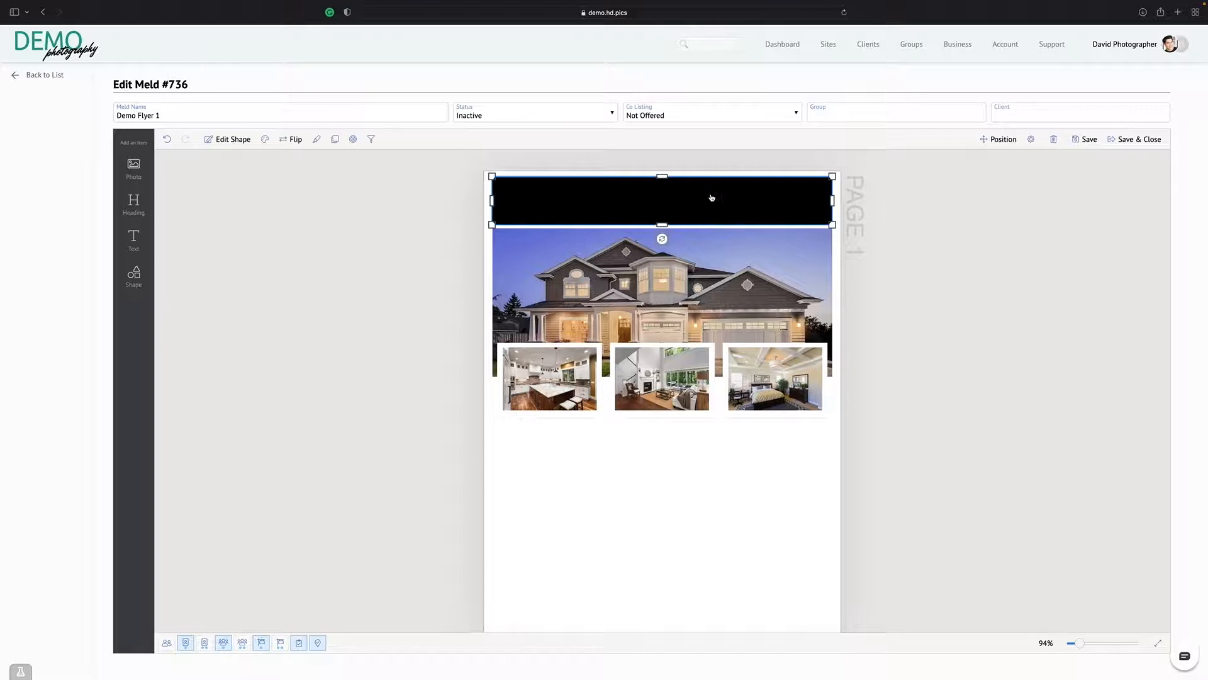
{"action": "left_click", "coordinate": [265, 139]}
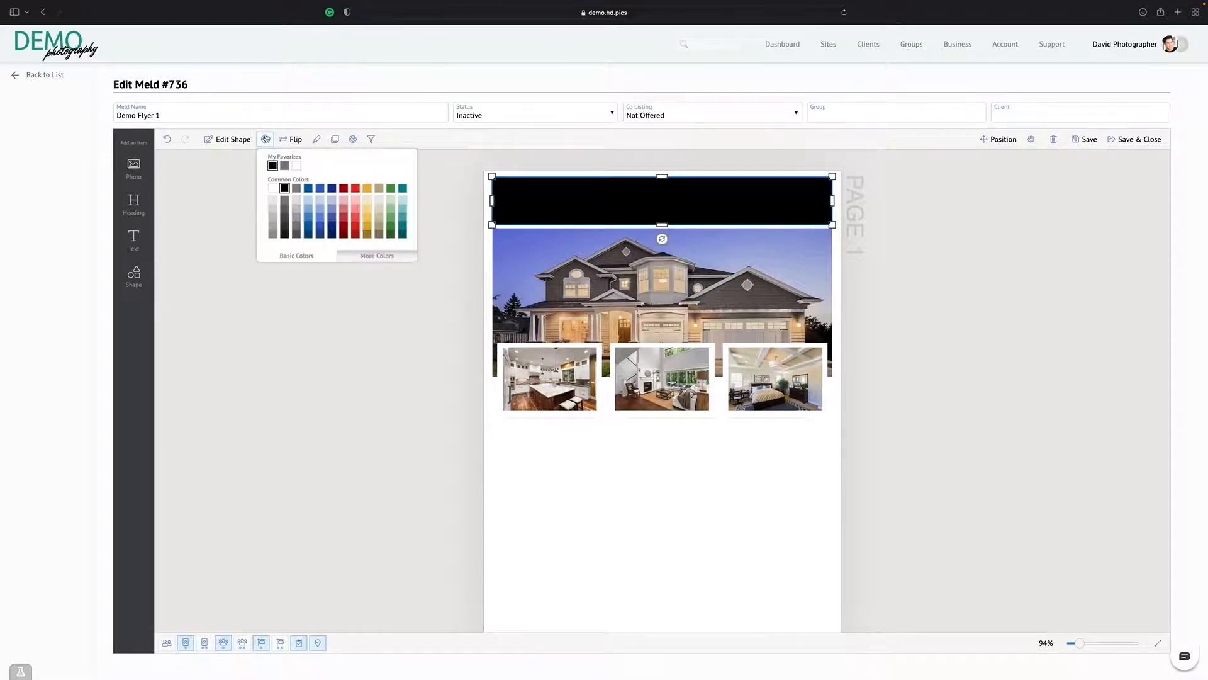
{"action": "left_click", "coordinate": [379, 189]}
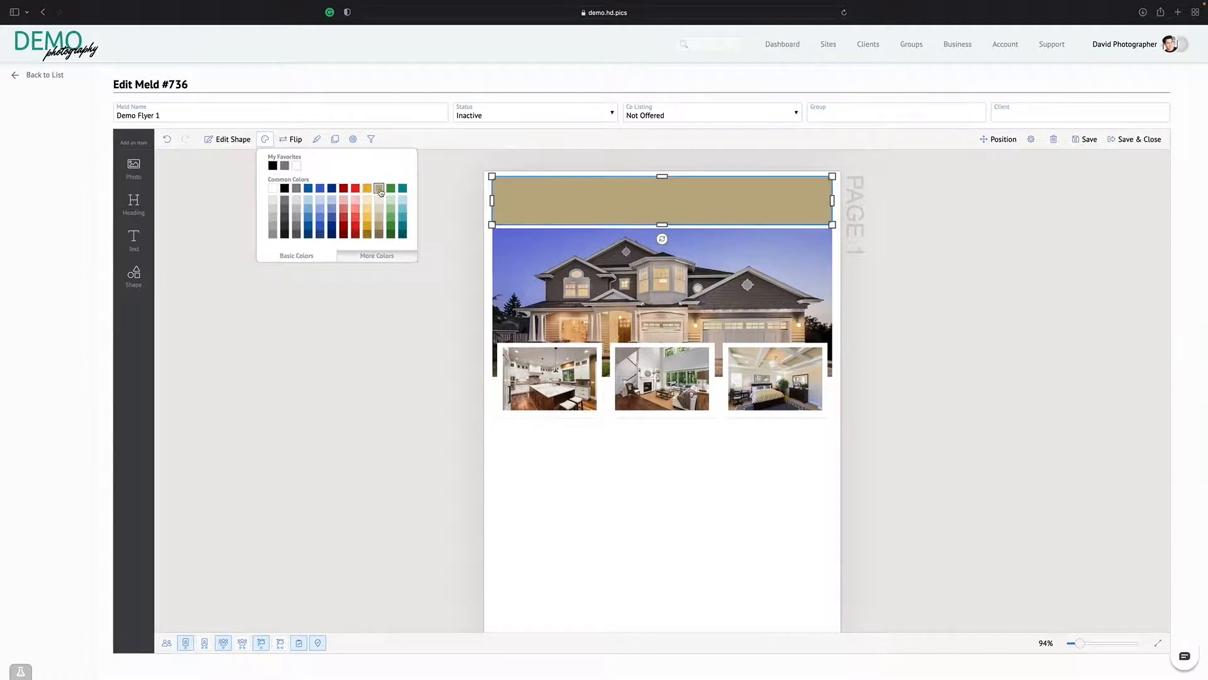
{"action": "left_click", "coordinate": [1027, 282]}
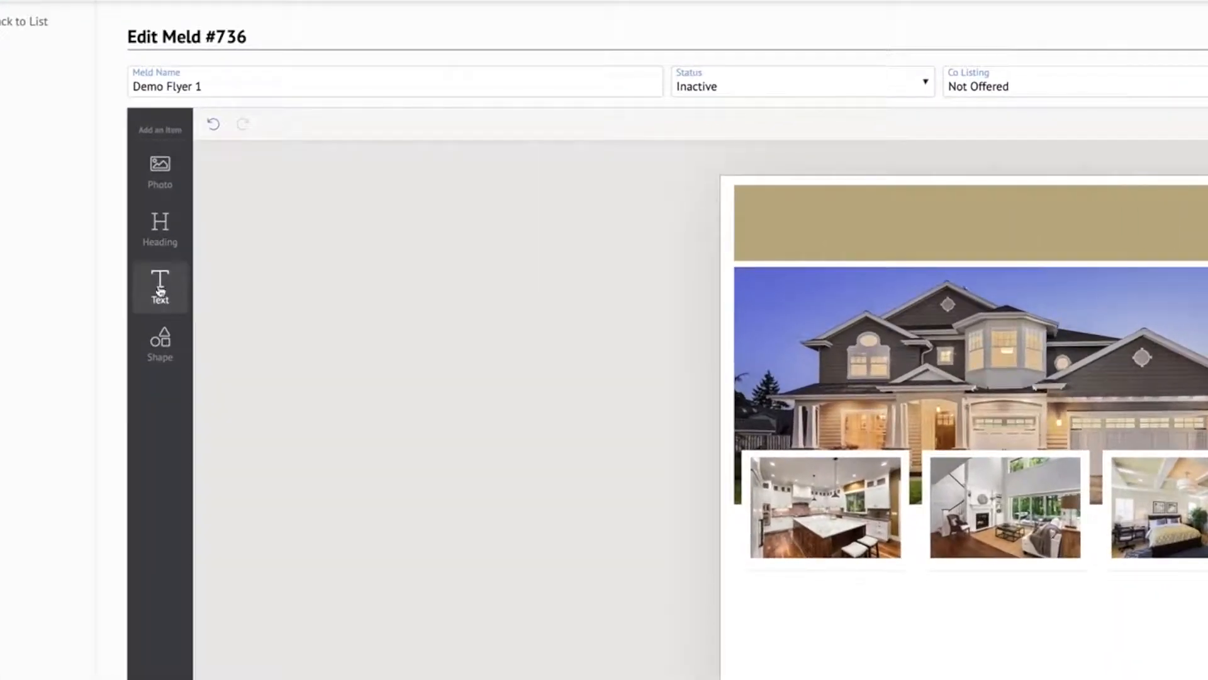
Add a text box over the tan bar, reaching the bar's right end and matching its height
{"action": "left_click", "coordinate": [160, 290]}
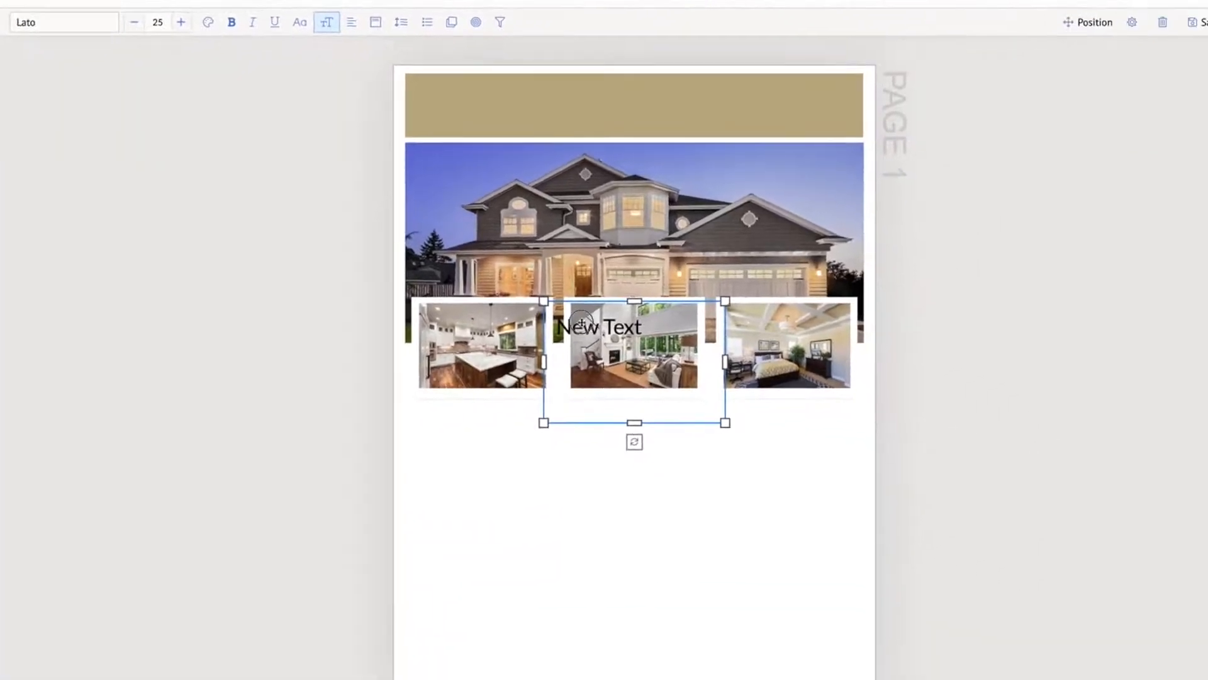
{"action": "left_click_drag", "start_coordinate": [737, 397], "coordinate": [742, 175]}
{"action": "left_click_drag", "start_coordinate": [587, 119], "coordinate": [594, 97]}
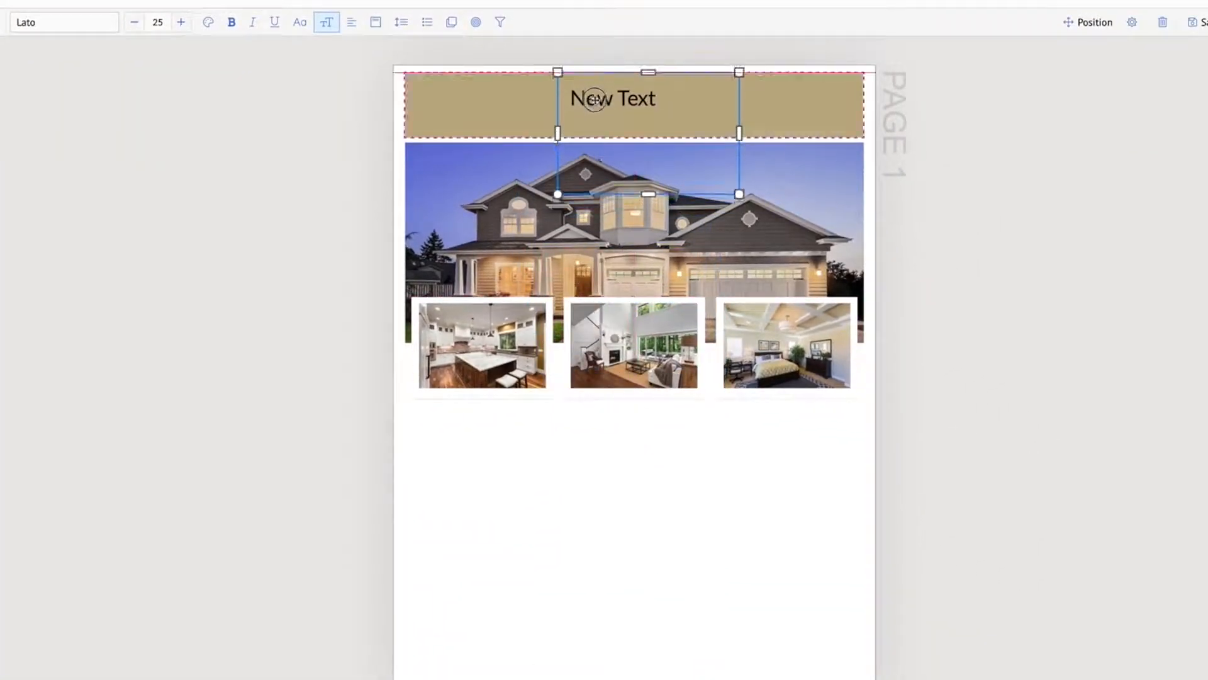
{"action": "left_click_drag", "start_coordinate": [739, 133], "coordinate": [866, 128]}
{"action": "left_click_drag", "start_coordinate": [710, 194], "coordinate": [709, 138]}
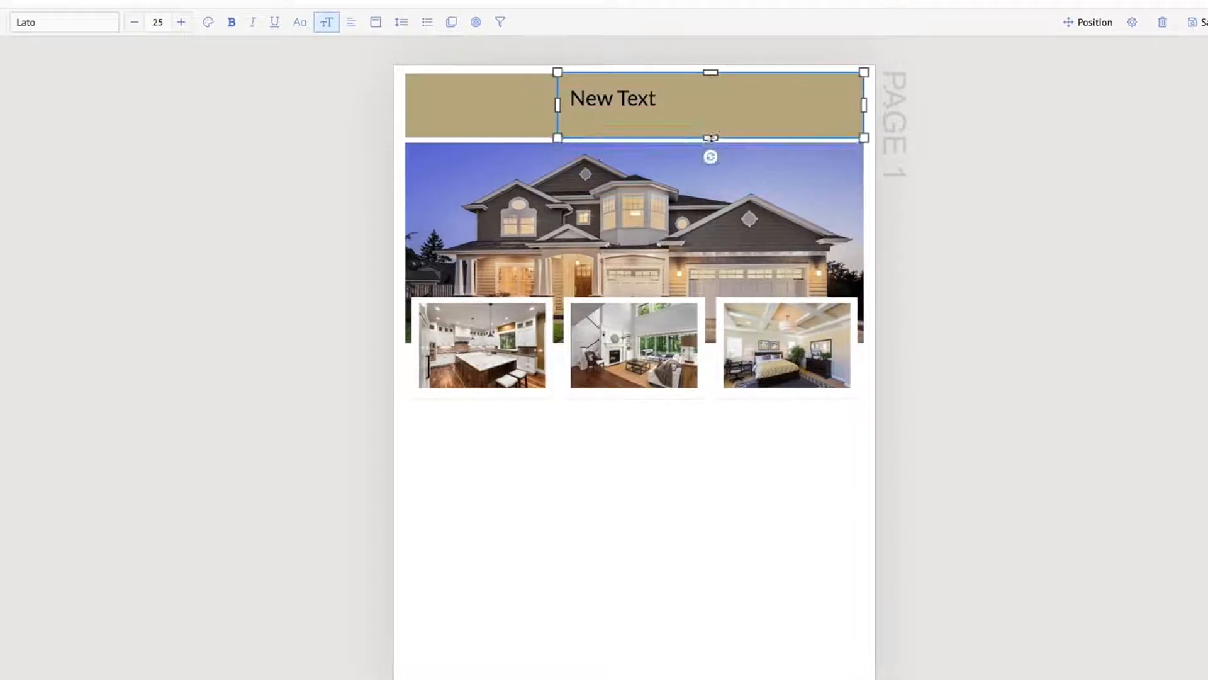
Replace the placeholder text on the tan bar with "$1,000,000"
{"action": "double_click", "coordinate": [631, 103]}
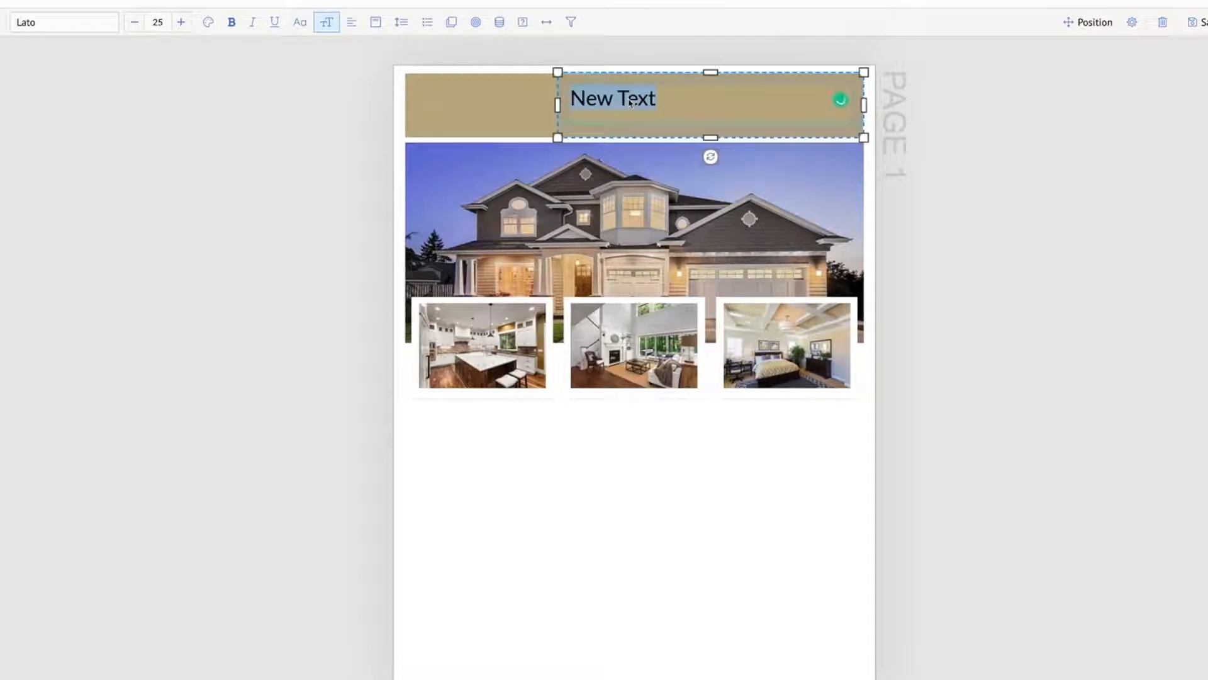
{"action": "type", "text": "$1"}
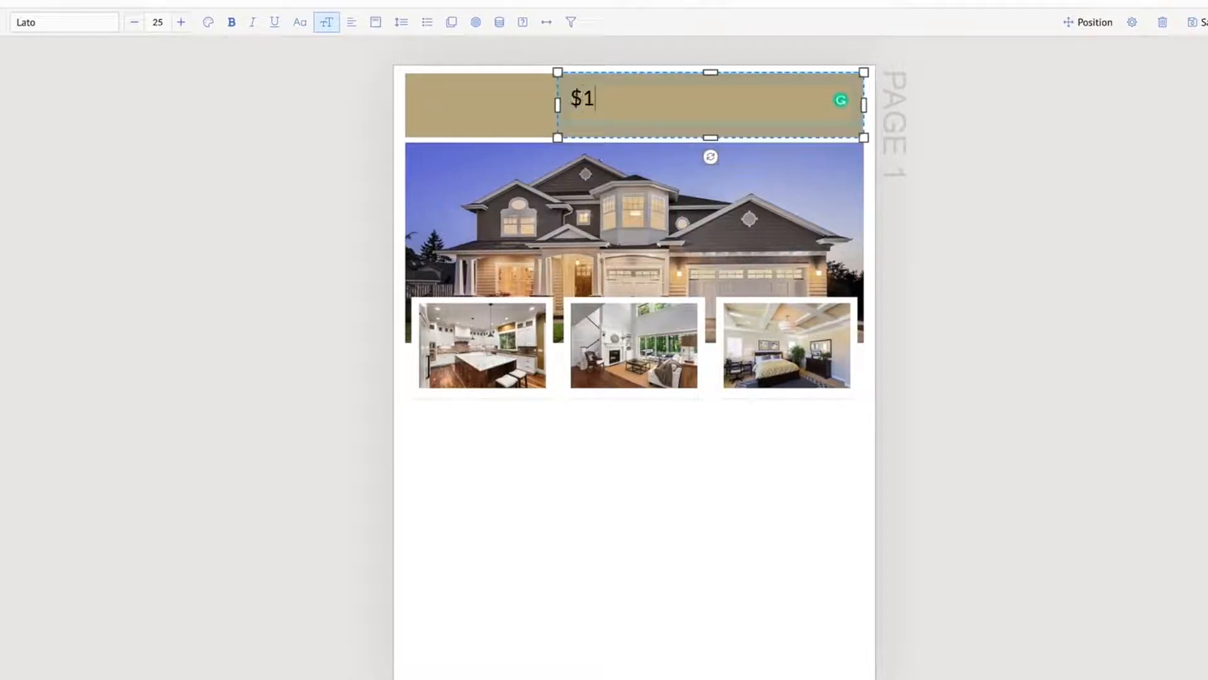
{"action": "type", "text": ",000,000"}
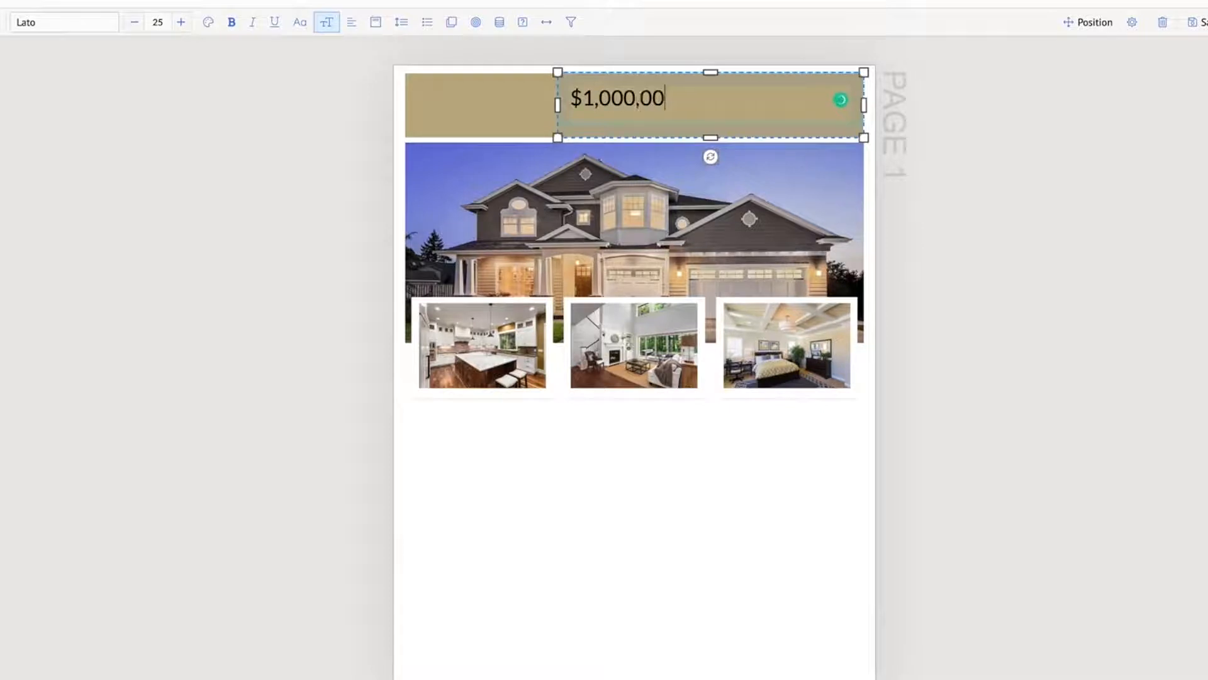
{"action": "left_click", "coordinate": [1133, 221]}
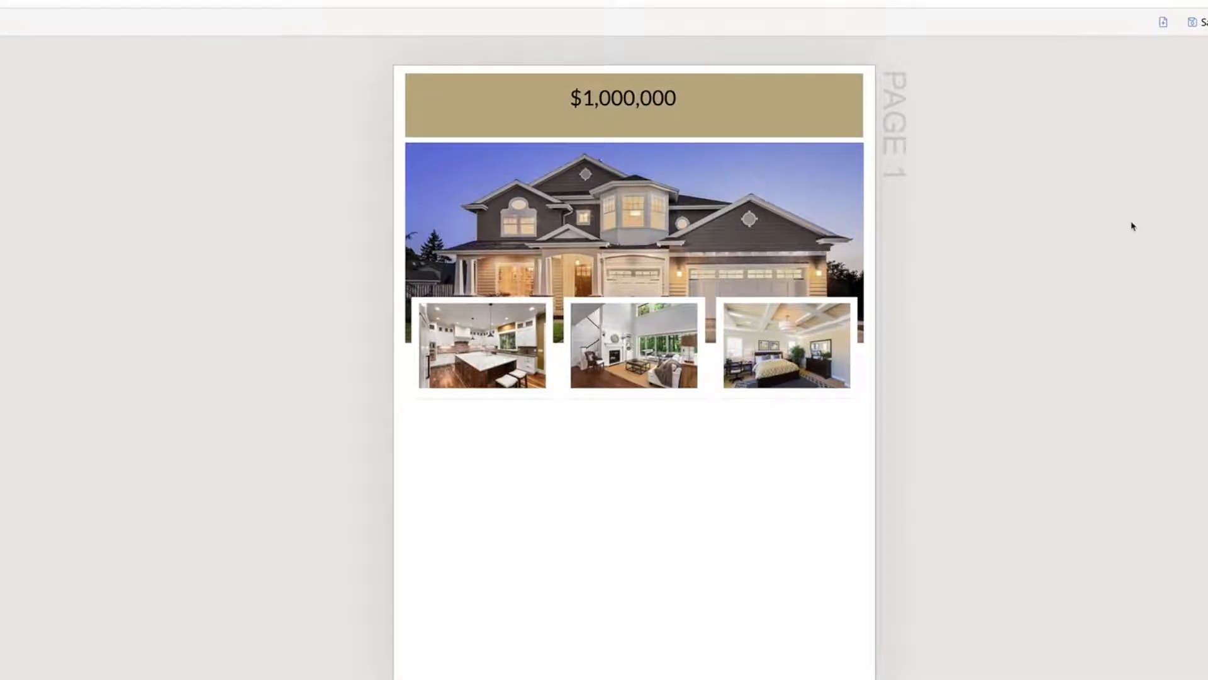
Right-align the price text within its text box on the tan bar
{"action": "left_click", "coordinate": [654, 101]}
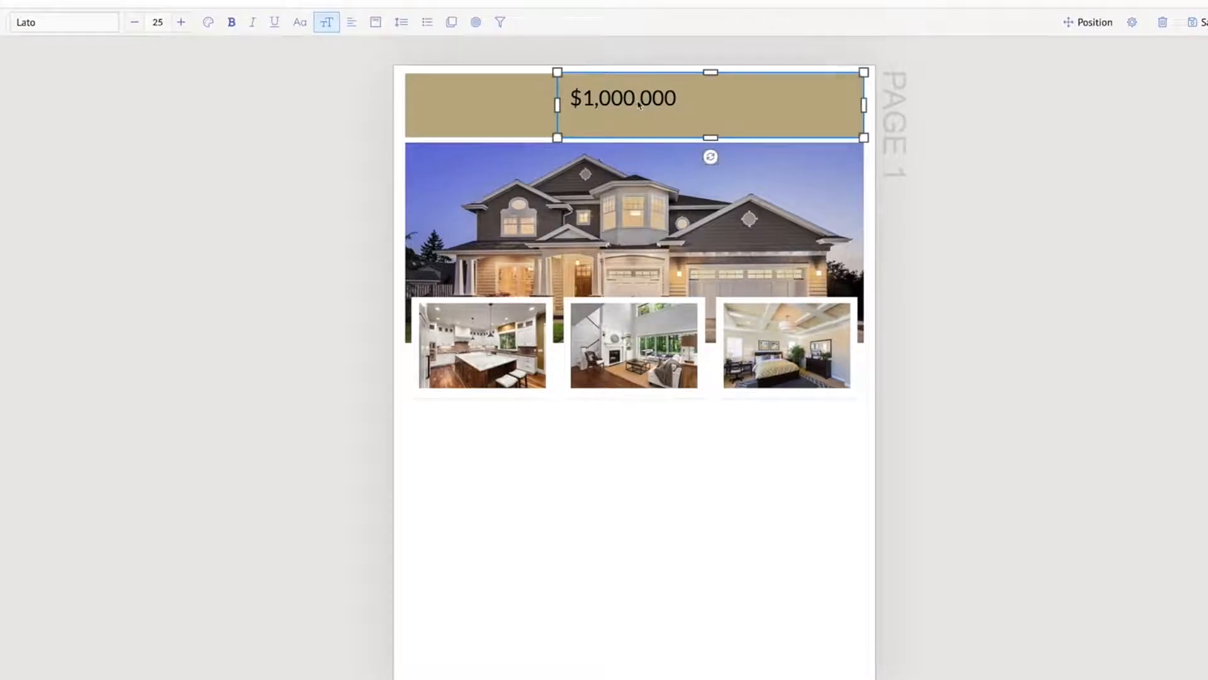
{"action": "left_click", "coordinate": [611, 99]}
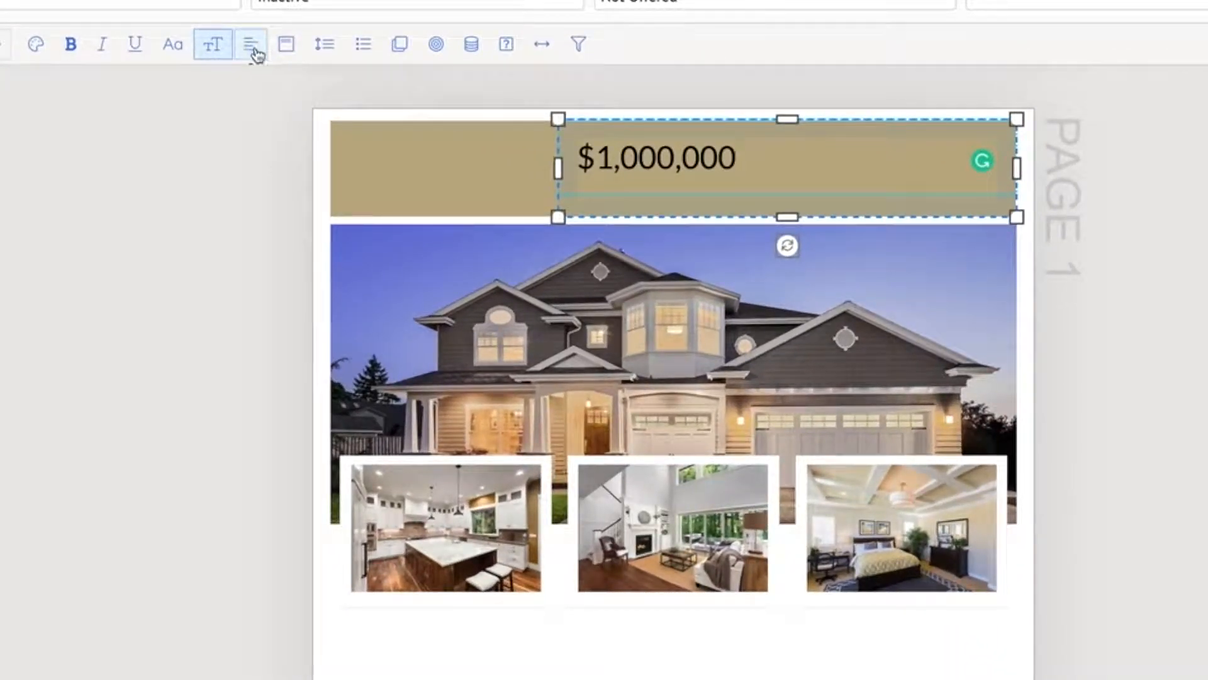
{"action": "left_click", "coordinate": [253, 51]}
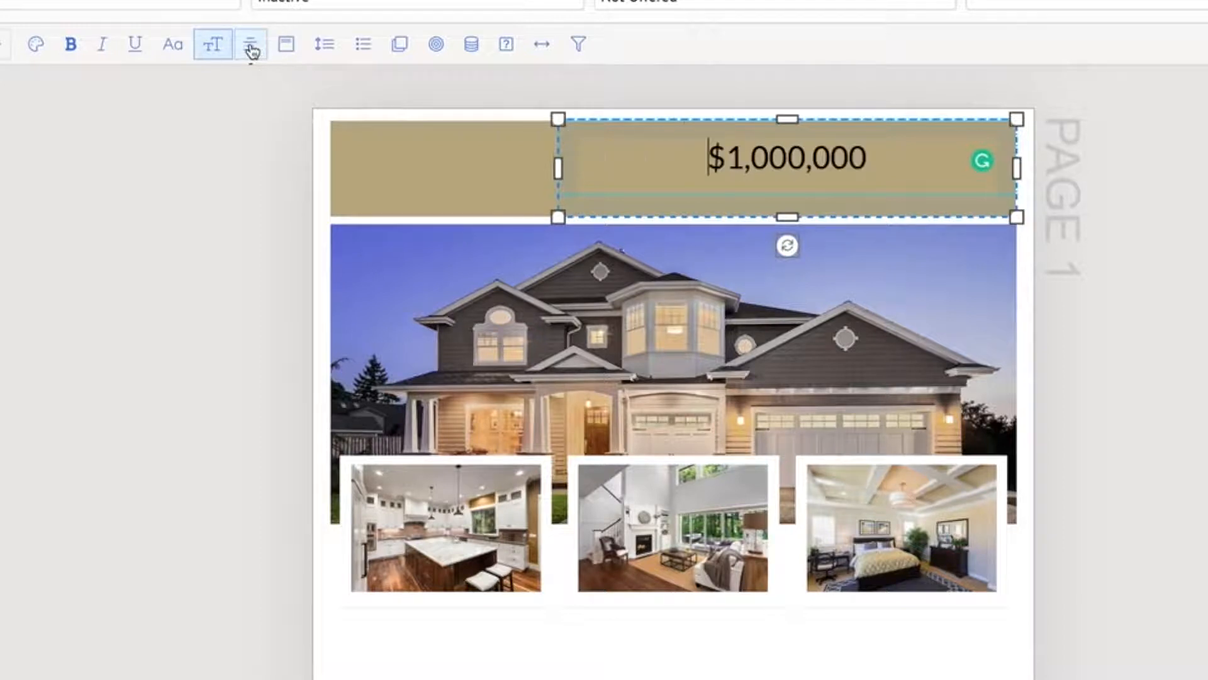
{"action": "left_click", "coordinate": [253, 50]}
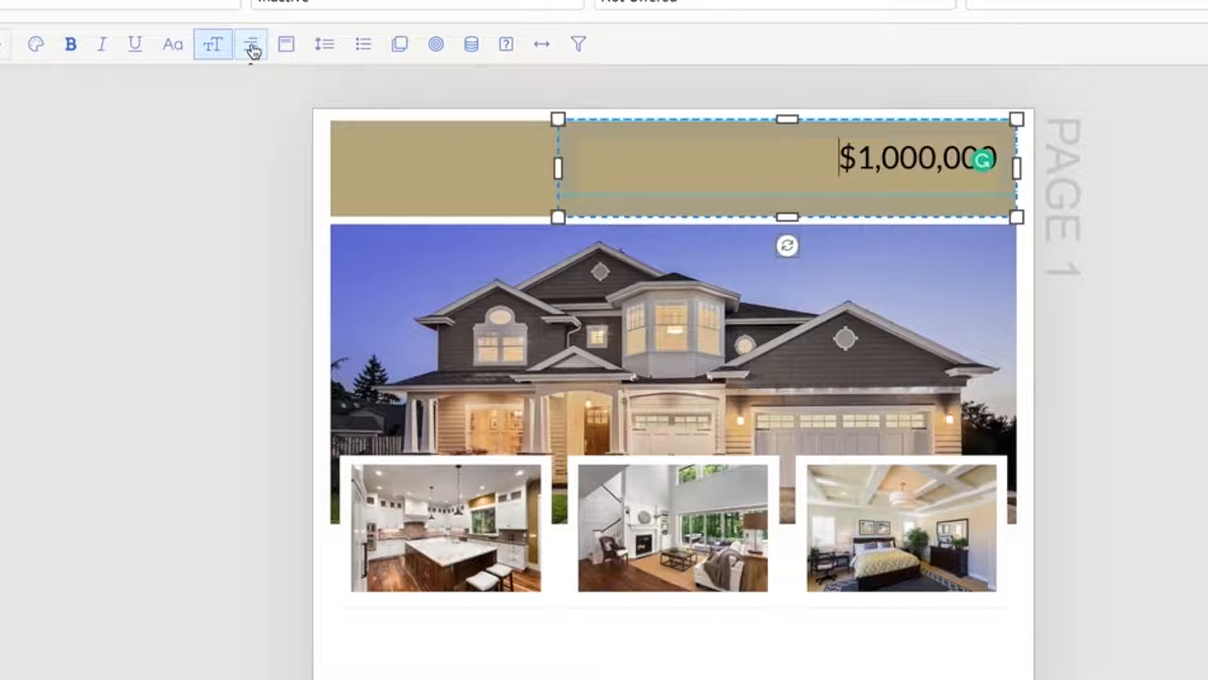
Change the price text's color to white
{"action": "triple_click", "coordinate": [843, 160]}
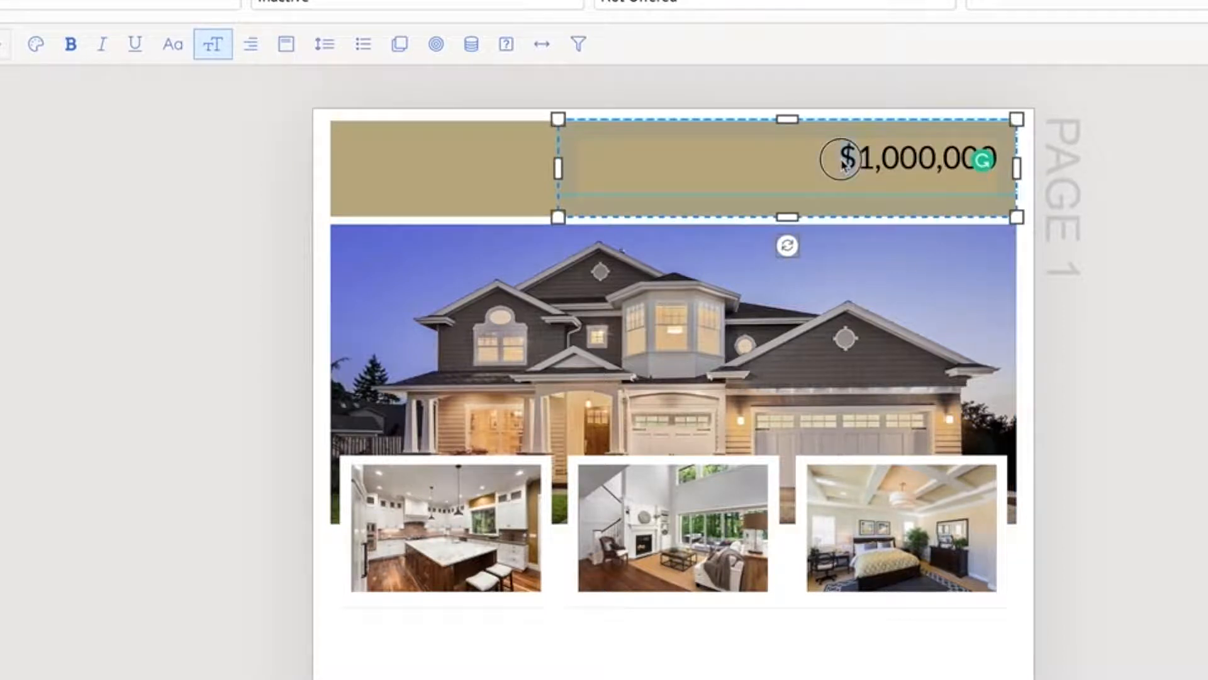
{"action": "left_click", "coordinate": [843, 162]}
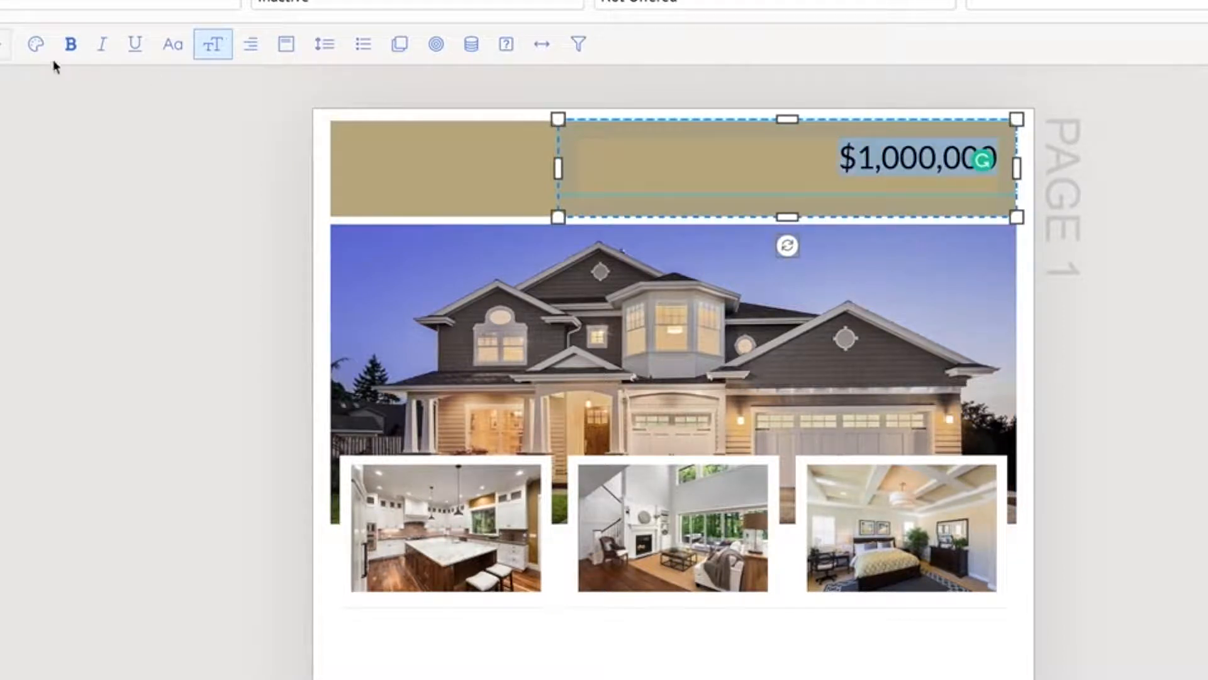
{"action": "left_click", "coordinate": [35, 47]}
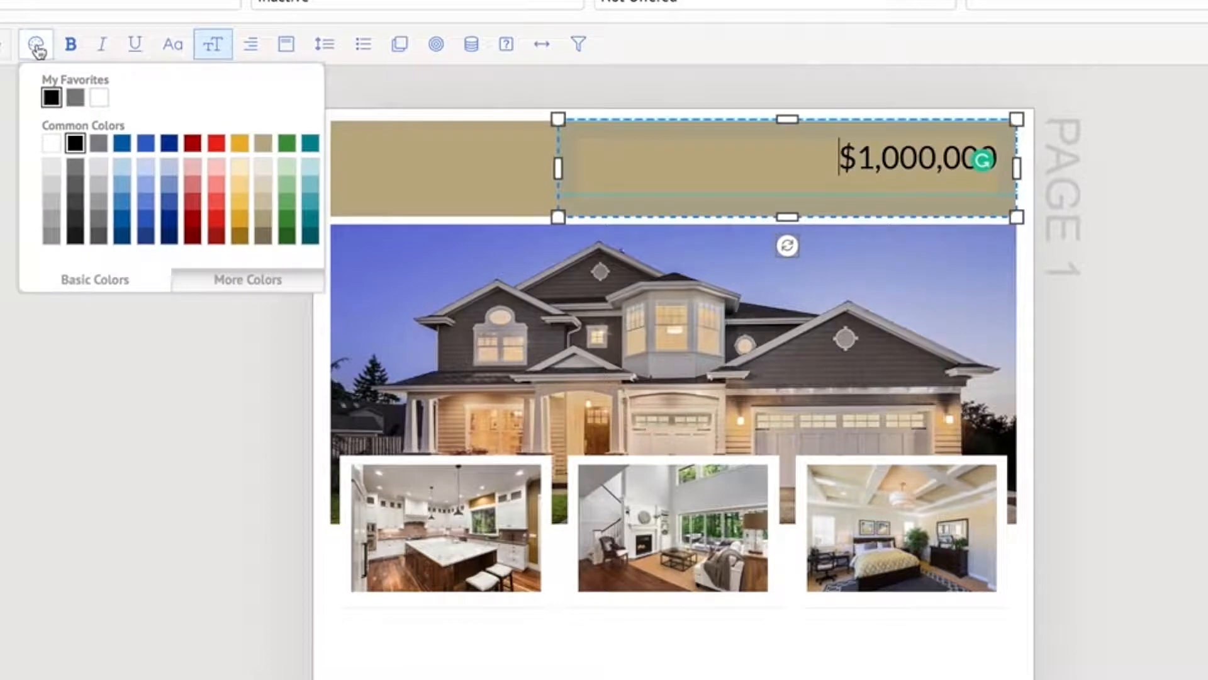
{"action": "left_click", "coordinate": [51, 144]}
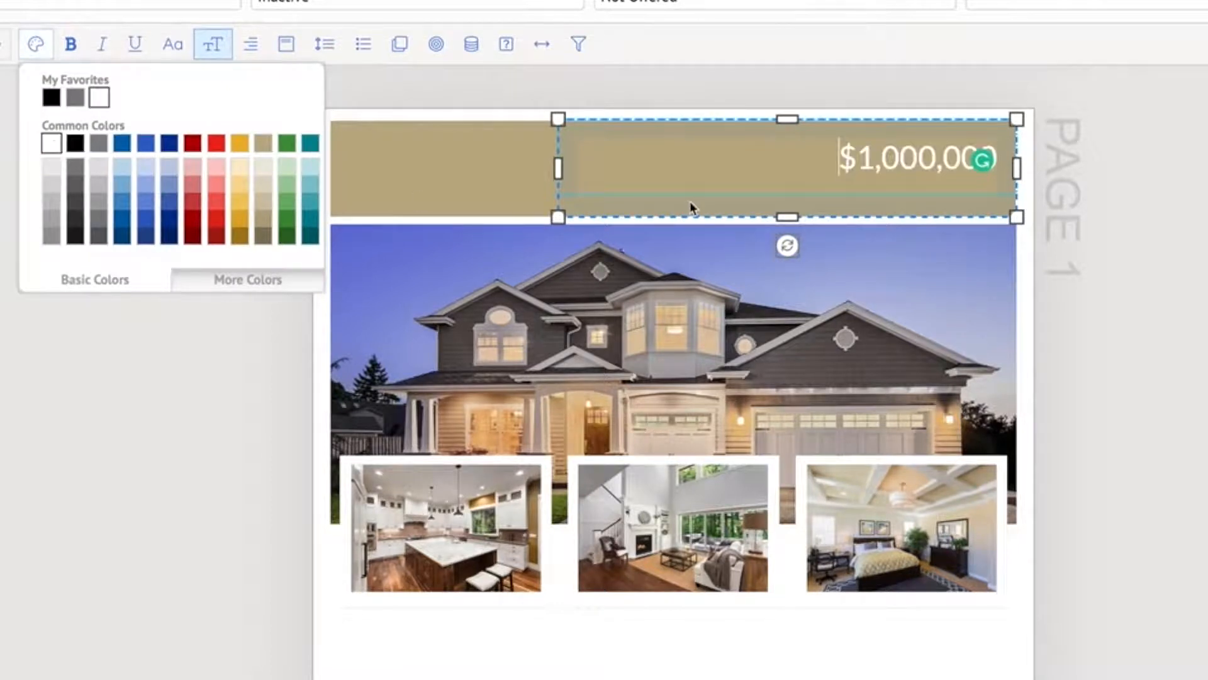
{"action": "left_click", "coordinate": [1151, 253]}
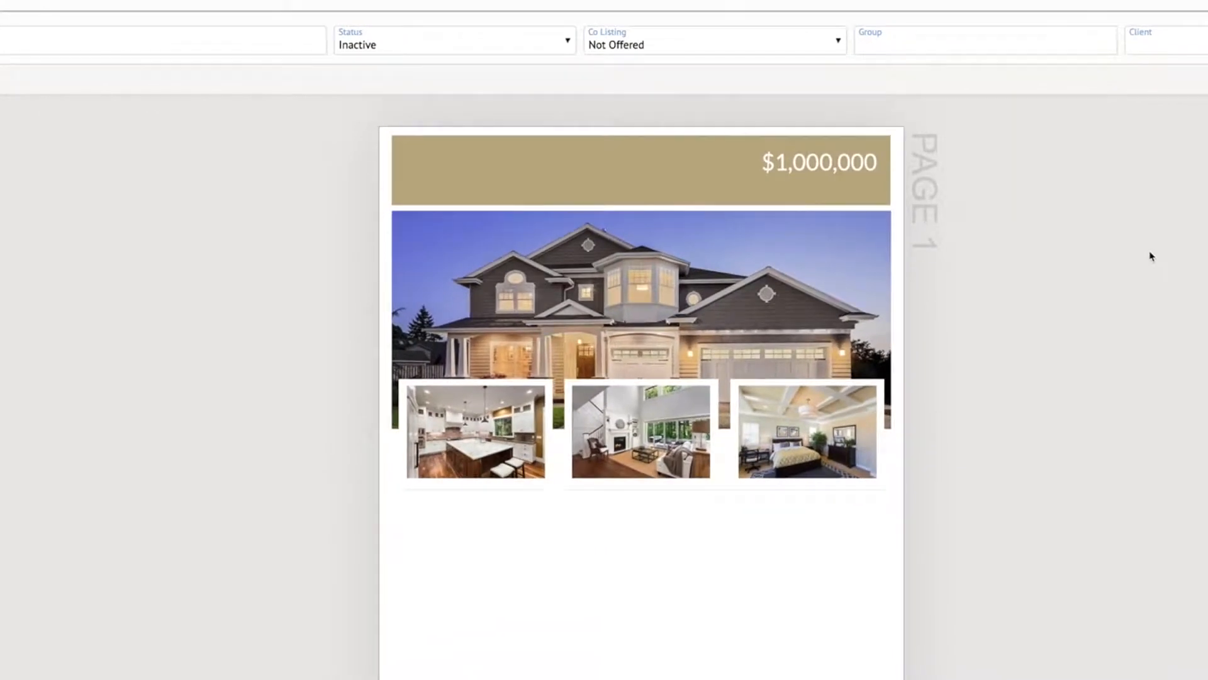
Increase the price text's font size to 35
{"action": "left_click", "coordinate": [815, 172]}
{"action": "double_click", "coordinate": [815, 168]}
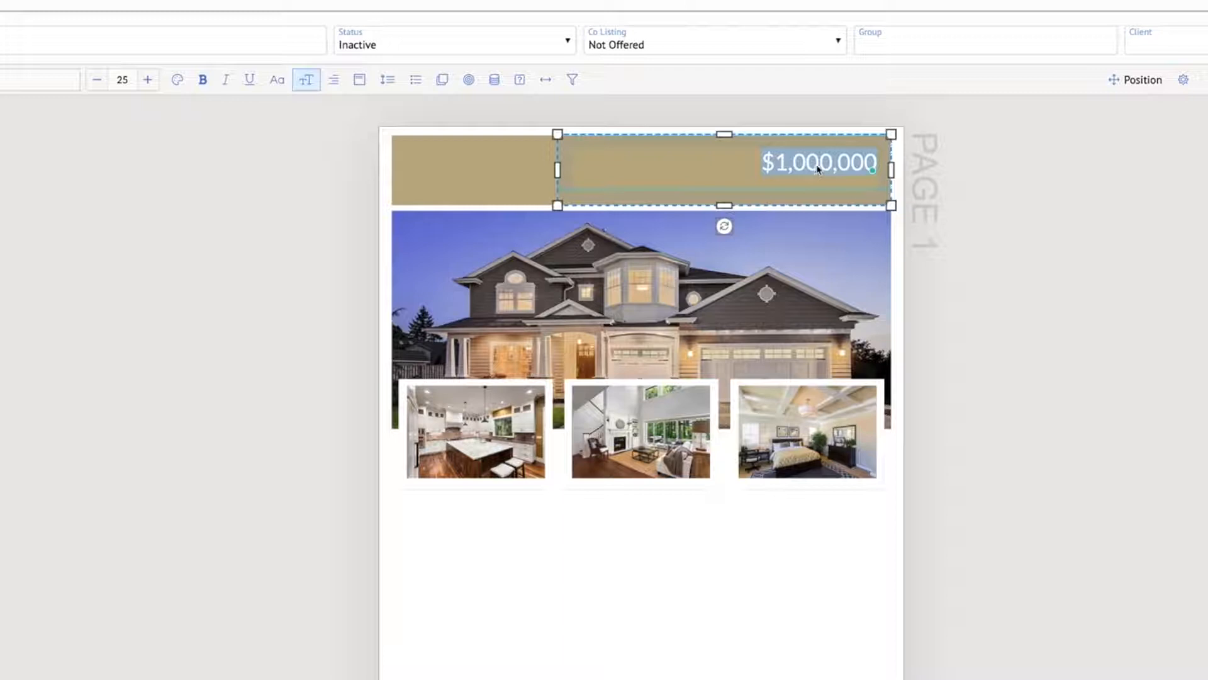
{"action": "left_click", "coordinate": [150, 84]}
{"action": "left_click", "coordinate": [150, 83]}
{"action": "left_click", "coordinate": [149, 83]}
{"action": "left_click", "coordinate": [150, 83]}
{"action": "left_click", "coordinate": [150, 83]}
{"action": "left_click", "coordinate": [150, 83]}
{"action": "left_click", "coordinate": [150, 84]}
{"action": "left_click", "coordinate": [149, 83]}
{"action": "left_click", "coordinate": [149, 84]}
{"action": "left_click", "coordinate": [150, 83]}
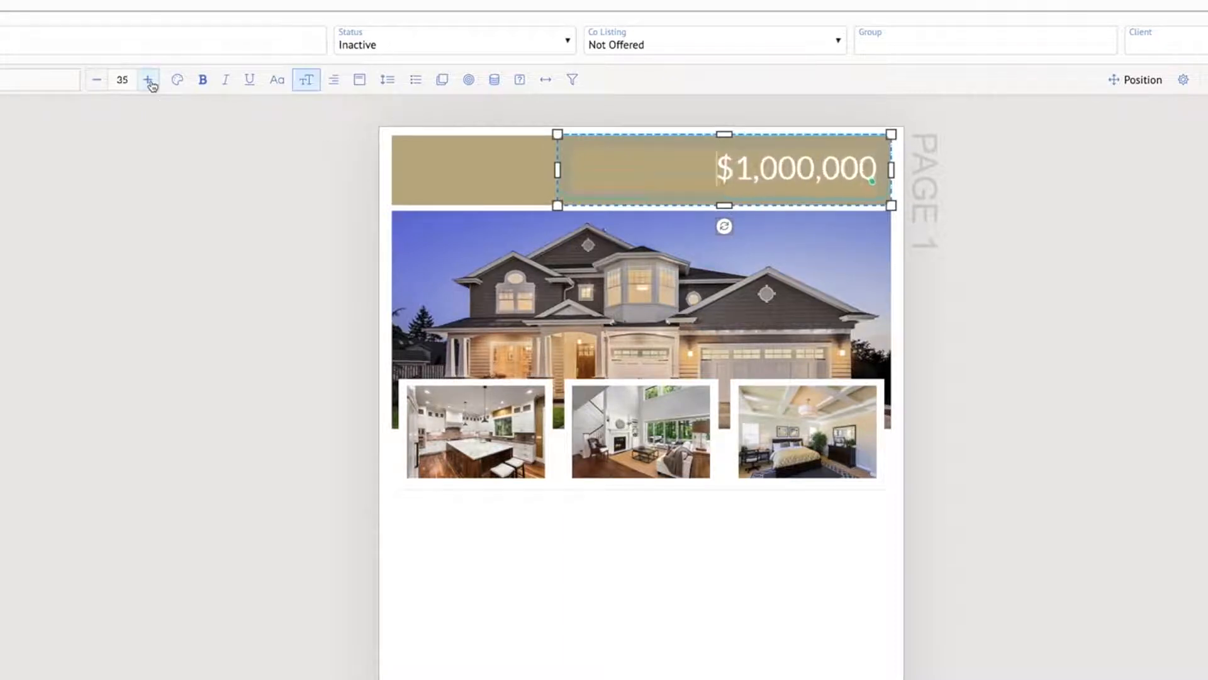
{"action": "left_click", "coordinate": [1116, 244]}
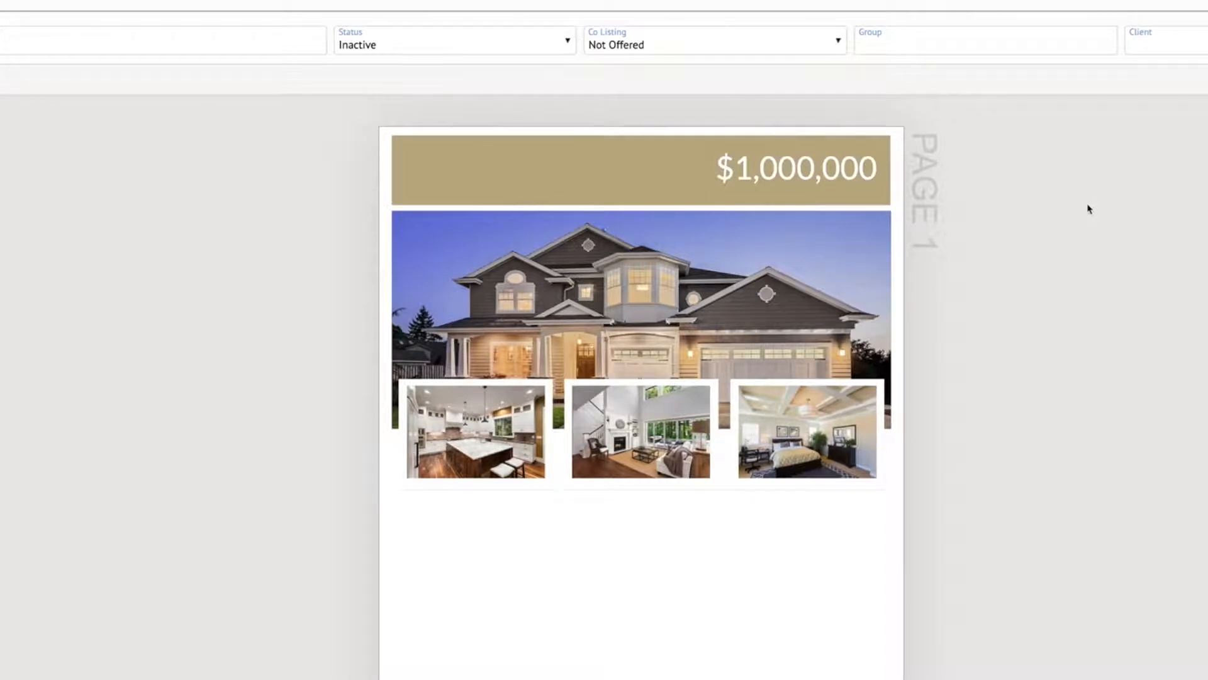
Insert the List Price site data field into the price text box on the tan bar
{"action": "left_click", "coordinate": [794, 175]}
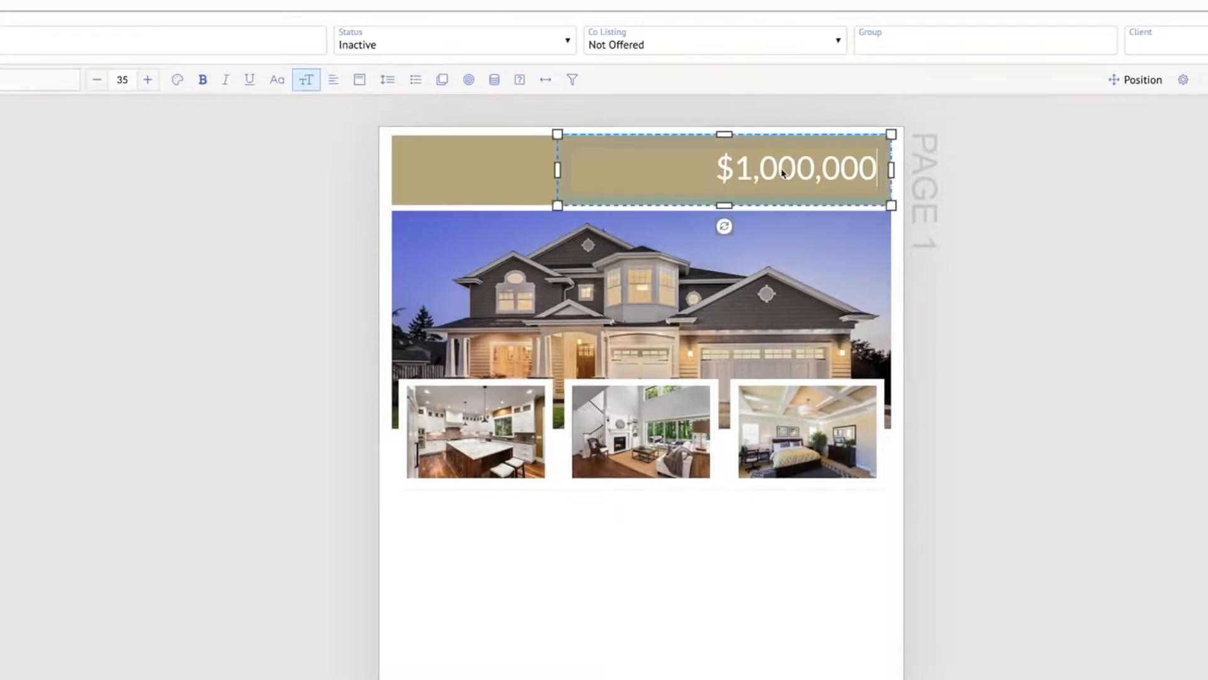
{"action": "triple_click", "coordinate": [783, 173]}
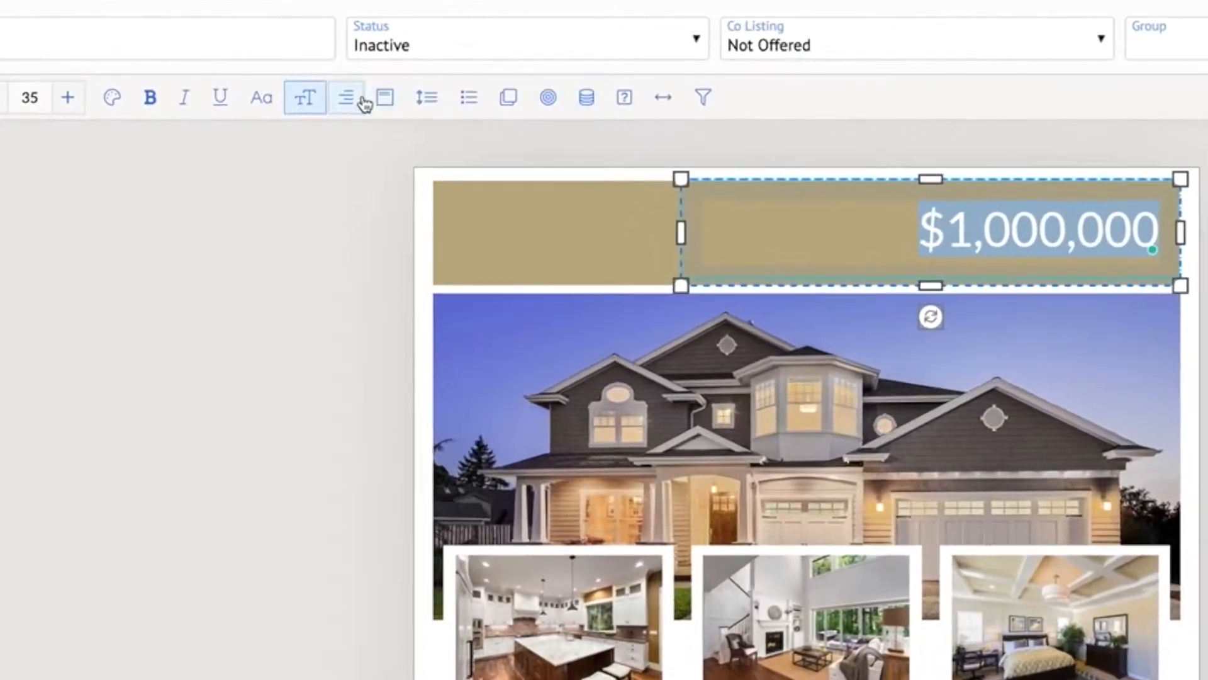
{"action": "left_click", "coordinate": [591, 102]}
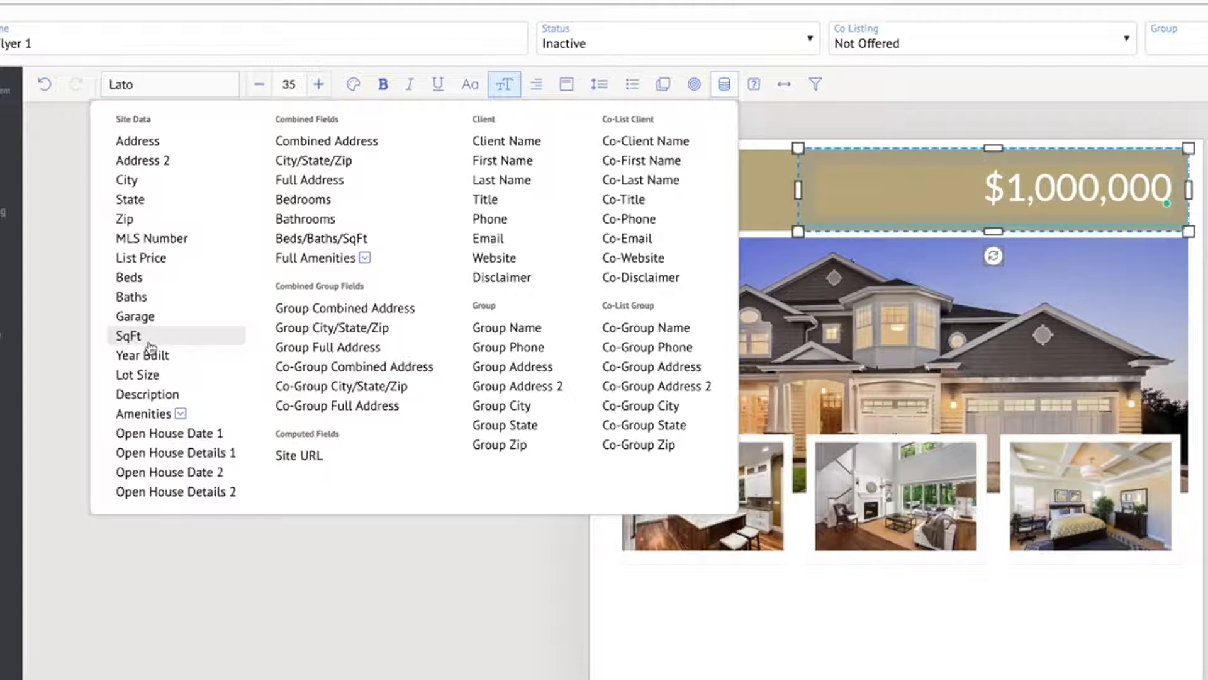
{"action": "left_click", "coordinate": [177, 263]}
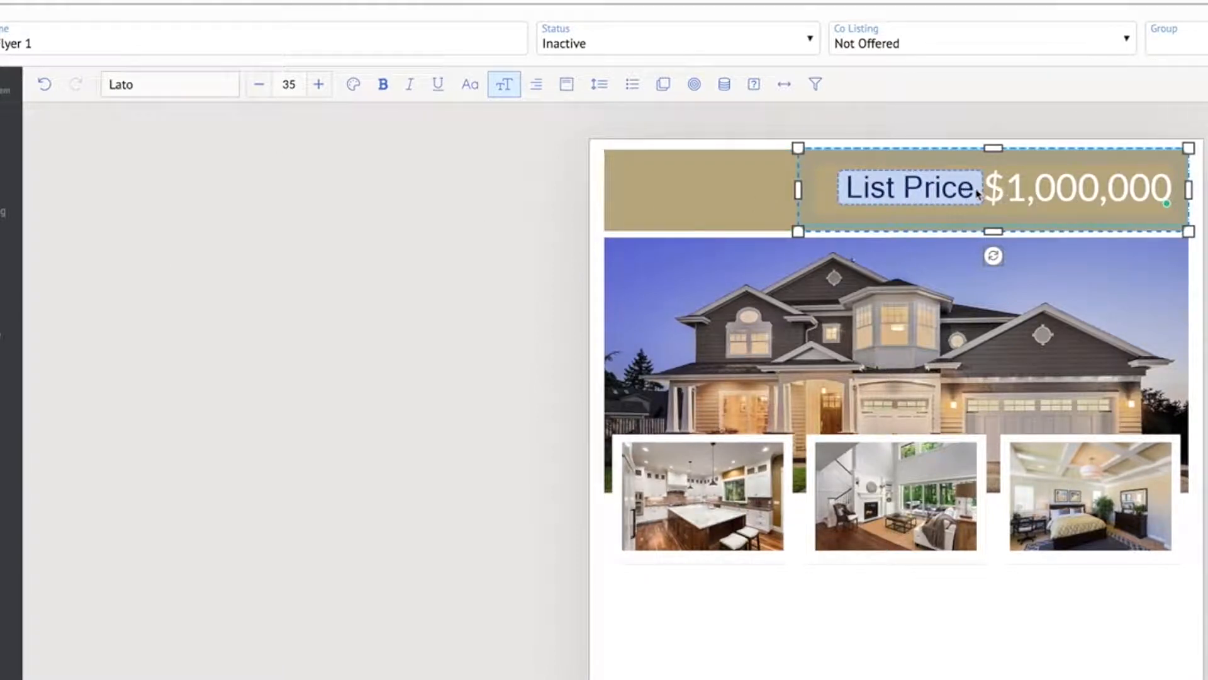
Delete the "$1,000,000" placeholder text beside the List Price field in the price text box
{"action": "left_click_drag", "start_coordinate": [993, 192], "coordinate": [1171, 192]}
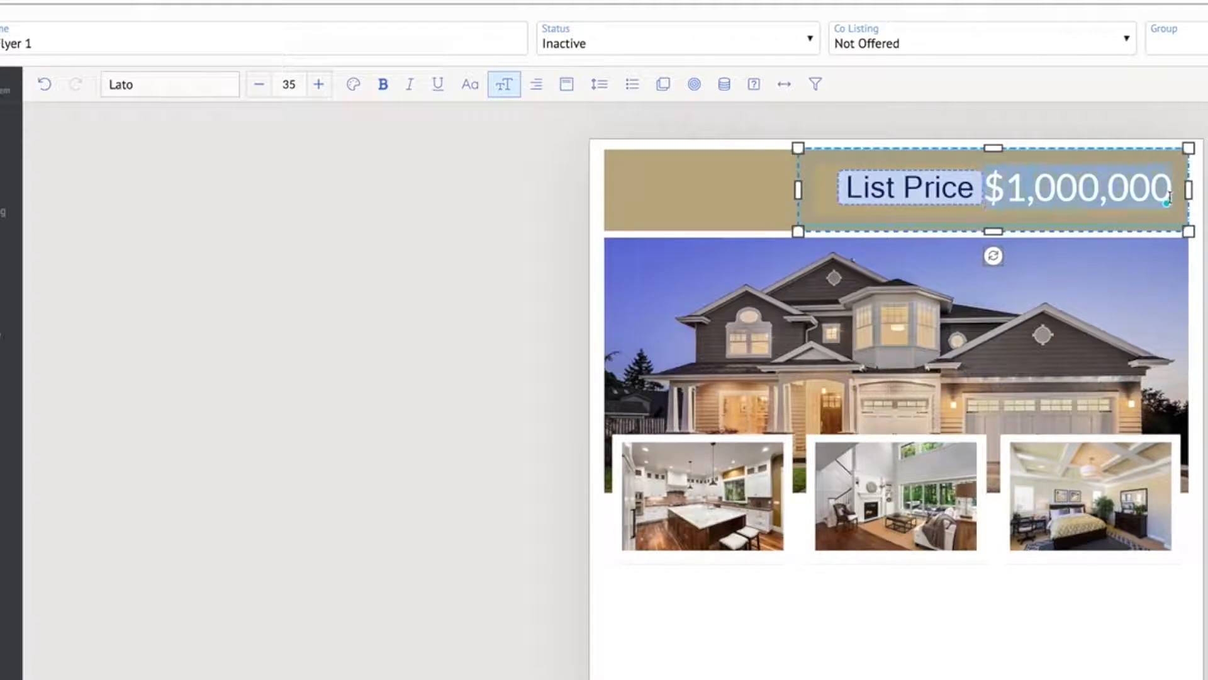
{"action": "key", "text": "BackSpace"}
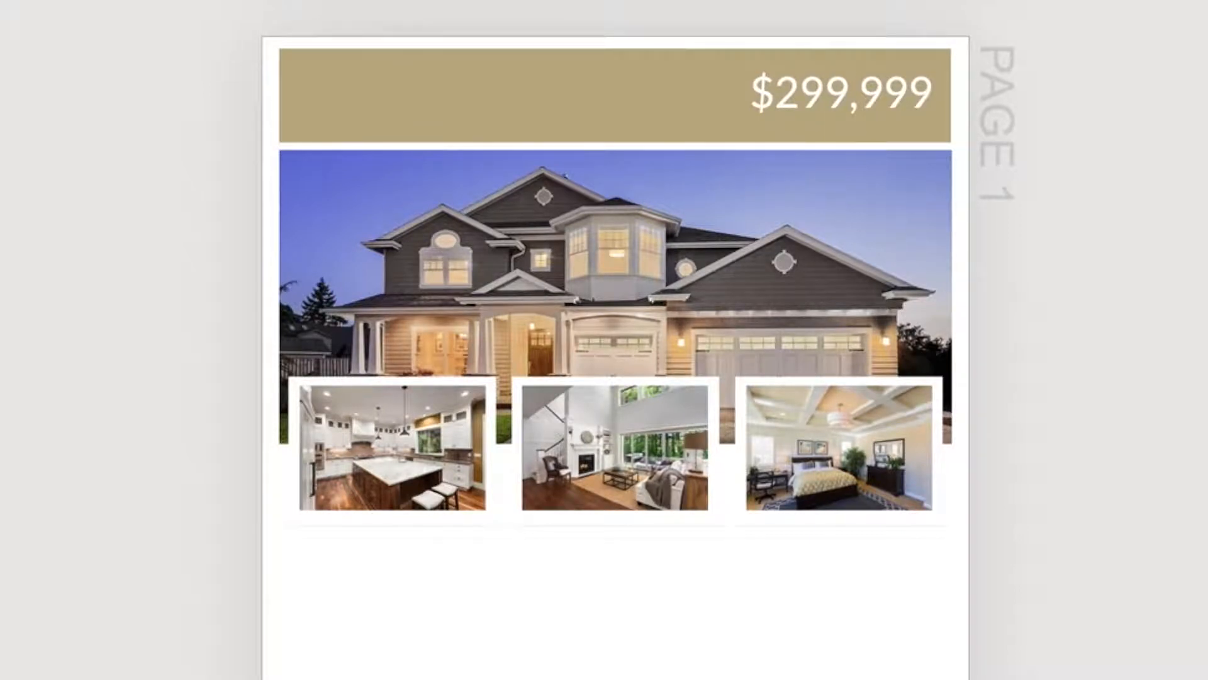
Reduce the List Price field's font size to 27 and change its font to Actor
{"action": "left_click", "coordinate": [774, 90]}
{"action": "left_click", "coordinate": [788, 91]}
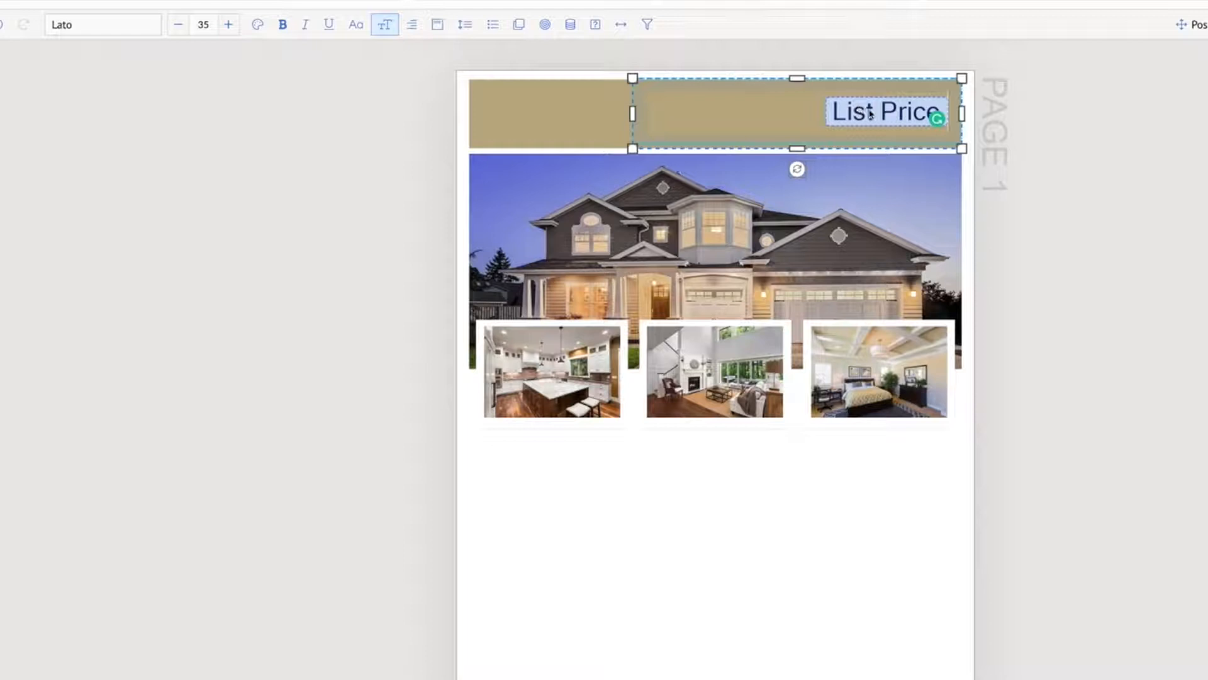
{"action": "left_click", "coordinate": [178, 25]}
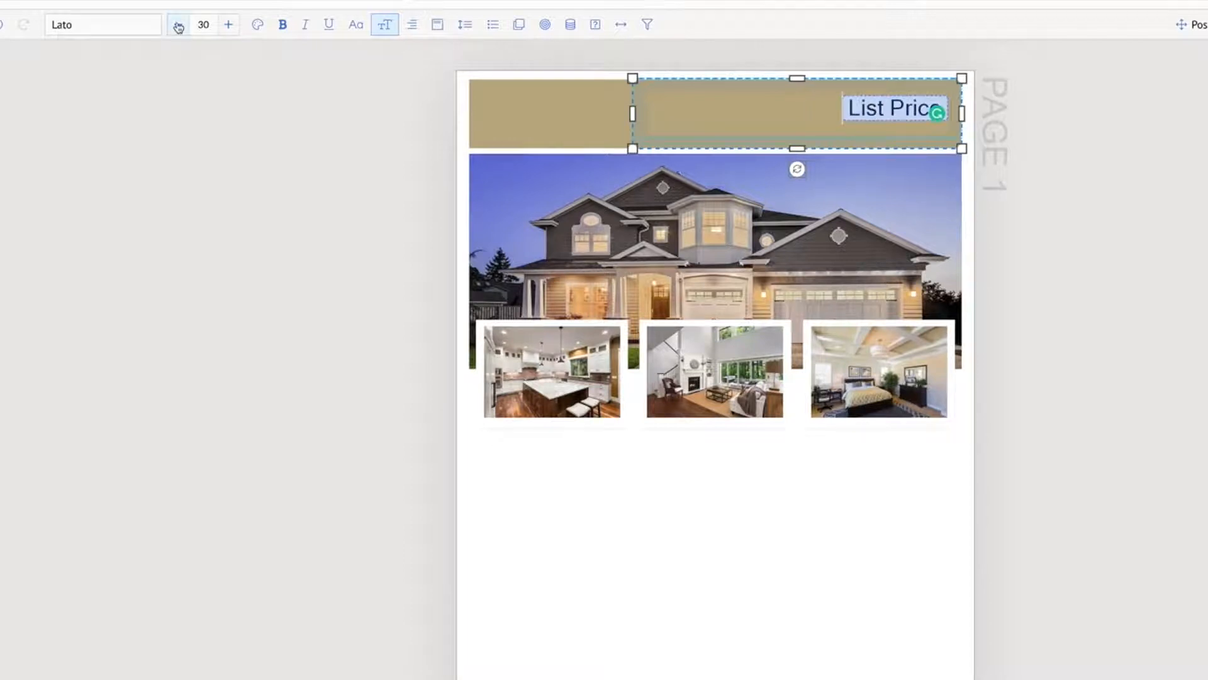
{"action": "left_click", "coordinate": [179, 25]}
{"action": "left_click", "coordinate": [179, 25]}
{"action": "left_click", "coordinate": [179, 25]}
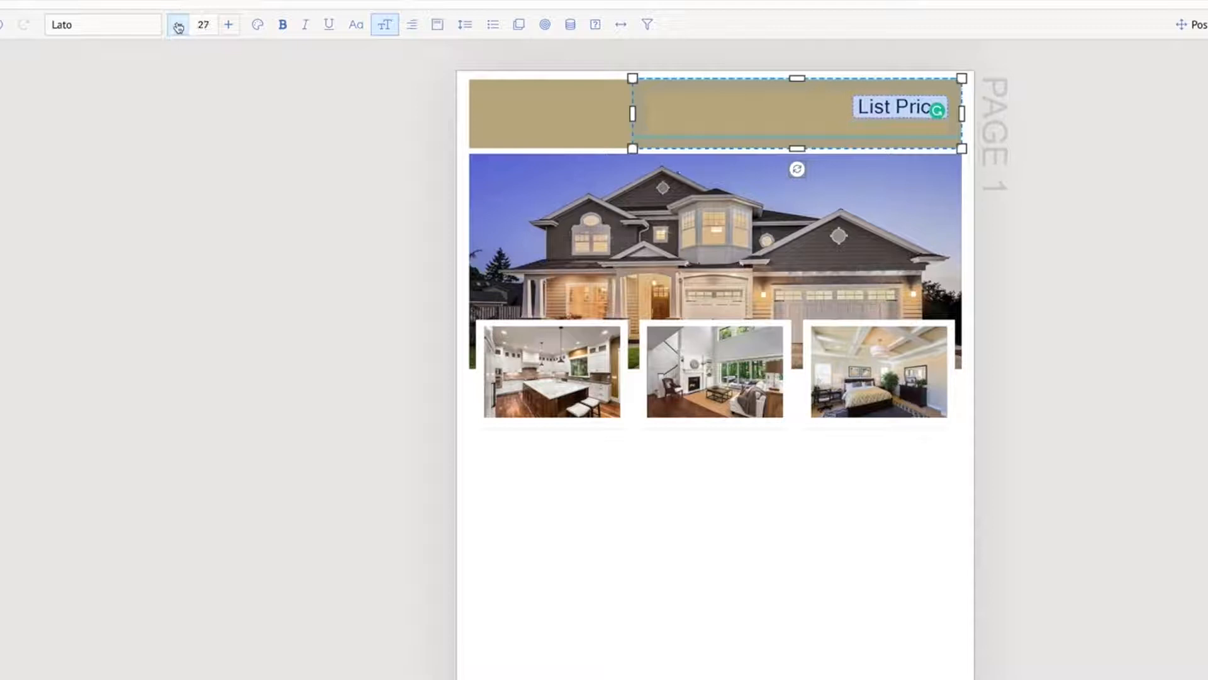
{"action": "left_click", "coordinate": [112, 25]}
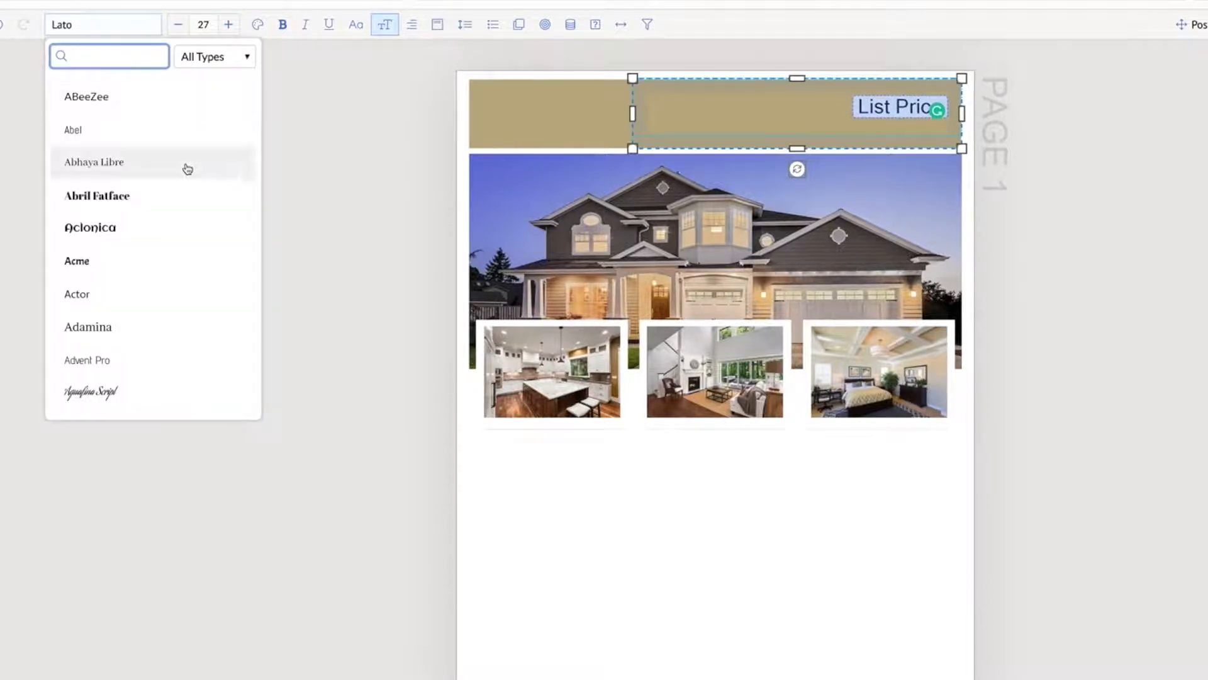
{"action": "left_click", "coordinate": [131, 289]}
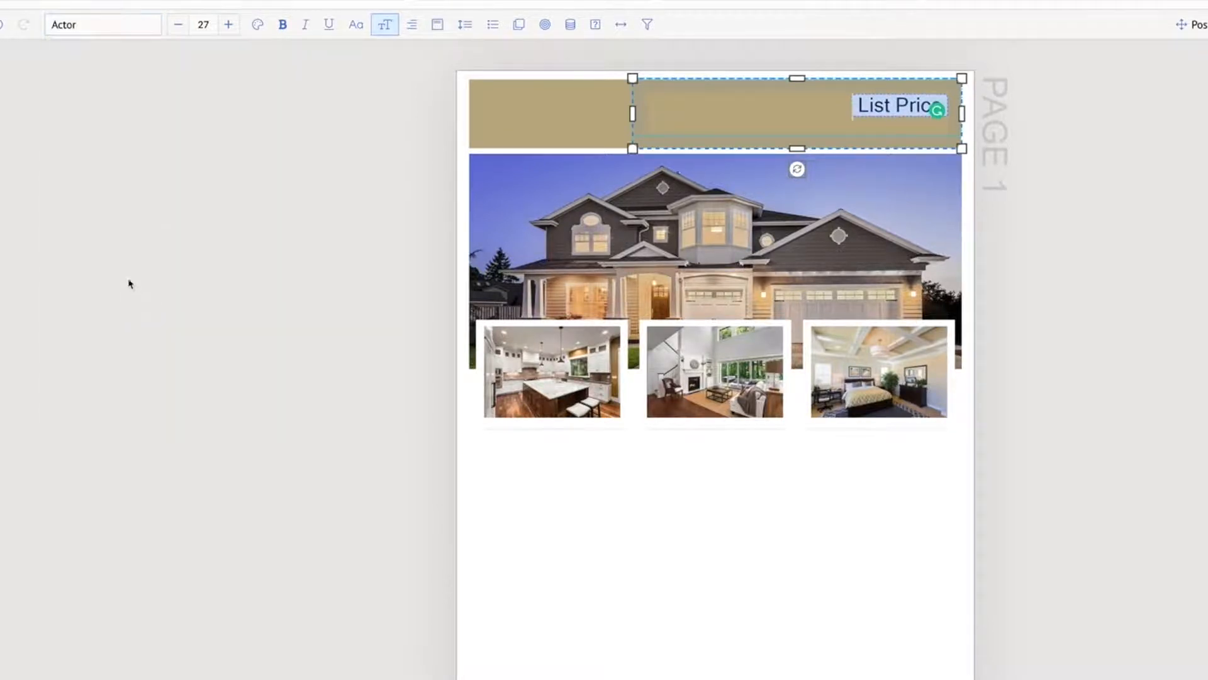
{"action": "left_click", "coordinate": [1112, 187]}
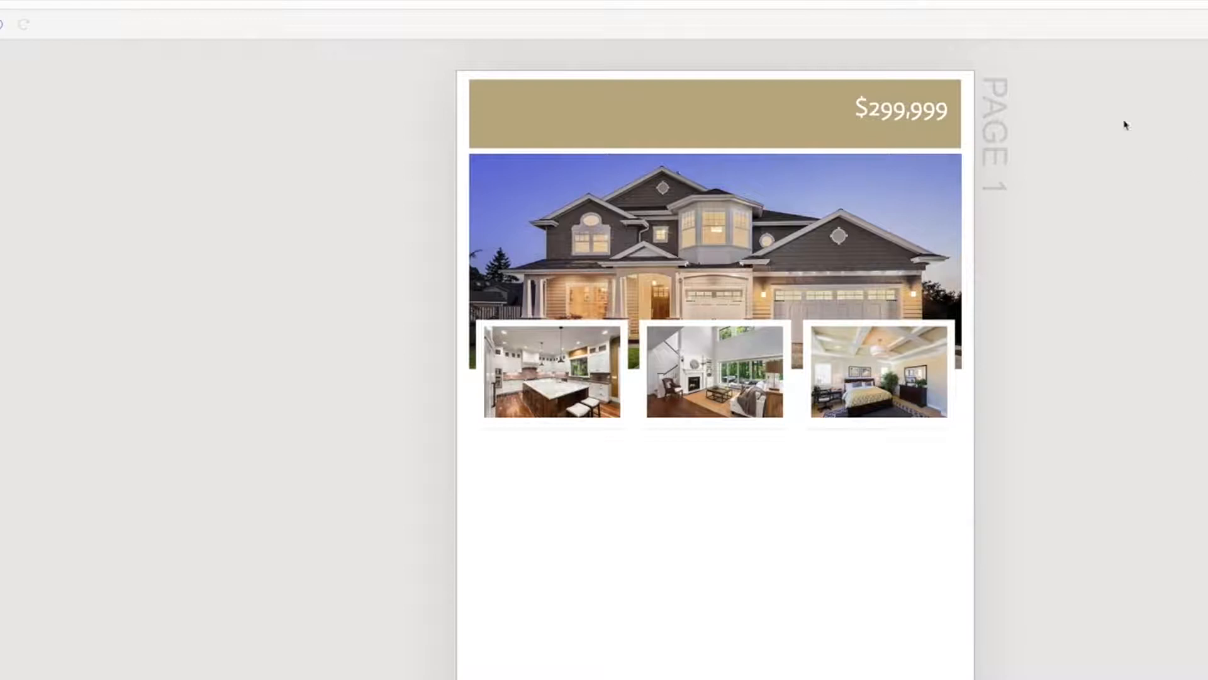
Filter the fonts to San Serif and change the List Price field's font to Arimo
{"action": "left_click", "coordinate": [881, 110]}
{"action": "double_click", "coordinate": [881, 110]}
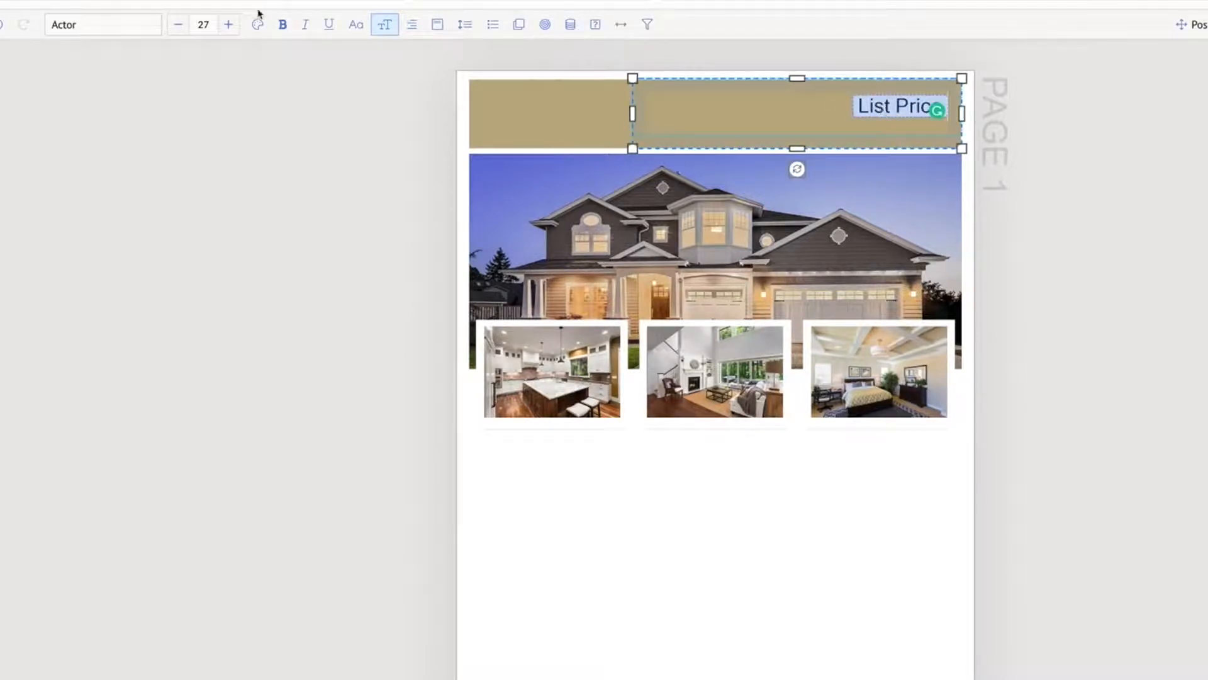
{"action": "left_click", "coordinate": [101, 25]}
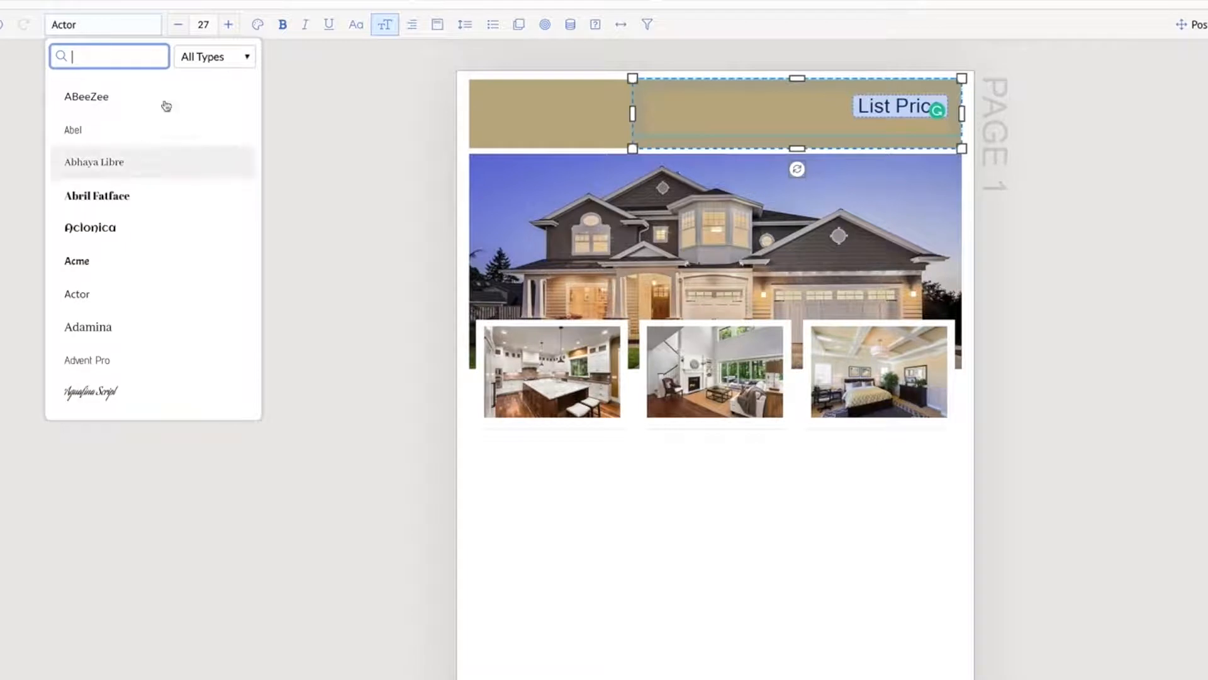
{"action": "left_click", "coordinate": [211, 58]}
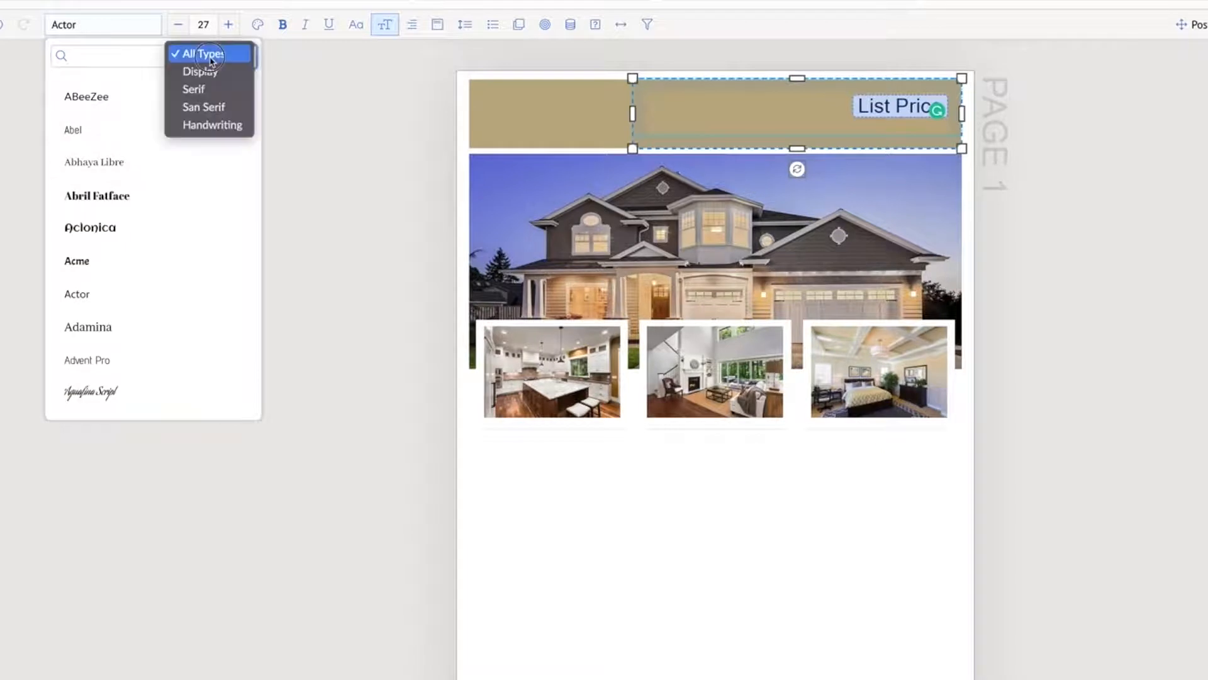
{"action": "left_click", "coordinate": [214, 107]}
{"action": "scroll", "coordinate": [163, 148], "scroll_direction": "down", "scroll_amount": 5}
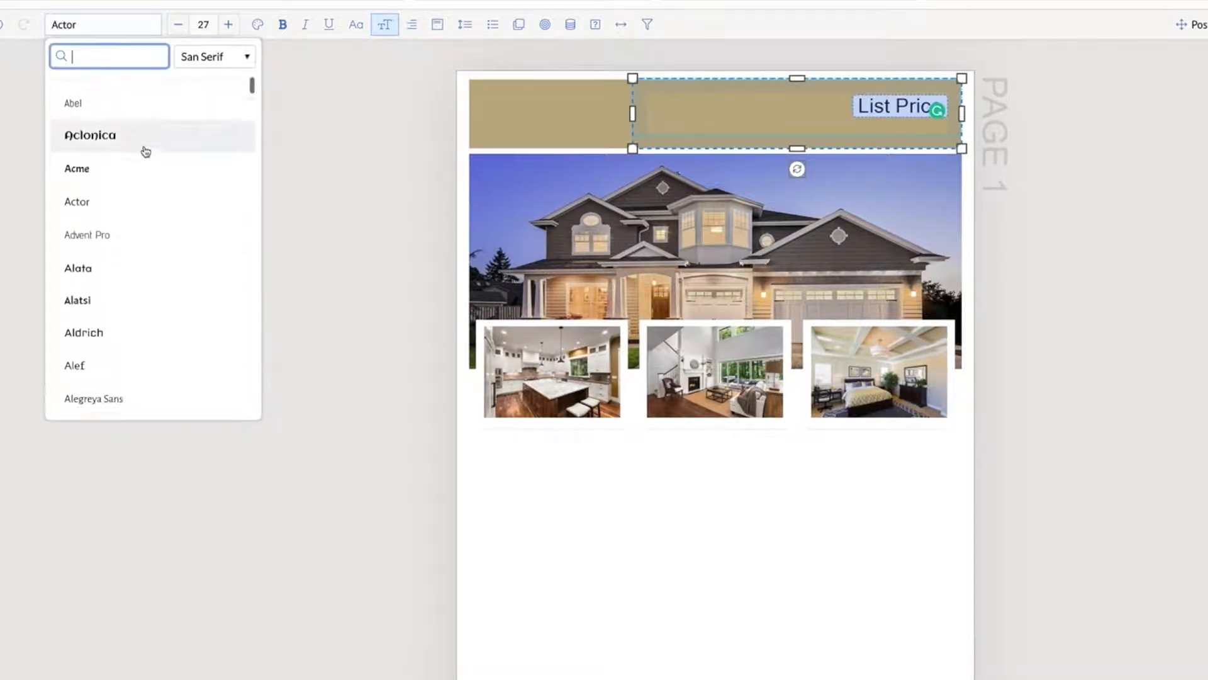
{"action": "scroll", "coordinate": [145, 151], "scroll_direction": "down", "scroll_amount": 5}
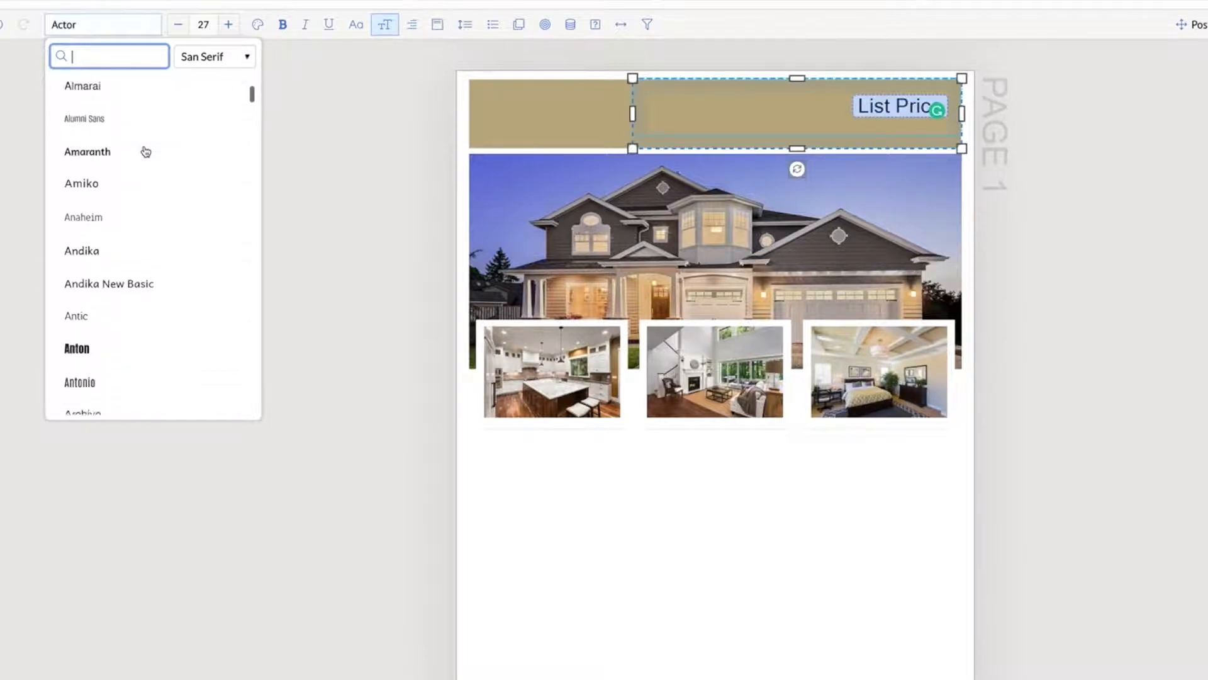
{"action": "scroll", "coordinate": [145, 151], "scroll_direction": "down", "scroll_amount": 3}
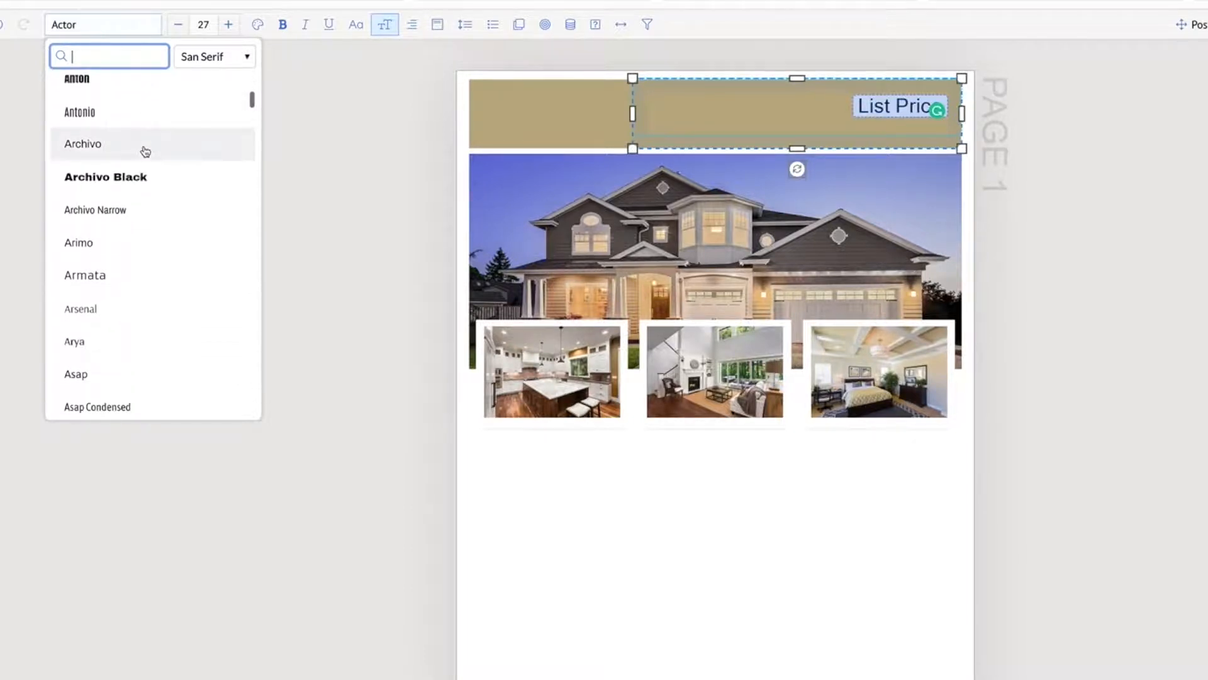
{"action": "left_click", "coordinate": [117, 243]}
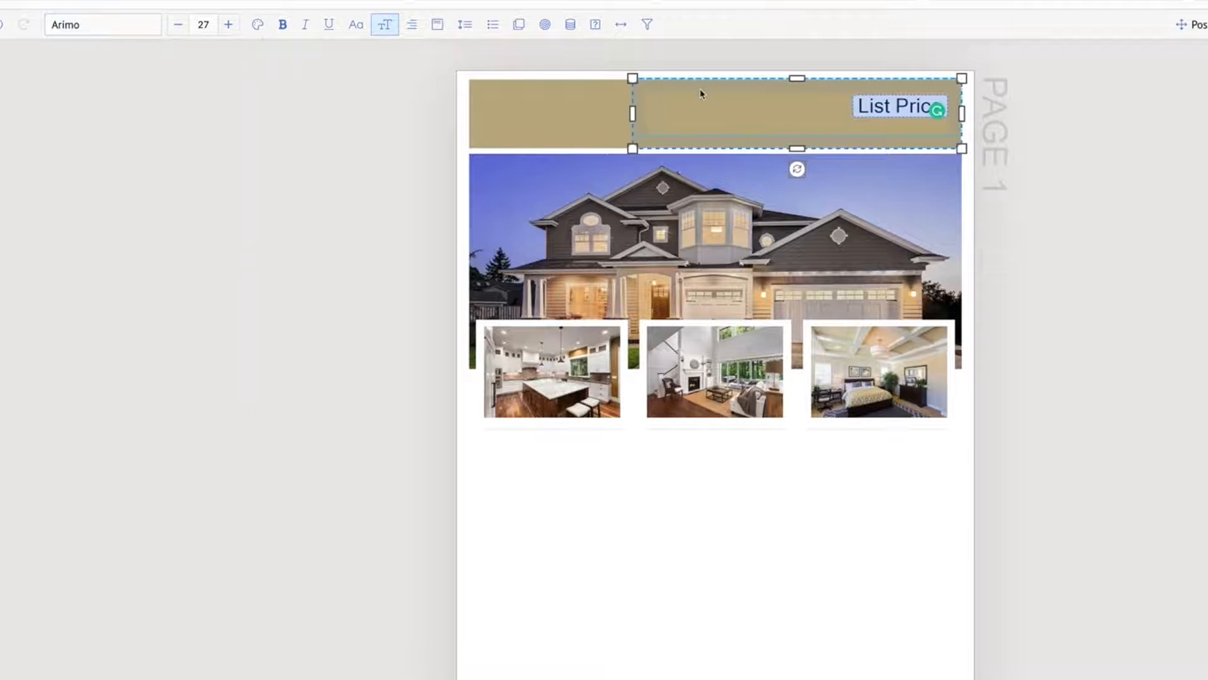
Increase the List Price field's font size to 35
{"action": "left_click", "coordinate": [231, 26]}
{"action": "left_click", "coordinate": [231, 26]}
{"action": "left_click", "coordinate": [230, 26]}
{"action": "left_click", "coordinate": [231, 26]}
{"action": "left_click", "coordinate": [230, 26]}
{"action": "left_click", "coordinate": [231, 26]}
{"action": "left_click", "coordinate": [230, 26]}
{"action": "left_click", "coordinate": [230, 26]}
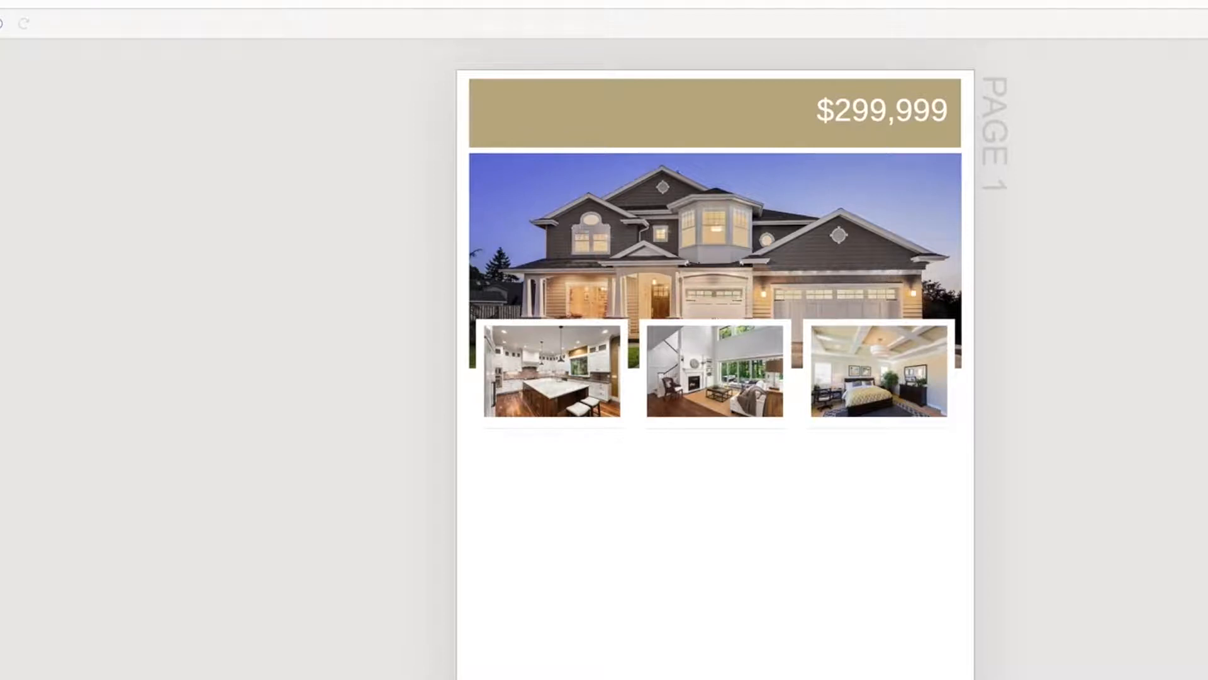
Nudge the price text box upward and shorten it so space is left beneath it on the tan bar
{"action": "left_click", "coordinate": [902, 107]}
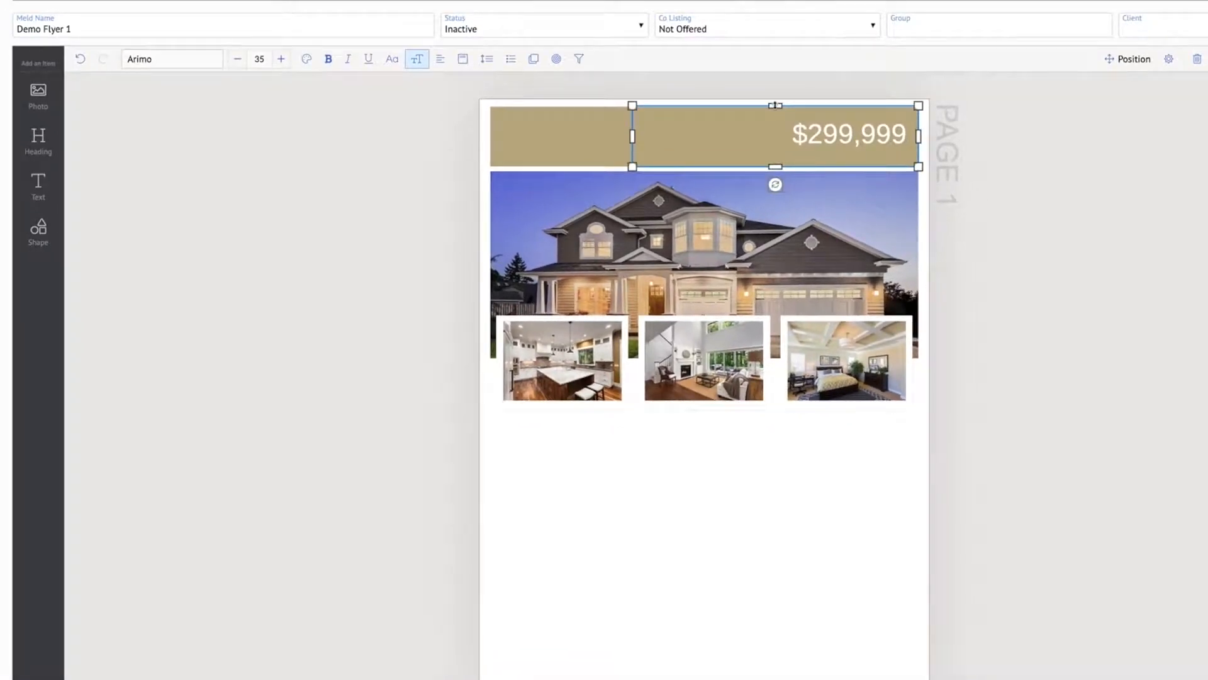
{"action": "left_click_drag", "start_coordinate": [775, 105], "coordinate": [778, 99]}
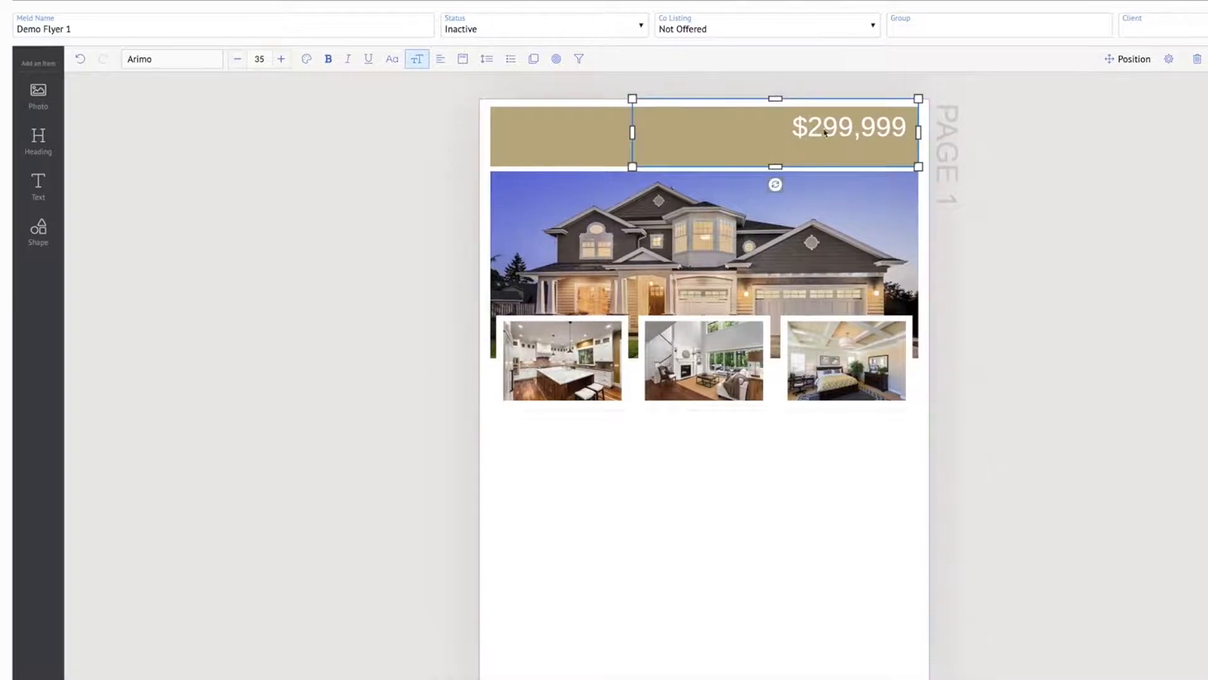
{"action": "left_click_drag", "start_coordinate": [776, 167], "coordinate": [773, 144]}
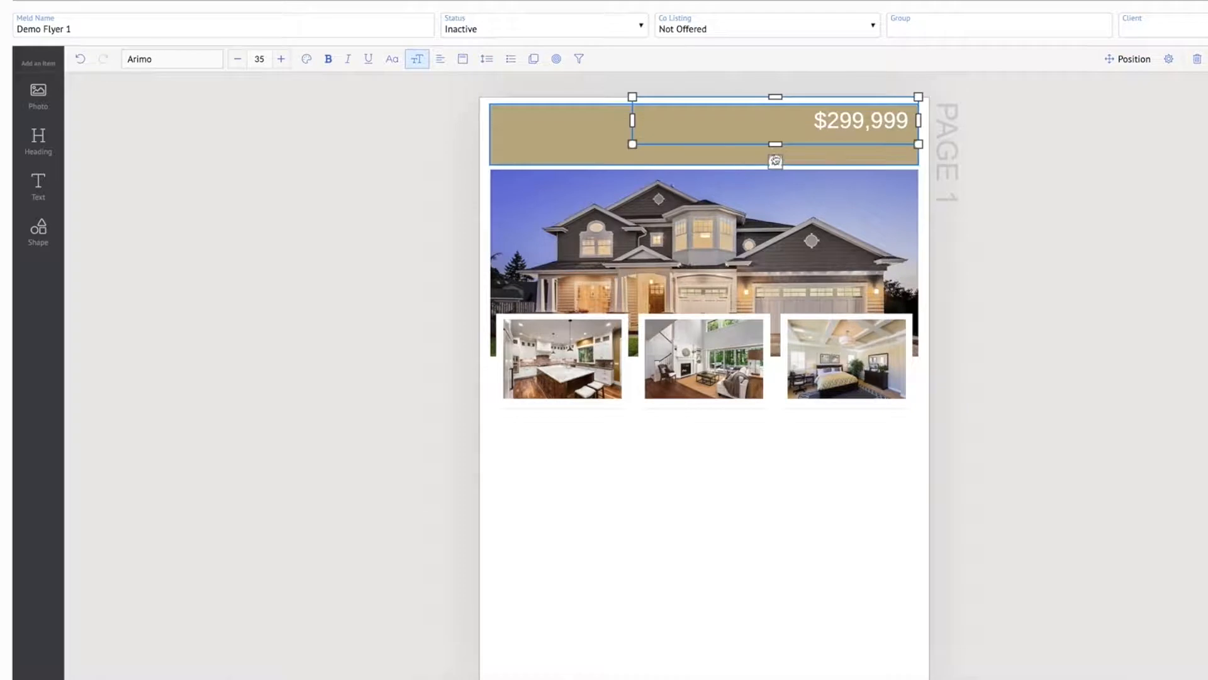
{"action": "left_click", "coordinate": [1181, 179]}
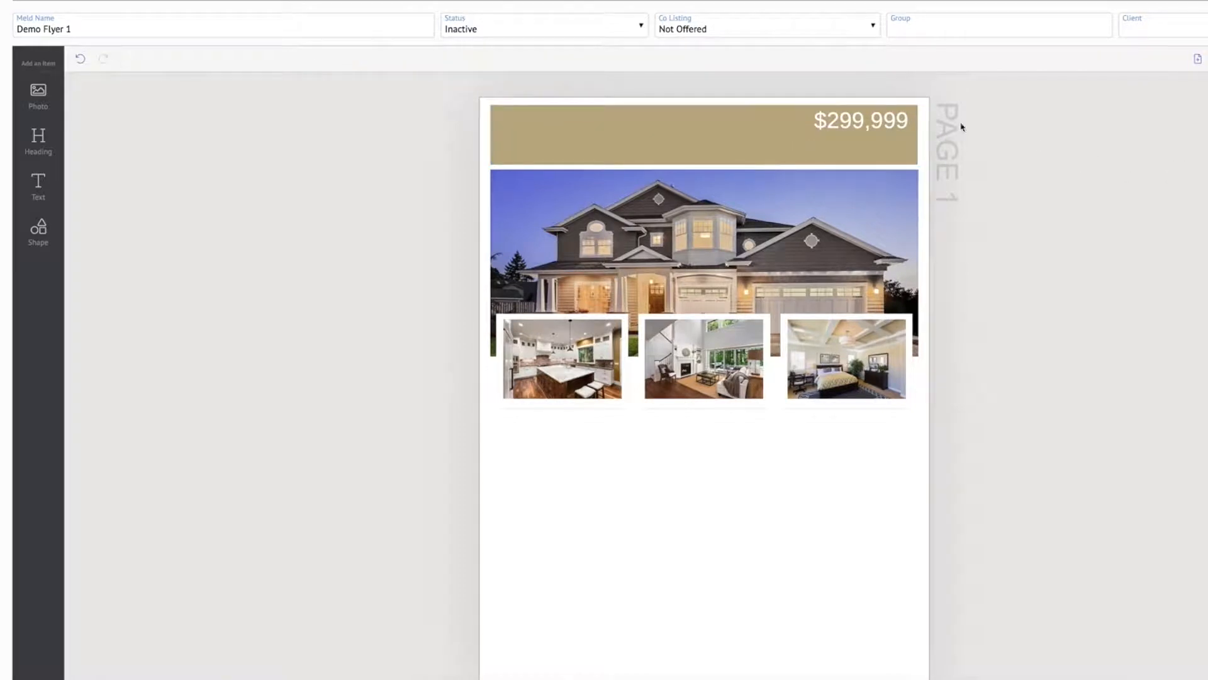
{"action": "left_click", "coordinate": [825, 117]}
{"action": "left_click_drag", "start_coordinate": [778, 144], "coordinate": [778, 152]}
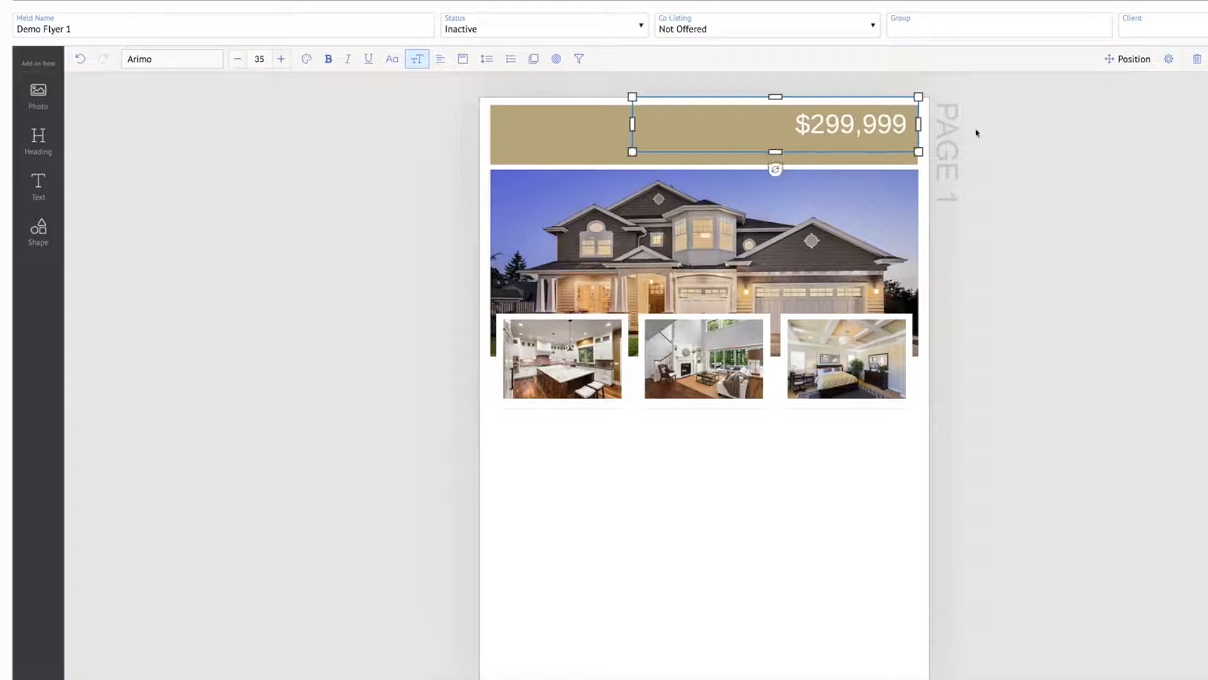
{"action": "left_click", "coordinate": [1112, 140]}
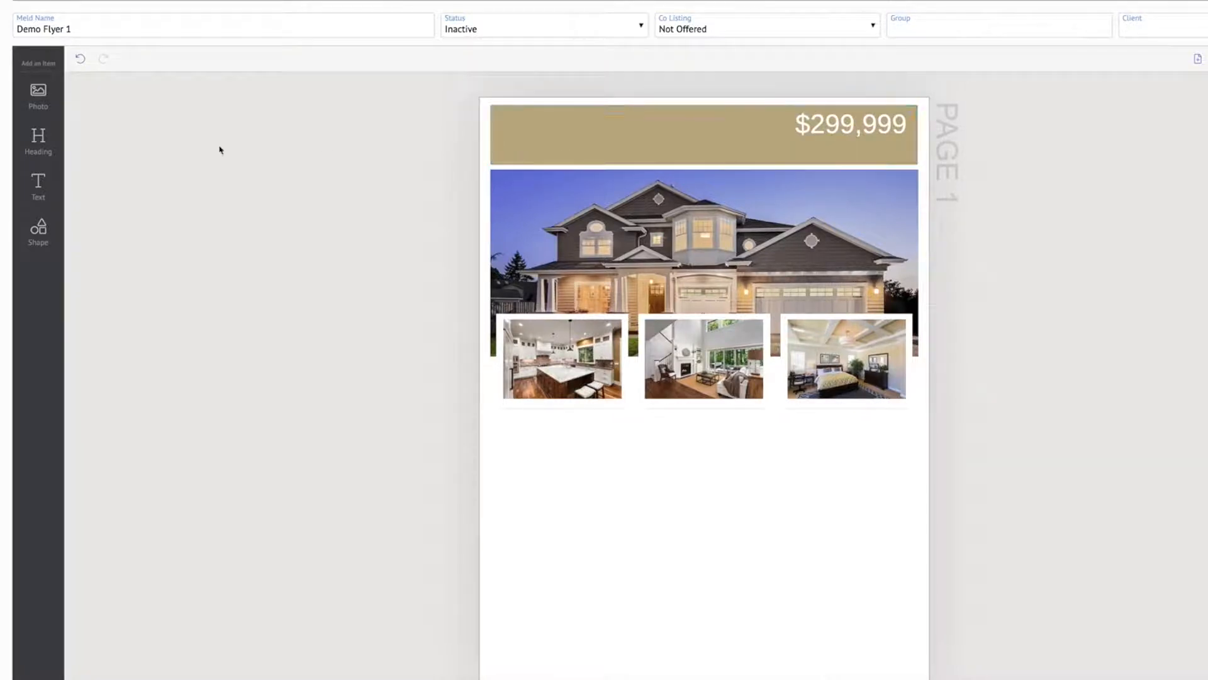
Add a new text box below the price on the tan bar, flattened to one line and widened toward the bar's right end
{"action": "left_click", "coordinate": [39, 188]}
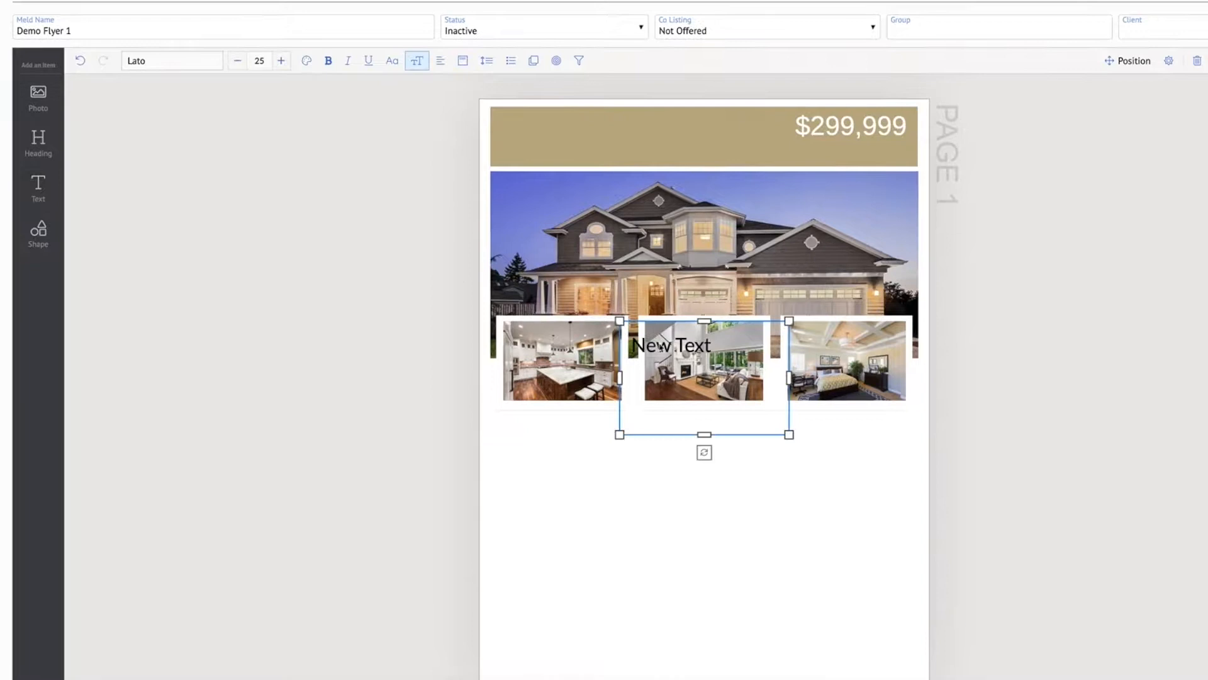
{"action": "left_click_drag", "start_coordinate": [659, 348], "coordinate": [627, 164]}
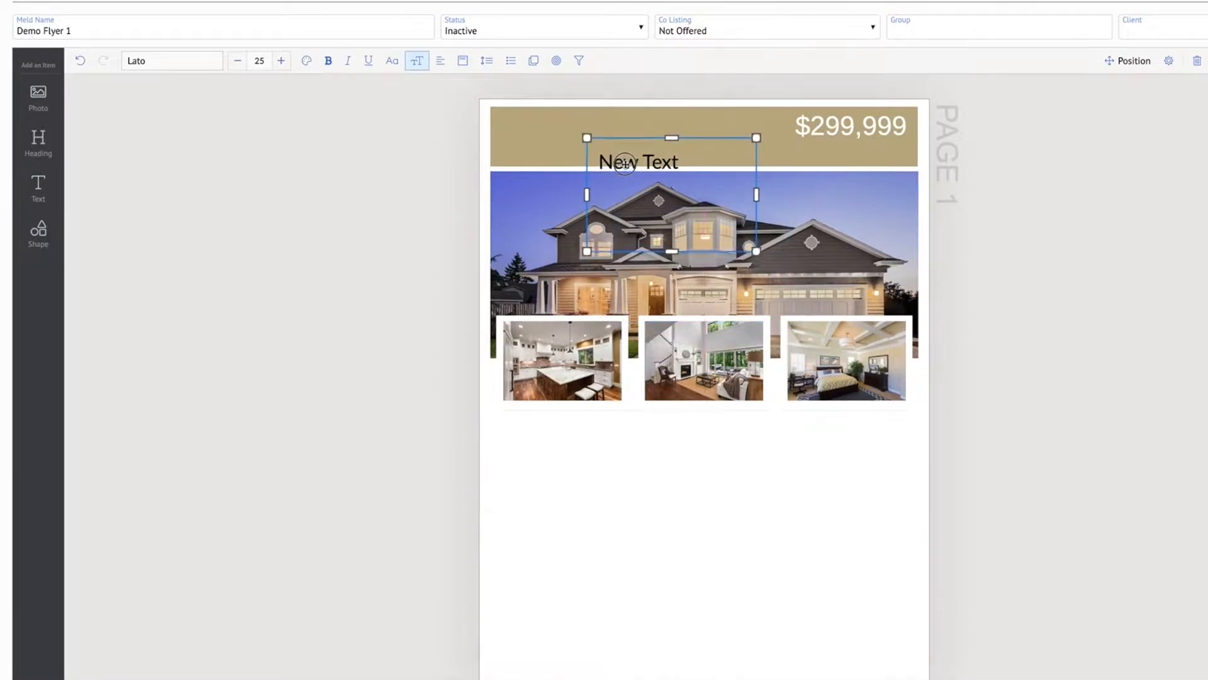
{"action": "left_click_drag", "start_coordinate": [671, 250], "coordinate": [672, 157]}
{"action": "left_click_drag", "start_coordinate": [757, 144], "coordinate": [913, 145]}
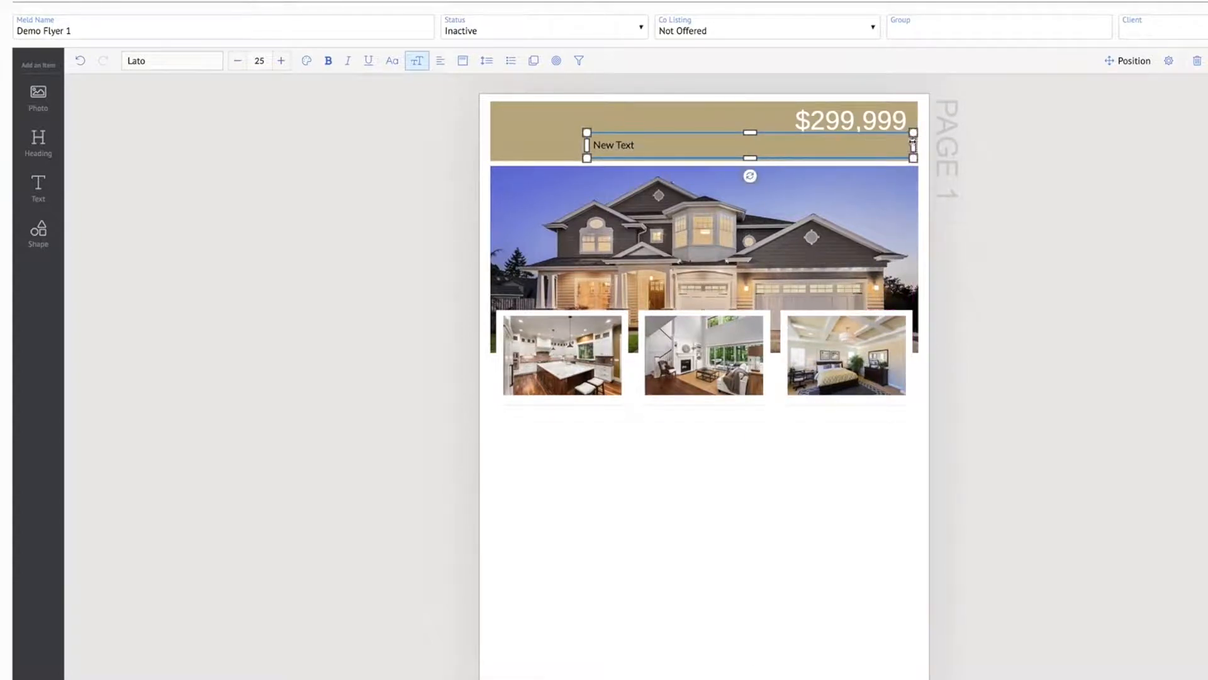
Replace the new text box's placeholder with "Living with beauty and modern feels"
{"action": "double_click", "coordinate": [613, 147]}
{"action": "triple_click", "coordinate": [655, 159]}
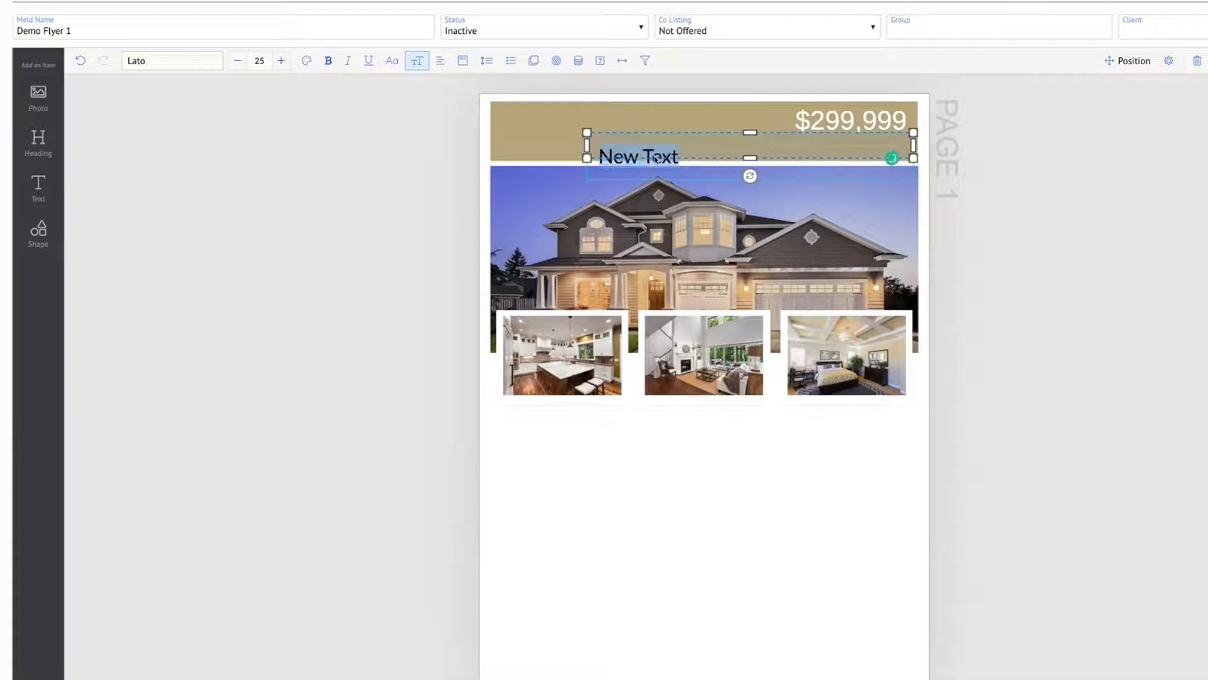
{"action": "type", "text": "Living w"}
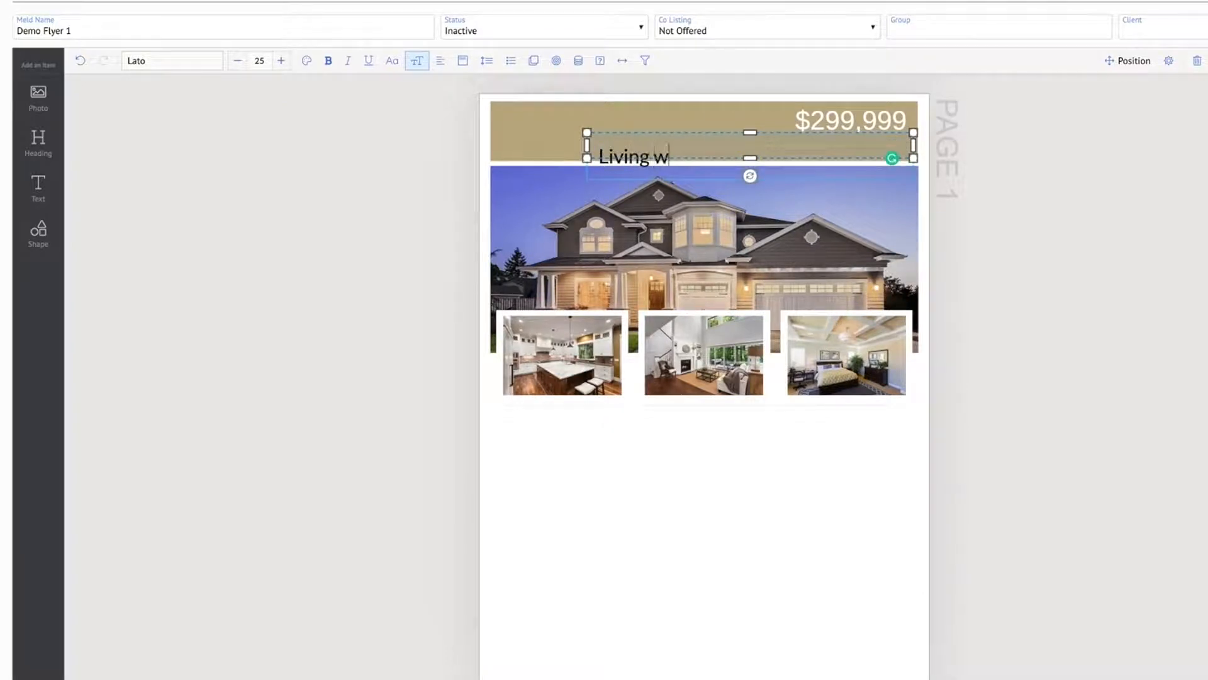
{"action": "type", "text": "ith beauty and "}
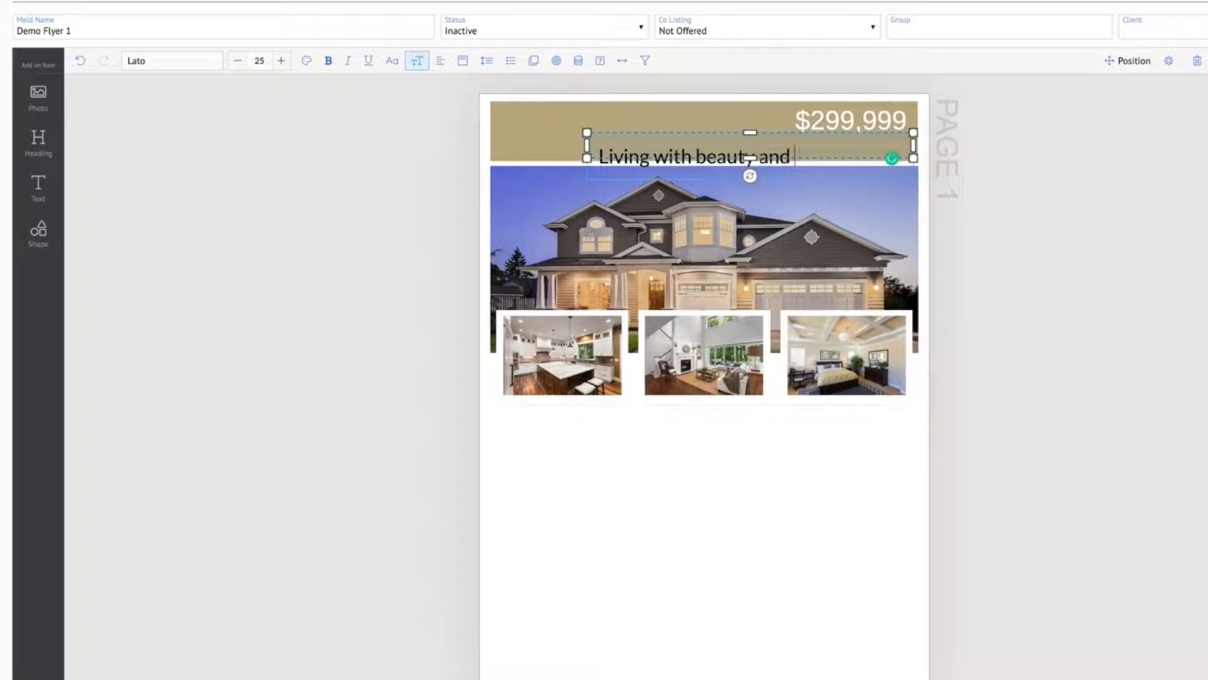
{"action": "type", "text": "modern feels"}
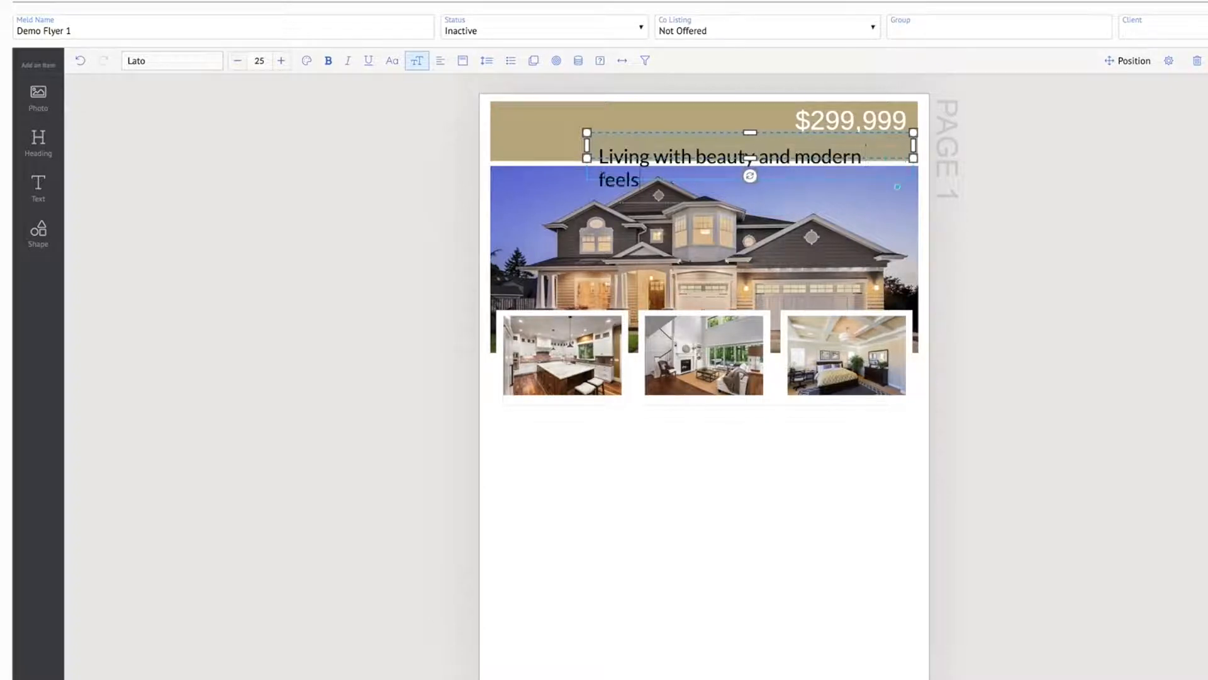
{"action": "left_click", "coordinate": [1176, 195]}
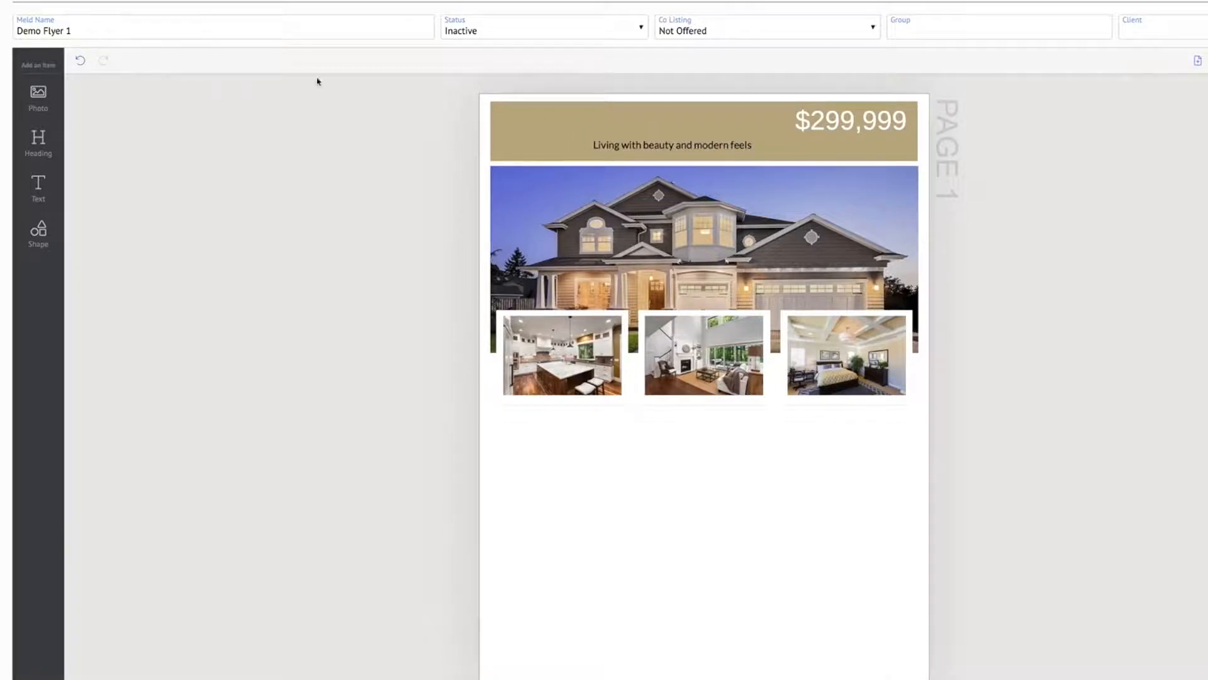
Right-align the "Living with beauty and modern feels" tagline and change its color to white
{"action": "left_click", "coordinate": [663, 150]}
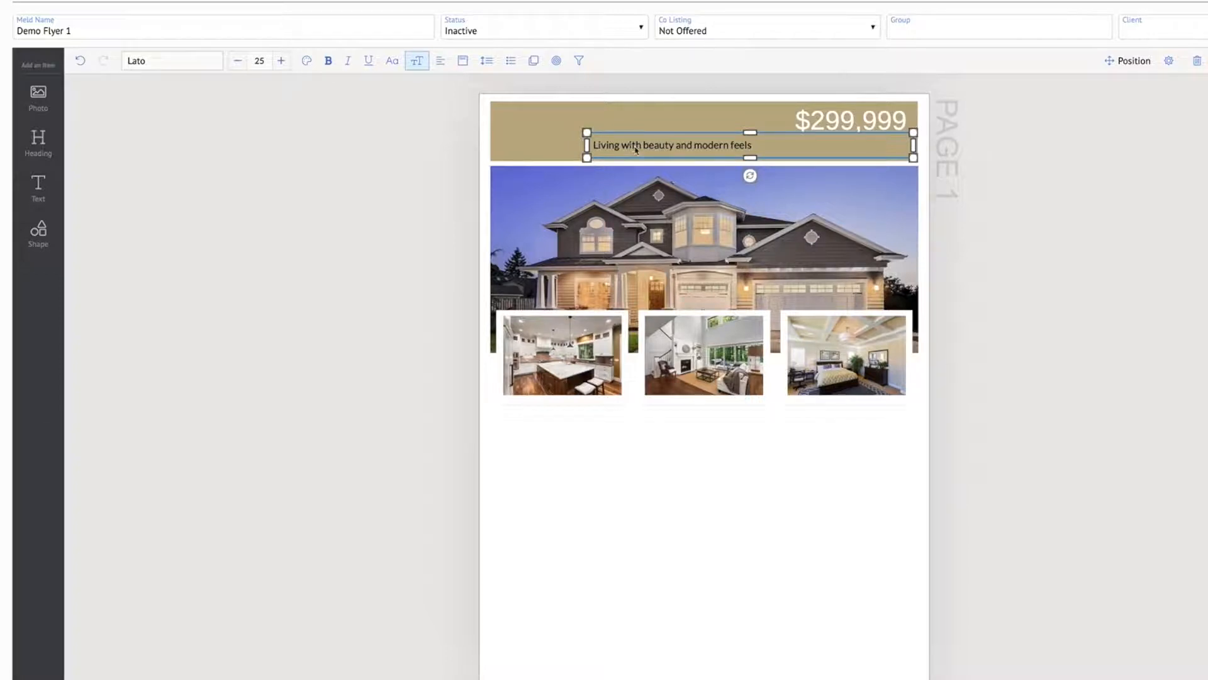
{"action": "left_click", "coordinate": [440, 61]}
{"action": "left_click", "coordinate": [442, 63]}
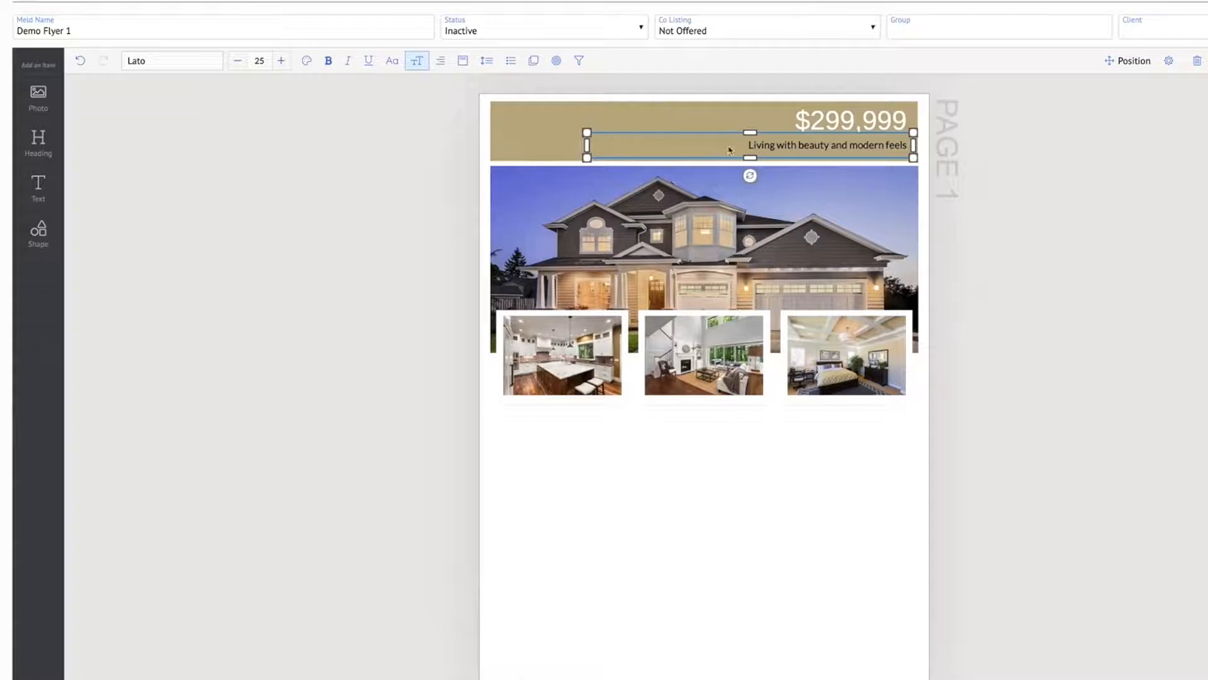
{"action": "left_click", "coordinate": [307, 62]}
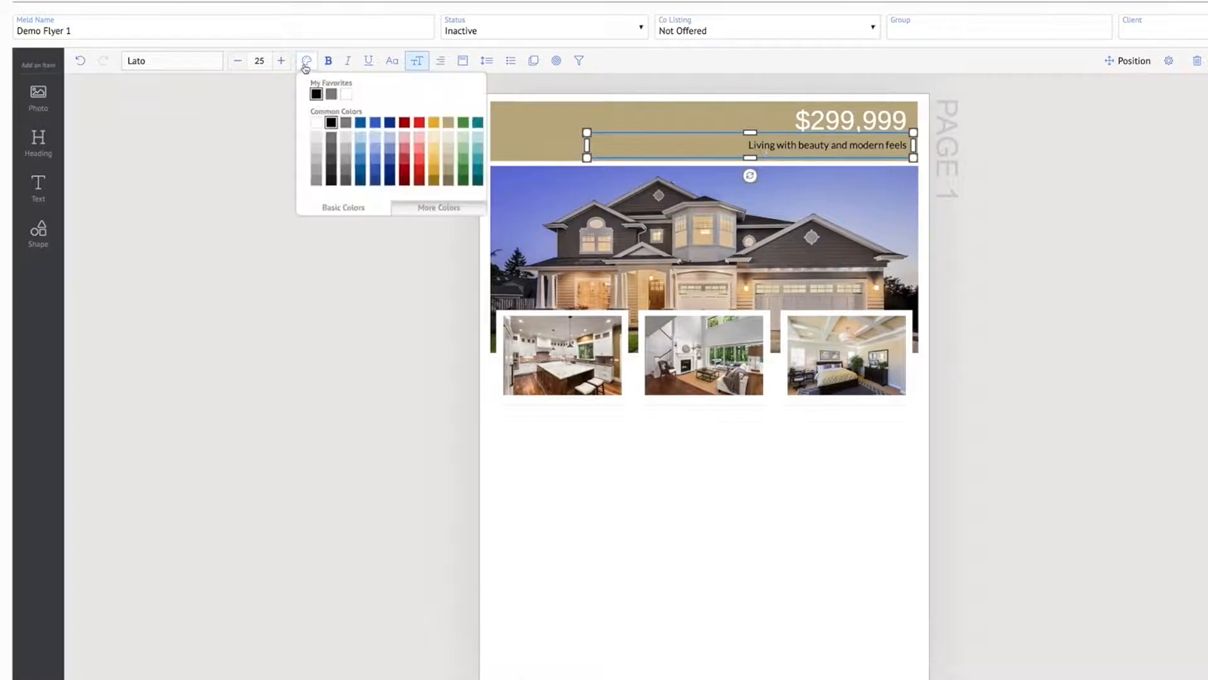
{"action": "left_click", "coordinate": [316, 123]}
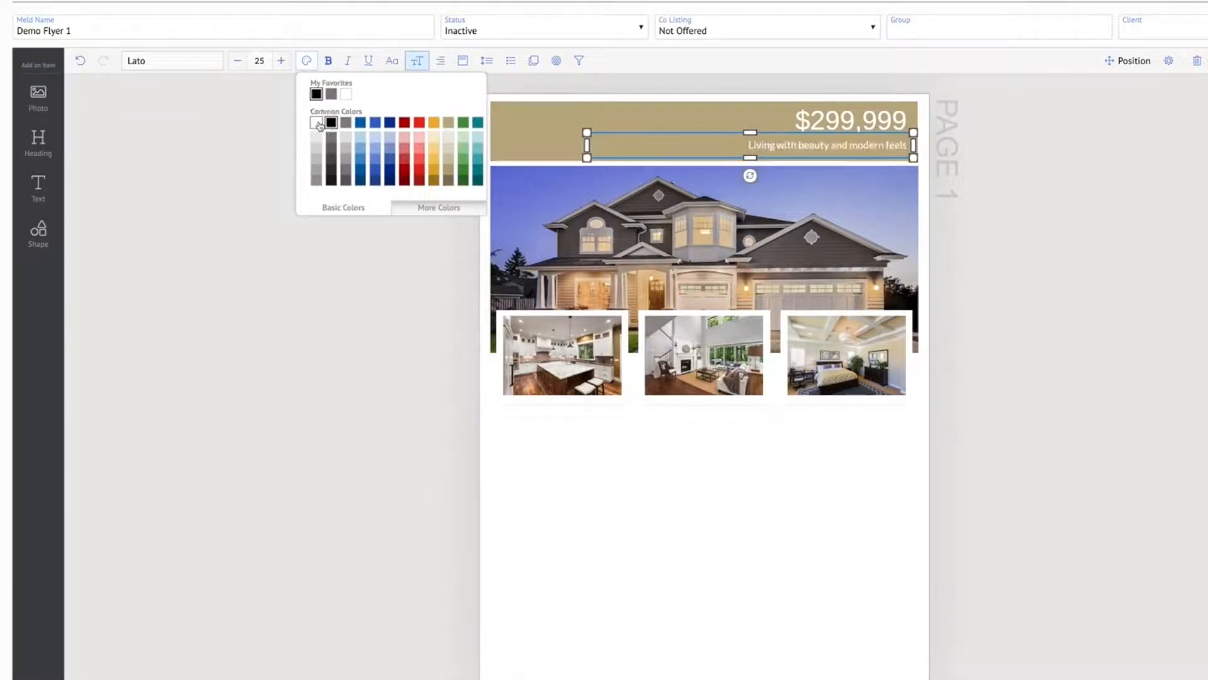
{"action": "left_click", "coordinate": [1053, 196]}
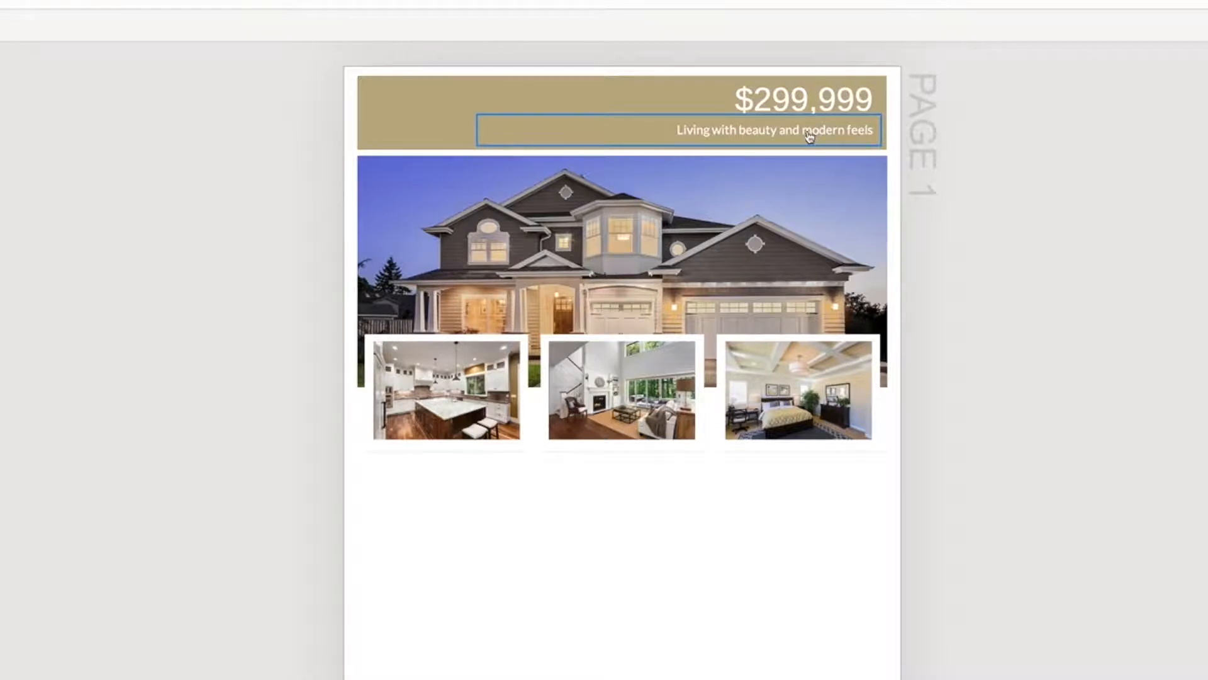
Insert the word "not" before "modern" in the tagline under the price
{"action": "left_click", "coordinate": [810, 137]}
{"action": "double_click", "coordinate": [810, 137]}
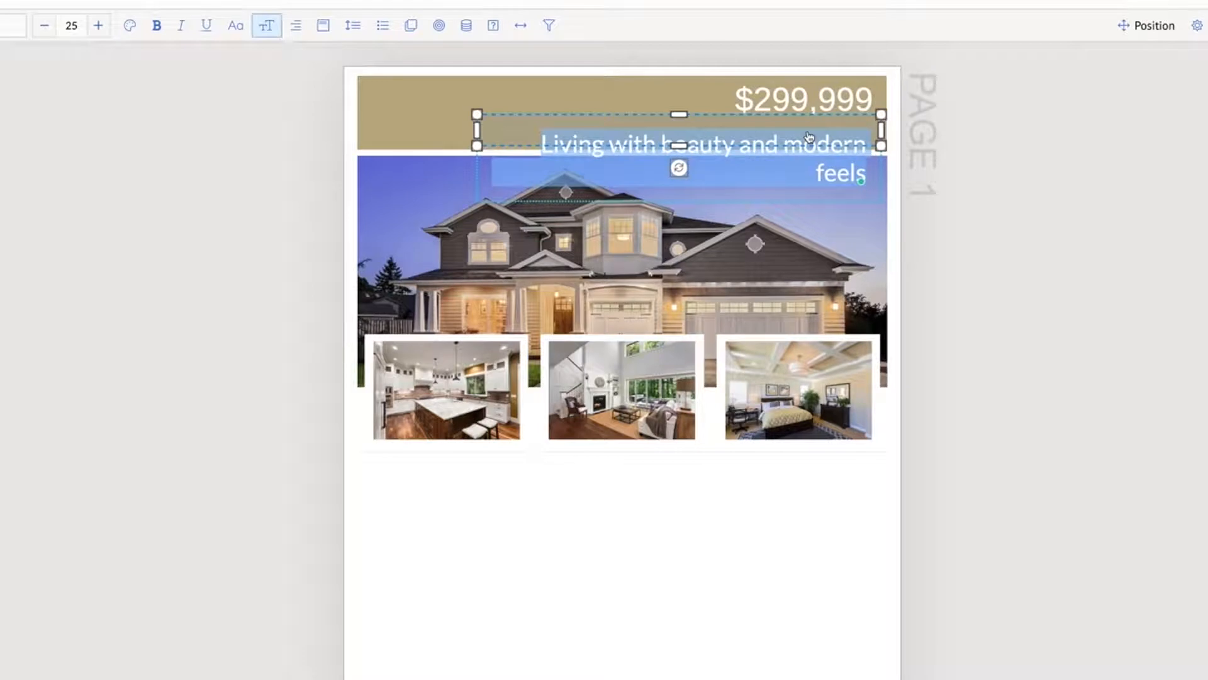
{"action": "left_click", "coordinate": [812, 137]}
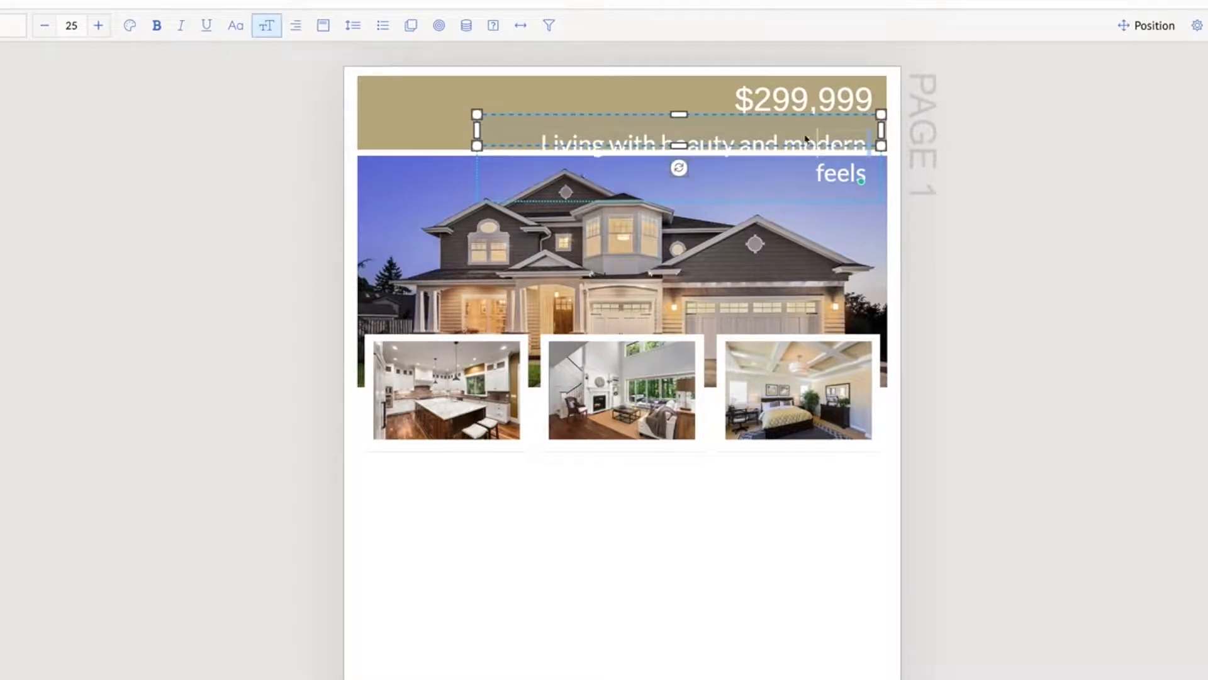
{"action": "left_click", "coordinate": [787, 147]}
{"action": "type", "text": "not"}
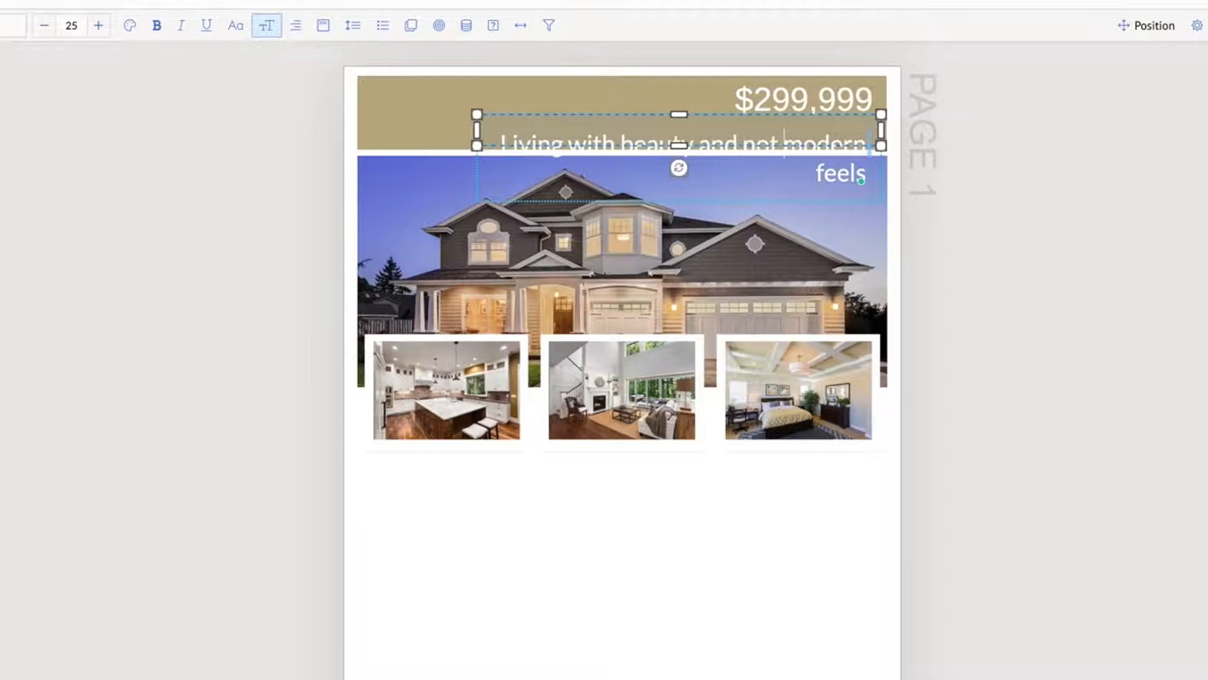
{"action": "left_click", "coordinate": [946, 119]}
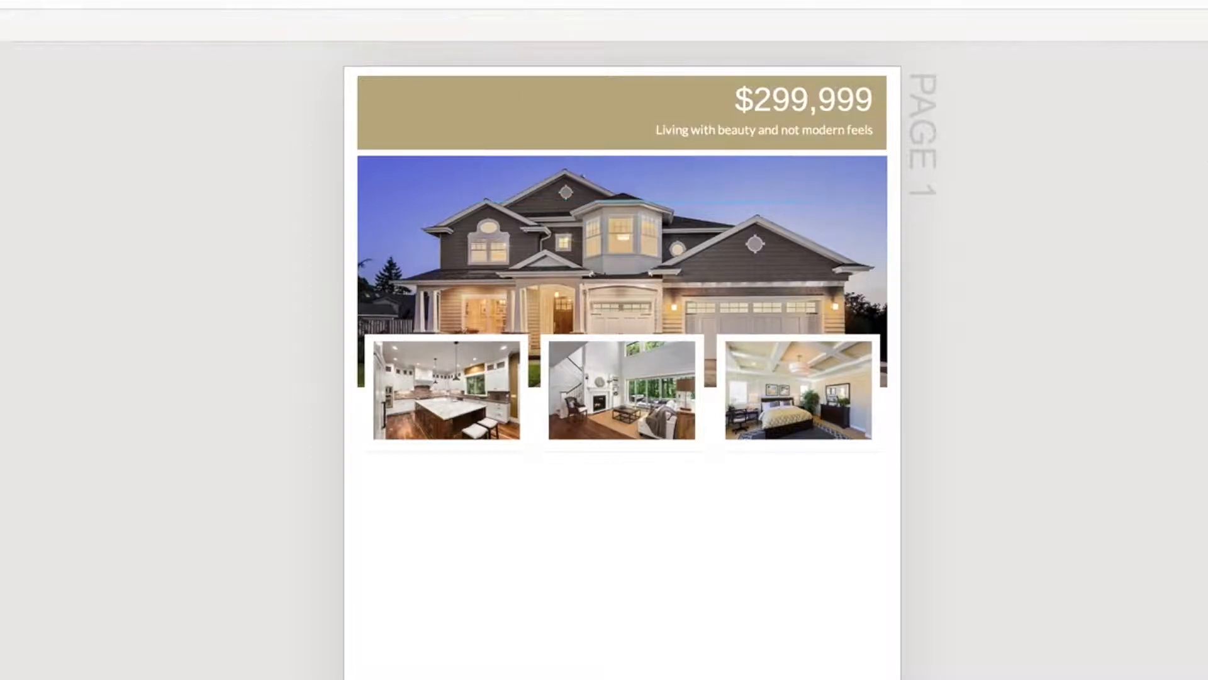
Delete the word "not" from the tagline so it reads "Living with beauty and modern feels"
{"action": "left_click", "coordinate": [764, 137]}
{"action": "left_click", "coordinate": [773, 143]}
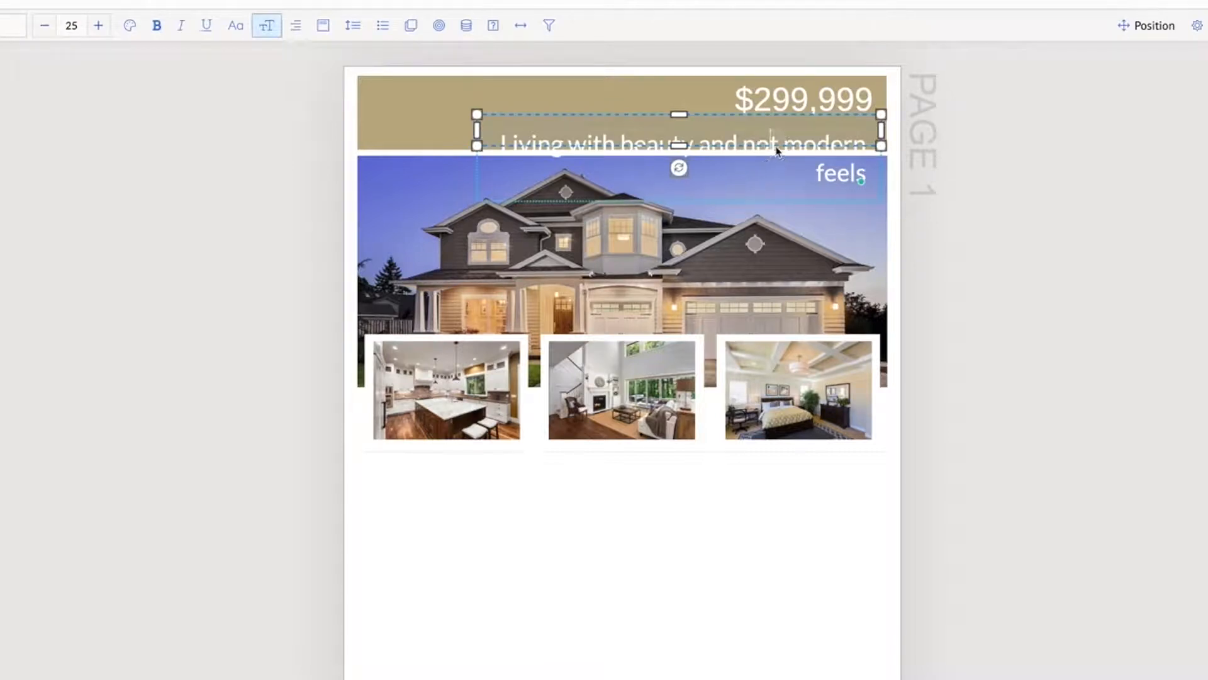
{"action": "key", "text": "BackSpace"}
{"action": "key", "text": "BackSpace"}
{"action": "key", "text": "BackSpace"}
{"action": "key", "text": "BackSpace"}
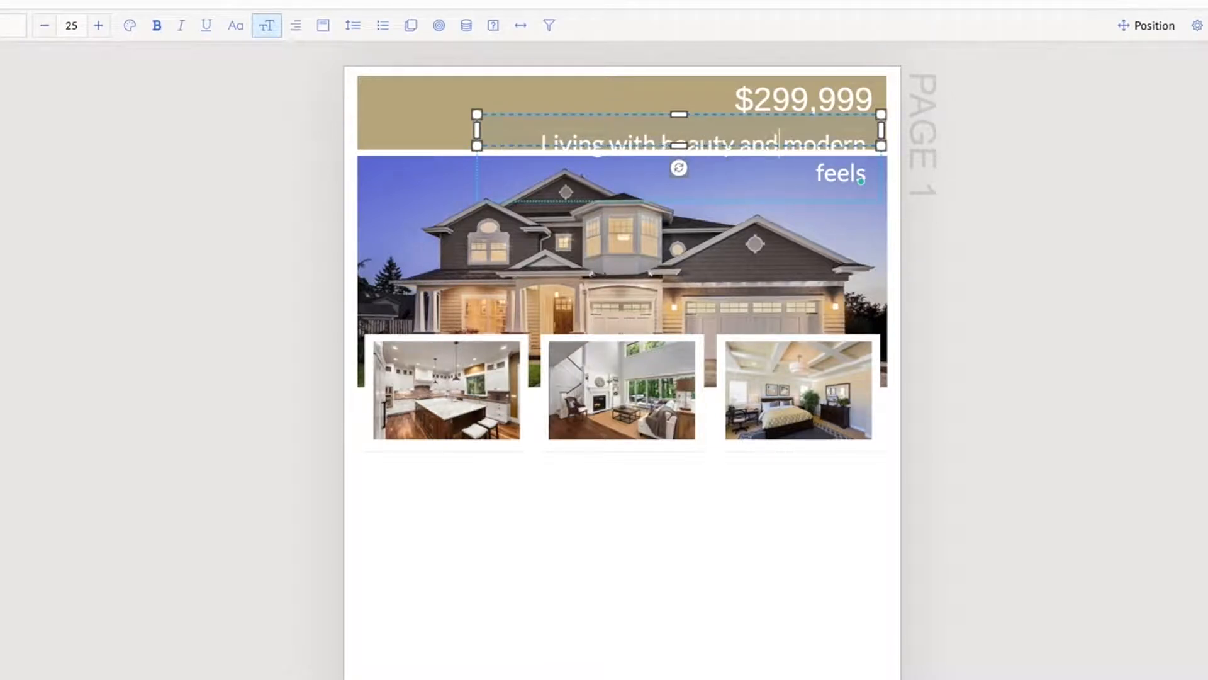
{"action": "left_click", "coordinate": [1034, 165]}
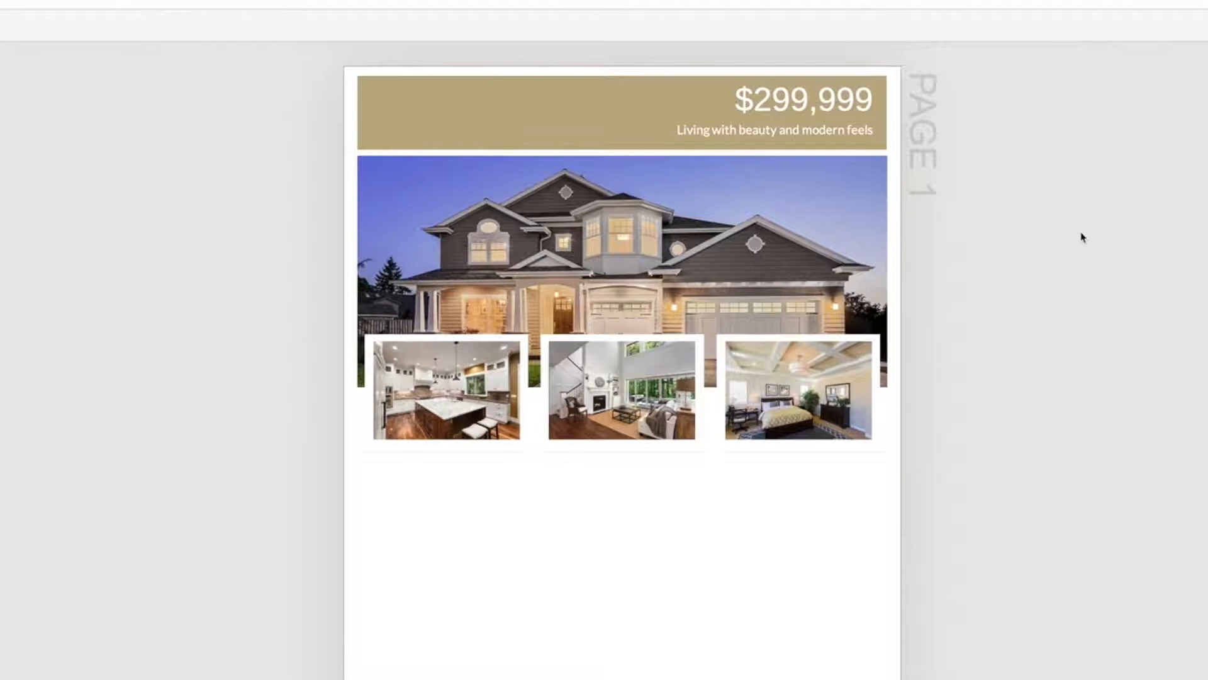
Add a new photo overlapping the tan bar's left end and the banner, shrunk to the width of the first framed photo
{"action": "scroll", "coordinate": [1084, 237], "scroll_direction": "down", "scroll_amount": 1}
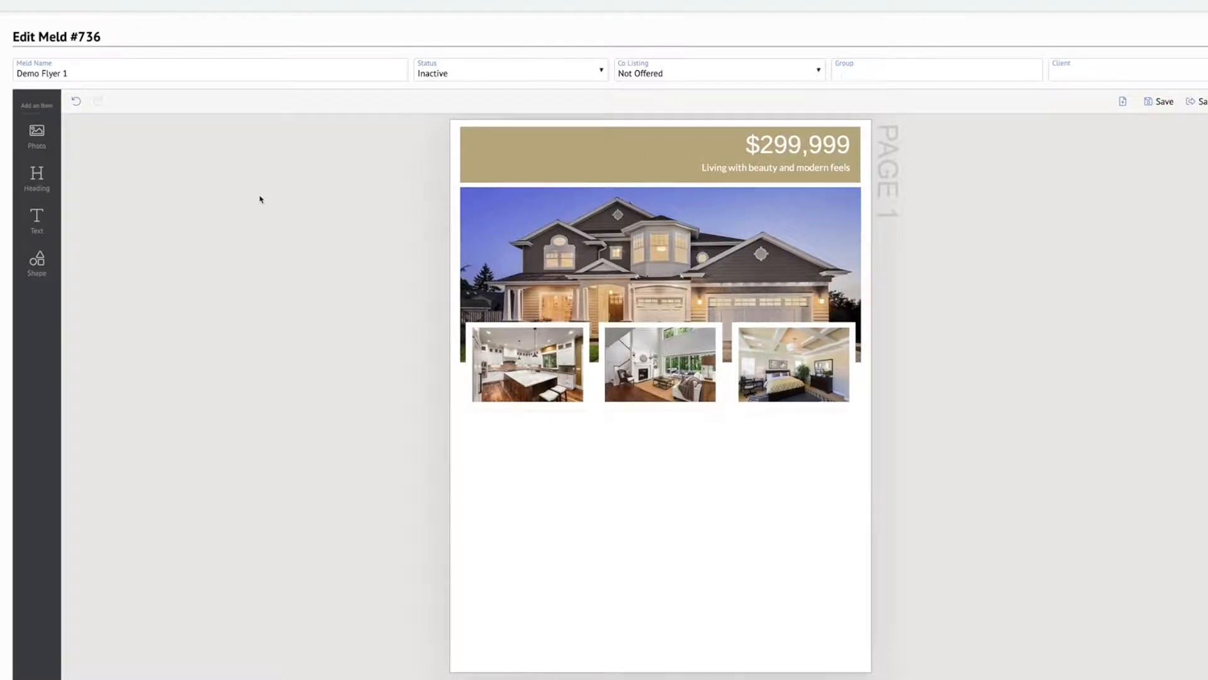
{"action": "left_click", "coordinate": [37, 133]}
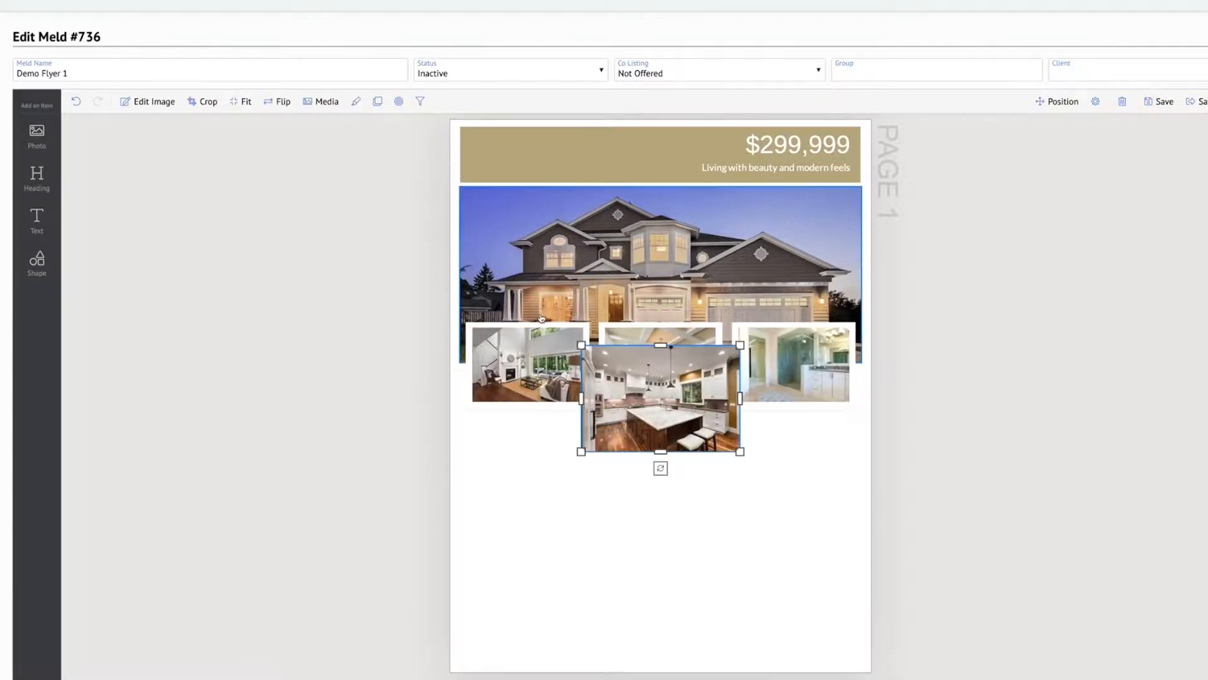
{"action": "left_click_drag", "start_coordinate": [671, 376], "coordinate": [568, 174]}
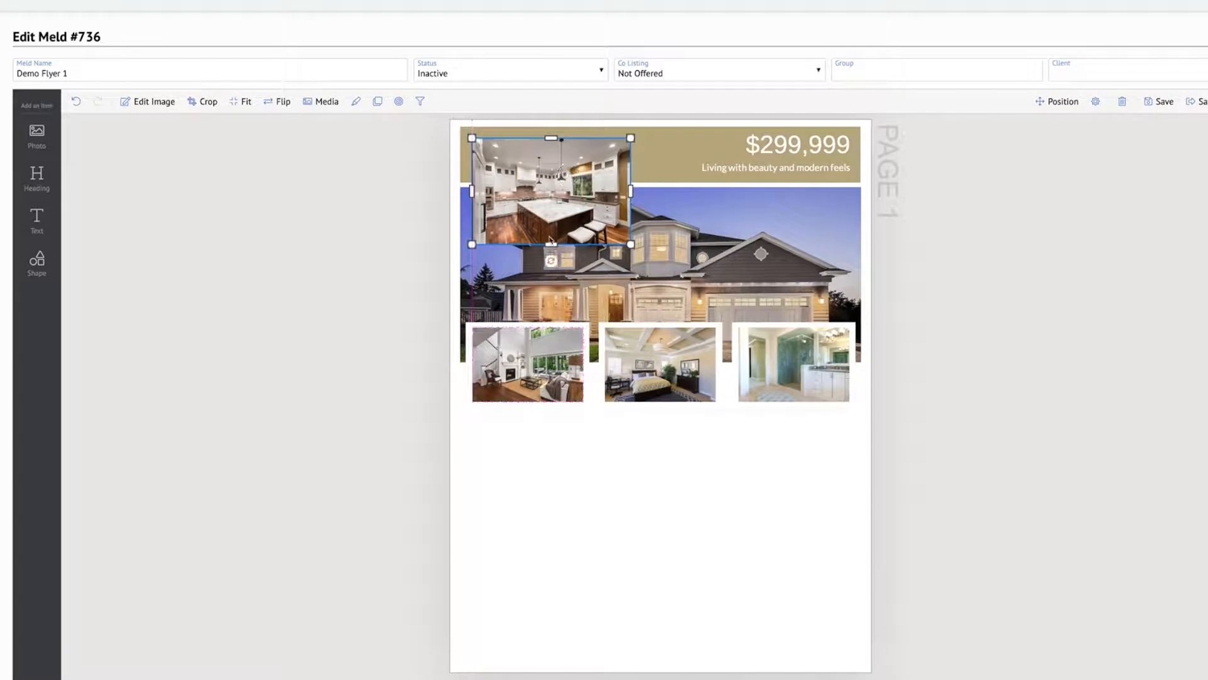
{"action": "left_click_drag", "start_coordinate": [550, 244], "coordinate": [550, 207]}
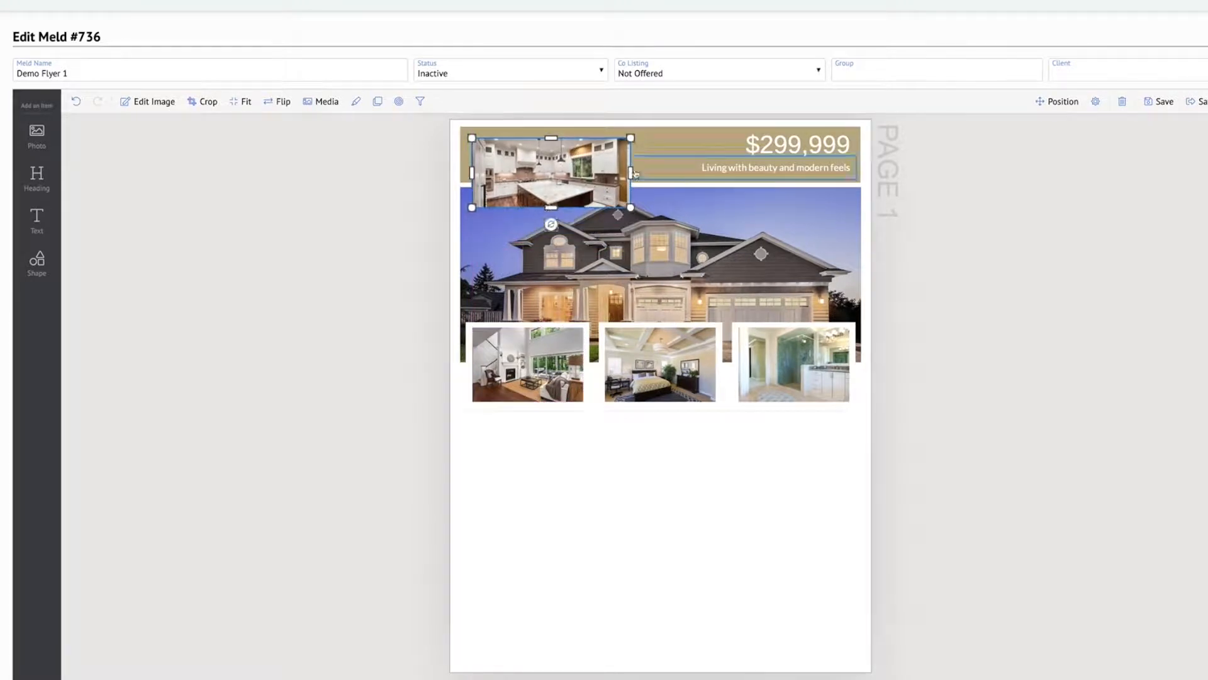
{"action": "left_click_drag", "start_coordinate": [631, 171], "coordinate": [546, 167]}
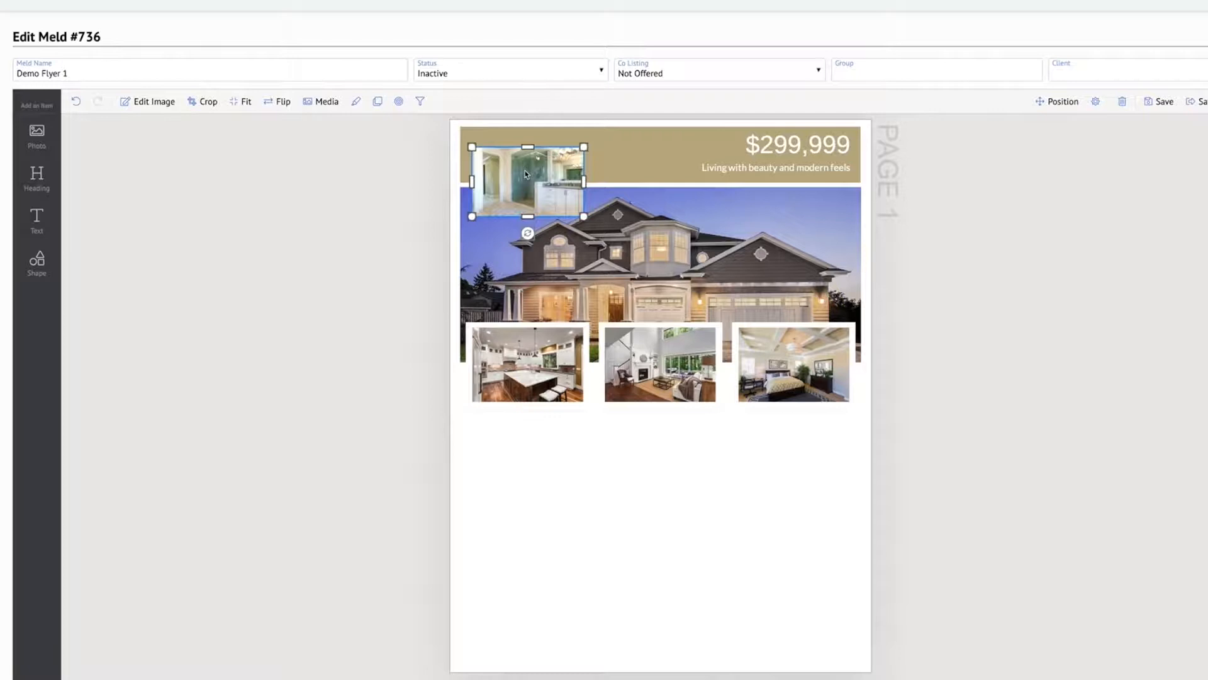
Change the new photo's media type to Logo with the Primary client type
{"action": "double_click", "coordinate": [526, 175]}
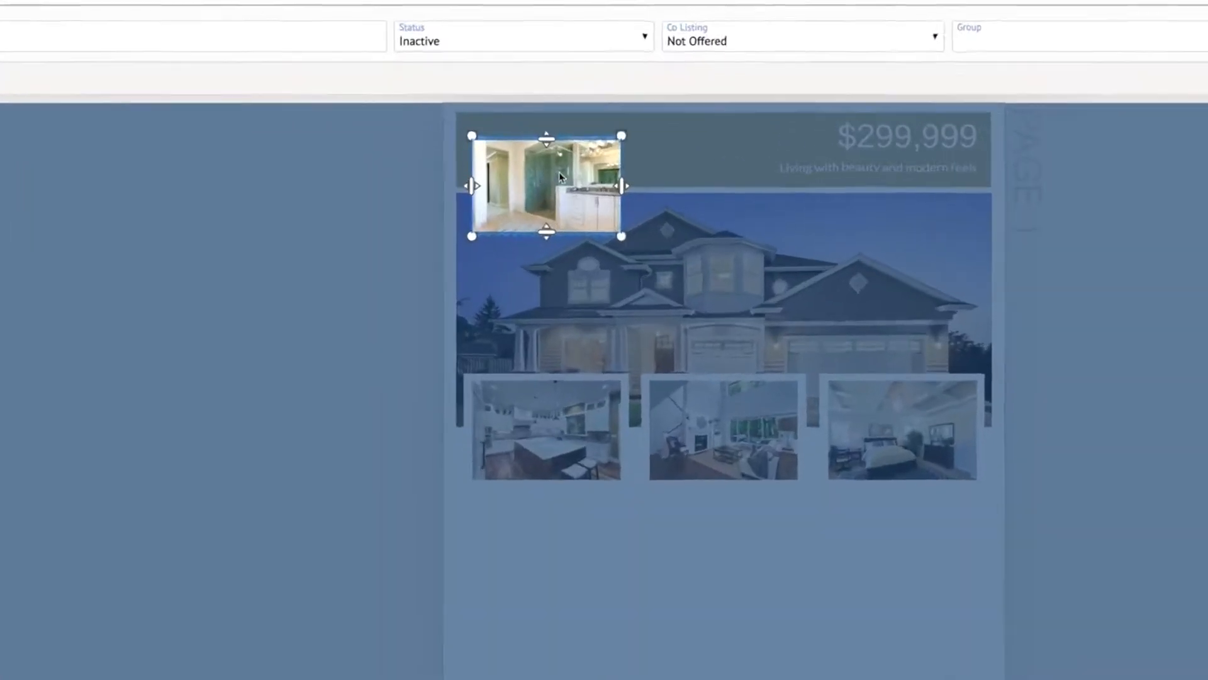
{"action": "double_click", "coordinate": [559, 175]}
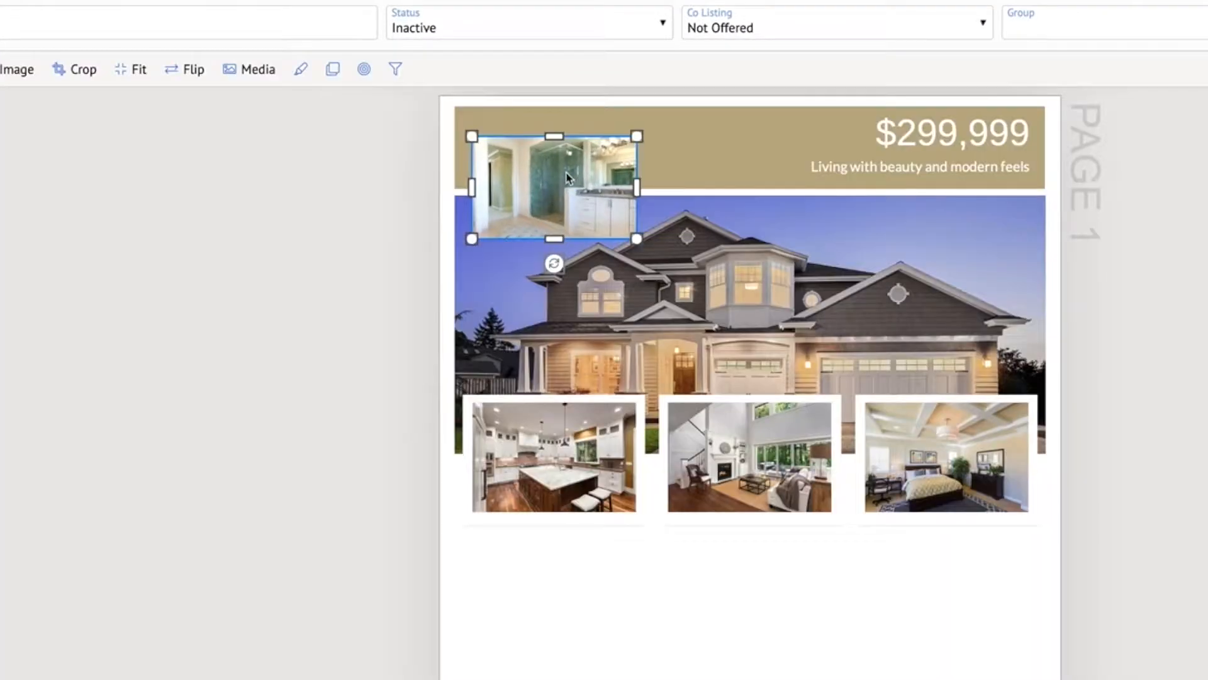
{"action": "left_click", "coordinate": [251, 75]}
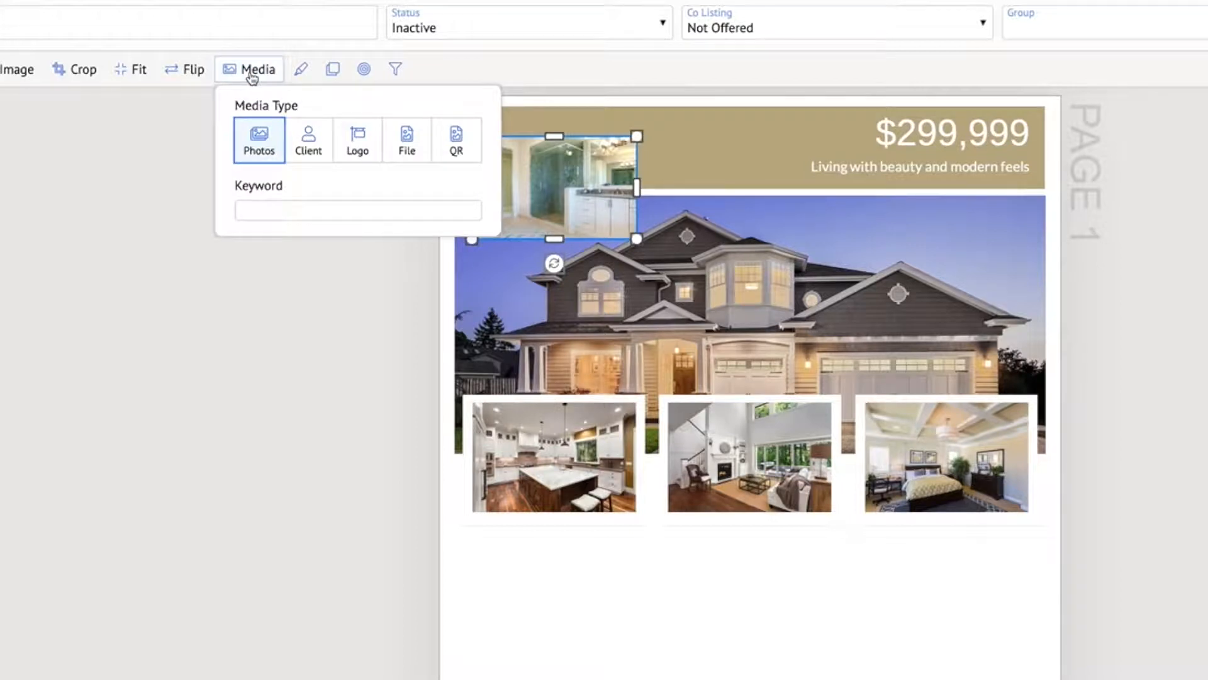
{"action": "left_click", "coordinate": [354, 149]}
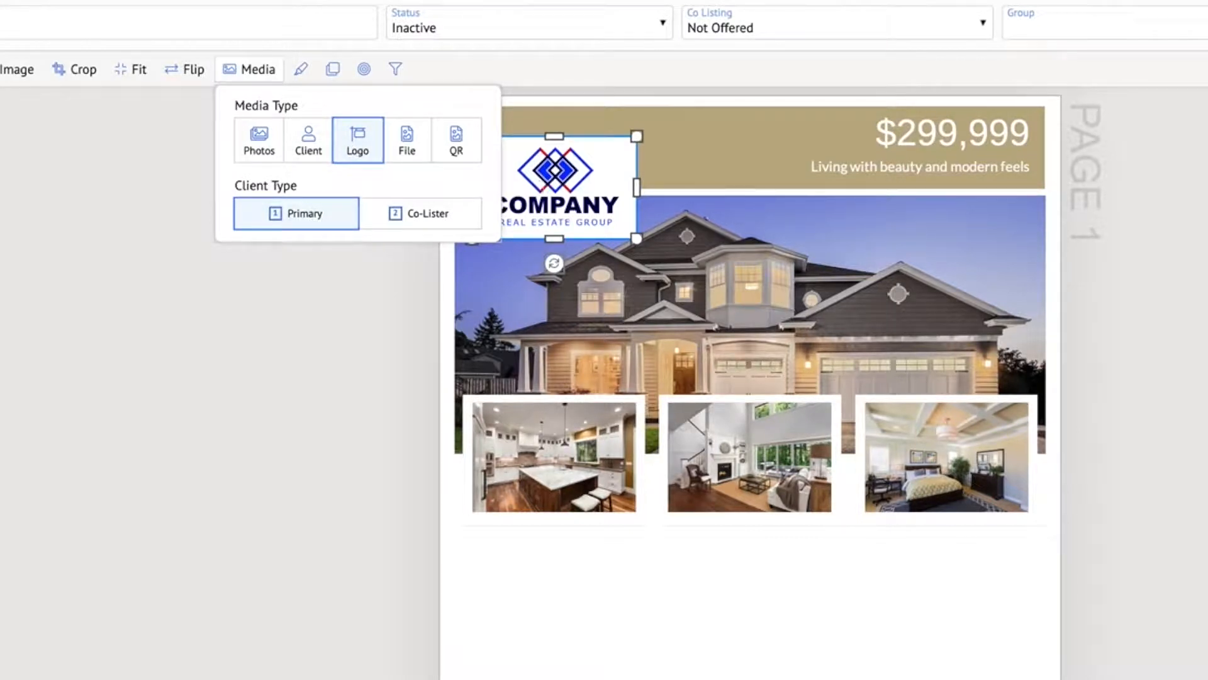
{"action": "key", "text": "Escape"}
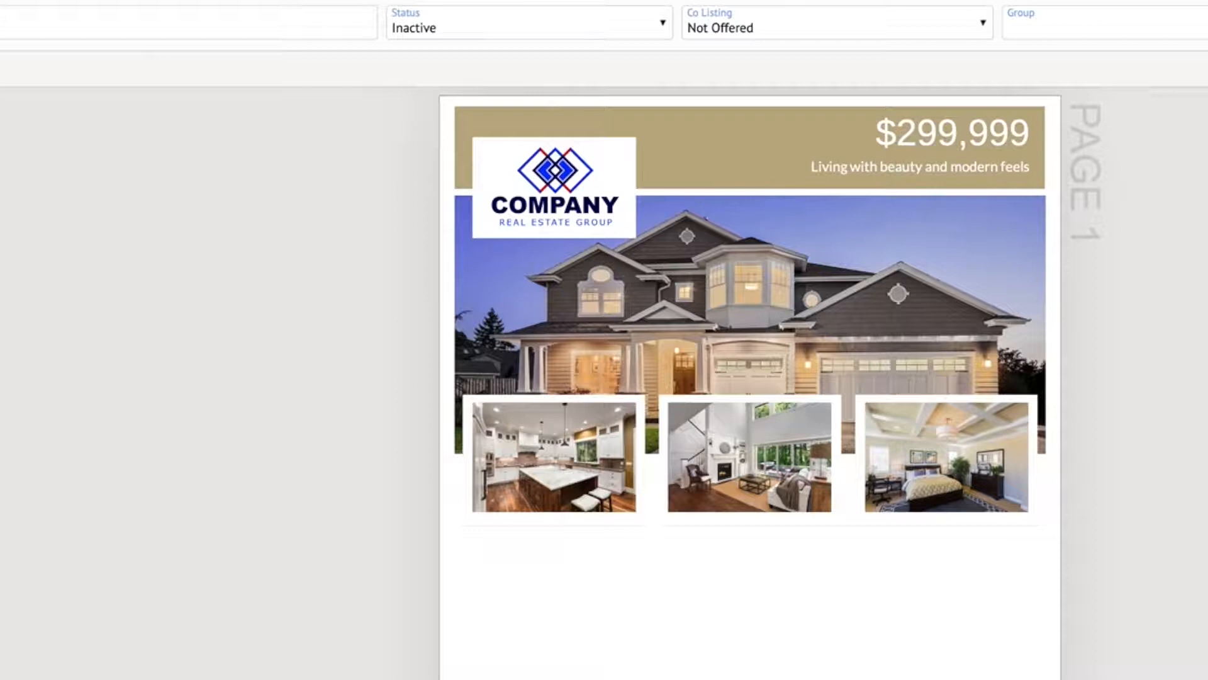
Shrink the company logo slightly and center it above the first framed photo, straddling the tan bar and banner
{"action": "left_click", "coordinate": [540, 168]}
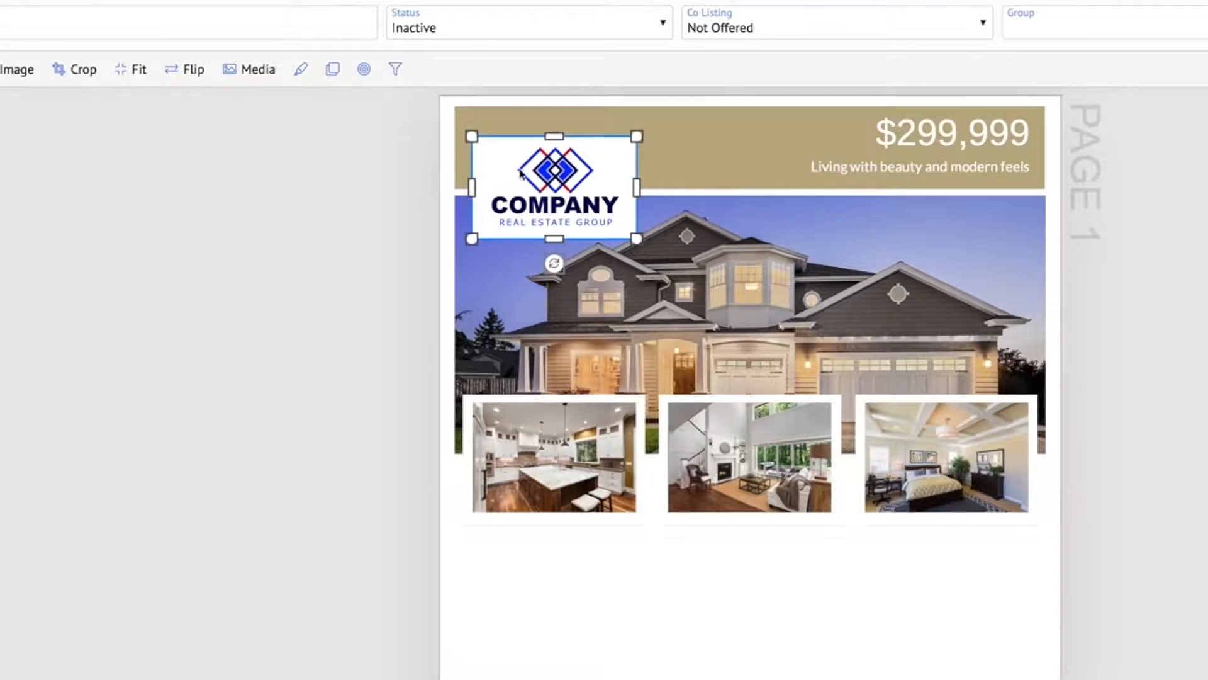
{"action": "left_click_drag", "start_coordinate": [637, 239], "coordinate": [616, 221]}
{"action": "left_click_drag", "start_coordinate": [549, 164], "coordinate": [555, 171]}
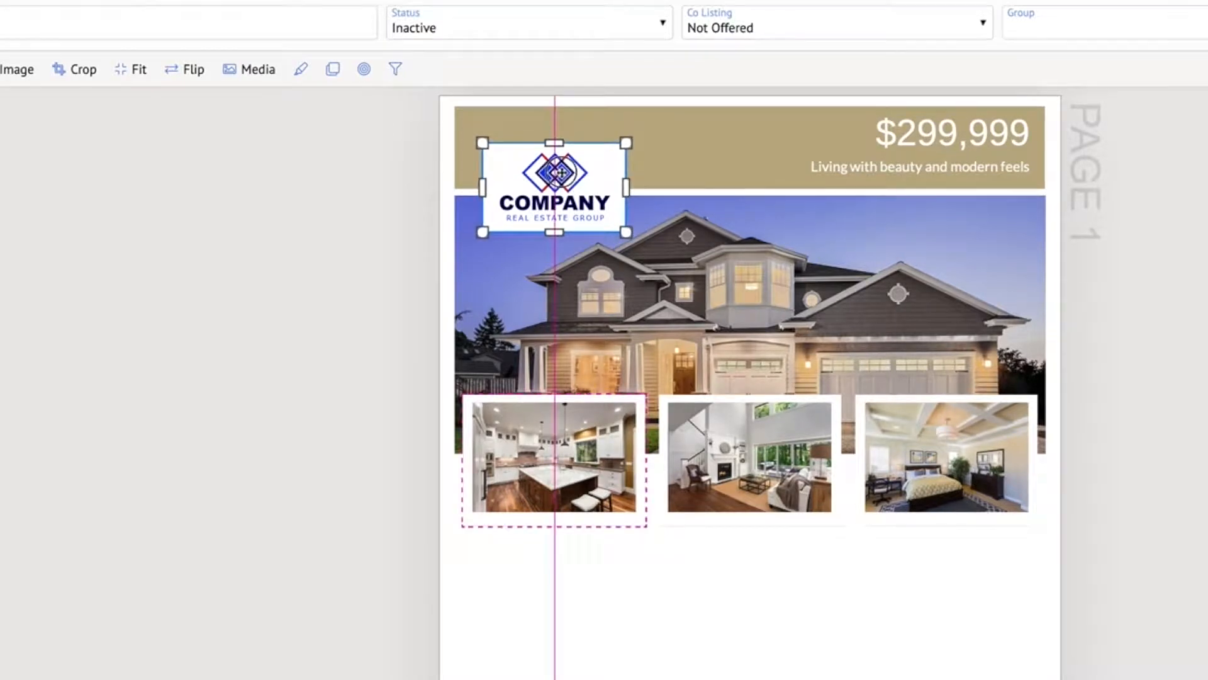
{"action": "left_click_drag", "start_coordinate": [561, 171], "coordinate": [561, 172]}
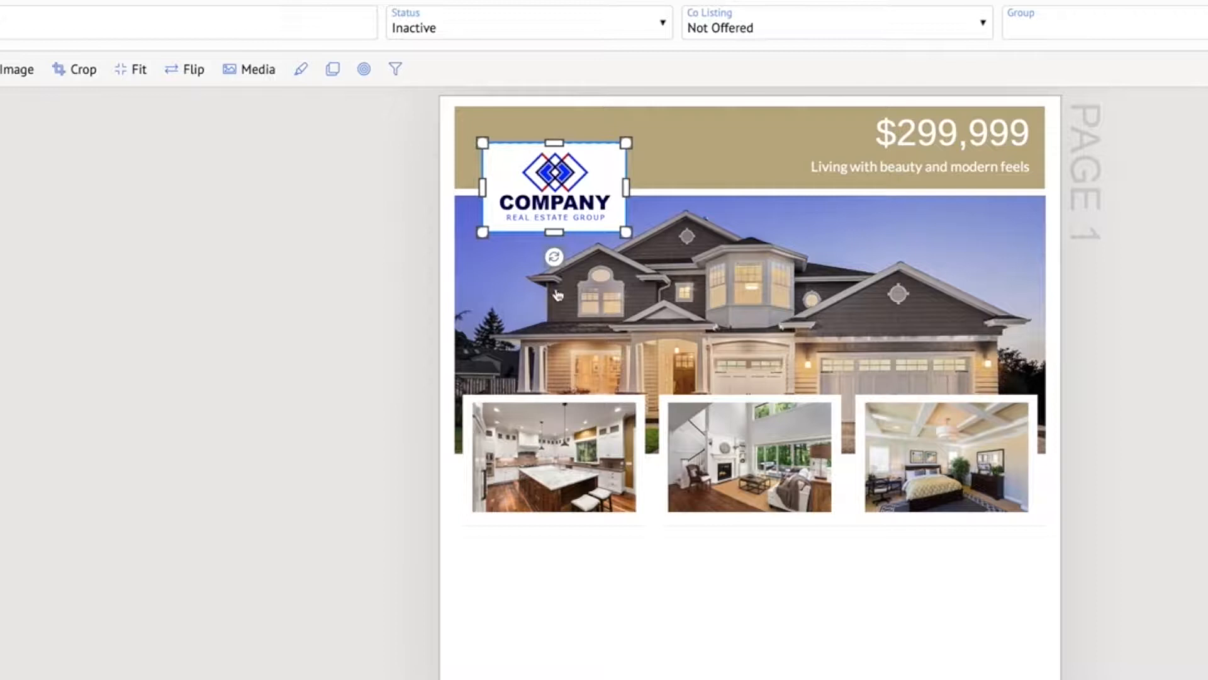
{"action": "left_click", "coordinate": [315, 202]}
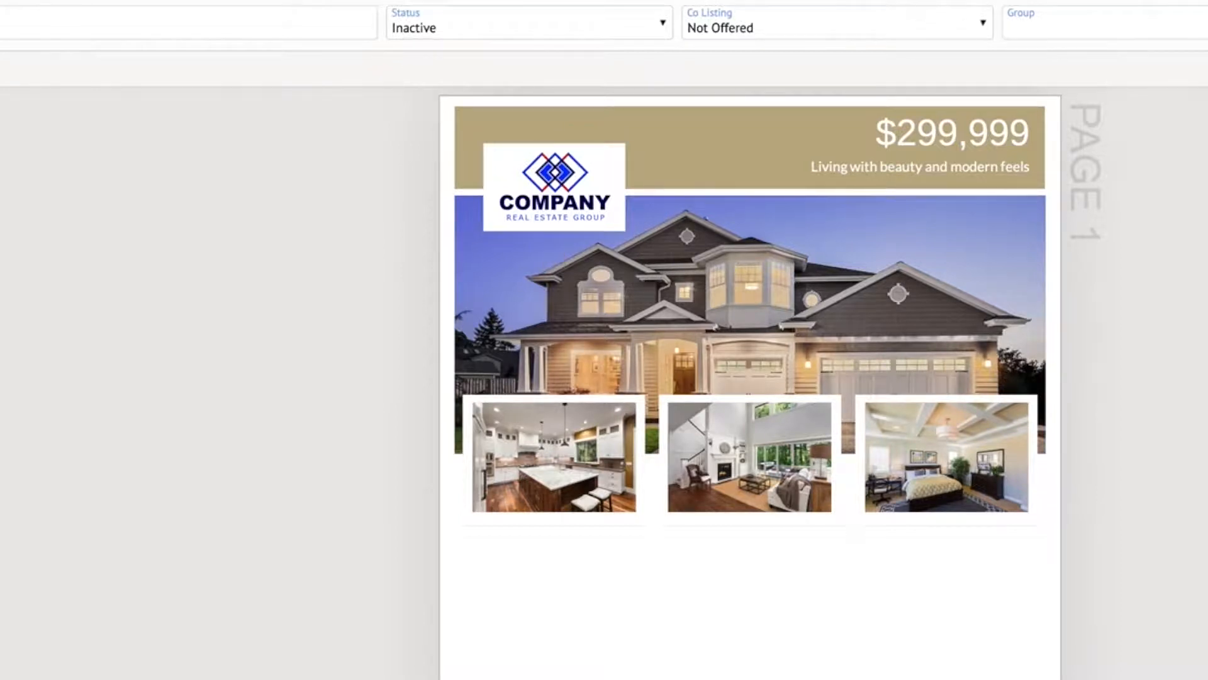
{"action": "scroll", "coordinate": [749, 378], "scroll_direction": "up", "scroll_amount": 1}
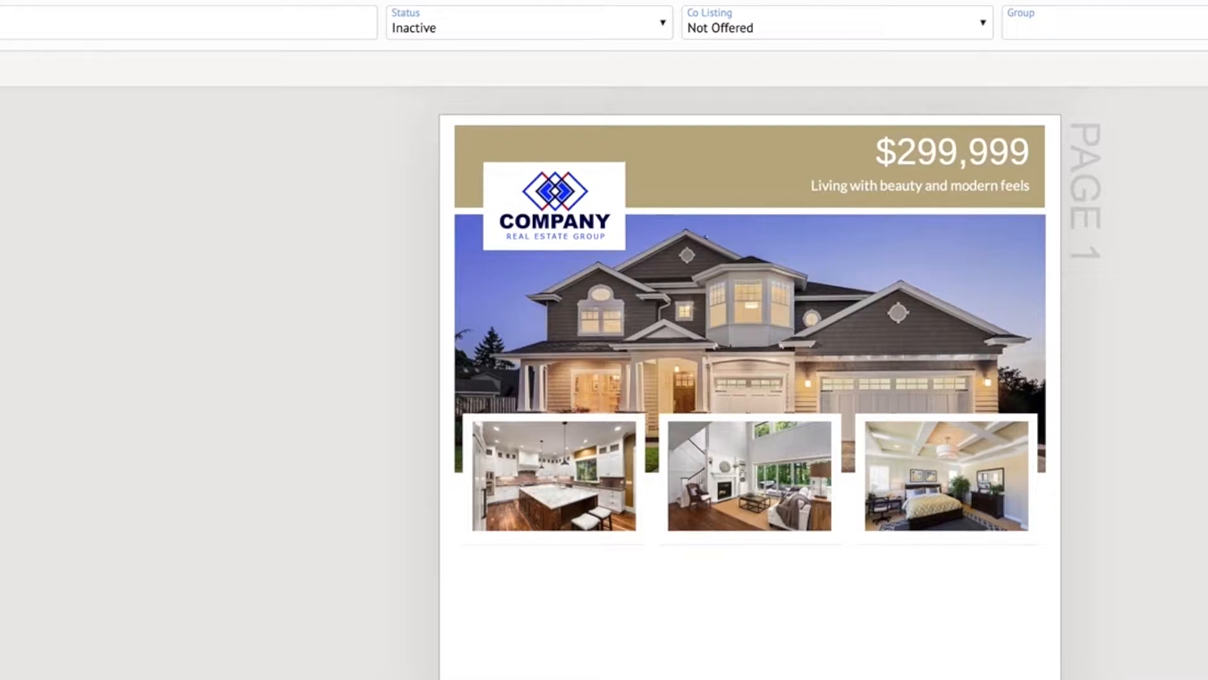
{"action": "scroll", "coordinate": [749, 377], "scroll_direction": "down", "scroll_amount": 1}
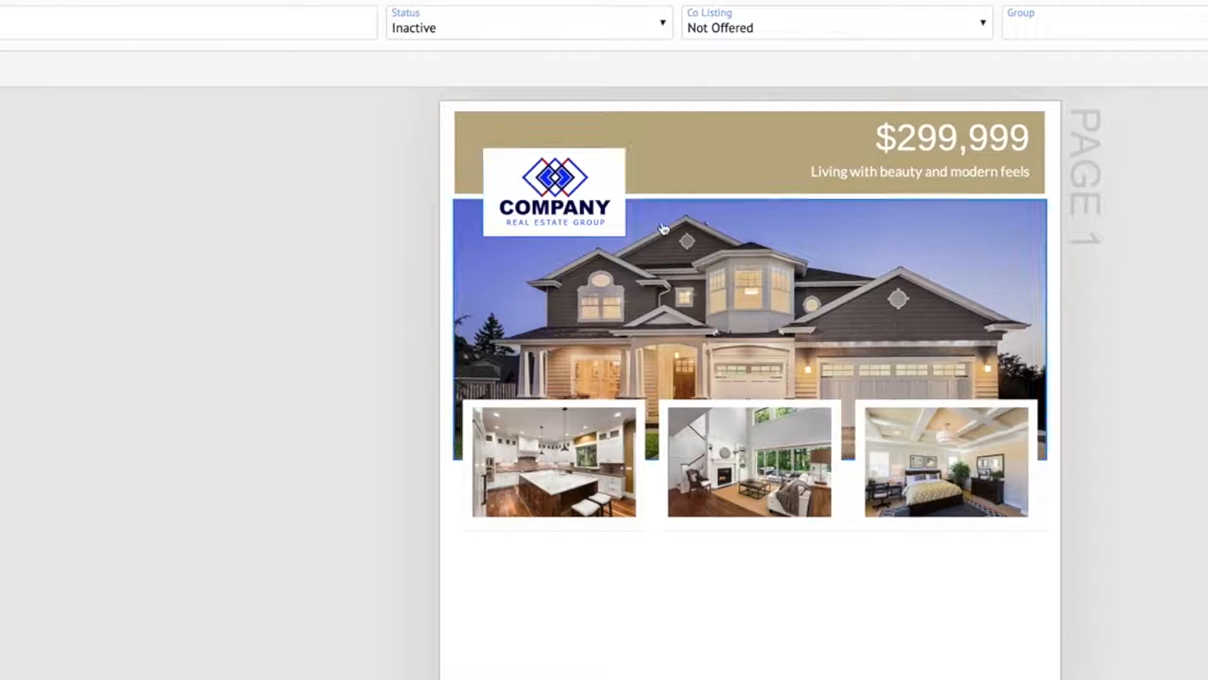
{"action": "scroll", "coordinate": [722, 247], "scroll_direction": "down", "scroll_amount": 3}
{"action": "scroll", "coordinate": [722, 248], "scroll_direction": "up", "scroll_amount": 3}
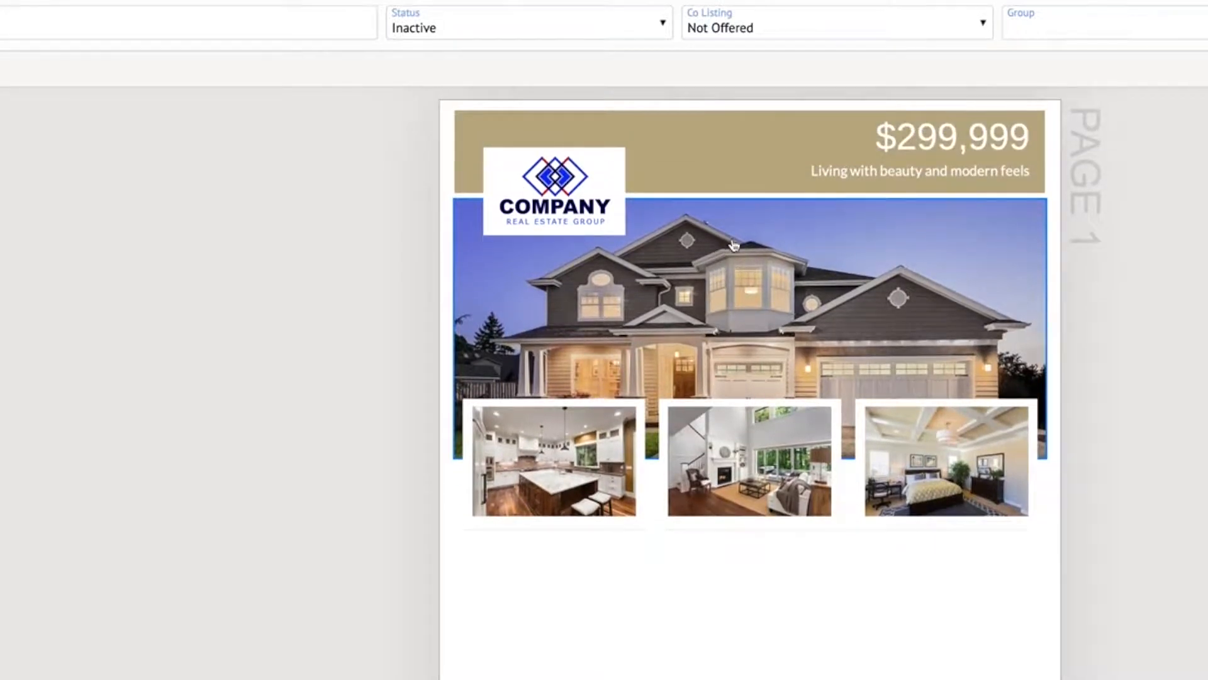
Add a text box just below the three framed photos and widen it to span the full row
{"action": "scroll", "coordinate": [739, 250], "scroll_direction": "down", "scroll_amount": 2}
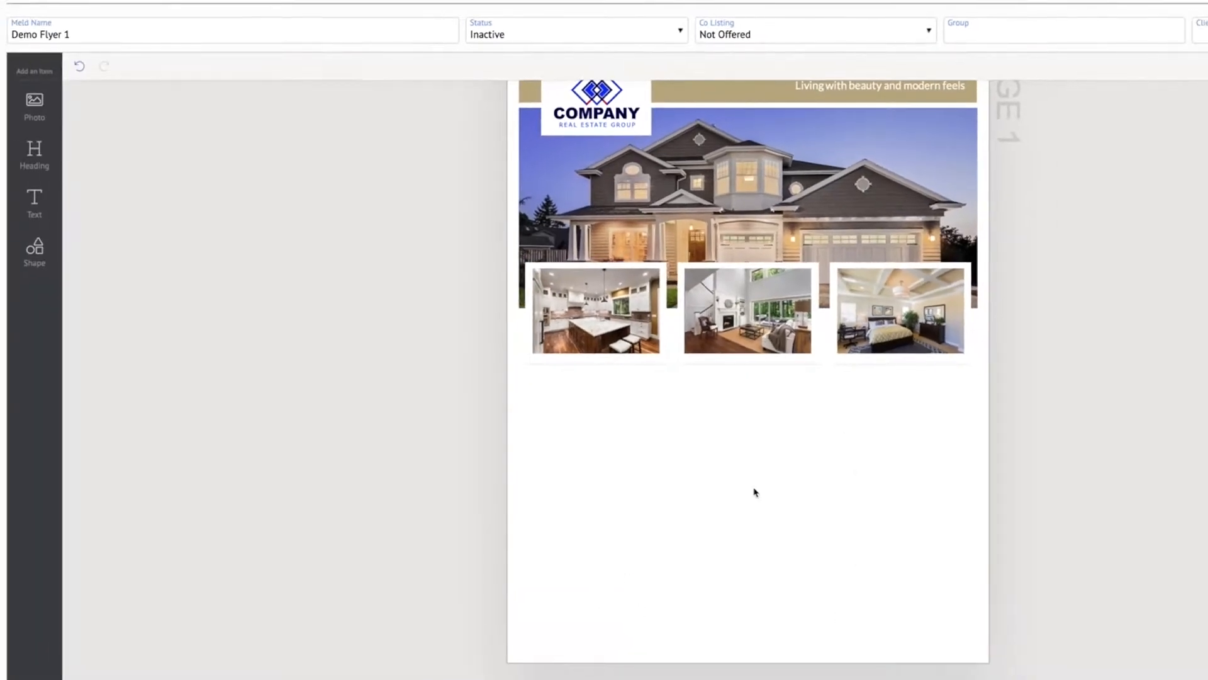
{"action": "scroll", "coordinate": [895, 397], "scroll_direction": "down", "scroll_amount": 1}
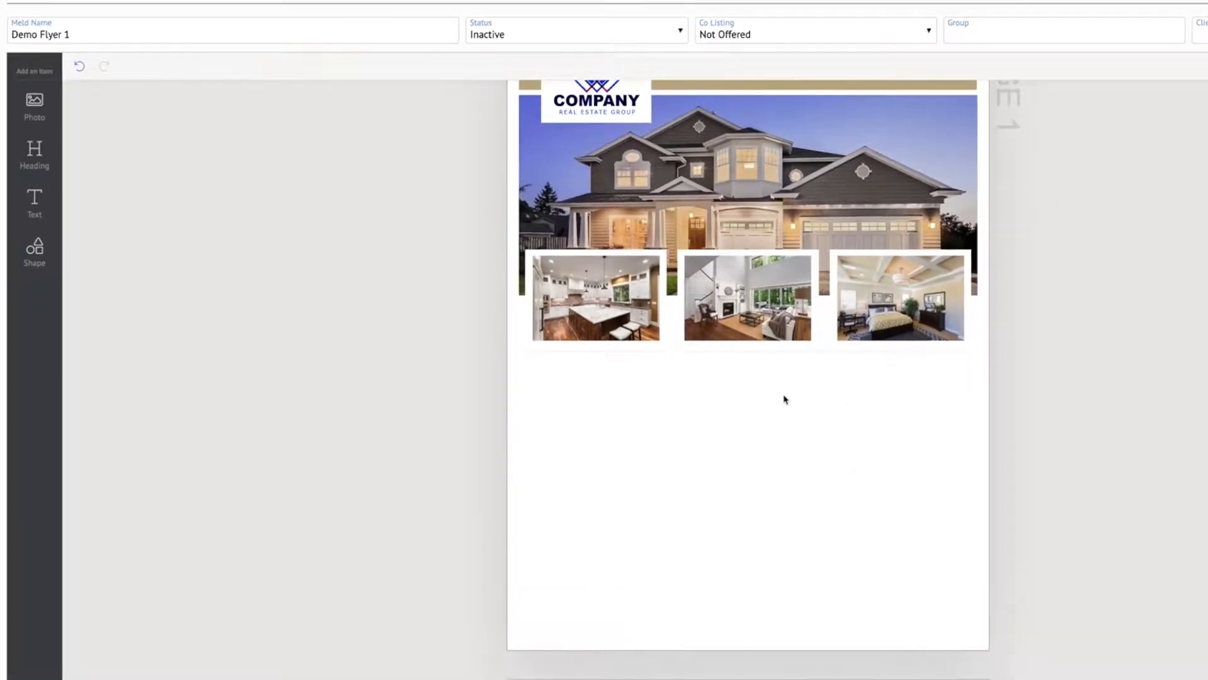
{"action": "left_click", "coordinate": [35, 208]}
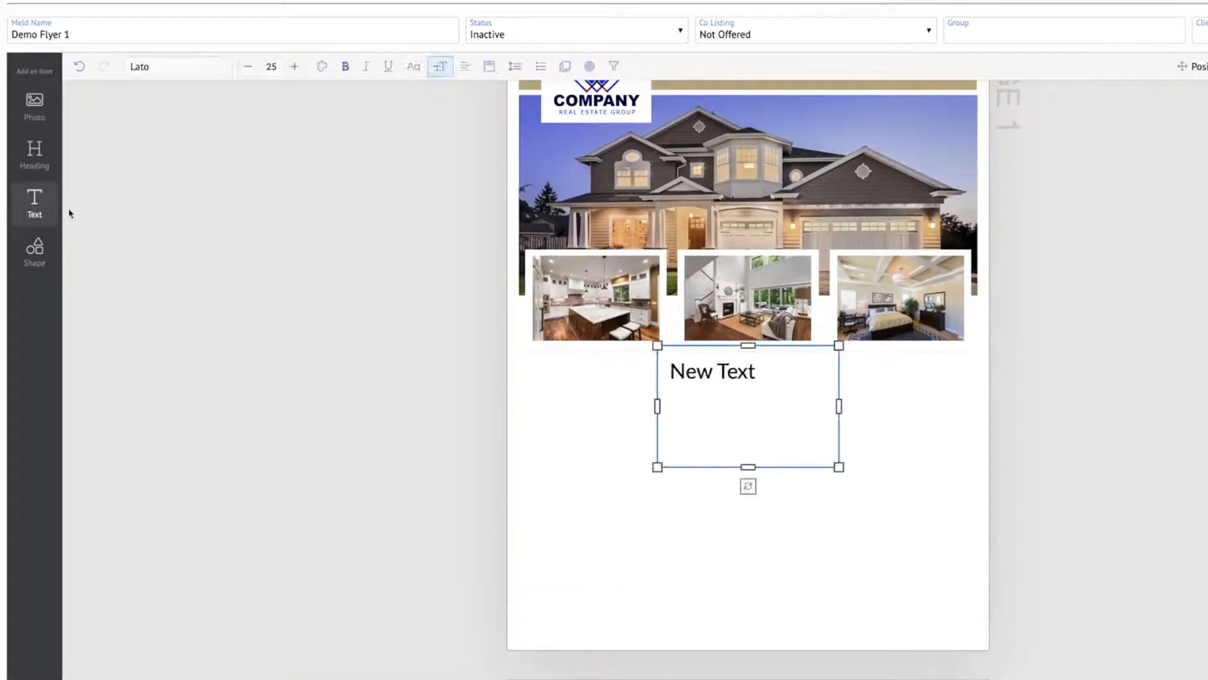
{"action": "left_click_drag", "start_coordinate": [744, 373], "coordinate": [744, 378]}
{"action": "left_click_drag", "start_coordinate": [657, 412], "coordinate": [531, 409]}
{"action": "left_click_drag", "start_coordinate": [842, 411], "coordinate": [971, 411]}
{"action": "left_click_drag", "start_coordinate": [531, 411], "coordinate": [527, 411]}
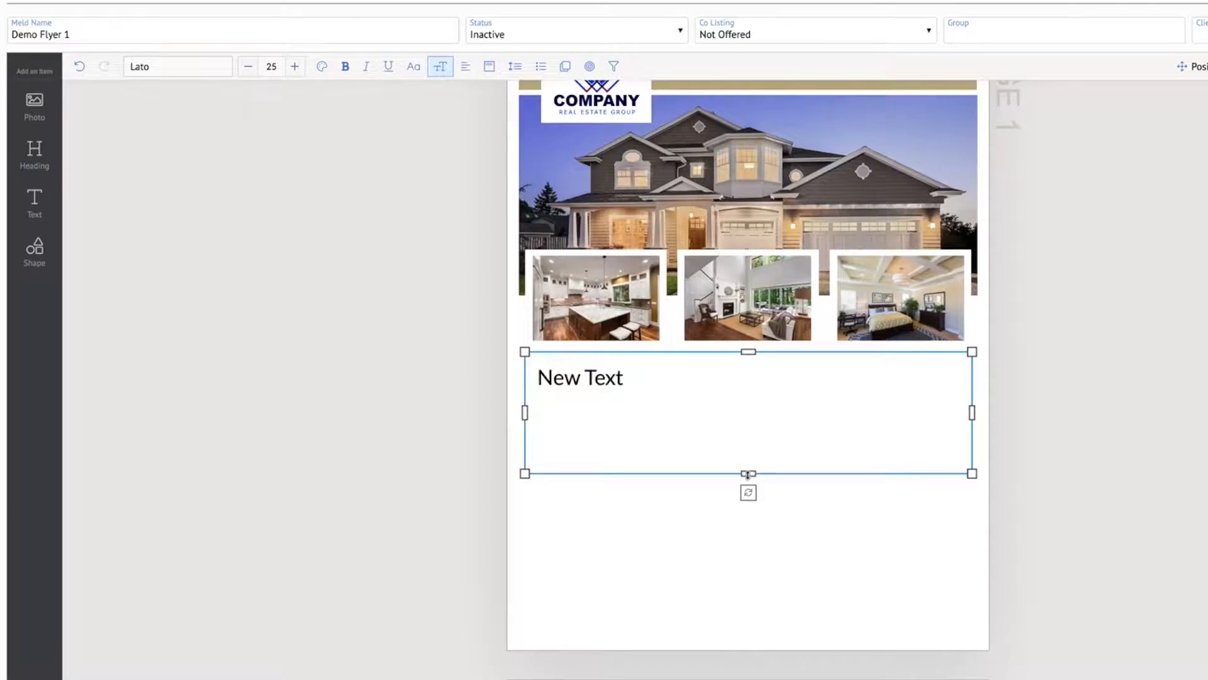
Replace the new text box's placeholder with the Address site data field
{"action": "scroll", "coordinate": [730, 421], "scroll_direction": "up", "scroll_amount": 3}
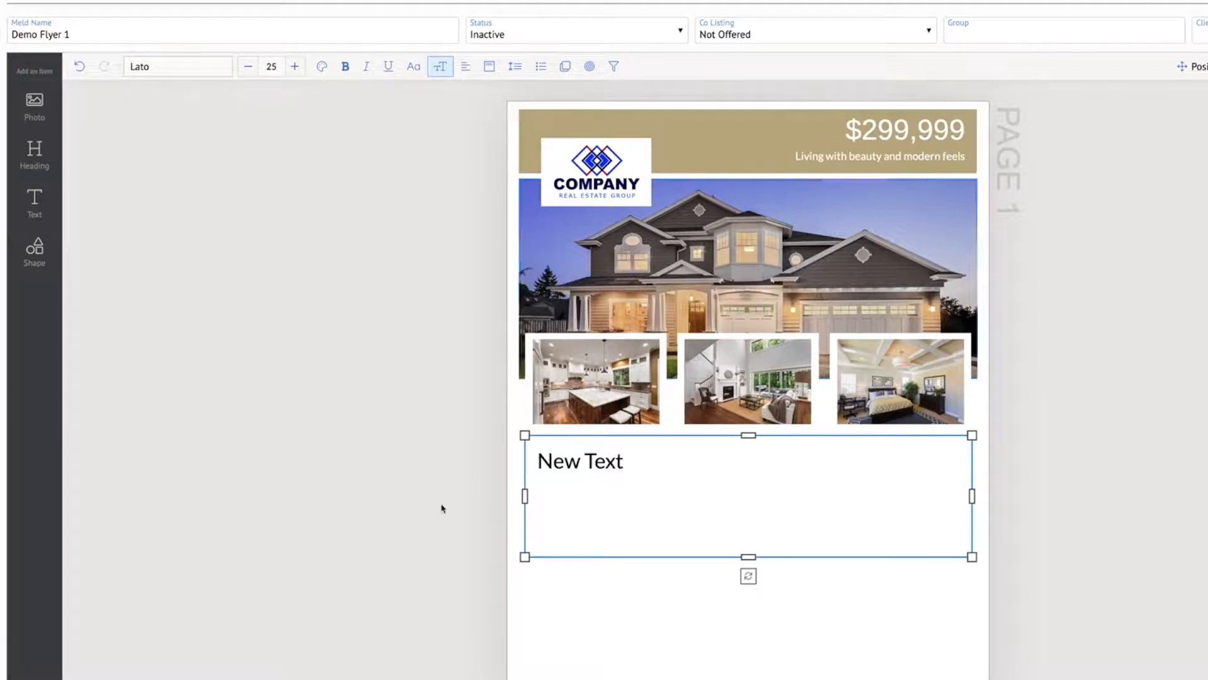
{"action": "left_click", "coordinate": [604, 469]}
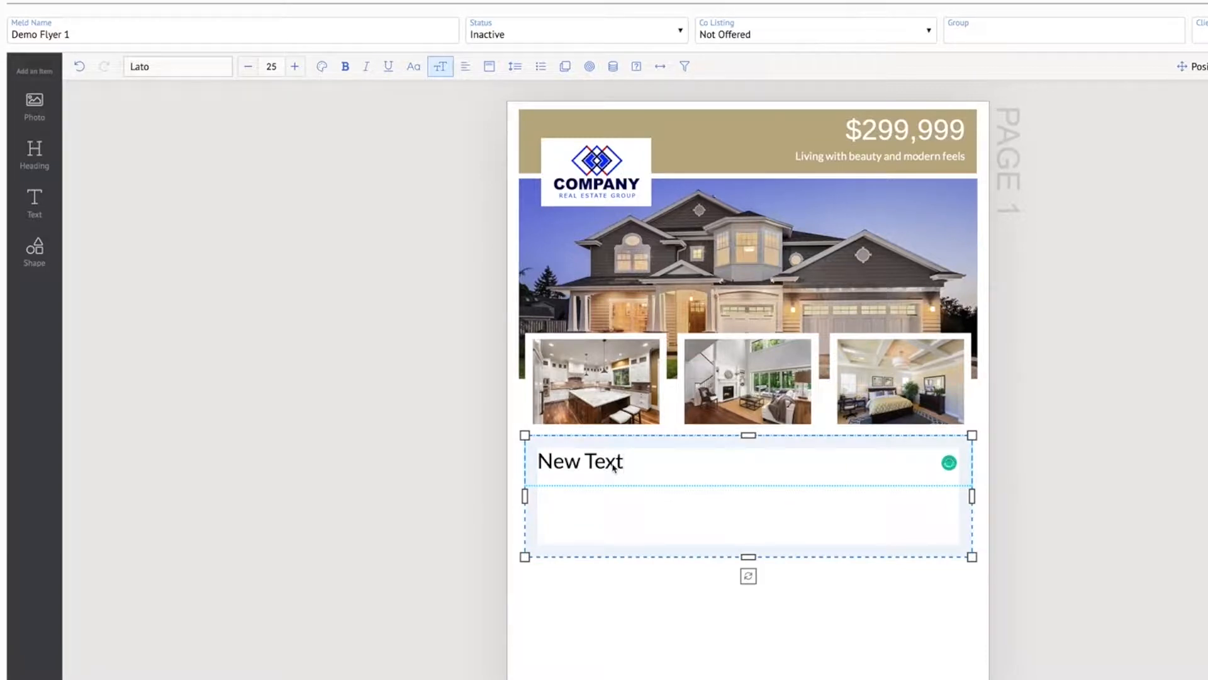
{"action": "triple_click", "coordinate": [613, 467]}
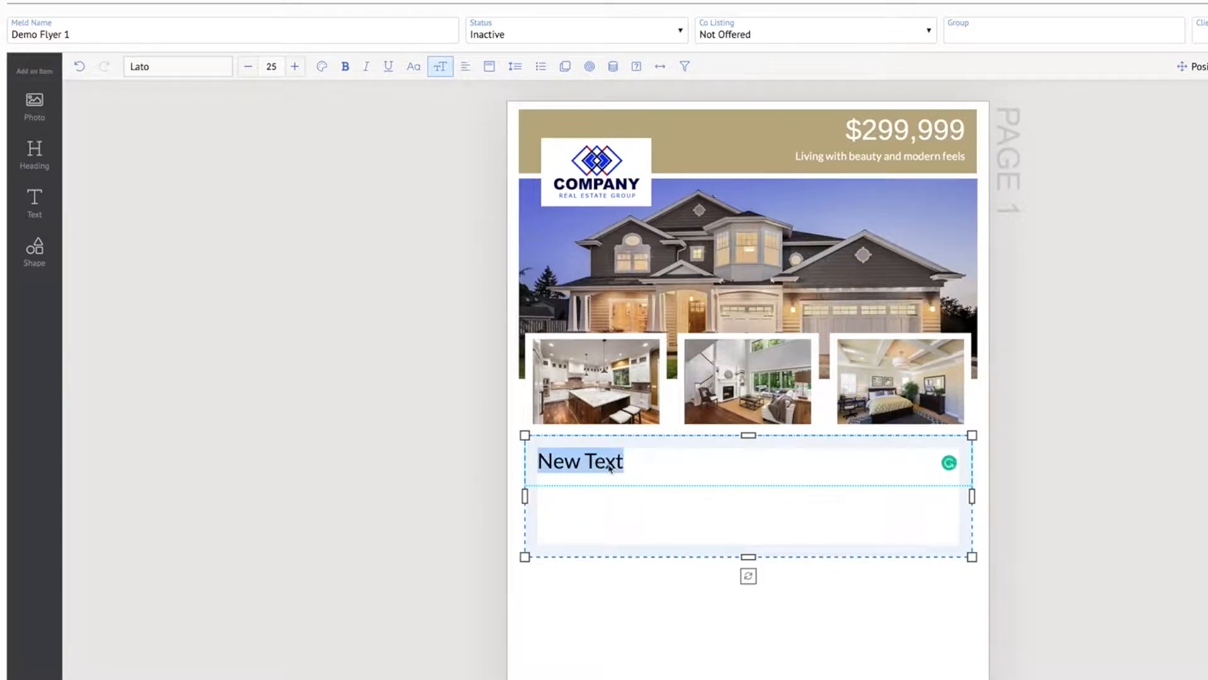
{"action": "key", "text": "BackSpace"}
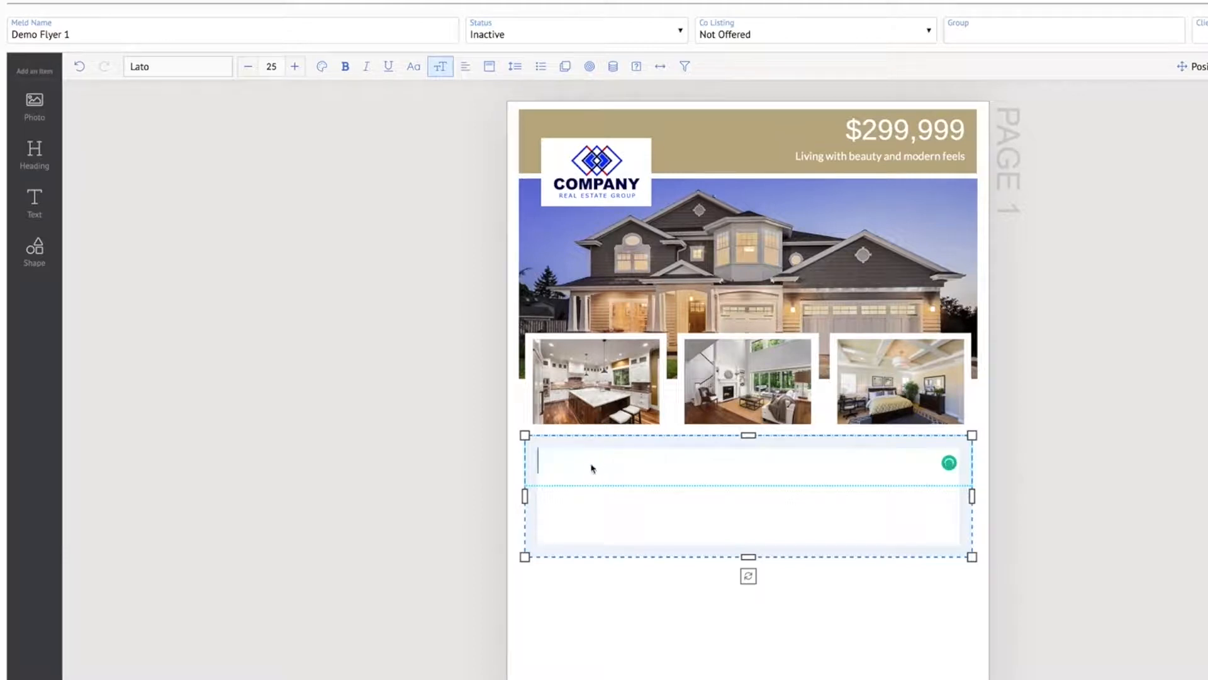
{"action": "left_click", "coordinate": [614, 67]}
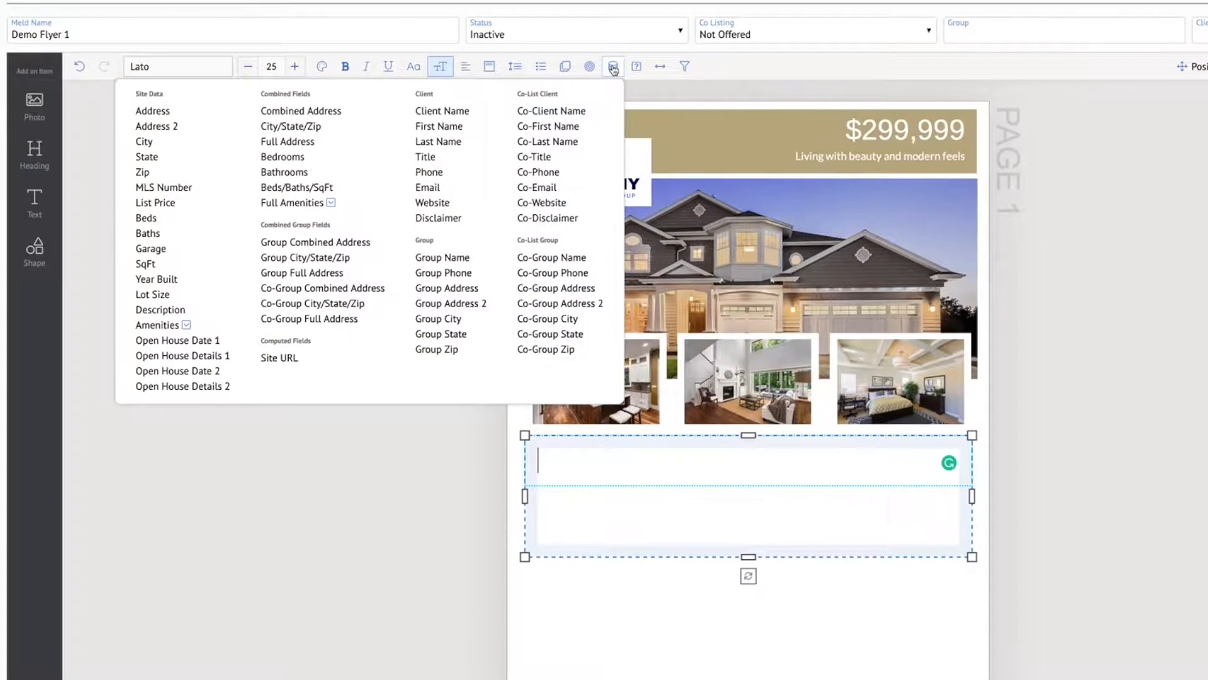
{"action": "left_click", "coordinate": [180, 116]}
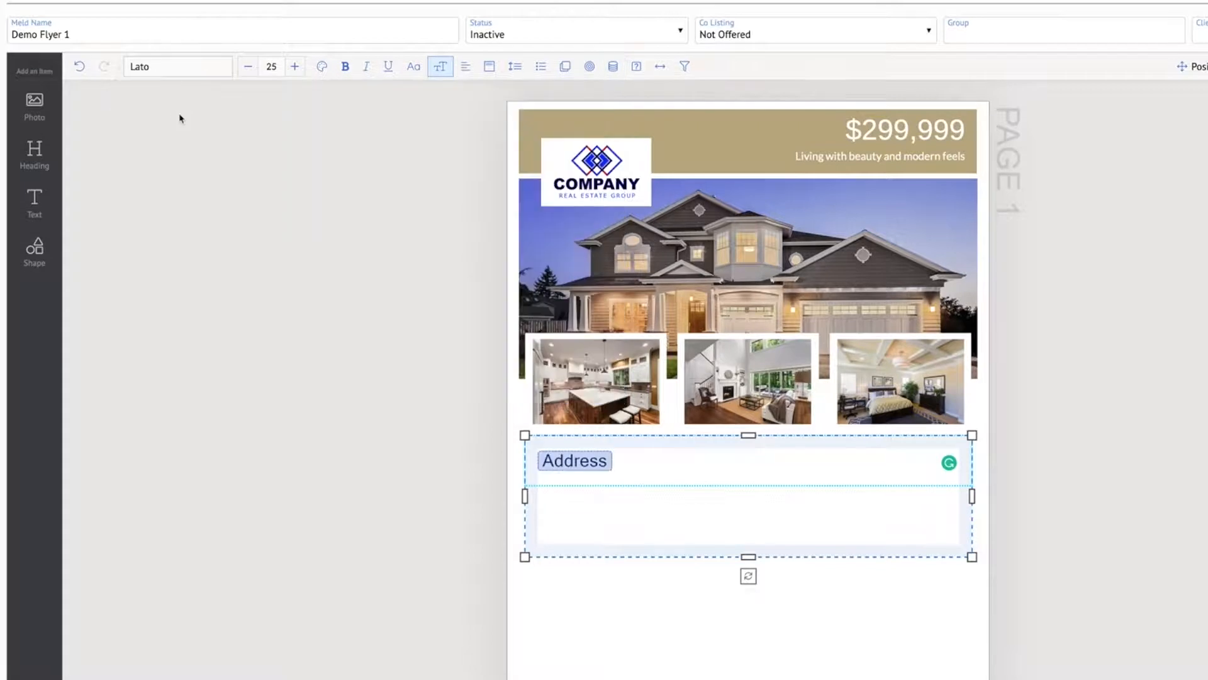
{"action": "left_click", "coordinate": [869, 631]}
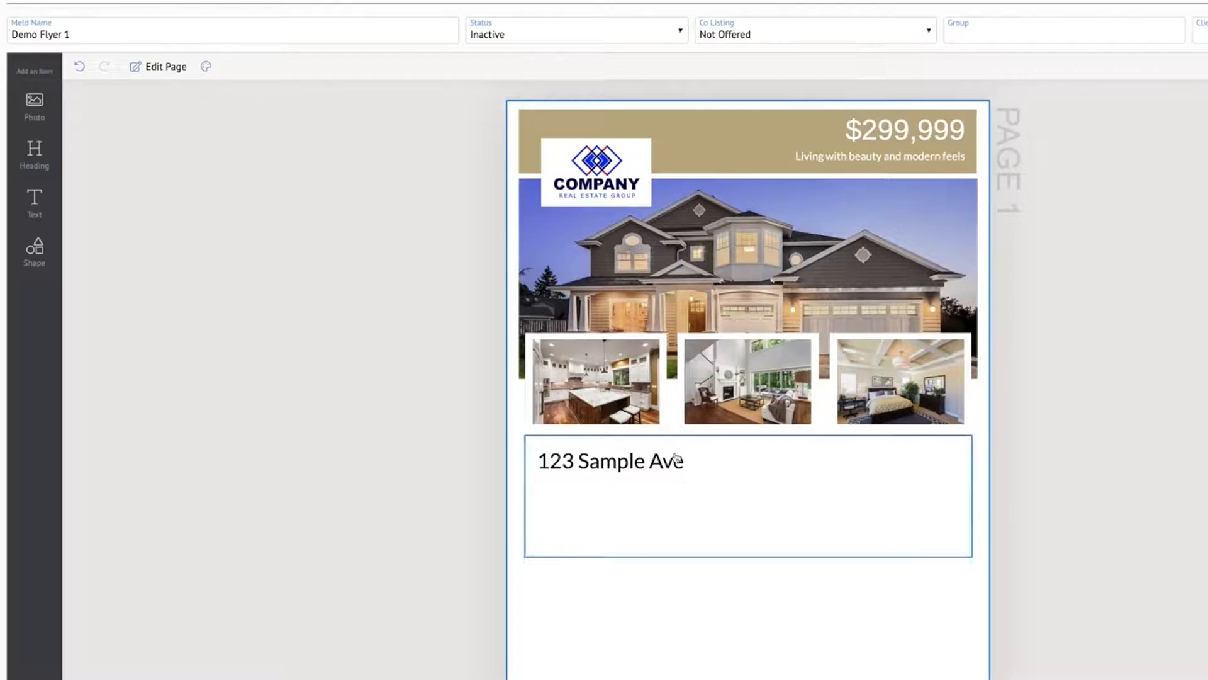
Center the Address field horizontally within its text box below the framed photos
{"action": "left_click", "coordinate": [650, 467]}
{"action": "left_click", "coordinate": [595, 464]}
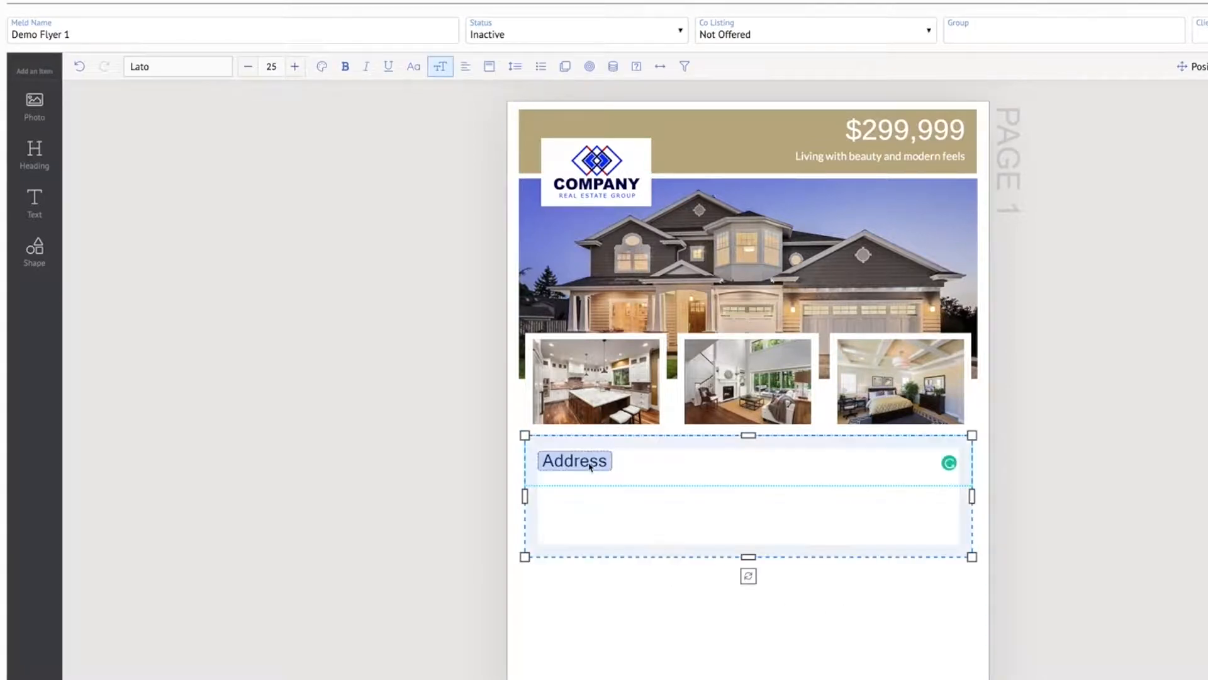
{"action": "left_click", "coordinate": [466, 68]}
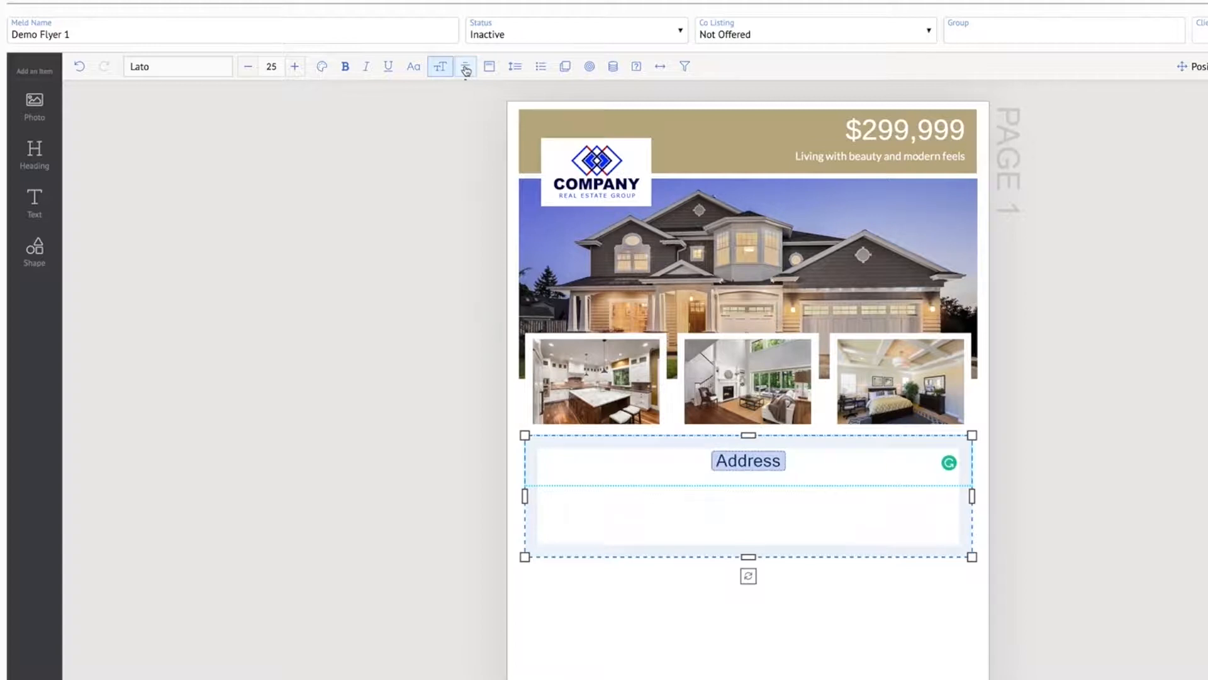
{"action": "left_click", "coordinate": [1163, 486]}
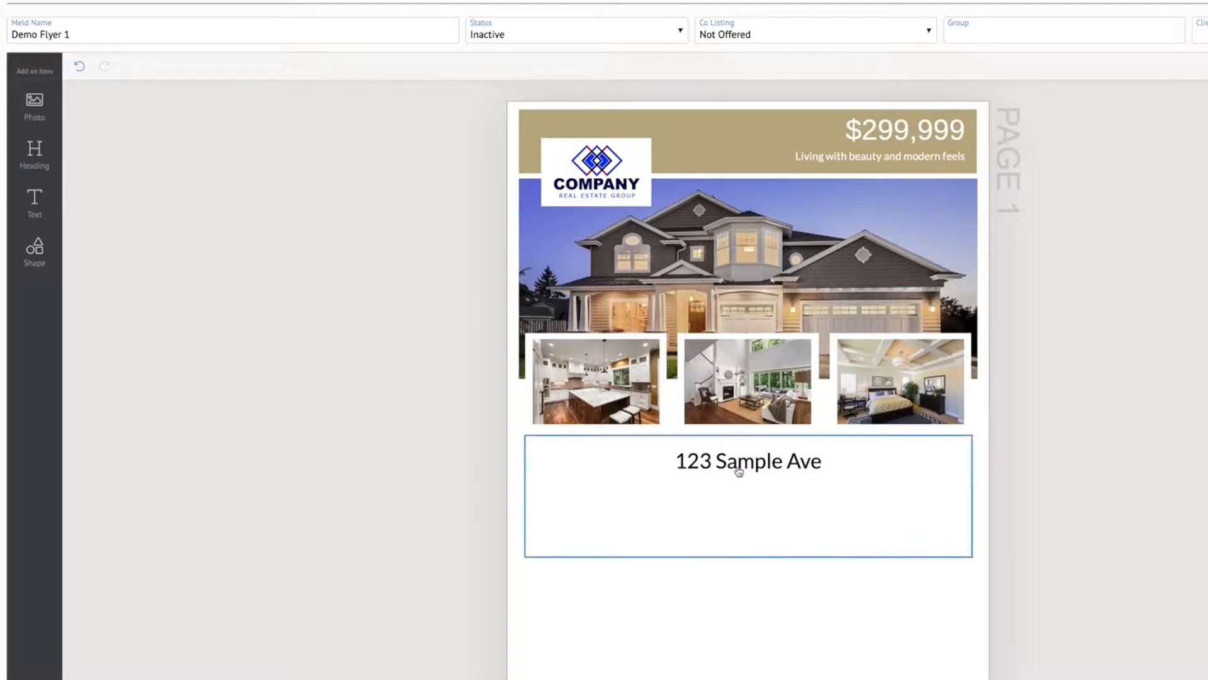
Enlarge the Address field's font size to 45
{"action": "left_click", "coordinate": [738, 471]}
{"action": "left_click", "coordinate": [729, 469]}
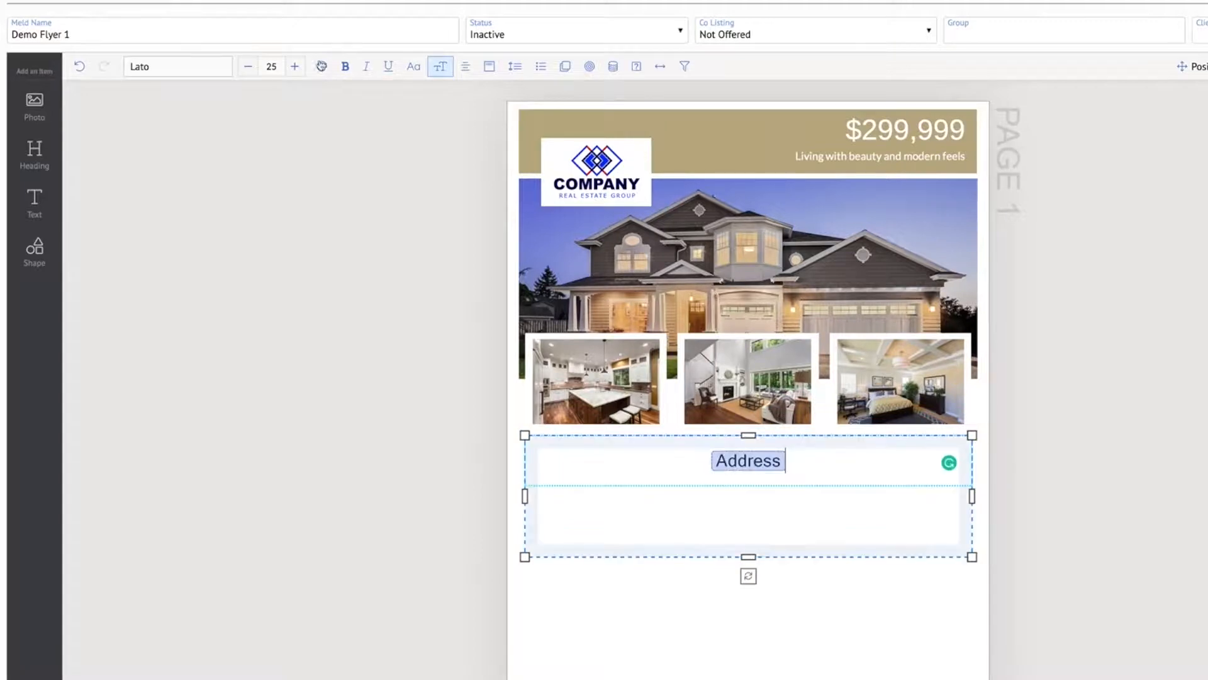
{"action": "left_click", "coordinate": [296, 67]}
{"action": "left_click", "coordinate": [295, 67]}
{"action": "left_click", "coordinate": [296, 67]}
{"action": "left_click", "coordinate": [295, 66]}
{"action": "left_click", "coordinate": [295, 66]}
{"action": "left_click", "coordinate": [296, 67]}
{"action": "left_click", "coordinate": [295, 67]}
{"action": "left_click", "coordinate": [295, 67]}
{"action": "left_click", "coordinate": [295, 67]}
{"action": "left_click", "coordinate": [296, 66]}
{"action": "left_click", "coordinate": [295, 67]}
{"action": "left_click", "coordinate": [295, 66]}
{"action": "left_click", "coordinate": [295, 67]}
{"action": "left_click", "coordinate": [1170, 401]}
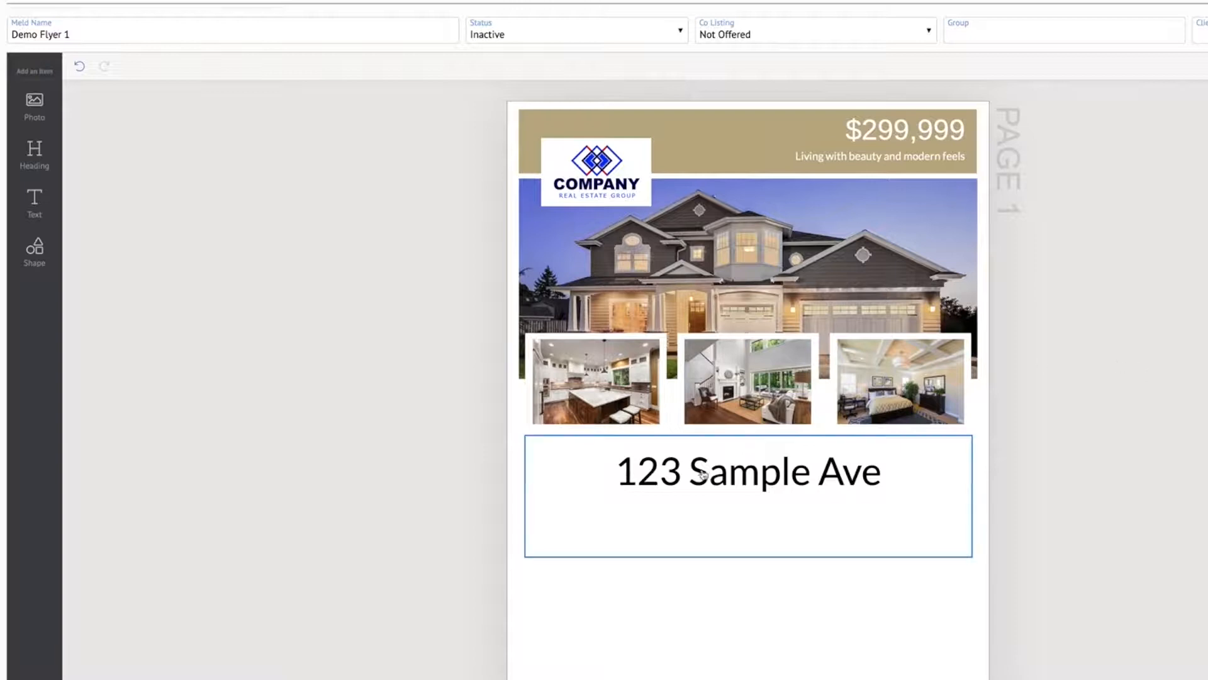
Try the Archivo font on the Address field and view it on the flyer
{"action": "left_click", "coordinate": [764, 480]}
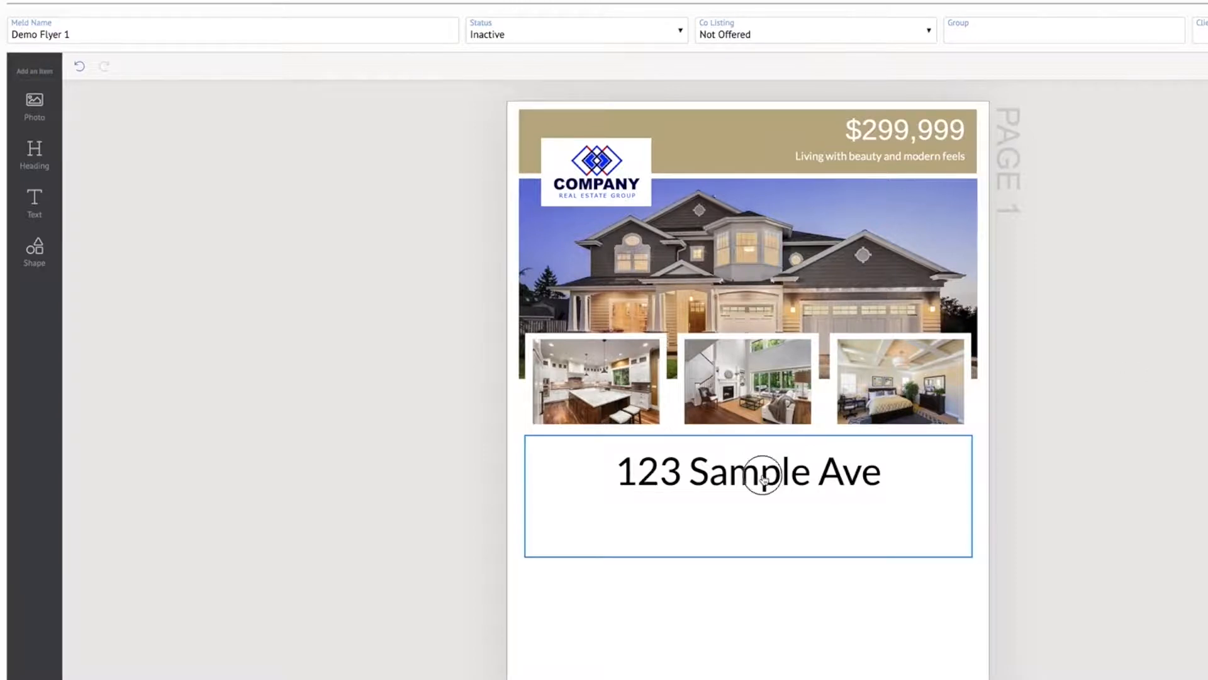
{"action": "left_click", "coordinate": [721, 480]}
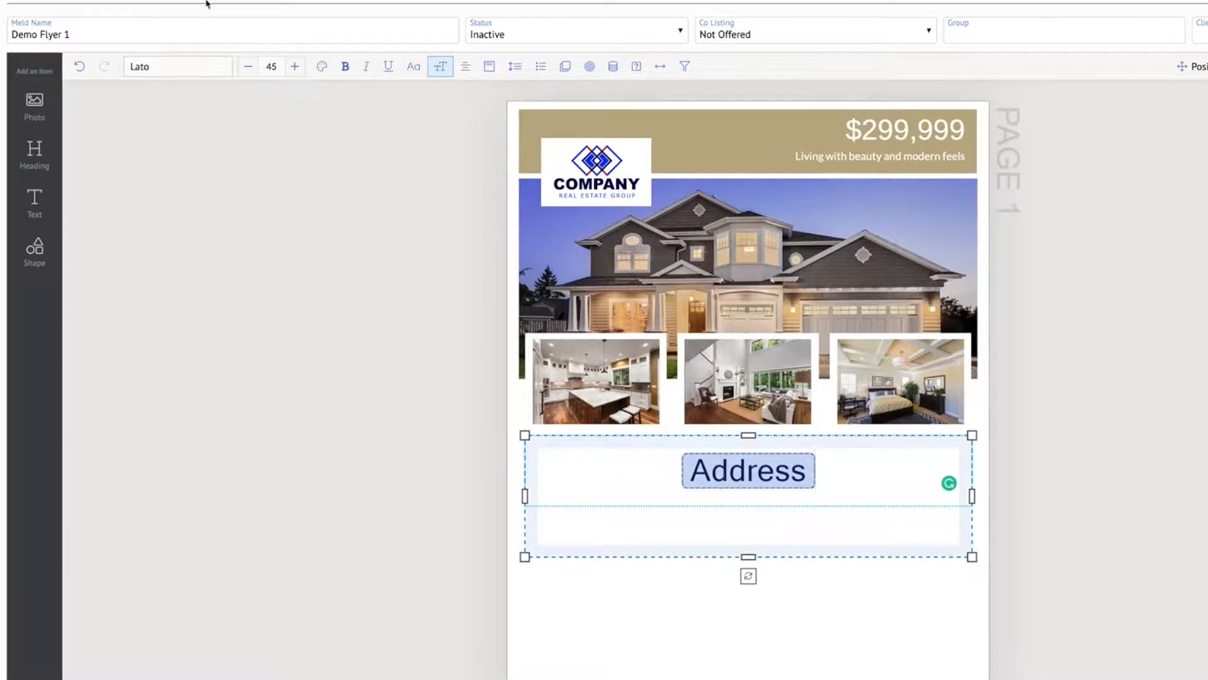
{"action": "left_click", "coordinate": [183, 68]}
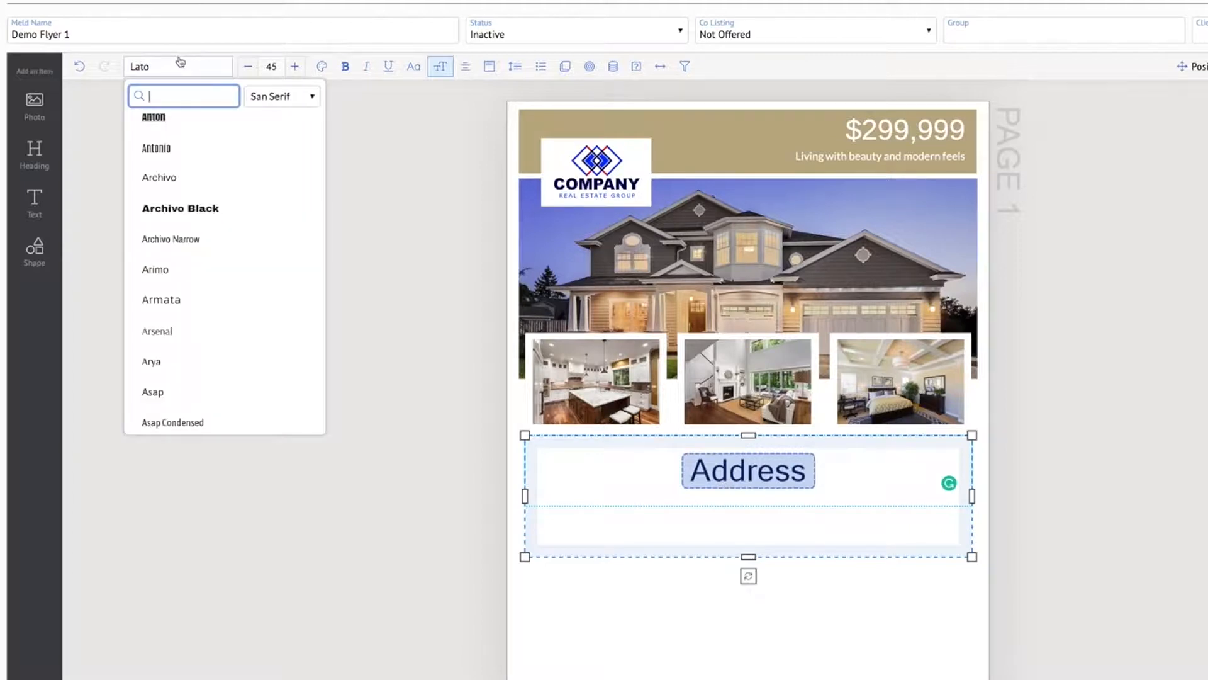
{"action": "left_click", "coordinate": [203, 182]}
{"action": "left_click", "coordinate": [1128, 553]}
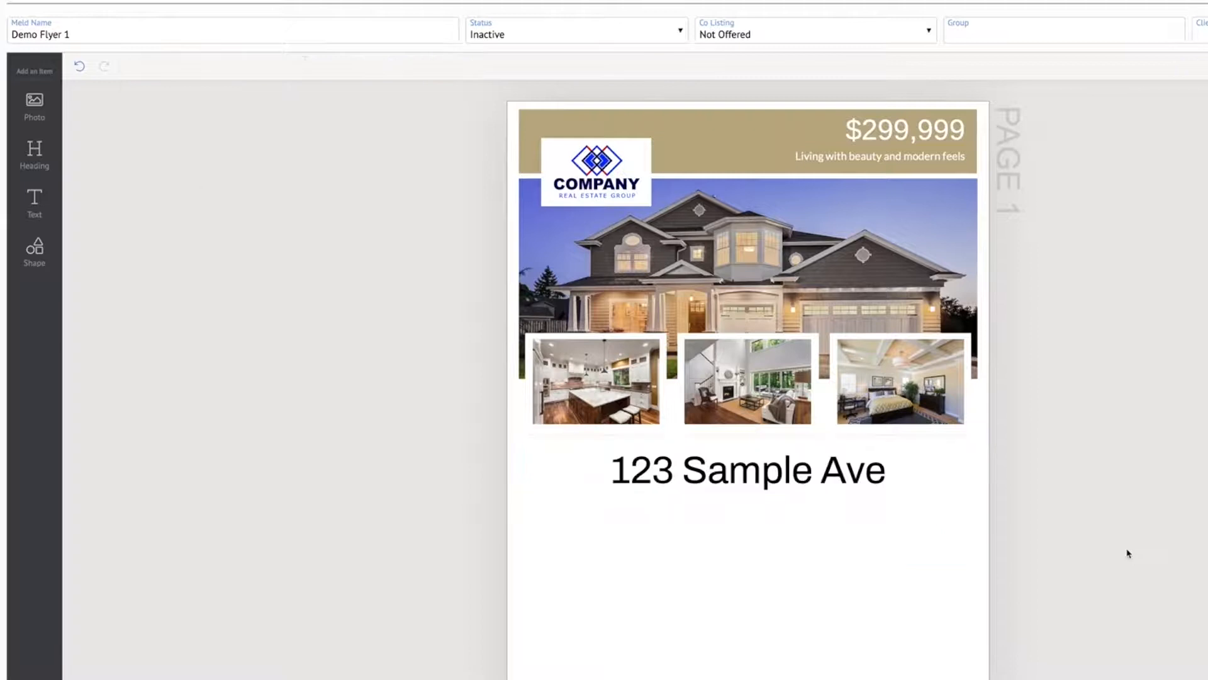
Try the Lekton sans serif font on the Address field and view it on the flyer
{"action": "left_click", "coordinate": [696, 460]}
{"action": "double_click", "coordinate": [708, 473]}
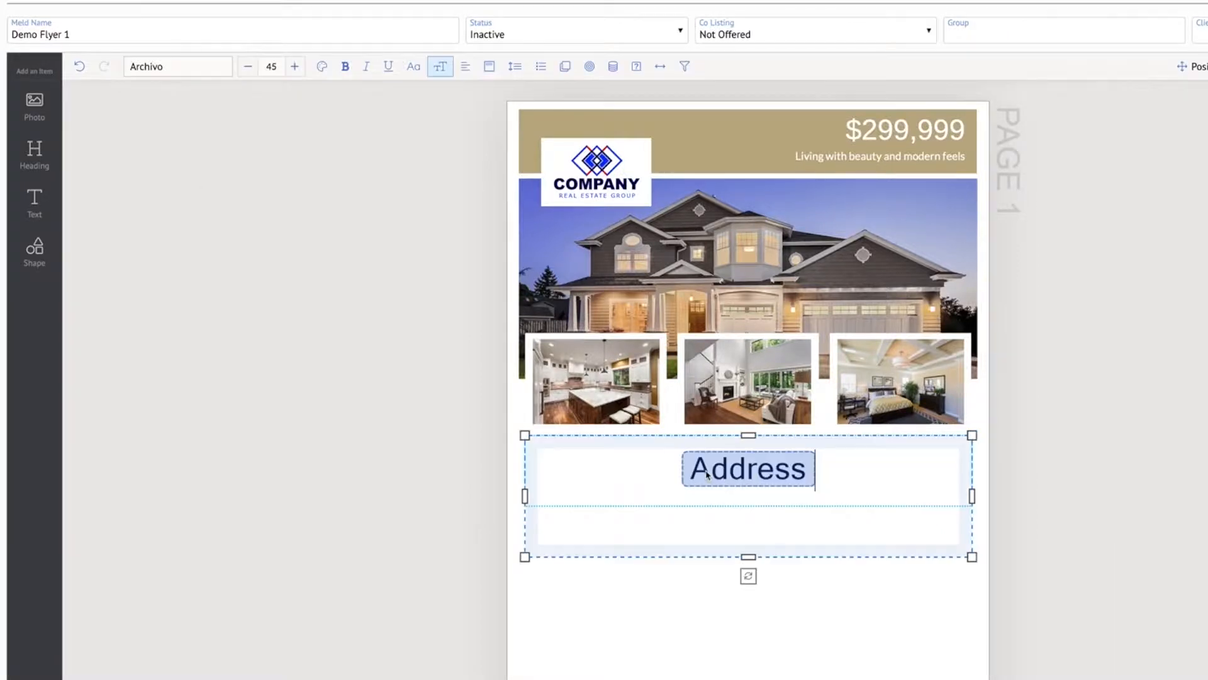
{"action": "left_click", "coordinate": [168, 69]}
{"action": "scroll", "coordinate": [219, 195], "scroll_direction": "down", "scroll_amount": 2}
{"action": "scroll", "coordinate": [220, 195], "scroll_direction": "down", "scroll_amount": 6}
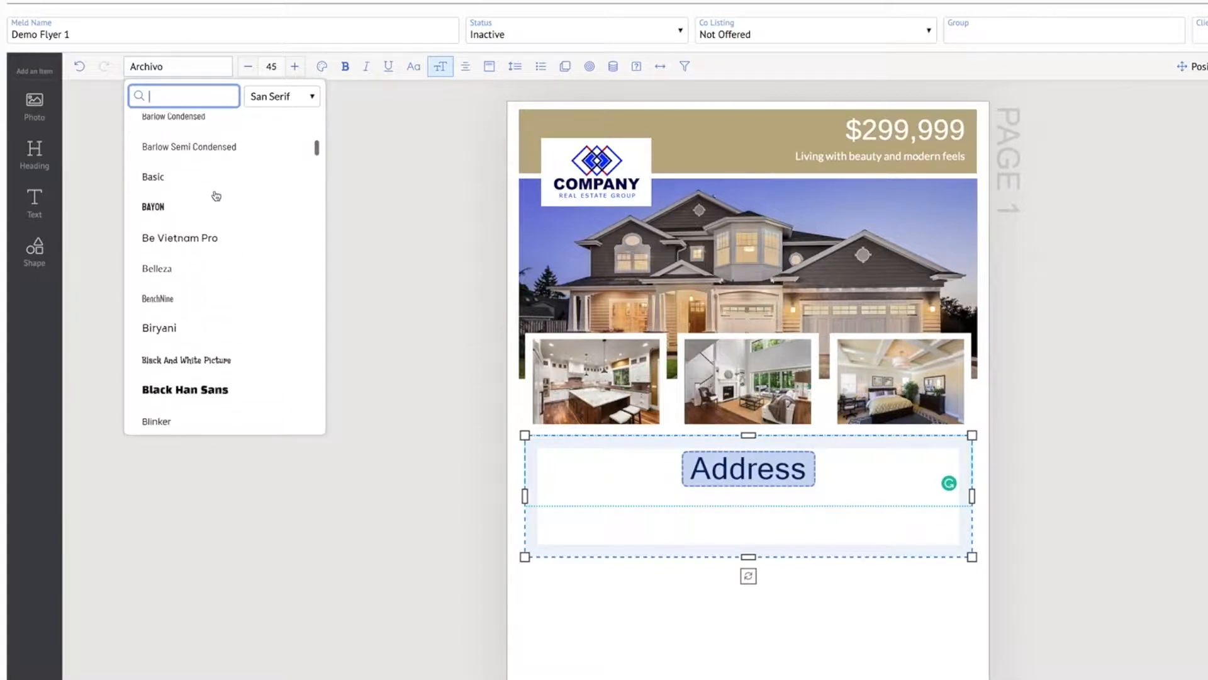
{"action": "scroll", "coordinate": [216, 196], "scroll_direction": "down", "scroll_amount": 8}
{"action": "scroll", "coordinate": [216, 195], "scroll_direction": "down", "scroll_amount": 6}
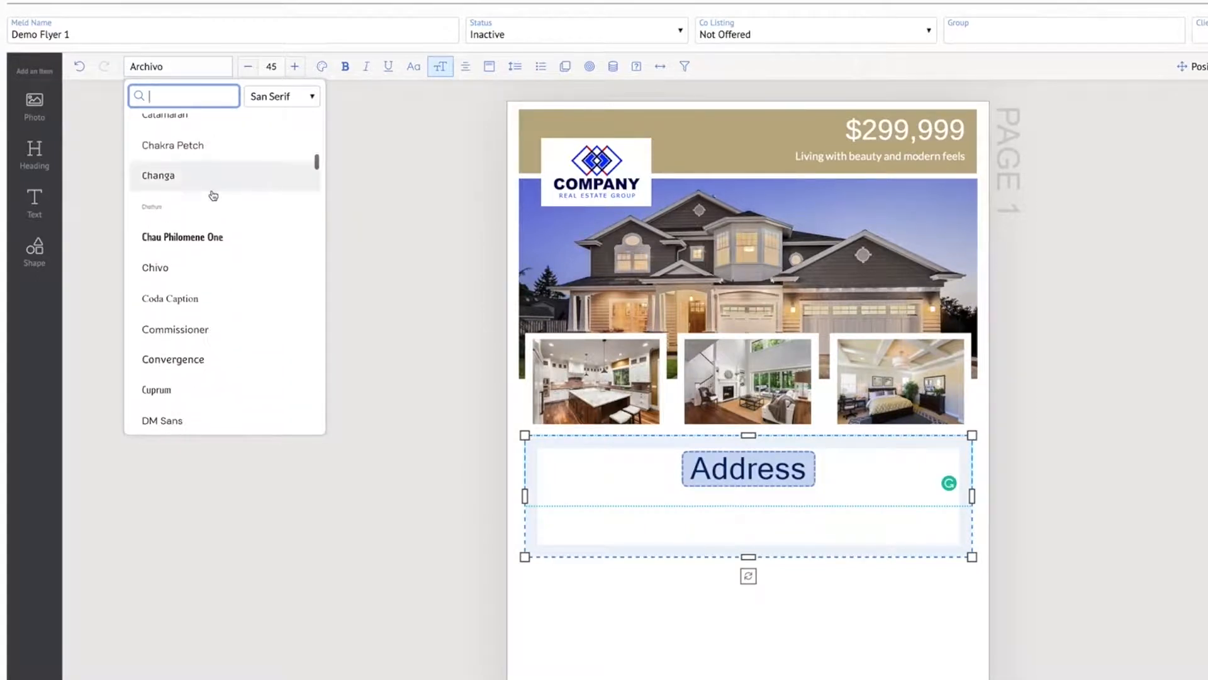
{"action": "scroll", "coordinate": [213, 196], "scroll_direction": "down", "scroll_amount": 7}
{"action": "scroll", "coordinate": [213, 196], "scroll_direction": "down", "scroll_amount": 4}
{"action": "scroll", "coordinate": [213, 196], "scroll_direction": "down", "scroll_amount": 2}
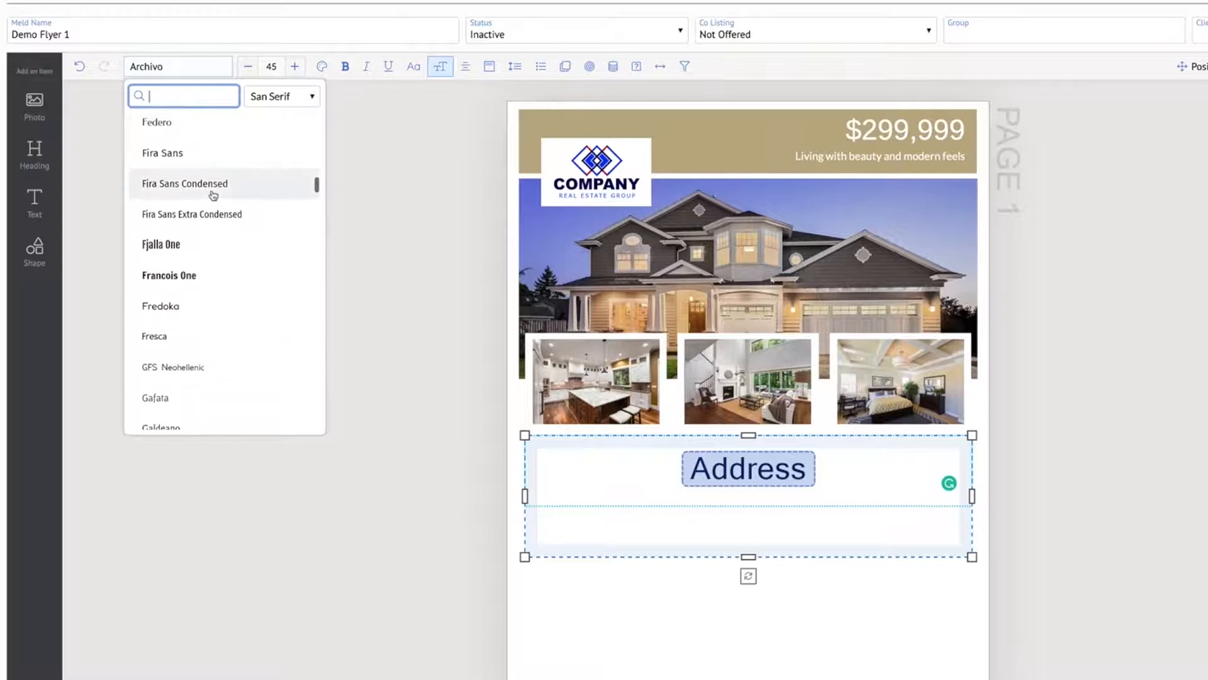
{"action": "scroll", "coordinate": [213, 196], "scroll_direction": "down", "scroll_amount": 15}
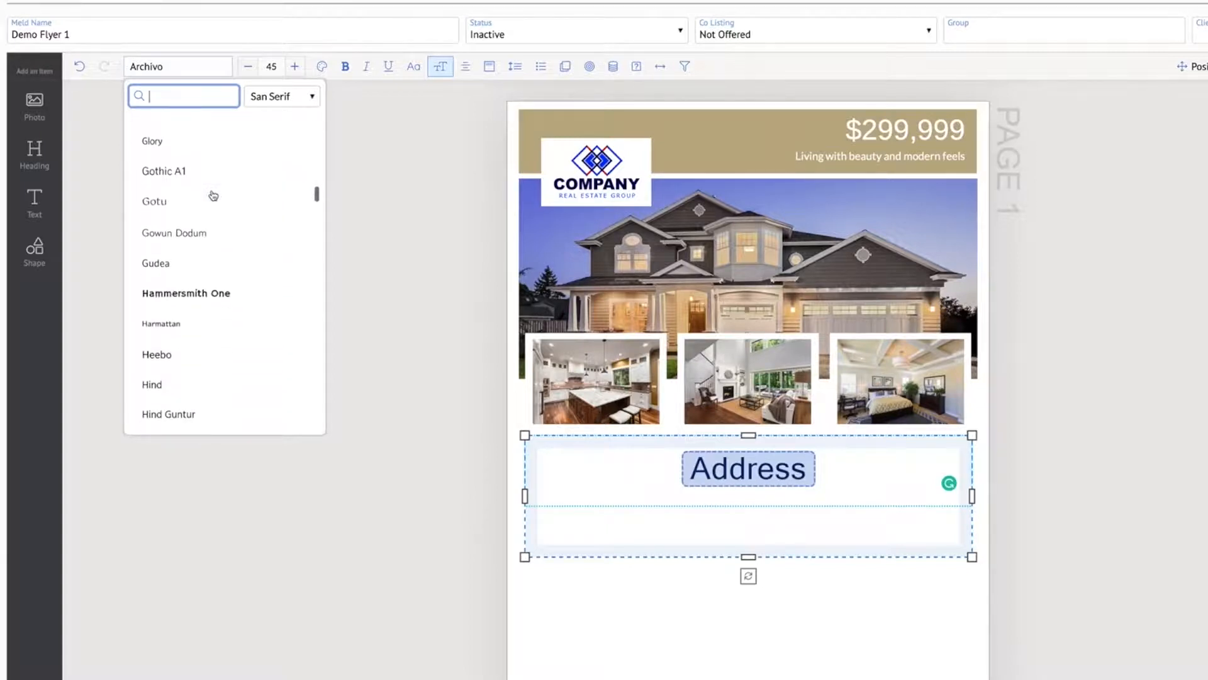
{"action": "scroll", "coordinate": [214, 195], "scroll_direction": "down", "scroll_amount": 10}
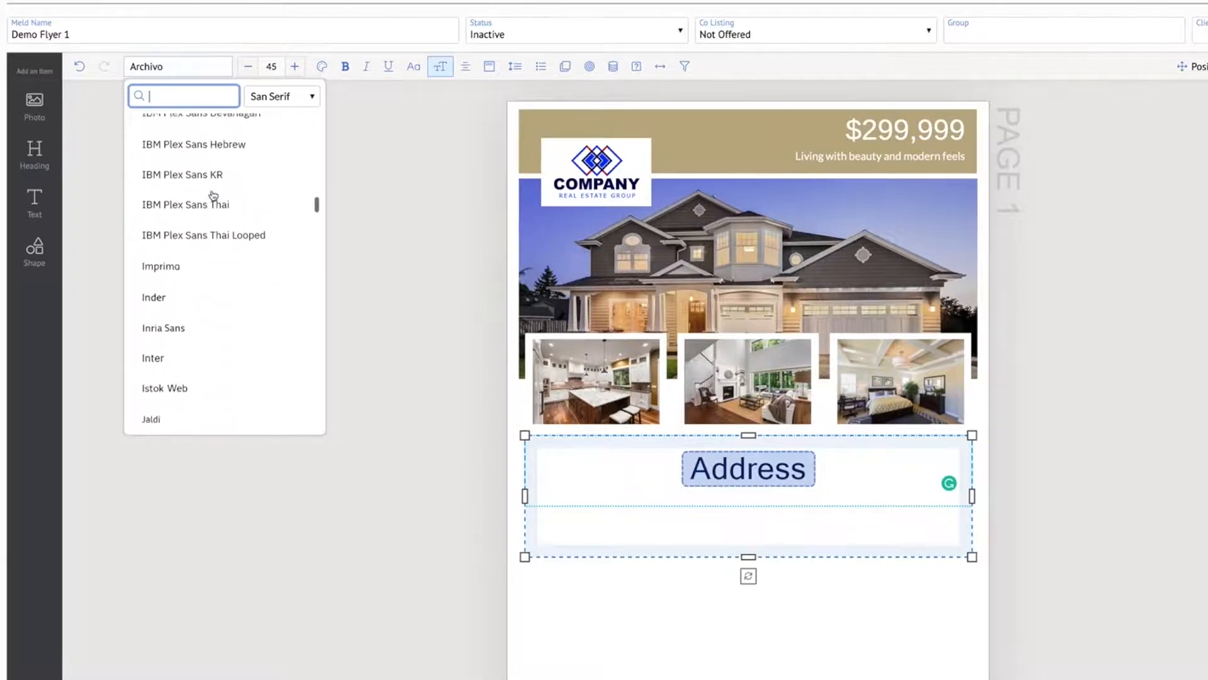
{"action": "scroll", "coordinate": [214, 196], "scroll_direction": "down", "scroll_amount": 4}
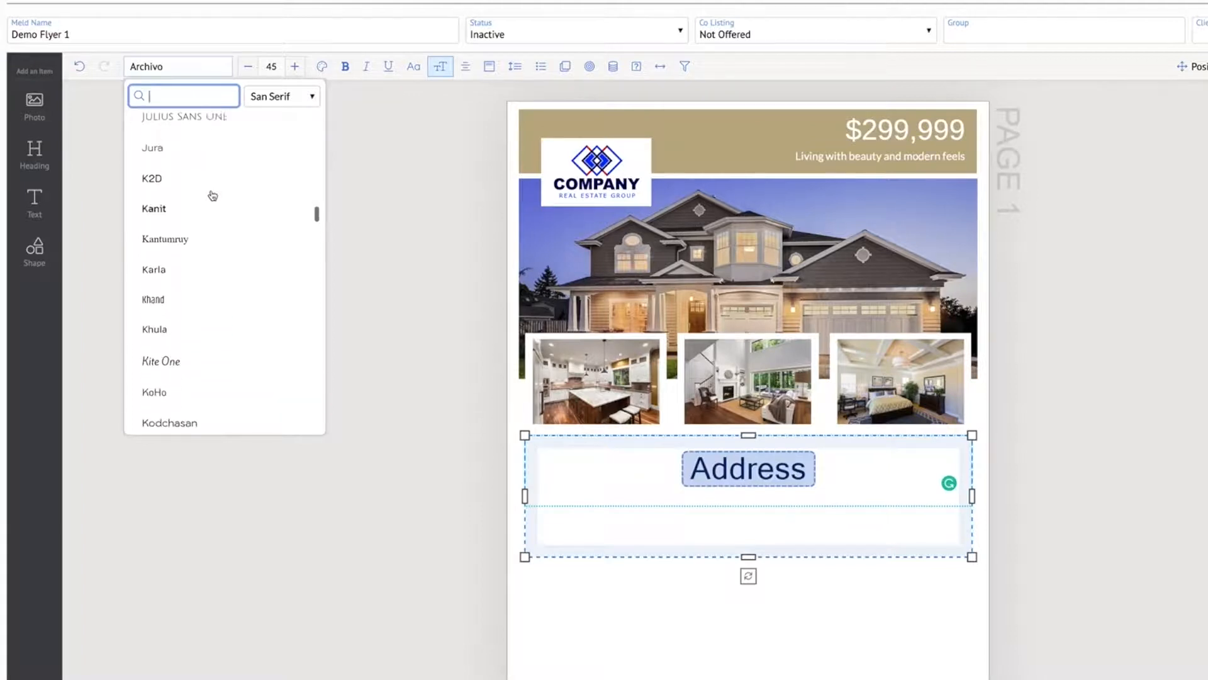
{"action": "scroll", "coordinate": [213, 196], "scroll_direction": "down", "scroll_amount": 10}
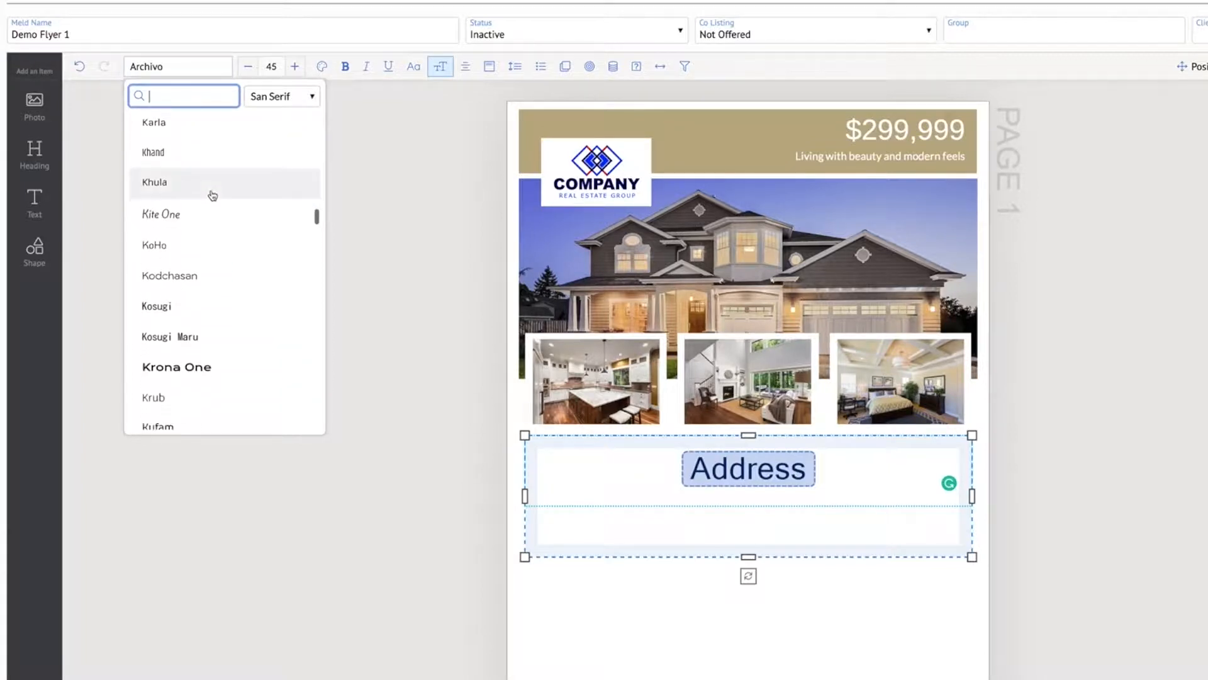
{"action": "scroll", "coordinate": [213, 195], "scroll_direction": "down", "scroll_amount": 7}
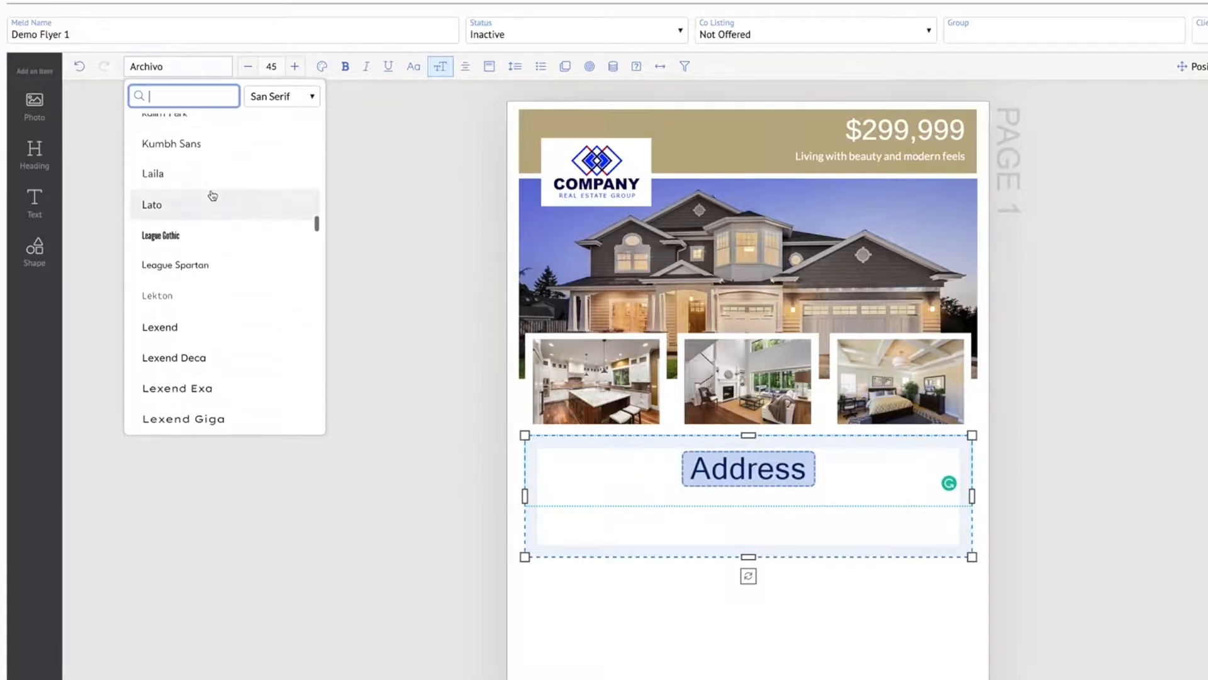
{"action": "scroll", "coordinate": [213, 195], "scroll_direction": "down", "scroll_amount": 1}
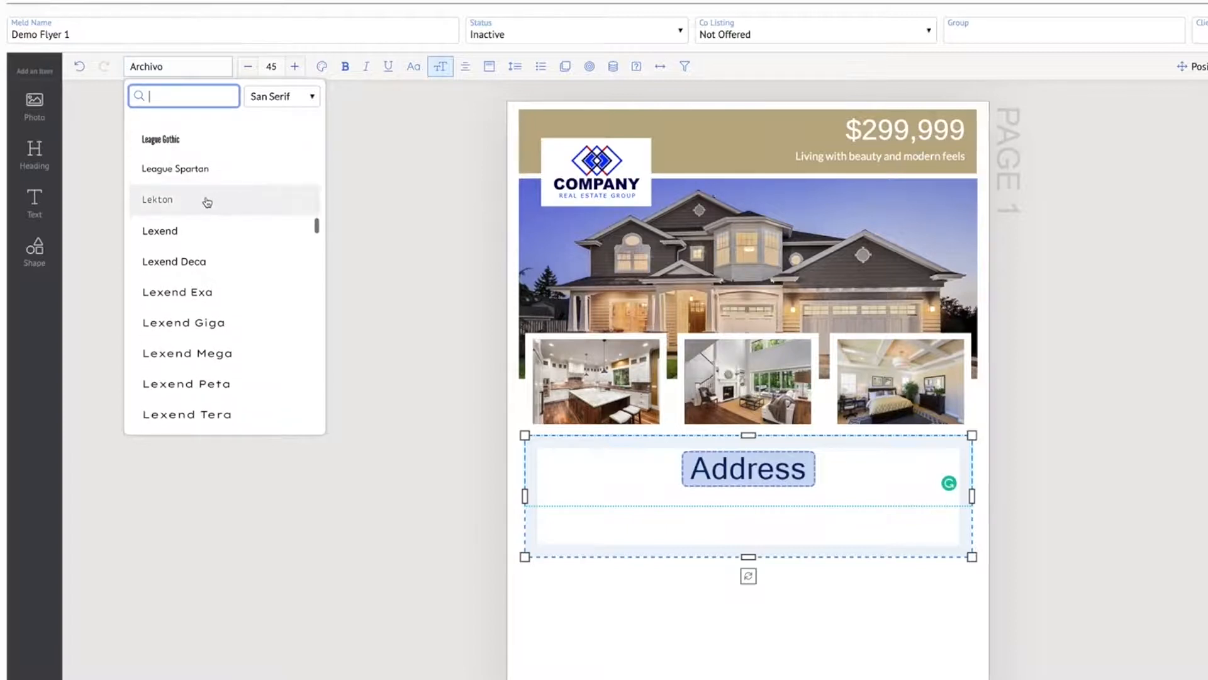
{"action": "left_click", "coordinate": [237, 208]}
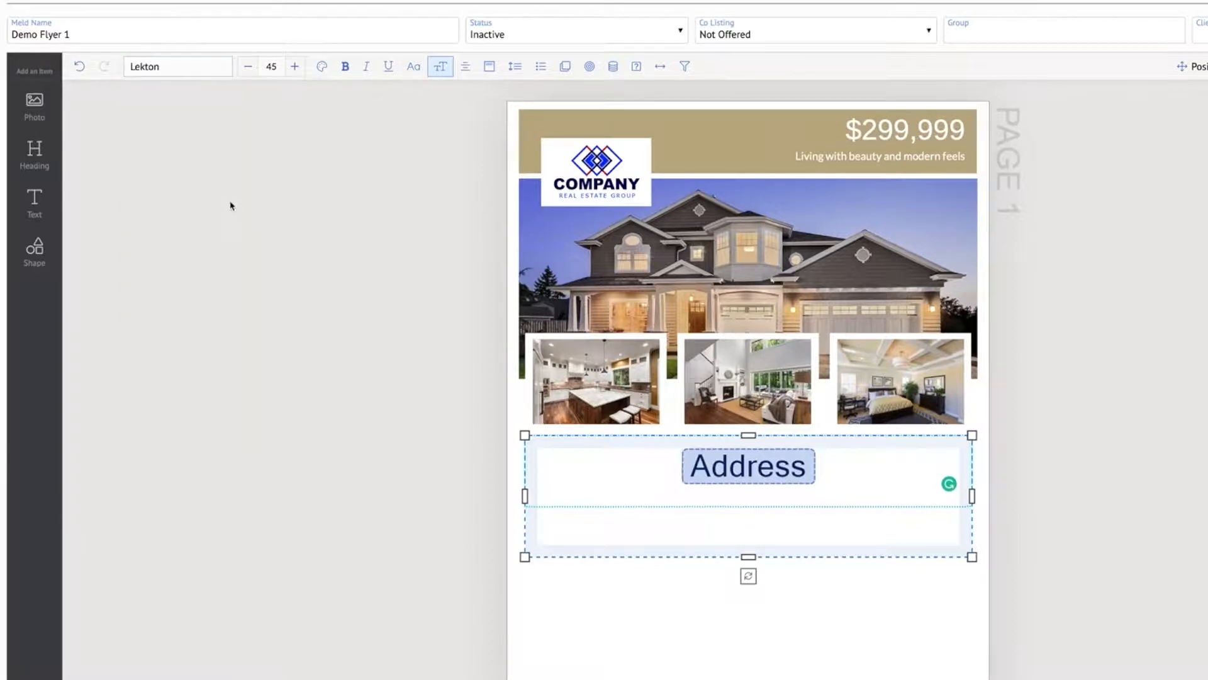
{"action": "left_click", "coordinate": [1175, 518]}
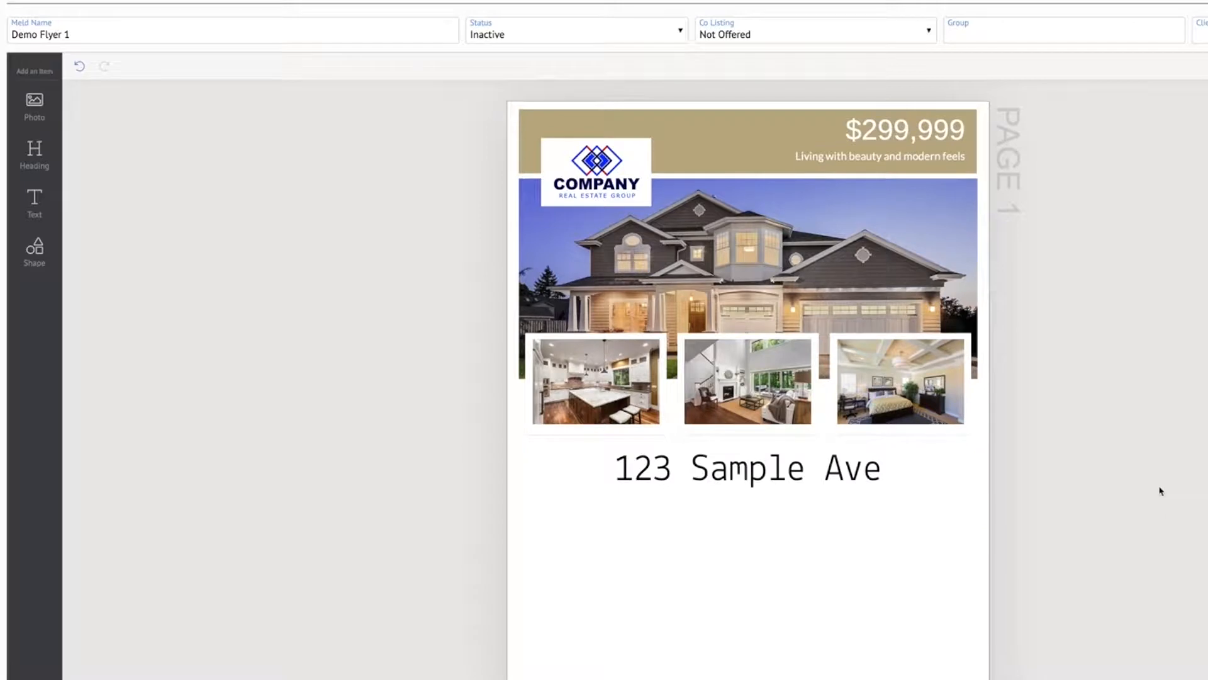
Change the Address field's font to News Cycle
{"action": "left_click", "coordinate": [730, 469]}
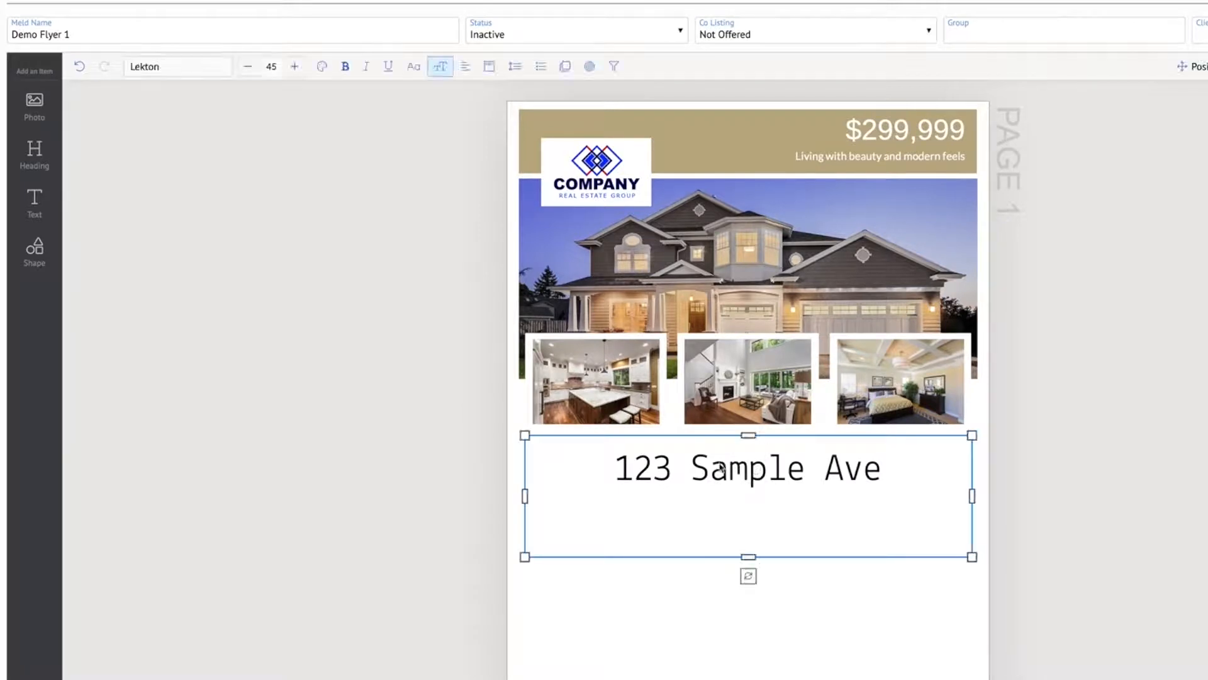
{"action": "left_click", "coordinate": [781, 477]}
{"action": "left_click", "coordinate": [151, 66]}
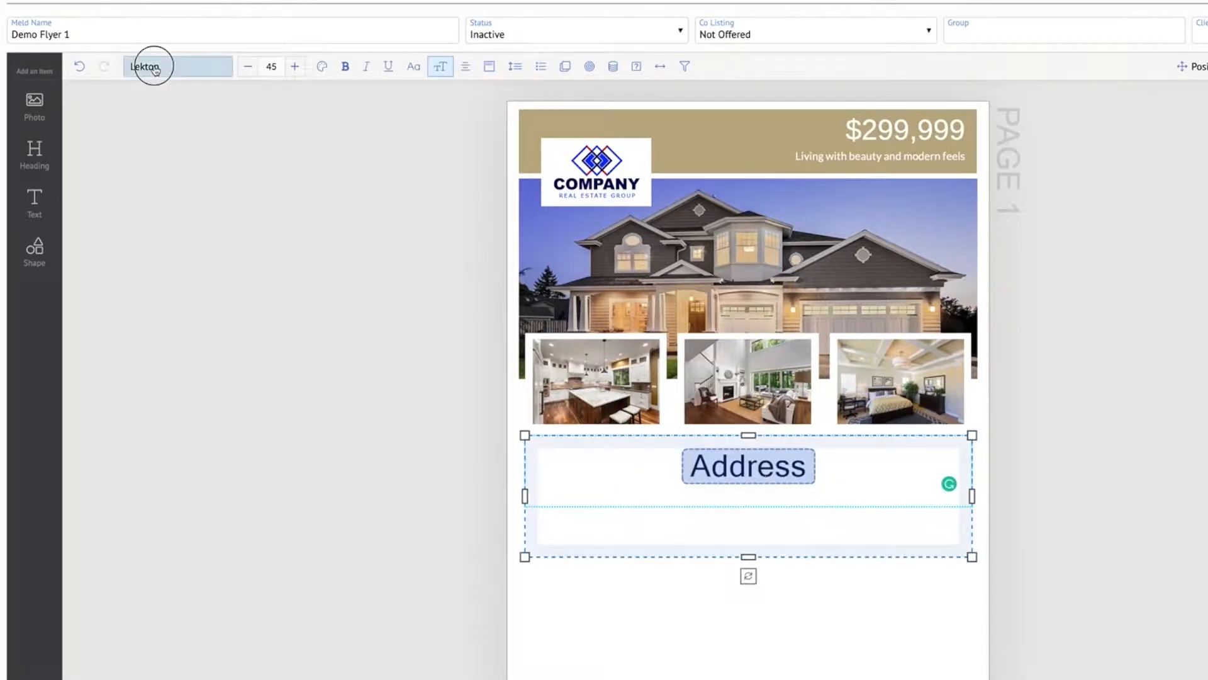
{"action": "scroll", "coordinate": [179, 176], "scroll_direction": "down", "scroll_amount": 10}
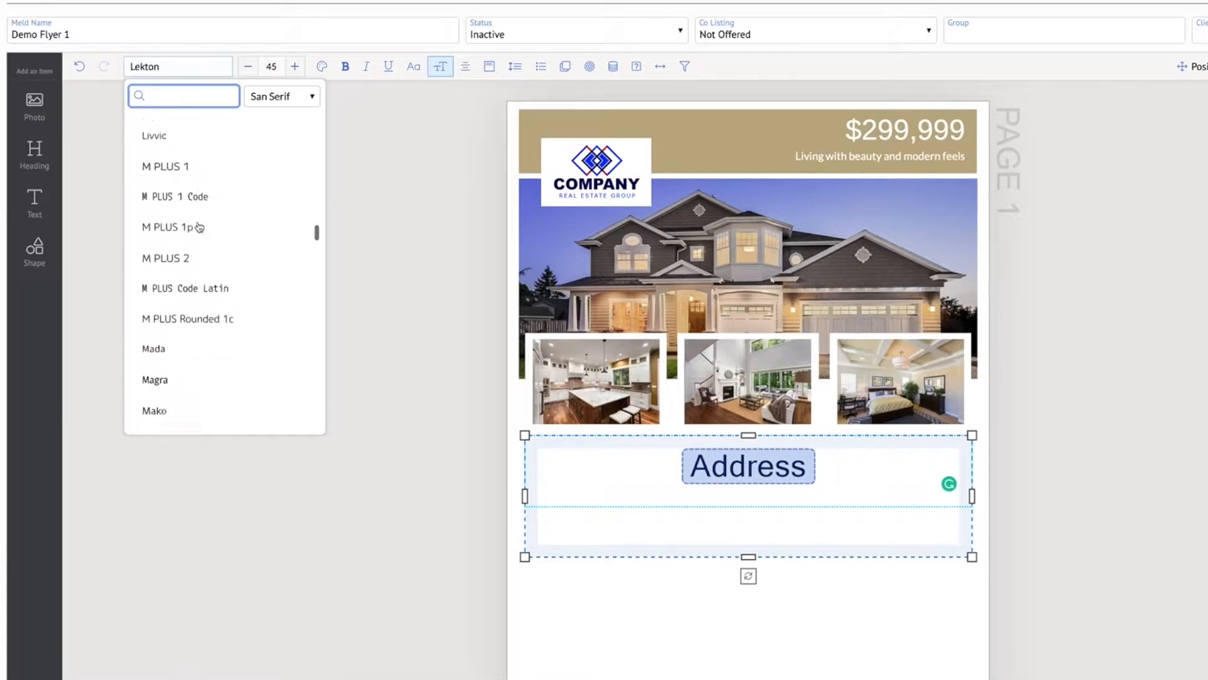
{"action": "scroll", "coordinate": [199, 227], "scroll_direction": "down", "scroll_amount": 15}
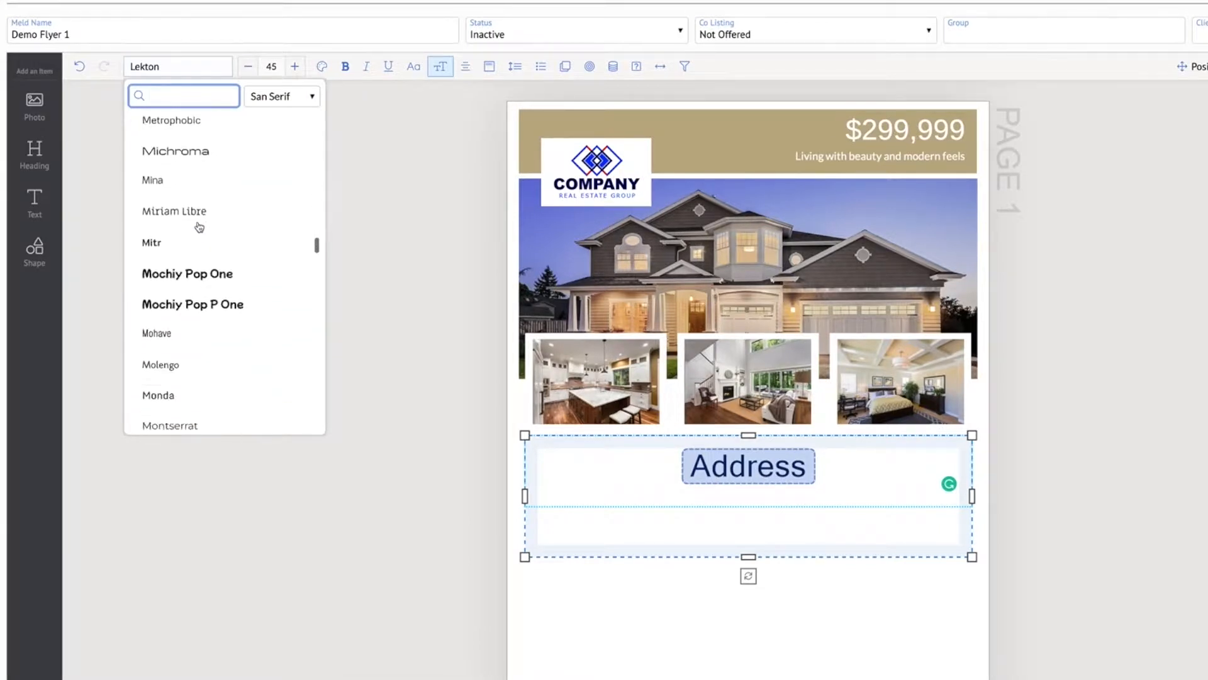
{"action": "scroll", "coordinate": [198, 227], "scroll_direction": "down", "scroll_amount": 18}
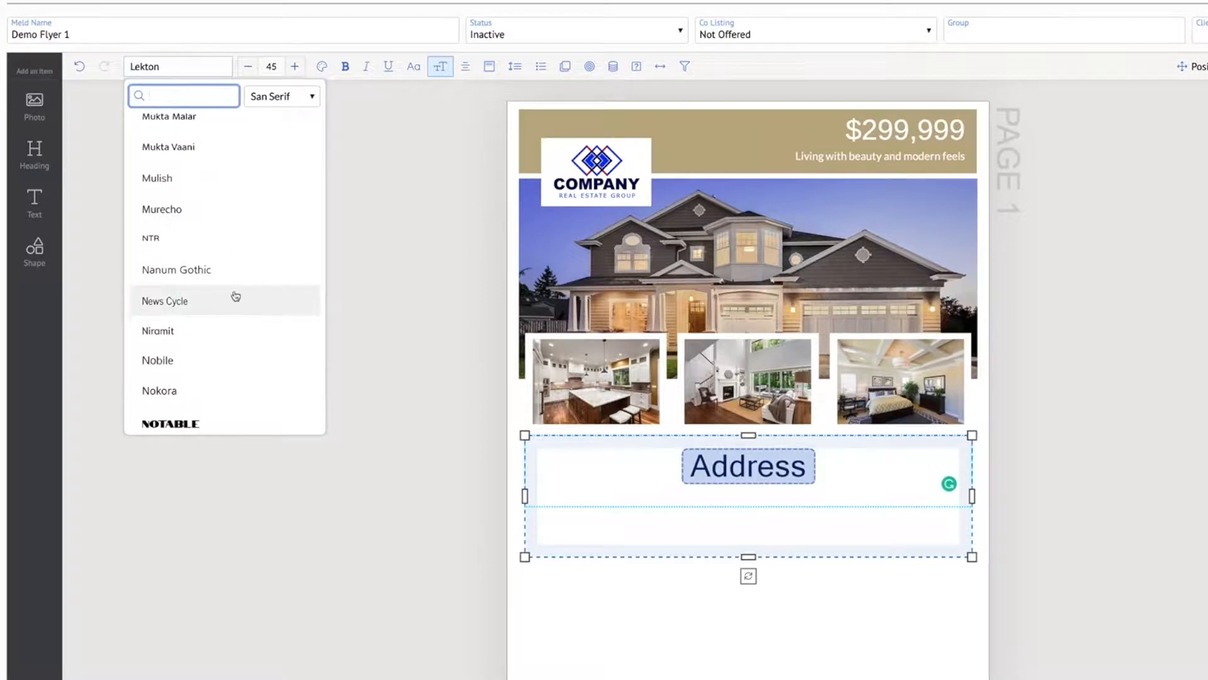
{"action": "left_click", "coordinate": [204, 303]}
{"action": "left_click", "coordinate": [1052, 485]}
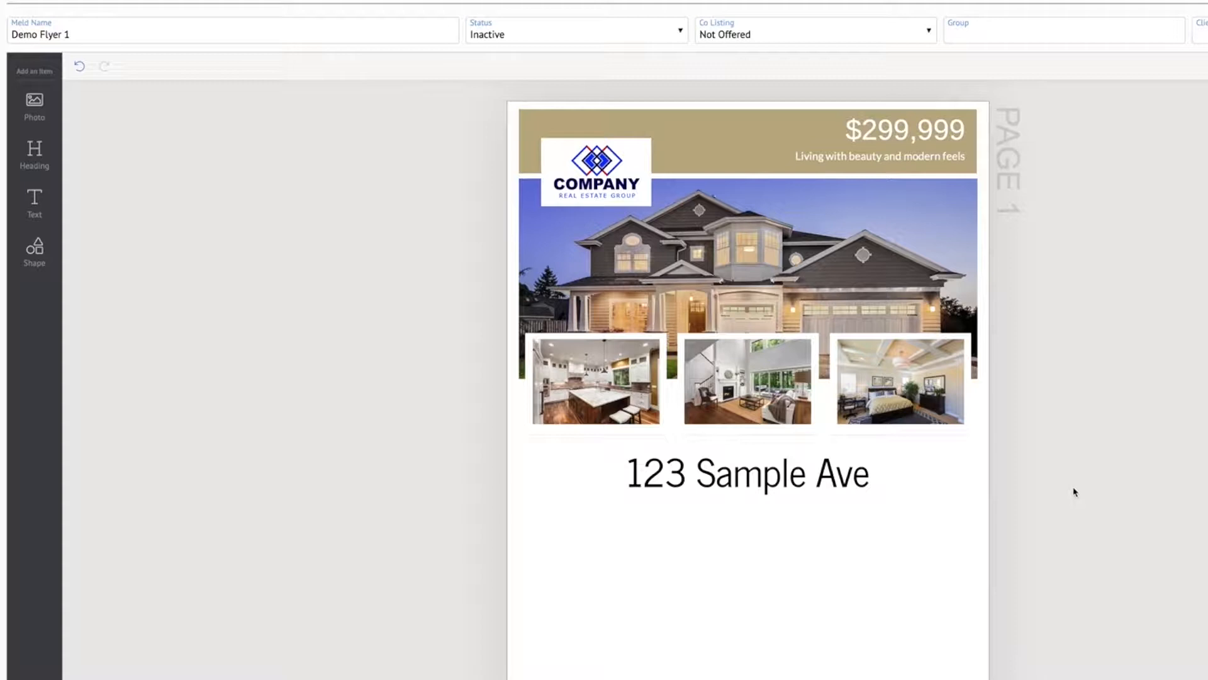
Shorten the address text box from its lower edge so it fits closely around the single line of text
{"action": "scroll", "coordinate": [602, 259], "scroll_direction": "down", "scroll_amount": 2}
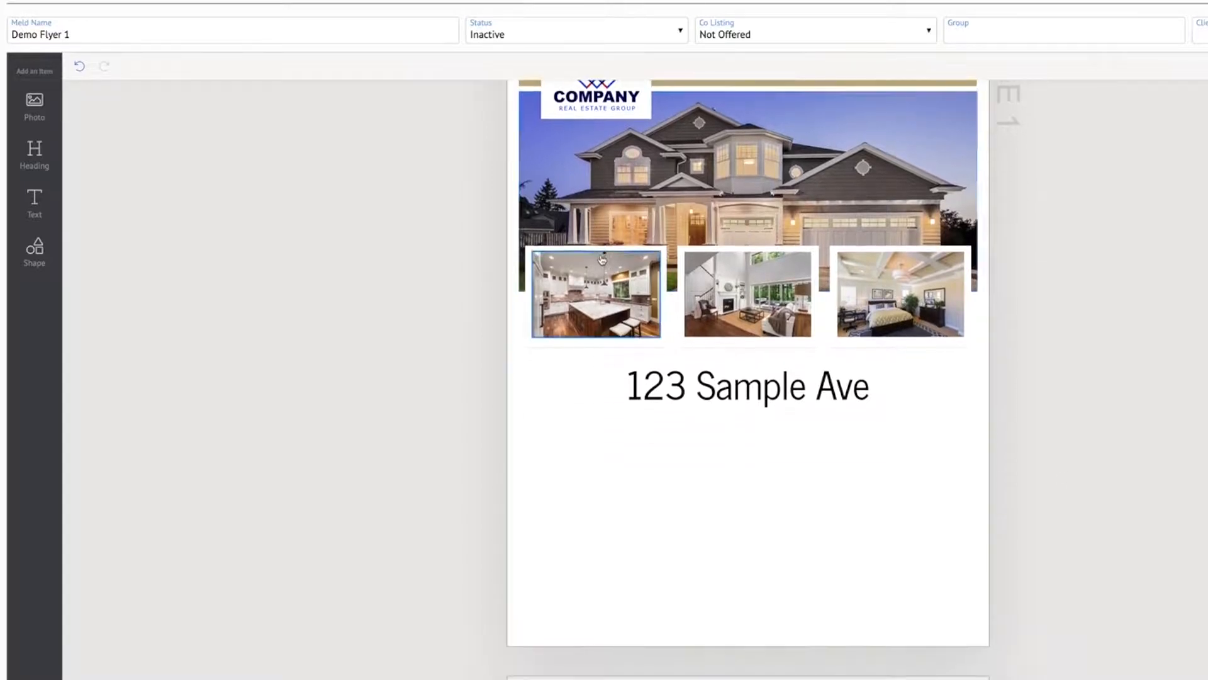
{"action": "left_click", "coordinate": [777, 387]}
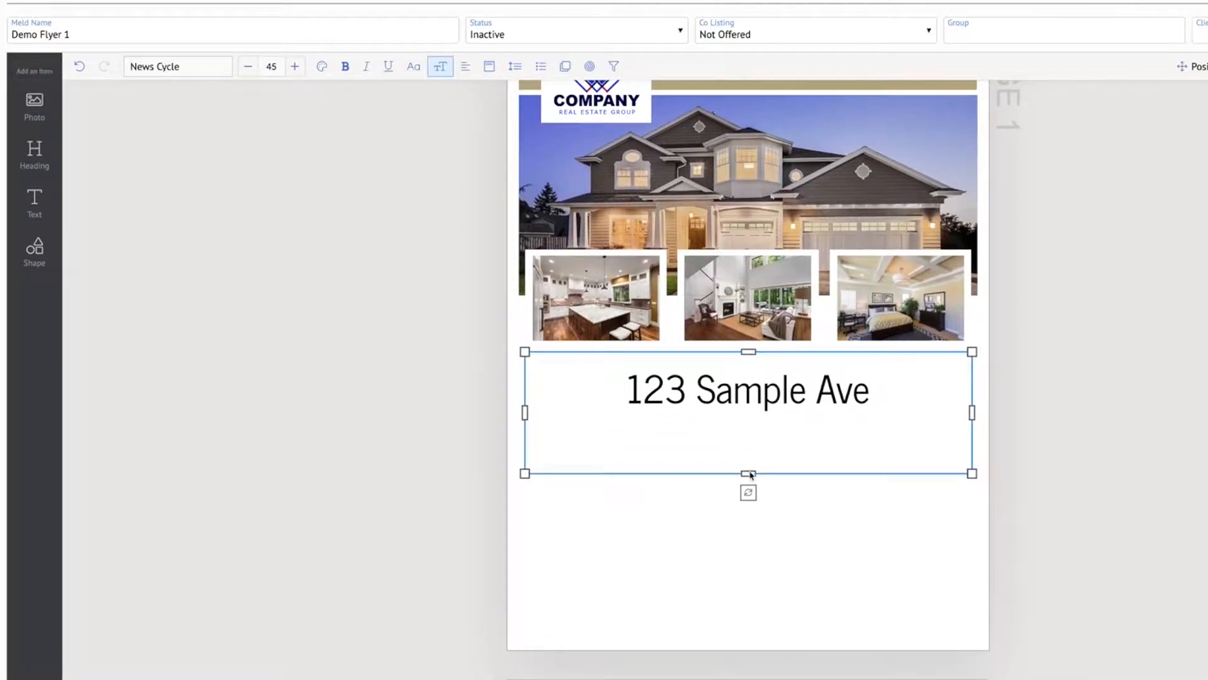
{"action": "left_click_drag", "start_coordinate": [750, 473], "coordinate": [748, 428]}
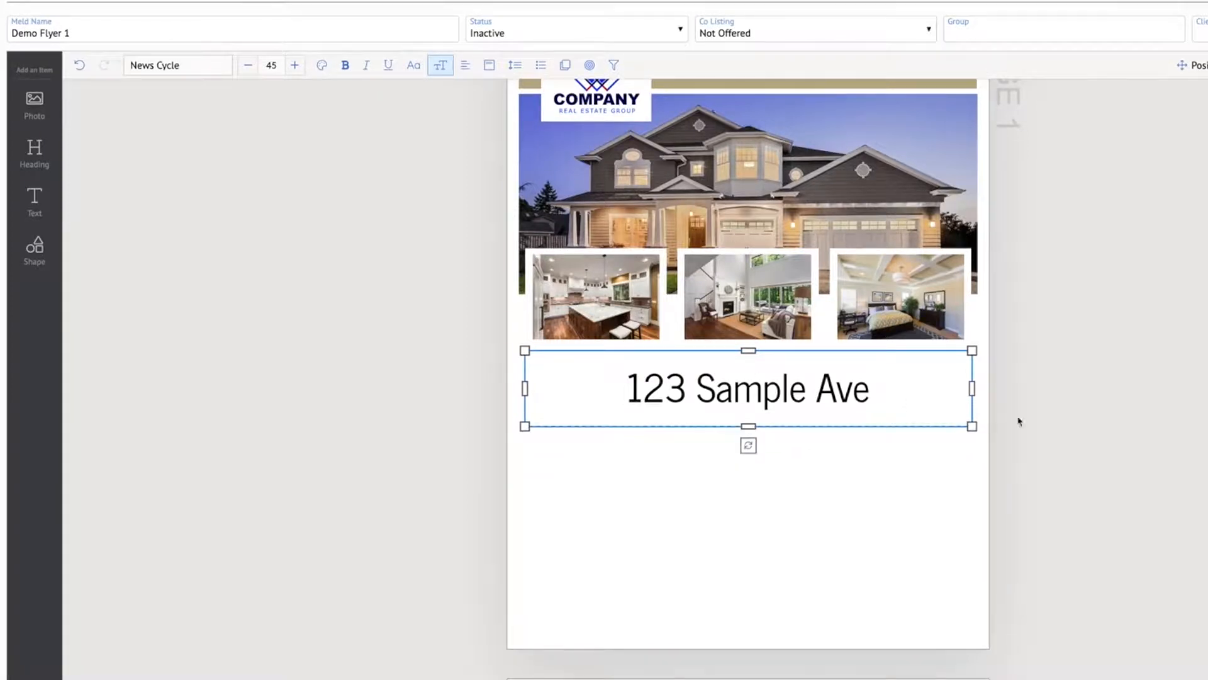
{"action": "left_click", "coordinate": [1128, 422]}
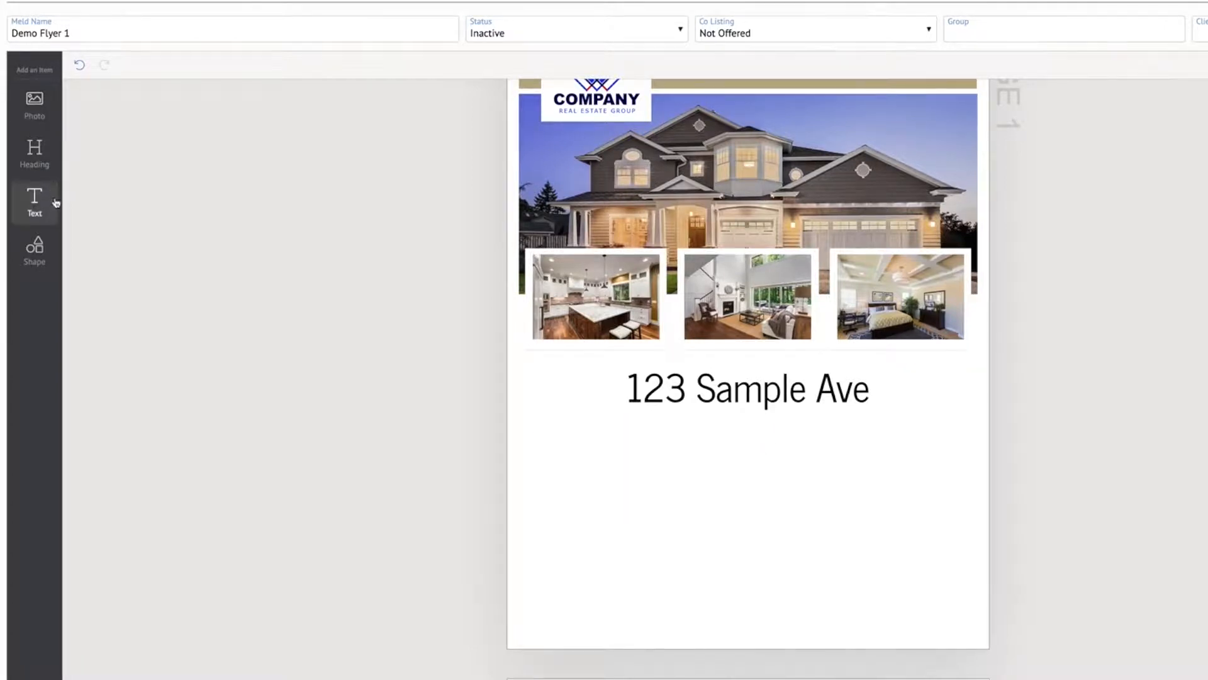
Add a text box directly below the address and widen it on both sides to match the address box's width
{"action": "left_click", "coordinate": [36, 200]}
{"action": "left_click_drag", "start_coordinate": [734, 376], "coordinate": [735, 446]}
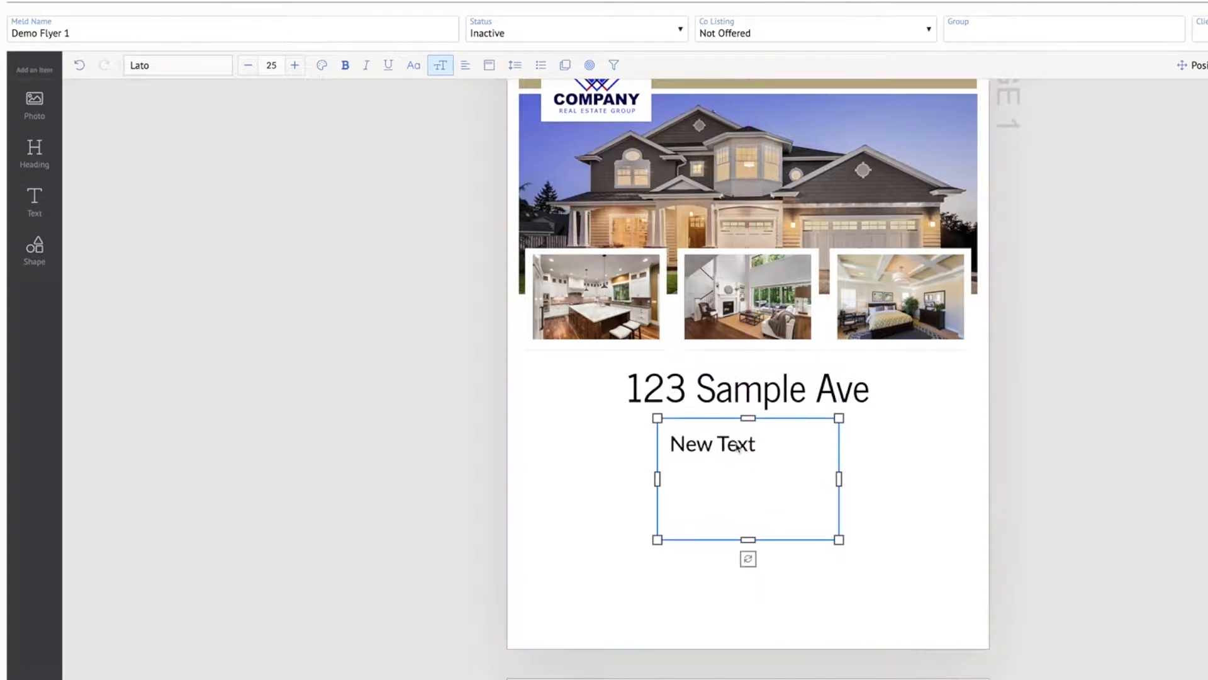
{"action": "left_click_drag", "start_coordinate": [657, 479], "coordinate": [525, 477]}
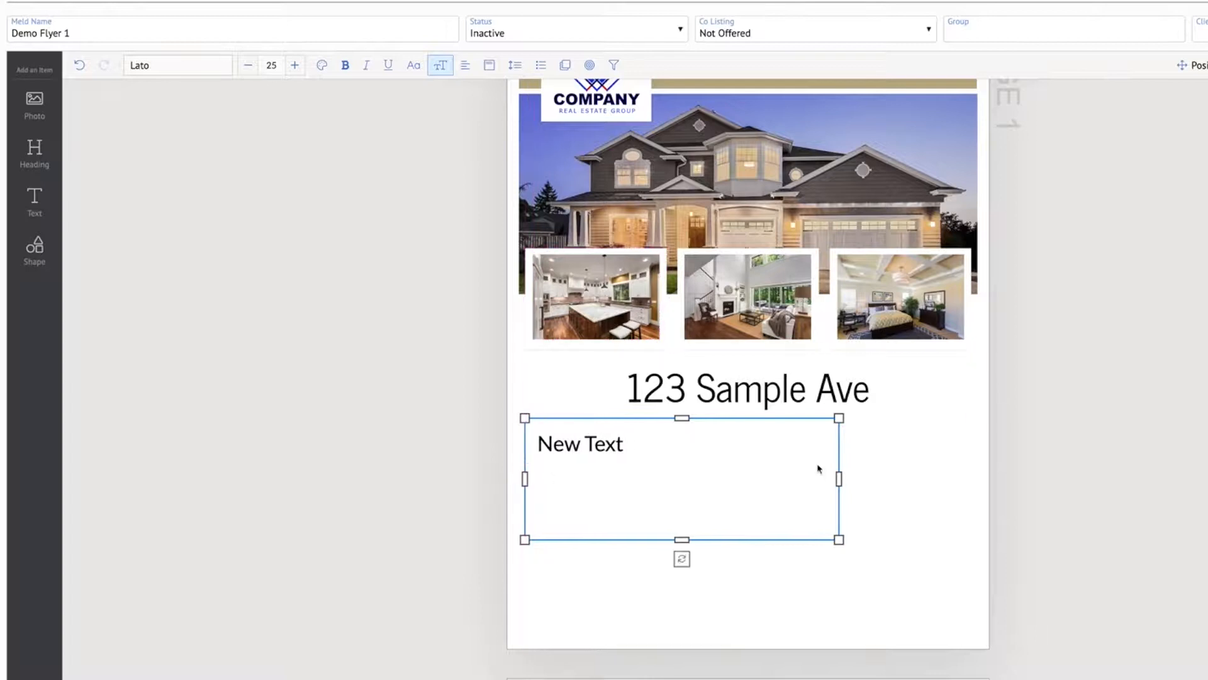
{"action": "left_click_drag", "start_coordinate": [840, 478], "coordinate": [972, 476]}
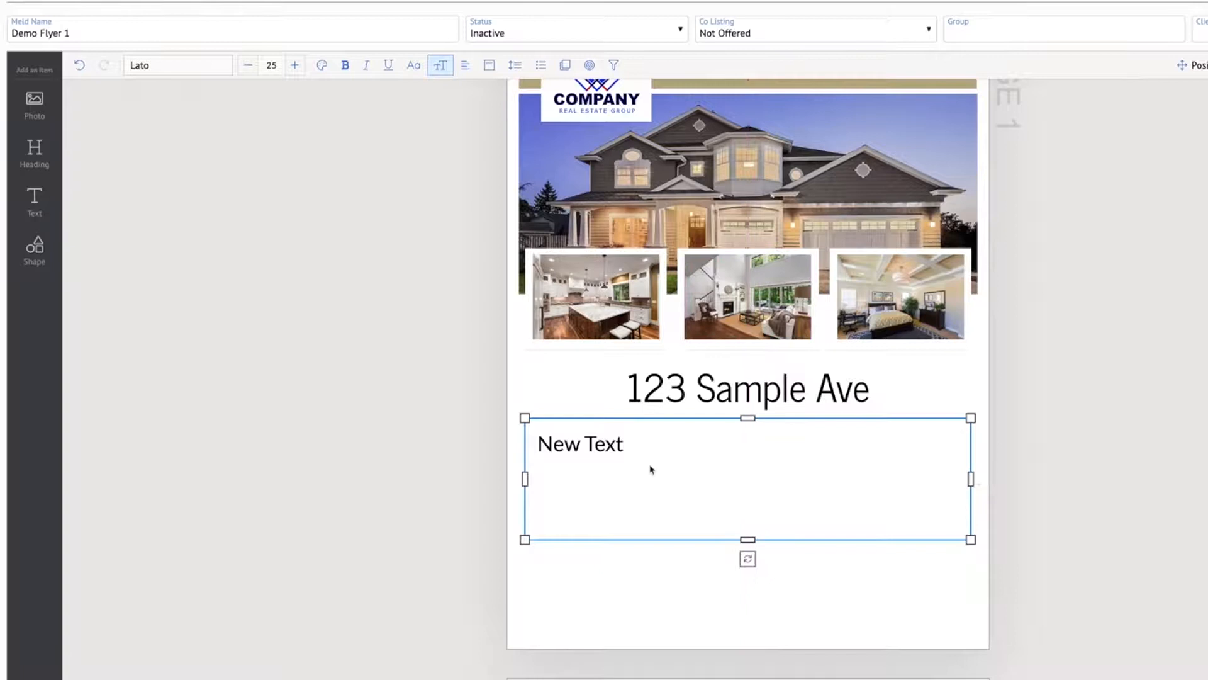
Replace the placeholder text in the new box below the address with a centred City/State/Zip data field
{"action": "left_click", "coordinate": [585, 461]}
{"action": "triple_click", "coordinate": [594, 444]}
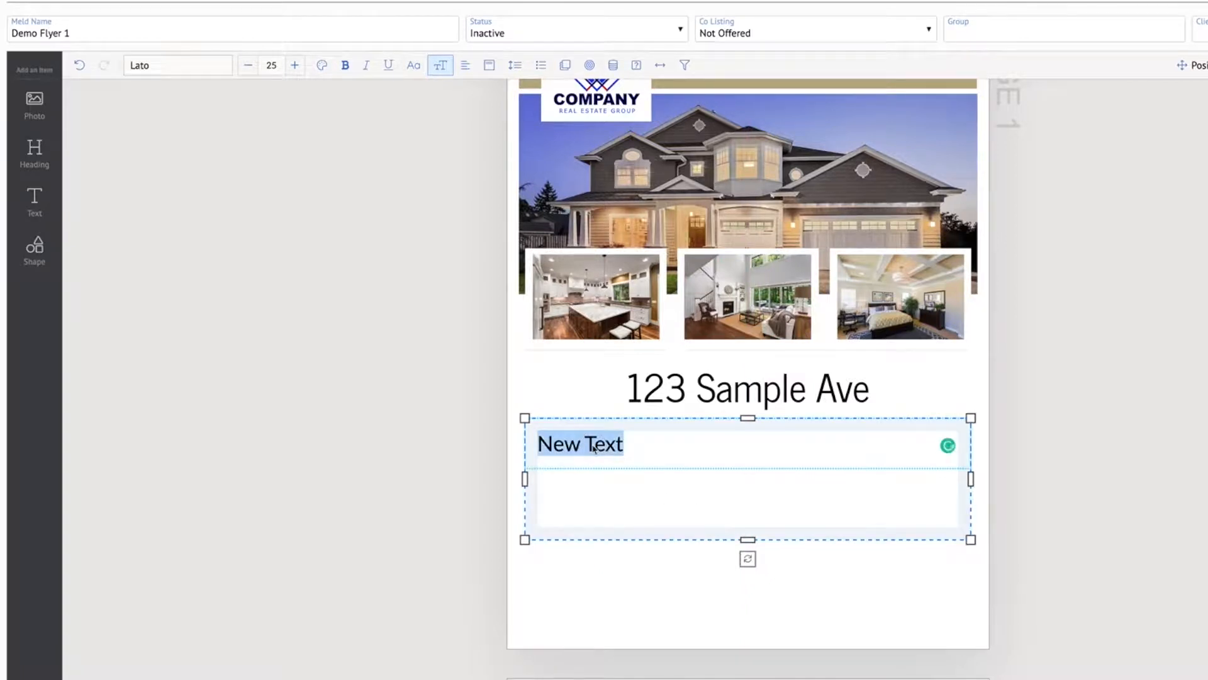
{"action": "key", "text": "BackSpace"}
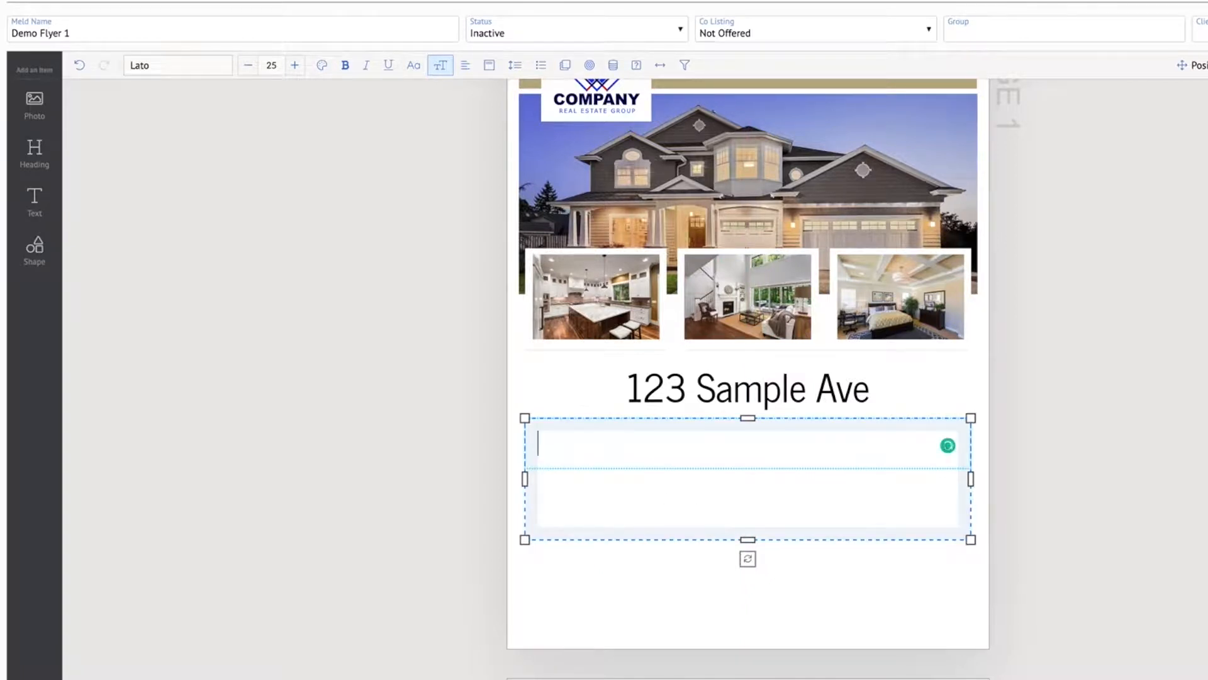
{"action": "left_click", "coordinate": [614, 68]}
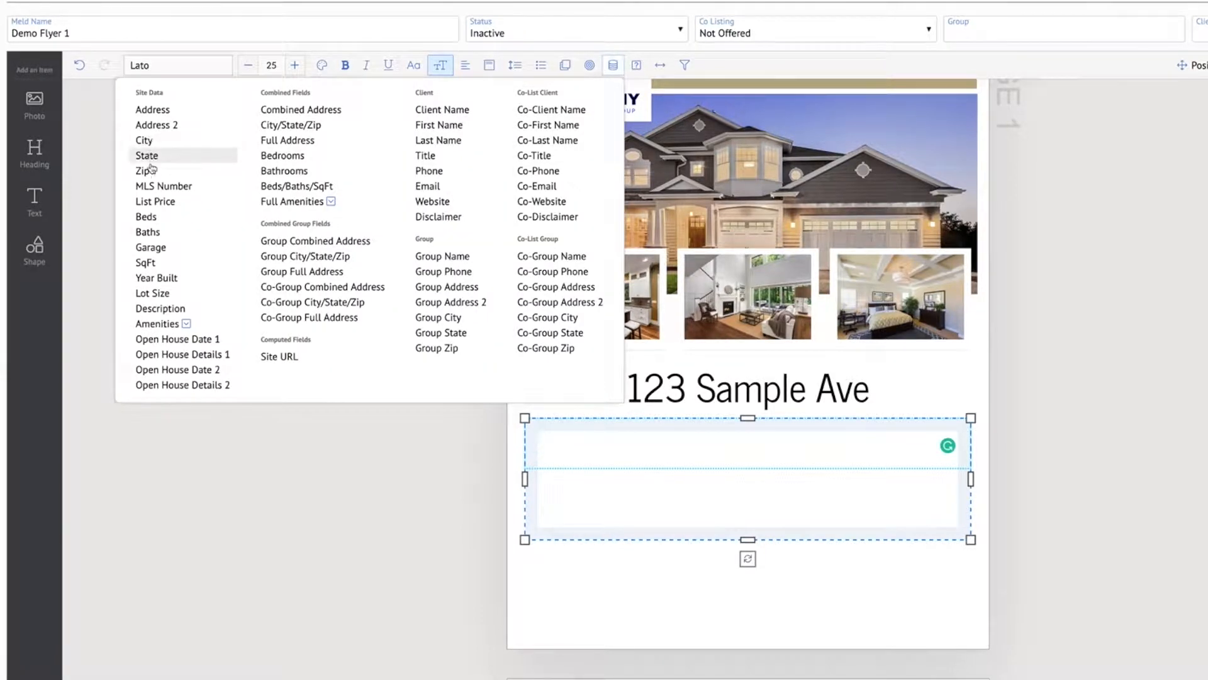
{"action": "left_click", "coordinate": [294, 126]}
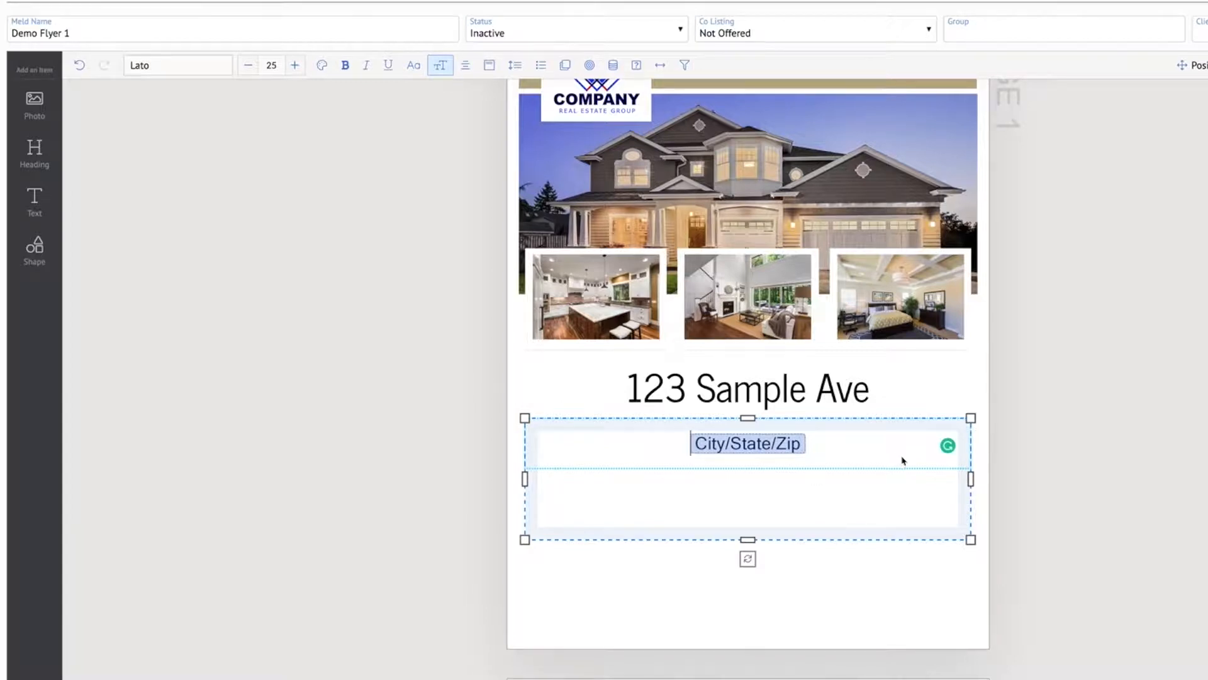
{"action": "left_click", "coordinate": [1140, 466]}
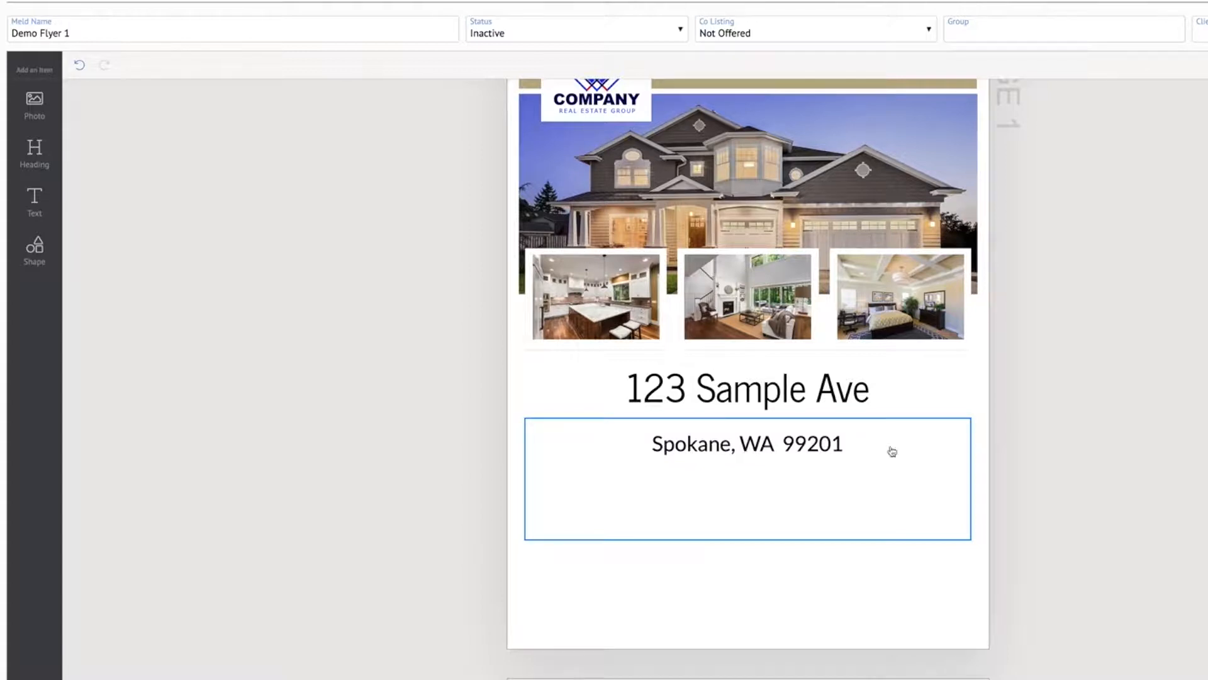
Move the City/State/Zip text box up and reduce its height slightly so its line sits close beneath the street address
{"action": "left_click", "coordinate": [786, 497]}
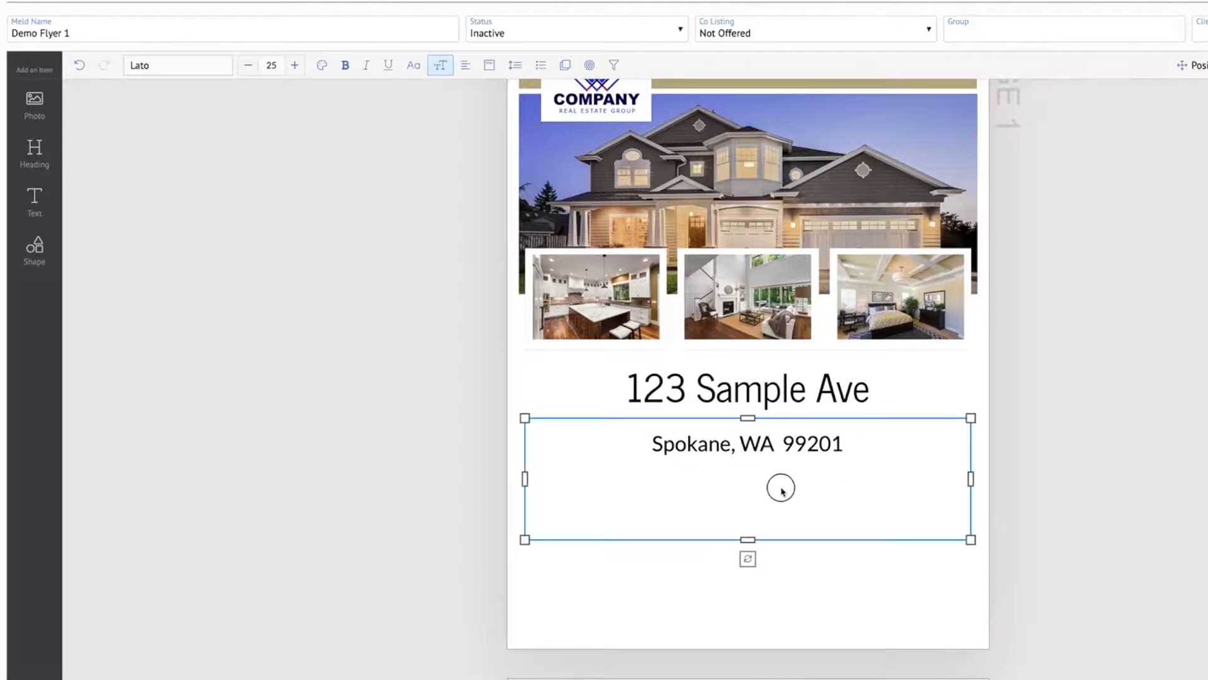
{"action": "left_click_drag", "start_coordinate": [757, 498], "coordinate": [756, 491]}
{"action": "left_click", "coordinate": [1177, 465]}
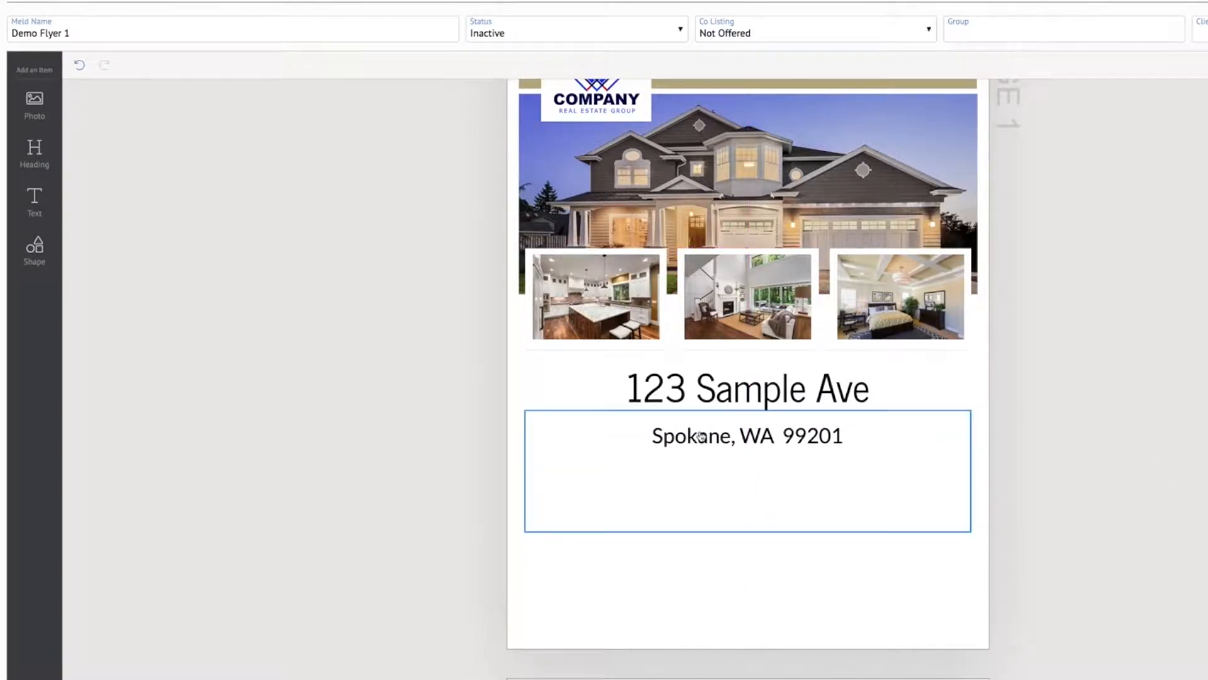
{"action": "left_click", "coordinate": [703, 436]}
{"action": "left_click_drag", "start_coordinate": [752, 411], "coordinate": [756, 430]}
{"action": "left_click", "coordinate": [1143, 452]}
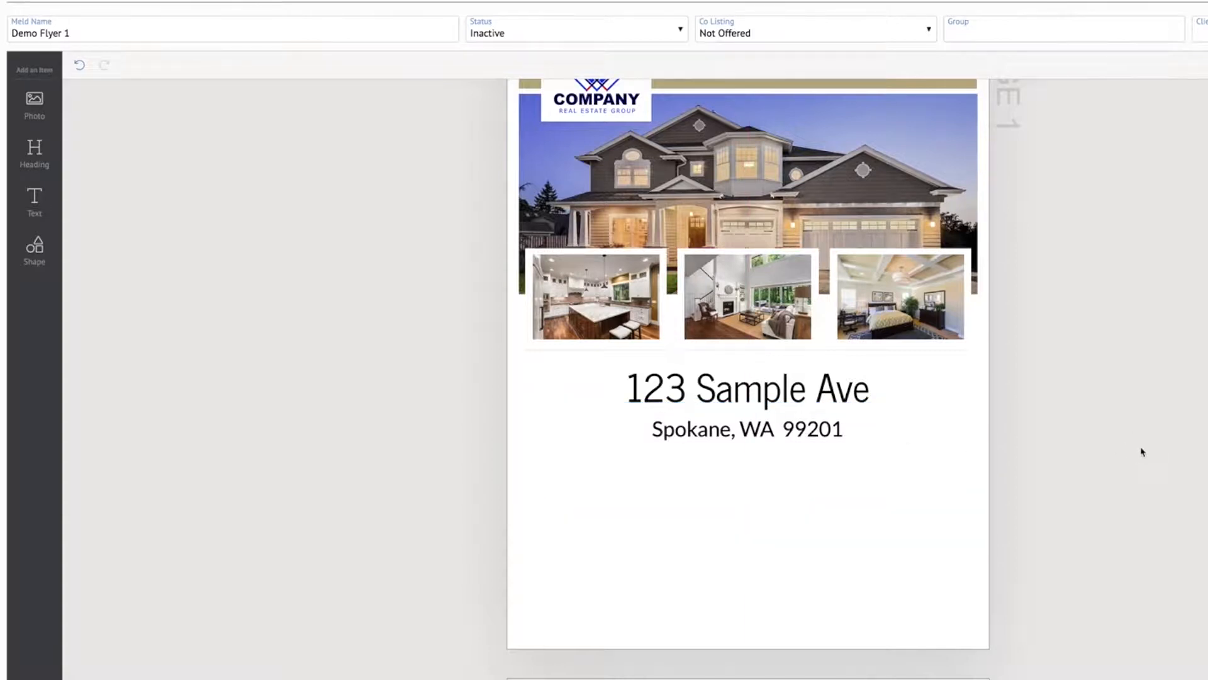
{"action": "left_click", "coordinate": [749, 432]}
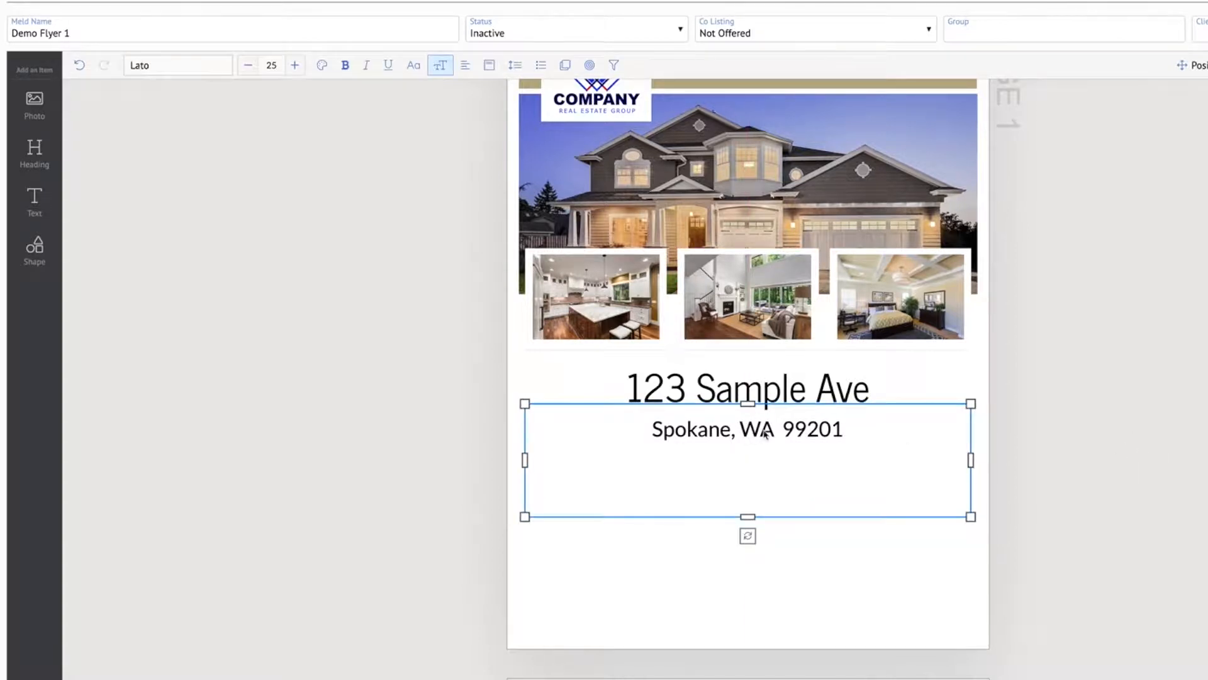
{"action": "left_click", "coordinate": [777, 394]}
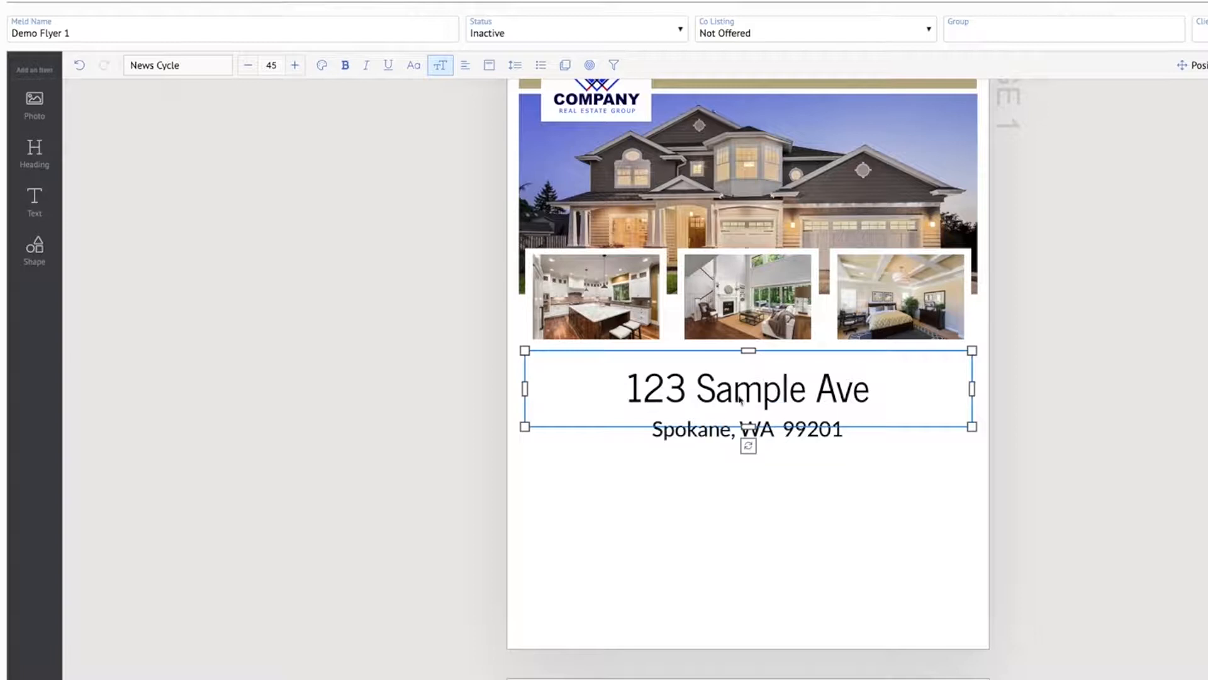
{"action": "left_click", "coordinate": [808, 444]}
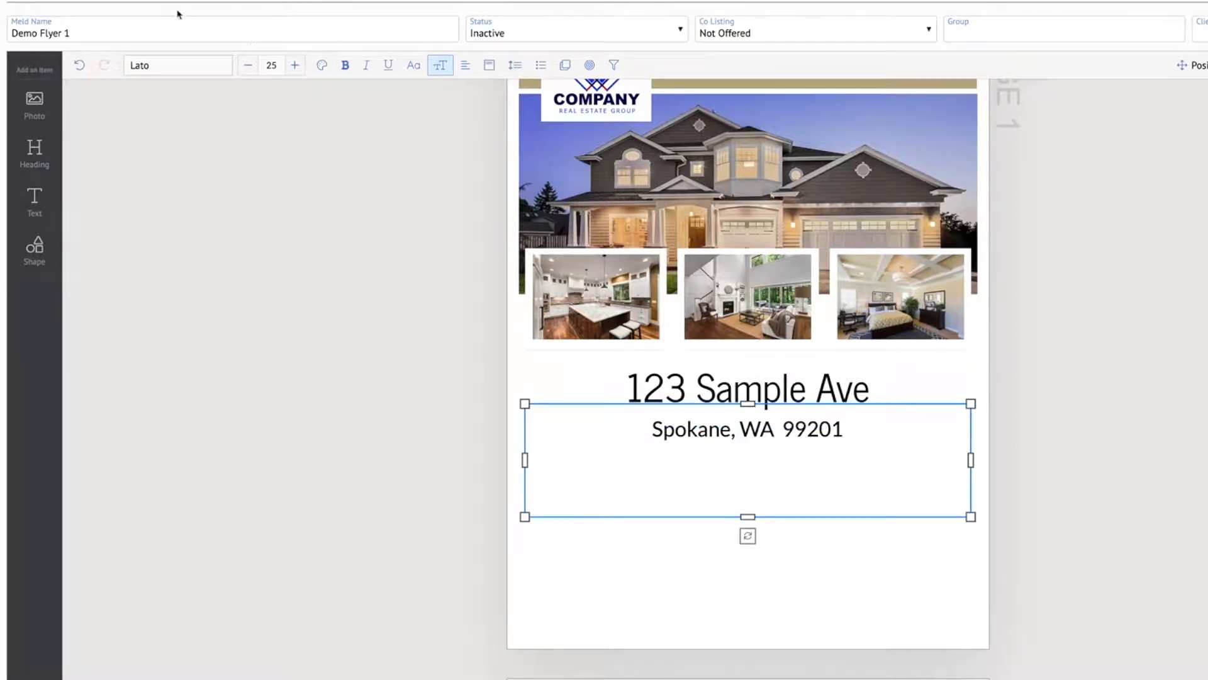
{"action": "left_click", "coordinate": [183, 71]}
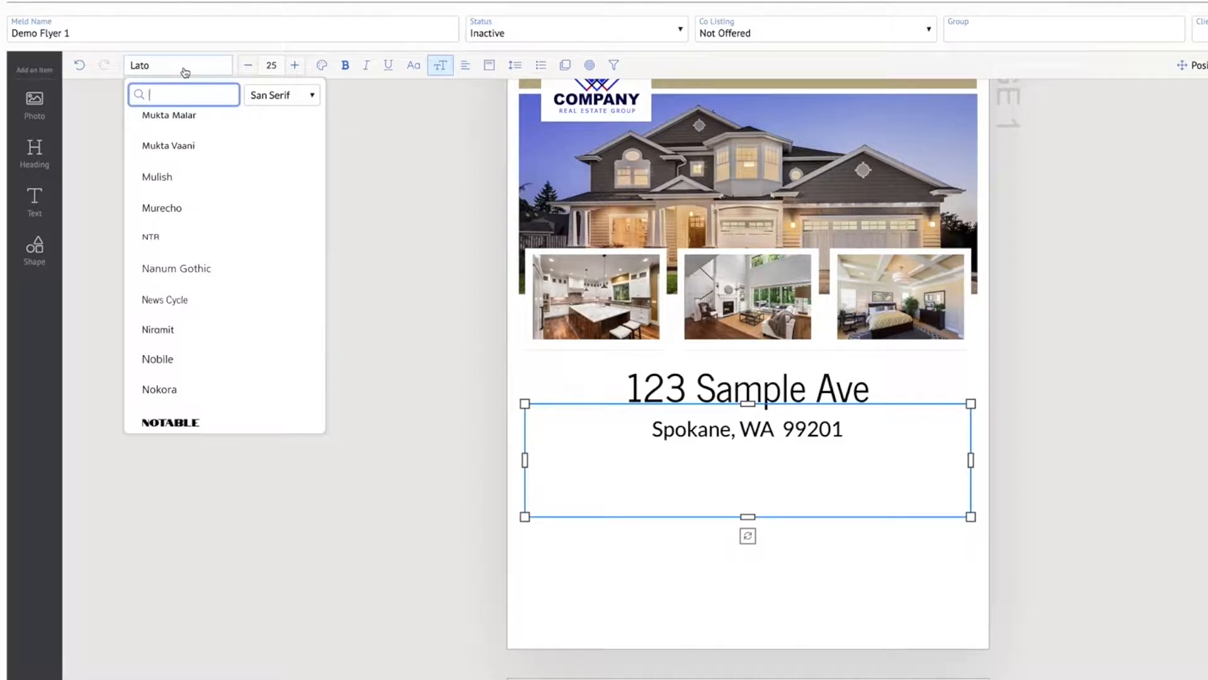
{"action": "type", "text": "news cy"}
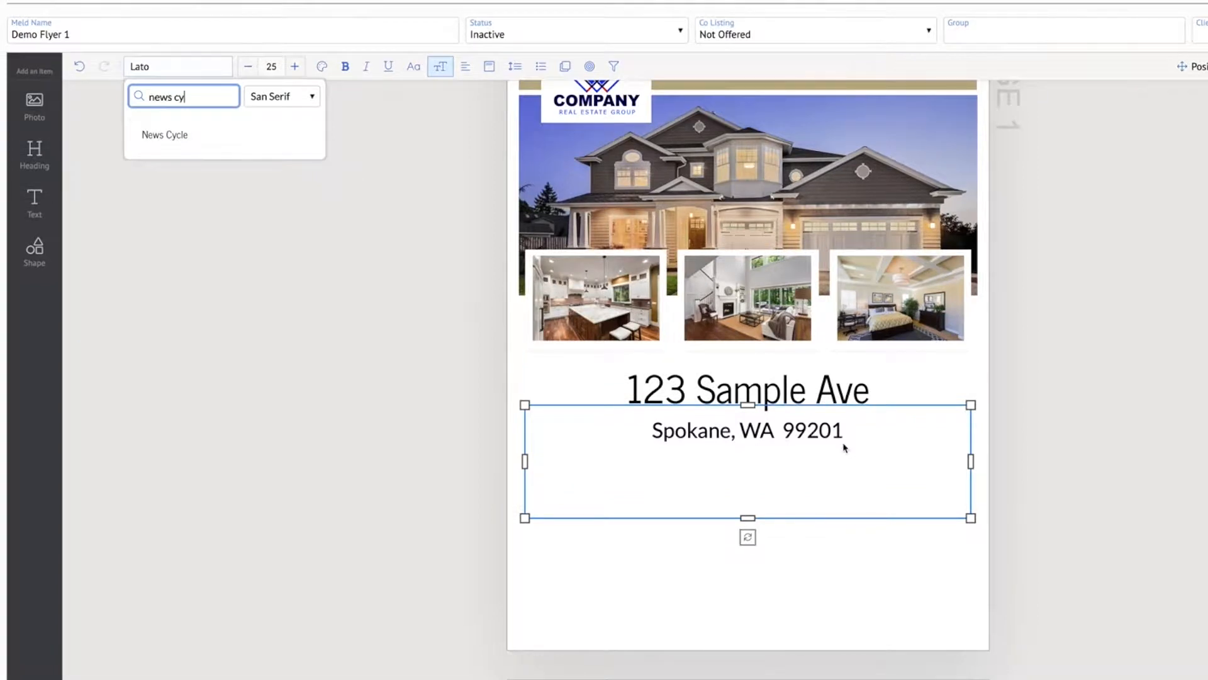
{"action": "double_click", "coordinate": [816, 428]}
{"action": "left_click", "coordinate": [775, 433]}
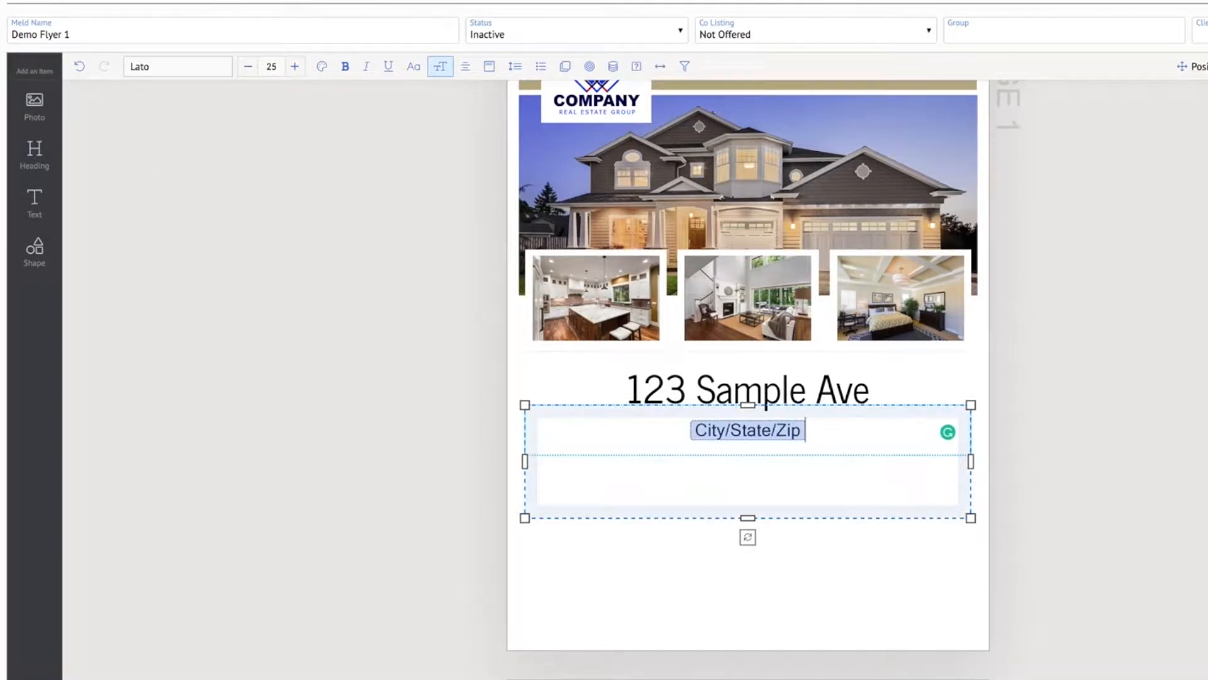
{"action": "key", "text": "Escape"}
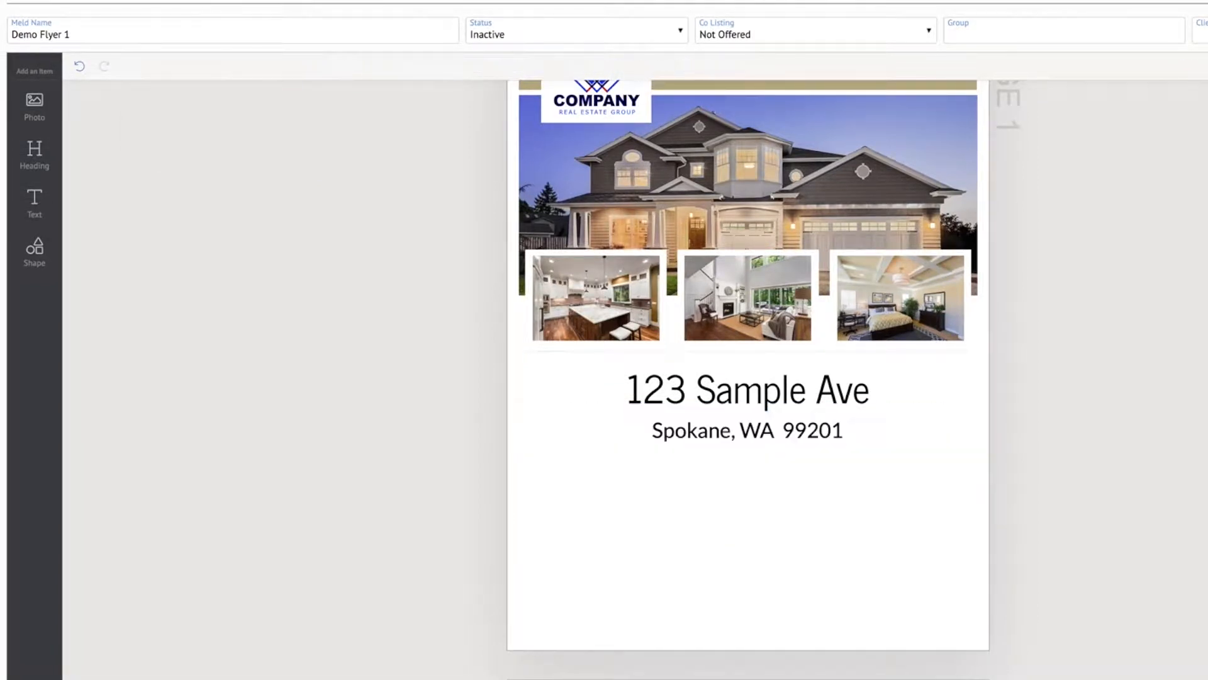
Reduce the City/State/Zip line's font size to 20
{"action": "left_click", "coordinate": [733, 444]}
{"action": "left_click", "coordinate": [249, 67]}
{"action": "left_click", "coordinate": [248, 67]}
{"action": "left_click", "coordinate": [249, 67]}
{"action": "left_click", "coordinate": [249, 66]}
{"action": "left_click", "coordinate": [249, 66]}
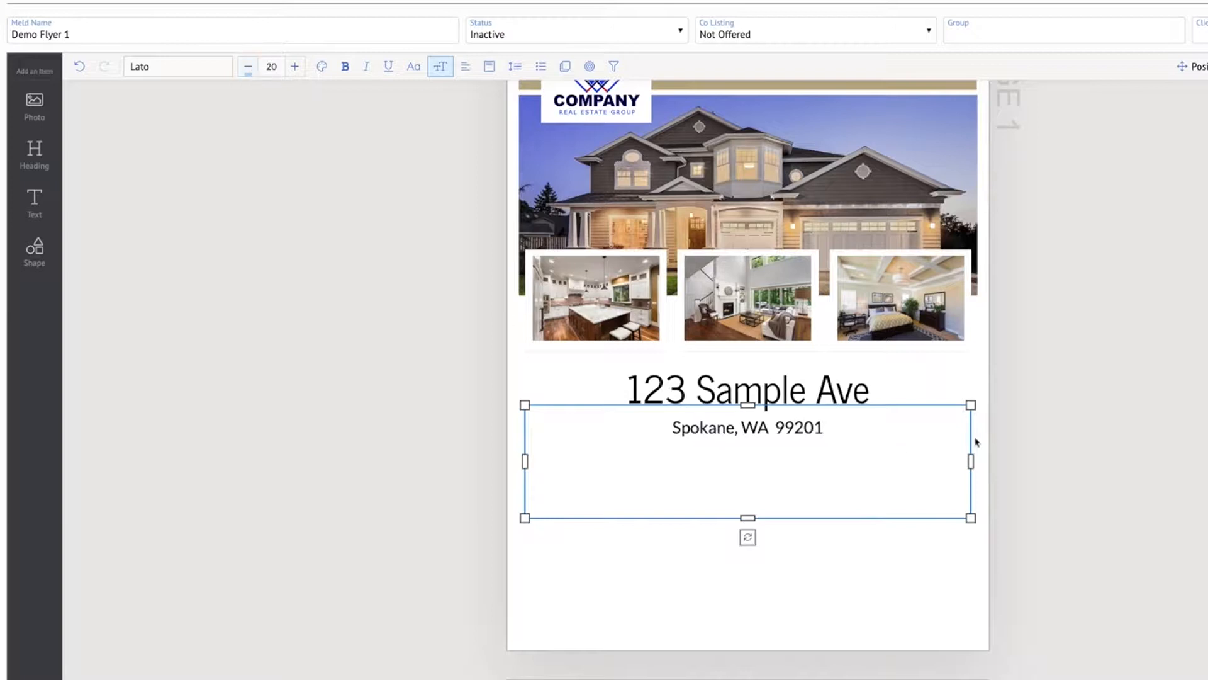
{"action": "left_click", "coordinate": [1112, 440]}
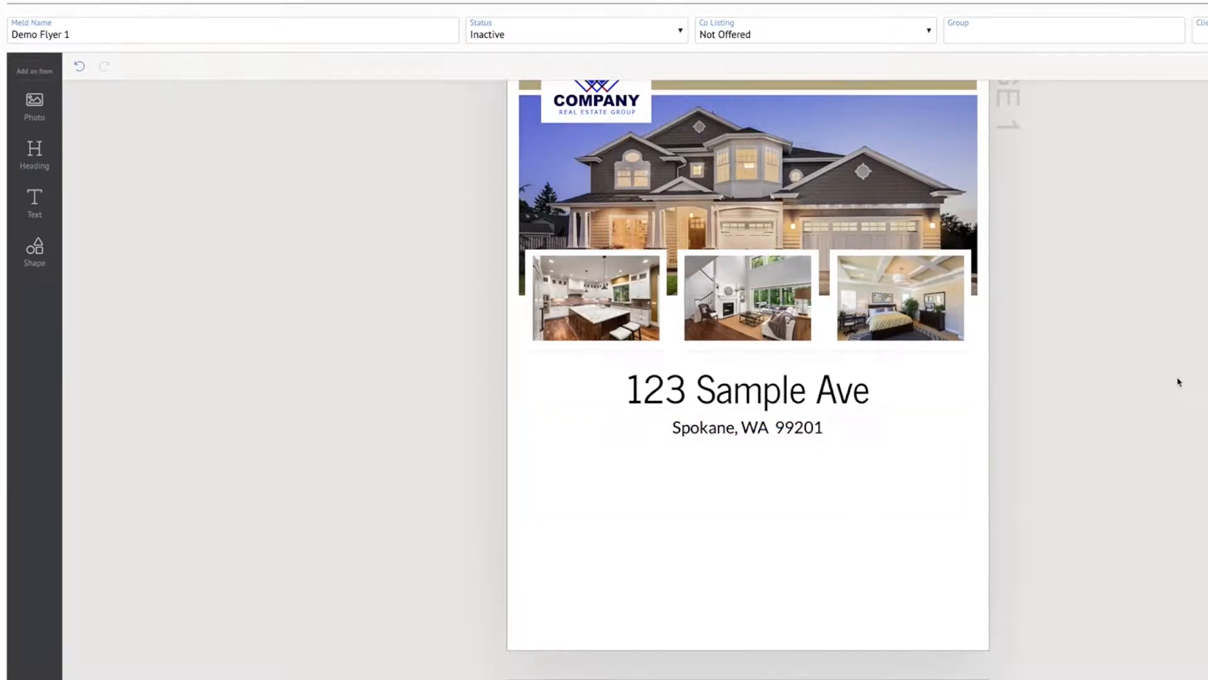
Shorten the City/State/Zip text box from its lower edge so it fits closely around its single line
{"action": "scroll", "coordinate": [1179, 382], "scroll_direction": "up", "scroll_amount": 1}
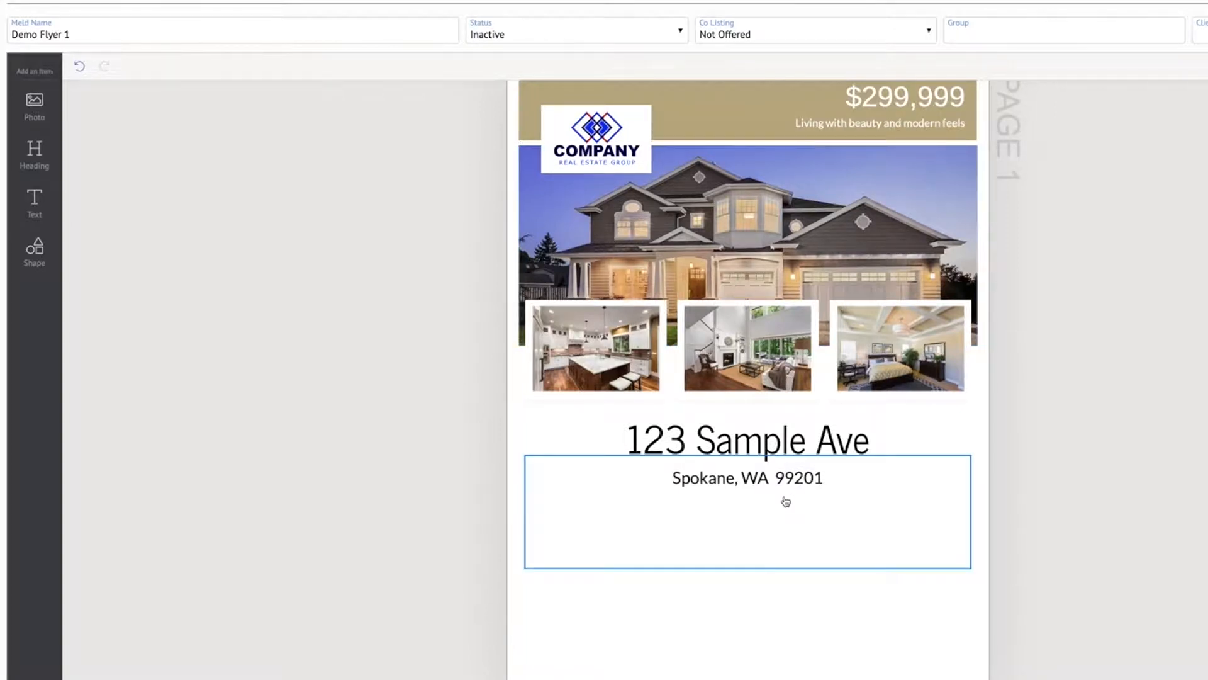
{"action": "left_click", "coordinate": [778, 508]}
{"action": "left_click_drag", "start_coordinate": [748, 568], "coordinate": [747, 499]}
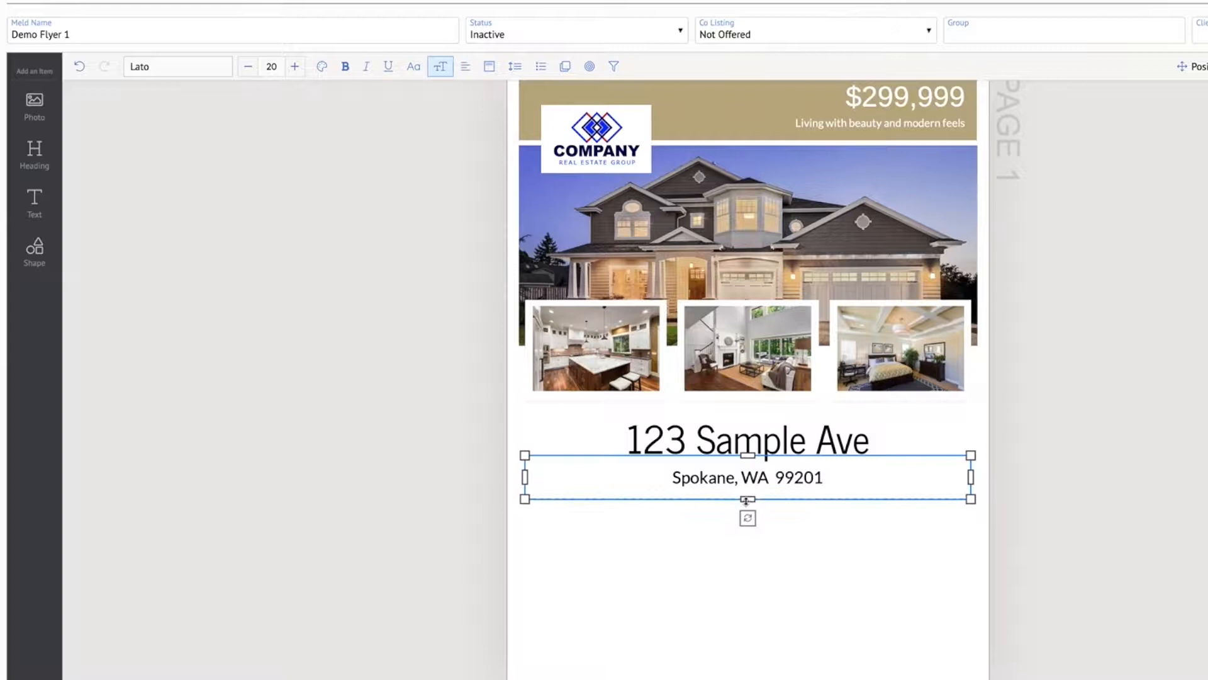
{"action": "left_click", "coordinate": [1167, 483]}
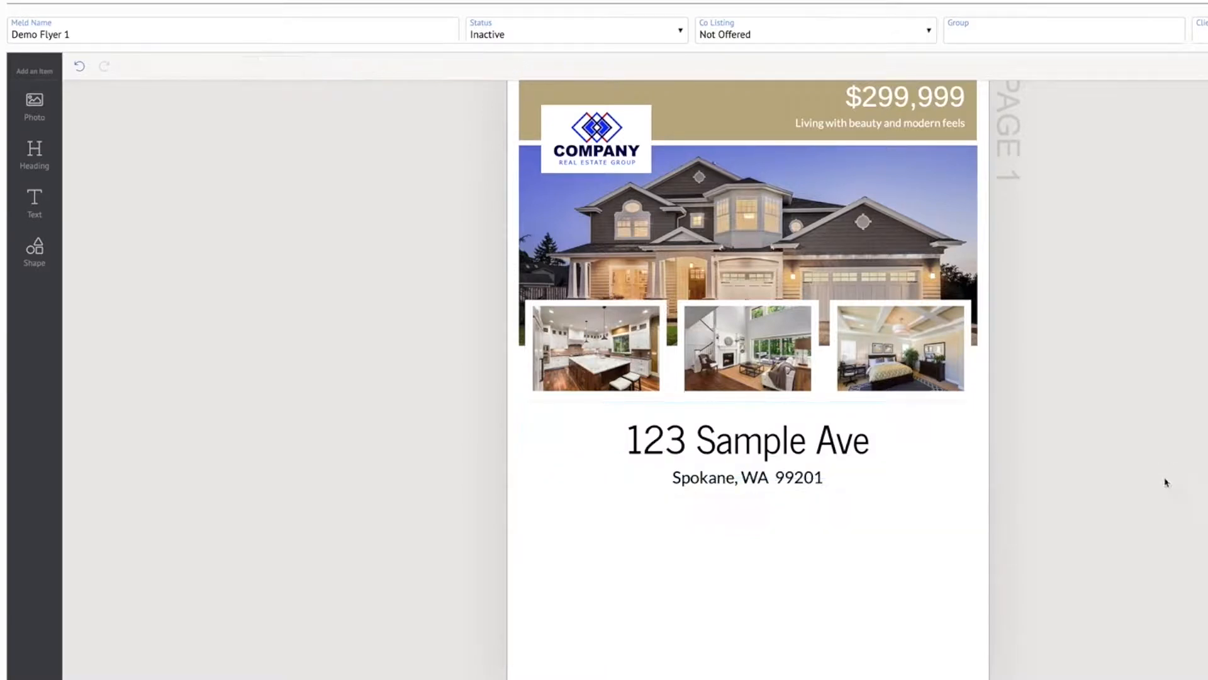
Add a text box below the City/State/Zip line and widen it on both sides to match the boxes above
{"action": "left_click", "coordinate": [34, 200]}
{"action": "scroll", "coordinate": [724, 346], "scroll_direction": "down", "scroll_amount": 1}
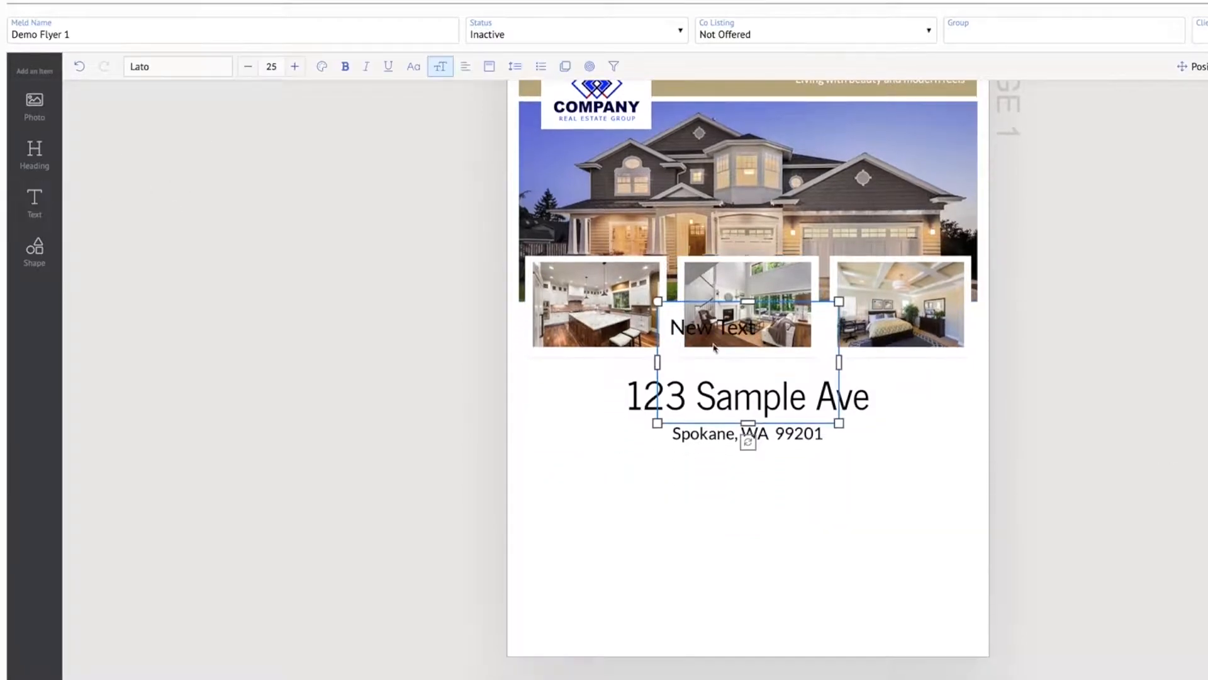
{"action": "left_click_drag", "start_coordinate": [752, 335], "coordinate": [749, 482]}
{"action": "left_click_drag", "start_coordinate": [657, 514], "coordinate": [525, 514]}
{"action": "left_click_drag", "start_coordinate": [839, 514], "coordinate": [976, 512]}
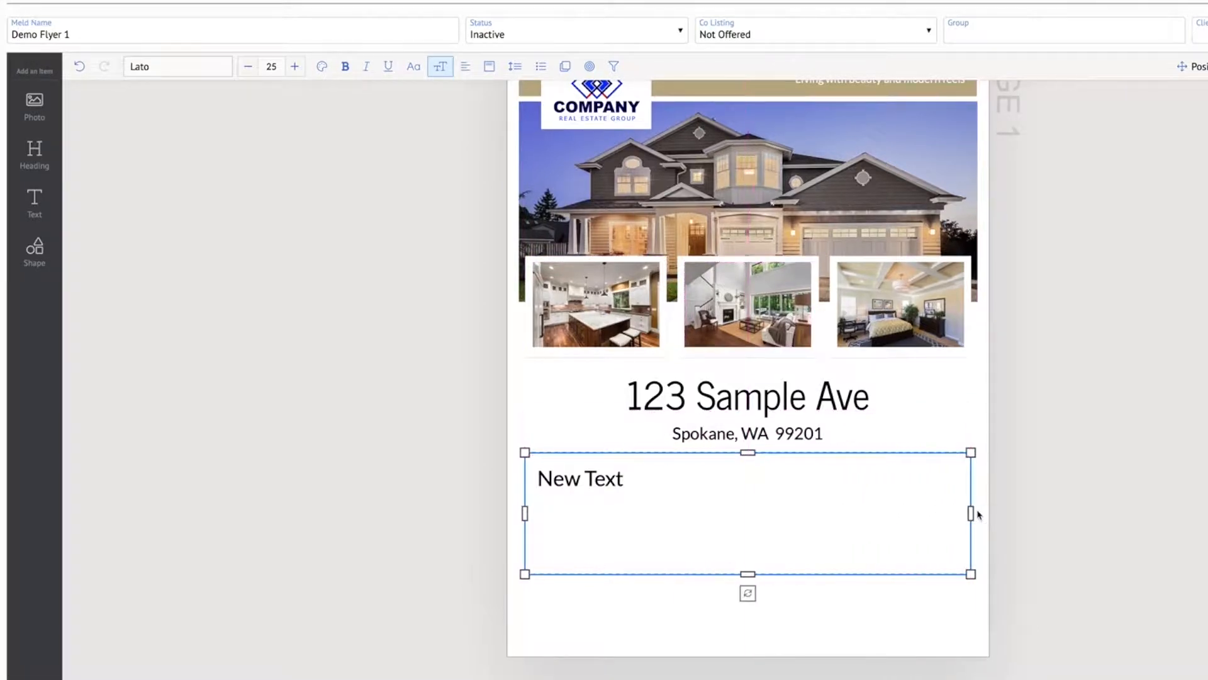
Replace the placeholder text in the lowest text box with the property's Description data field
{"action": "double_click", "coordinate": [598, 478]}
{"action": "key", "text": "BackSpace"}
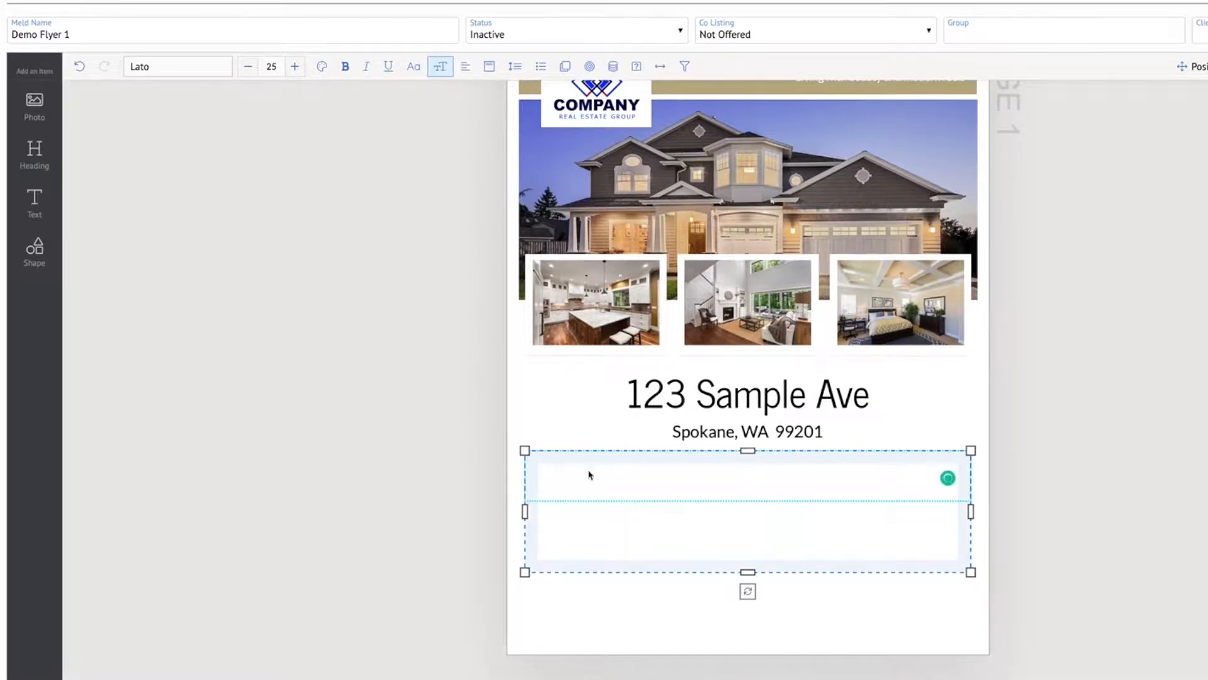
{"action": "left_click", "coordinate": [613, 67]}
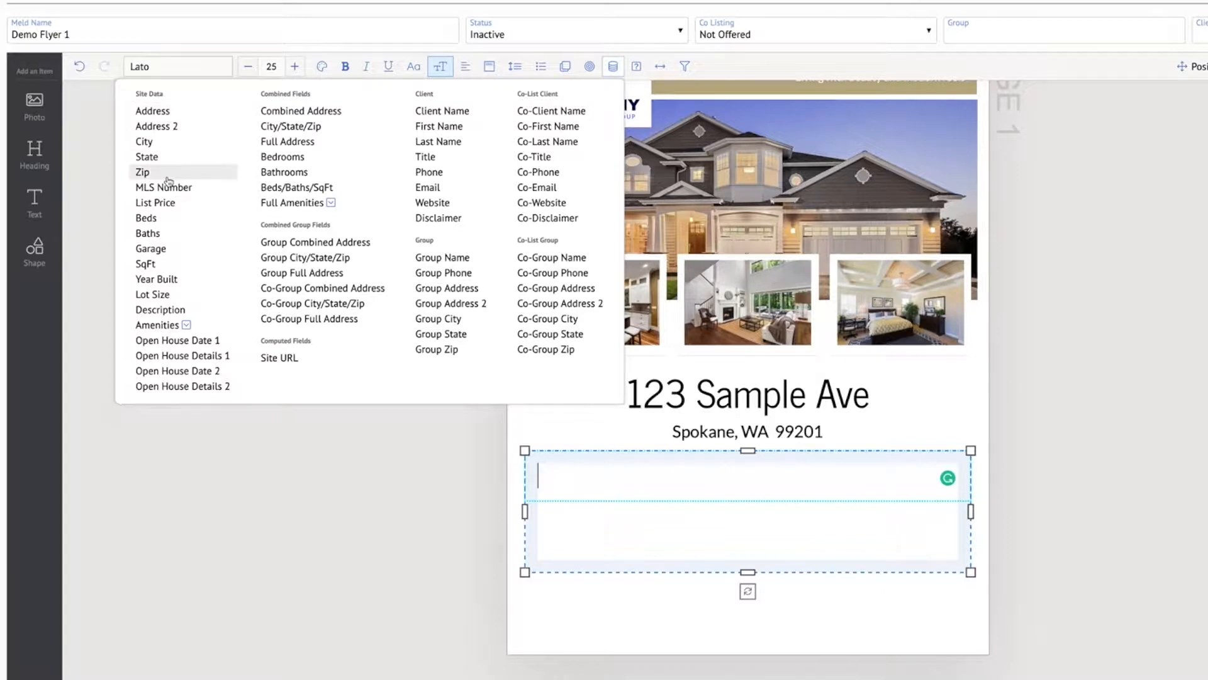
{"action": "left_click", "coordinate": [166, 314]}
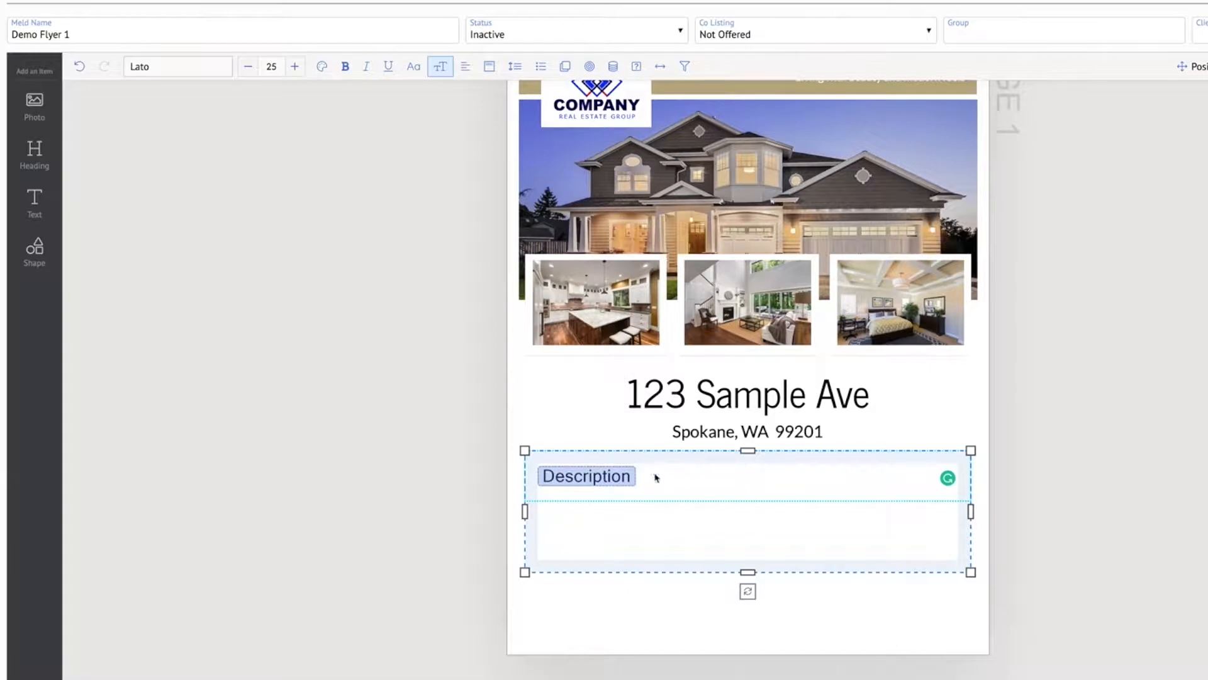
{"action": "left_click", "coordinate": [1140, 486]}
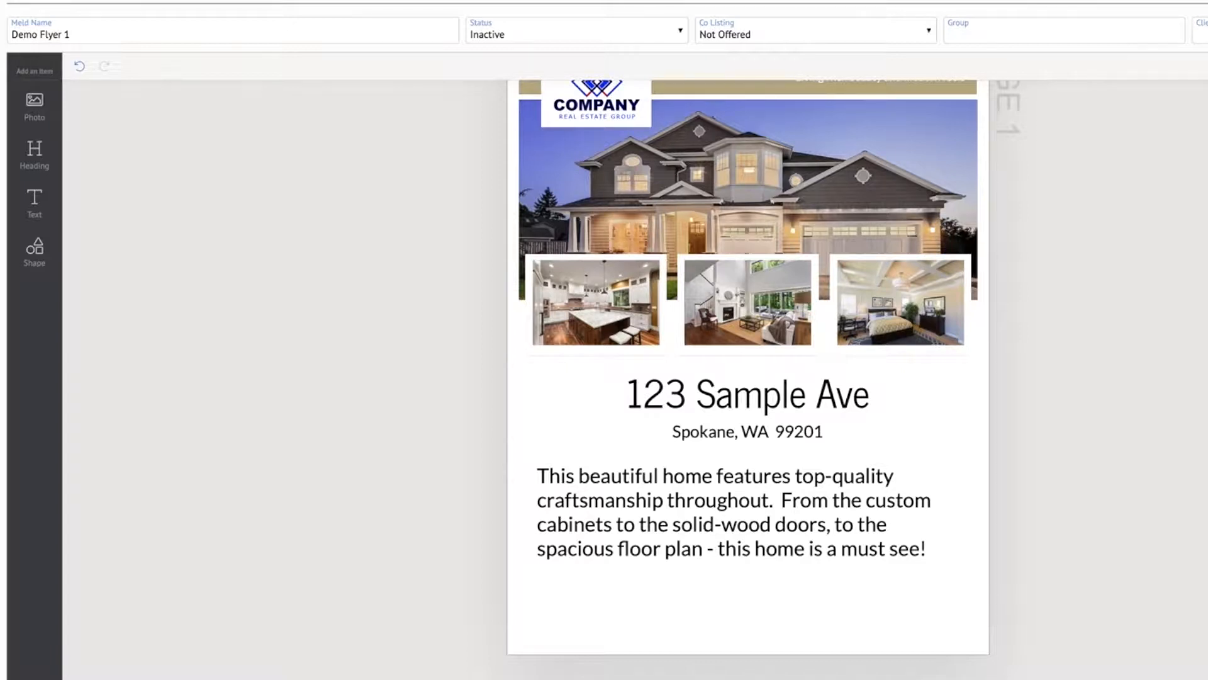
Change the Description field's font to News Cycle and centre its text
{"action": "left_click", "coordinate": [661, 539]}
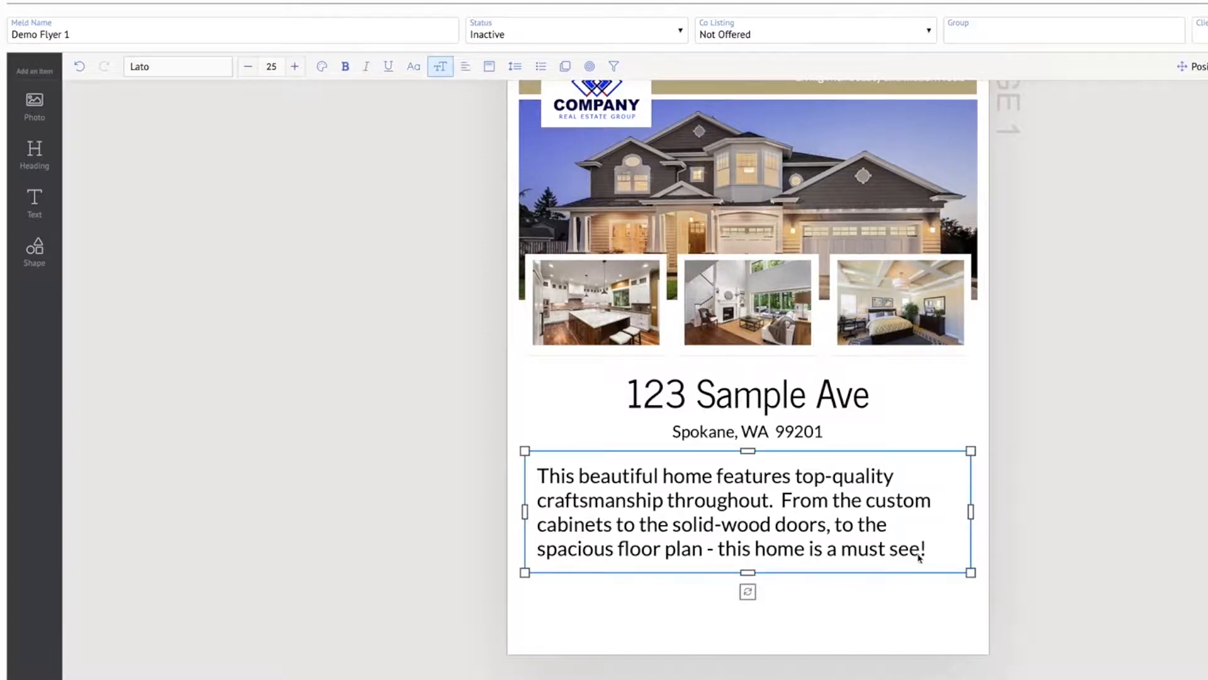
{"action": "double_click", "coordinate": [864, 550]}
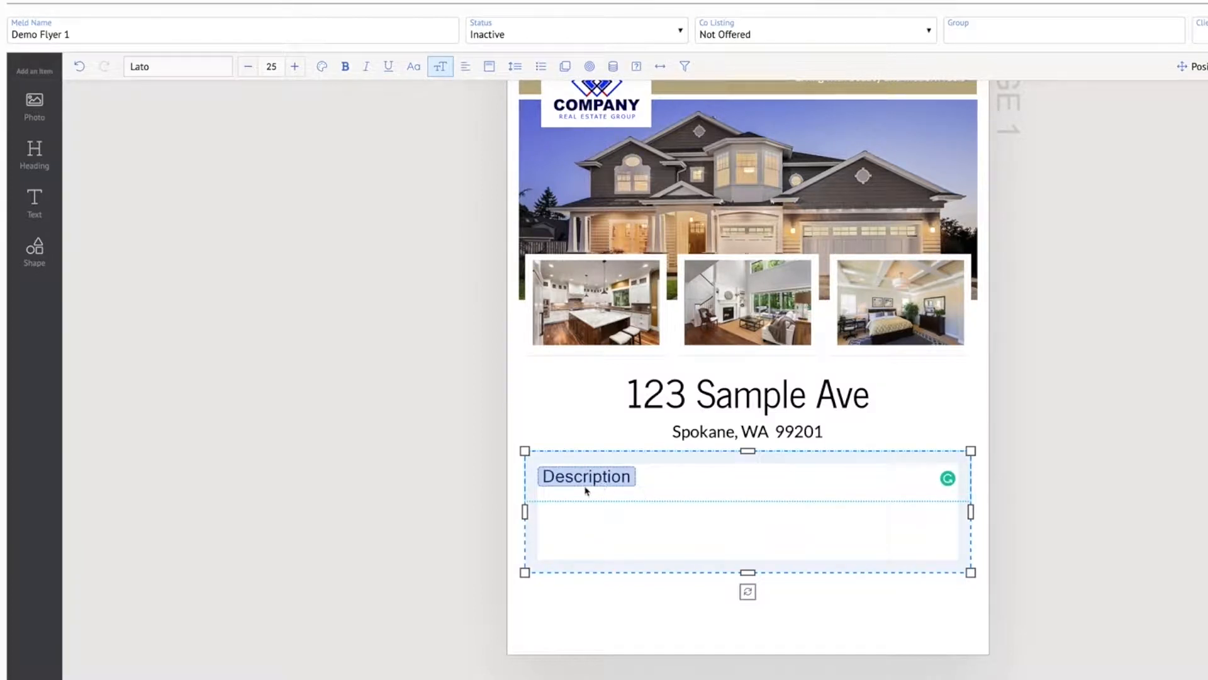
{"action": "left_click", "coordinate": [195, 66]}
{"action": "type", "text": "news cy"}
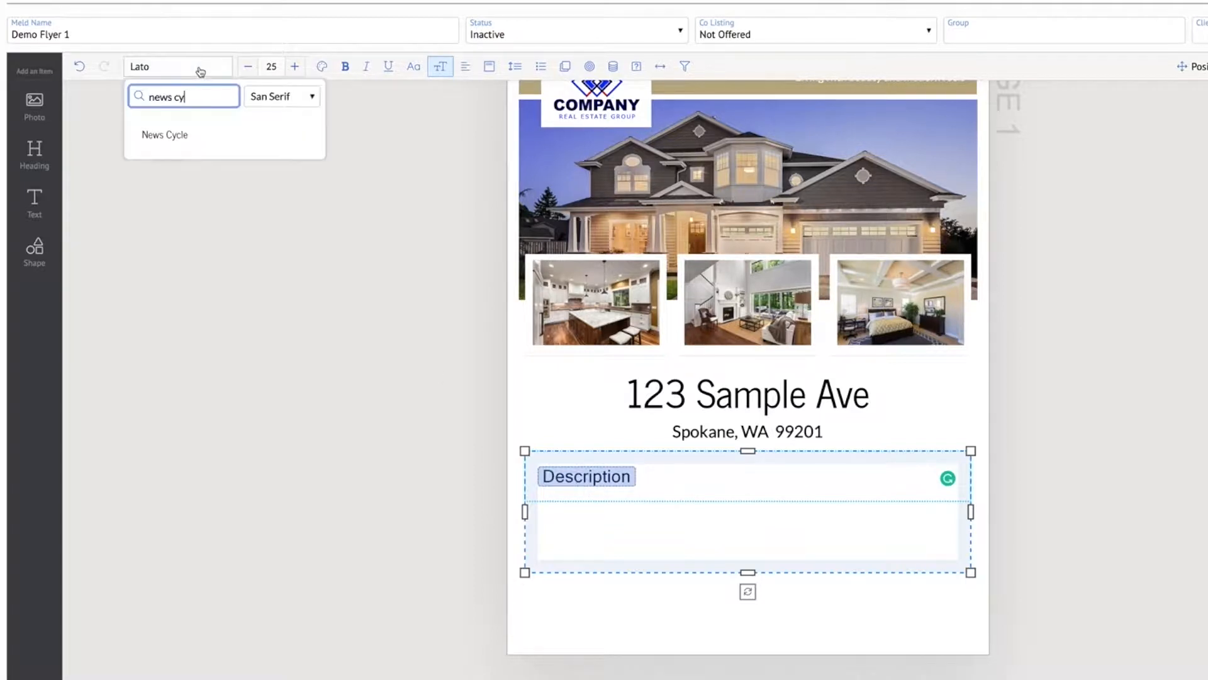
{"action": "left_click", "coordinate": [183, 137]}
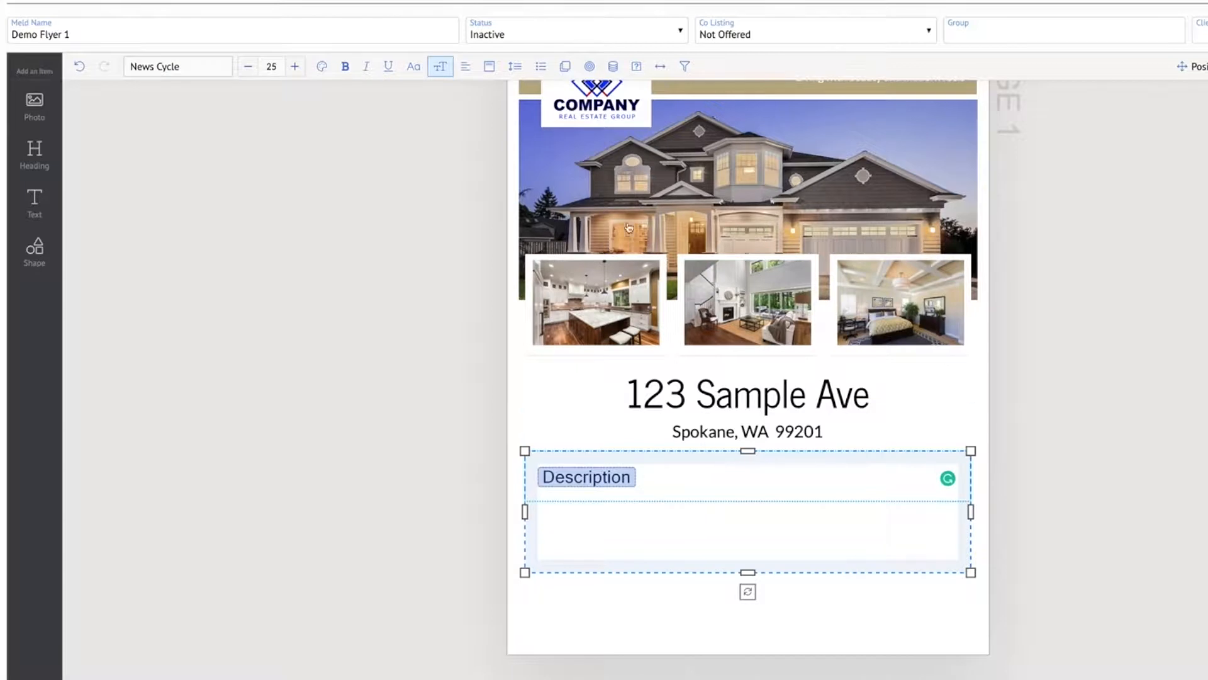
{"action": "left_click", "coordinate": [466, 67]}
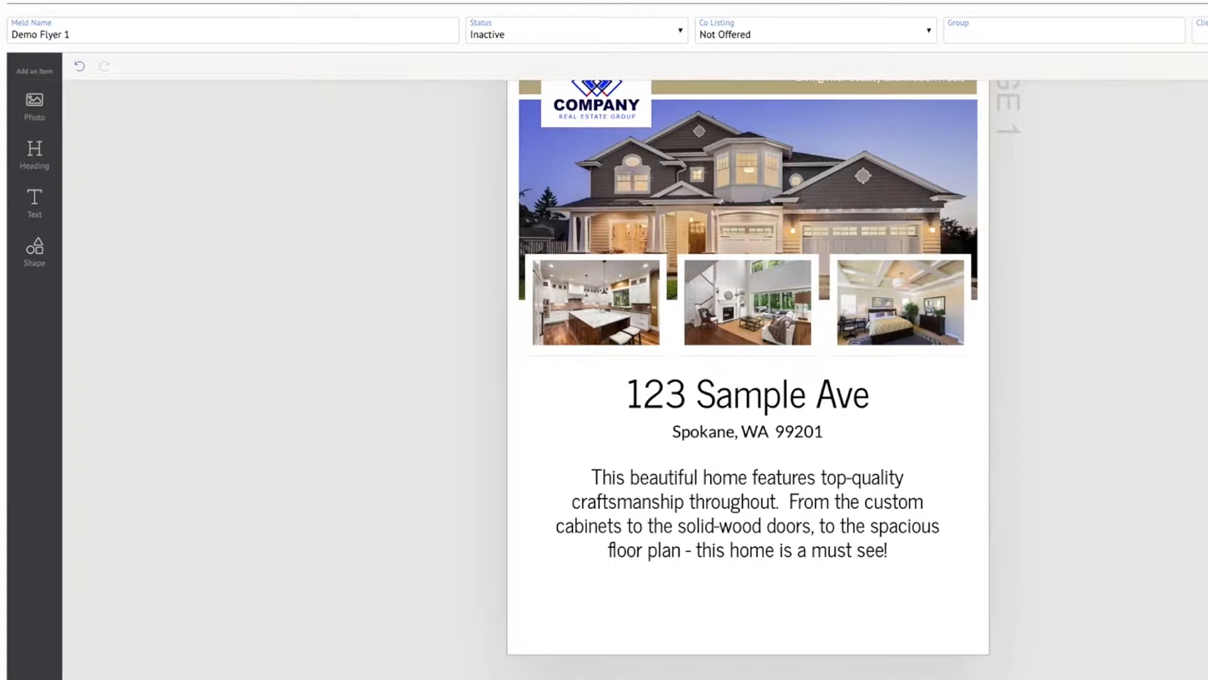
Reduce the Description text's font size to 15 and select its text box
{"action": "left_click", "coordinate": [725, 501]}
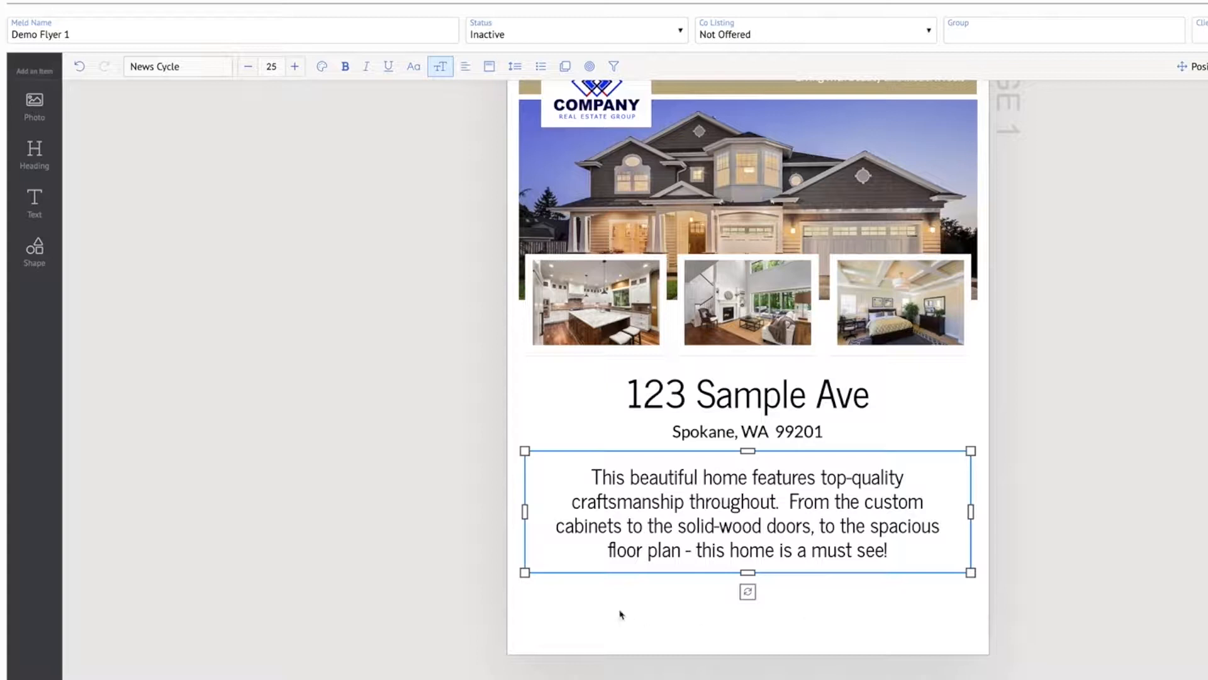
{"action": "double_click", "coordinate": [766, 497]}
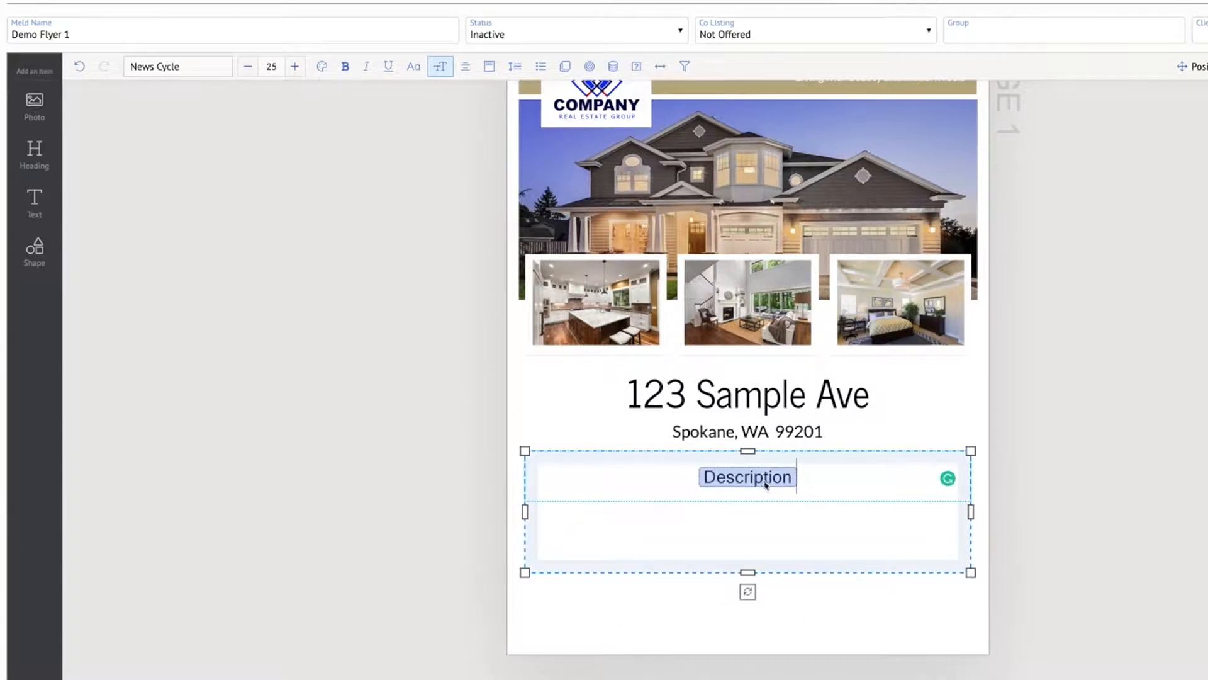
{"action": "left_click", "coordinate": [249, 68]}
{"action": "left_click", "coordinate": [249, 67]}
{"action": "left_click", "coordinate": [249, 68]}
{"action": "left_click", "coordinate": [249, 67]}
{"action": "left_click", "coordinate": [249, 68]}
{"action": "left_click", "coordinate": [249, 67]}
{"action": "left_click", "coordinate": [249, 67]}
{"action": "left_click", "coordinate": [249, 67]}
{"action": "left_click", "coordinate": [249, 67]}
{"action": "left_click", "coordinate": [249, 67]}
{"action": "left_click", "coordinate": [1207, 549]}
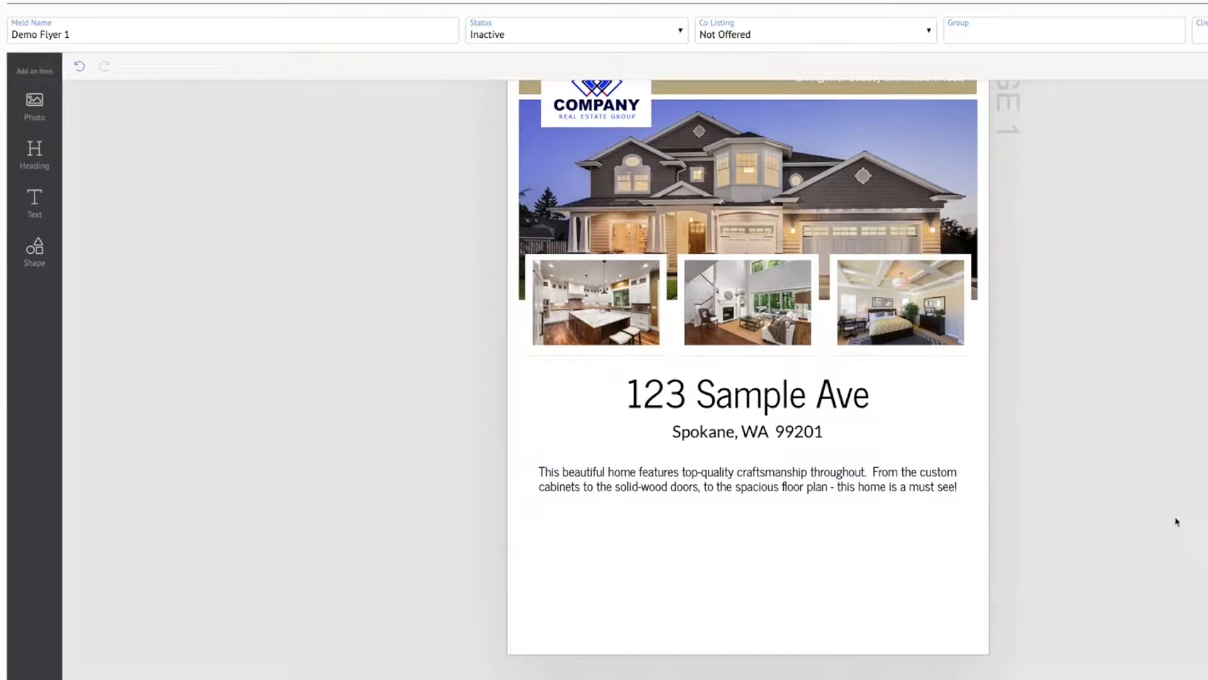
{"action": "left_click", "coordinate": [820, 481]}
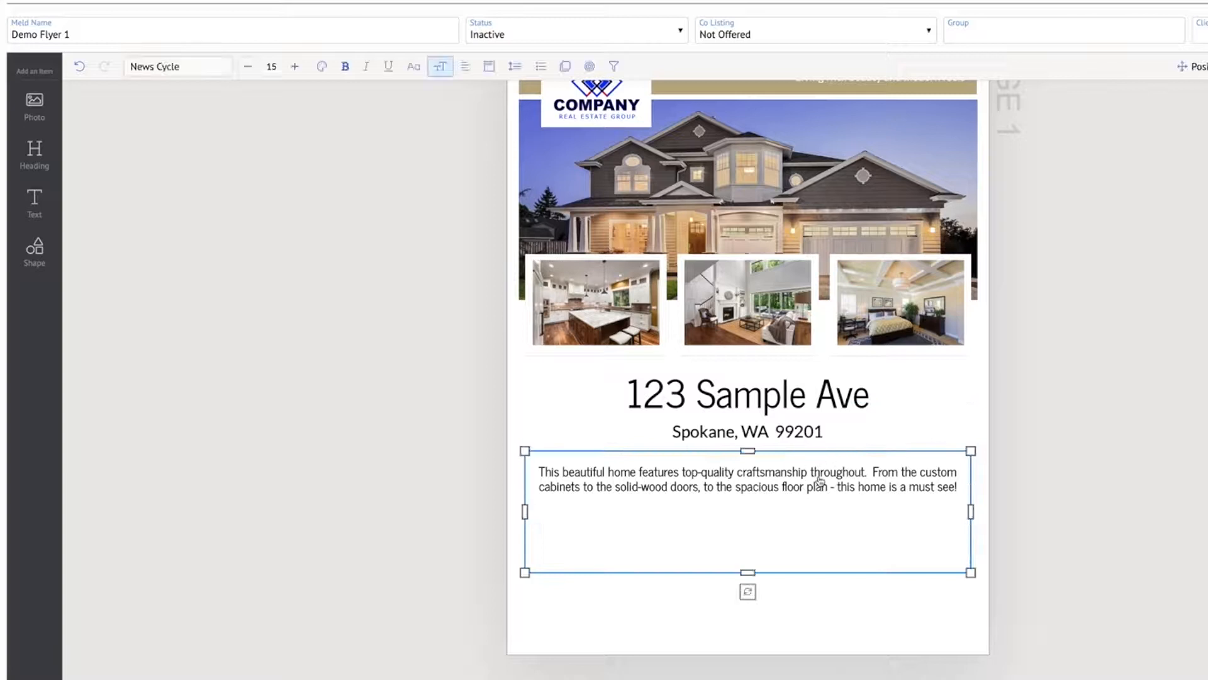
Narrow the Description text box from its left side so it sits beneath the bedroom photo
{"action": "left_click", "coordinate": [525, 510]}
{"action": "left_click_drag", "start_coordinate": [525, 511], "coordinate": [787, 509]}
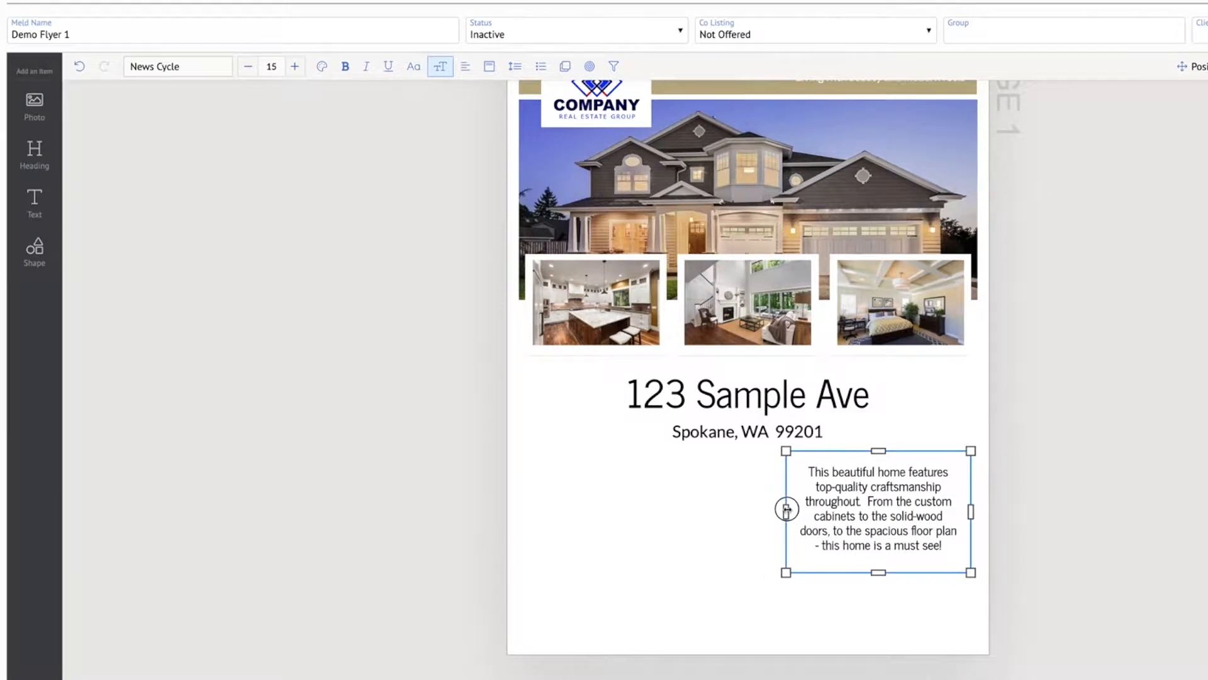
{"action": "left_click", "coordinate": [1202, 489]}
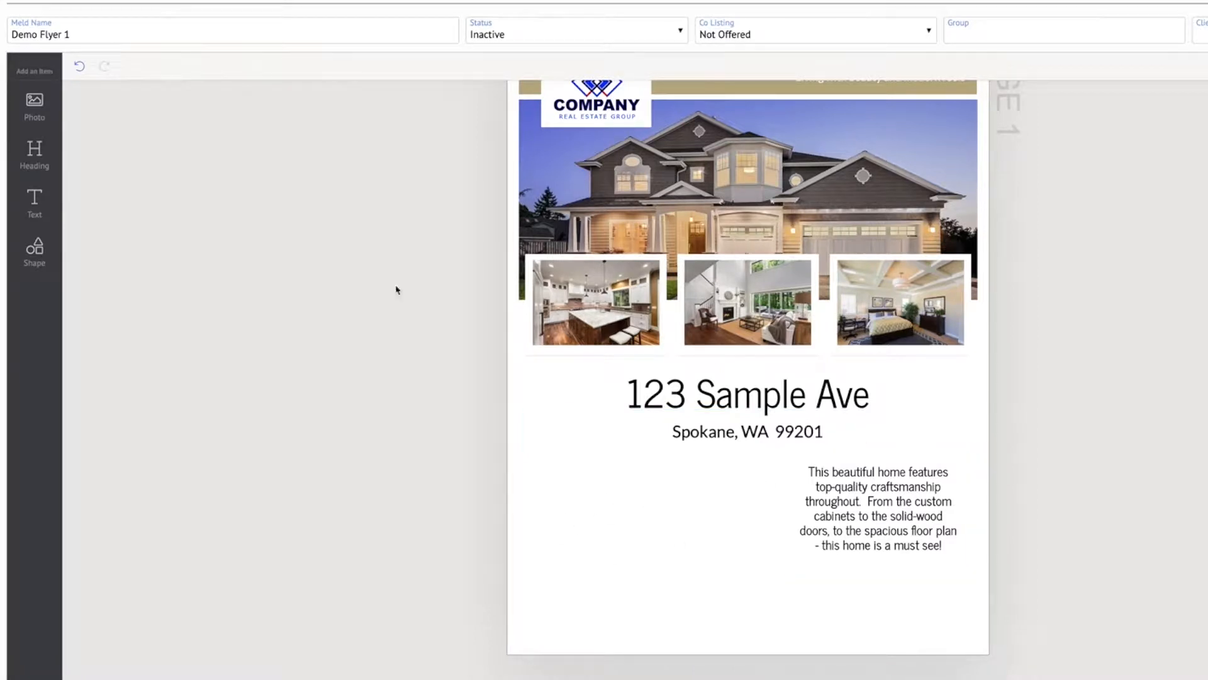
Add a text box beside the description and widen it to the left edge of the photo row
{"action": "left_click", "coordinate": [34, 202]}
{"action": "left_click_drag", "start_coordinate": [734, 373], "coordinate": [668, 491]}
{"action": "left_click_drag", "start_coordinate": [591, 522], "coordinate": [525, 520]}
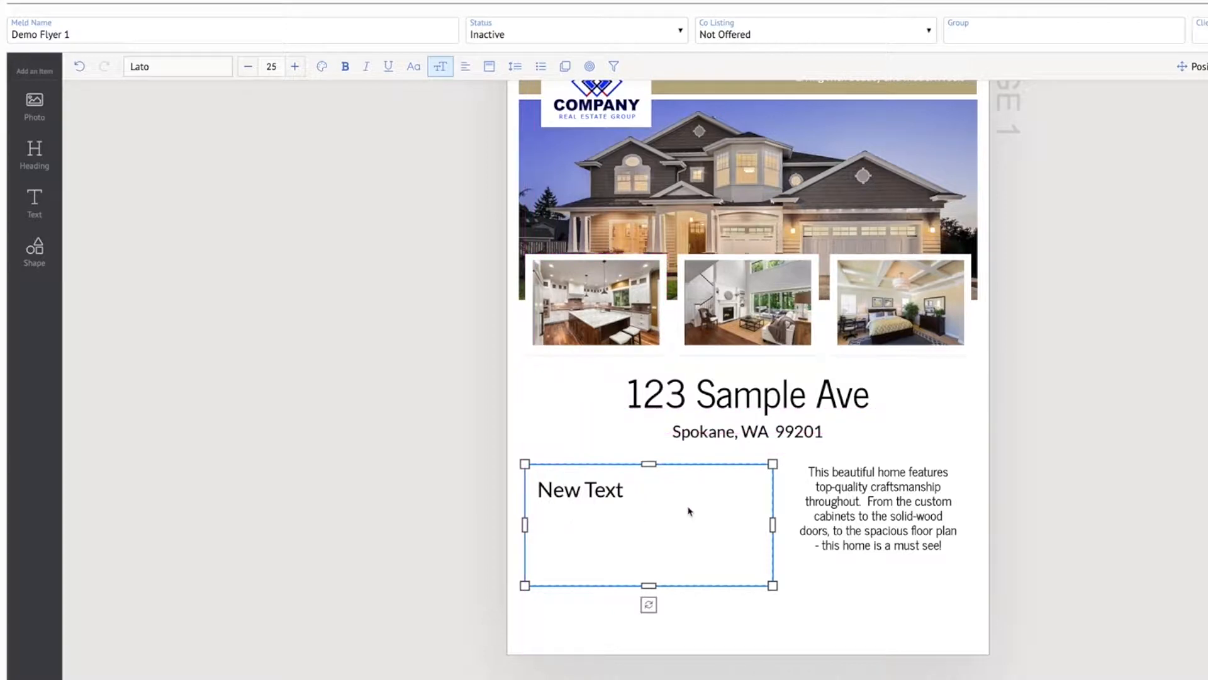
Replace the new box's placeholder text with "Amenities" and shorten the box to fit one line
{"action": "triple_click", "coordinate": [609, 495]}
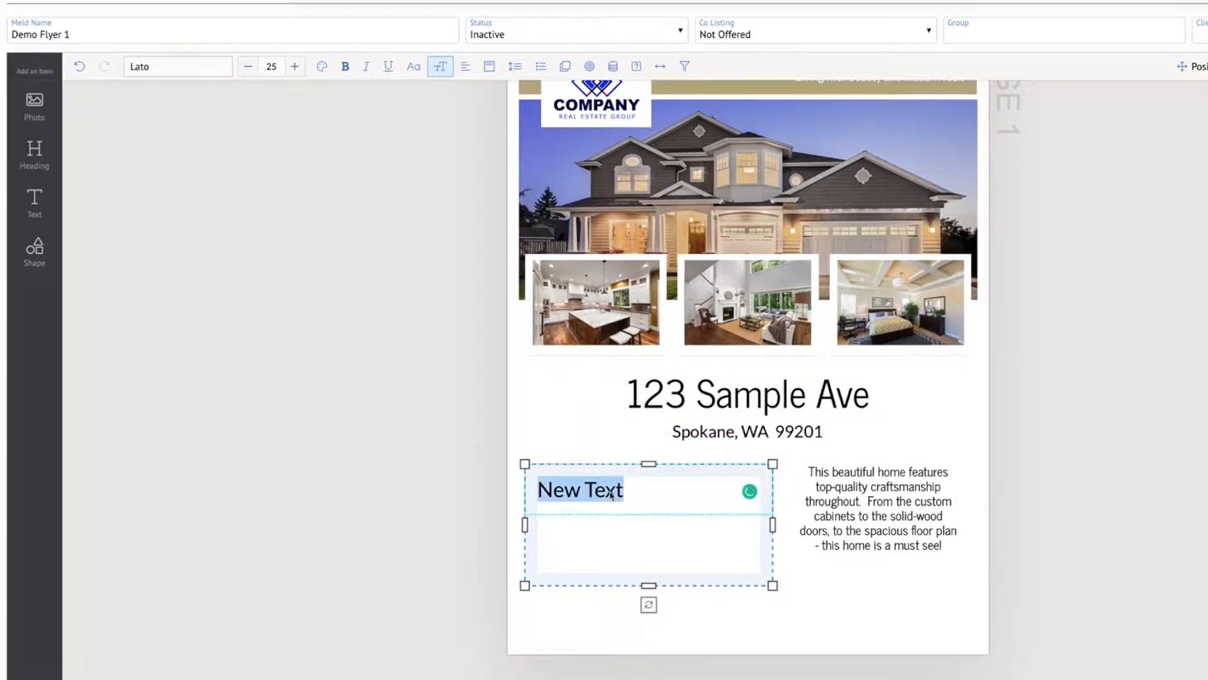
{"action": "type", "text": "Amenities"}
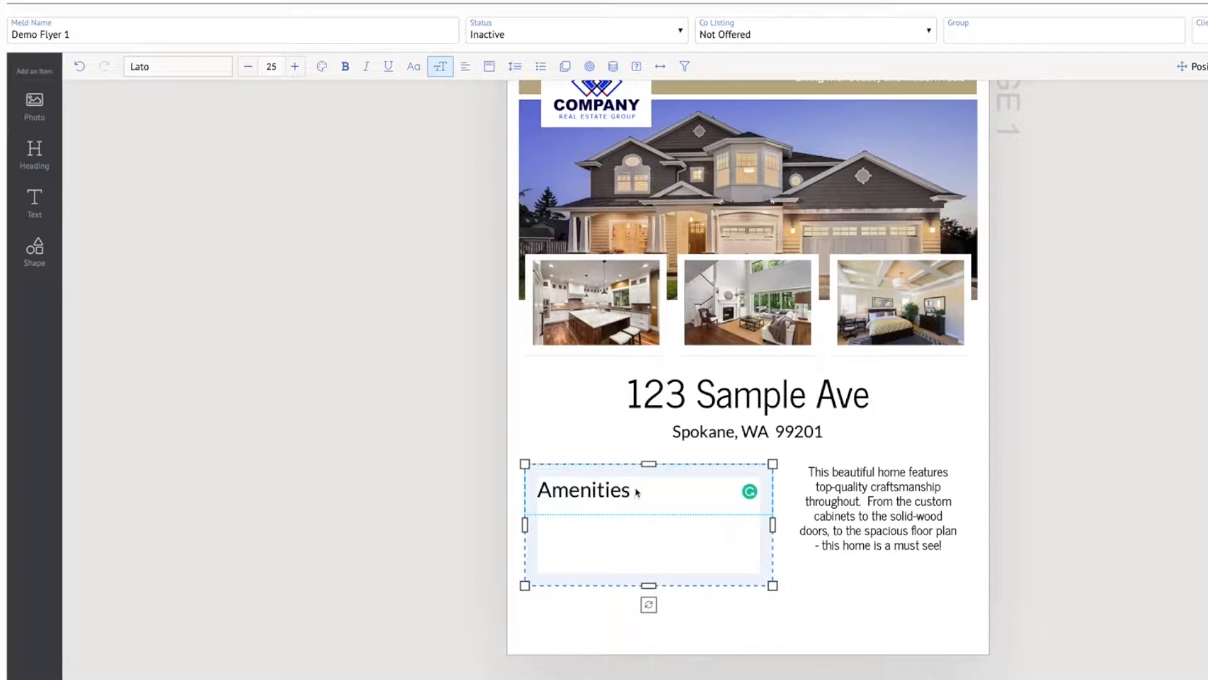
{"action": "left_click_drag", "start_coordinate": [654, 586], "coordinate": [640, 517]}
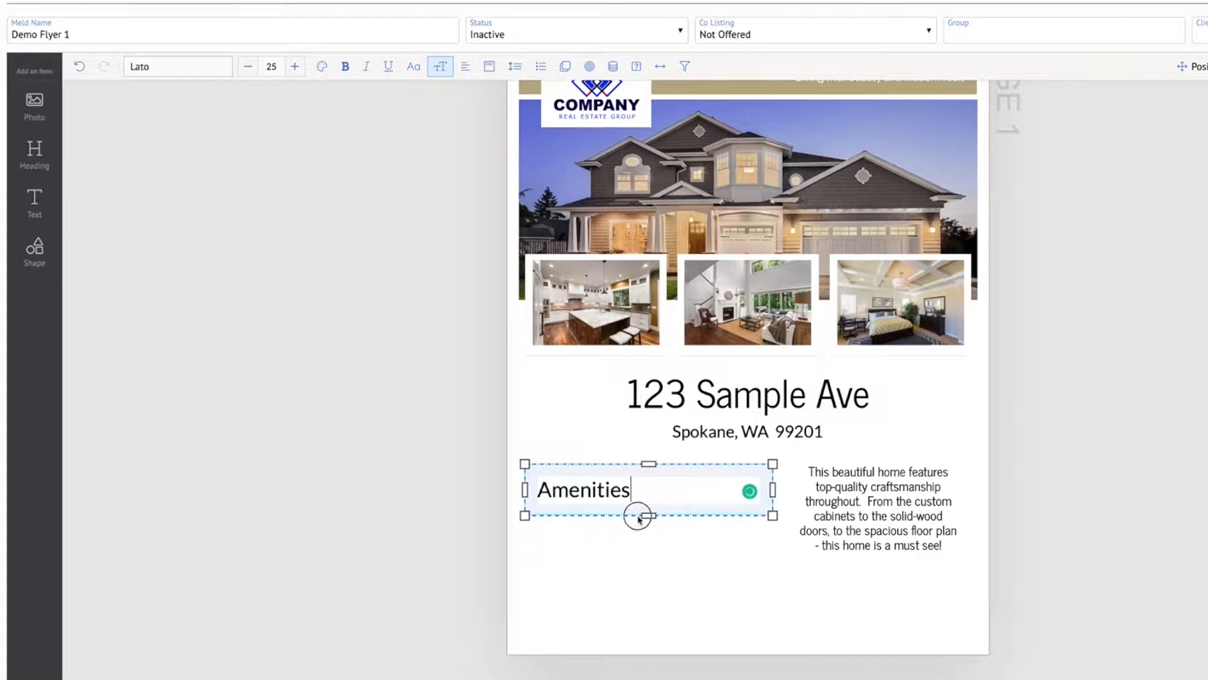
Change the Amenities heading's font to News Cycle
{"action": "double_click", "coordinate": [598, 490]}
{"action": "left_click", "coordinate": [180, 69]}
{"action": "type", "text": "news cy"}
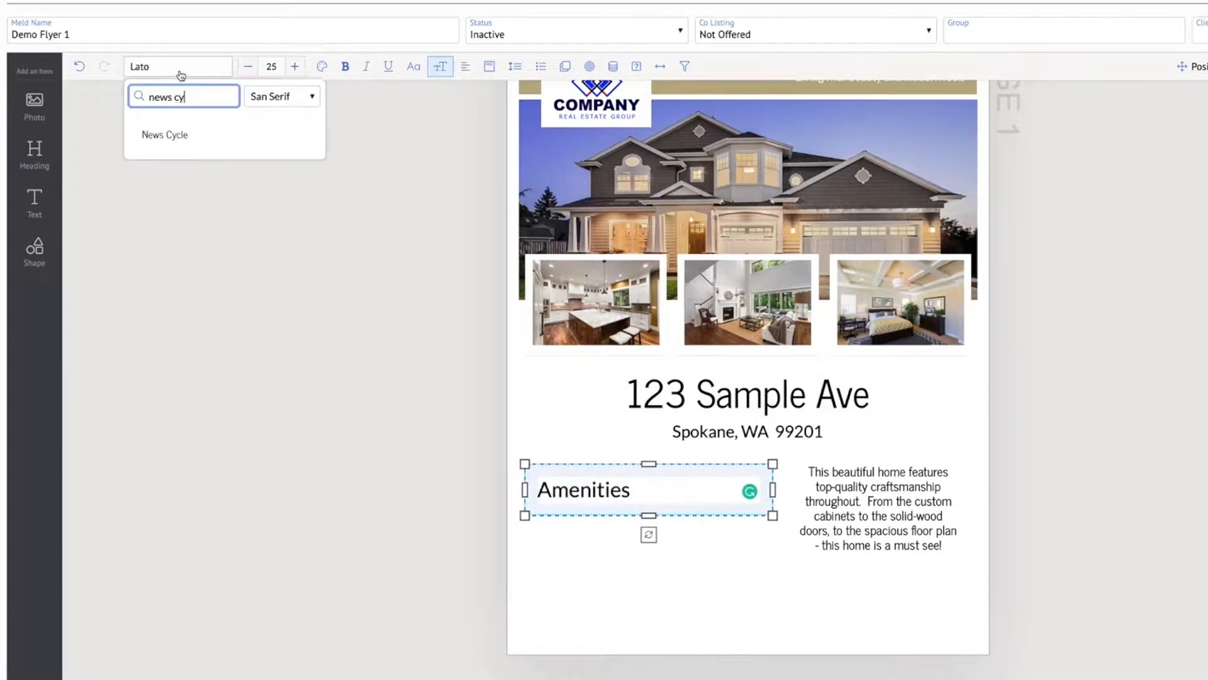
{"action": "left_click", "coordinate": [173, 144]}
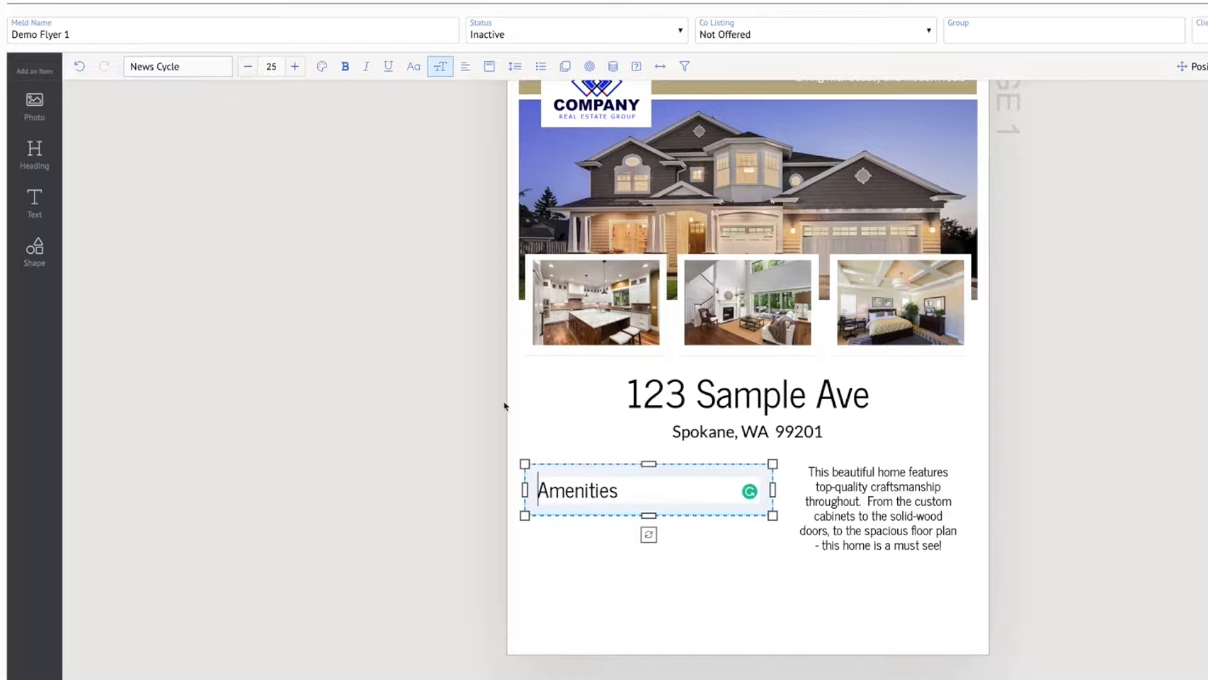
Reduce the Amenities heading's font size to 20
{"action": "double_click", "coordinate": [620, 492]}
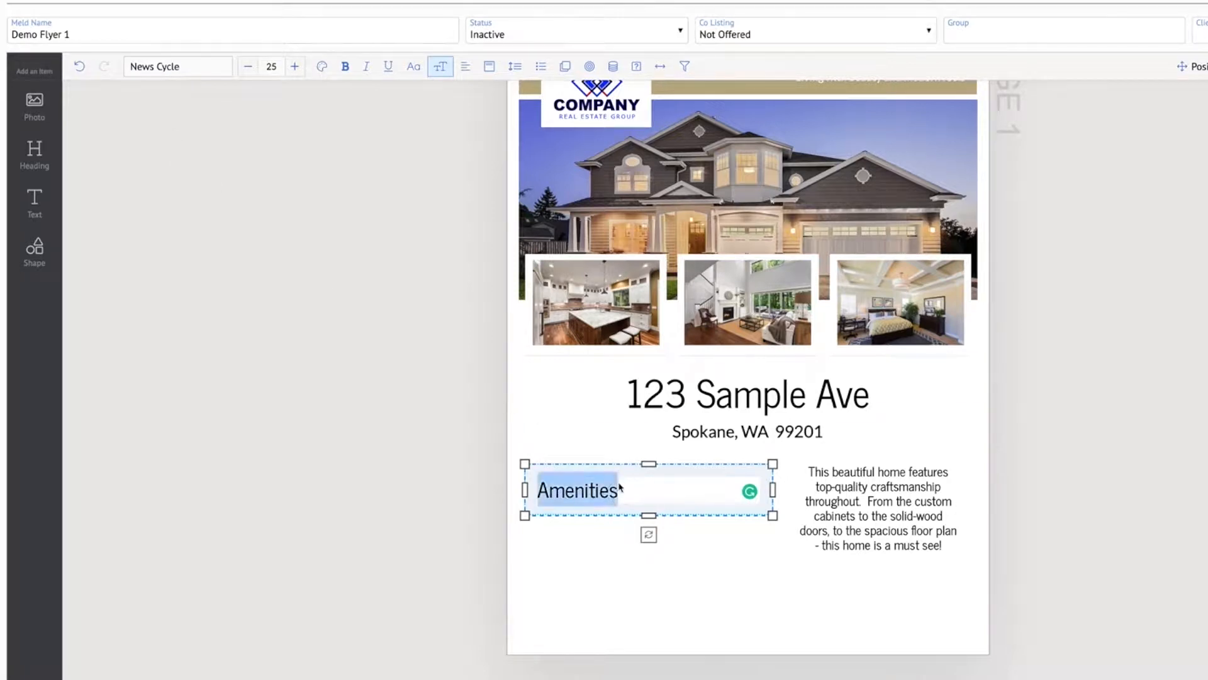
{"action": "left_click", "coordinate": [248, 67]}
{"action": "left_click", "coordinate": [248, 67]}
{"action": "left_click", "coordinate": [248, 66]}
{"action": "left_click", "coordinate": [248, 66]}
{"action": "left_click", "coordinate": [248, 67]}
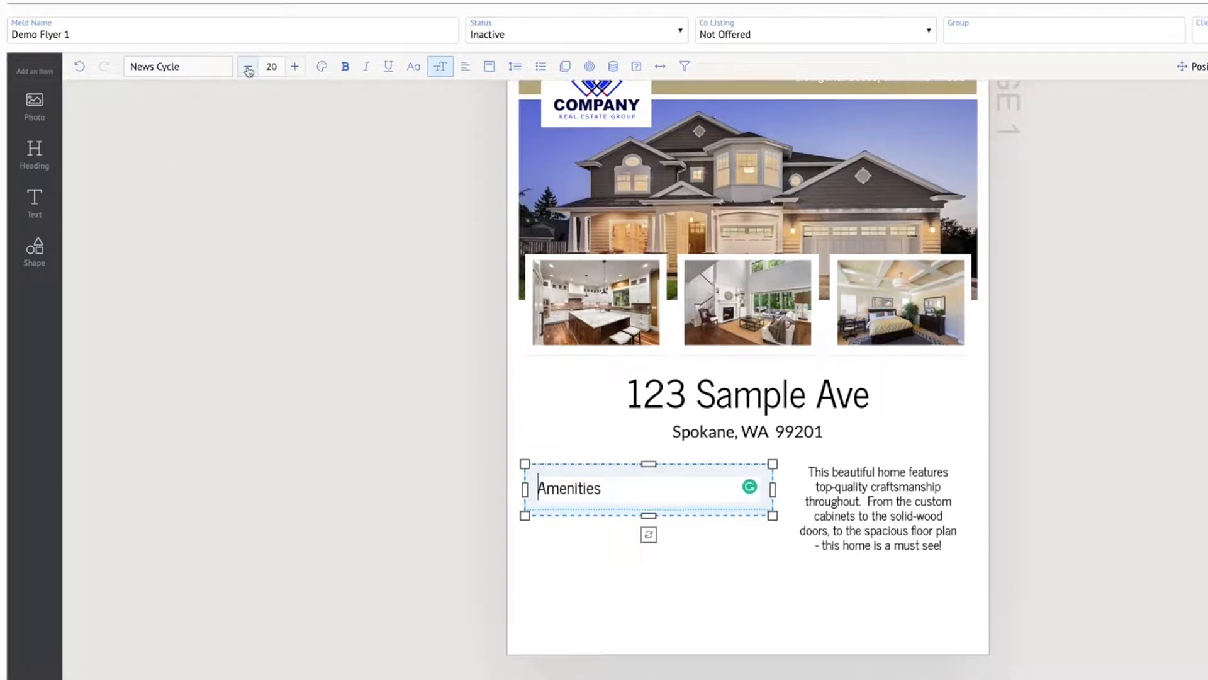
Try to make the Amenities heading bold
{"action": "double_click", "coordinate": [576, 490]}
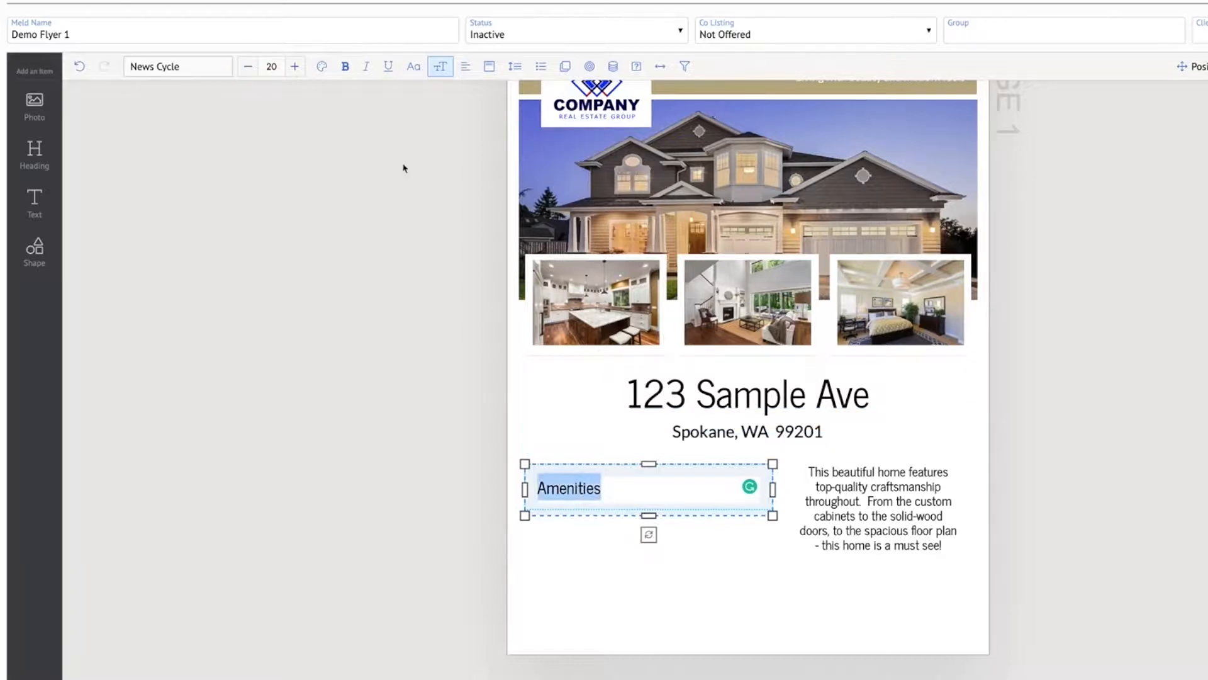
{"action": "left_click", "coordinate": [350, 76]}
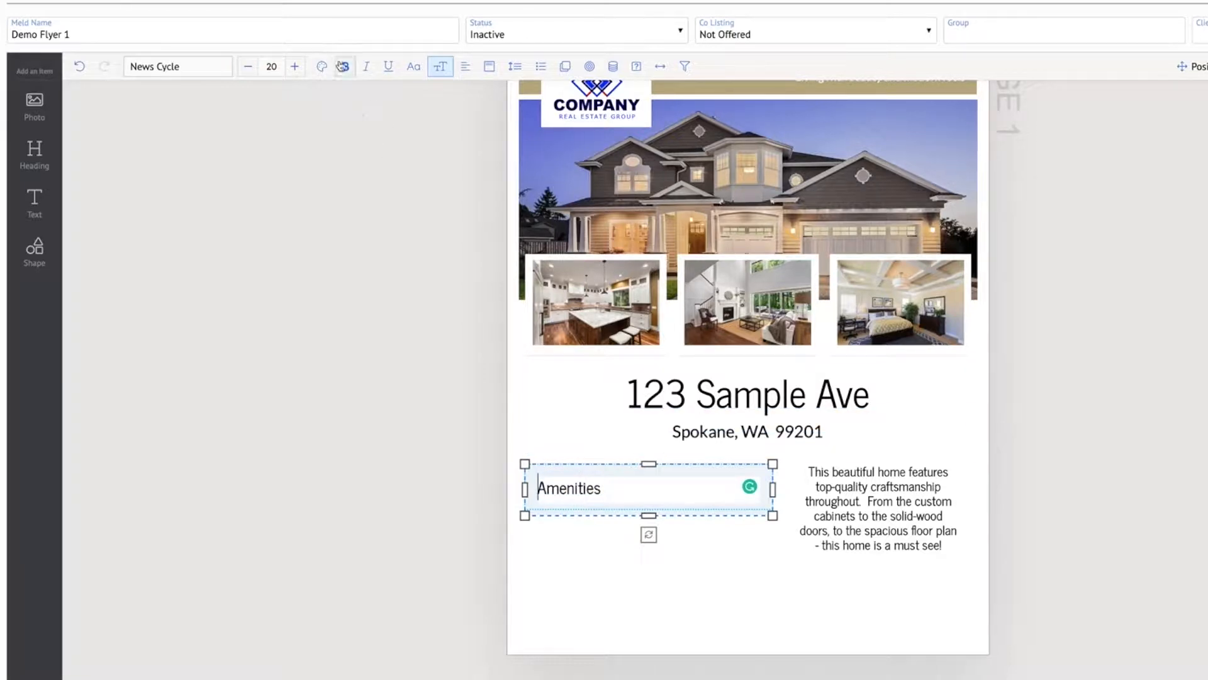
{"action": "left_click", "coordinate": [587, 575]}
Extend the Amenities box upward to align with the top of the description box and centre its text
{"action": "left_click", "coordinate": [570, 489]}
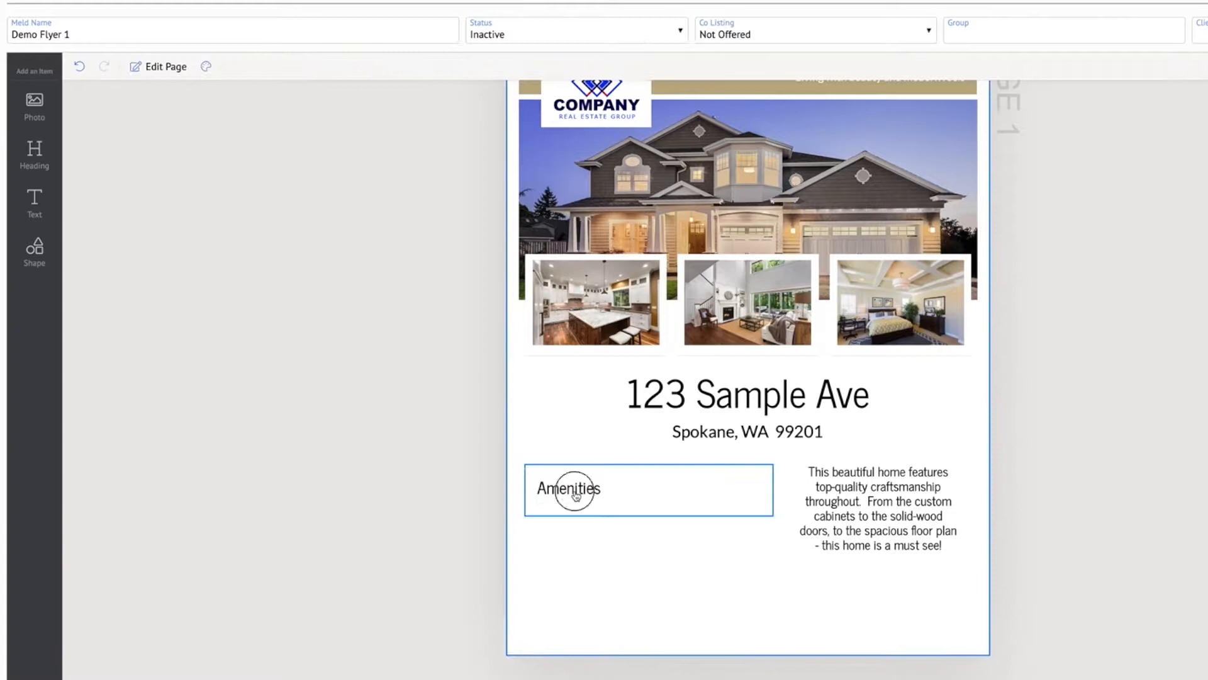
{"action": "left_click_drag", "start_coordinate": [651, 466], "coordinate": [652, 454]}
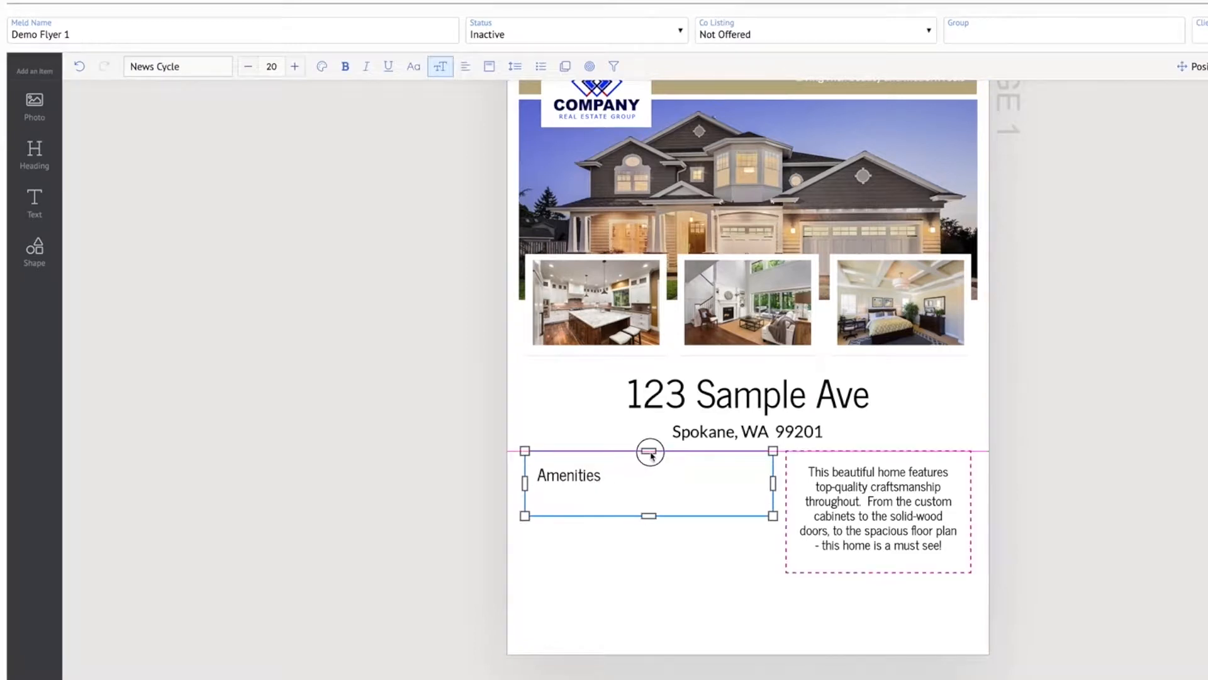
{"action": "left_click", "coordinate": [590, 477]}
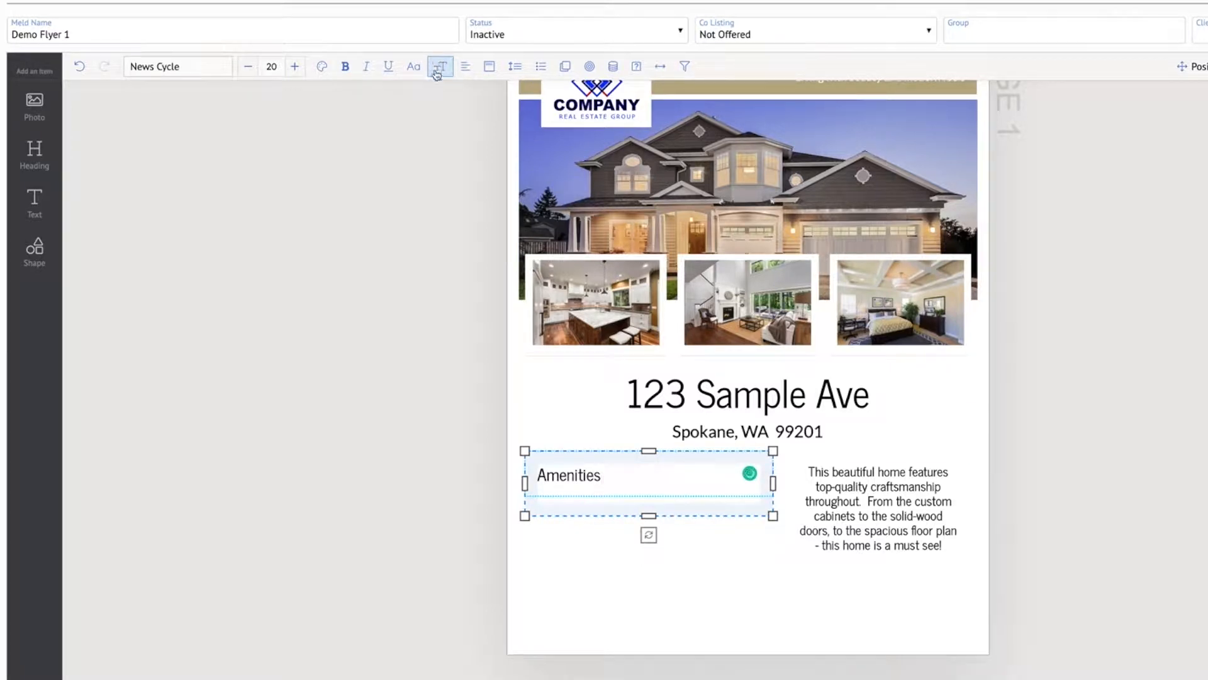
{"action": "left_click", "coordinate": [466, 71]}
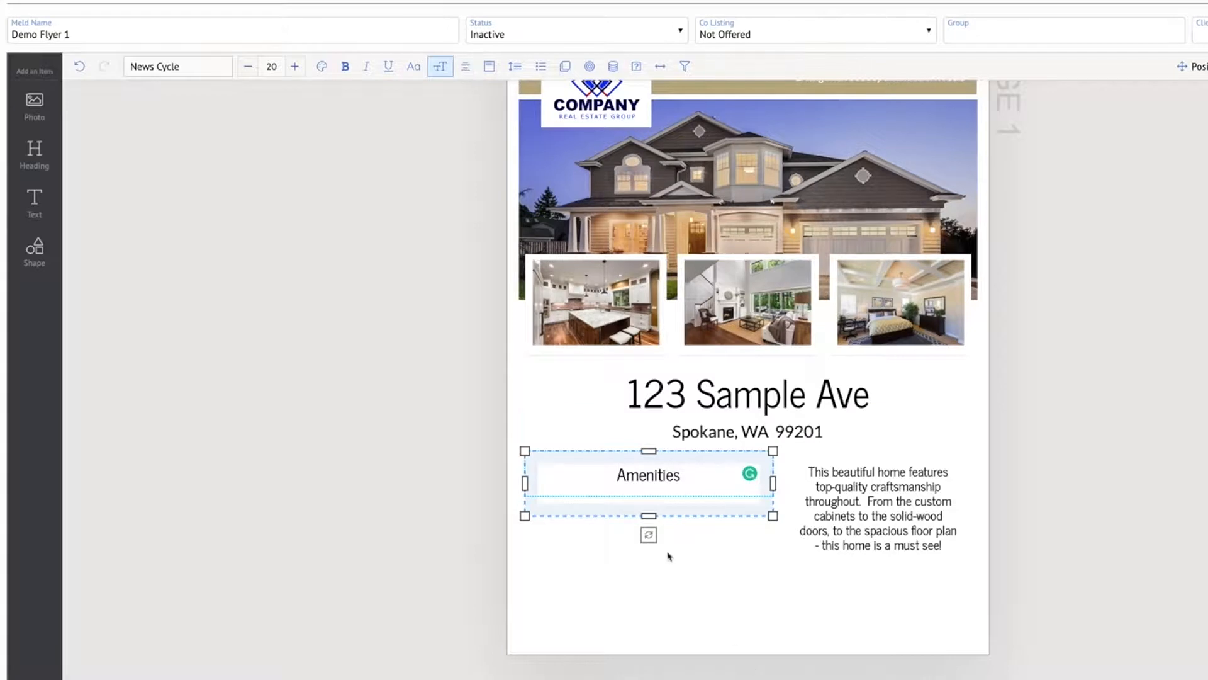
{"action": "left_click", "coordinate": [738, 609]}
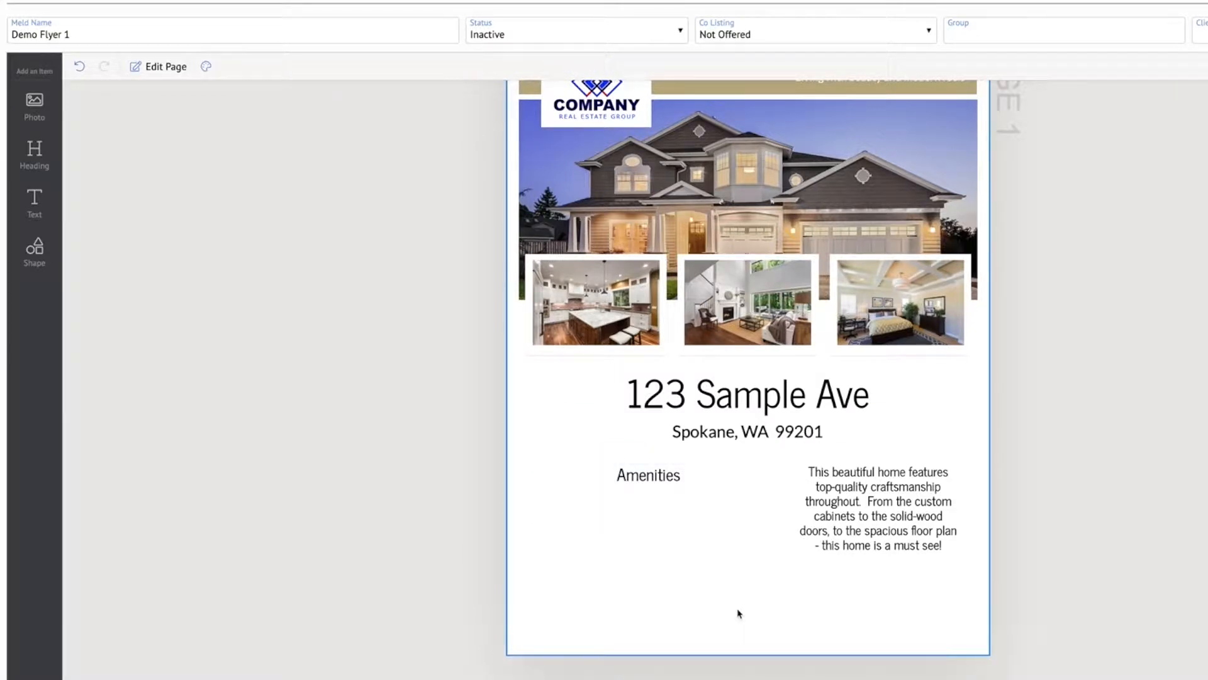
Raise the lower edge of the Amenities box so it closely fits the heading
{"action": "left_click", "coordinate": [635, 492]}
{"action": "left_click_drag", "start_coordinate": [651, 516], "coordinate": [651, 492]}
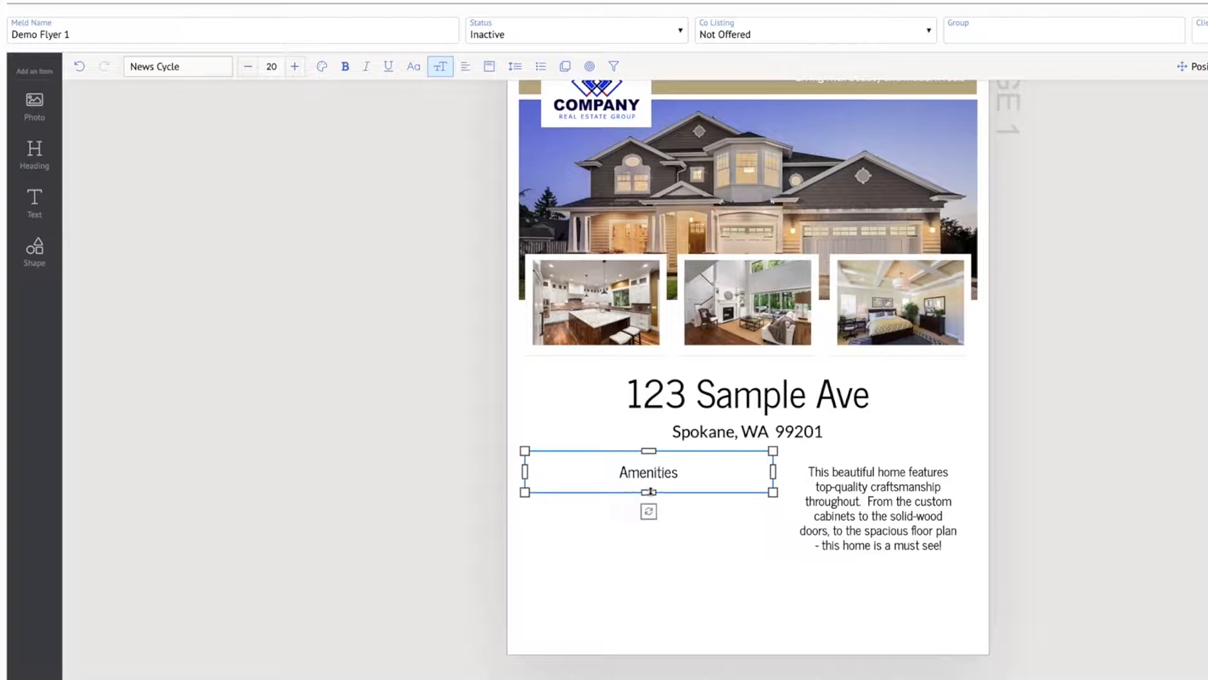
{"action": "left_click", "coordinate": [729, 606]}
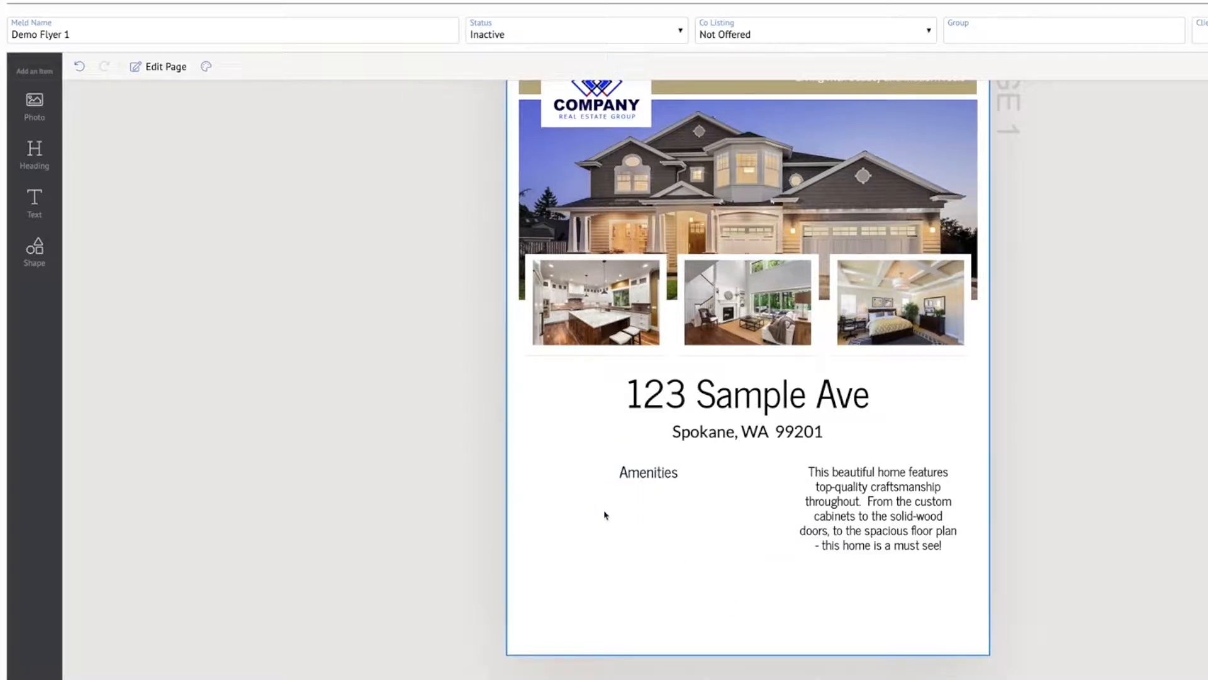
{"action": "left_click", "coordinate": [647, 481]}
{"action": "left_click", "coordinate": [647, 556]}
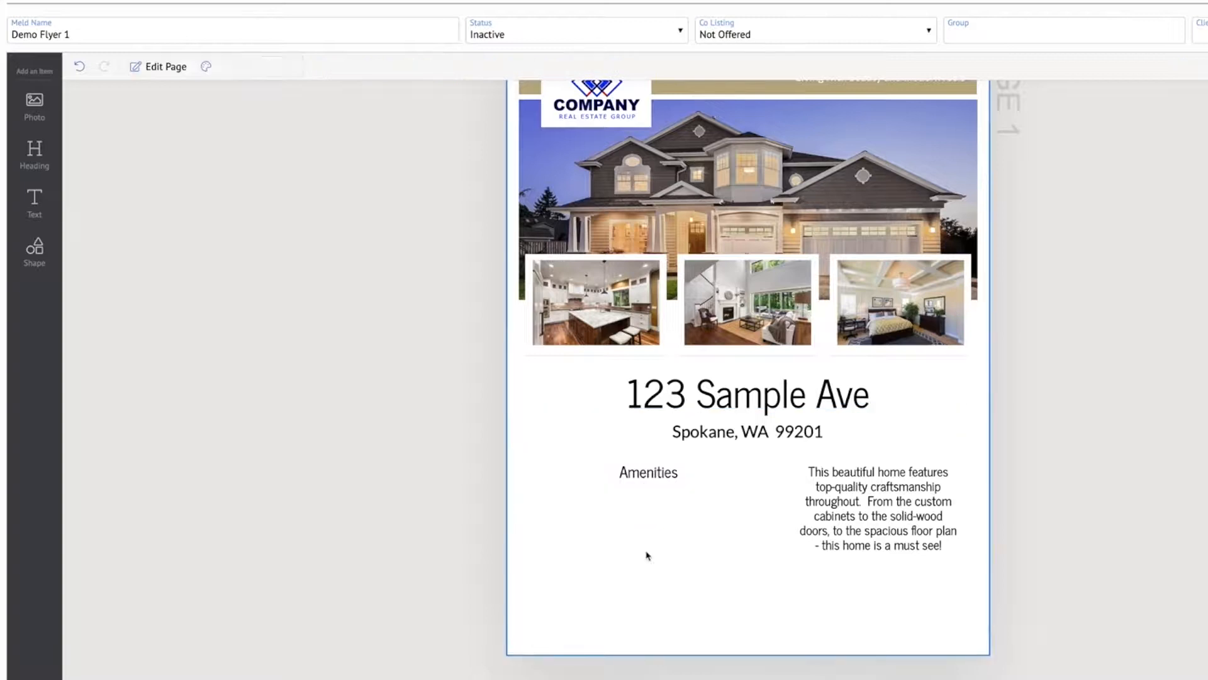
Add a text box below the Amenities heading and widen it on both sides to match the heading's box
{"action": "left_click", "coordinate": [34, 201]}
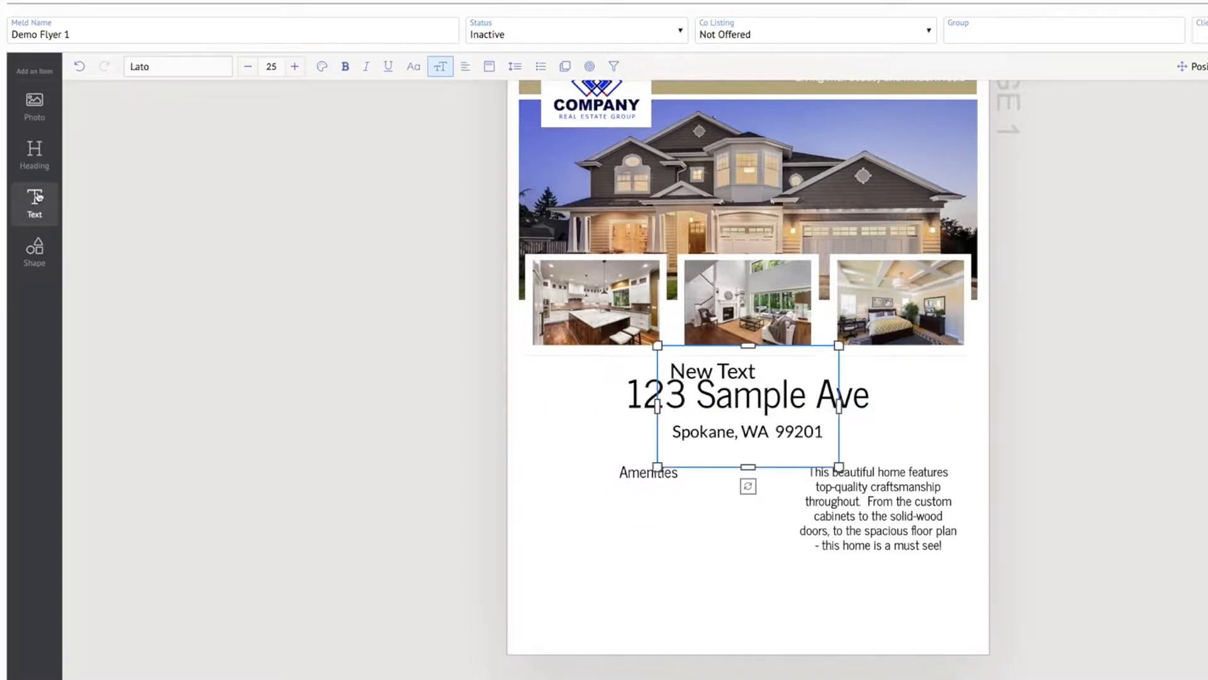
{"action": "left_click_drag", "start_coordinate": [696, 371], "coordinate": [595, 520]}
{"action": "left_click_drag", "start_coordinate": [555, 554], "coordinate": [525, 554]}
{"action": "left_click_drag", "start_coordinate": [738, 554], "coordinate": [773, 555]}
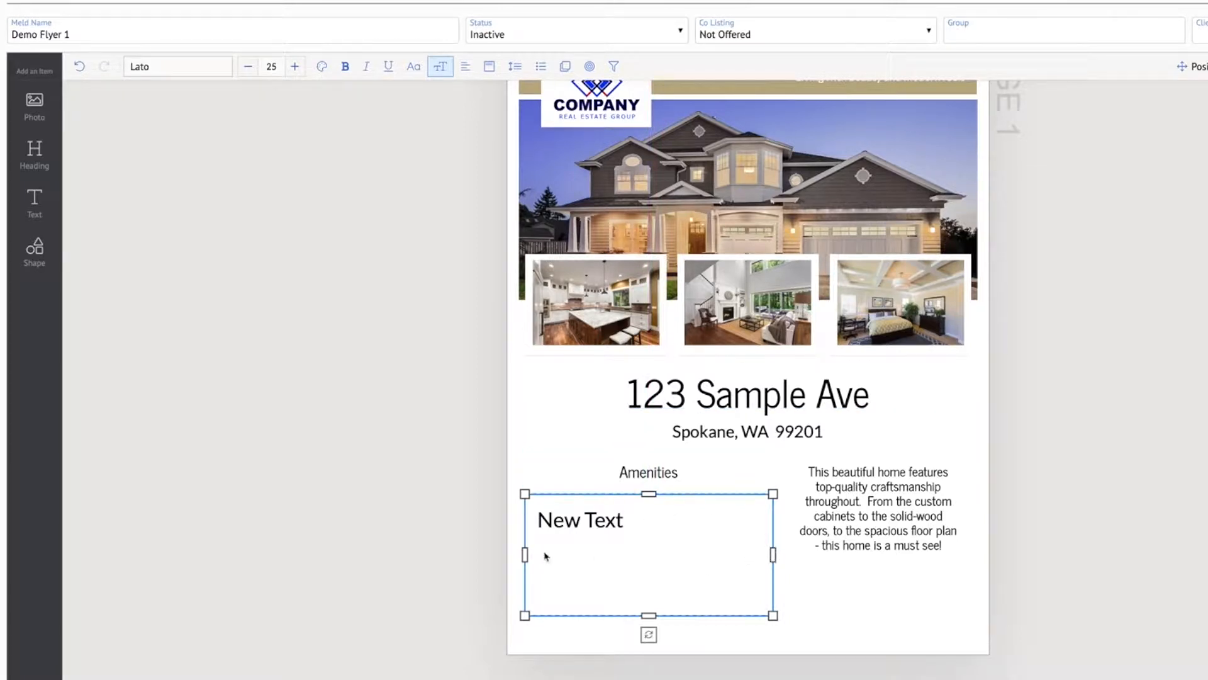
Replace the placeholder text below the Amenities heading with the property's Amenities data field
{"action": "left_click", "coordinate": [585, 547]}
{"action": "double_click", "coordinate": [568, 521]}
{"action": "key", "text": "shift+End"}
{"action": "key", "text": "BackSpace"}
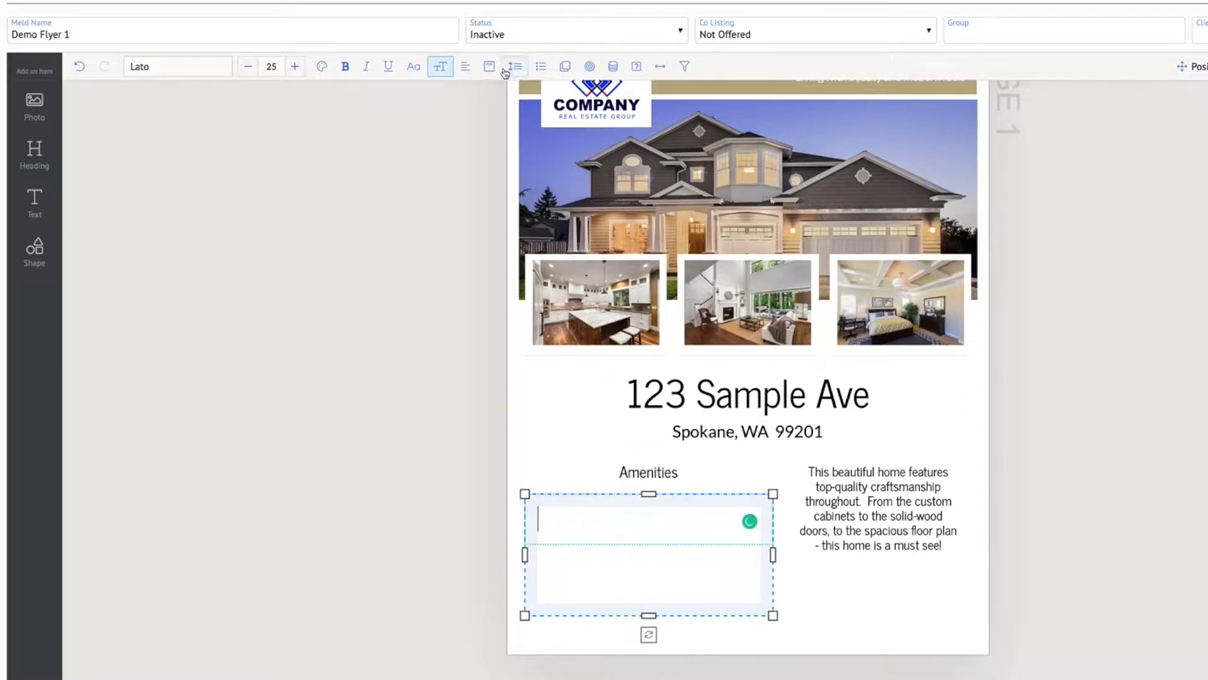
{"action": "left_click", "coordinate": [612, 67]}
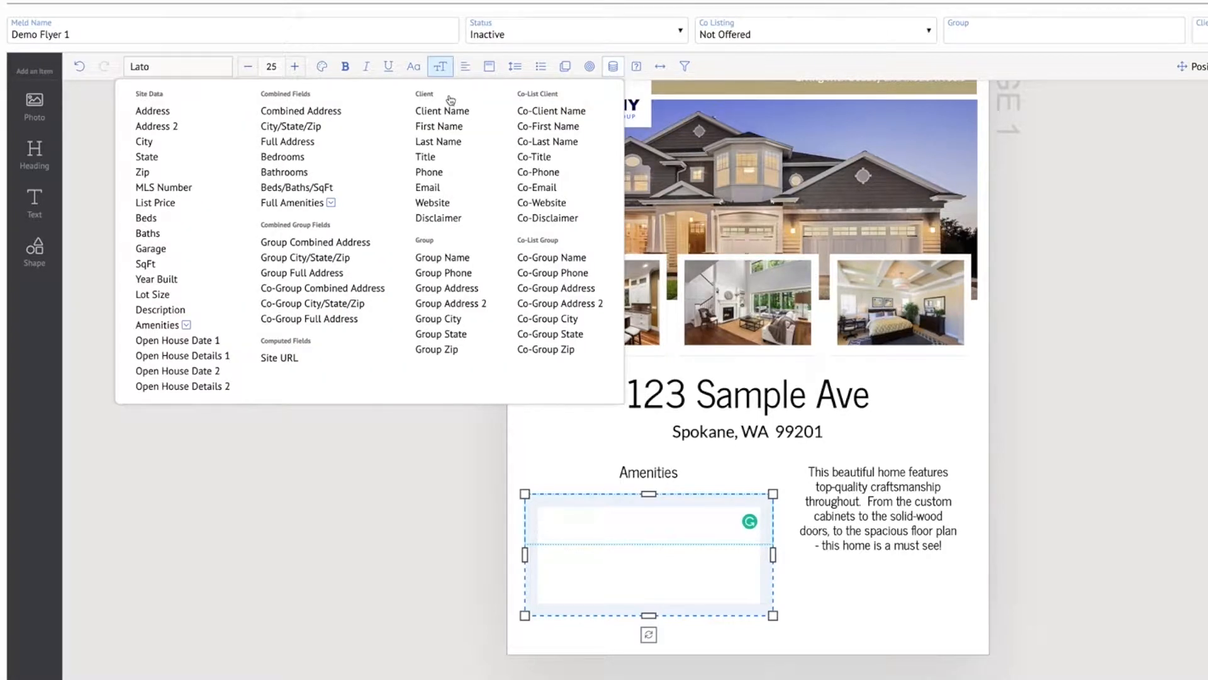
{"action": "left_click", "coordinate": [162, 327]}
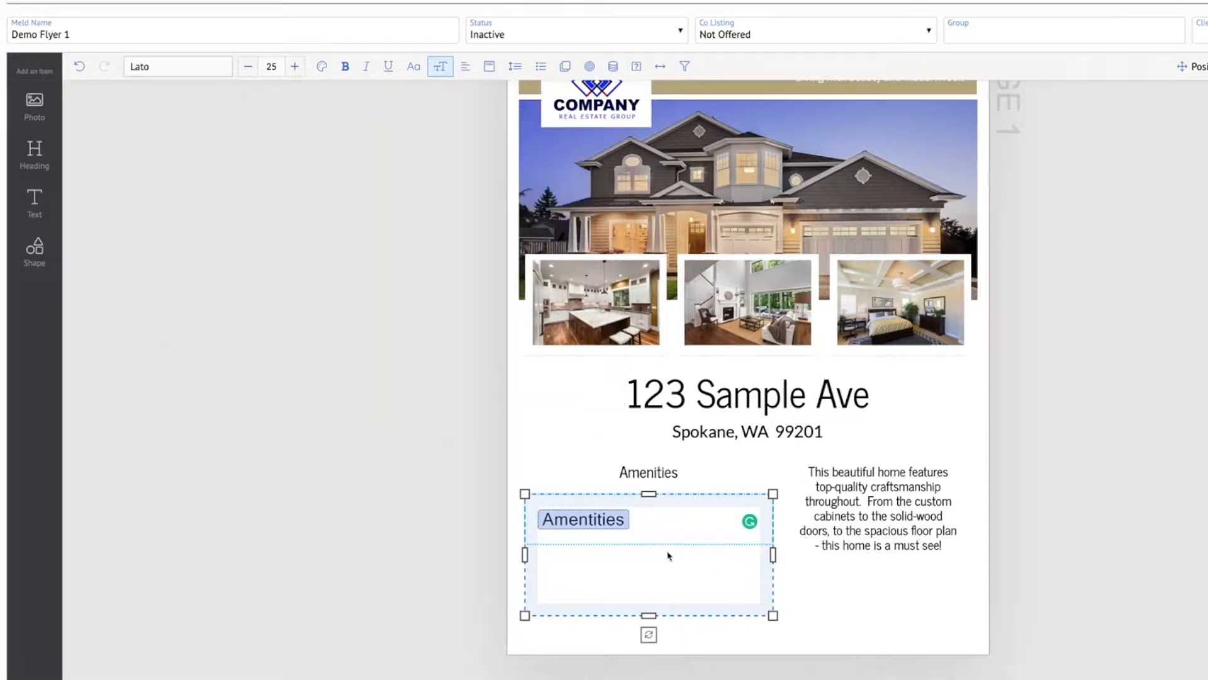
{"action": "left_click", "coordinate": [1156, 550]}
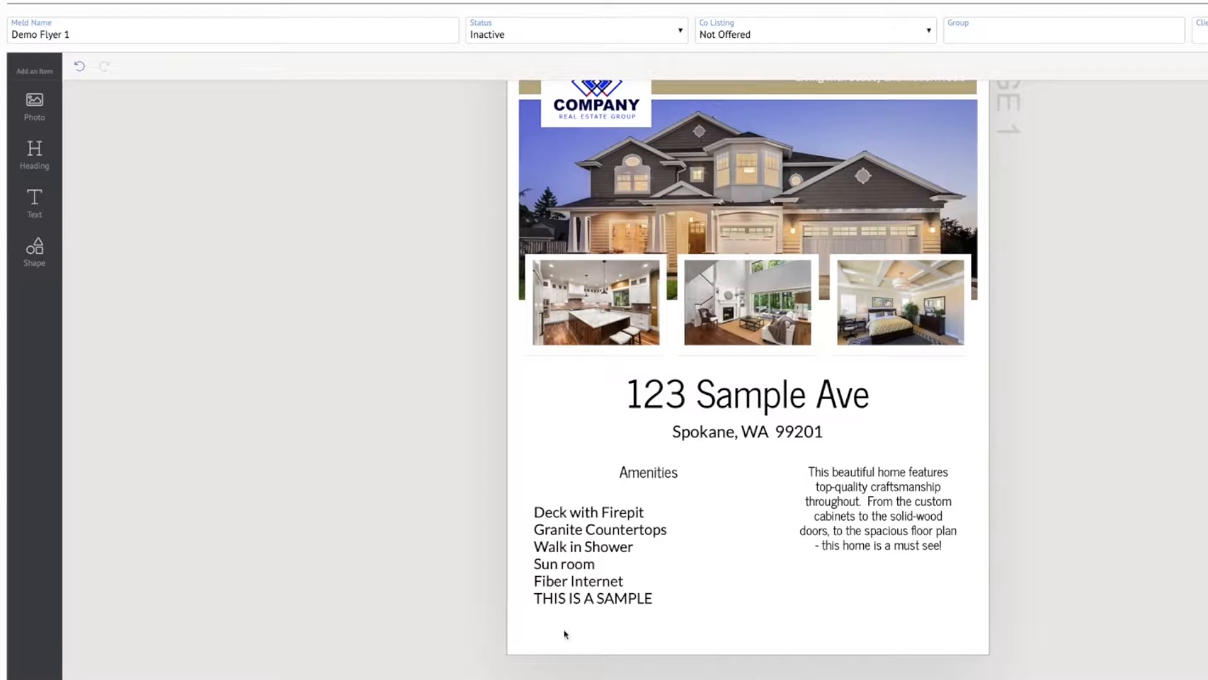
Change the font of the Amenities data field to News Cycle
{"action": "left_click", "coordinate": [588, 523]}
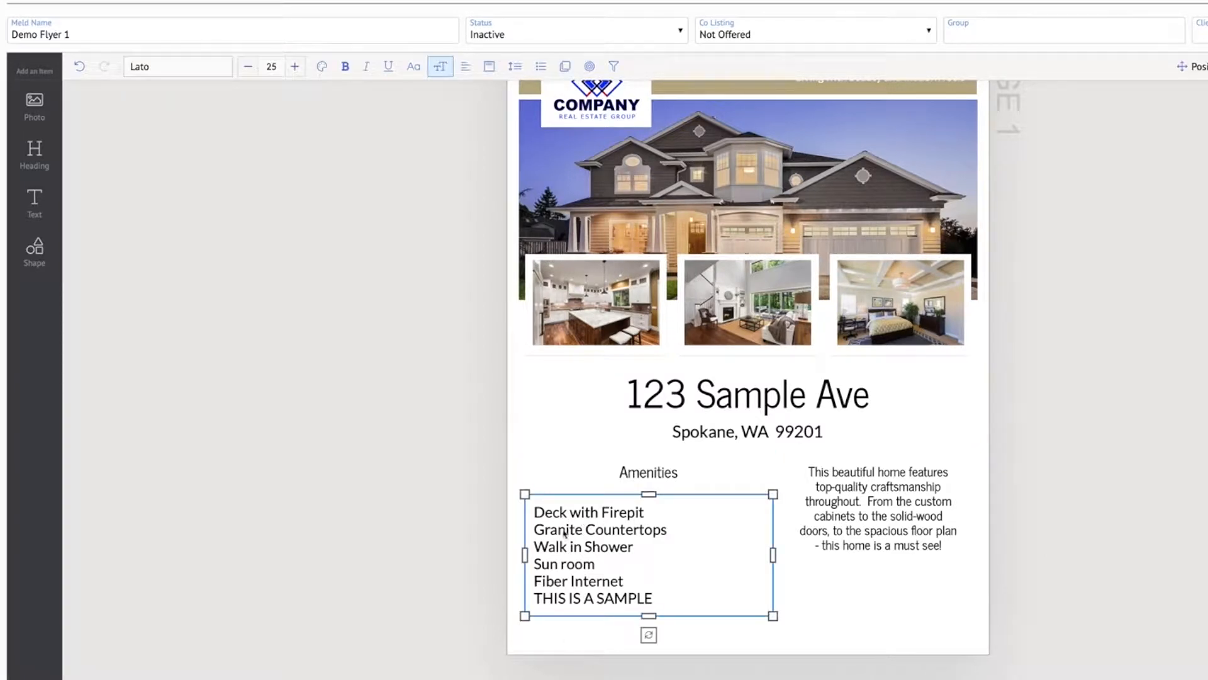
{"action": "double_click", "coordinate": [564, 530]}
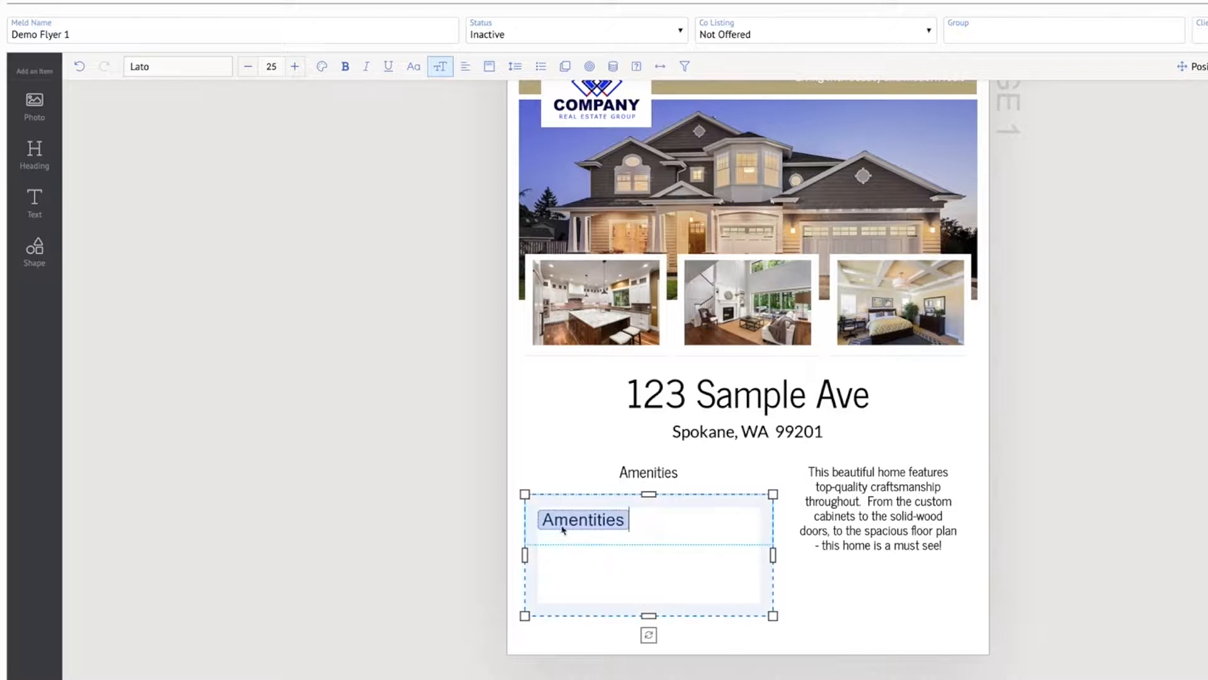
{"action": "left_click", "coordinate": [147, 69]}
{"action": "type", "text": "news cy"}
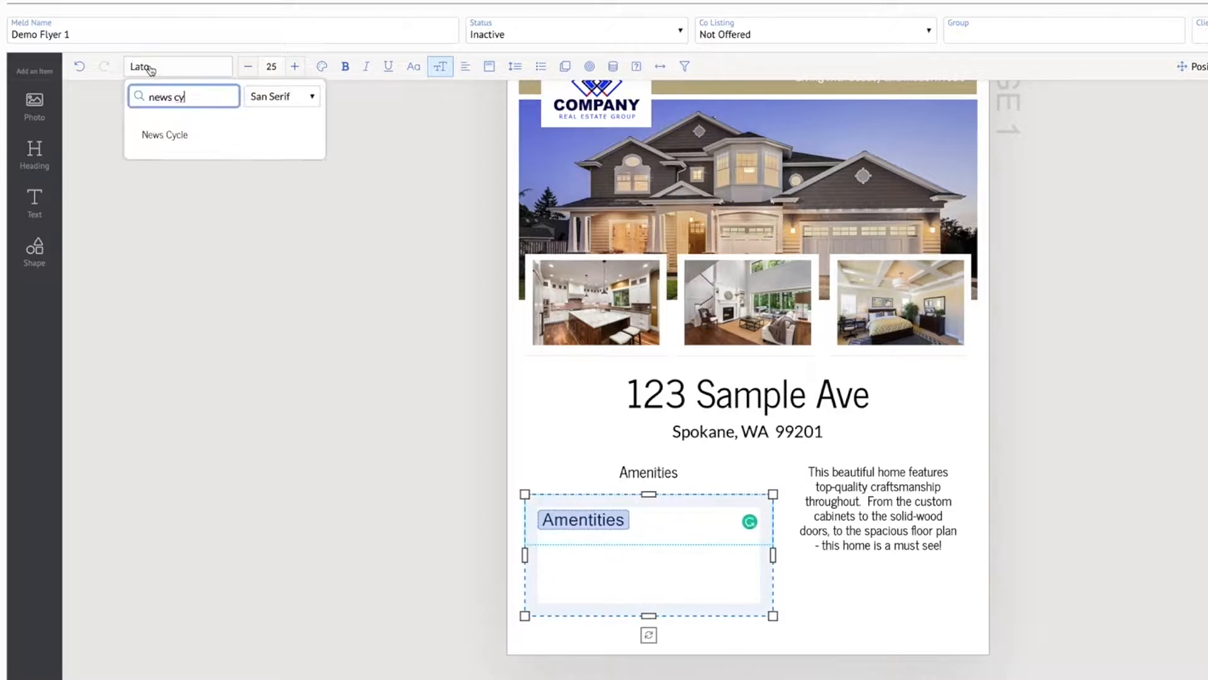
{"action": "left_click", "coordinate": [169, 129]}
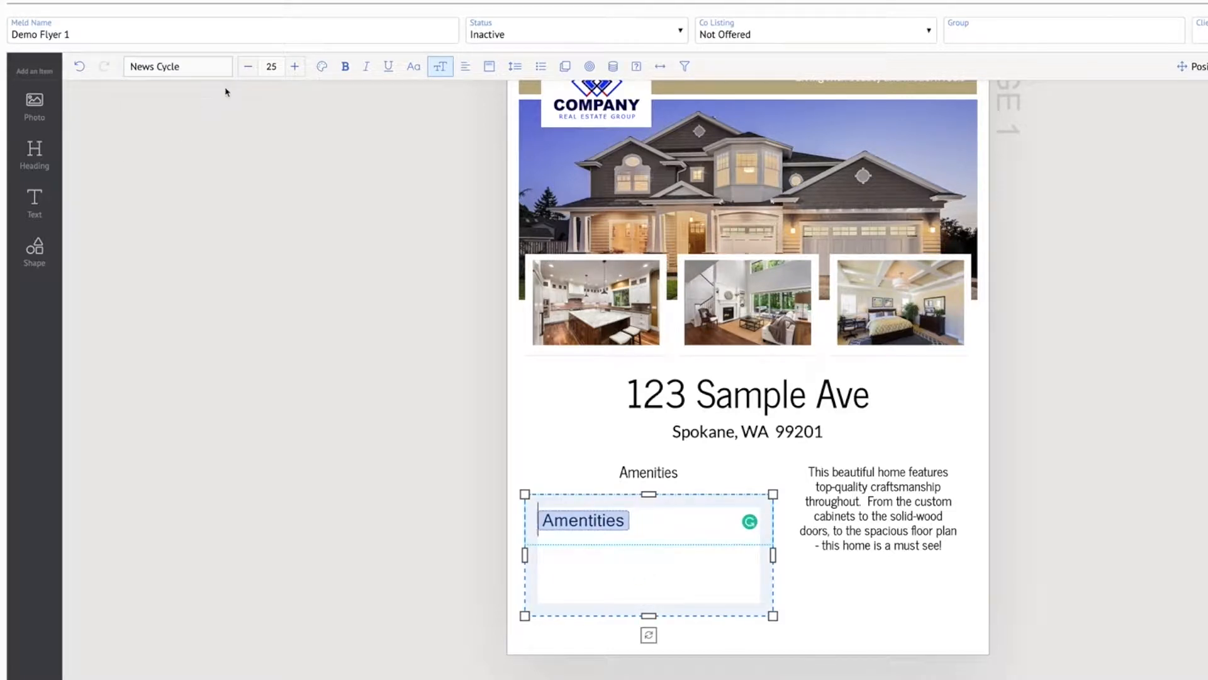
Check the description's font size and reduce the amenities list's font size to match it at 15
{"action": "left_click", "coordinate": [879, 512]}
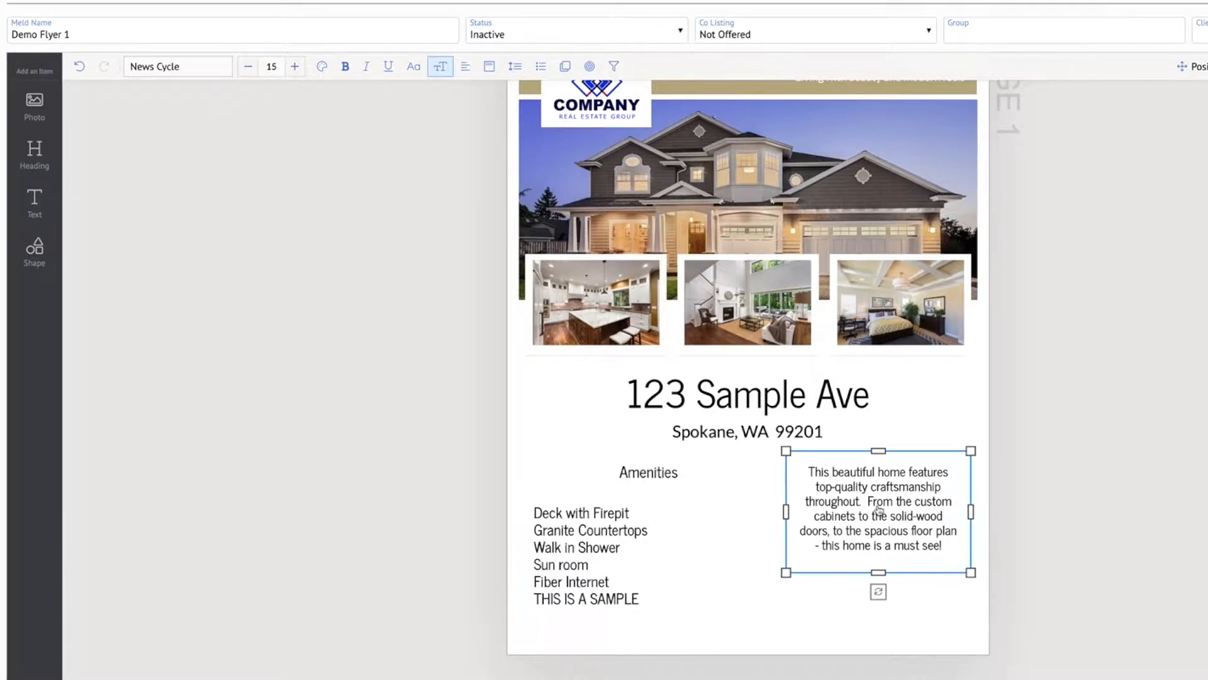
{"action": "left_click", "coordinate": [576, 565]}
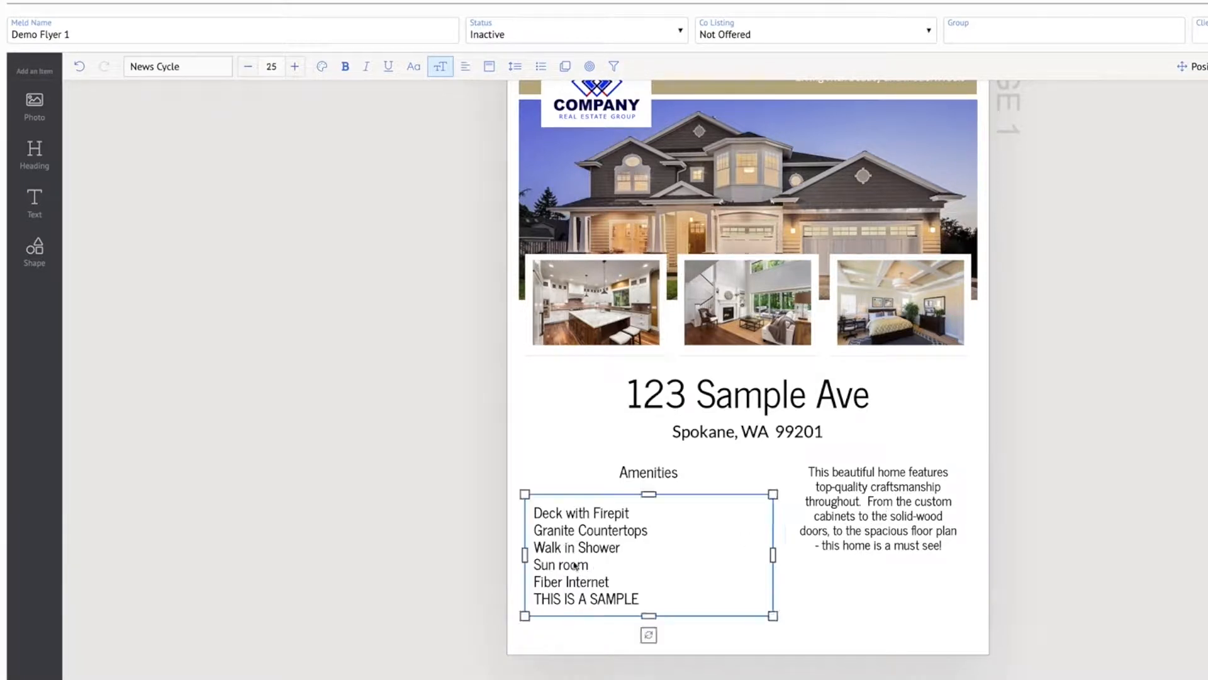
{"action": "left_click", "coordinate": [249, 67]}
{"action": "left_click", "coordinate": [249, 67]}
{"action": "left_click", "coordinate": [249, 69]}
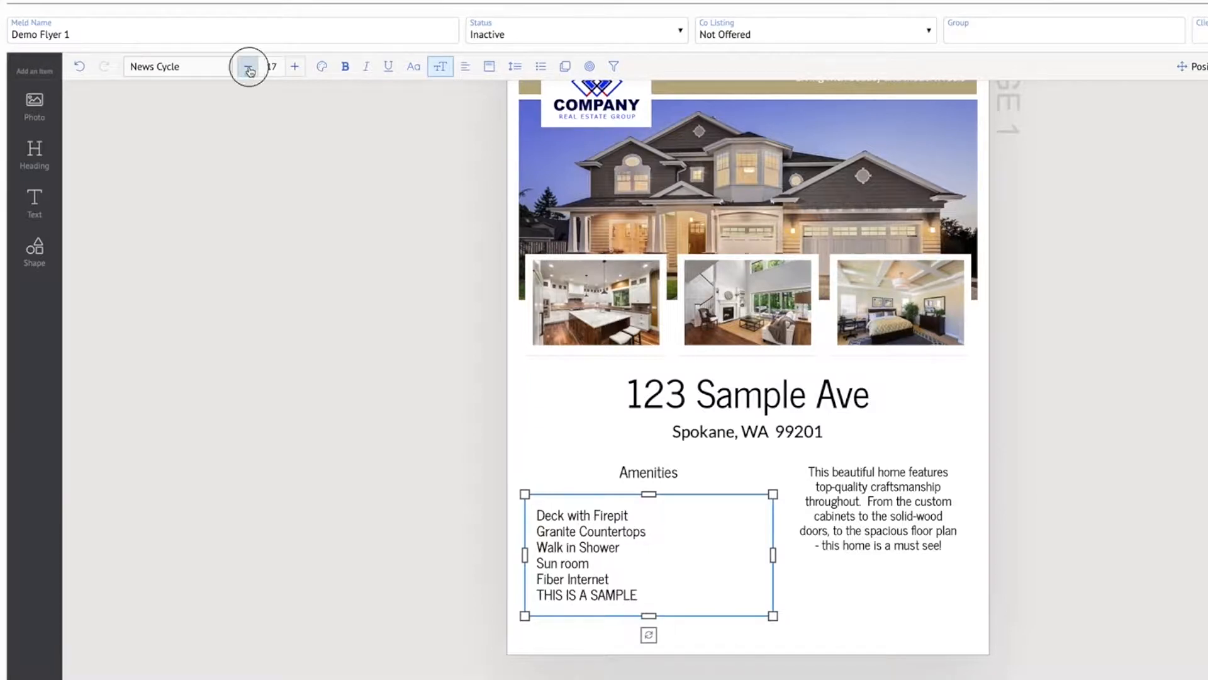
{"action": "left_click", "coordinate": [249, 70]}
{"action": "left_click", "coordinate": [249, 70]}
{"action": "left_click", "coordinate": [1179, 557]}
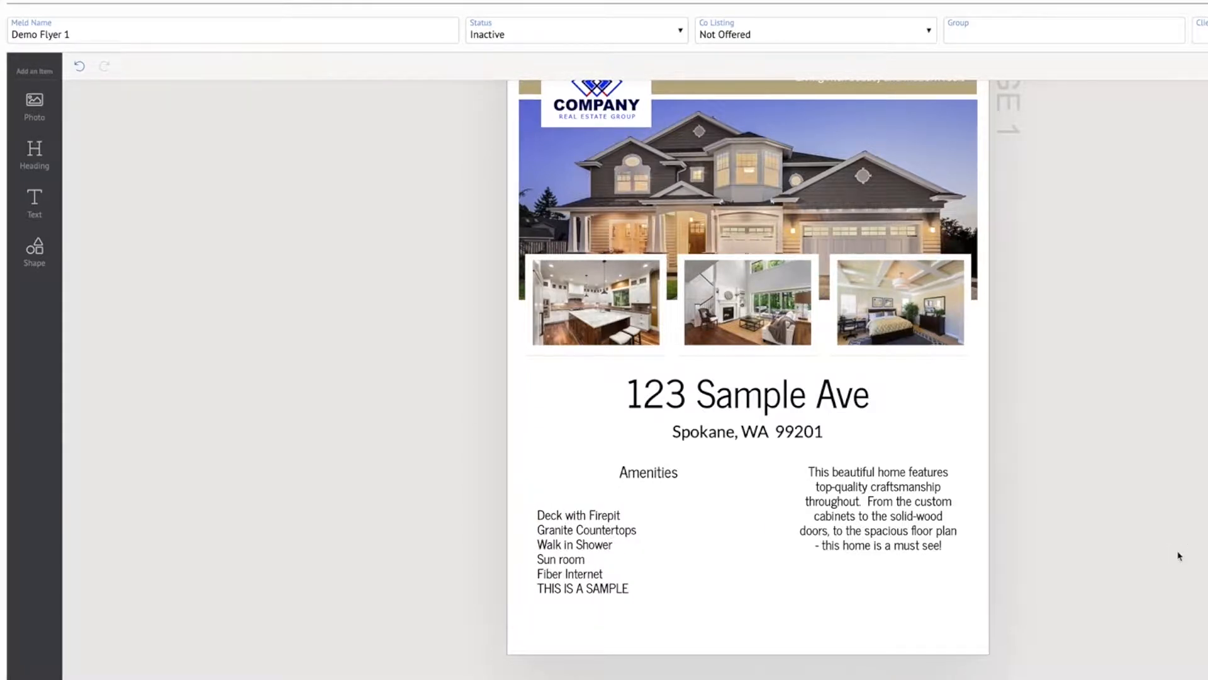
{"action": "left_click", "coordinate": [578, 524]}
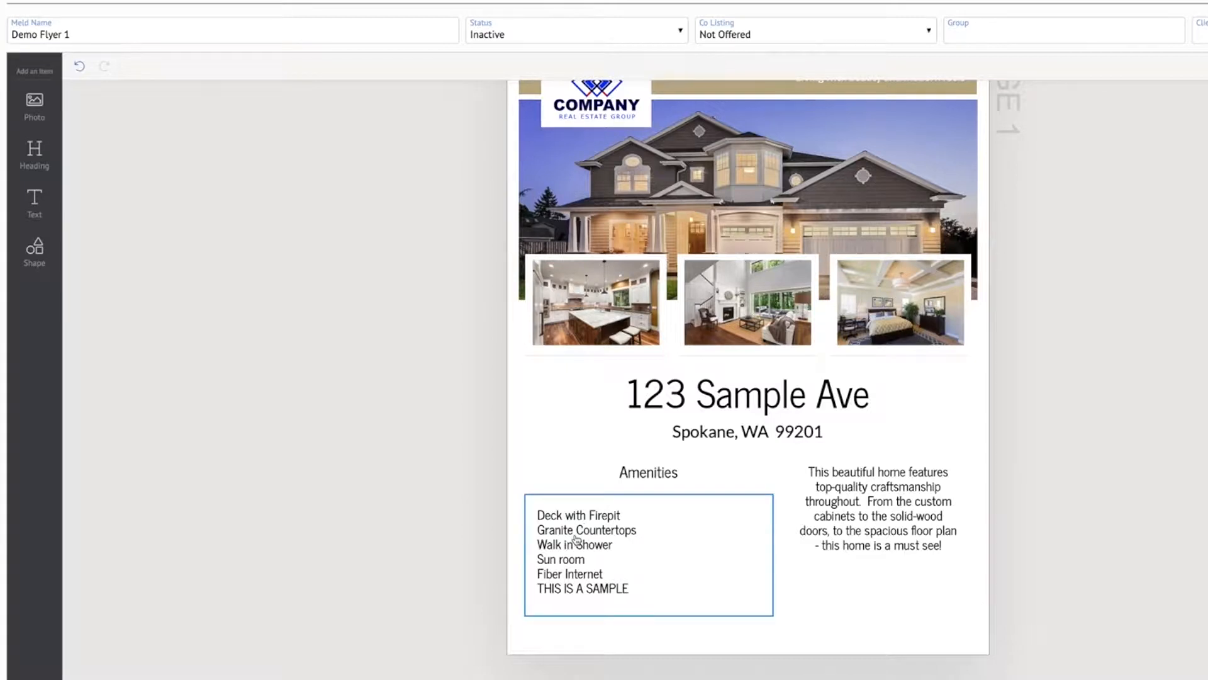
Move the amenities list up closer to the Amenities heading and left-align the heading text with the list
{"action": "left_click_drag", "start_coordinate": [578, 554], "coordinate": [577, 543]}
{"action": "left_click", "coordinate": [657, 476]}
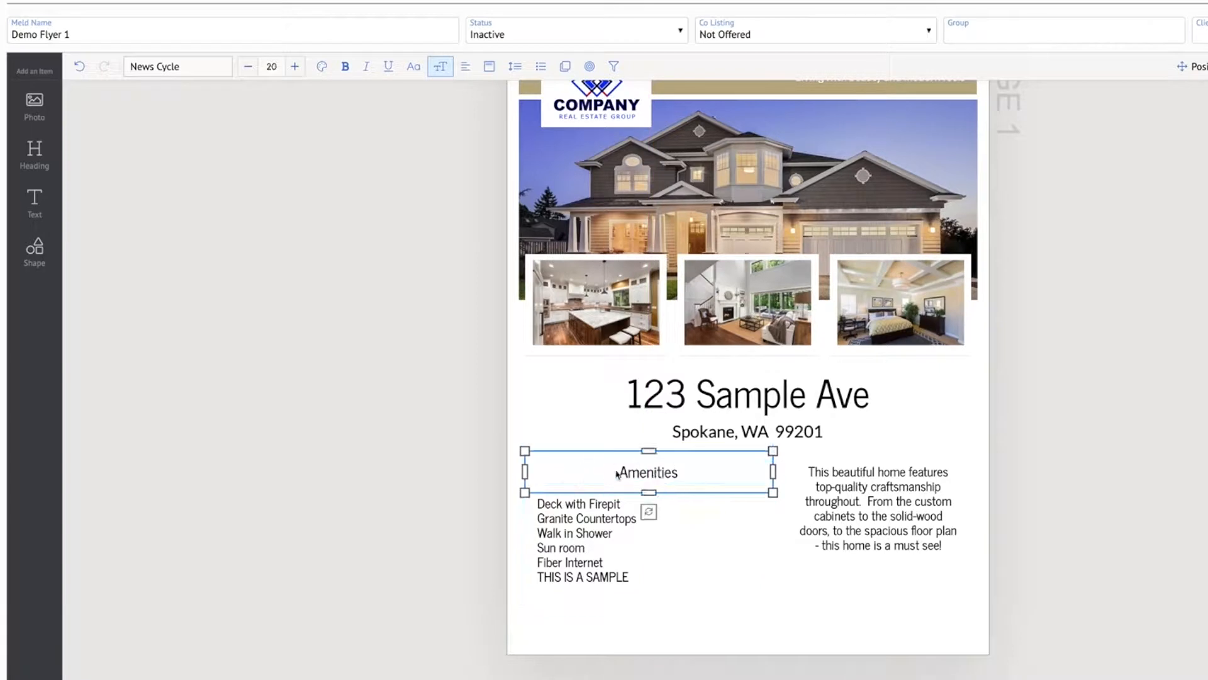
{"action": "left_click", "coordinate": [651, 475]}
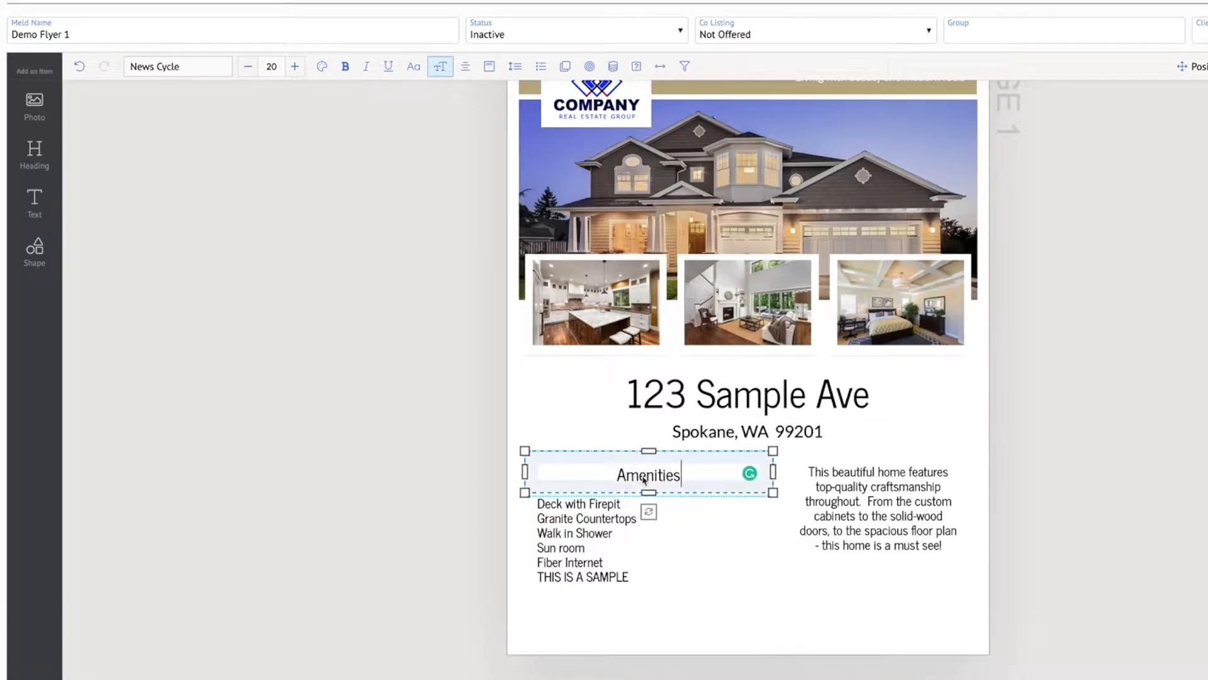
{"action": "left_click", "coordinate": [467, 70]}
{"action": "left_click", "coordinate": [468, 71]}
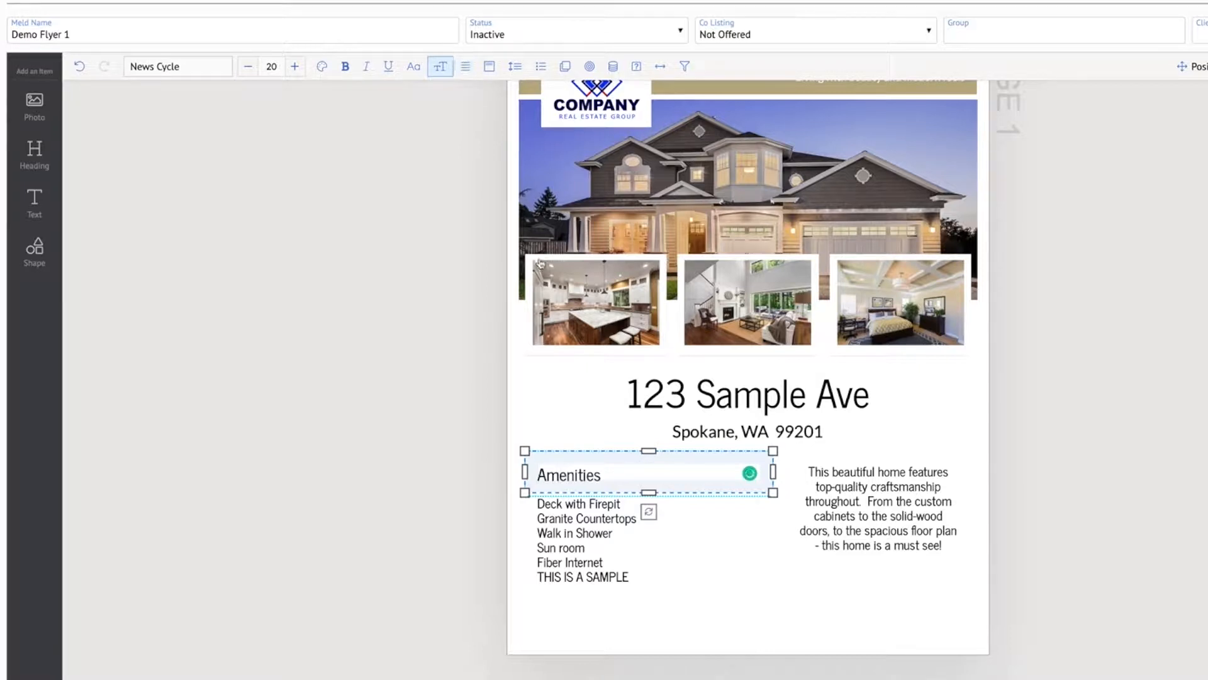
Add solid round bullets to the amenities data field and reduce the bullet size to 60
{"action": "left_click", "coordinate": [722, 555]}
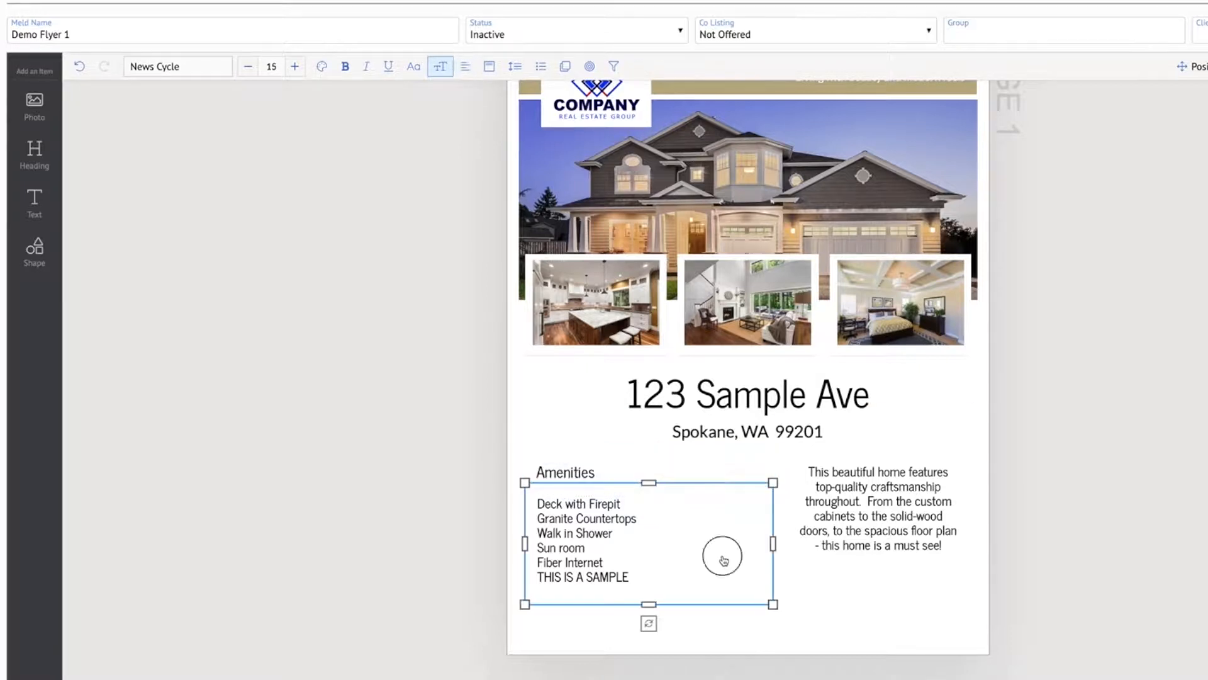
{"action": "double_click", "coordinate": [570, 535]}
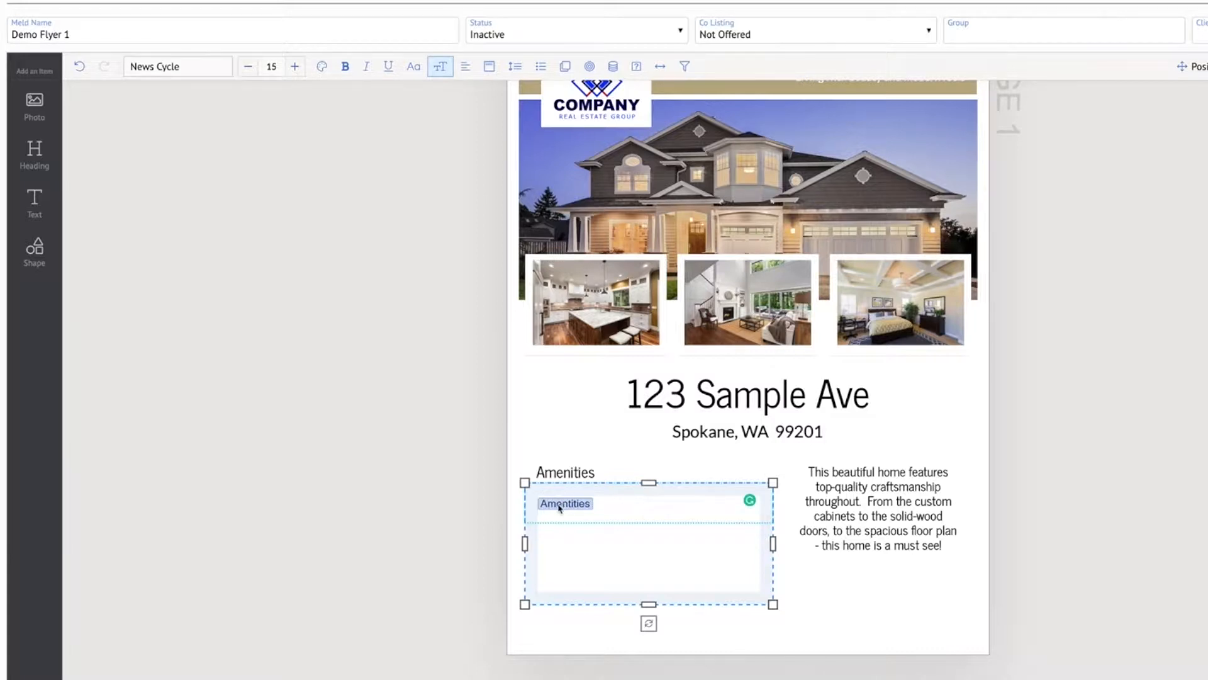
{"action": "left_click", "coordinate": [542, 67]}
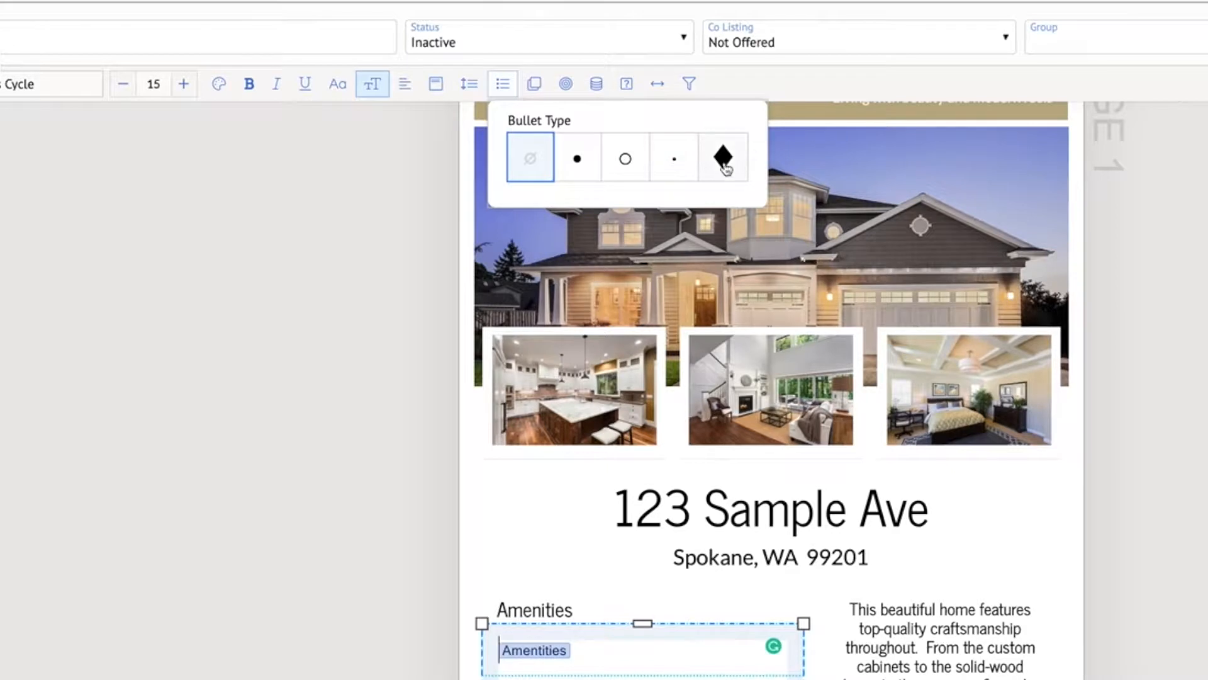
{"action": "left_click", "coordinate": [577, 158]}
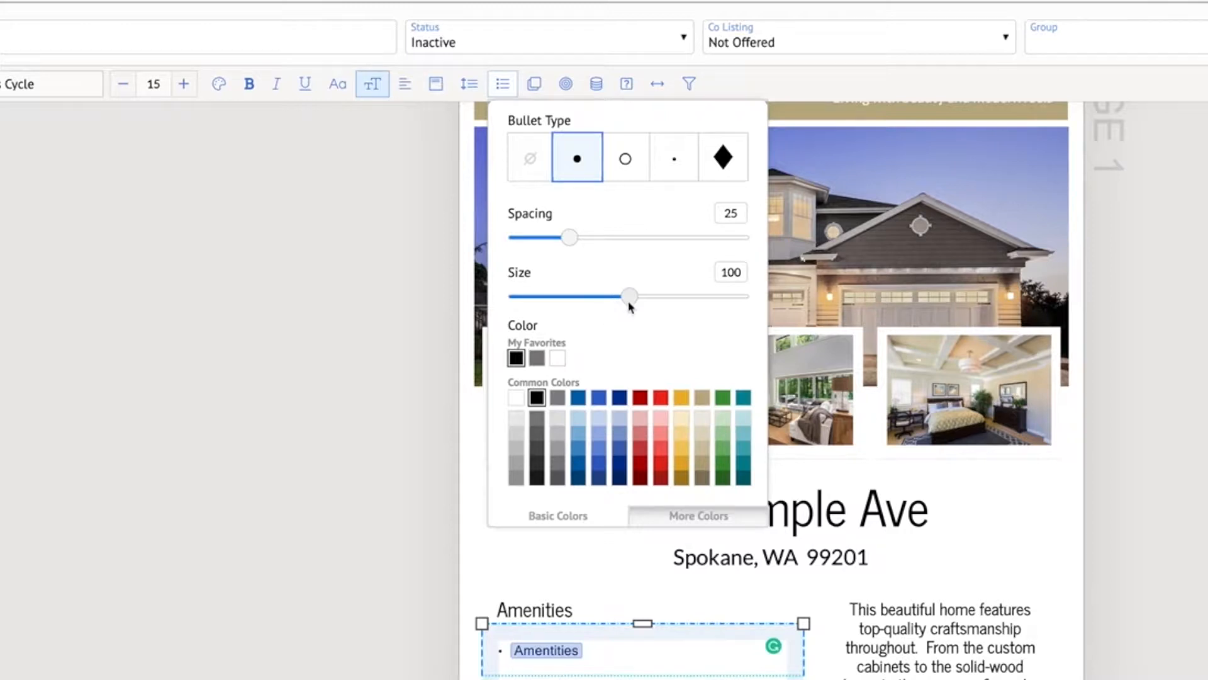
{"action": "left_click_drag", "start_coordinate": [628, 303], "coordinate": [580, 302]}
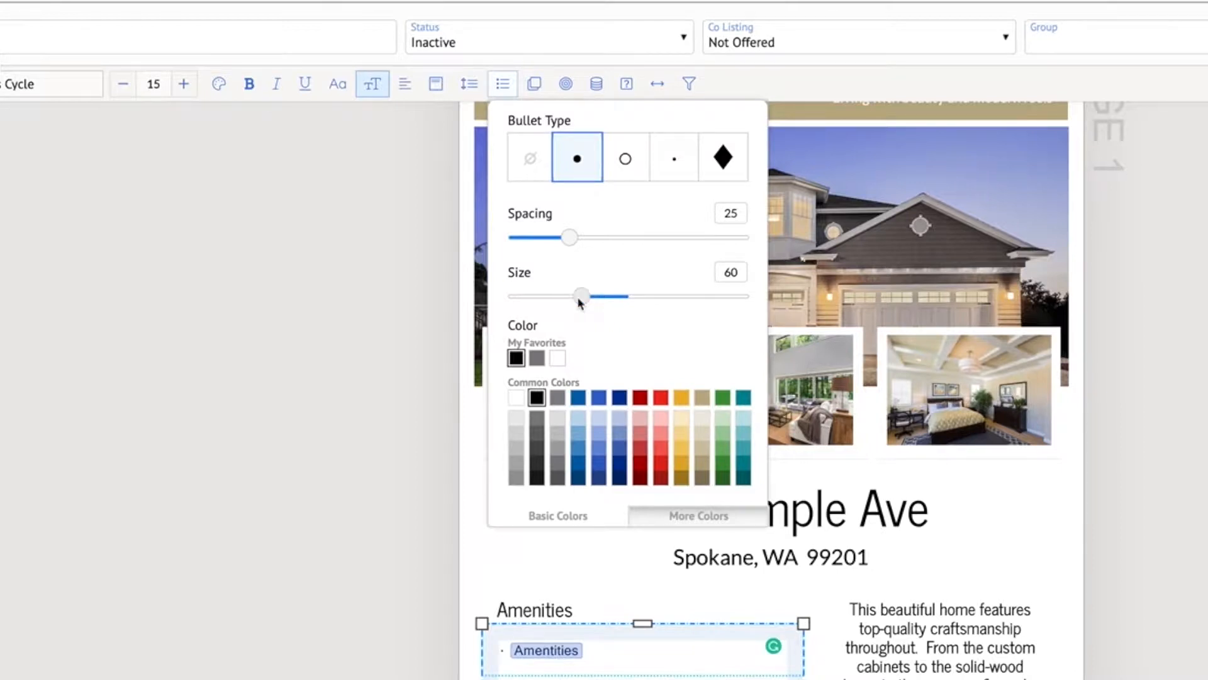
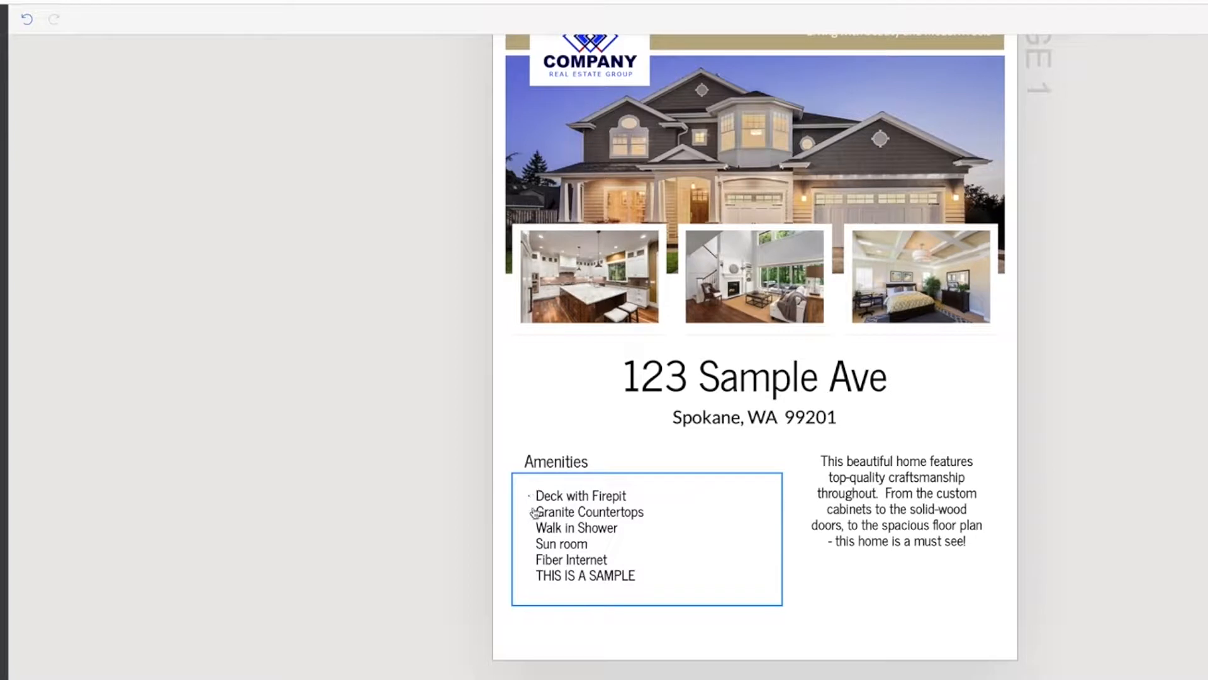
Move the Amenities heading and the bulleted amenities list slightly up toward the city line, with the list close beneath the heading
{"action": "left_click", "coordinate": [588, 513]}
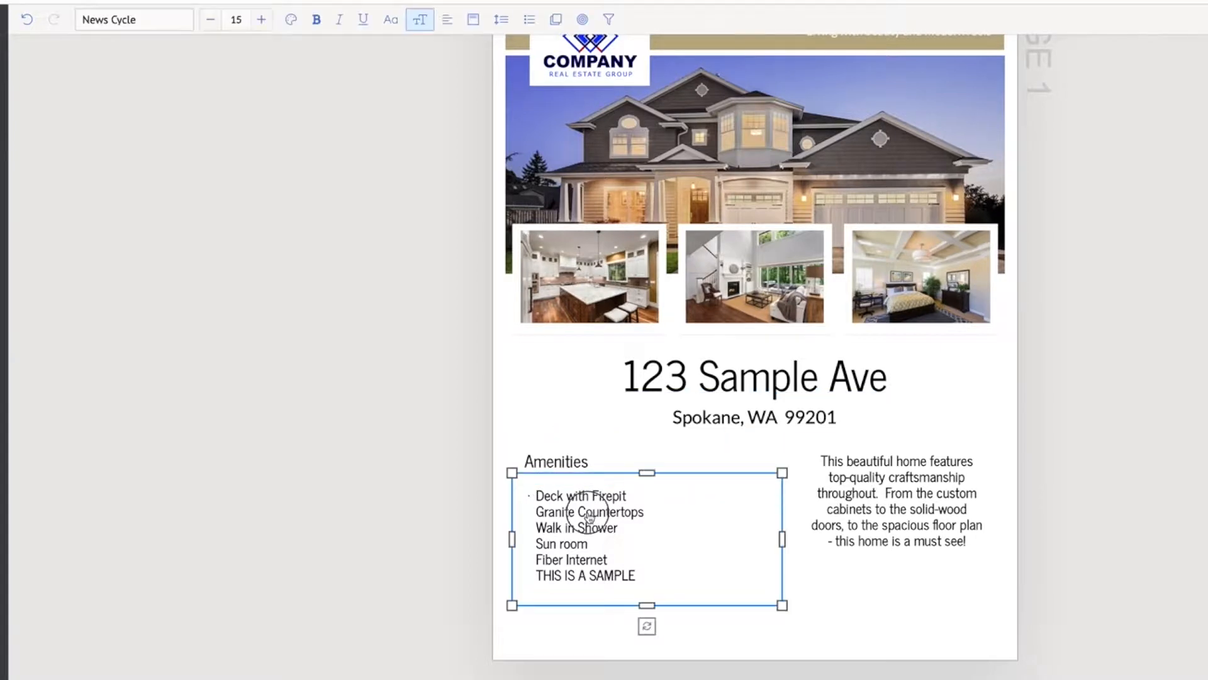
{"action": "left_click", "coordinate": [582, 525]}
{"action": "left_click", "coordinate": [565, 461]}
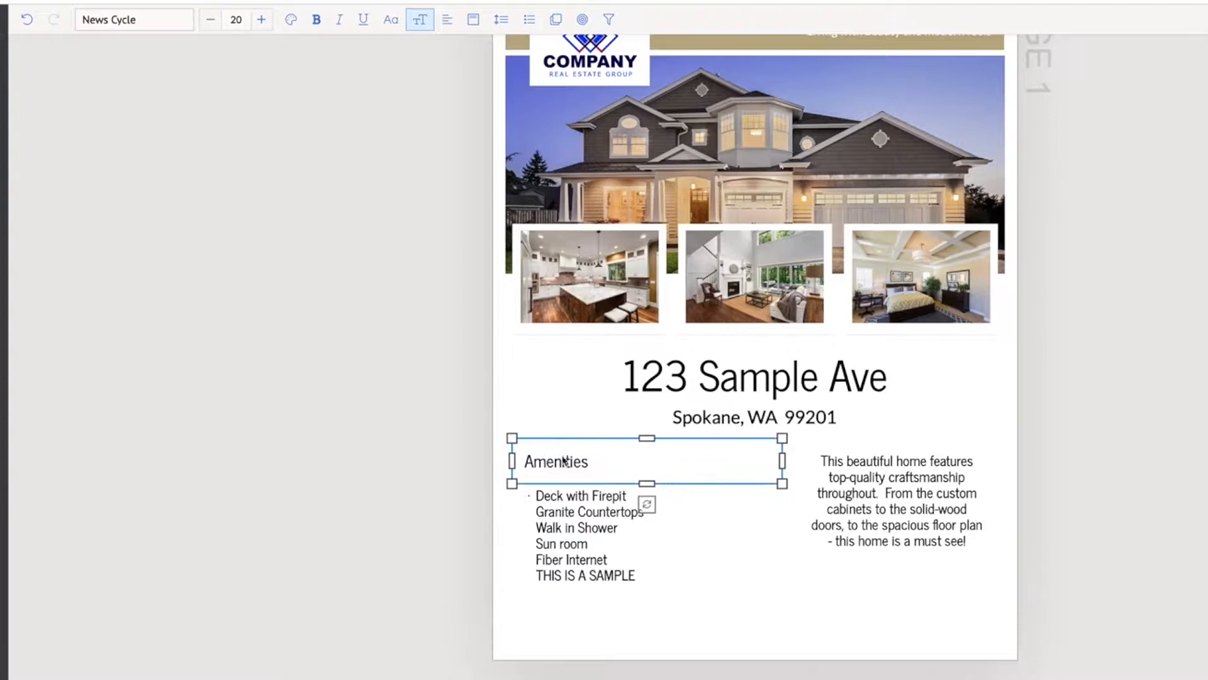
{"action": "left_click_drag", "start_coordinate": [569, 461], "coordinate": [565, 448]}
{"action": "left_click", "coordinate": [583, 517]}
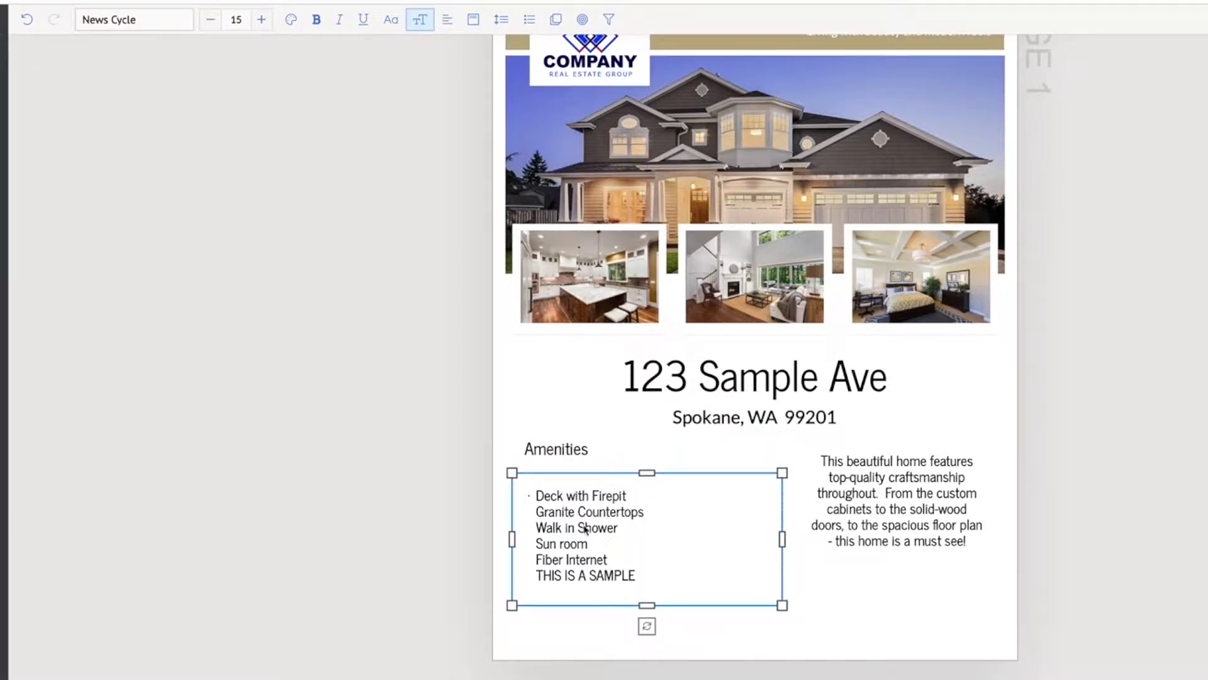
{"action": "left_click_drag", "start_coordinate": [584, 518], "coordinate": [584, 504]}
Shift the Amenities heading slightly right so it sits centred over the list, and narrow its text box to fit the word
{"action": "left_click", "coordinate": [562, 449]}
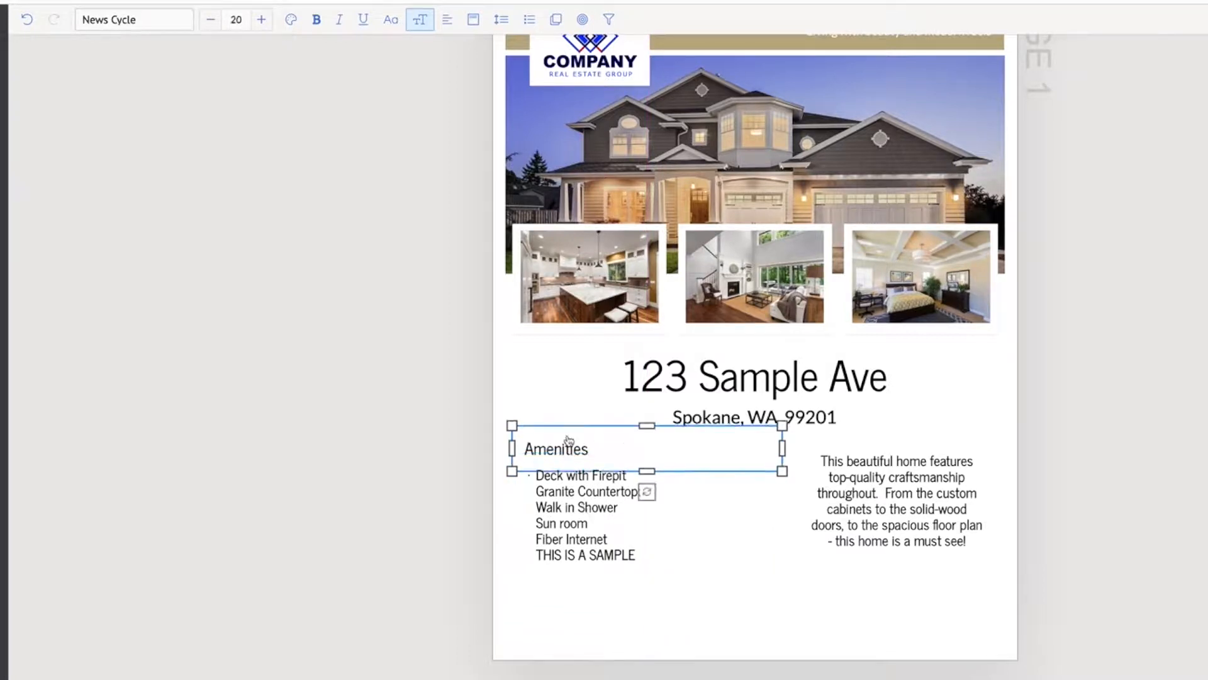
{"action": "left_click_drag", "start_coordinate": [562, 449], "coordinate": [586, 445]}
{"action": "left_click_drag", "start_coordinate": [808, 449], "coordinate": [651, 445]}
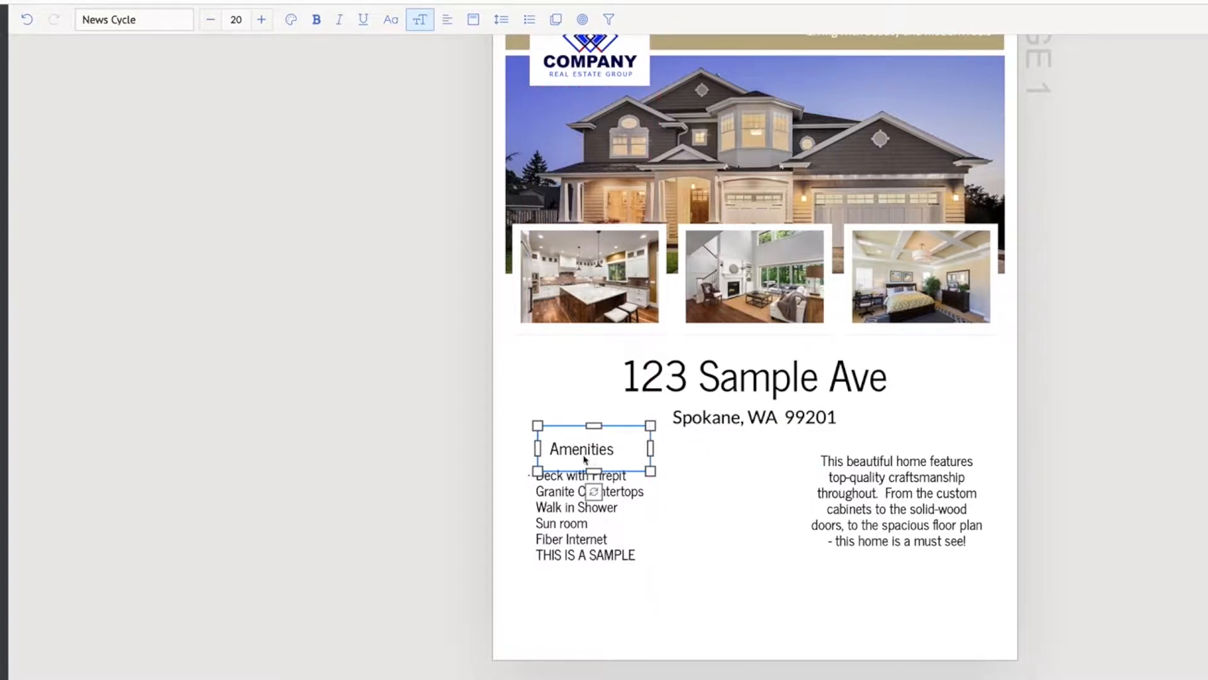
{"action": "left_click", "coordinate": [582, 522]}
{"action": "left_click", "coordinate": [1105, 526]}
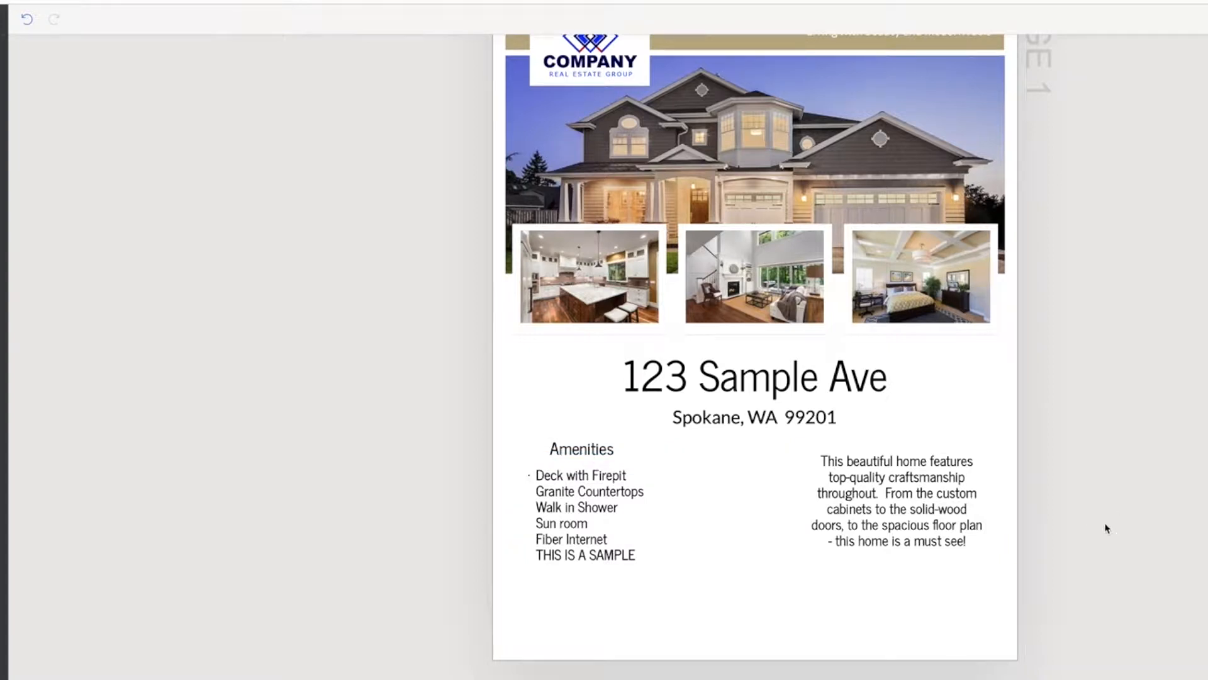
Move the description down so its first line is level with the first amenity, and widen its box toward the amenities list
{"action": "left_click", "coordinate": [885, 520]}
{"action": "left_click_drag", "start_coordinate": [888, 497], "coordinate": [885, 510]}
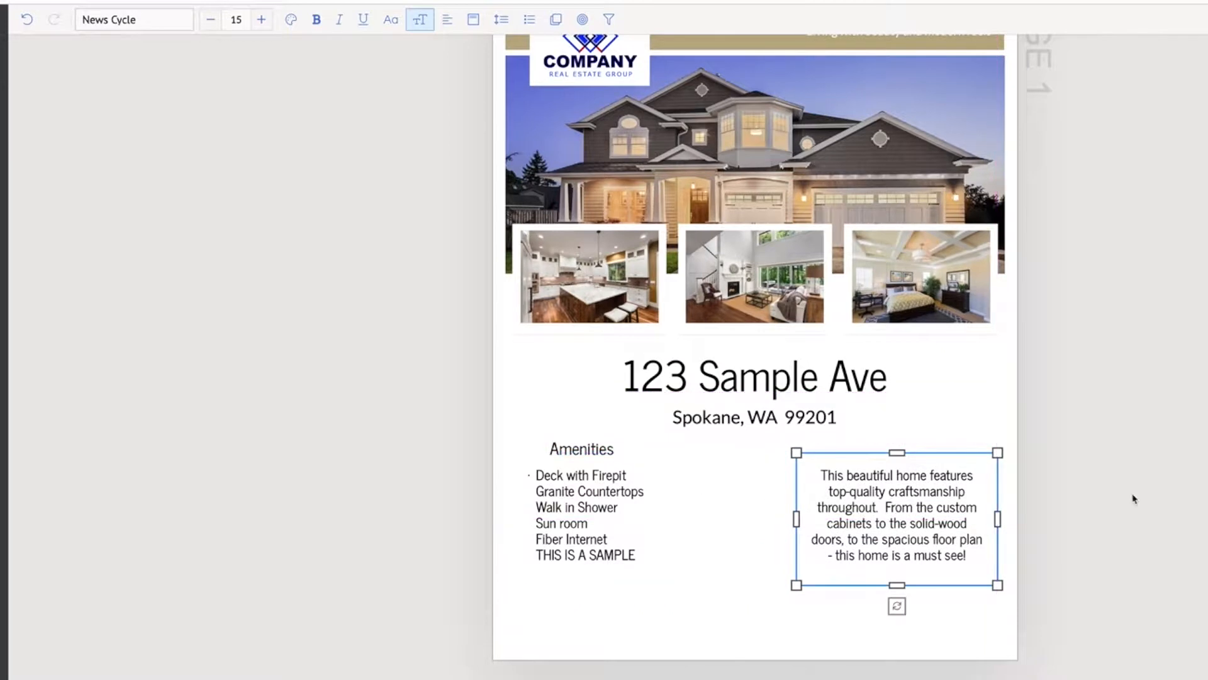
{"action": "left_click_drag", "start_coordinate": [796, 519], "coordinate": [726, 516]}
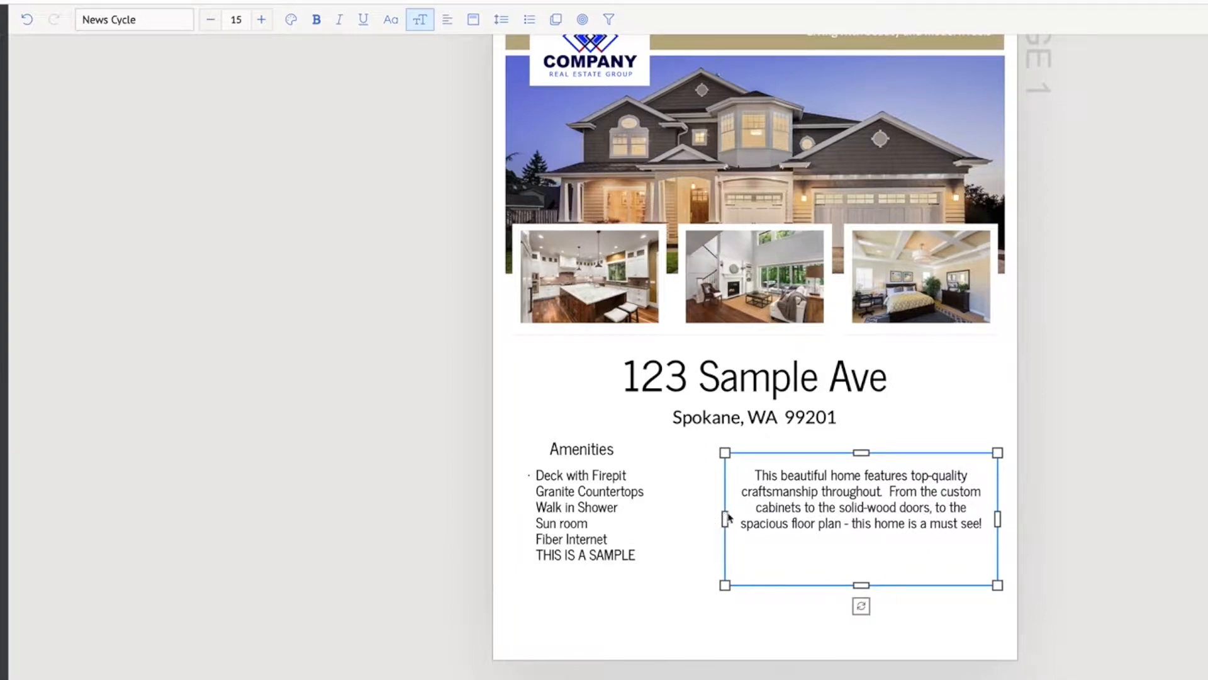
{"action": "left_click", "coordinate": [1185, 474]}
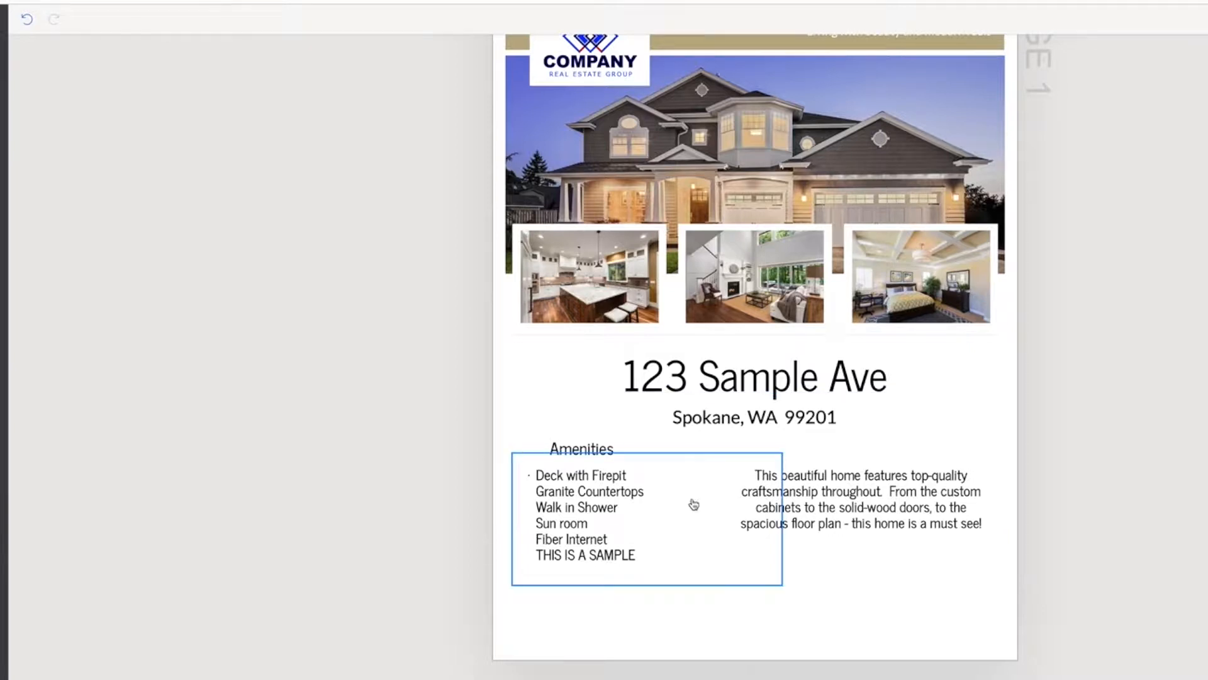
Narrow the amenities list's box from its description-facing side so it no longer overlaps the description
{"action": "left_click", "coordinate": [621, 496]}
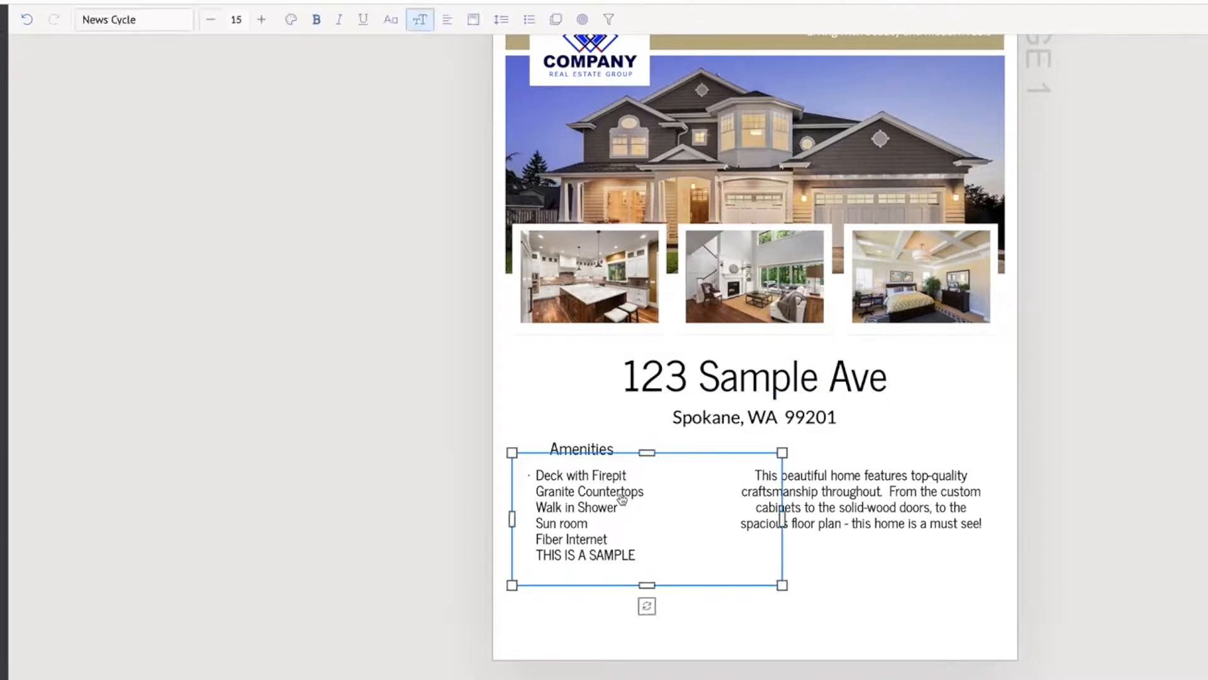
{"action": "left_click_drag", "start_coordinate": [782, 518], "coordinate": [677, 510]}
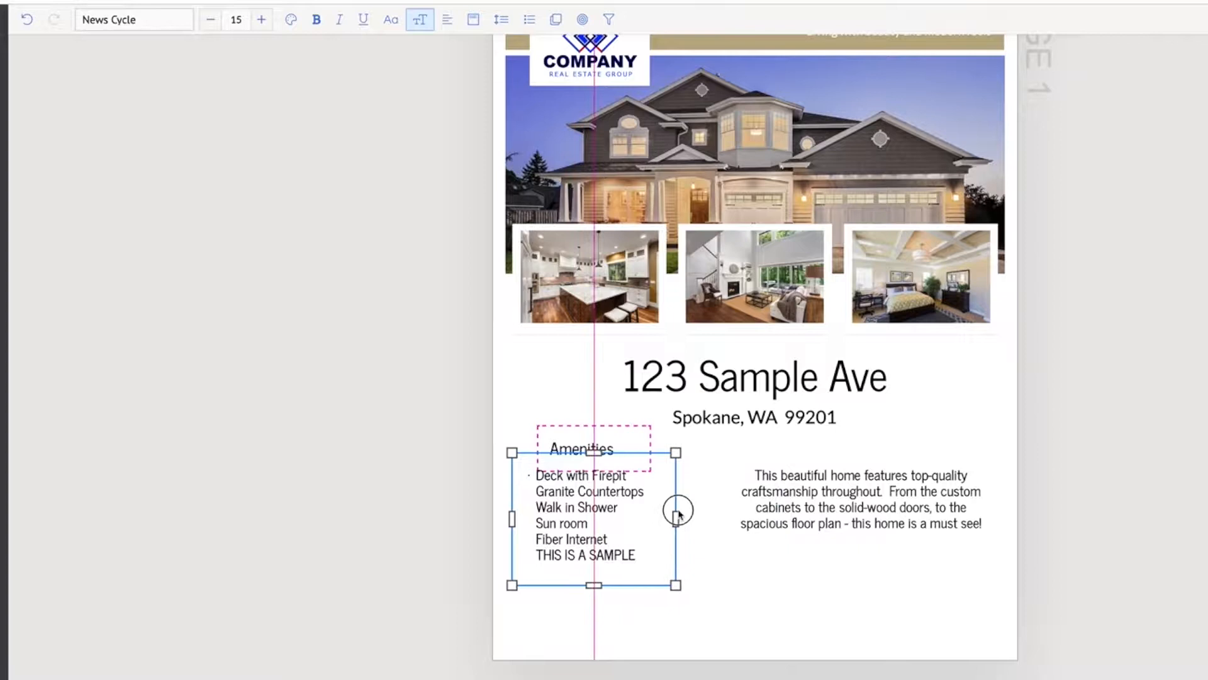
{"action": "key", "text": "Escape"}
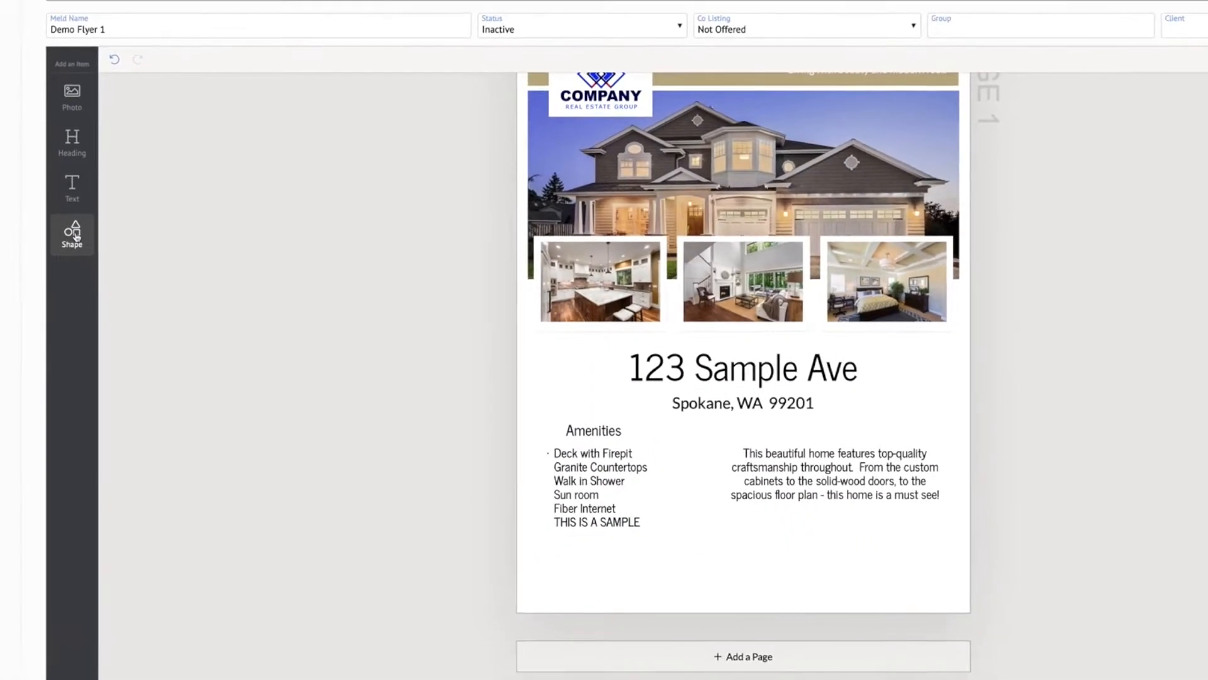
Add a new shape to the flyer, browse the available shapes and choose Rectangle
{"action": "left_click", "coordinate": [73, 234]}
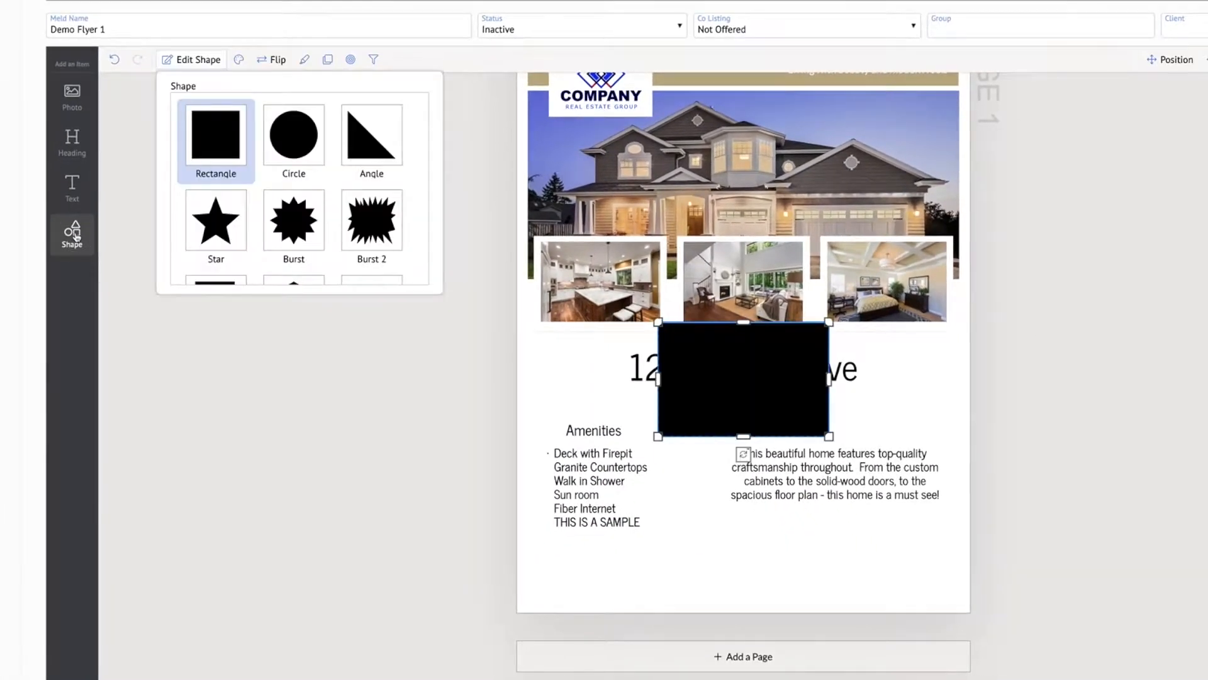
{"action": "scroll", "coordinate": [296, 208], "scroll_direction": "down", "scroll_amount": 3}
{"action": "scroll", "coordinate": [302, 193], "scroll_direction": "down", "scroll_amount": 6}
{"action": "scroll", "coordinate": [302, 193], "scroll_direction": "down", "scroll_amount": 5}
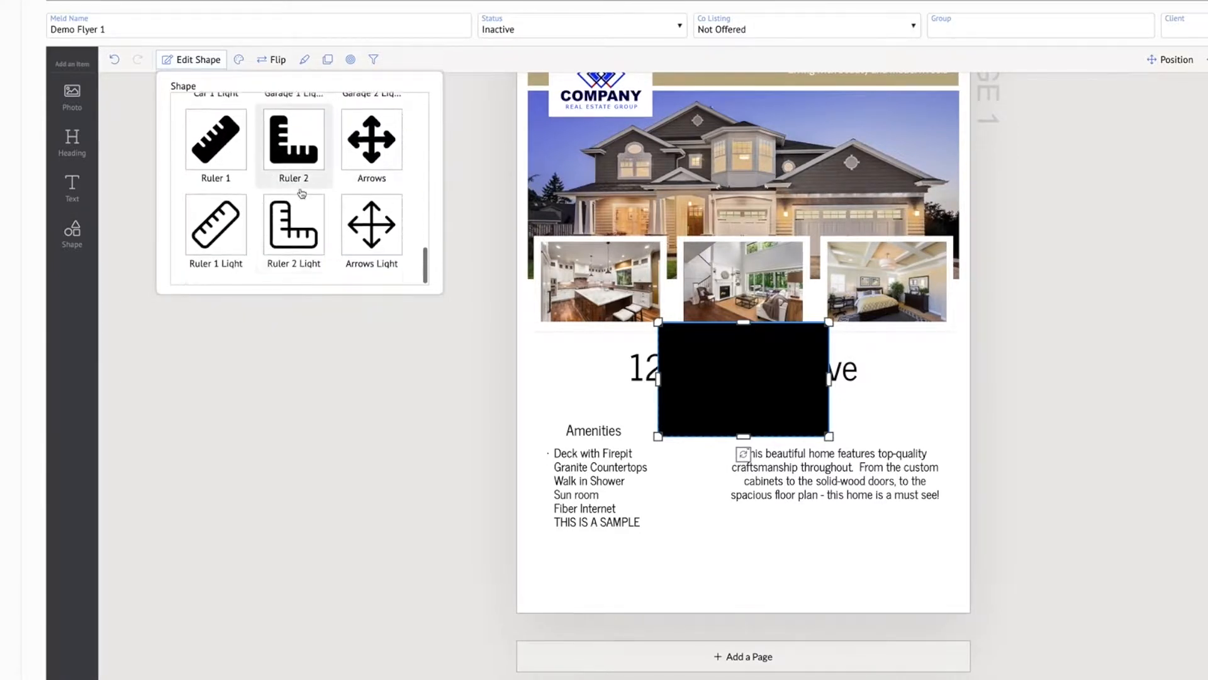
{"action": "scroll", "coordinate": [301, 194], "scroll_direction": "up", "scroll_amount": 4}
{"action": "scroll", "coordinate": [302, 193], "scroll_direction": "up", "scroll_amount": 6}
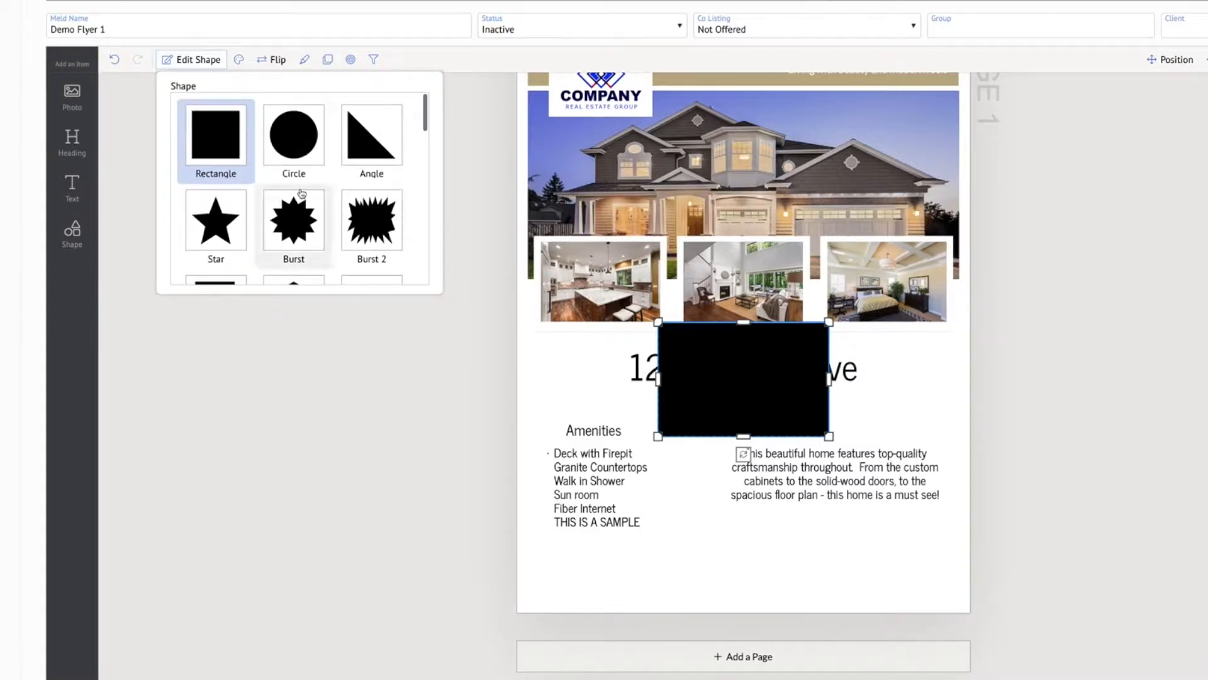
{"action": "left_click", "coordinate": [218, 131]}
Shape the black rectangle into a thin vertical divider and place it between the amenities list and the description
{"action": "left_click_drag", "start_coordinate": [721, 379], "coordinate": [725, 486]}
{"action": "left_click_drag", "start_coordinate": [834, 491], "coordinate": [672, 465]}
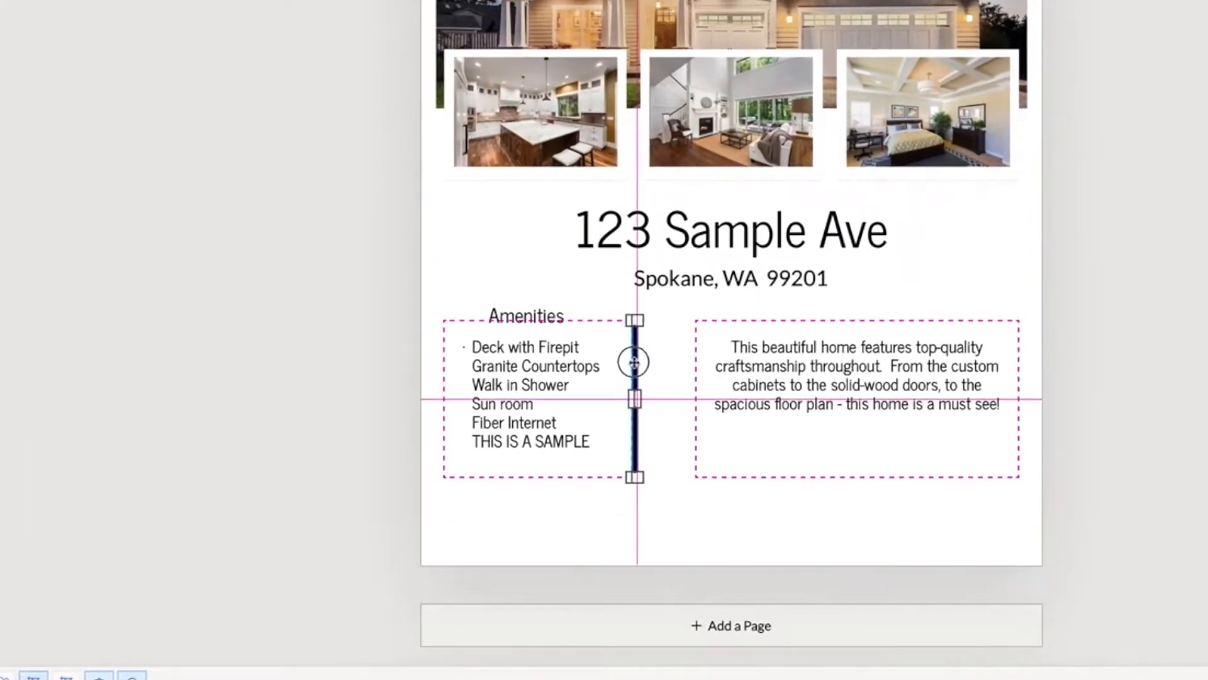
{"action": "left_click_drag", "start_coordinate": [634, 362], "coordinate": [666, 362]}
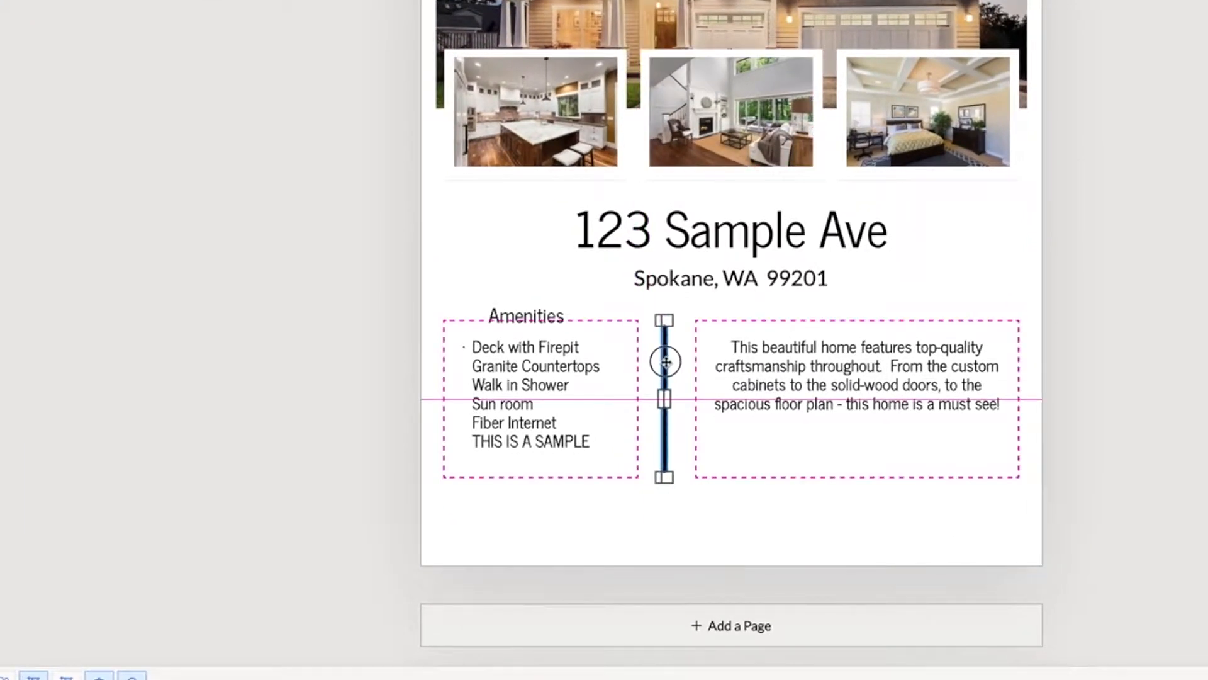
{"action": "left_click_drag", "start_coordinate": [666, 362], "coordinate": [666, 364]}
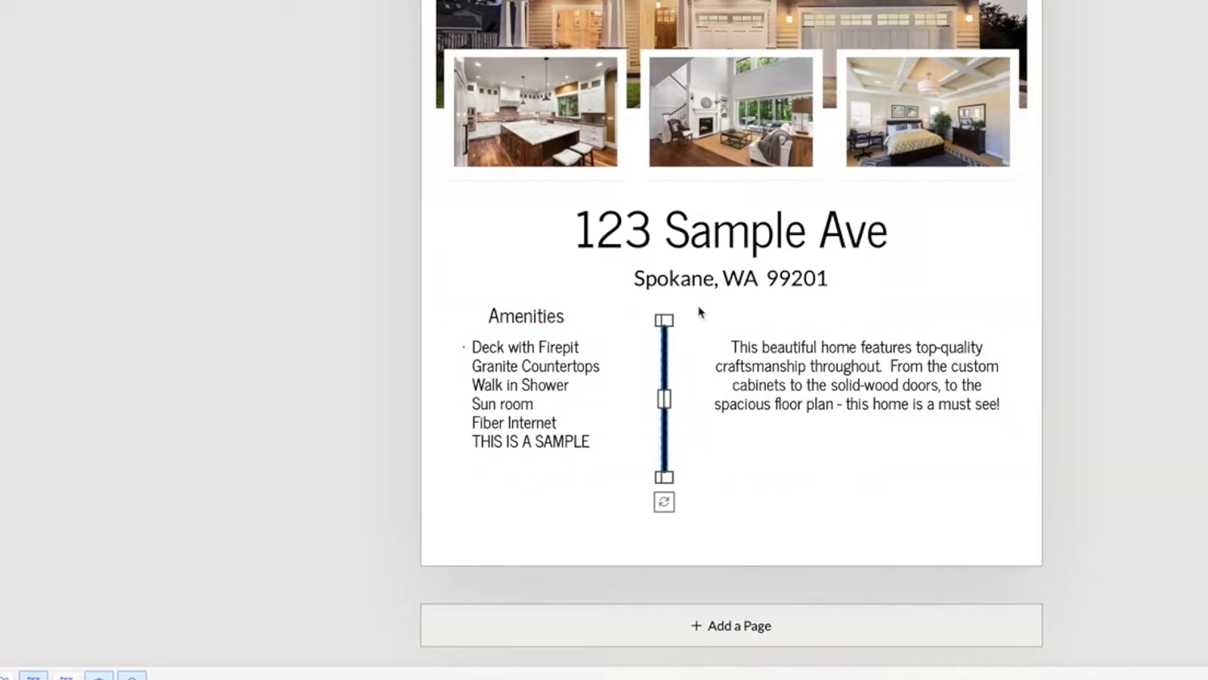
Recolour the vertical divider with the tan common colour so it matches the banner
{"action": "scroll", "coordinate": [696, 315], "scroll_direction": "up", "scroll_amount": 2}
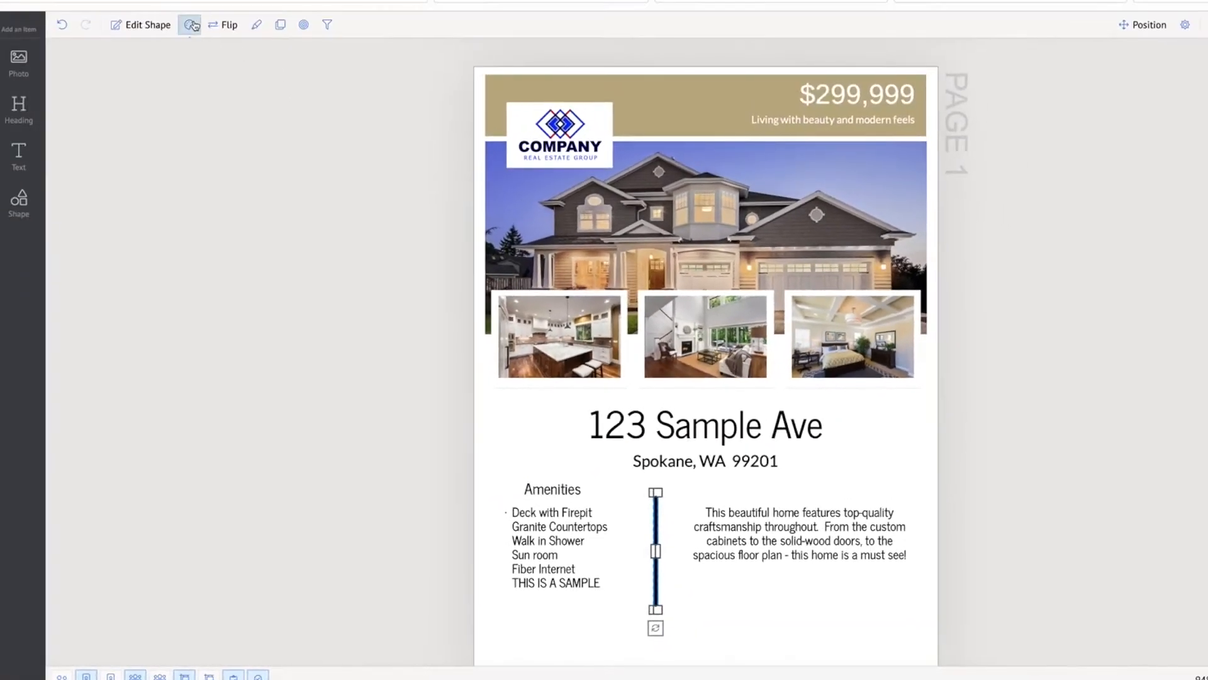
{"action": "left_click", "coordinate": [190, 25]}
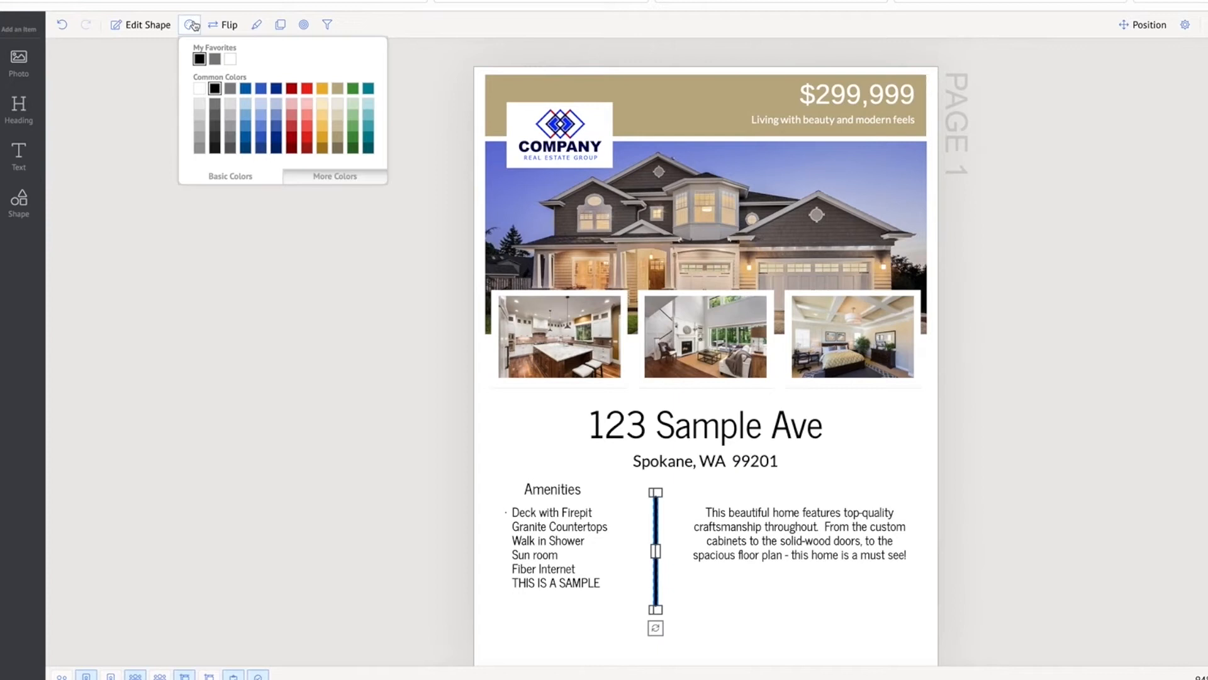
{"action": "left_click", "coordinate": [338, 90]}
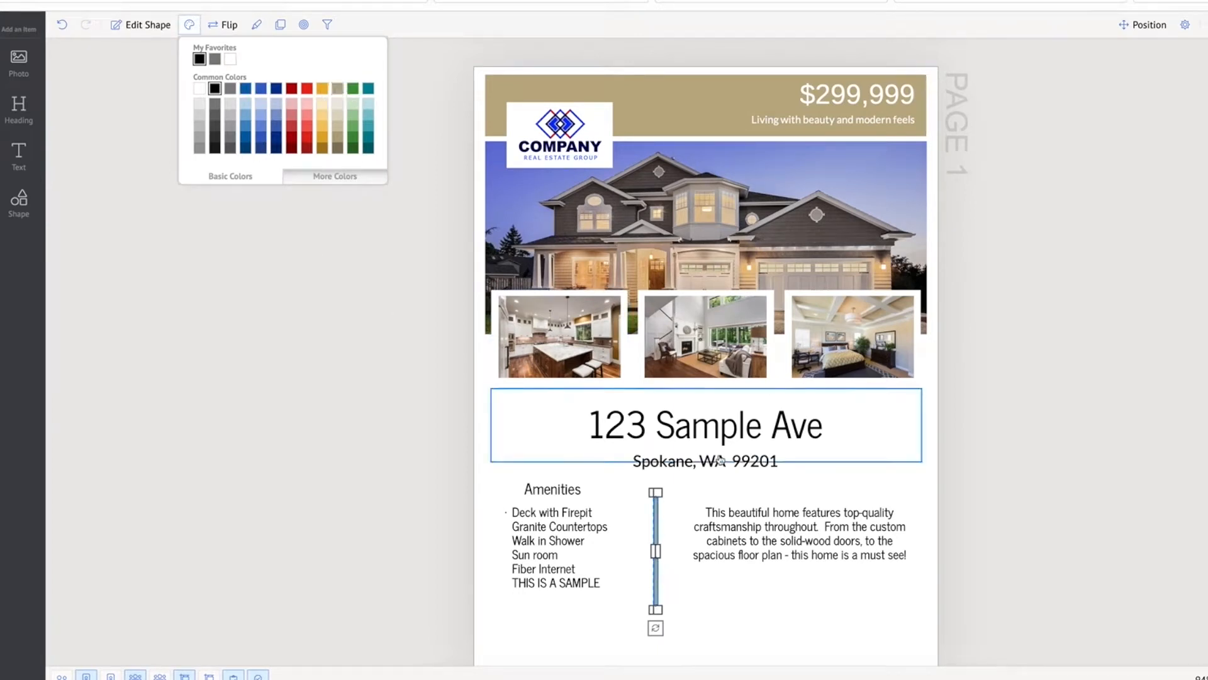
{"action": "left_click", "coordinate": [1044, 494]}
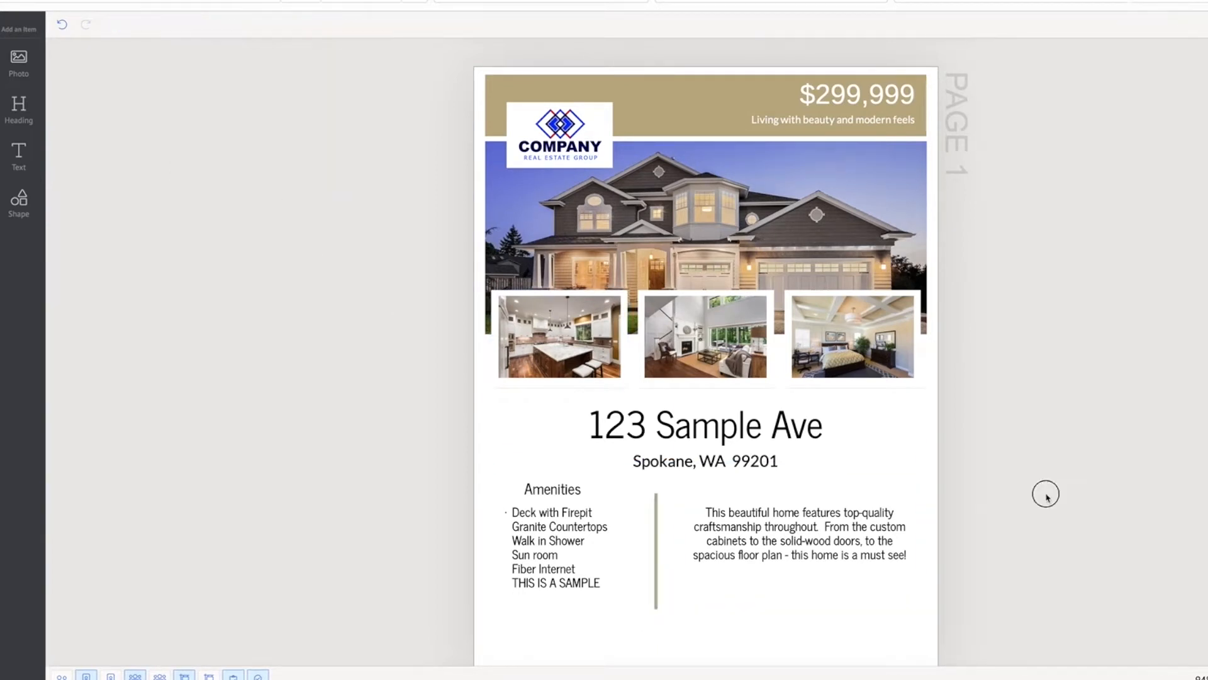
Extend the divider's upper end slightly so it starts level with the Amenities heading
{"action": "left_click", "coordinate": [656, 518]}
{"action": "left_click_drag", "start_coordinate": [656, 491], "coordinate": [656, 485]}
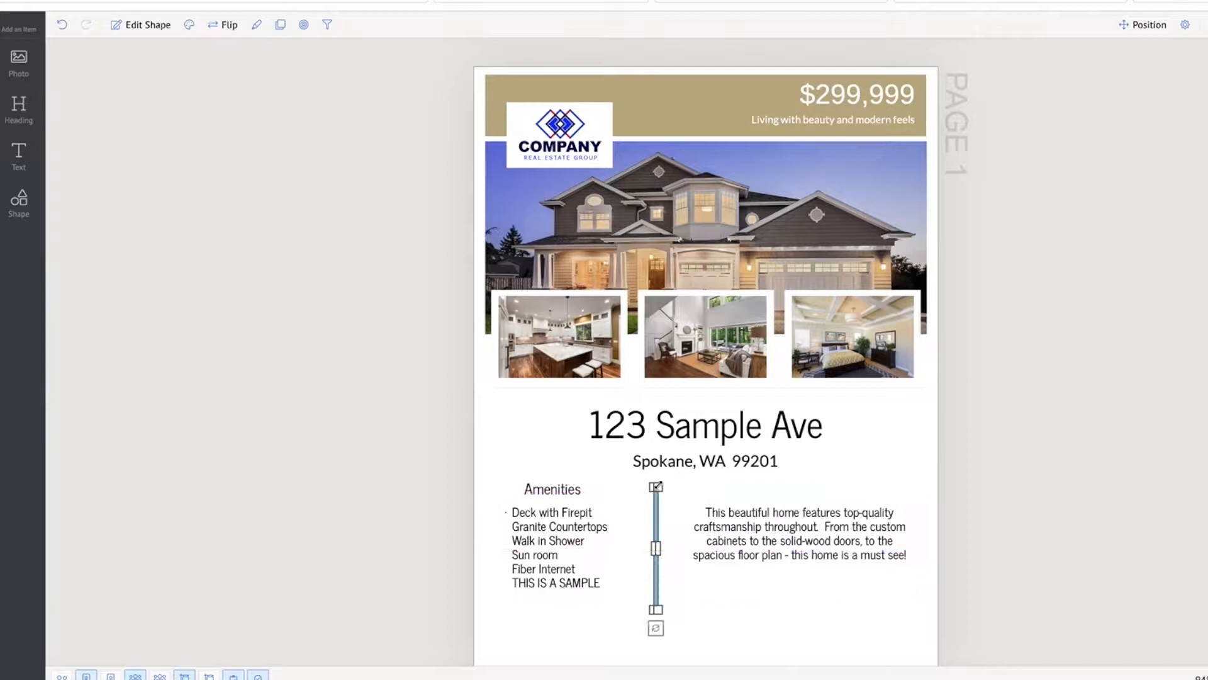
{"action": "left_click", "coordinate": [1041, 528]}
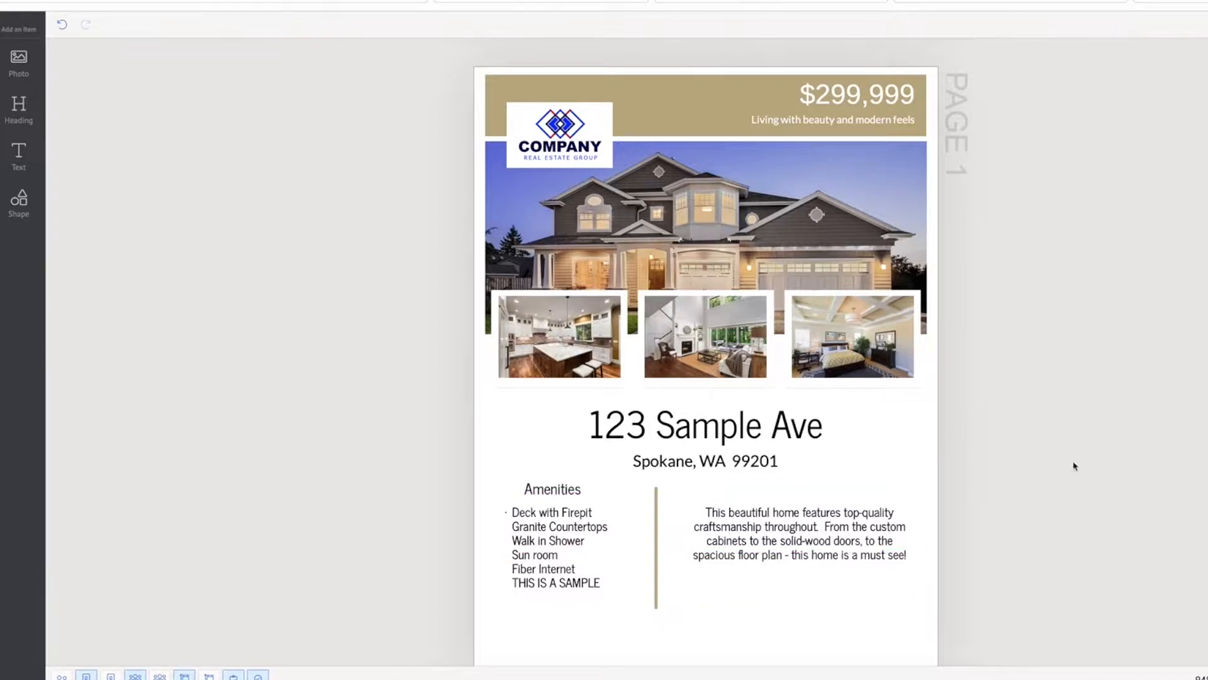
{"action": "scroll", "coordinate": [993, 451], "scroll_direction": "down", "scroll_amount": 3}
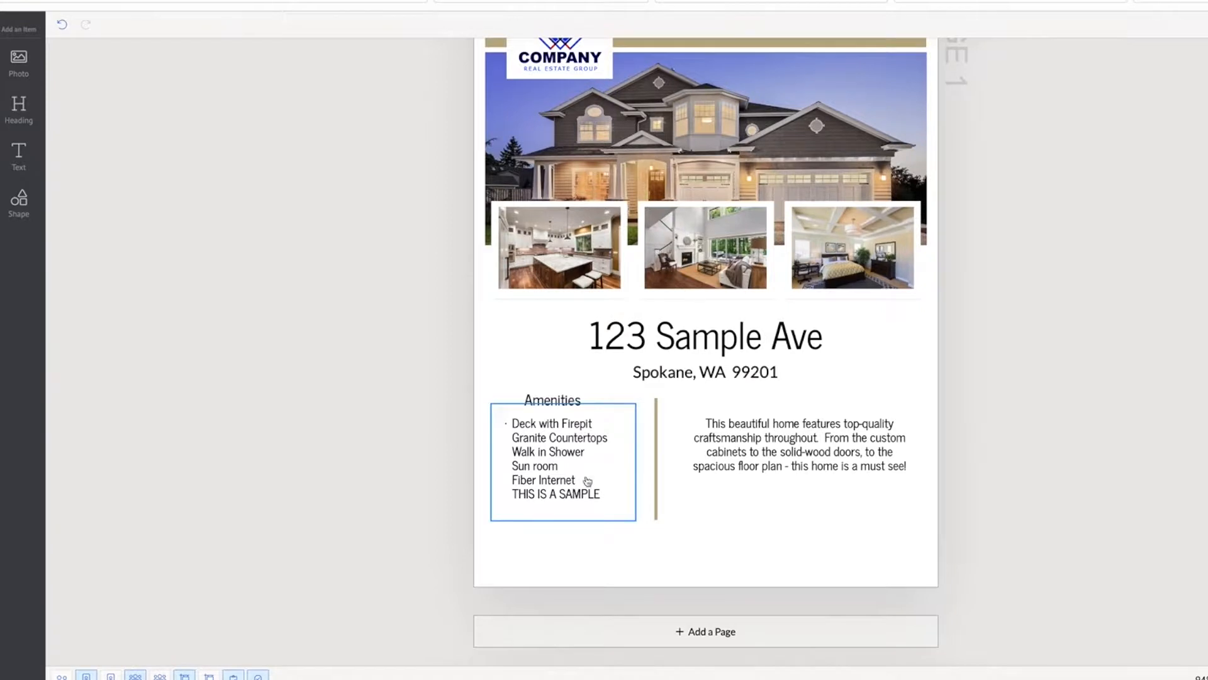
{"action": "left_click", "coordinate": [782, 463]}
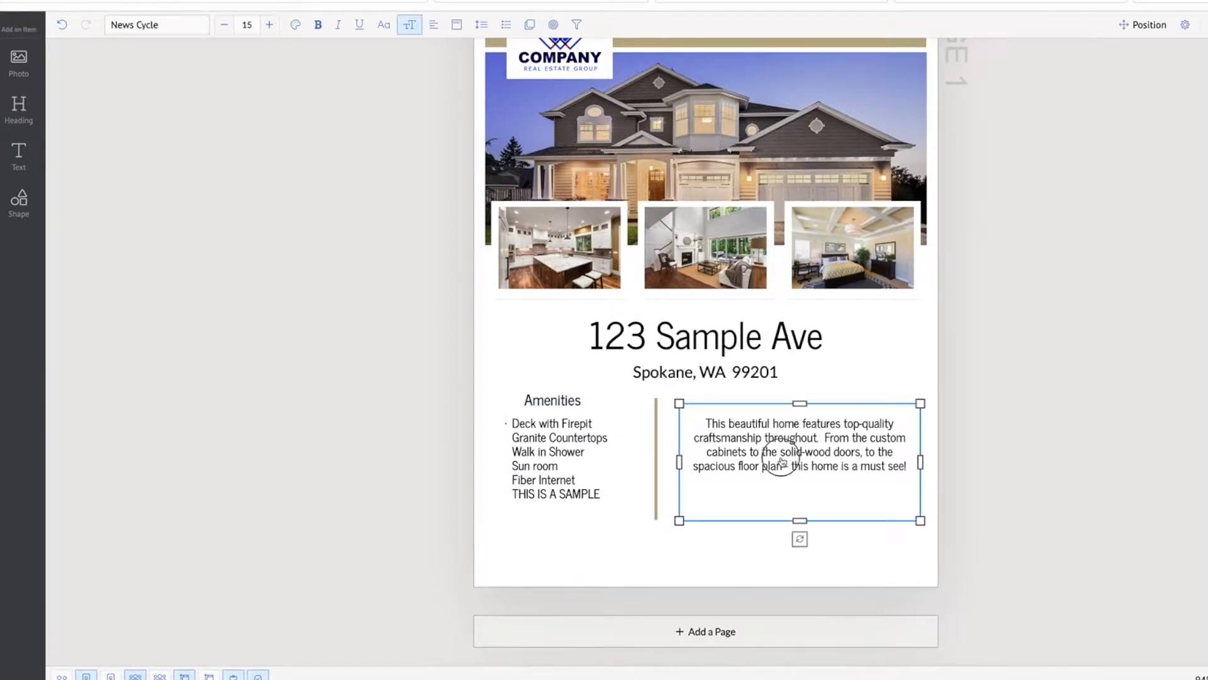
{"action": "left_click_drag", "start_coordinate": [797, 404], "coordinate": [796, 407]}
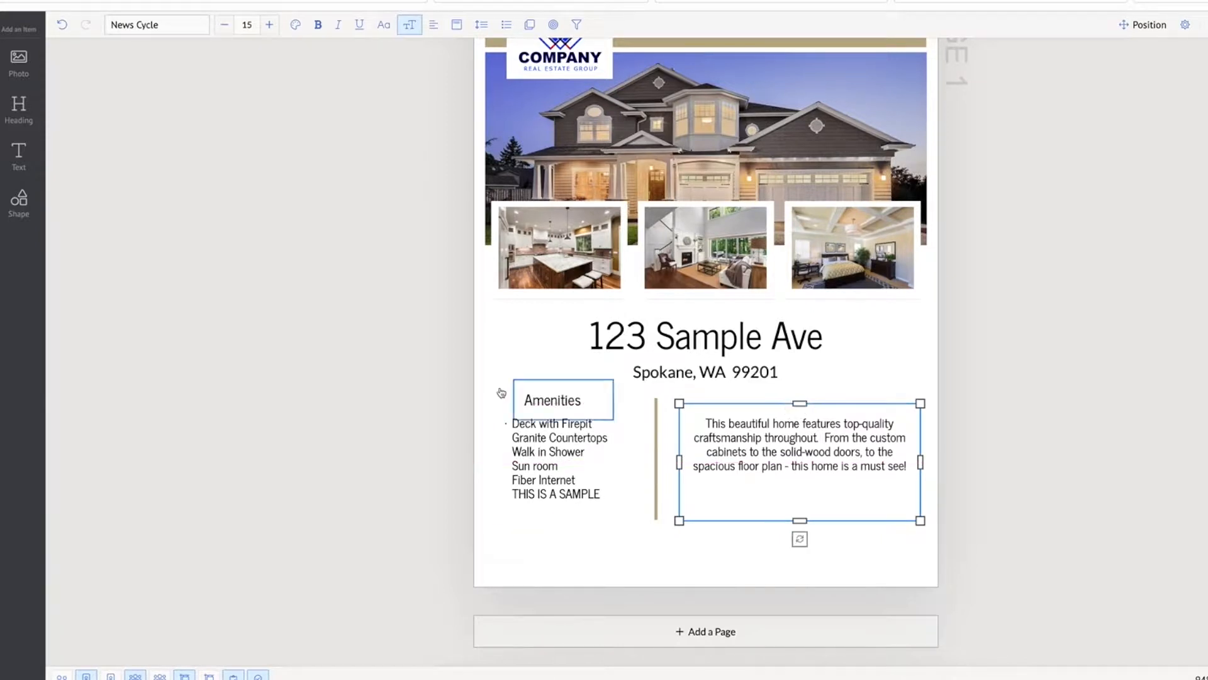
Duplicate the Amenities heading, place the copy above the description level with the original, and change its text to "Description"
{"action": "left_click", "coordinate": [536, 404]}
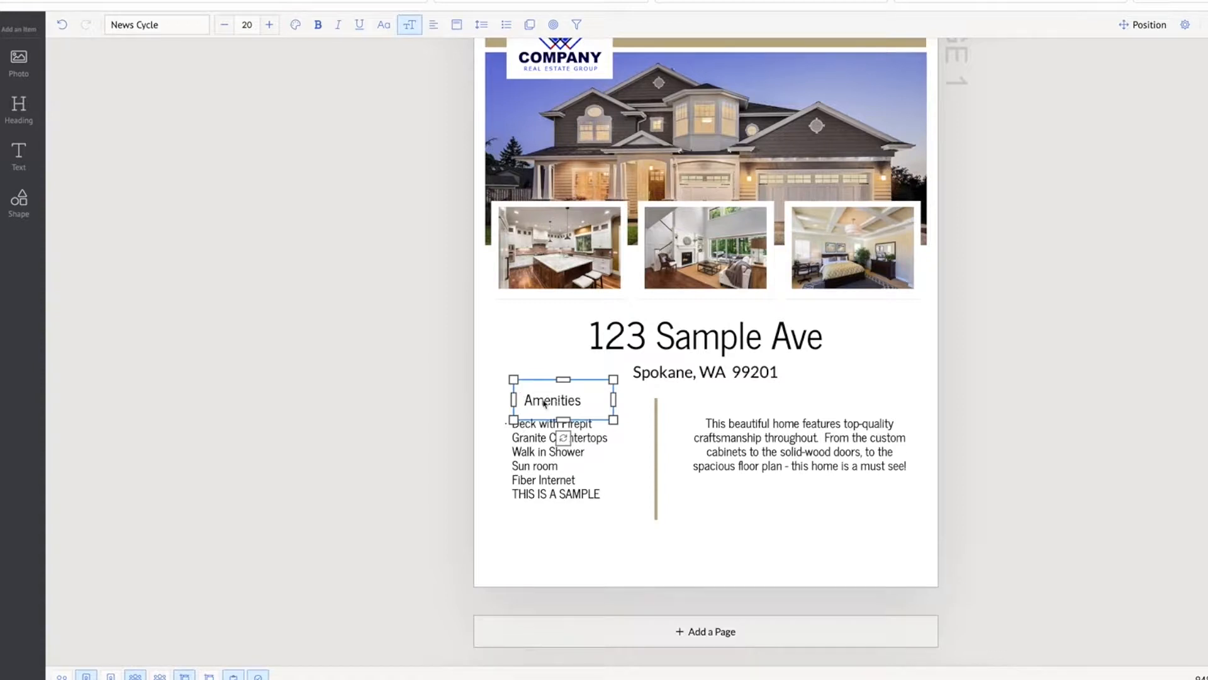
{"action": "right_click", "coordinate": [550, 403]}
{"action": "left_click", "coordinate": [566, 411]}
{"action": "right_click", "coordinate": [647, 539]}
{"action": "left_click", "coordinate": [674, 574]}
{"action": "left_click_drag", "start_coordinate": [559, 416], "coordinate": [735, 405]}
{"action": "double_click", "coordinate": [734, 406]}
{"action": "type", "text": "Description"}
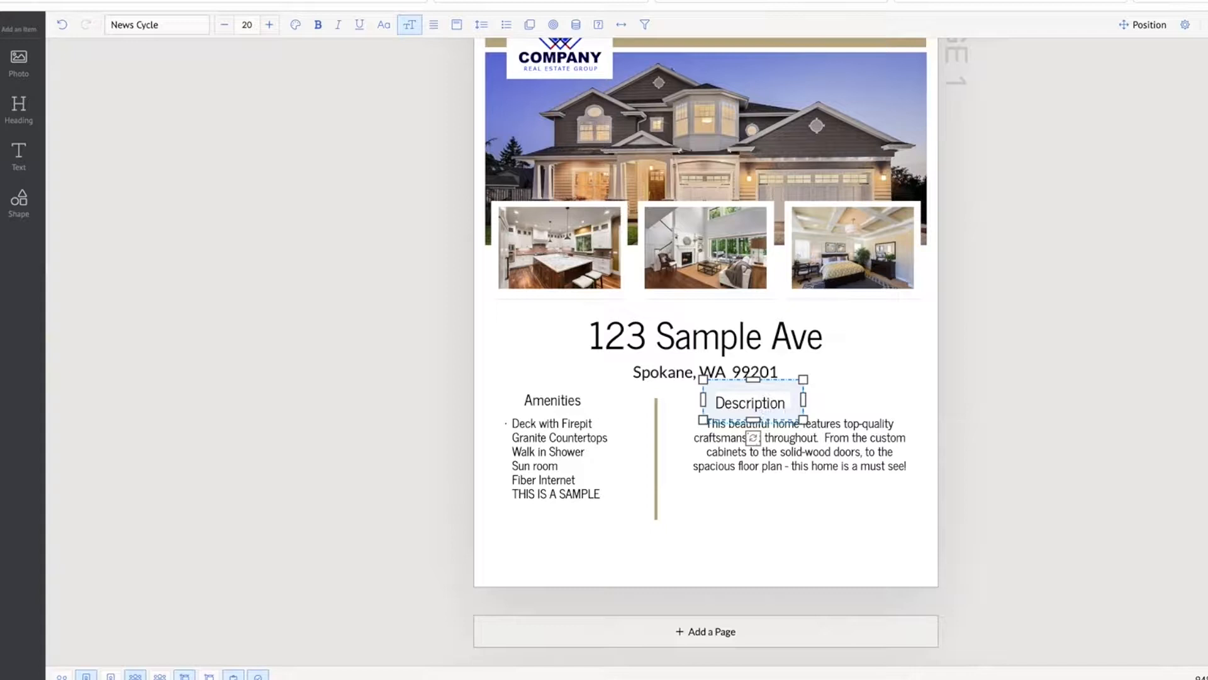
{"action": "left_click", "coordinate": [762, 545]}
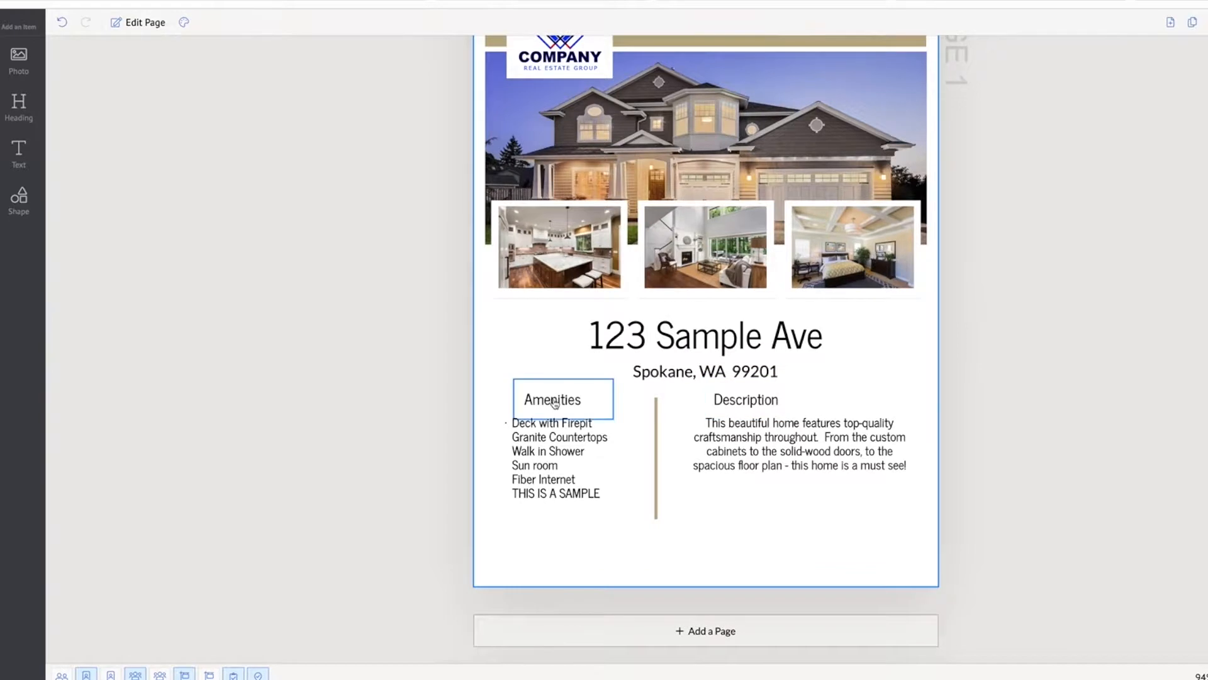
{"action": "left_click", "coordinate": [522, 458]}
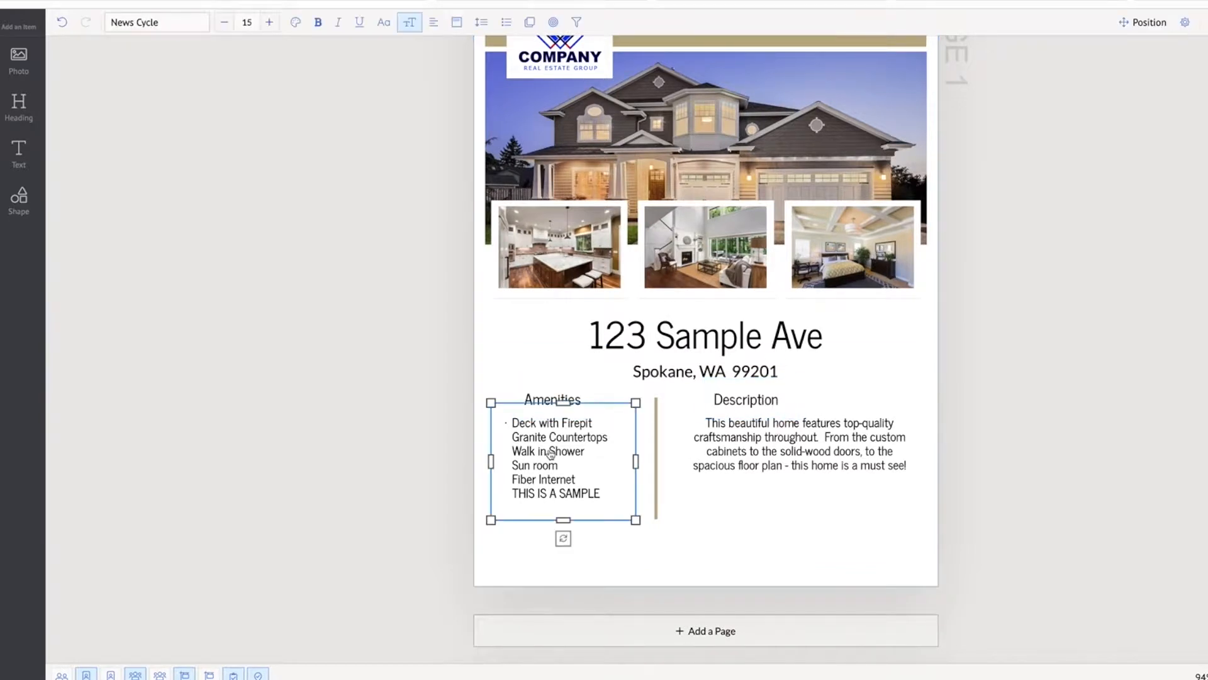
{"action": "left_click", "coordinate": [815, 445]}
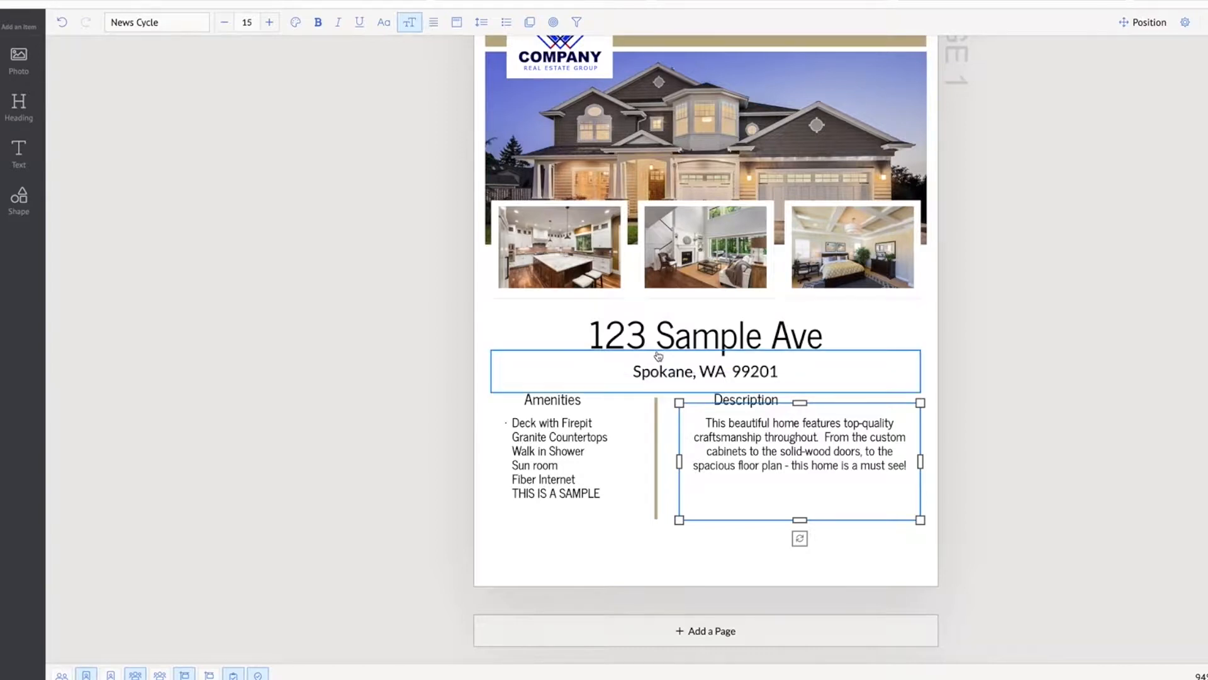
{"action": "left_click", "coordinate": [1081, 474]}
Left-align the description text field beneath the Description heading
{"action": "left_click", "coordinate": [859, 442]}
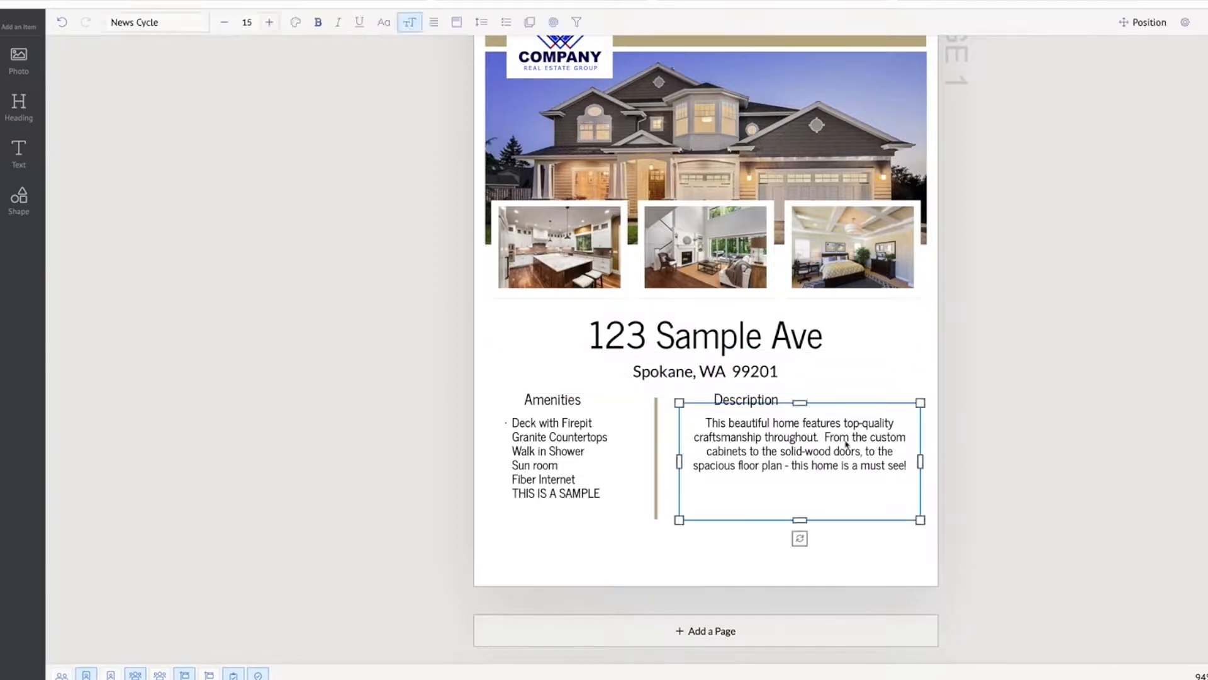
{"action": "double_click", "coordinate": [811, 442]}
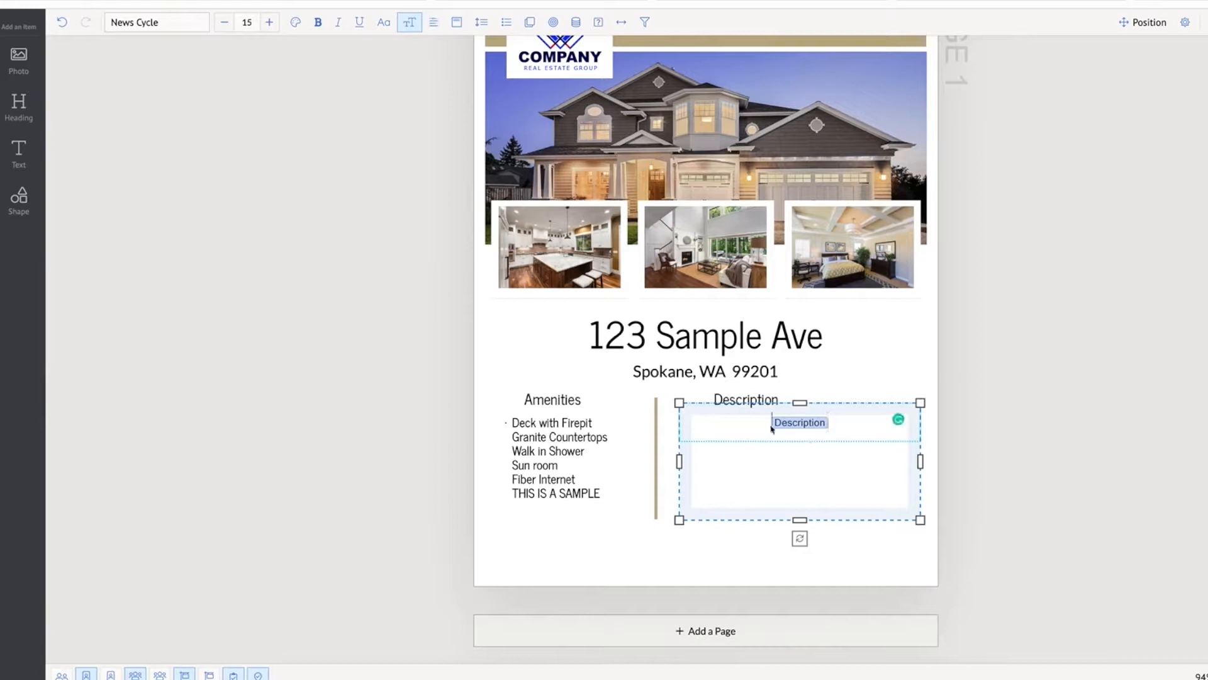
{"action": "left_click", "coordinate": [433, 27]}
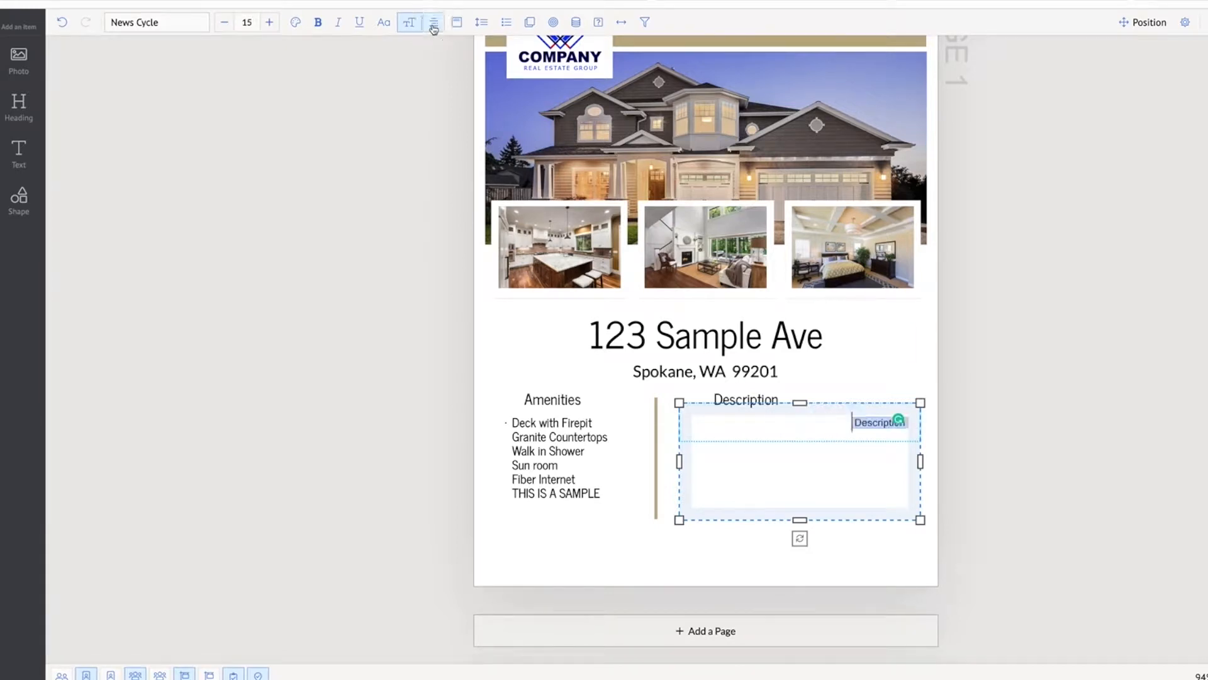
{"action": "left_click", "coordinate": [433, 28]}
{"action": "left_click", "coordinate": [1027, 473]}
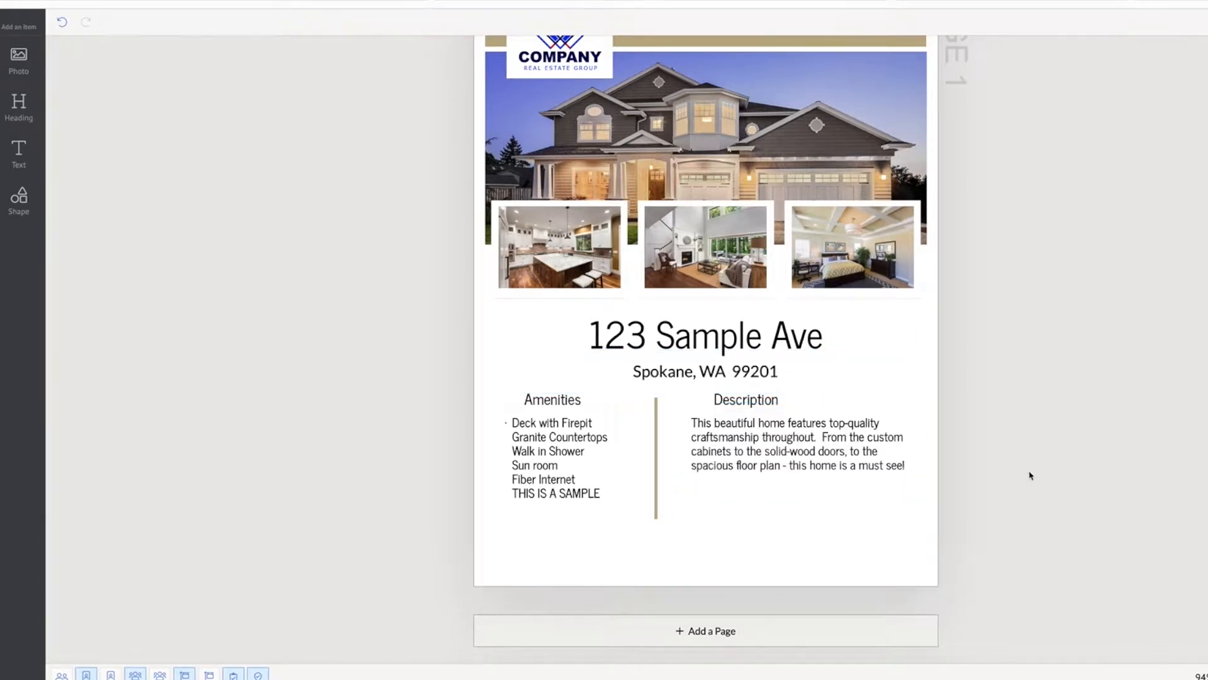
Move the Description and Amenities headings so each lines up with the left edge of the text column beneath it
{"action": "left_click", "coordinate": [731, 441]}
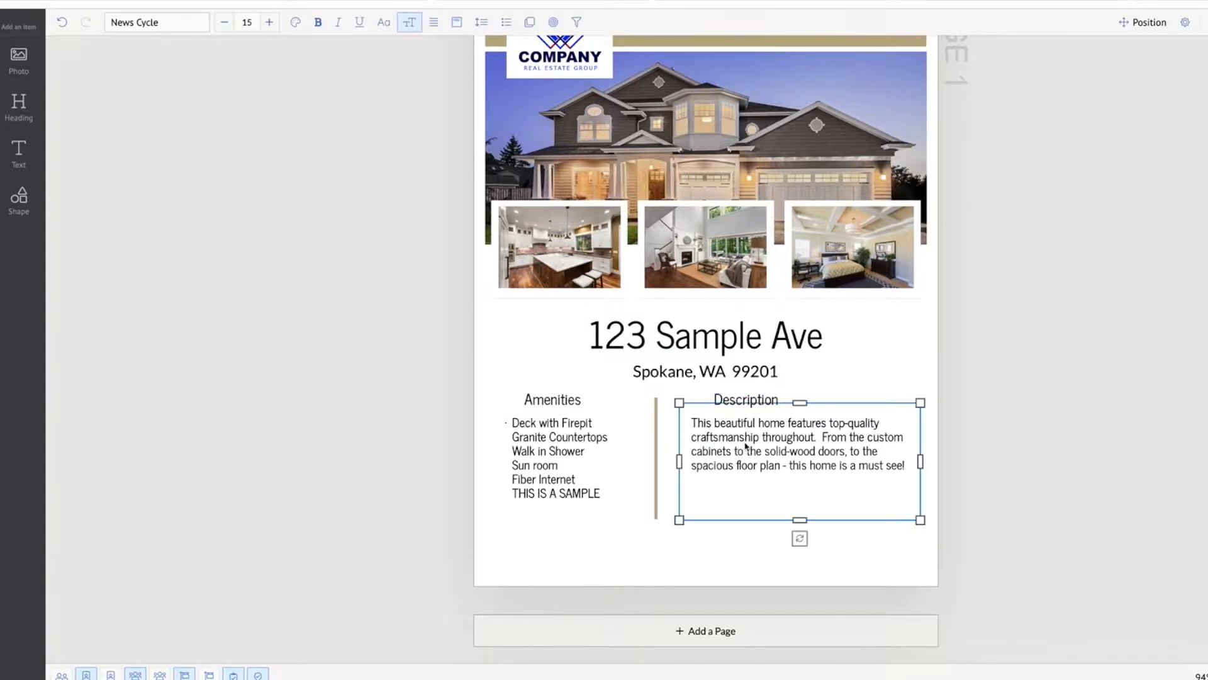
{"action": "left_click_drag", "start_coordinate": [757, 445], "coordinate": [757, 445]}
{"action": "left_click_drag", "start_coordinate": [740, 402], "coordinate": [724, 401]}
{"action": "left_click", "coordinate": [551, 400]}
{"action": "left_click_drag", "start_coordinate": [555, 401], "coordinate": [534, 398]}
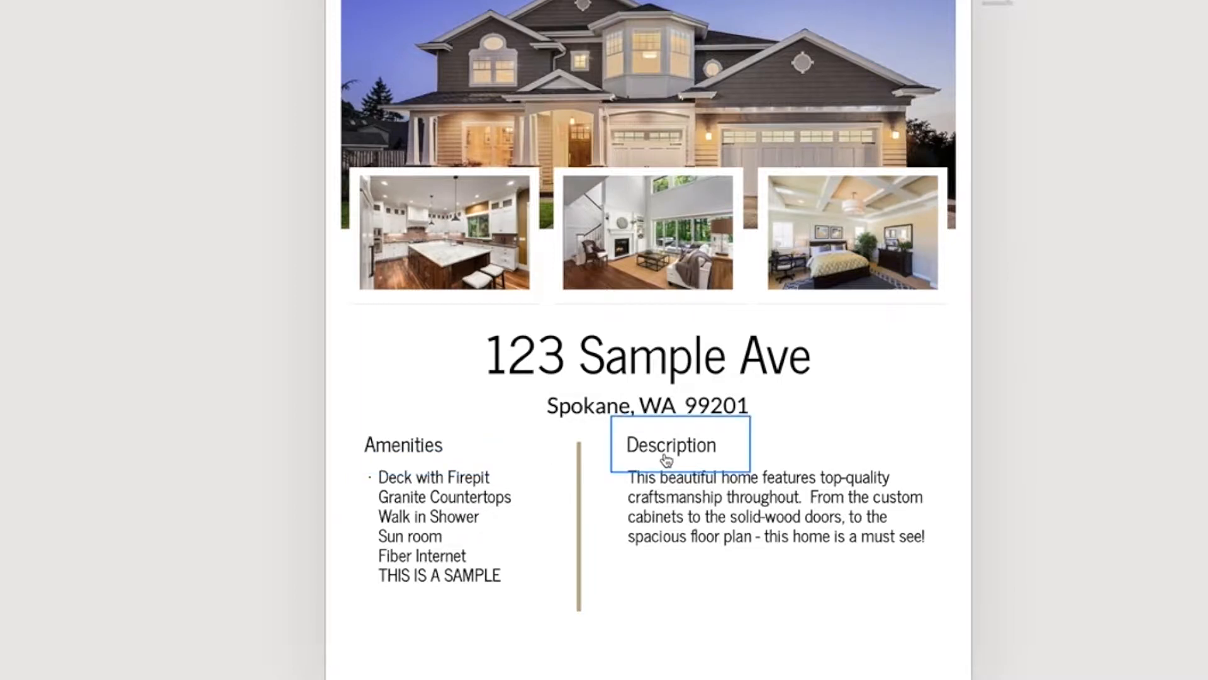
Shorten the description text field from its lower edge so it ends about level with the last amenities line
{"action": "left_click", "coordinate": [817, 515]}
{"action": "left_click", "coordinate": [439, 504]}
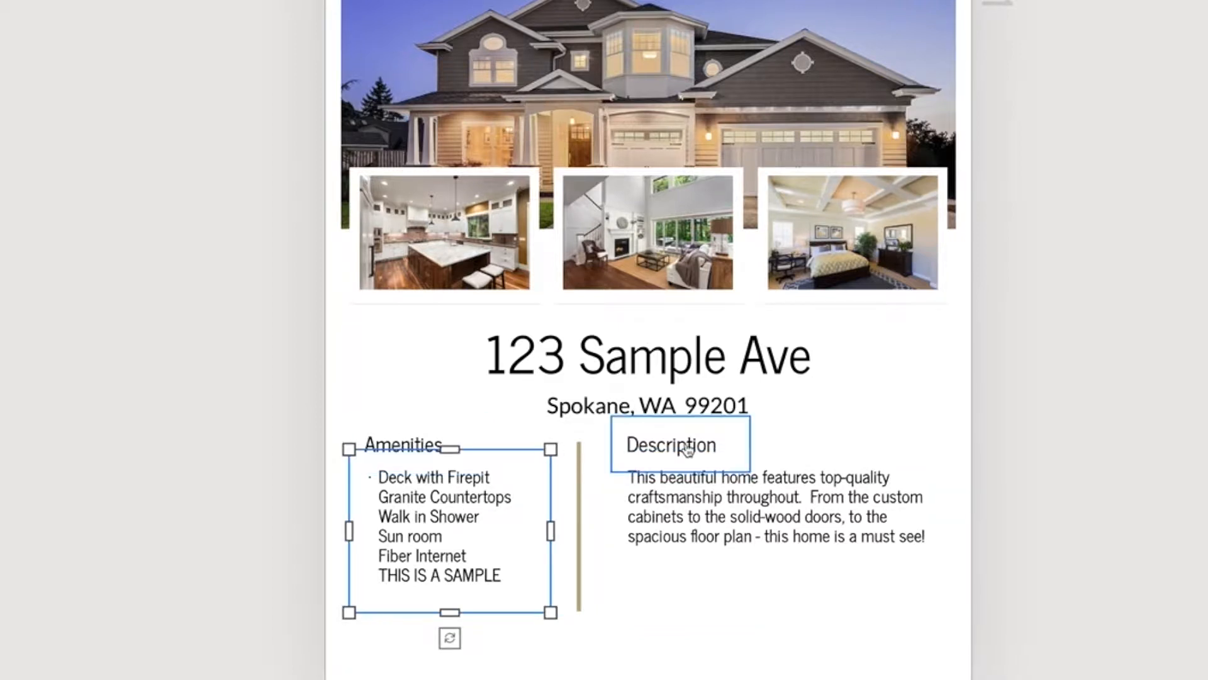
{"action": "left_click", "coordinate": [768, 508]}
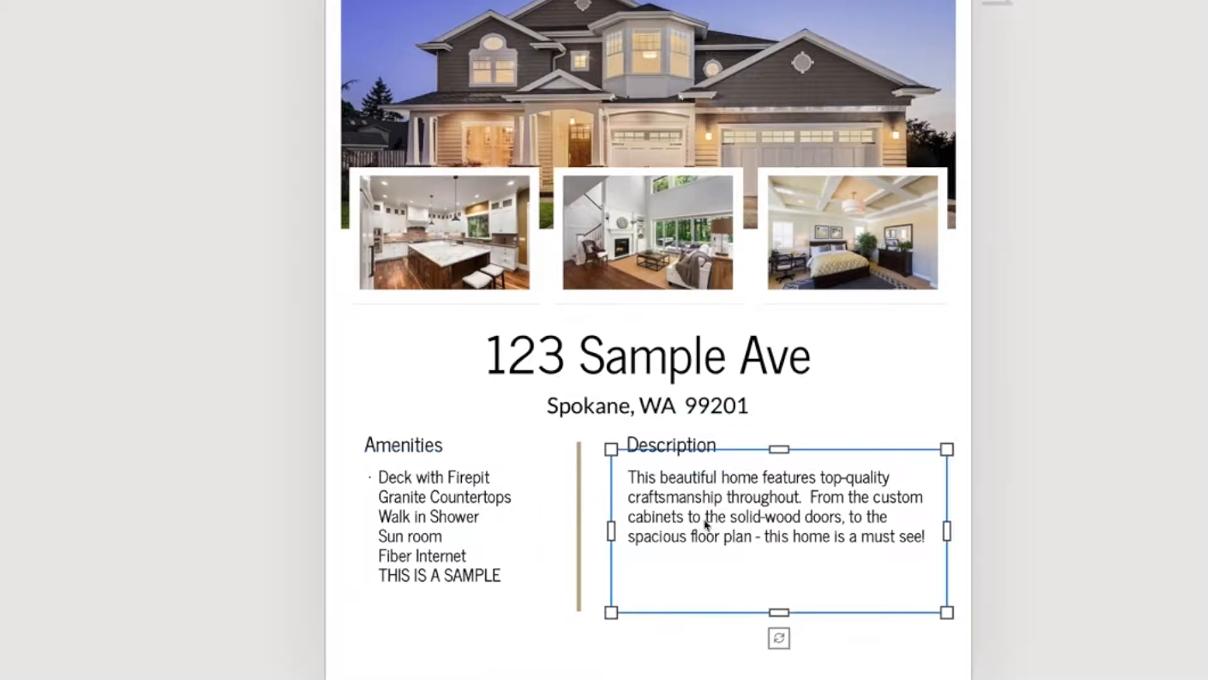
{"action": "left_click_drag", "start_coordinate": [779, 612], "coordinate": [779, 580]}
{"action": "double_click", "coordinate": [764, 498]}
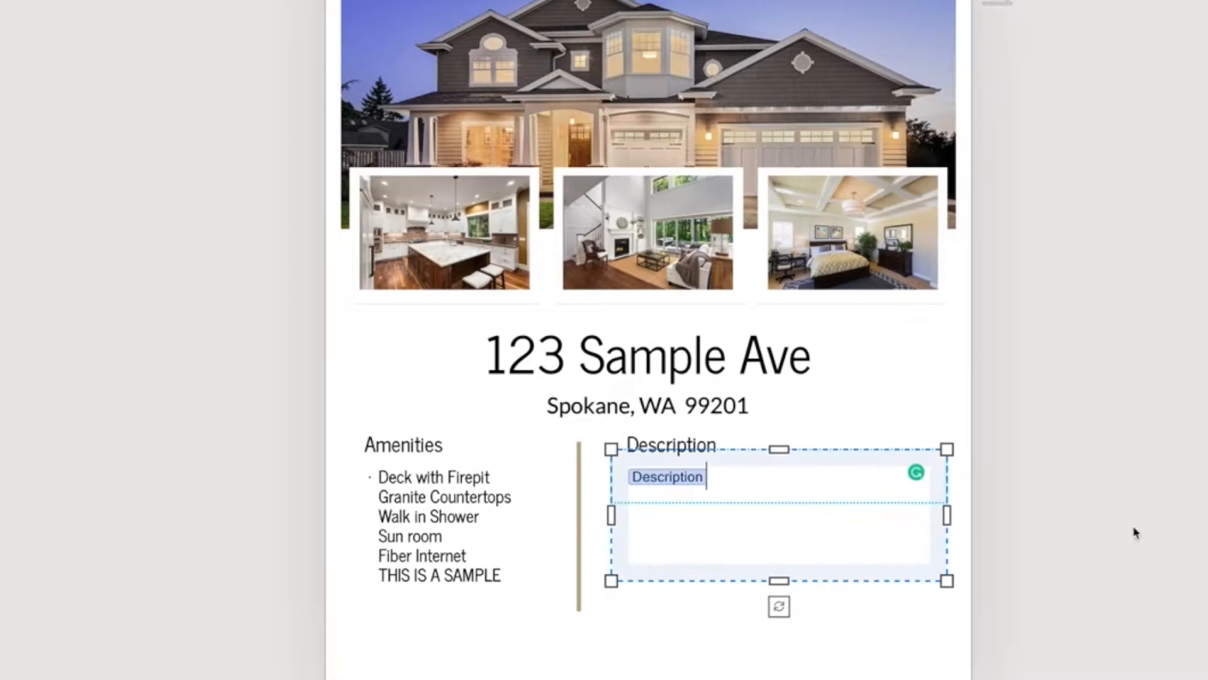
{"action": "left_click", "coordinate": [1204, 532]}
Shorten the vertical divider from its lower end so it stops level with the last amenities line
{"action": "left_click", "coordinate": [580, 513]}
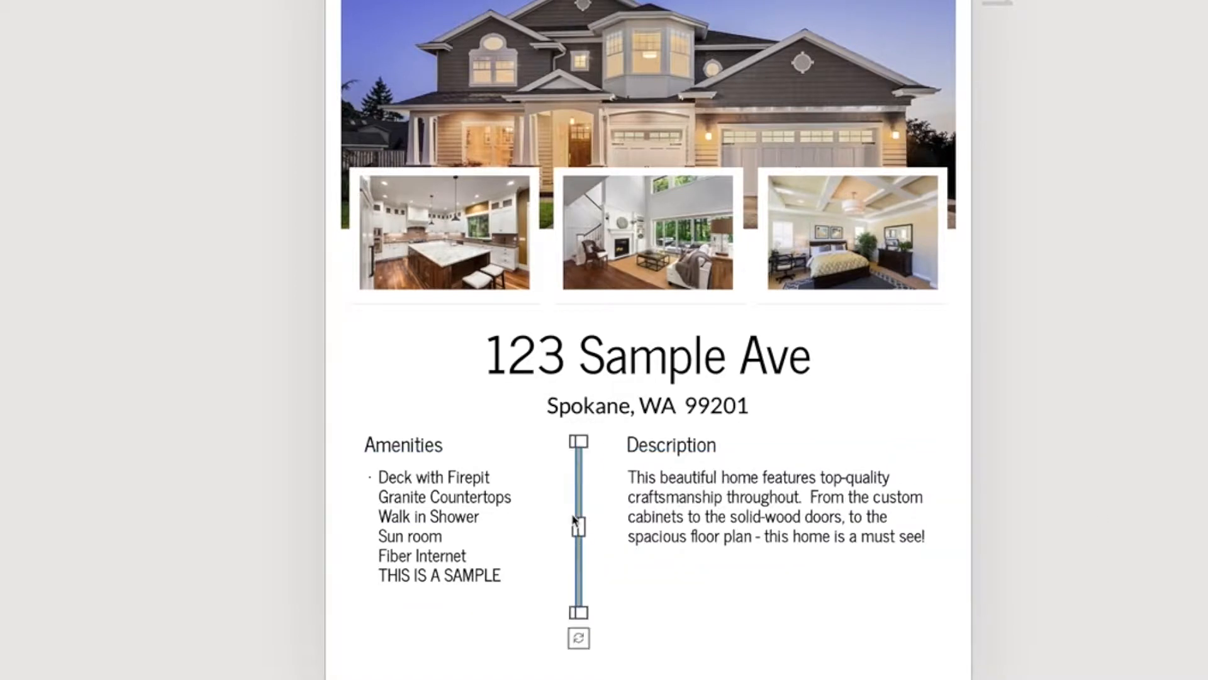
{"action": "left_click_drag", "start_coordinate": [580, 611], "coordinate": [582, 579]}
{"action": "left_click", "coordinate": [622, 637]}
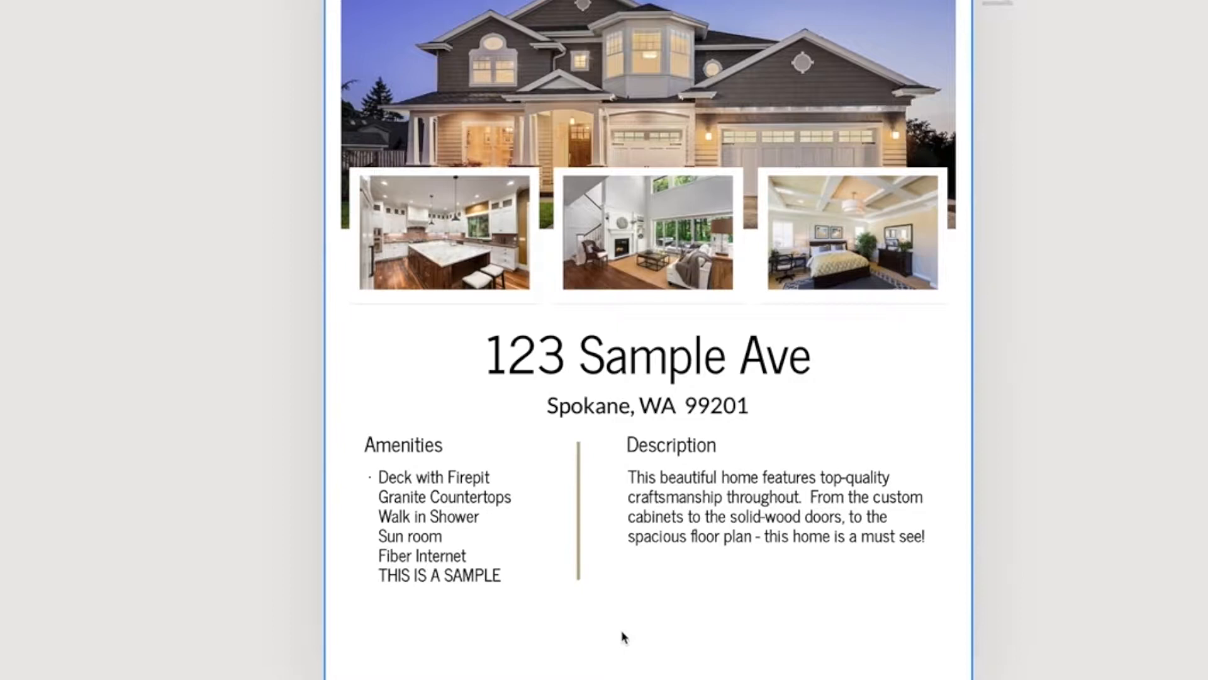
Move the street address and city line up together, closer to the three interior photos
{"action": "left_click", "coordinate": [740, 362]}
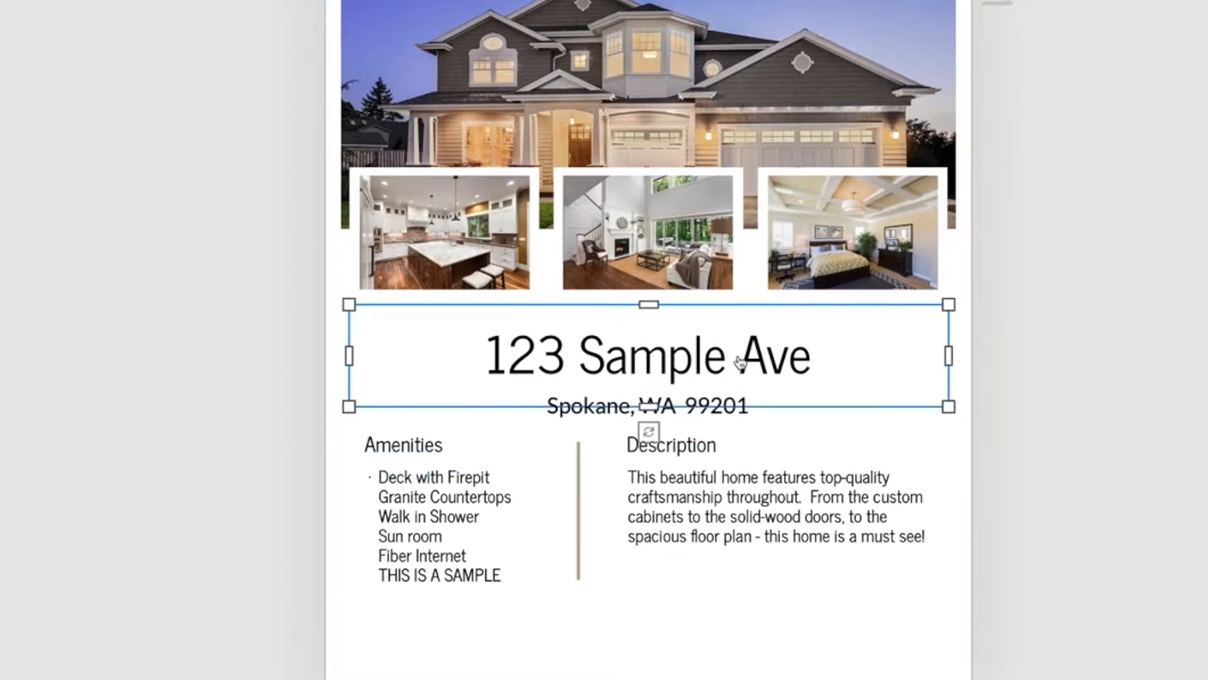
{"action": "left_click", "coordinate": [733, 391], "text": "shift"}
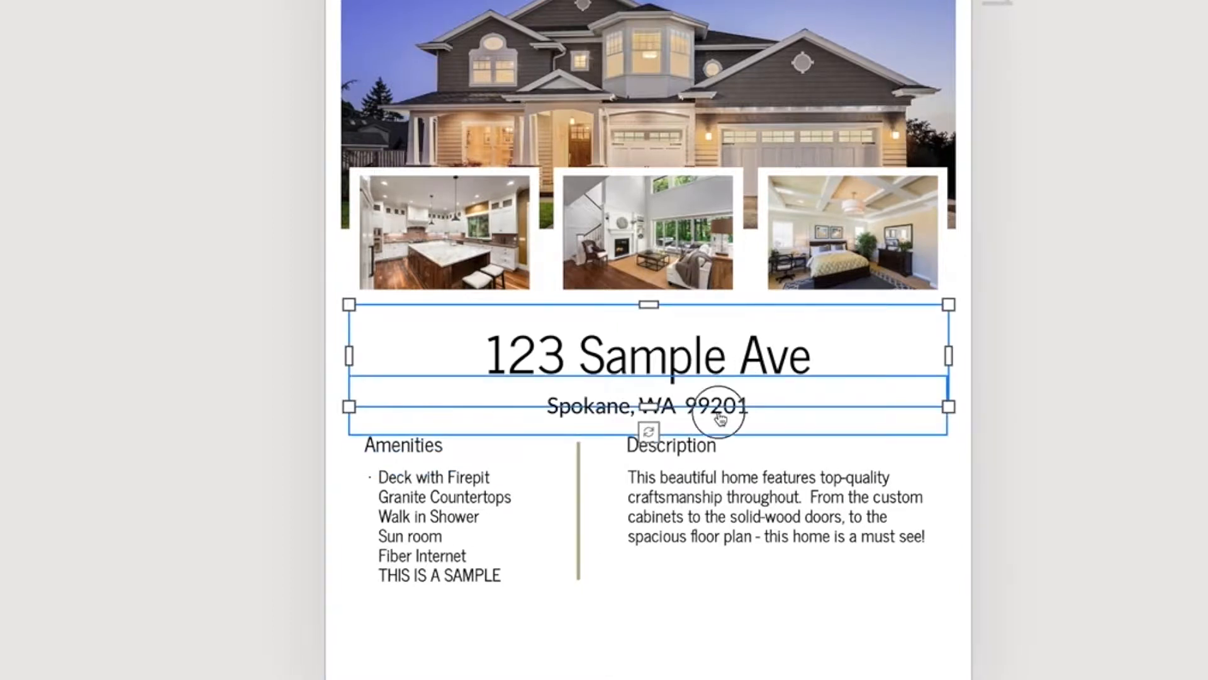
{"action": "left_click_drag", "start_coordinate": [686, 363], "coordinate": [685, 339]}
{"action": "left_click", "coordinate": [1106, 433]}
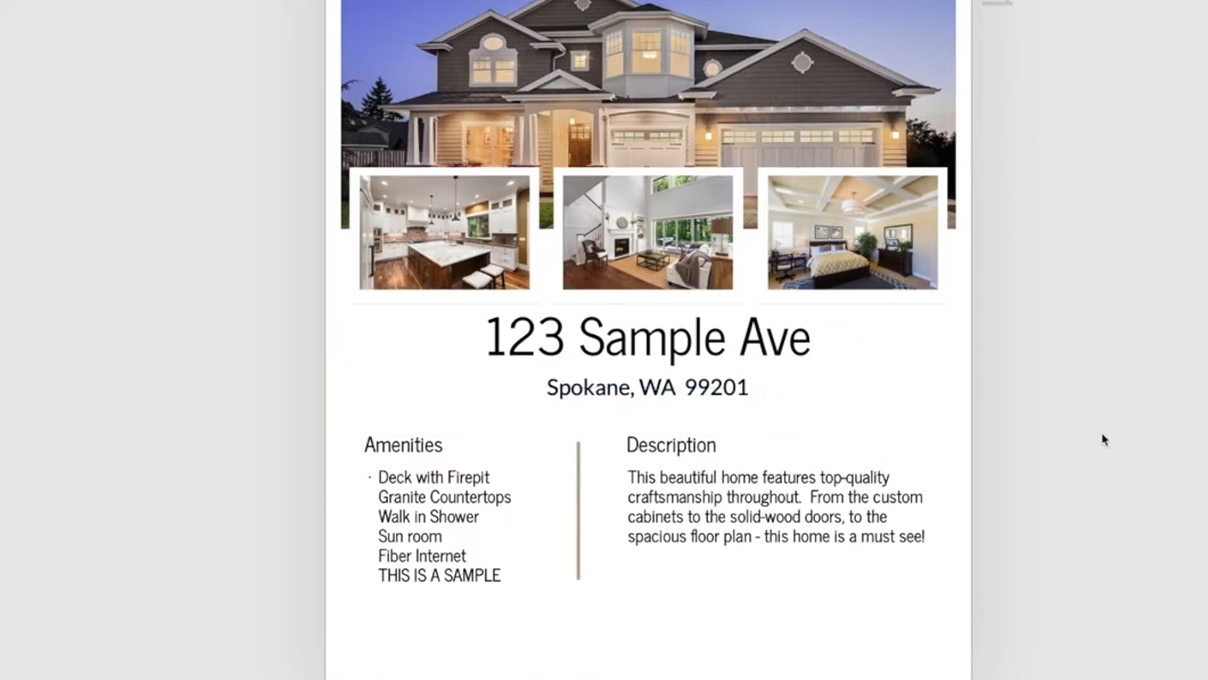
Nudge the street address and city line down together slightly to balance the spacing between the photos and headings
{"action": "scroll", "coordinate": [630, 432], "scroll_direction": "up", "scroll_amount": 2}
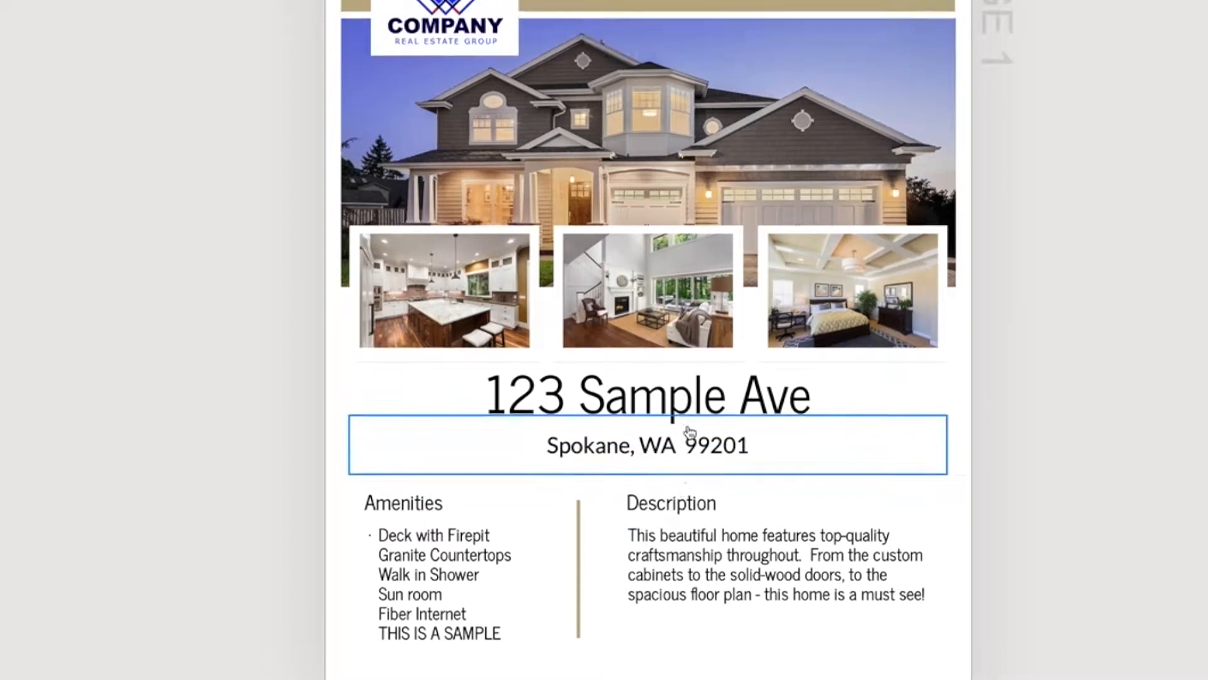
{"action": "scroll", "coordinate": [692, 433], "scroll_direction": "down", "scroll_amount": 1}
{"action": "left_click", "coordinate": [670, 404]}
{"action": "left_click", "coordinate": [686, 453], "text": "shift"}
{"action": "left_click_drag", "start_coordinate": [683, 405], "coordinate": [685, 410]}
{"action": "key", "text": "Escape"}
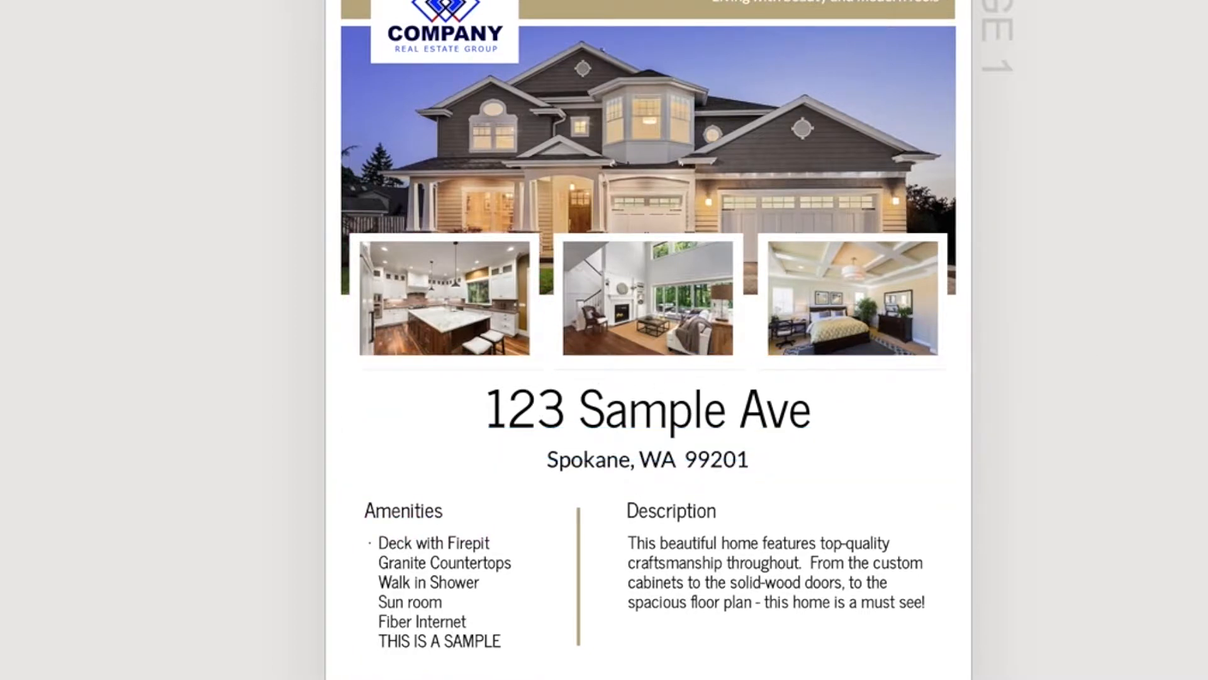
Review the flyer's layout from the price banner down to the empty space below the amenities and description columns
{"action": "scroll", "coordinate": [648, 340], "scroll_direction": "up", "scroll_amount": 1}
{"action": "scroll", "coordinate": [648, 340], "scroll_direction": "down", "scroll_amount": 1}
{"action": "scroll", "coordinate": [1168, 353], "scroll_direction": "up", "scroll_amount": 1}
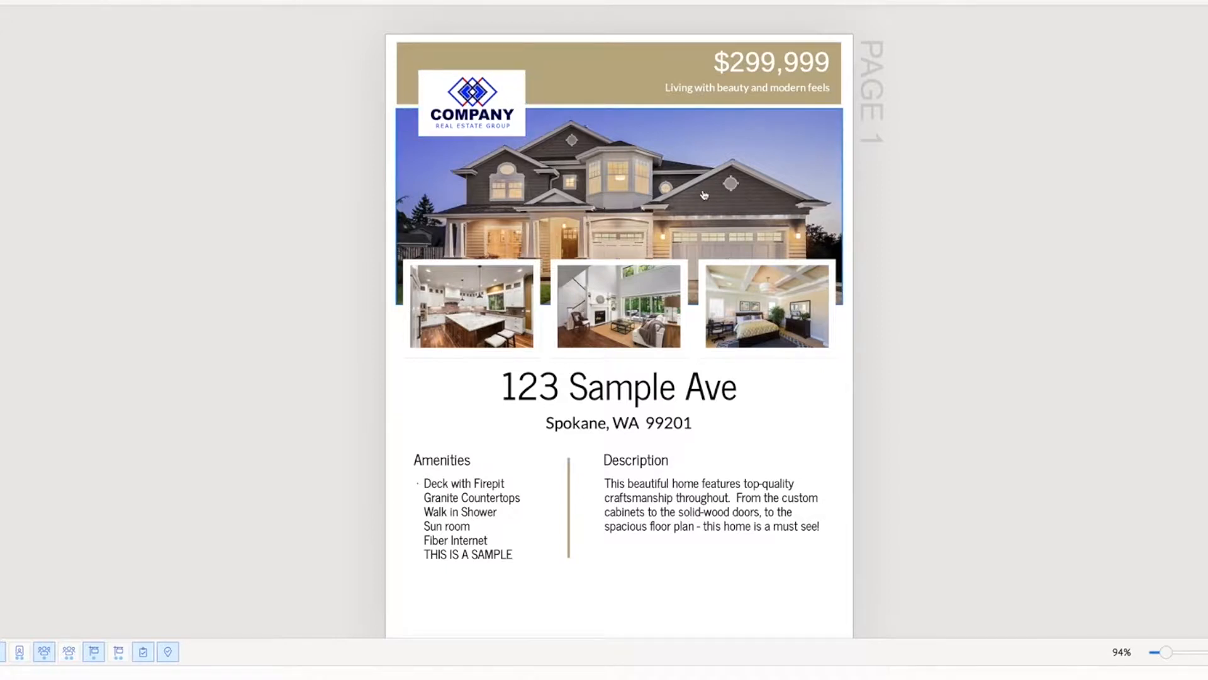
{"action": "scroll", "coordinate": [704, 195], "scroll_direction": "down", "scroll_amount": 1}
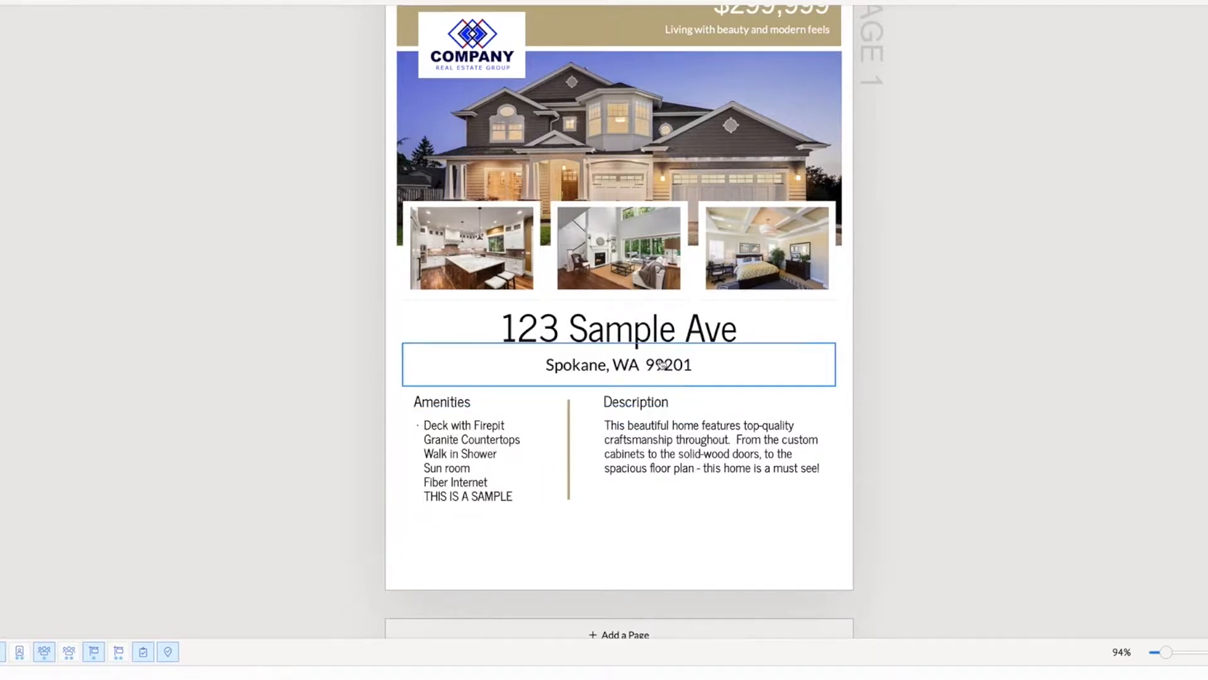
{"action": "scroll", "coordinate": [645, 365], "scroll_direction": "down", "scroll_amount": 1}
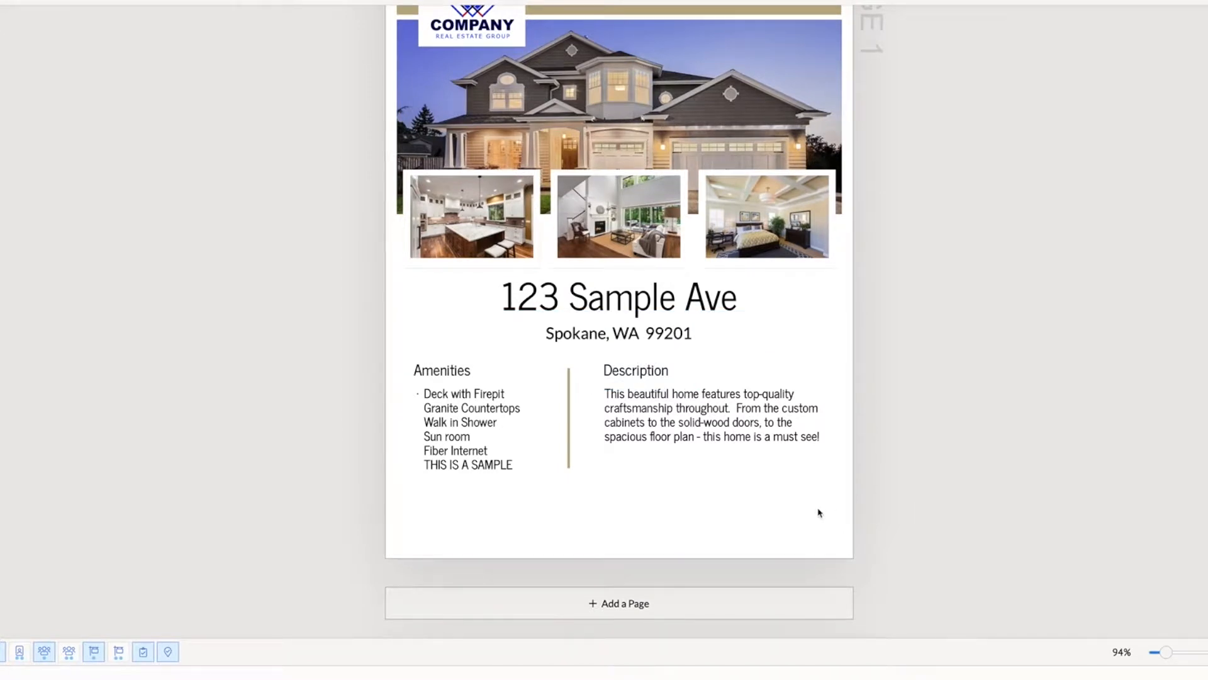
{"action": "scroll", "coordinate": [818, 513], "scroll_direction": "up", "scroll_amount": 2}
{"action": "scroll", "coordinate": [818, 512], "scroll_direction": "down", "scroll_amount": 2}
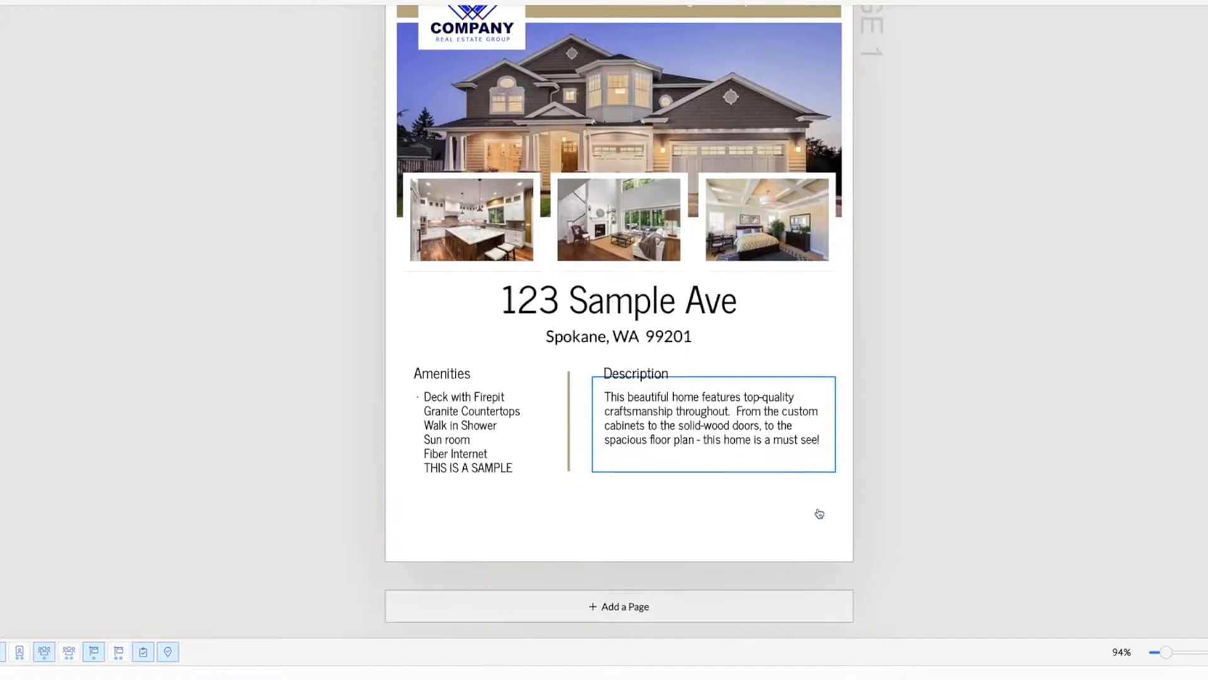
{"action": "scroll", "coordinate": [466, 469], "scroll_direction": "up", "scroll_amount": 3}
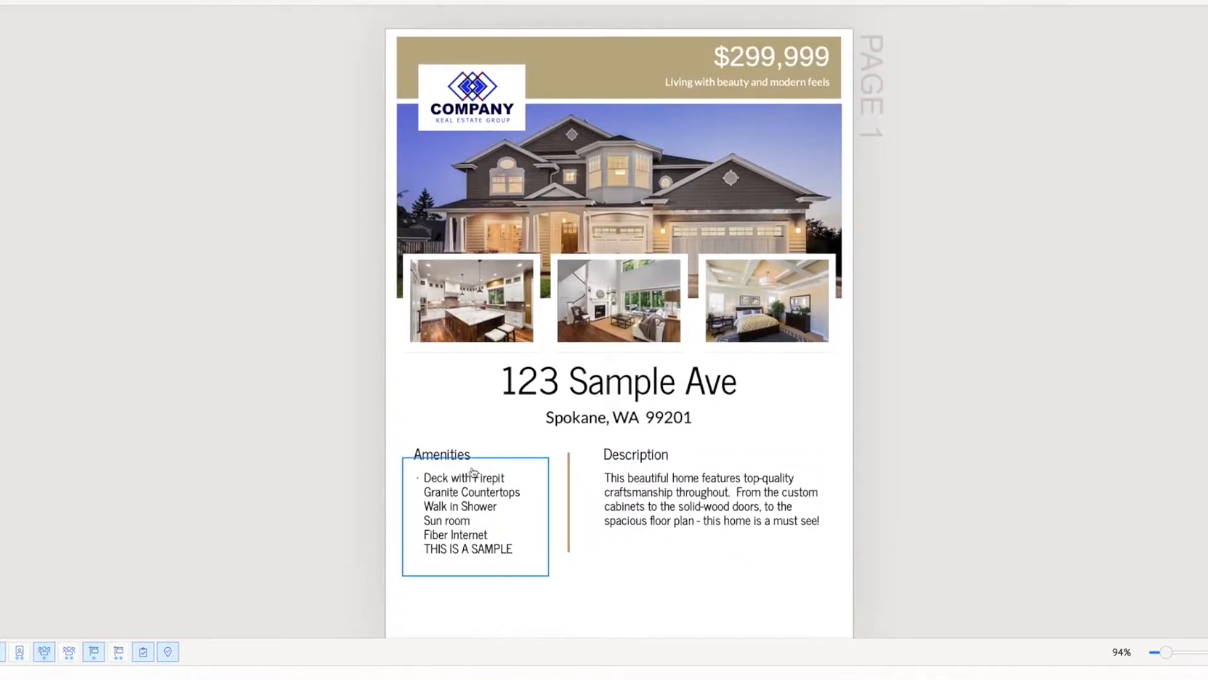
{"action": "scroll", "coordinate": [471, 472], "scroll_direction": "down", "scroll_amount": 2}
{"action": "scroll", "coordinate": [473, 471], "scroll_direction": "up", "scroll_amount": 2}
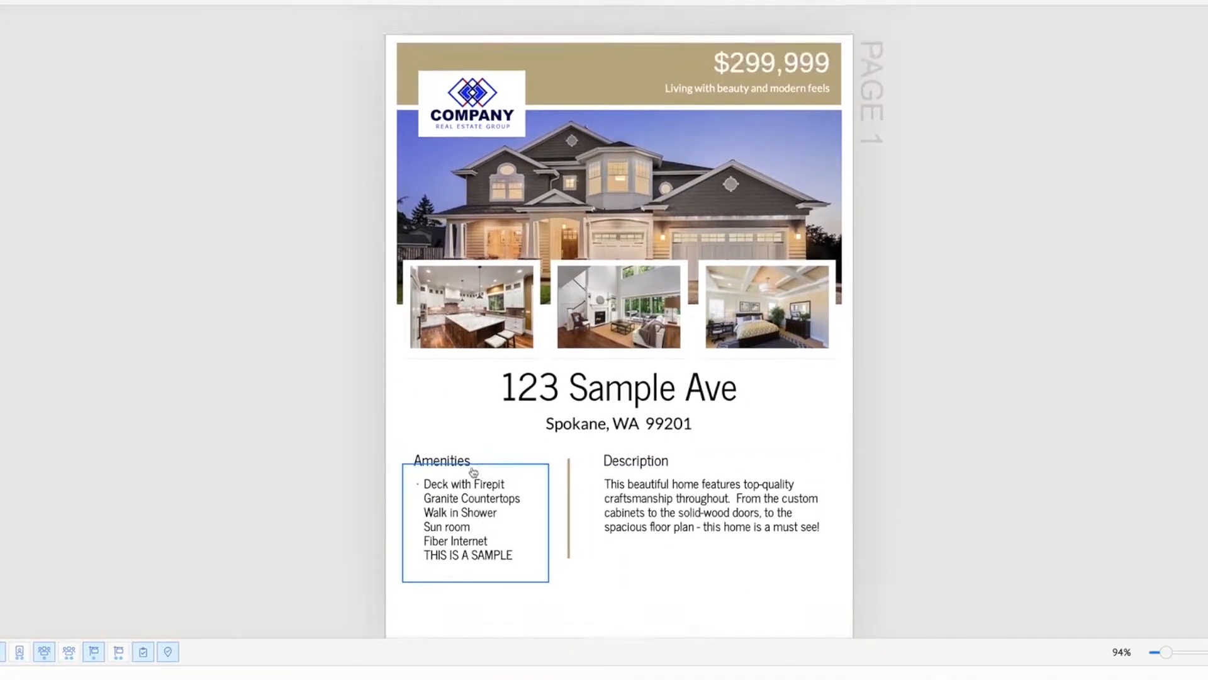
Duplicate the tan price banner and place the copy centred across the foot of the page, below both text columns
{"action": "left_click", "coordinate": [514, 54]}
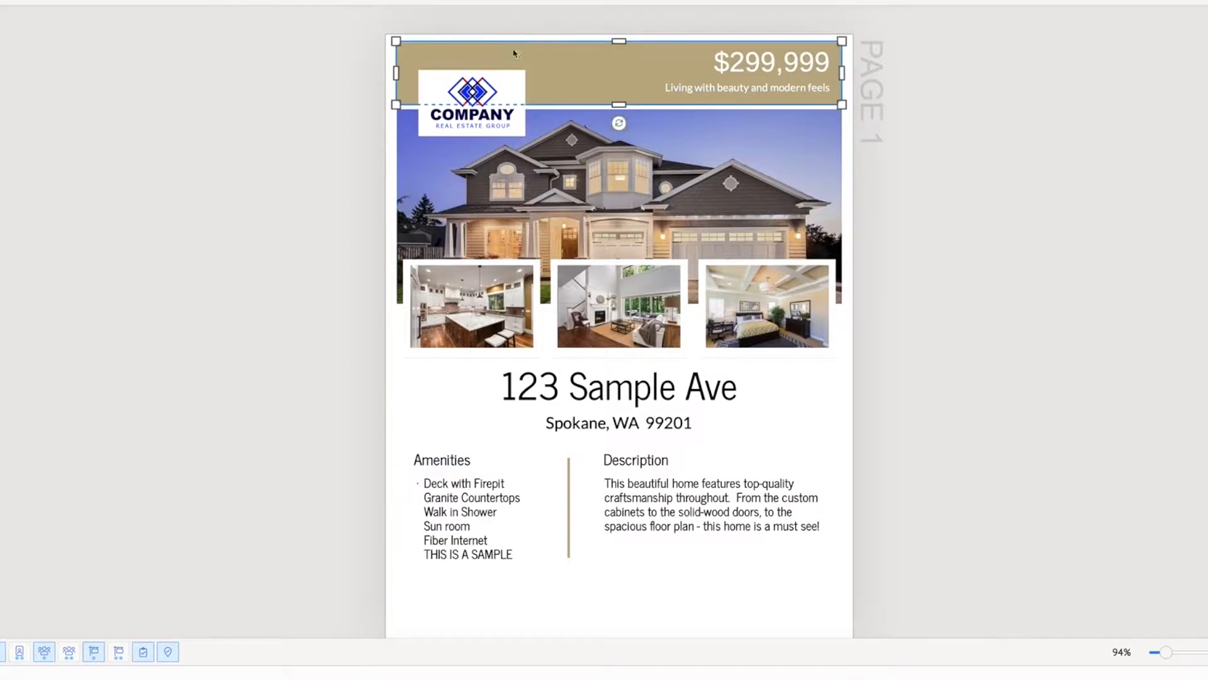
{"action": "right_click", "coordinate": [518, 55]}
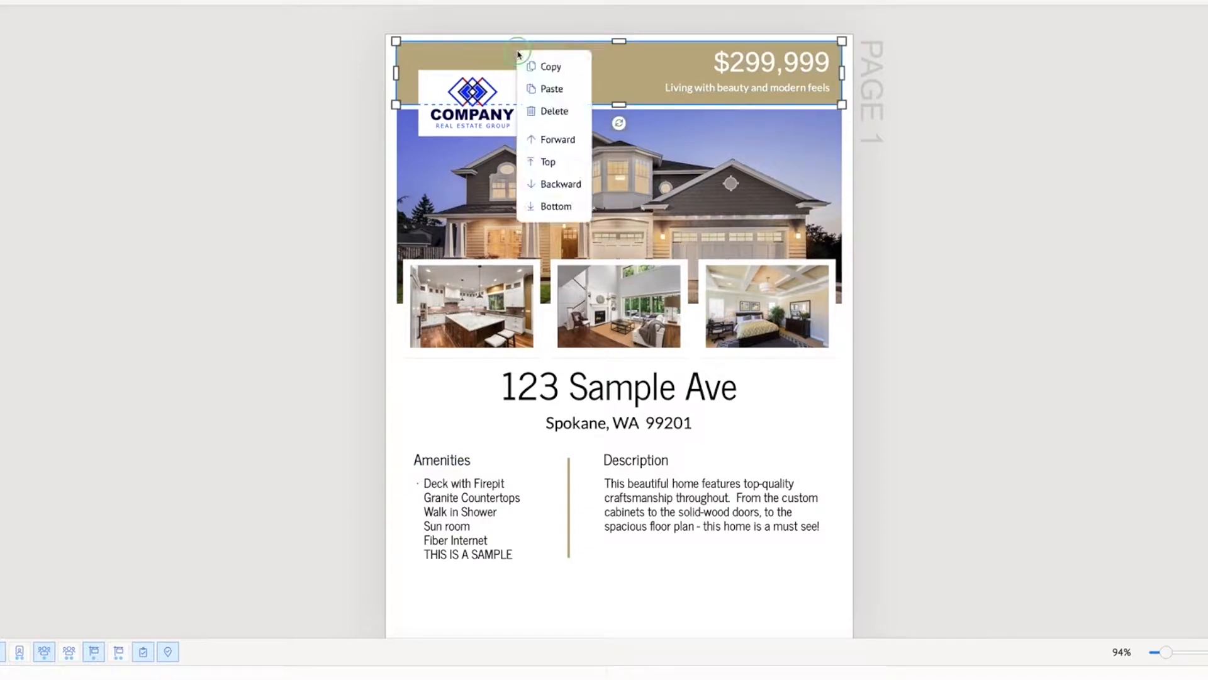
{"action": "left_click", "coordinate": [552, 69]}
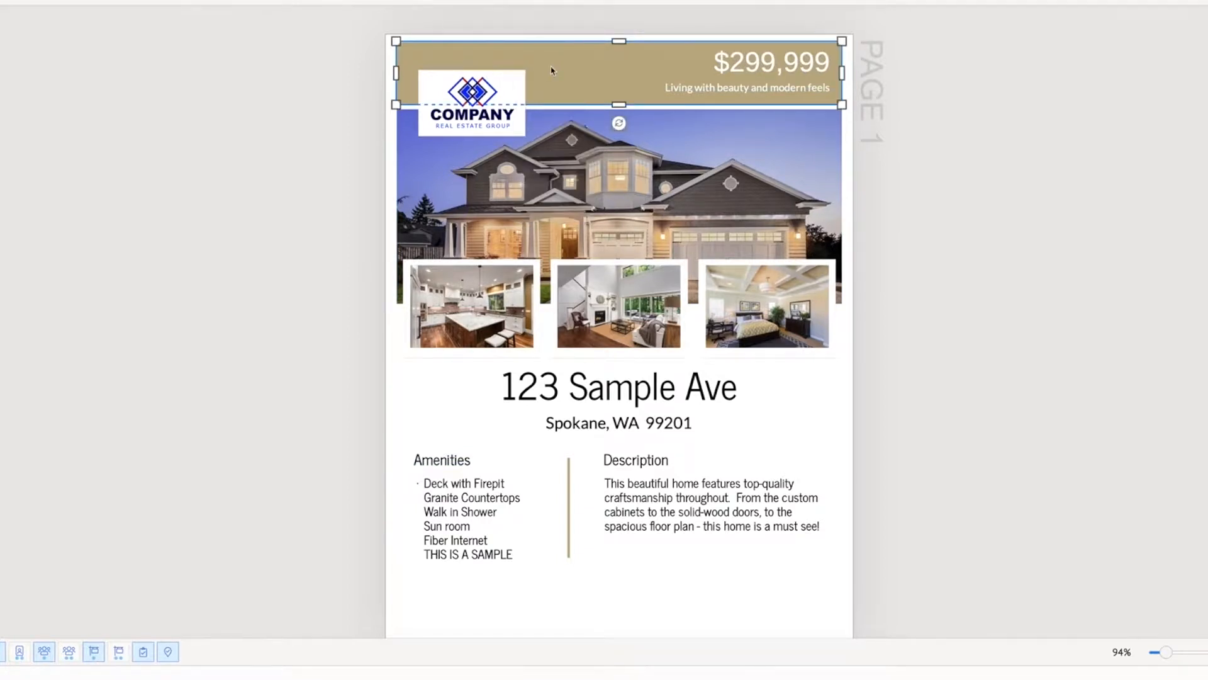
{"action": "scroll", "coordinate": [560, 283], "scroll_direction": "down", "scroll_amount": 3}
{"action": "left_click", "coordinate": [573, 528]}
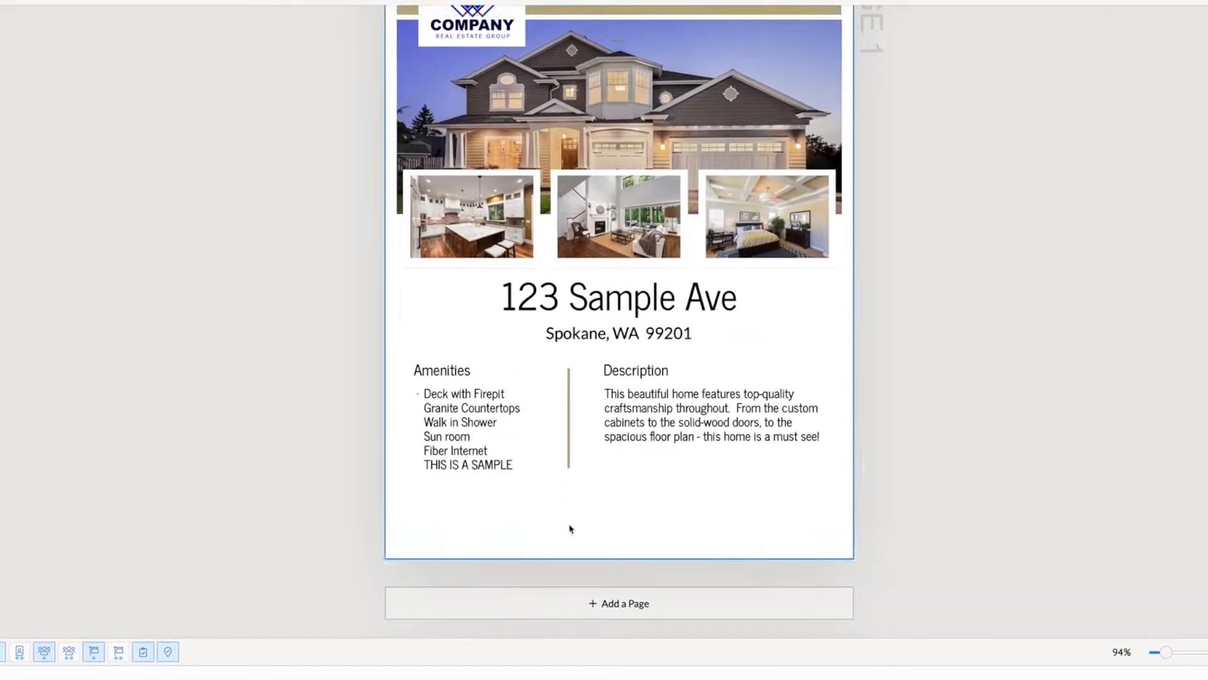
{"action": "right_click", "coordinate": [571, 529]}
{"action": "left_click", "coordinate": [600, 559]}
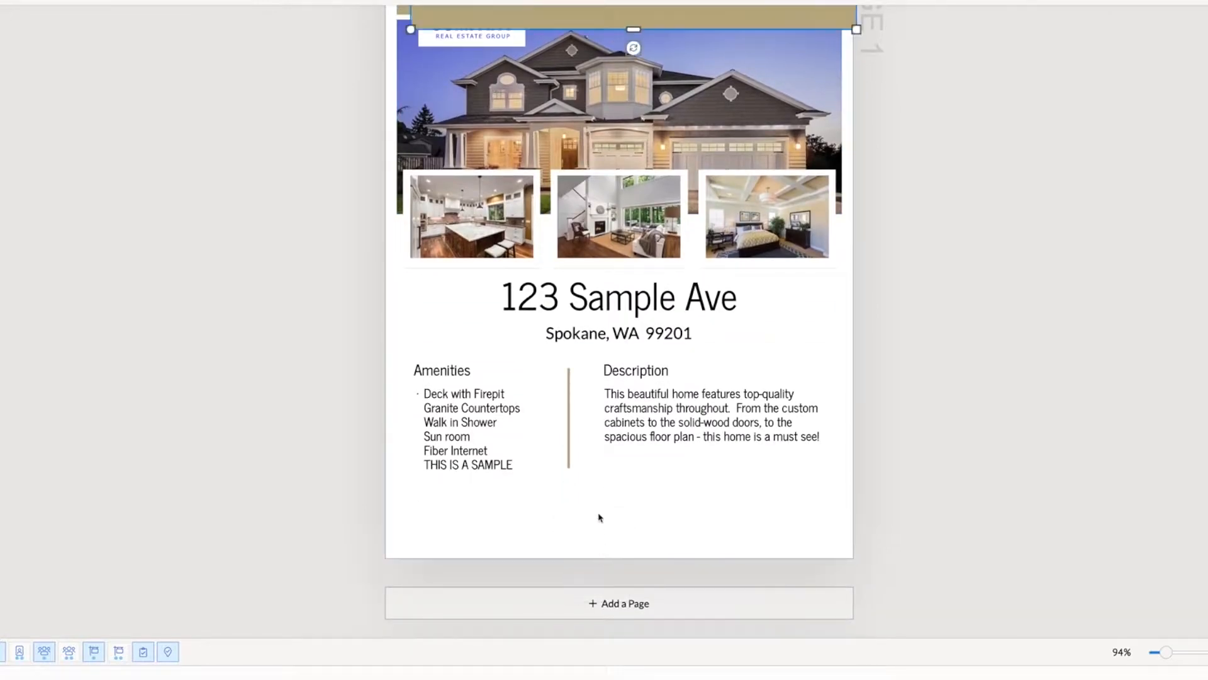
{"action": "left_click_drag", "start_coordinate": [698, 19], "coordinate": [688, 537]}
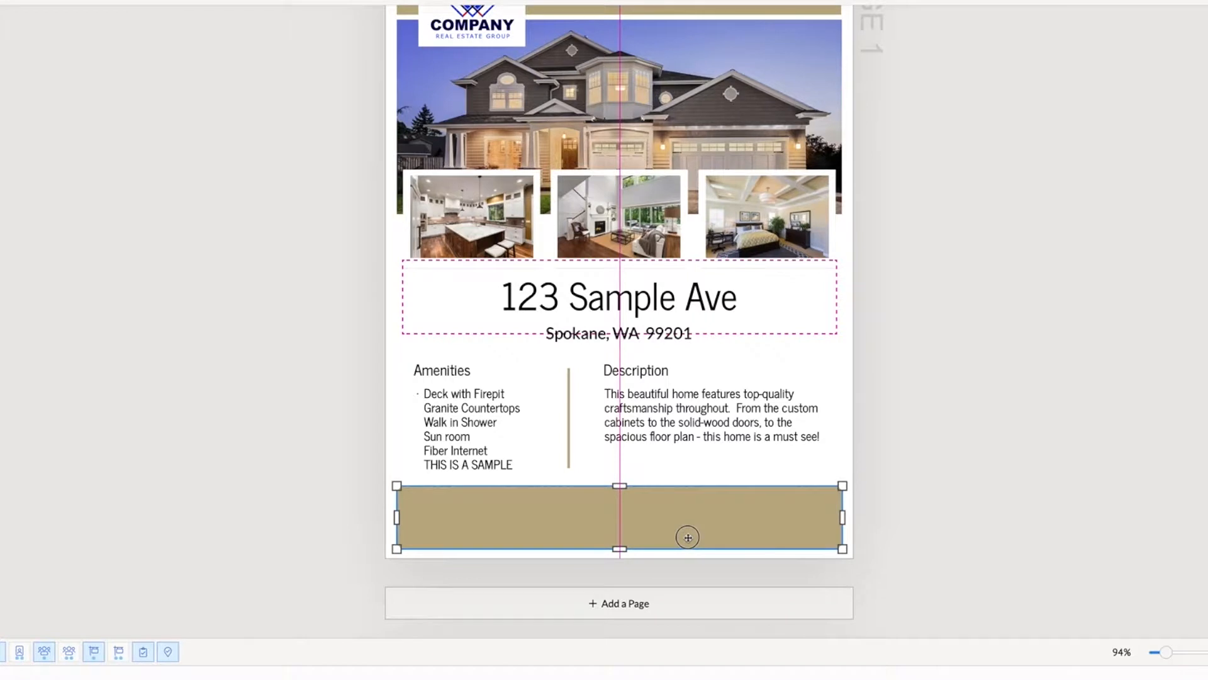
{"action": "left_click_drag", "start_coordinate": [688, 537], "coordinate": [688, 537]}
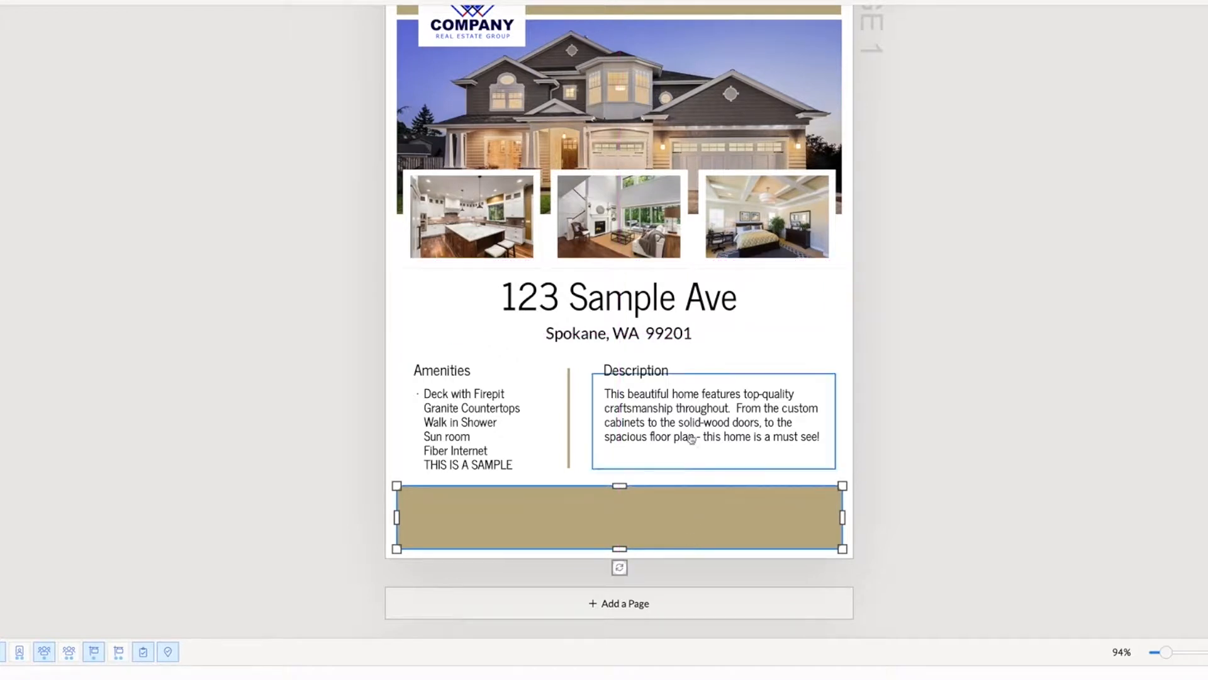
Check how the new footer banner balances with the header banner and the rest of the flyer
{"action": "scroll", "coordinate": [698, 418], "scroll_direction": "up", "scroll_amount": 2}
{"action": "scroll", "coordinate": [697, 418], "scroll_direction": "down", "scroll_amount": 1}
{"action": "scroll", "coordinate": [696, 418], "scroll_direction": "up", "scroll_amount": 1}
{"action": "scroll", "coordinate": [697, 418], "scroll_direction": "down", "scroll_amount": 2}
{"action": "left_click", "coordinate": [887, 522]}
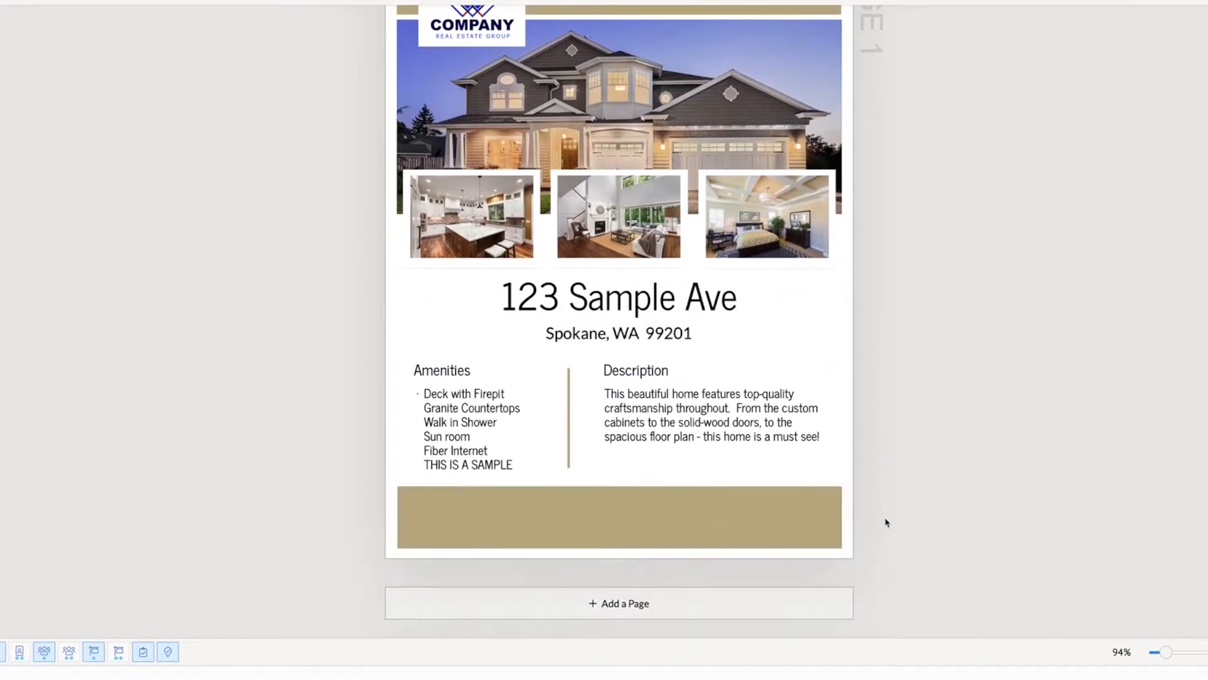
{"action": "scroll", "coordinate": [919, 519], "scroll_direction": "up", "scroll_amount": 1}
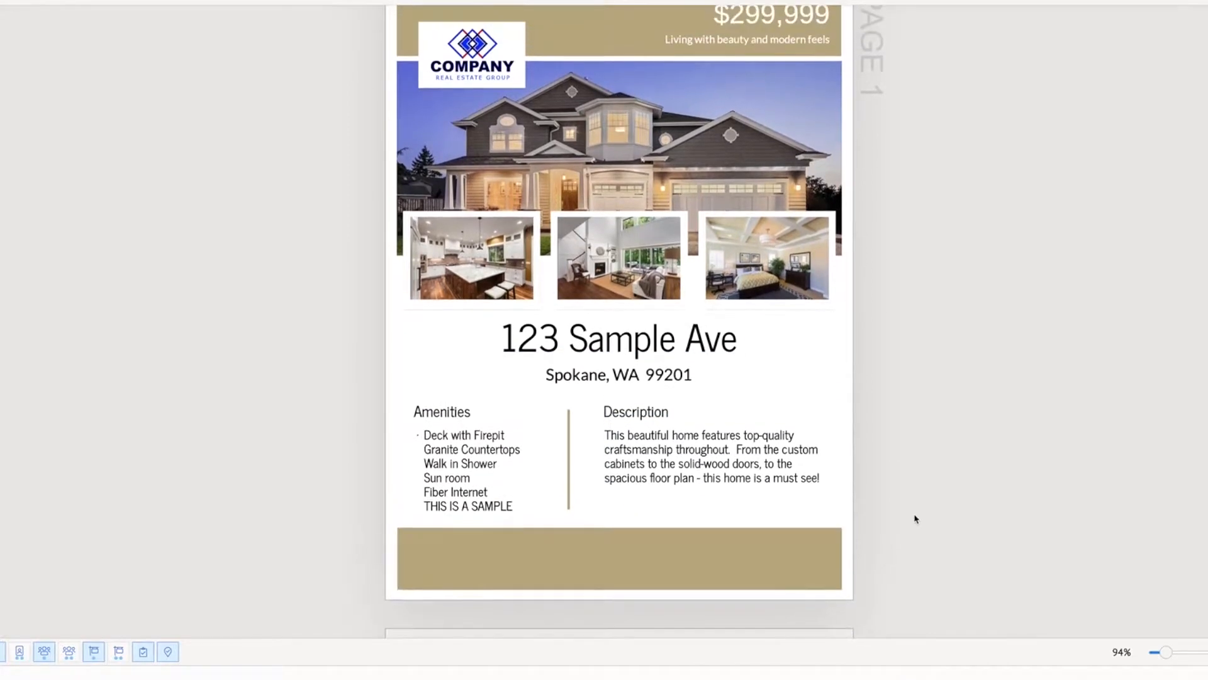
{"action": "scroll", "coordinate": [916, 519], "scroll_direction": "up", "scroll_amount": 1}
{"action": "scroll", "coordinate": [916, 519], "scroll_direction": "down", "scroll_amount": 1}
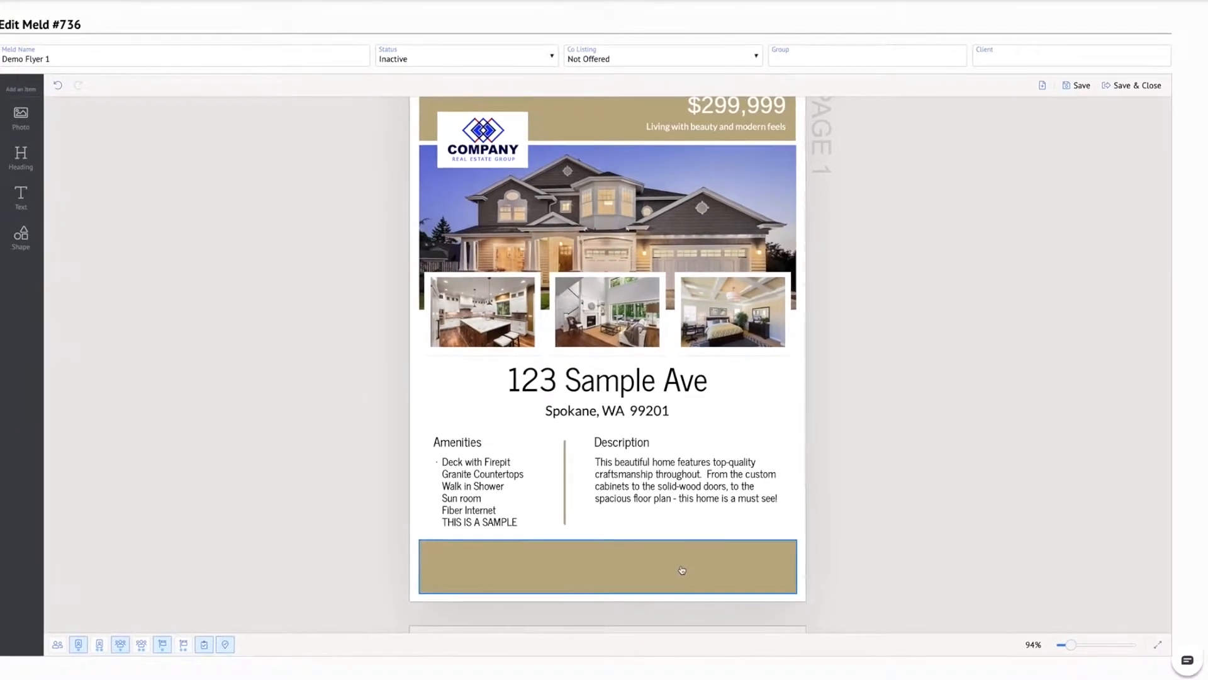
Add a photo, shrink it, and place it over the footer banner's right end, flush with its lower-right corner
{"action": "left_click", "coordinate": [682, 570]}
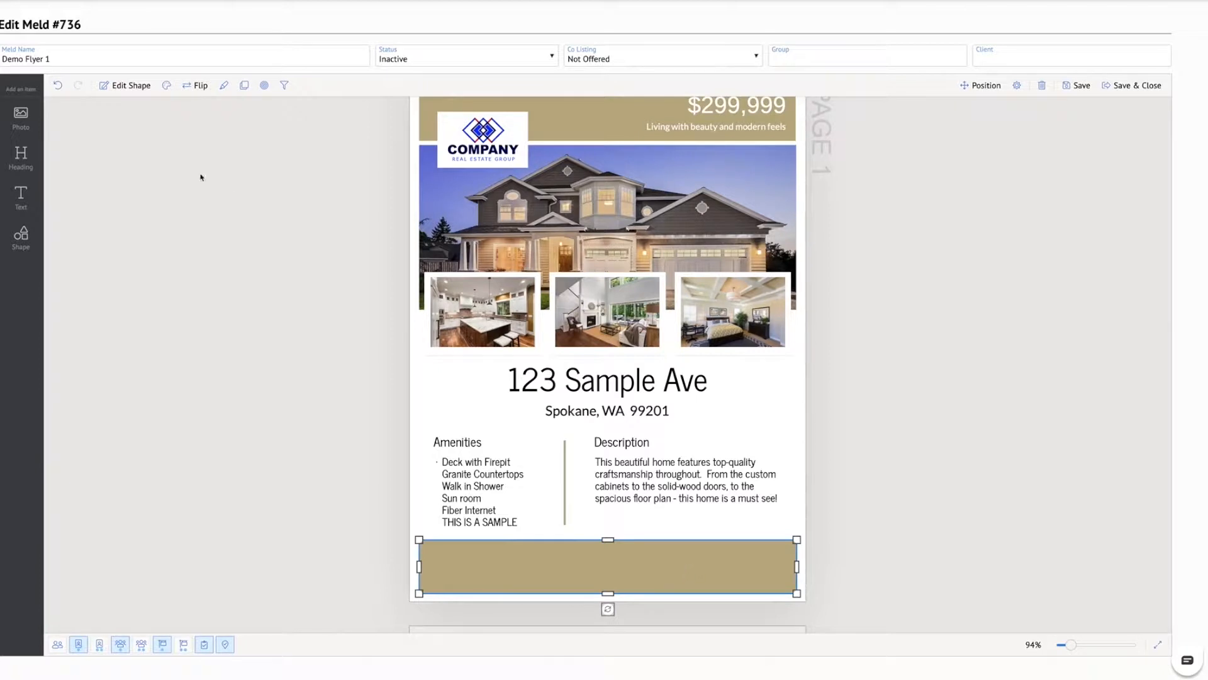
{"action": "left_click", "coordinate": [308, 262]}
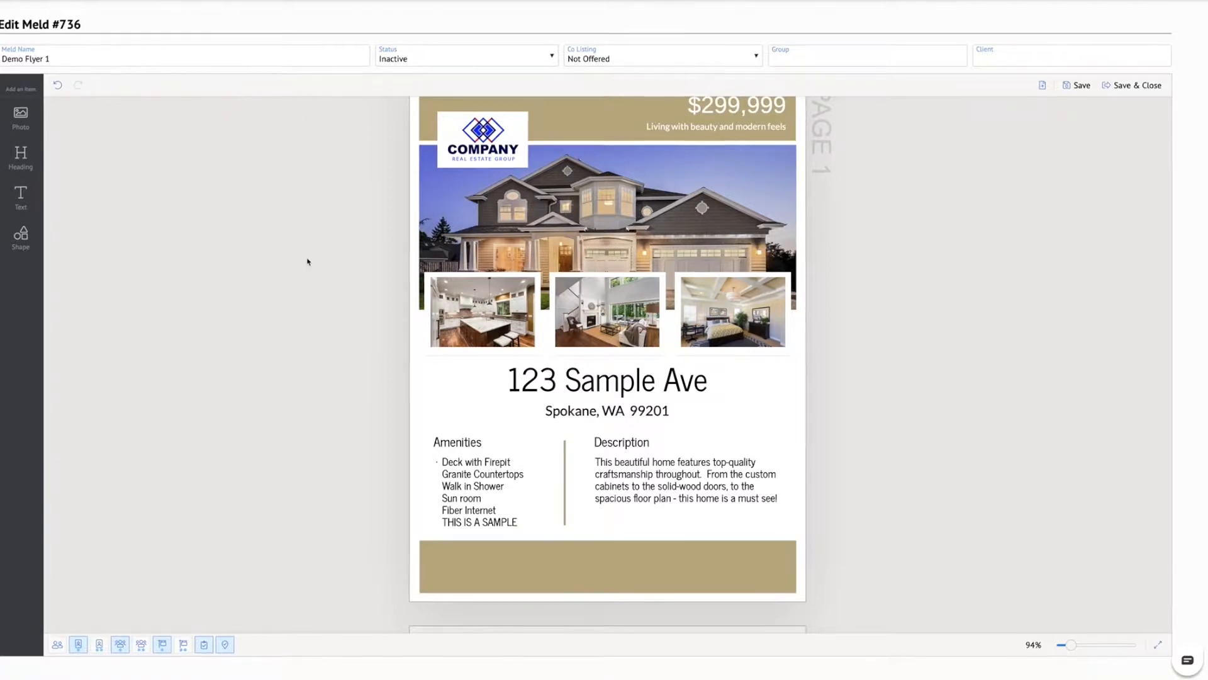
{"action": "left_click", "coordinate": [22, 114]}
{"action": "left_click_drag", "start_coordinate": [570, 342], "coordinate": [720, 522]}
{"action": "left_click_drag", "start_coordinate": [647, 557], "coordinate": [712, 557]}
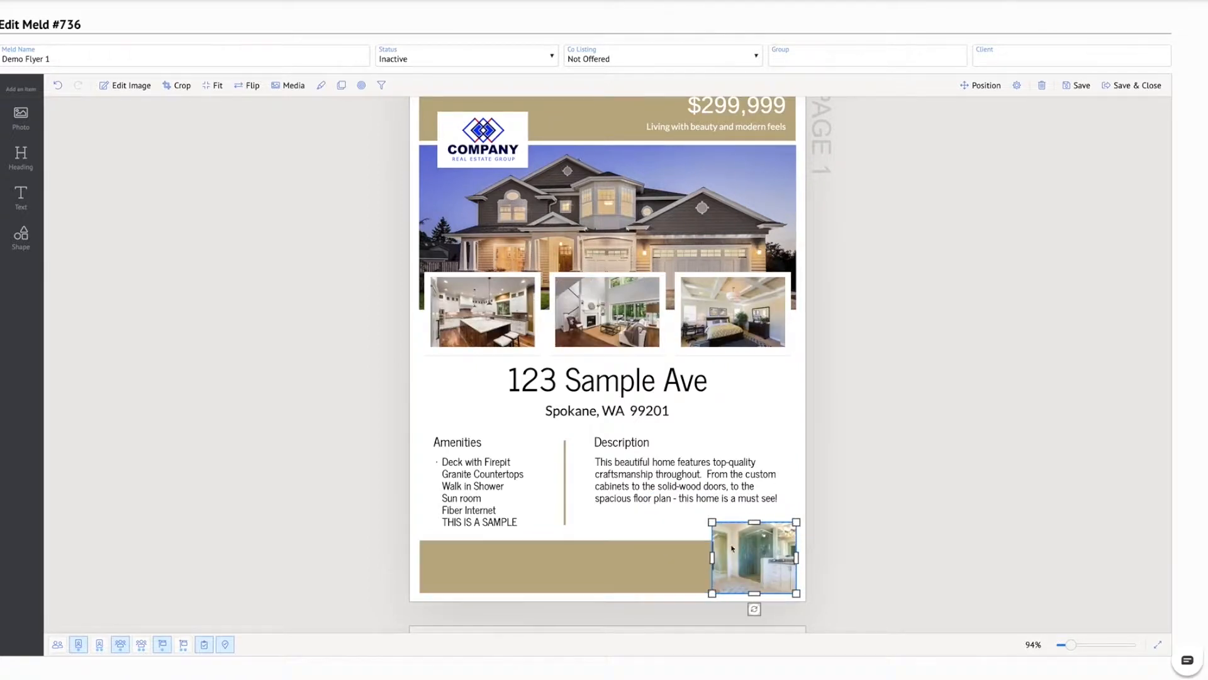
Set the footer photo's media type to Client so it holds the primary client's portrait with a solid background
{"action": "double_click", "coordinate": [760, 552]}
{"action": "left_click", "coordinate": [633, 550]}
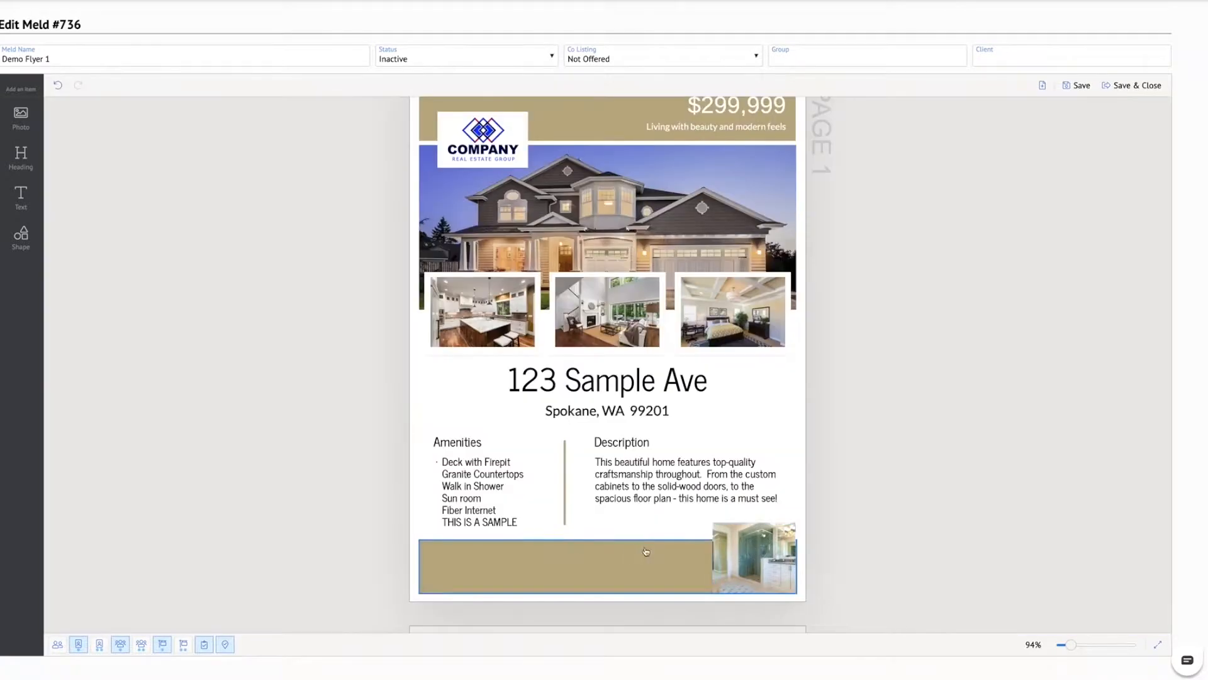
{"action": "left_click", "coordinate": [747, 553]}
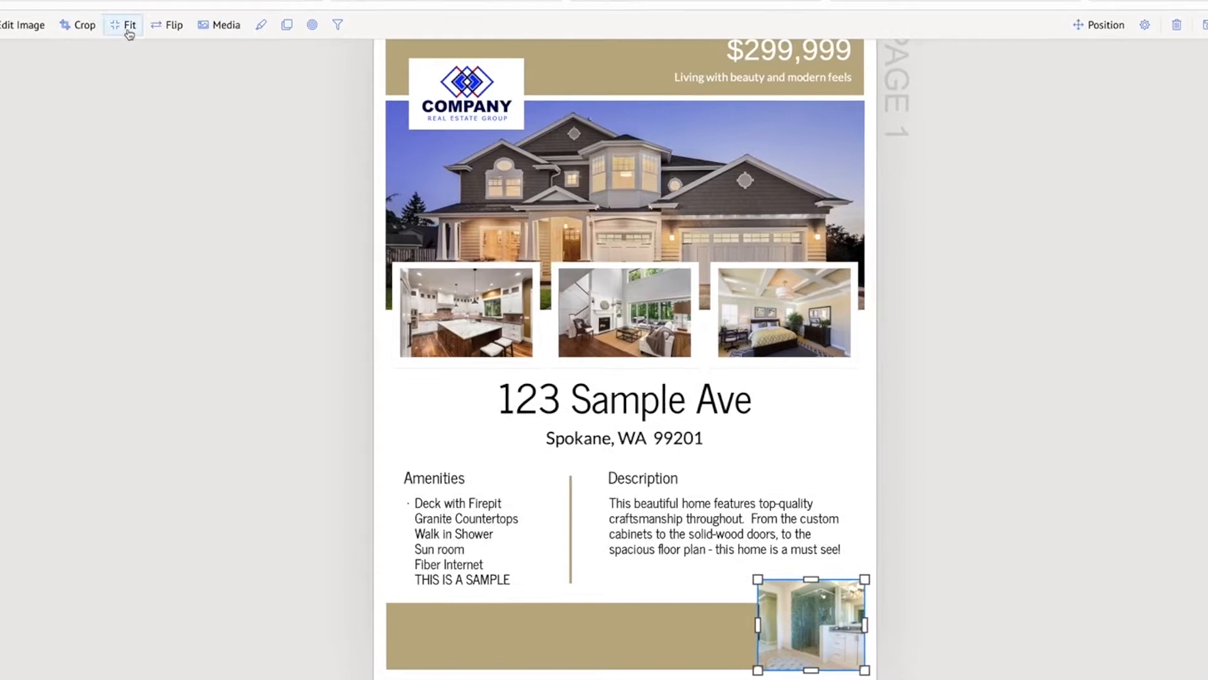
{"action": "left_click", "coordinate": [230, 30]}
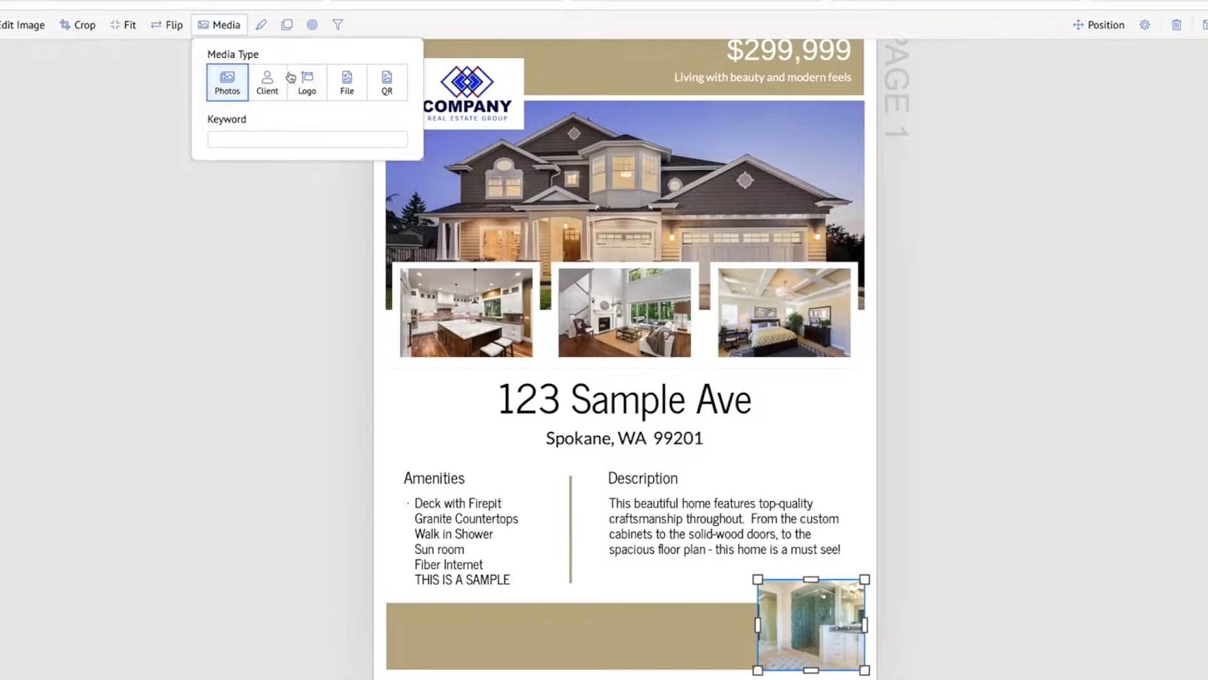
{"action": "left_click", "coordinate": [268, 92]}
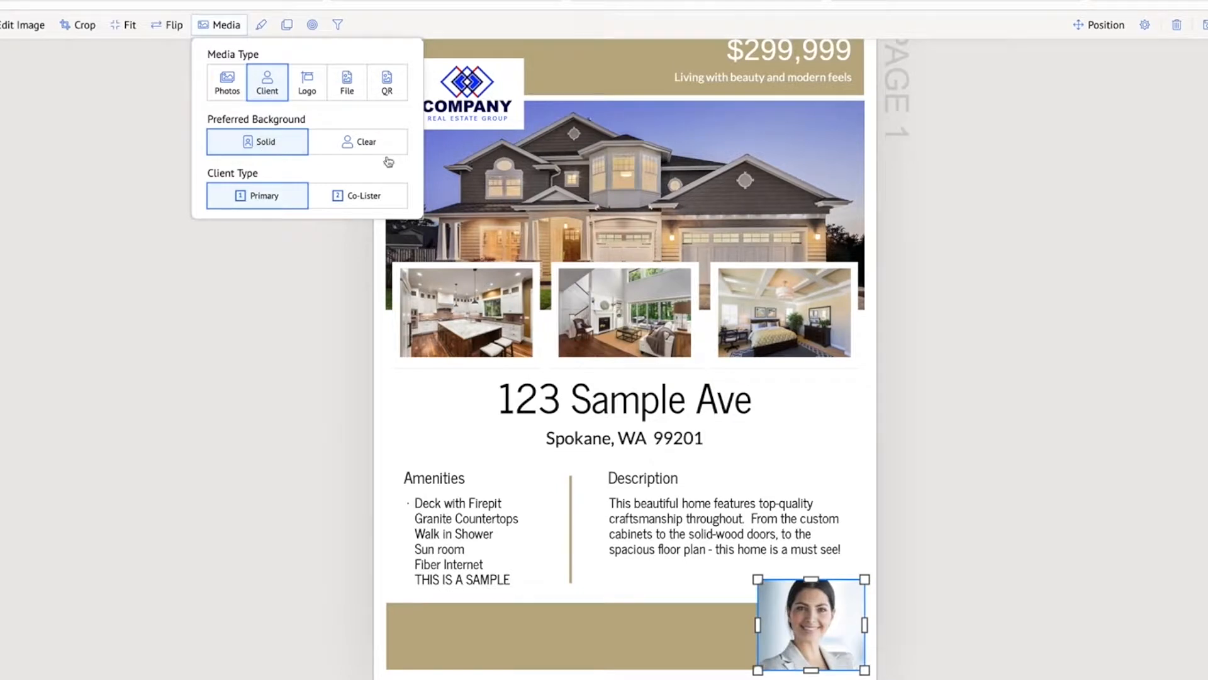
Switch the footer portrait to a clear background and extend its crop upward so the whole head rises above the banner
{"action": "left_click", "coordinate": [356, 144]}
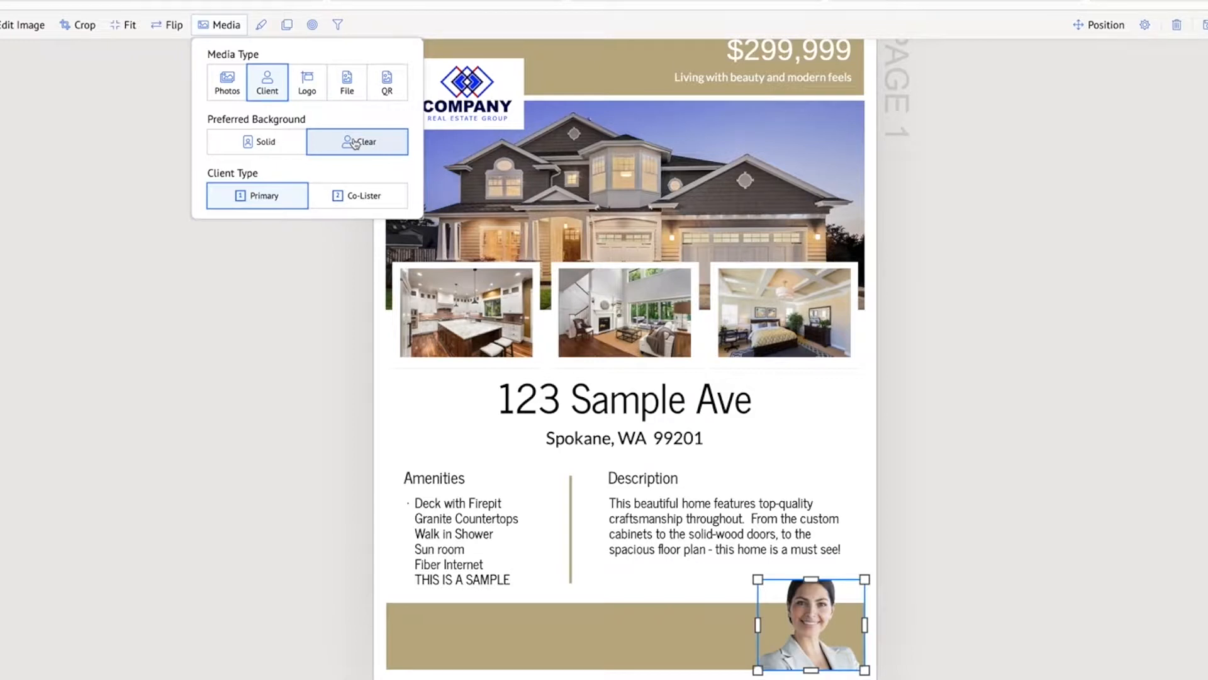
{"action": "left_click", "coordinate": [1031, 289]}
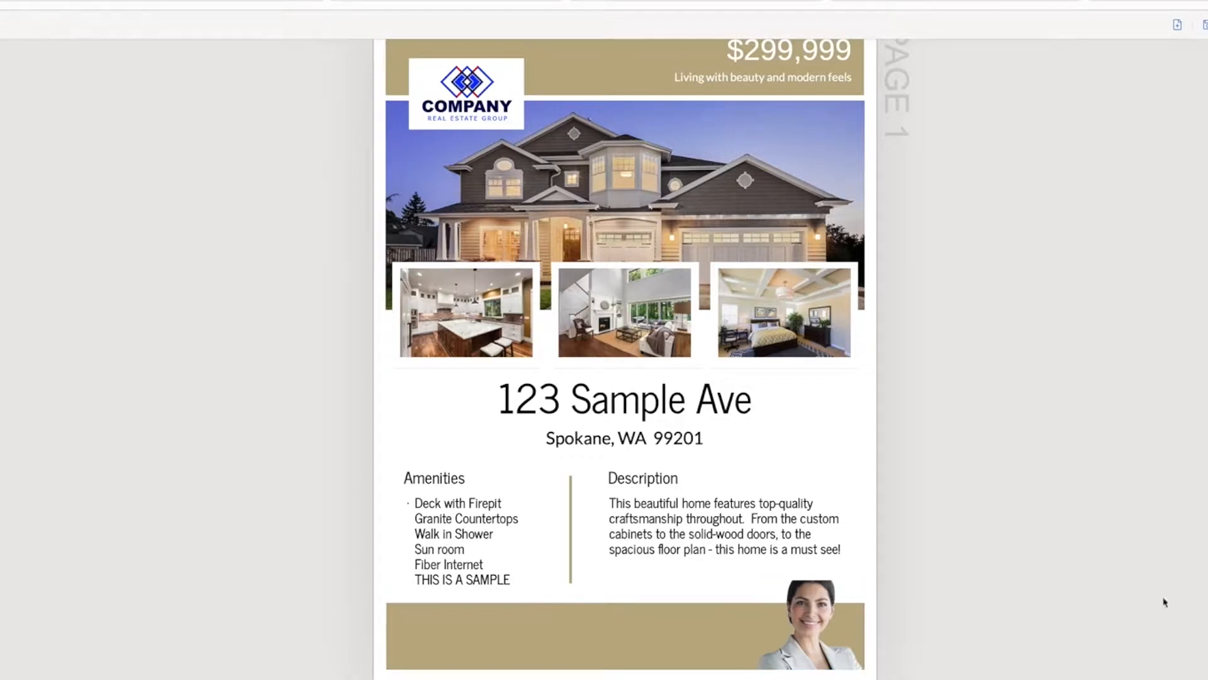
{"action": "left_click", "coordinate": [809, 610]}
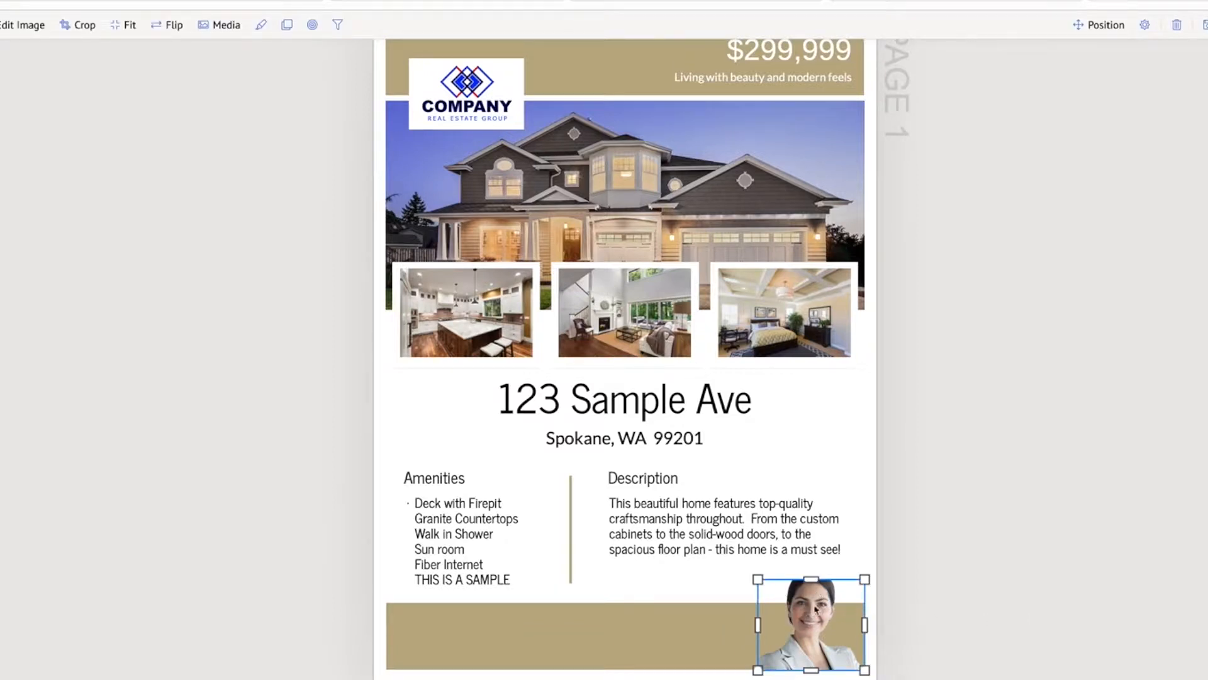
{"action": "double_click", "coordinate": [816, 608]}
{"action": "left_click_drag", "start_coordinate": [811, 578], "coordinate": [811, 565]}
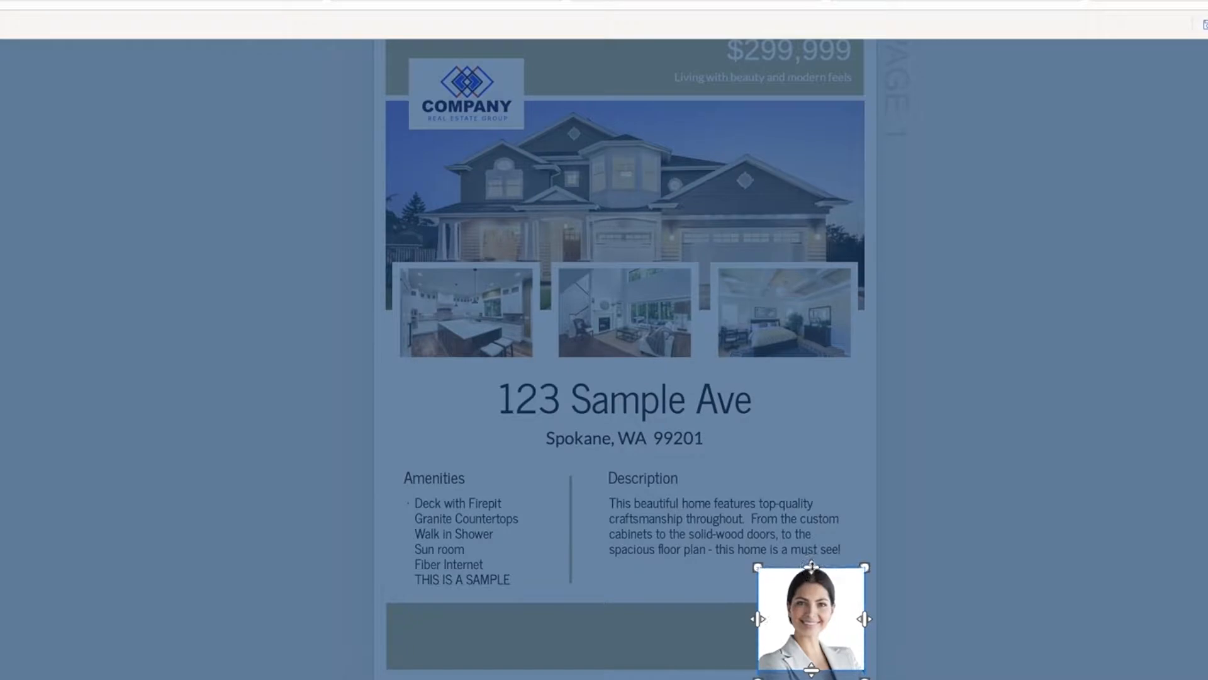
{"action": "left_click", "coordinate": [1041, 640]}
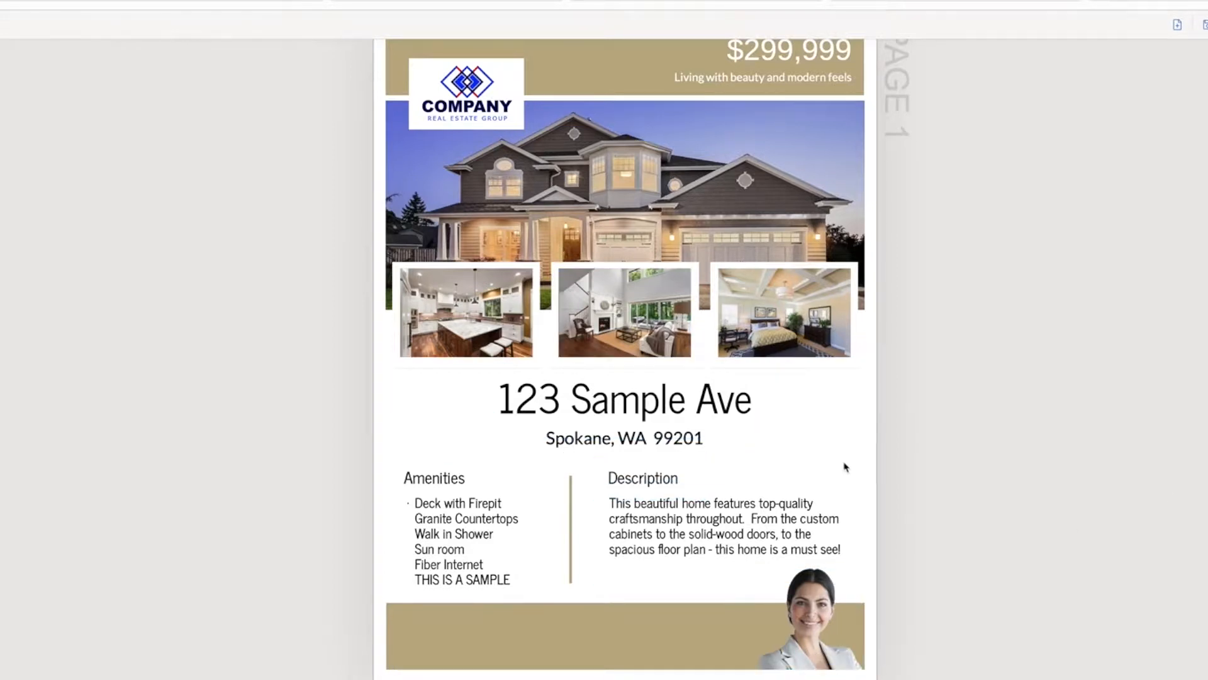
Add a text box and fit it inside the footer banner, spanning from near its left end to just before the portrait
{"action": "scroll", "coordinate": [837, 467], "scroll_direction": "up", "scroll_amount": 1}
{"action": "scroll", "coordinate": [832, 467], "scroll_direction": "down", "scroll_amount": 2}
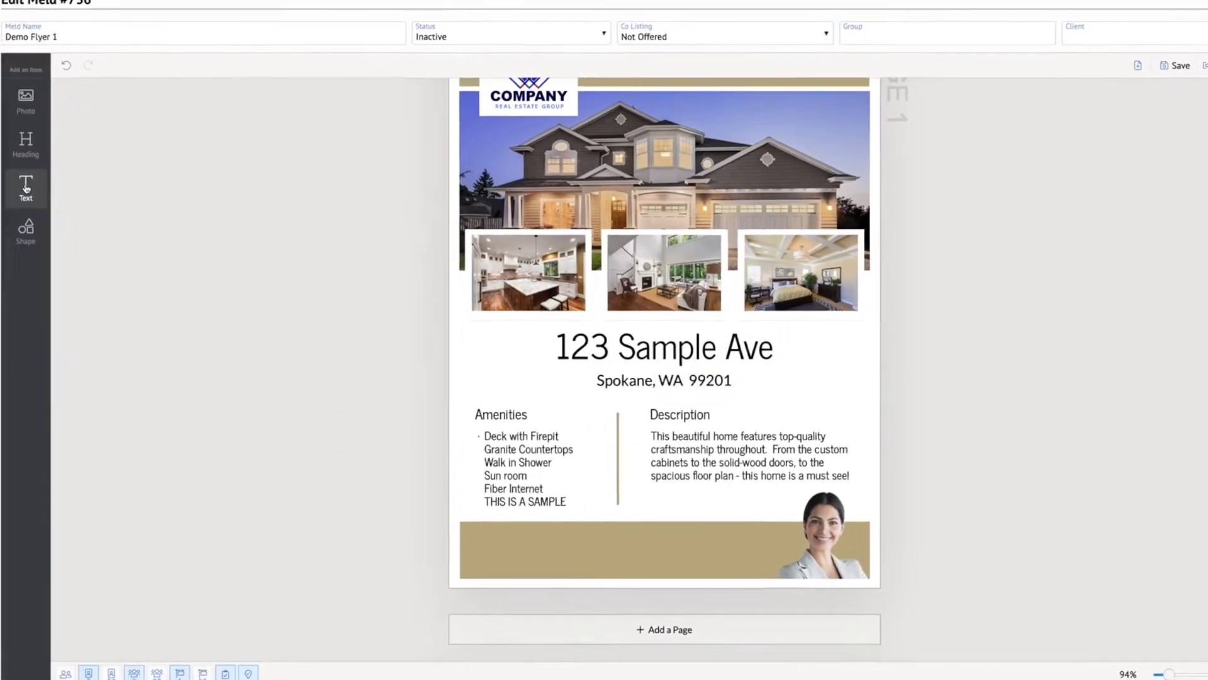
{"action": "left_click", "coordinate": [26, 188]}
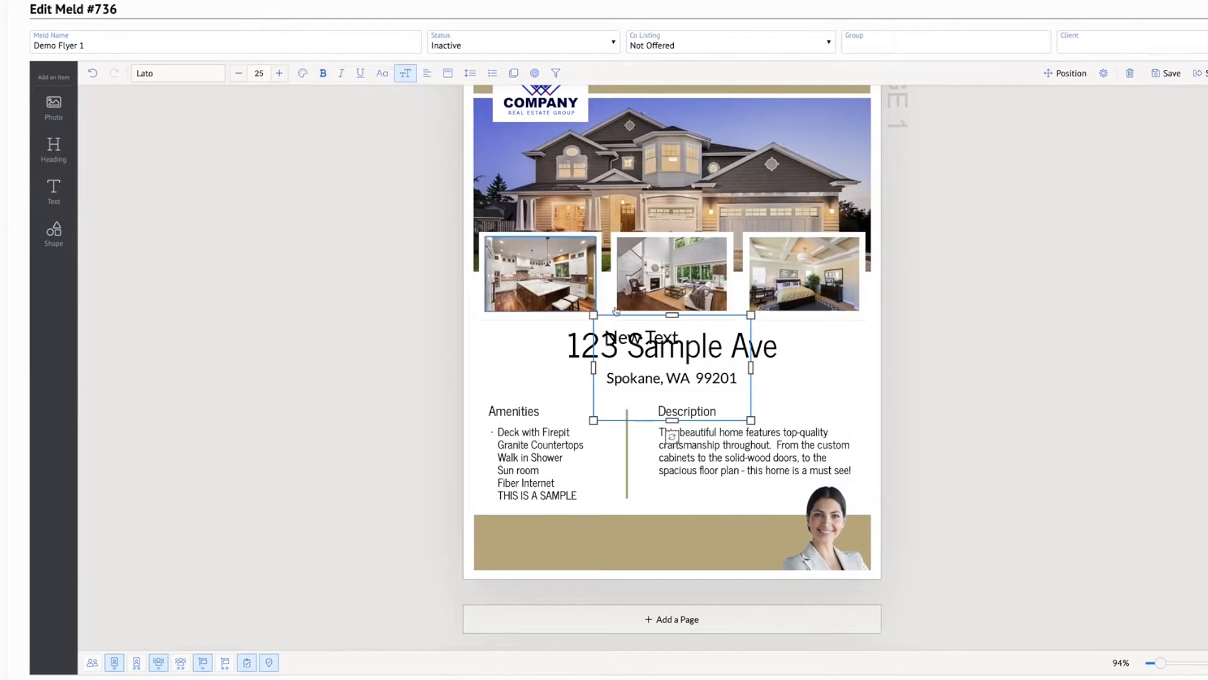
{"action": "left_click_drag", "start_coordinate": [664, 338], "coordinate": [661, 532]}
{"action": "left_click_drag", "start_coordinate": [674, 607], "coordinate": [674, 570]}
{"action": "left_click_drag", "start_coordinate": [594, 542], "coordinate": [486, 542]}
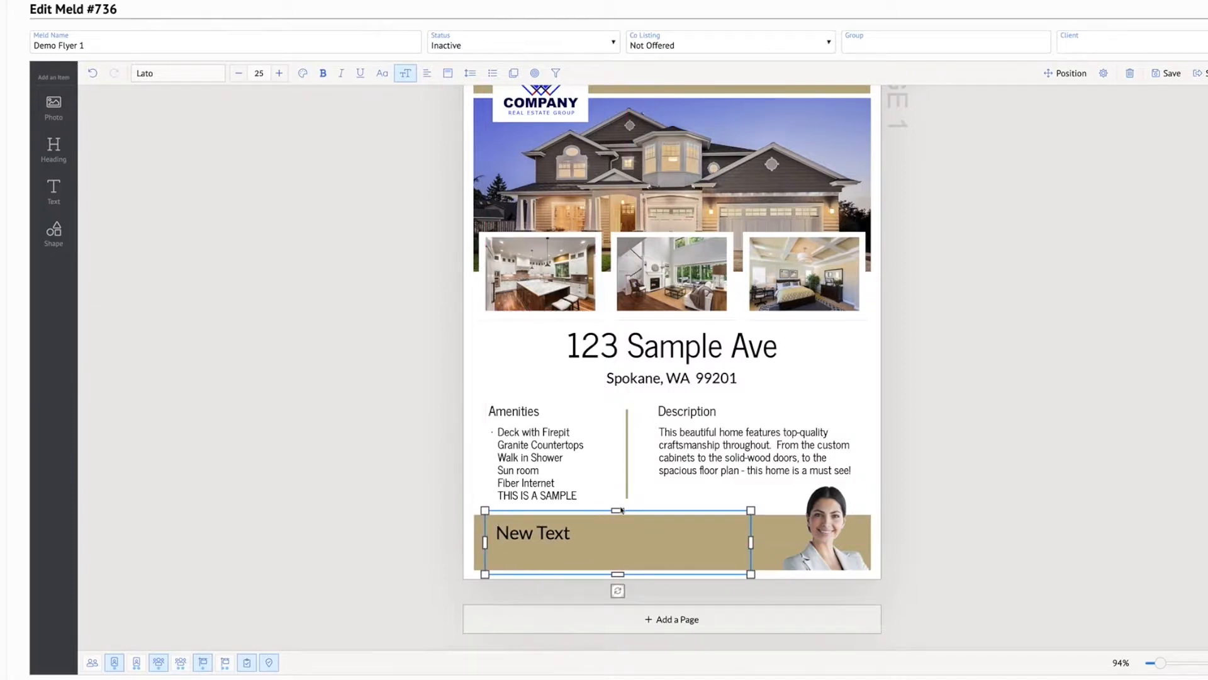
{"action": "left_click_drag", "start_coordinate": [618, 511], "coordinate": [619, 566]}
Replace the footer text box's placeholder with the Client Name data field
{"action": "double_click", "coordinate": [520, 540]}
{"action": "key", "text": "BackSpace"}
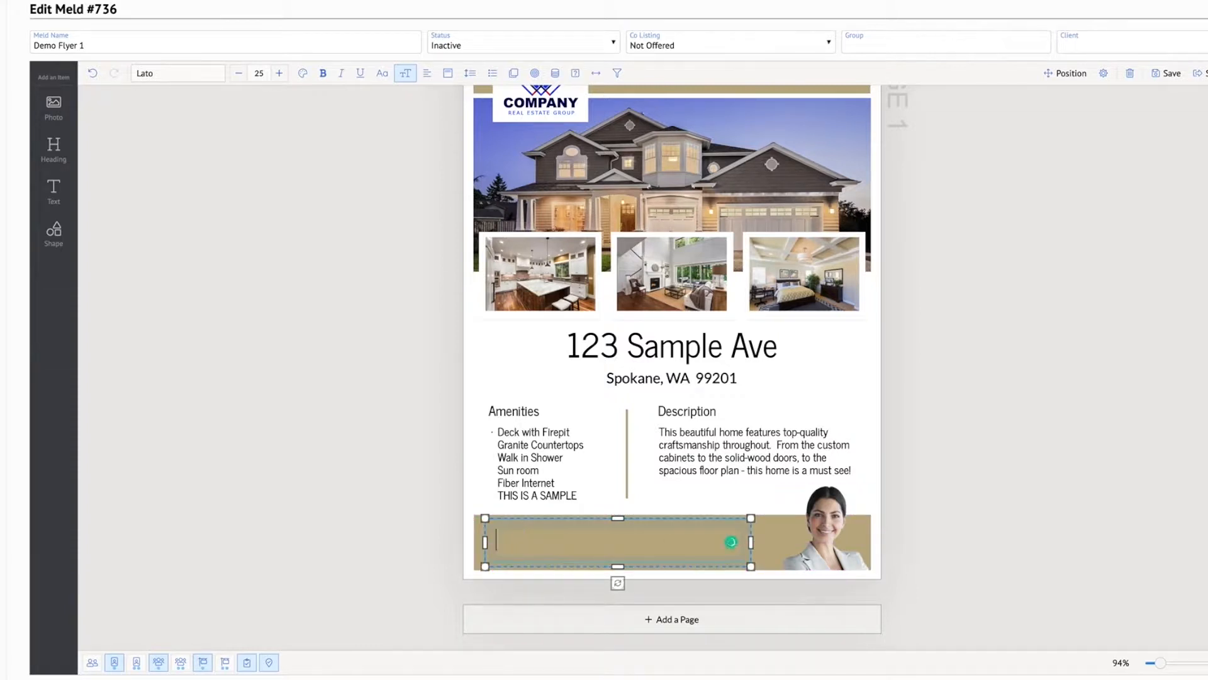
{"action": "left_click", "coordinate": [556, 74]}
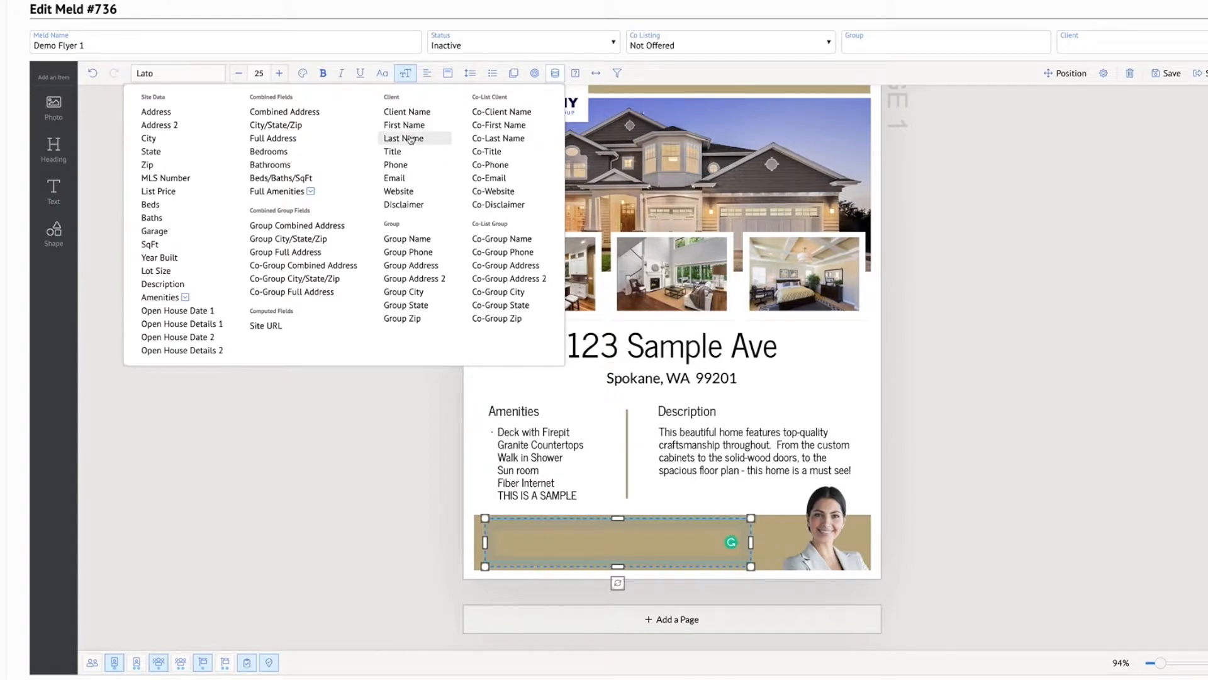
{"action": "left_click", "coordinate": [414, 114]}
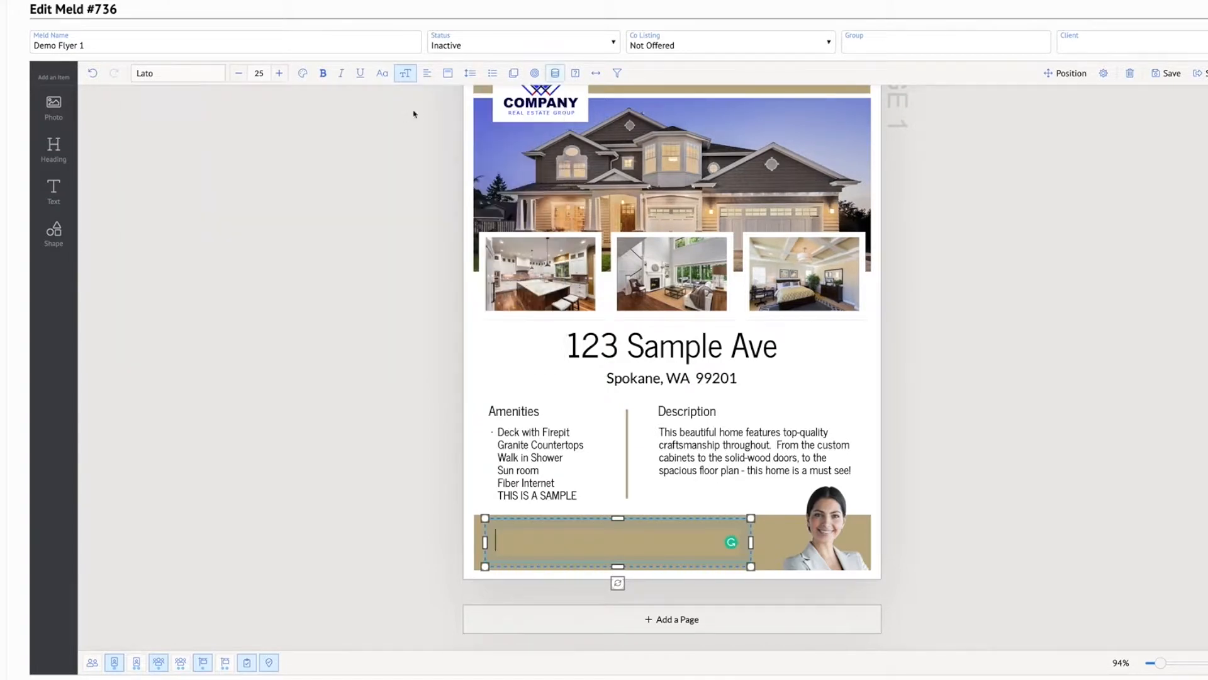
{"action": "left_click", "coordinate": [1065, 542]}
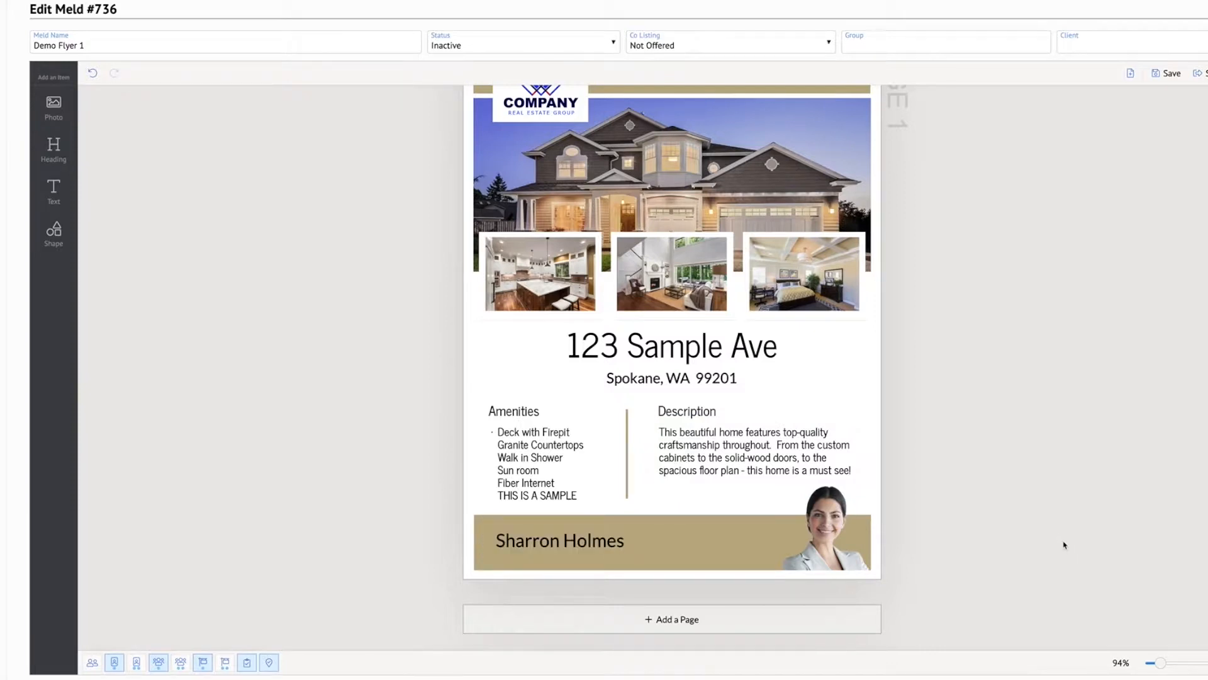
Color the Client Name text in the footer white
{"action": "left_click", "coordinate": [568, 540]}
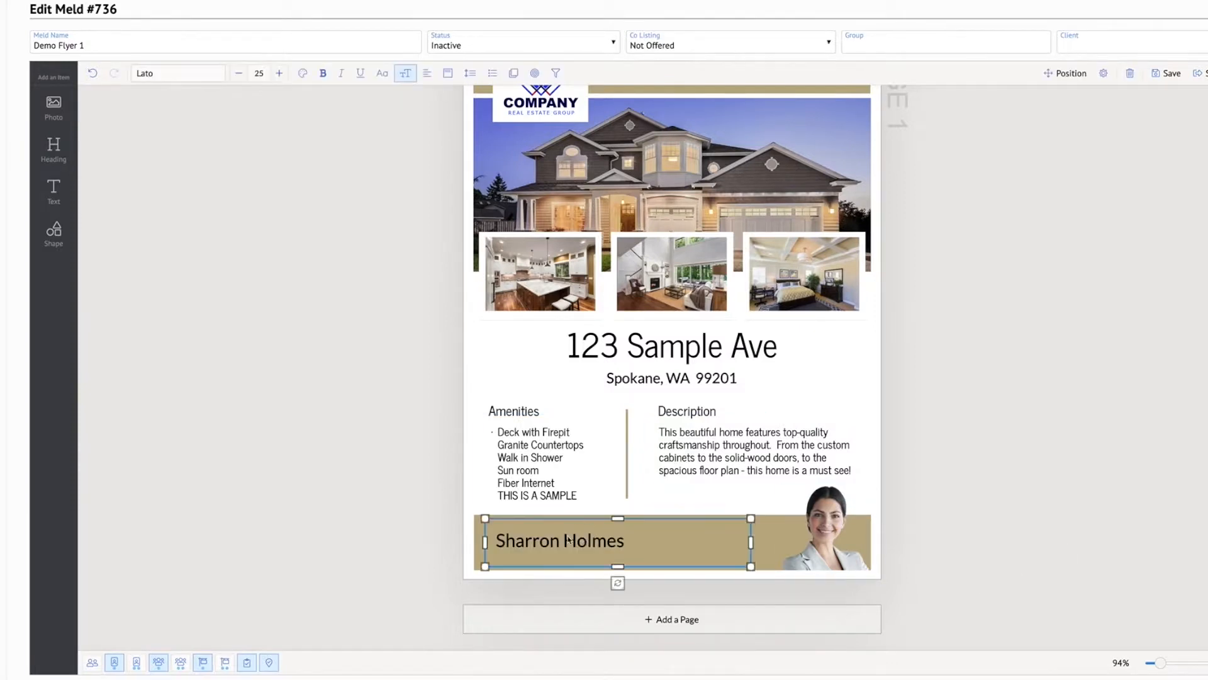
{"action": "double_click", "coordinate": [538, 545]}
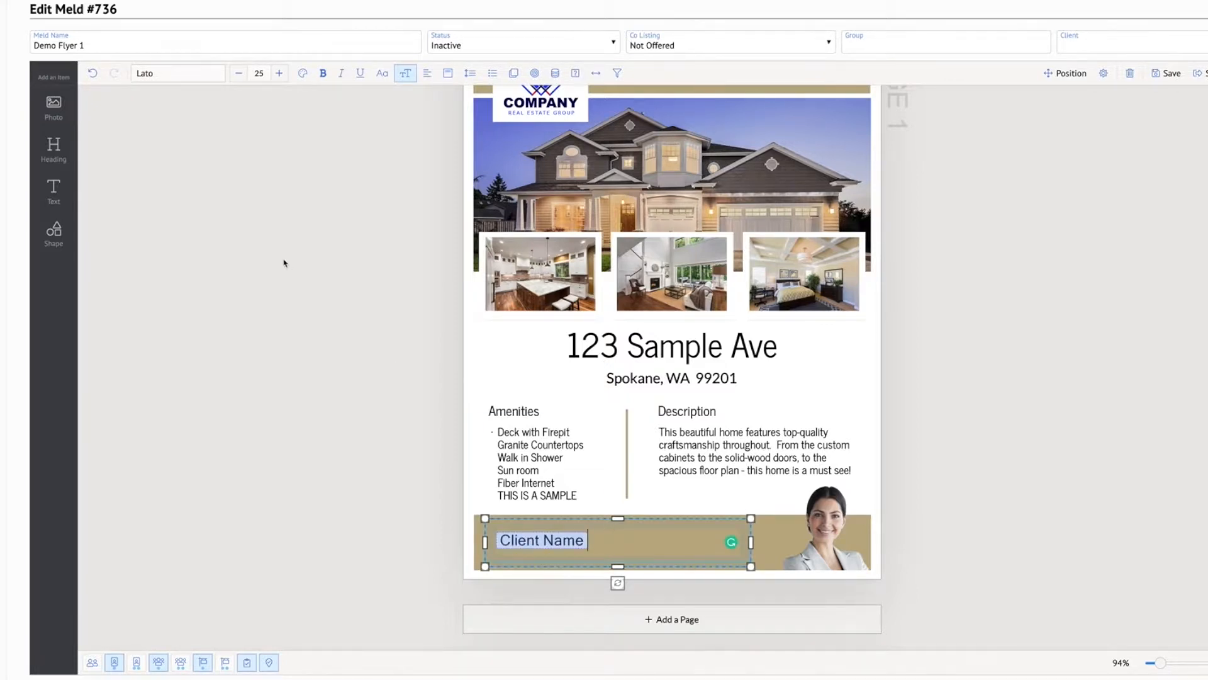
{"action": "left_click", "coordinate": [302, 74]}
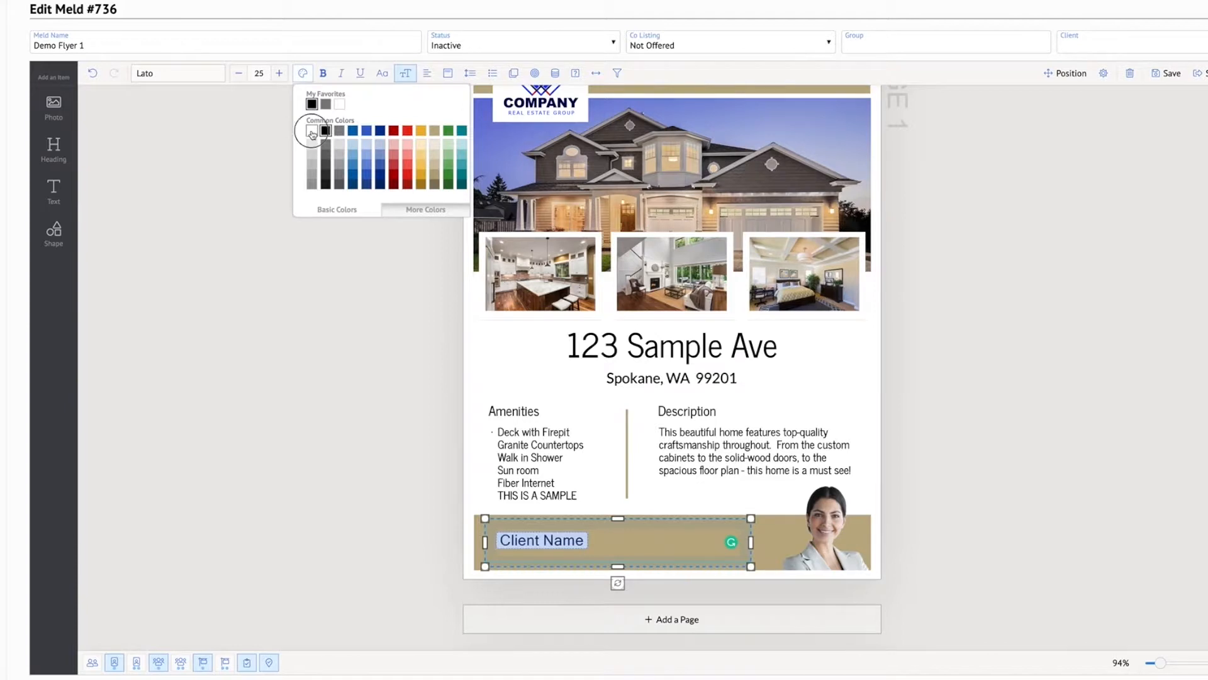
{"action": "left_click", "coordinate": [1004, 495]}
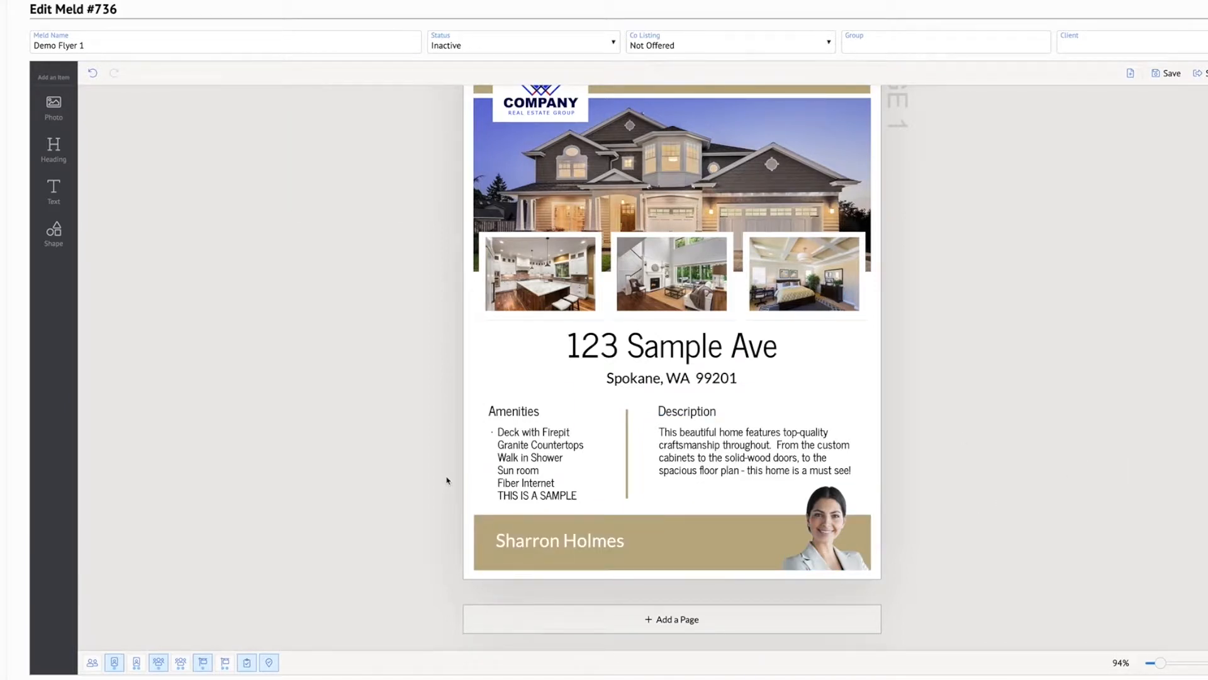
Shift the client name's text box up to the banner's upper edge and shorten it to leave room for a second line
{"action": "left_click", "coordinate": [566, 548]}
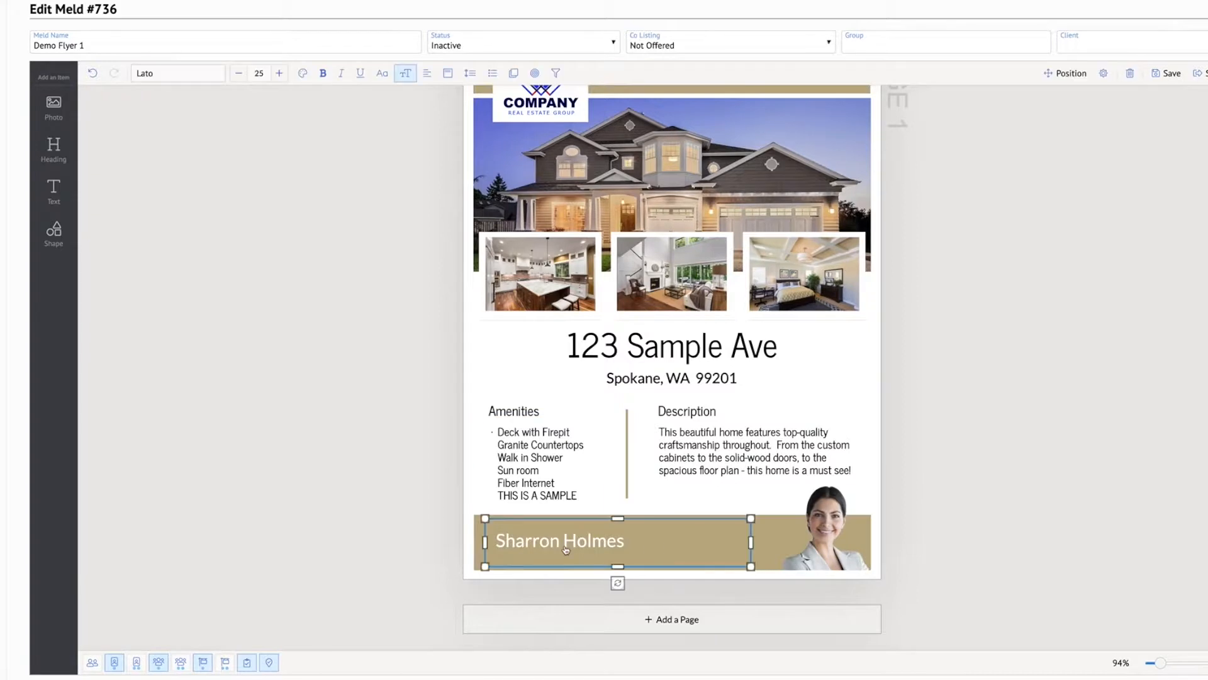
{"action": "left_click_drag", "start_coordinate": [618, 519], "coordinate": [618, 507]}
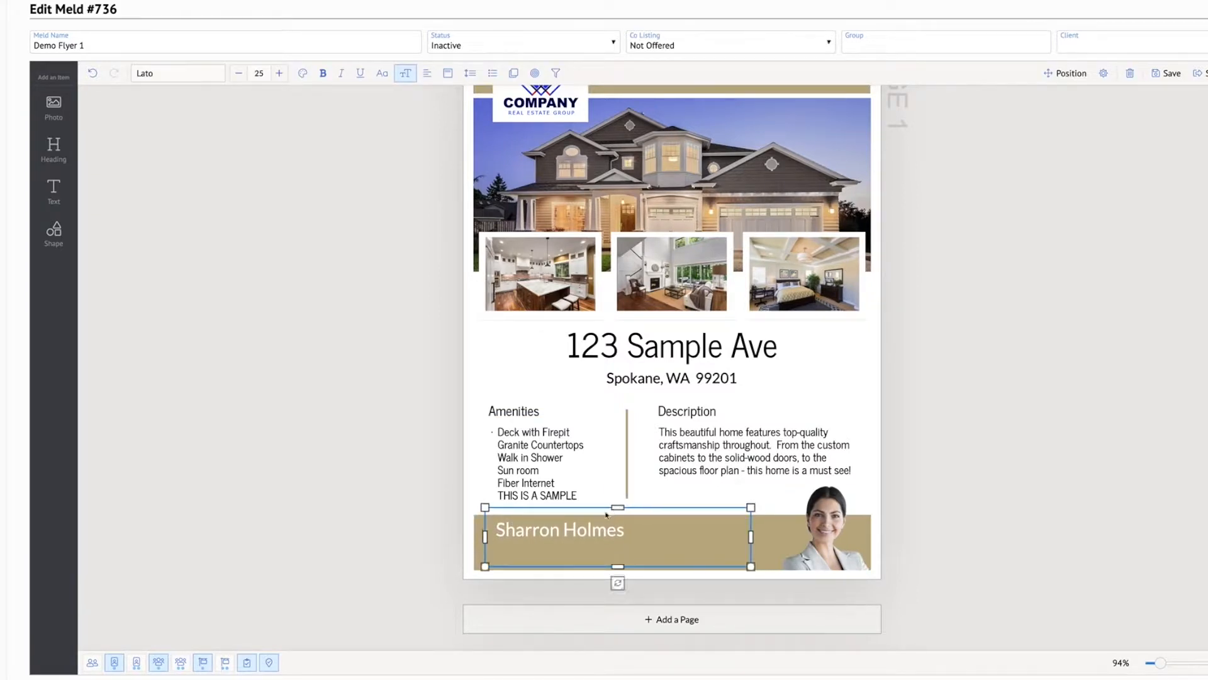
{"action": "left_click_drag", "start_coordinate": [619, 567], "coordinate": [618, 548]}
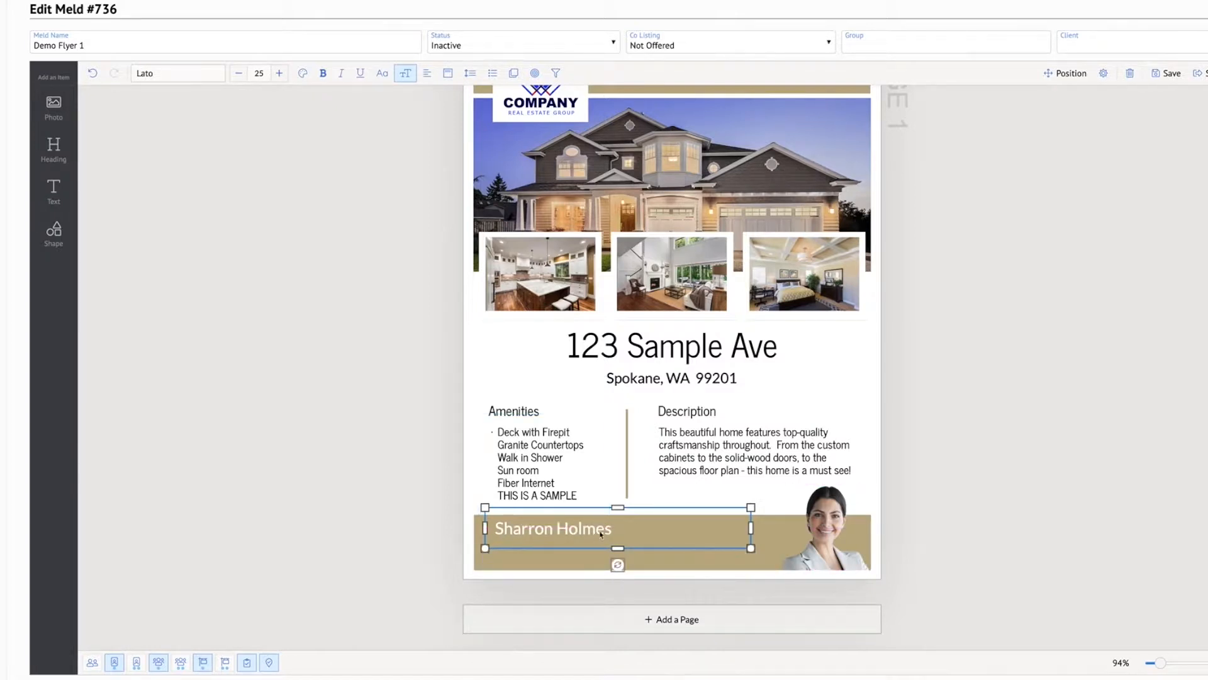
{"action": "left_click", "coordinate": [971, 531]}
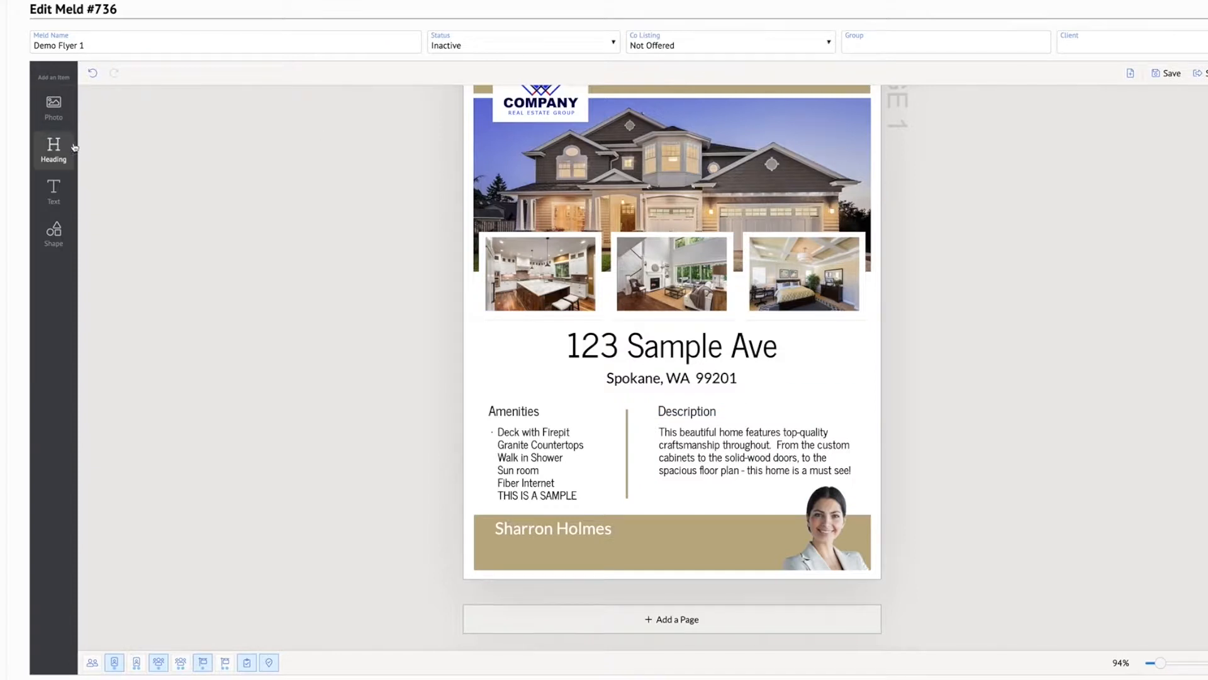
Add a second text box below the client name, shorten it to fit the banner, and widen it to nearly reach the portrait
{"action": "left_click", "coordinate": [56, 191]}
{"action": "left_click_drag", "start_coordinate": [655, 336], "coordinate": [546, 559]}
{"action": "left_click_drag", "start_coordinate": [563, 645], "coordinate": [562, 570]}
{"action": "left_click_drag", "start_coordinate": [643, 554], "coordinate": [768, 554]}
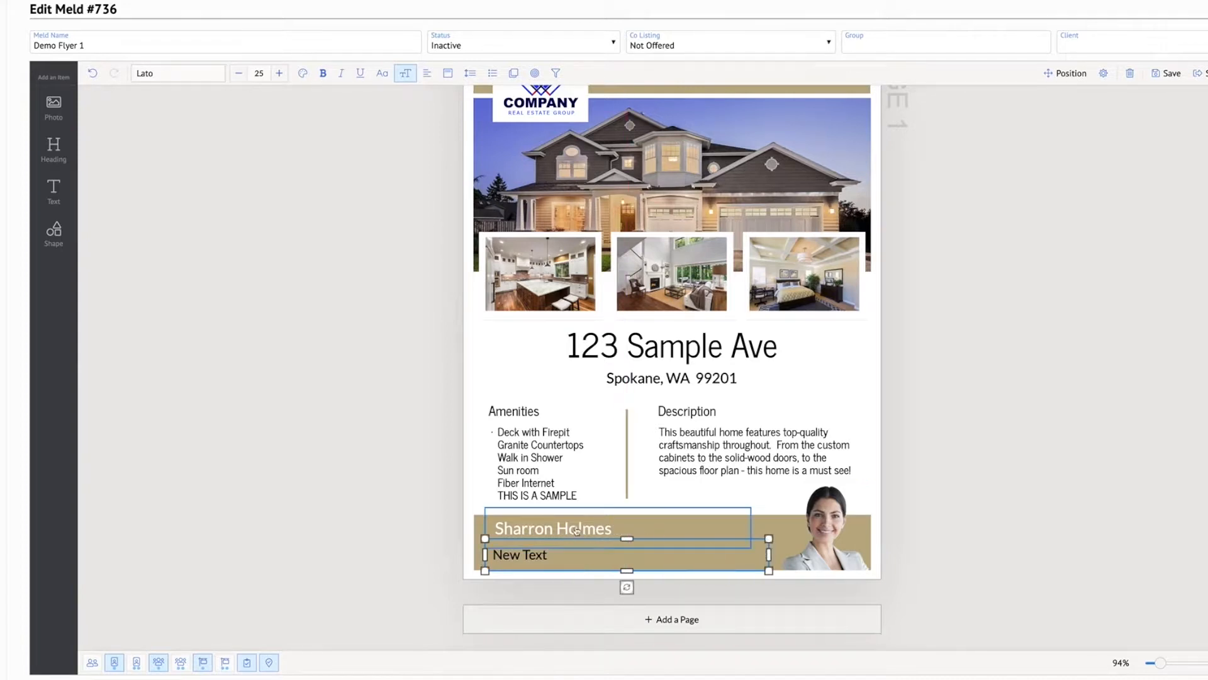
Replace the second footer text box's placeholder with the client's Phone data field
{"action": "double_click", "coordinate": [535, 558]}
{"action": "key", "text": "ctrl+a"}
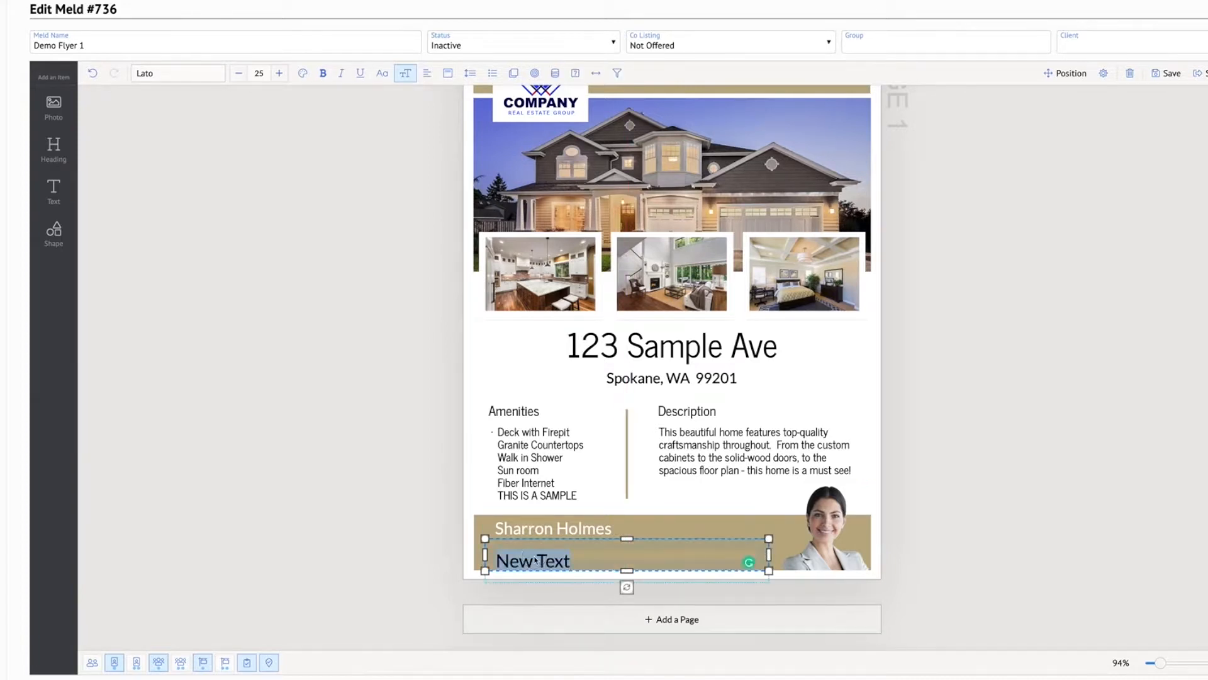
{"action": "key", "text": "BackSpace"}
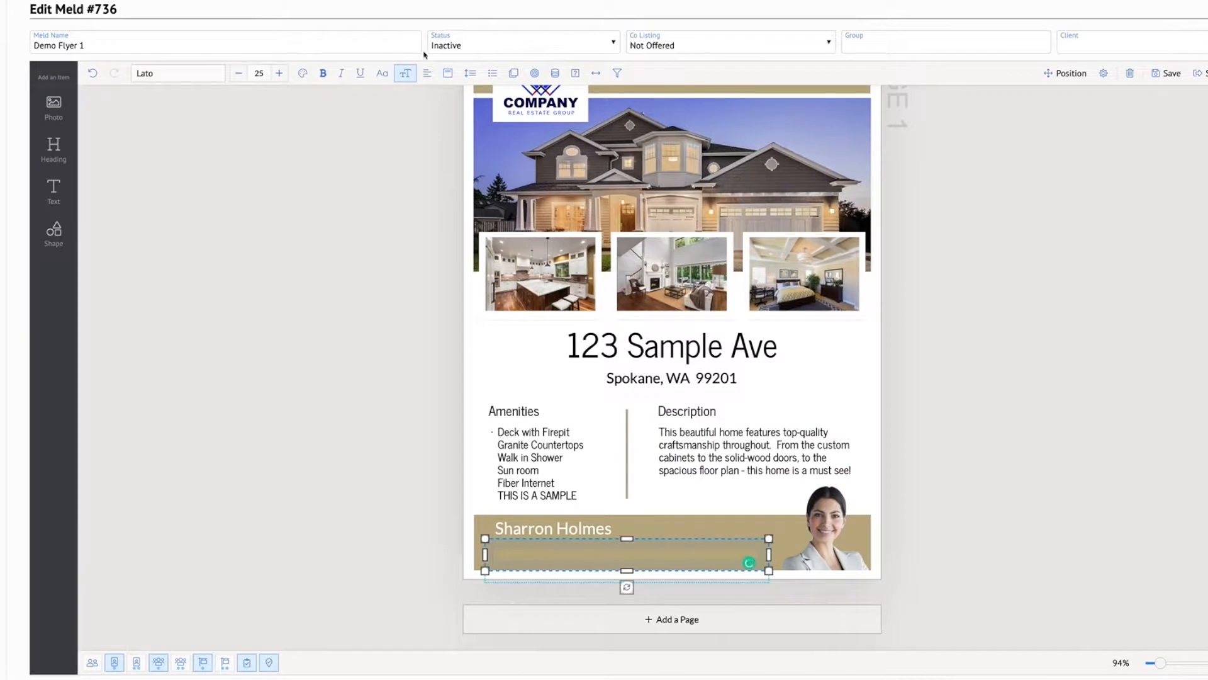
{"action": "left_click", "coordinate": [555, 73]}
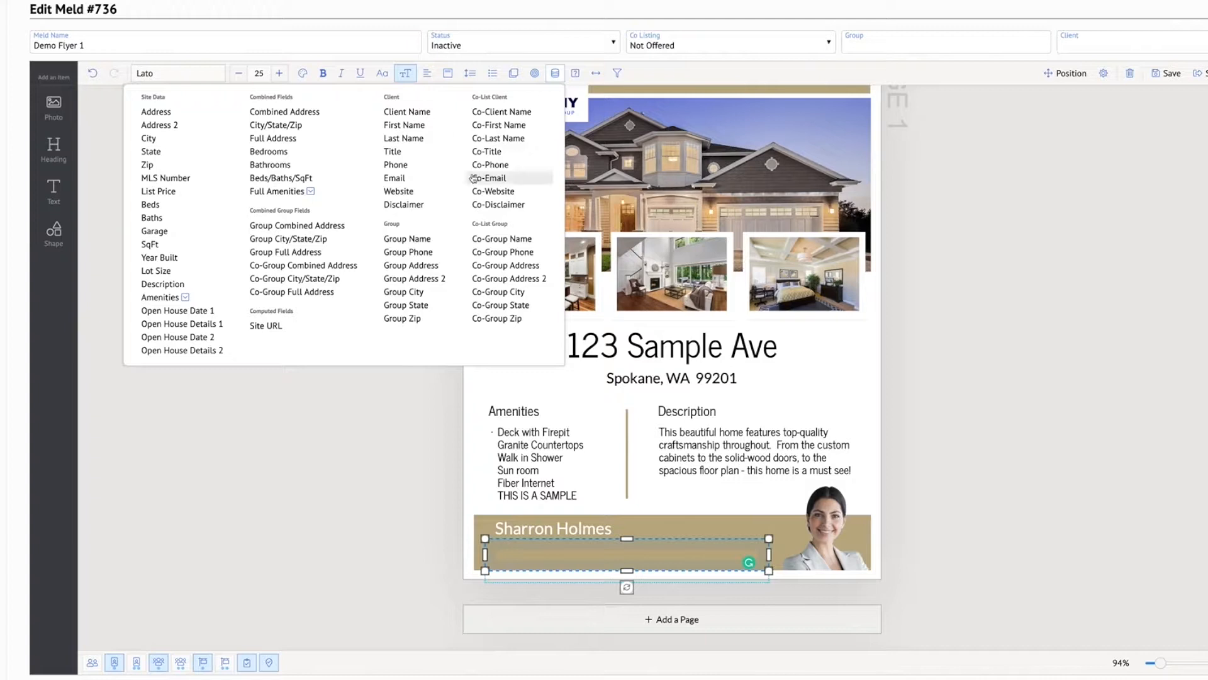
{"action": "left_click", "coordinate": [407, 166]}
{"action": "left_click", "coordinate": [989, 559]}
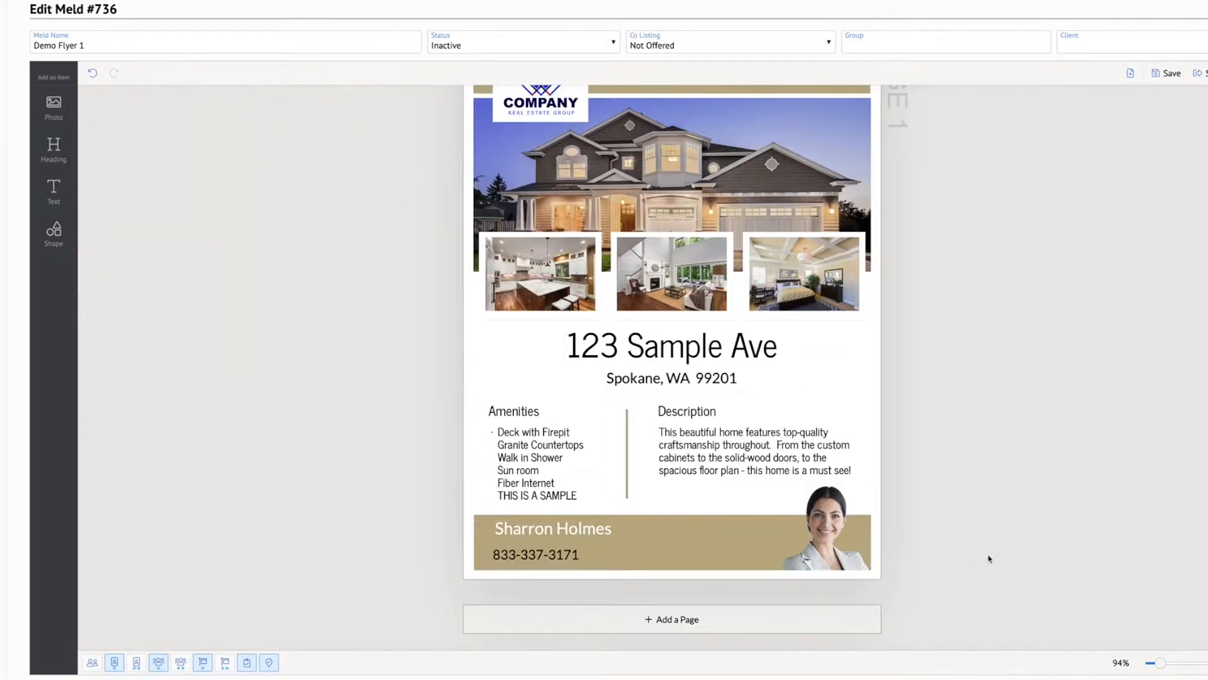
Move the phone text box's left edge slightly inward and color its text white
{"action": "left_click", "coordinate": [525, 555]}
{"action": "left_click_drag", "start_coordinate": [485, 555], "coordinate": [492, 555]}
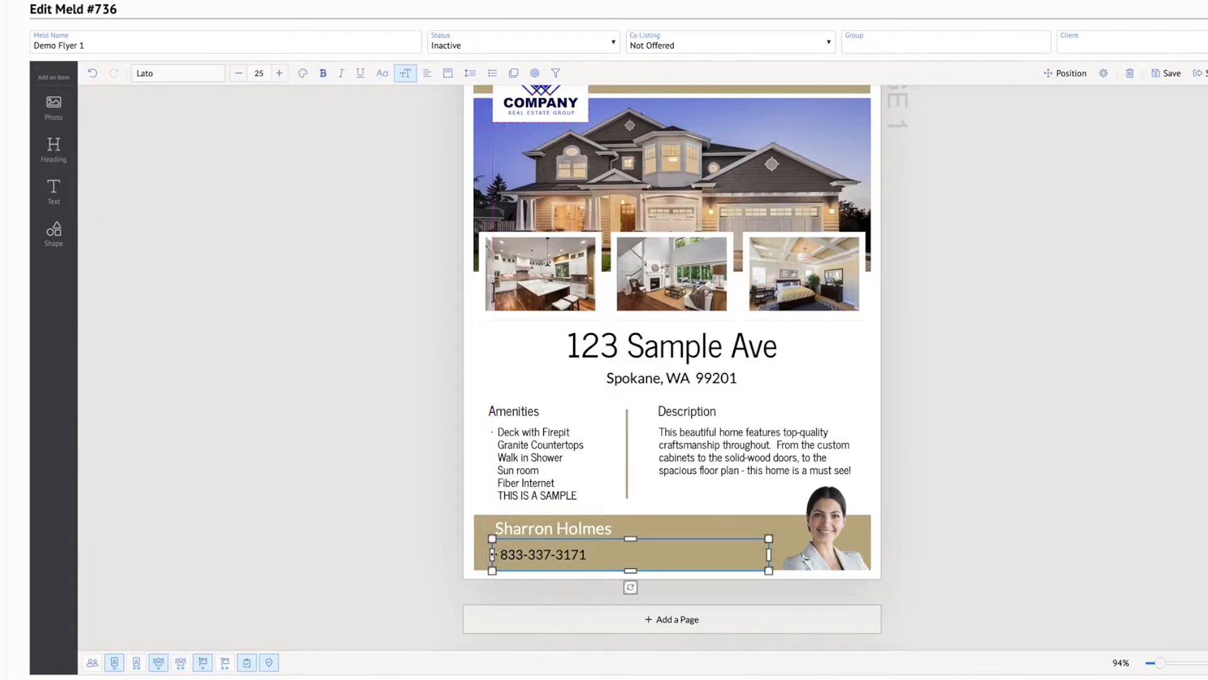
{"action": "double_click", "coordinate": [540, 557]}
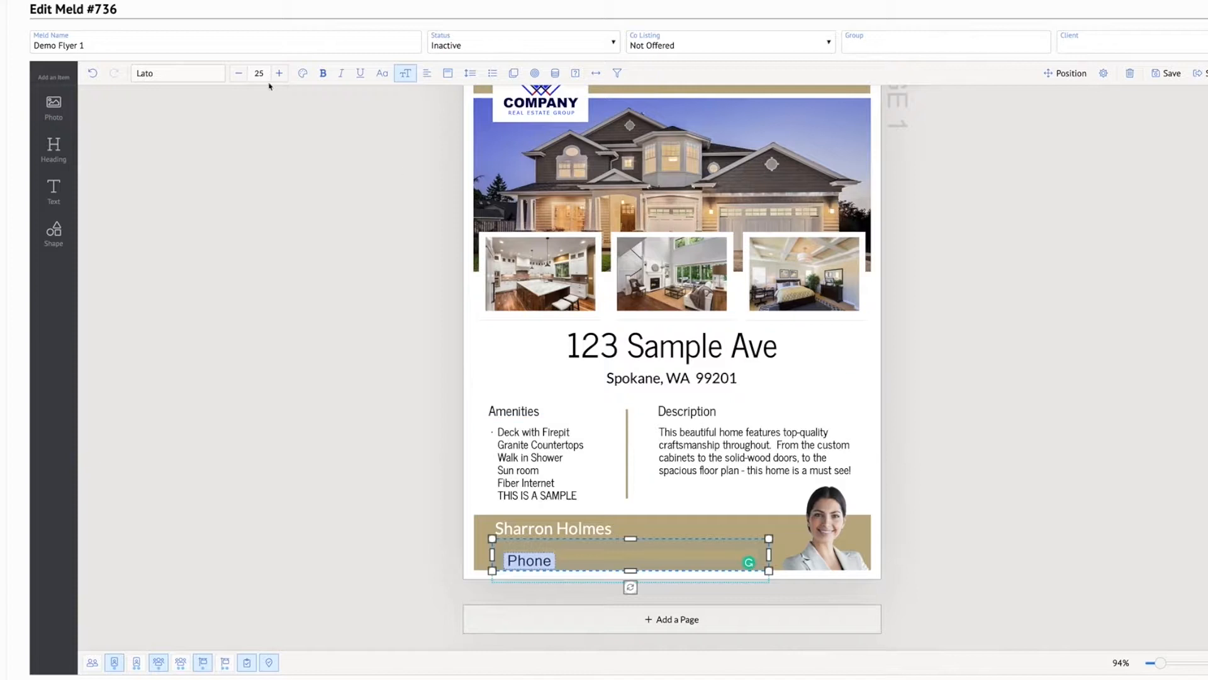
{"action": "left_click", "coordinate": [302, 73]}
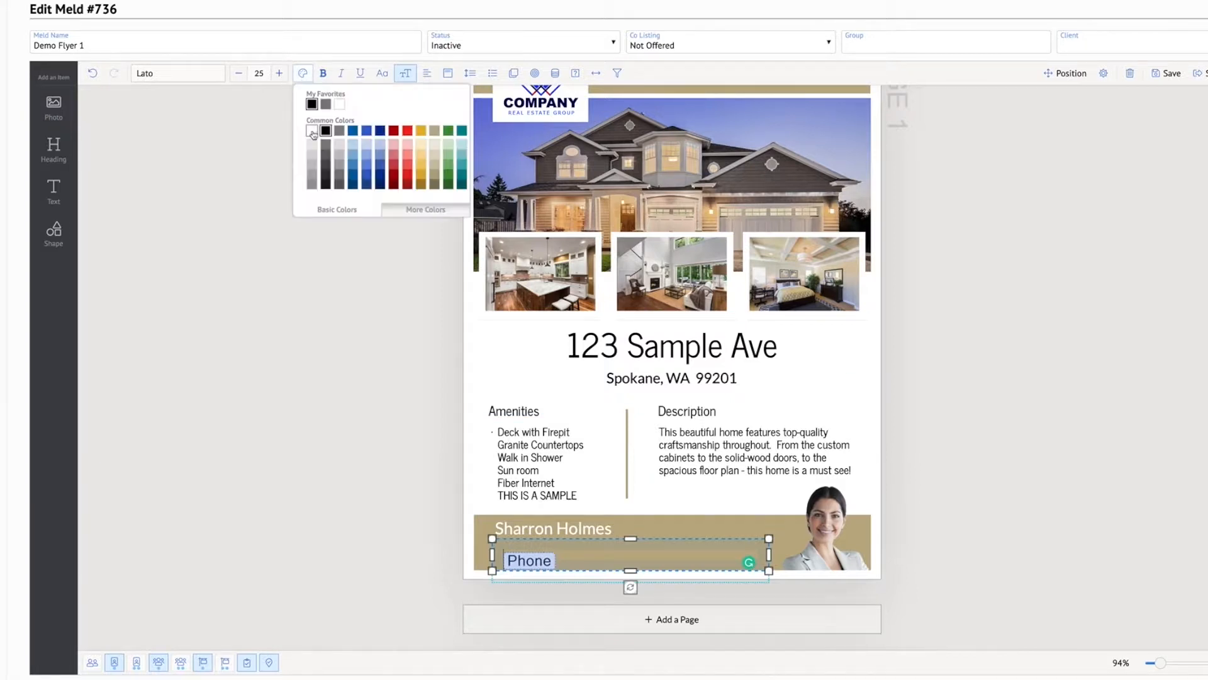
{"action": "left_click", "coordinate": [947, 324]}
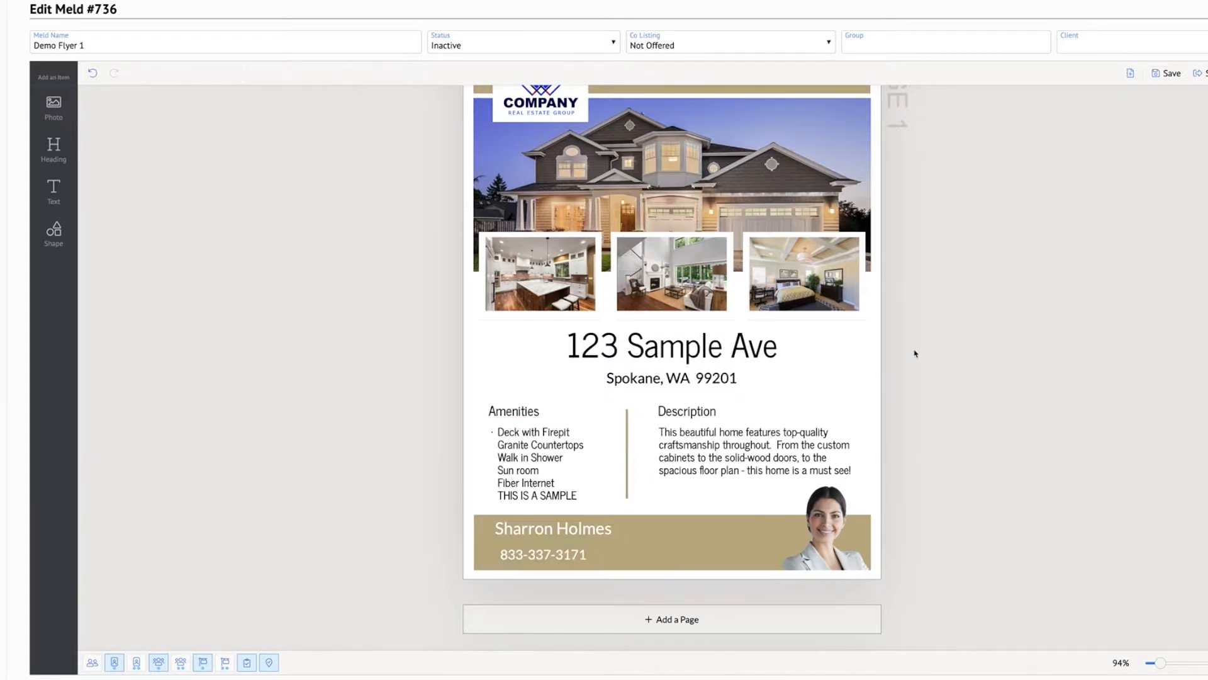
Raise the phone text box's upper and lower edges and nudge it left to sit closer under the client name
{"action": "left_click", "coordinate": [514, 562]}
{"action": "left_click_drag", "start_coordinate": [631, 540], "coordinate": [626, 530]}
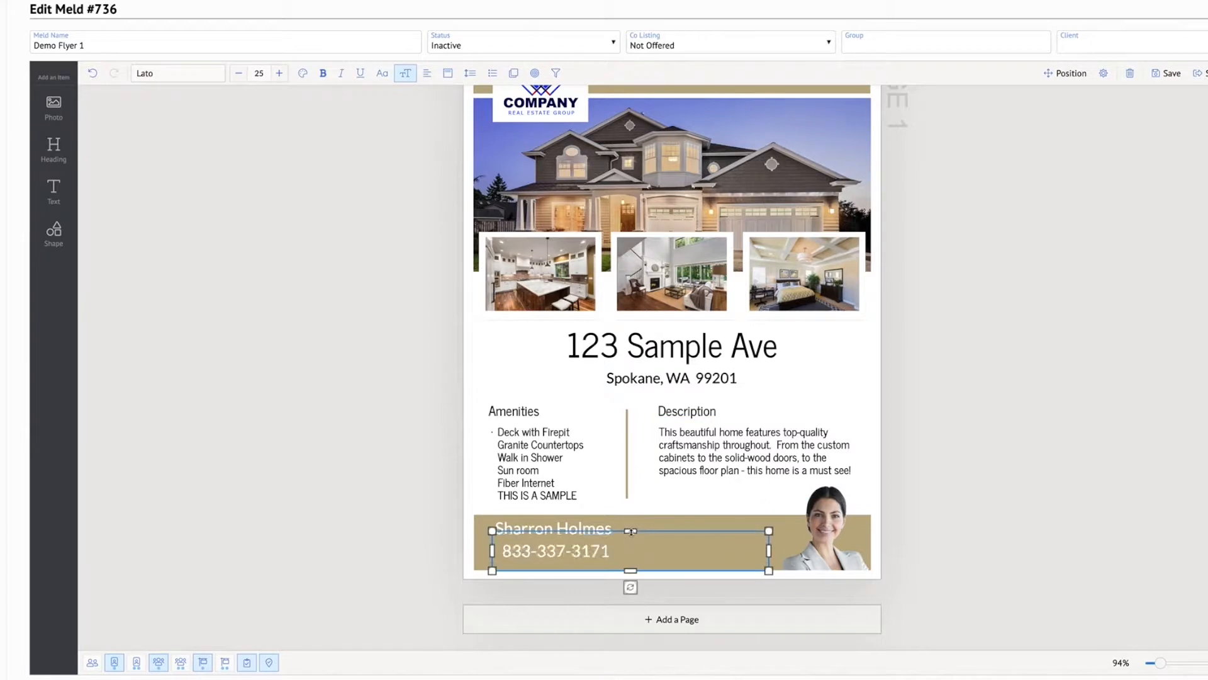
{"action": "left_click", "coordinate": [1104, 549]}
{"action": "left_click", "coordinate": [572, 559]}
{"action": "left_click_drag", "start_coordinate": [628, 571], "coordinate": [630, 560]}
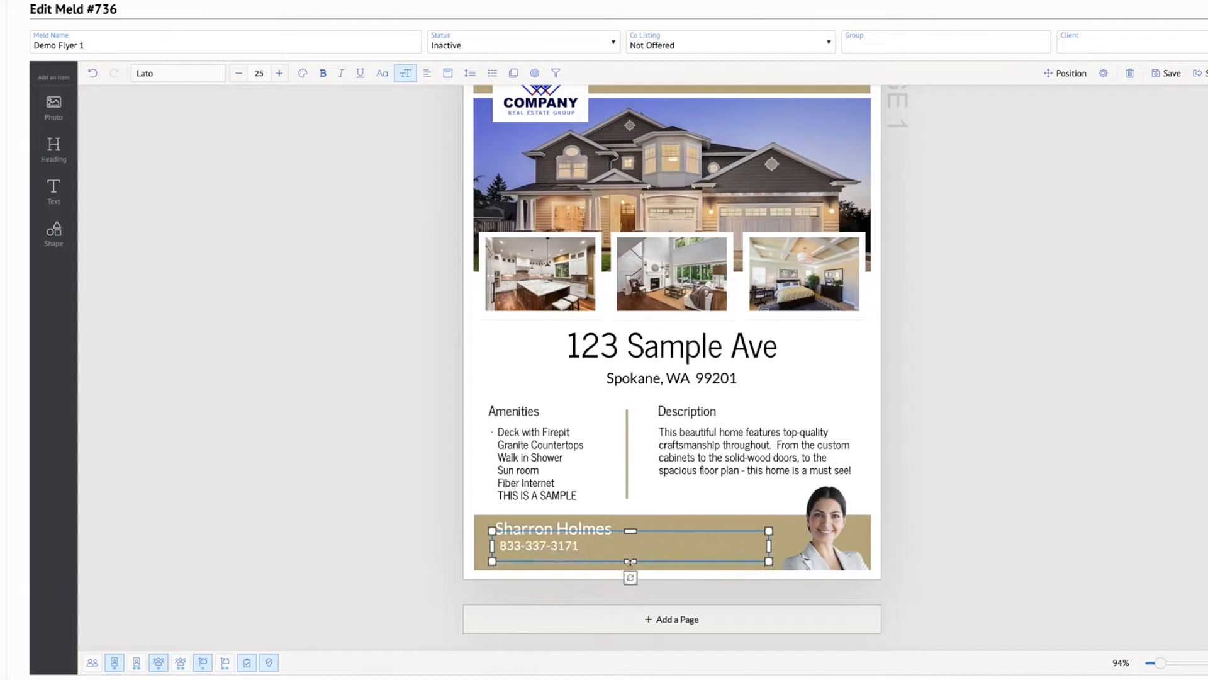
{"action": "left_click", "coordinate": [1064, 550]}
{"action": "left_click", "coordinate": [591, 553]}
{"action": "left_click_drag", "start_coordinate": [594, 553], "coordinate": [591, 556]}
{"action": "left_click", "coordinate": [1050, 517]}
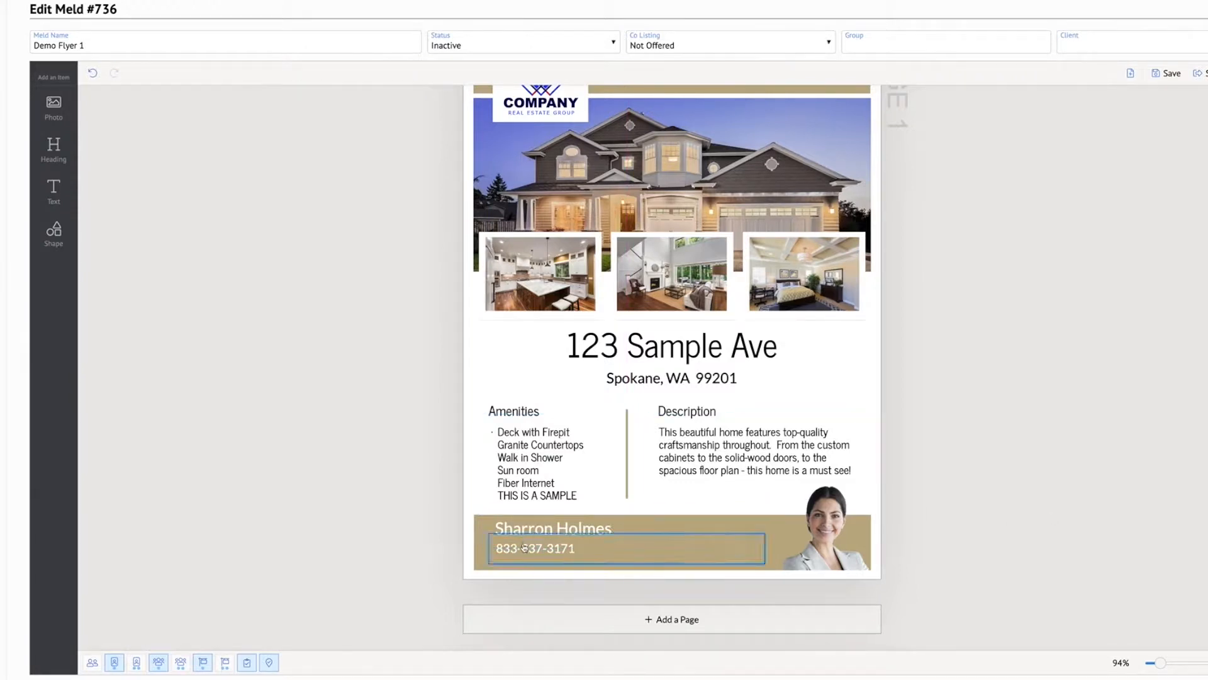
Set the phone text's font size to 20 and place the line directly beneath the client name, near its left edge
{"action": "left_click", "coordinate": [557, 552]}
{"action": "double_click", "coordinate": [557, 552]}
{"action": "left_click", "coordinate": [239, 73]}
{"action": "left_click", "coordinate": [239, 73]}
{"action": "left_click", "coordinate": [239, 73]}
{"action": "left_click", "coordinate": [239, 73]}
{"action": "left_click", "coordinate": [239, 73]}
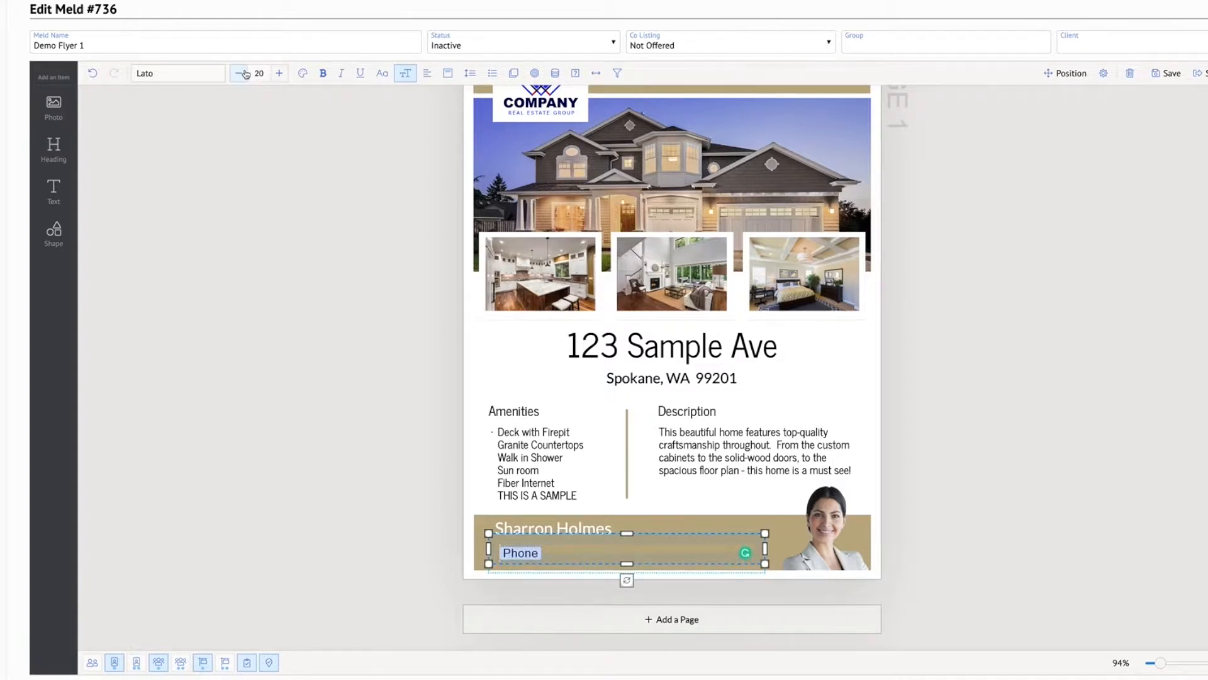
{"action": "left_click", "coordinate": [928, 407]}
{"action": "left_click", "coordinate": [552, 557]}
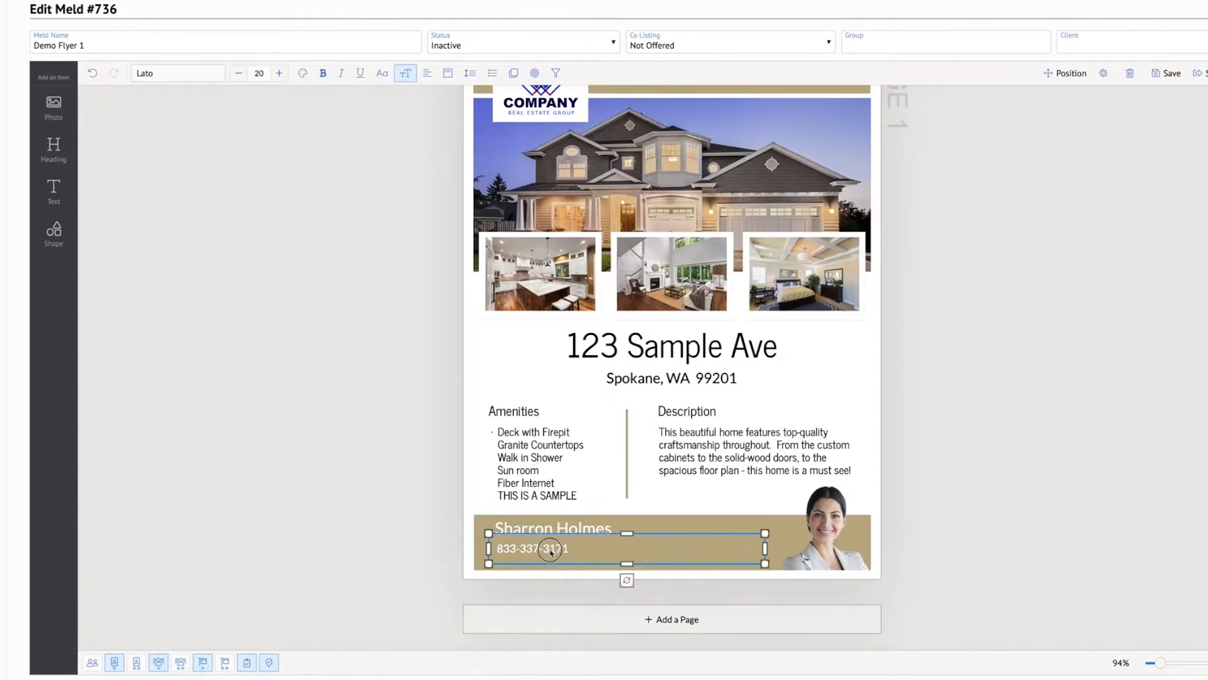
{"action": "left_click_drag", "start_coordinate": [531, 553], "coordinate": [524, 548]}
{"action": "left_click", "coordinate": [1096, 540]}
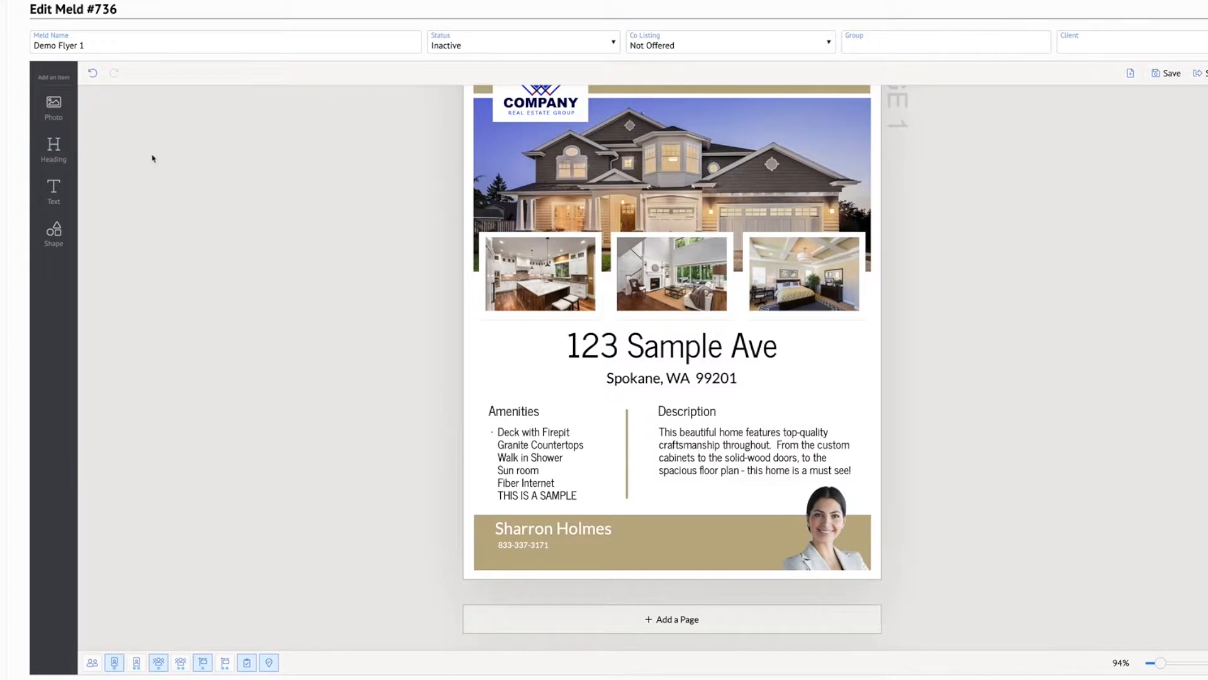
Add a third text box to the footer banner and place it directly beneath the phone line
{"action": "left_click", "coordinate": [54, 190]}
{"action": "left_click_drag", "start_coordinate": [659, 338], "coordinate": [552, 570]}
{"action": "scroll", "coordinate": [559, 549], "scroll_direction": "down", "scroll_amount": 1}
{"action": "left_click_drag", "start_coordinate": [565, 637], "coordinate": [558, 555]}
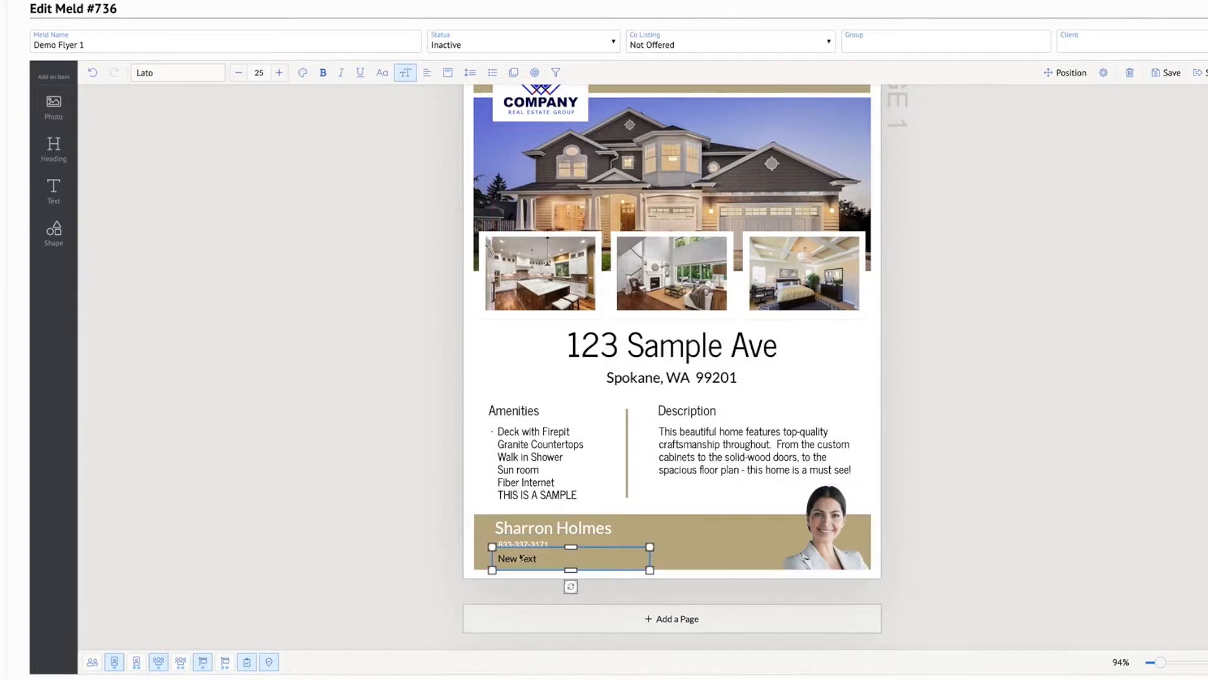
Replace the new footer text box's placeholder with the client's Email data field and color the text white
{"action": "double_click", "coordinate": [534, 562]}
{"action": "key", "text": "BackSpace"}
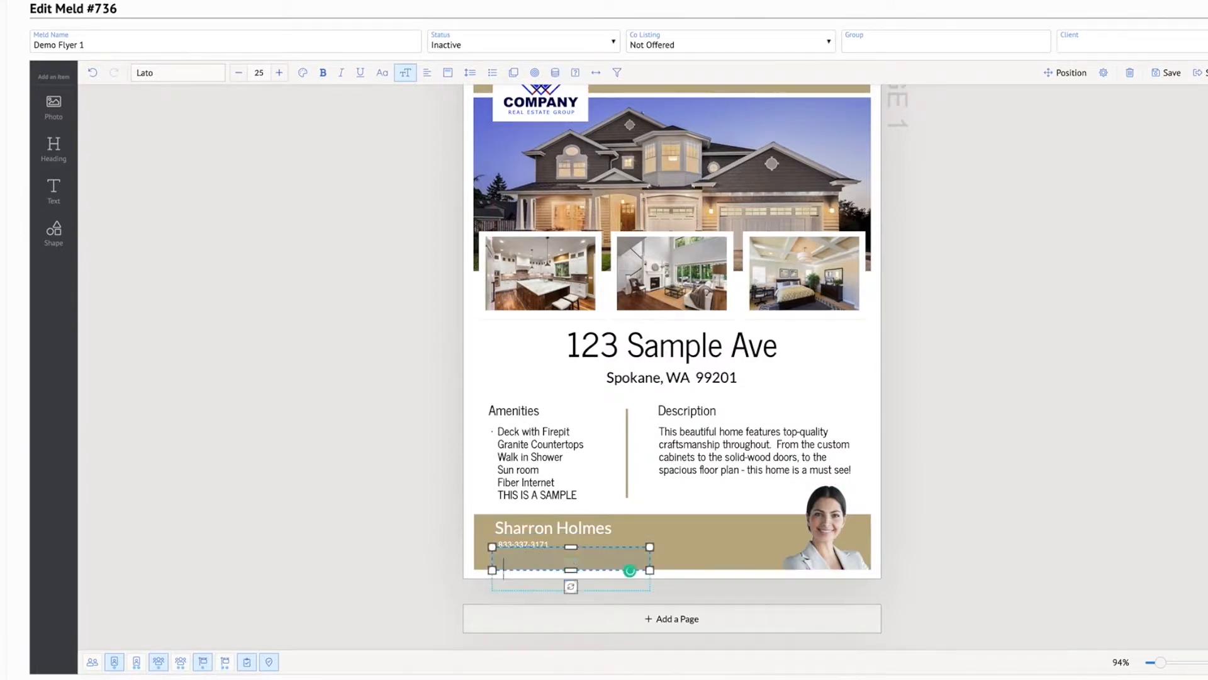
{"action": "left_click", "coordinate": [556, 73]}
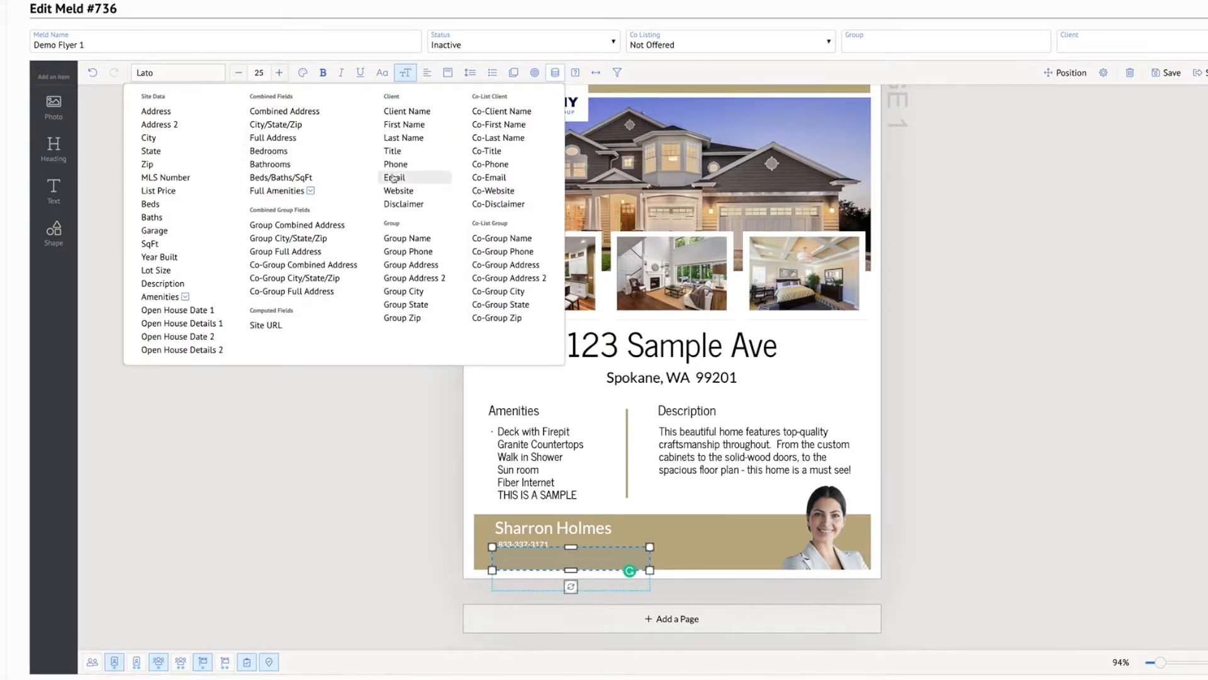
{"action": "left_click", "coordinate": [397, 177]}
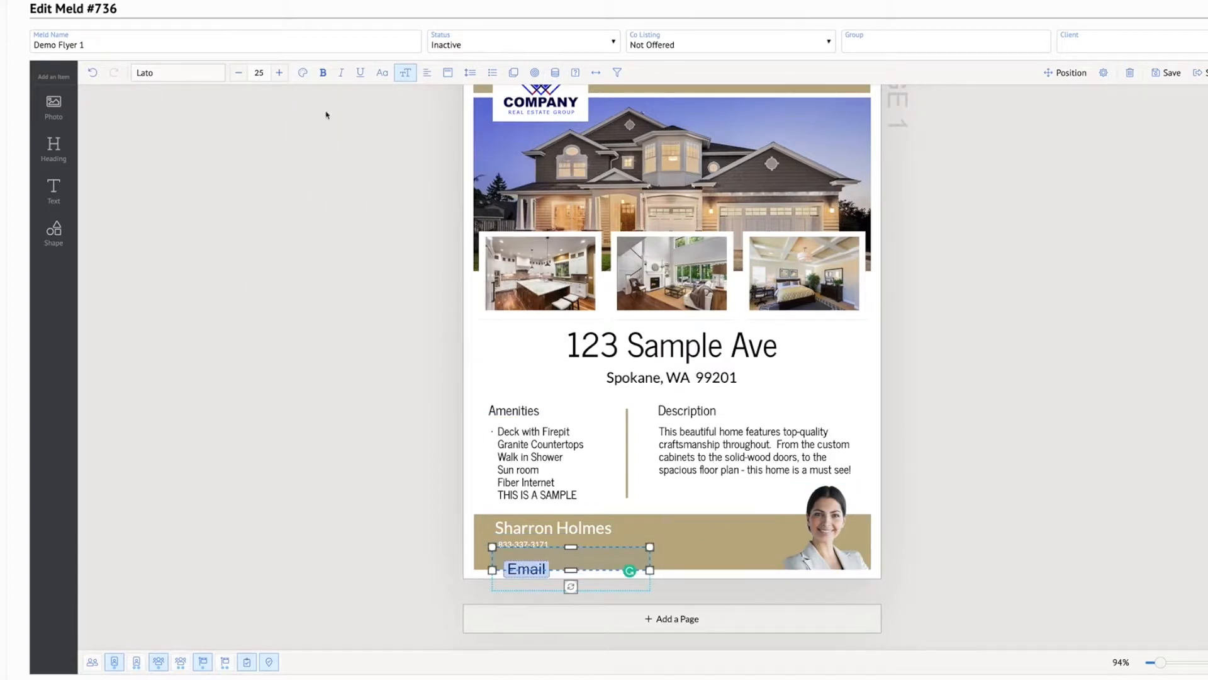
{"action": "left_click", "coordinate": [303, 73]}
{"action": "left_click", "coordinate": [315, 130]}
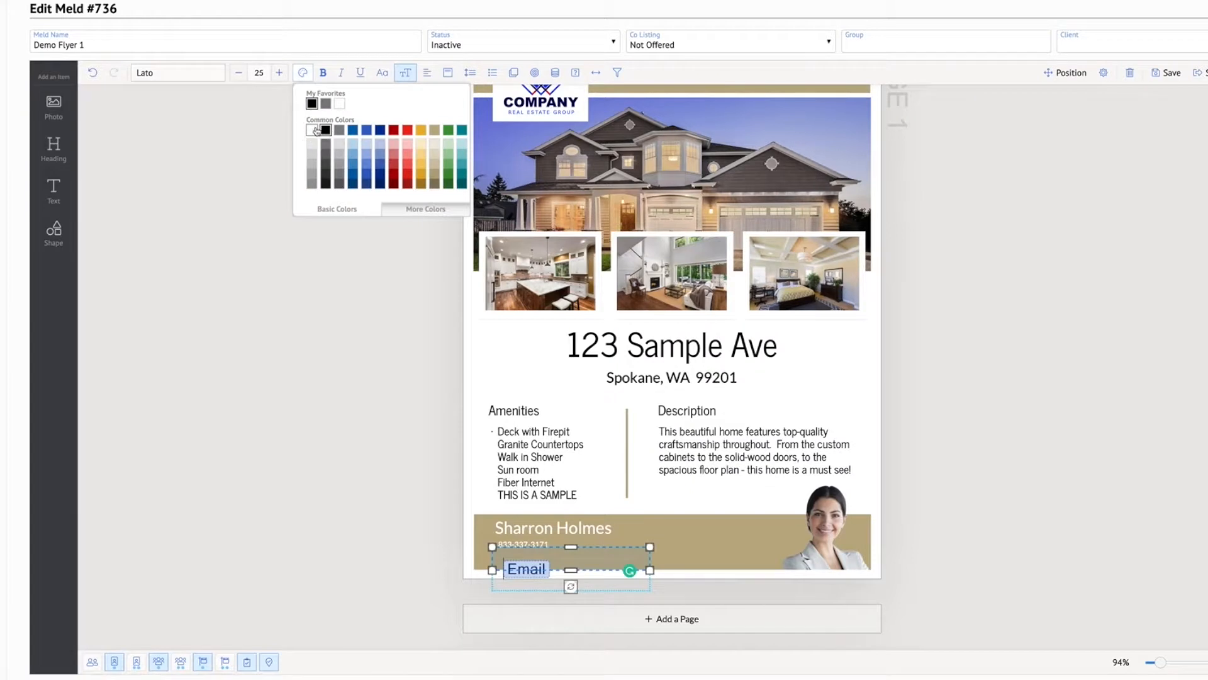
{"action": "left_click", "coordinate": [1018, 554]}
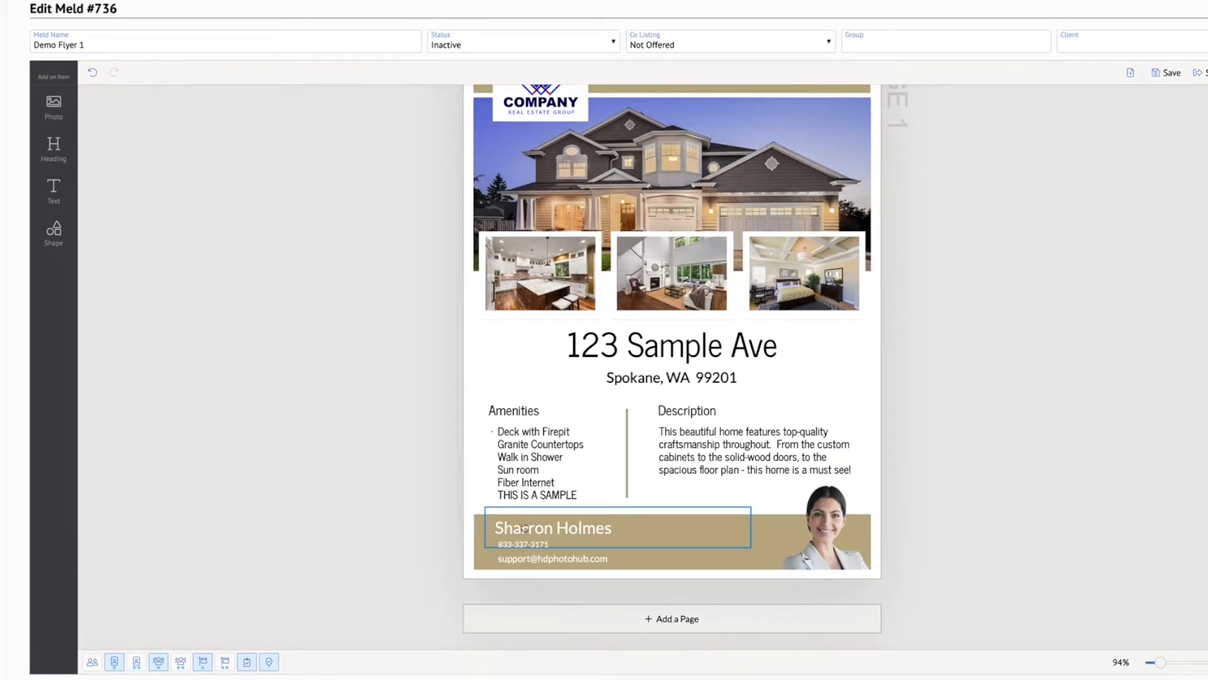
Move the client name, phone and email text boxes together to the right, toward the middle of the footer banner
{"action": "scroll", "coordinate": [998, 464], "scroll_direction": "up", "scroll_amount": 2}
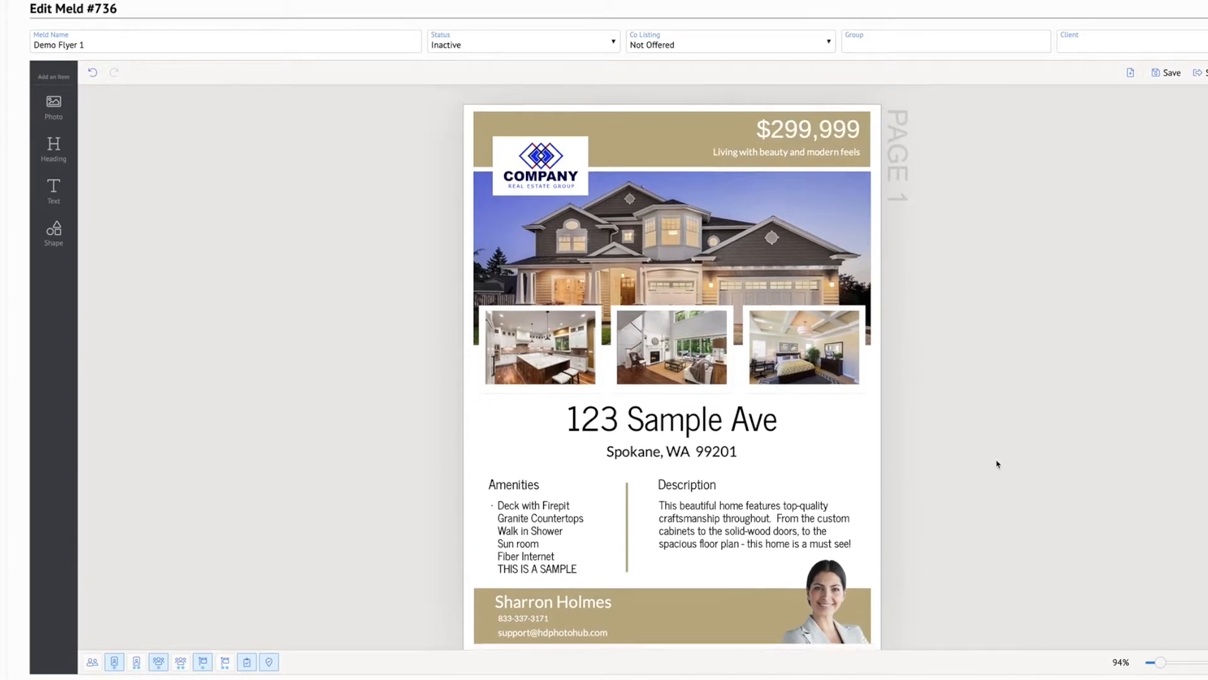
{"action": "scroll", "coordinate": [997, 464], "scroll_direction": "down", "scroll_amount": 2}
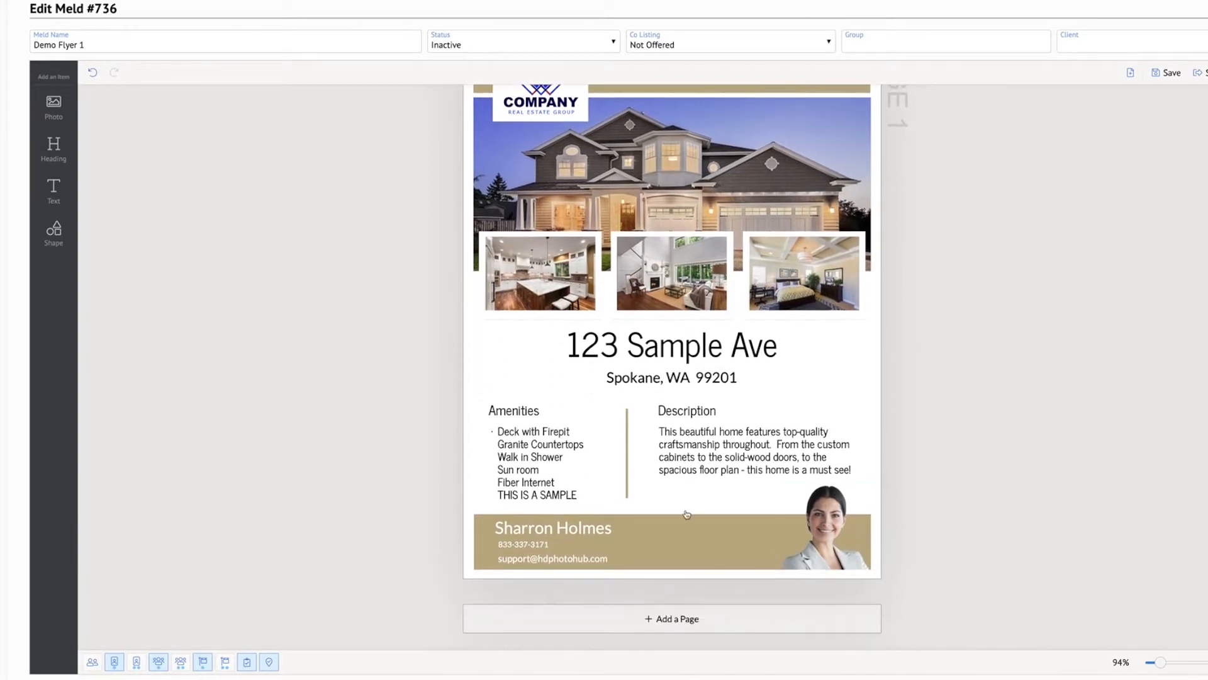
{"action": "left_click", "coordinate": [568, 527]}
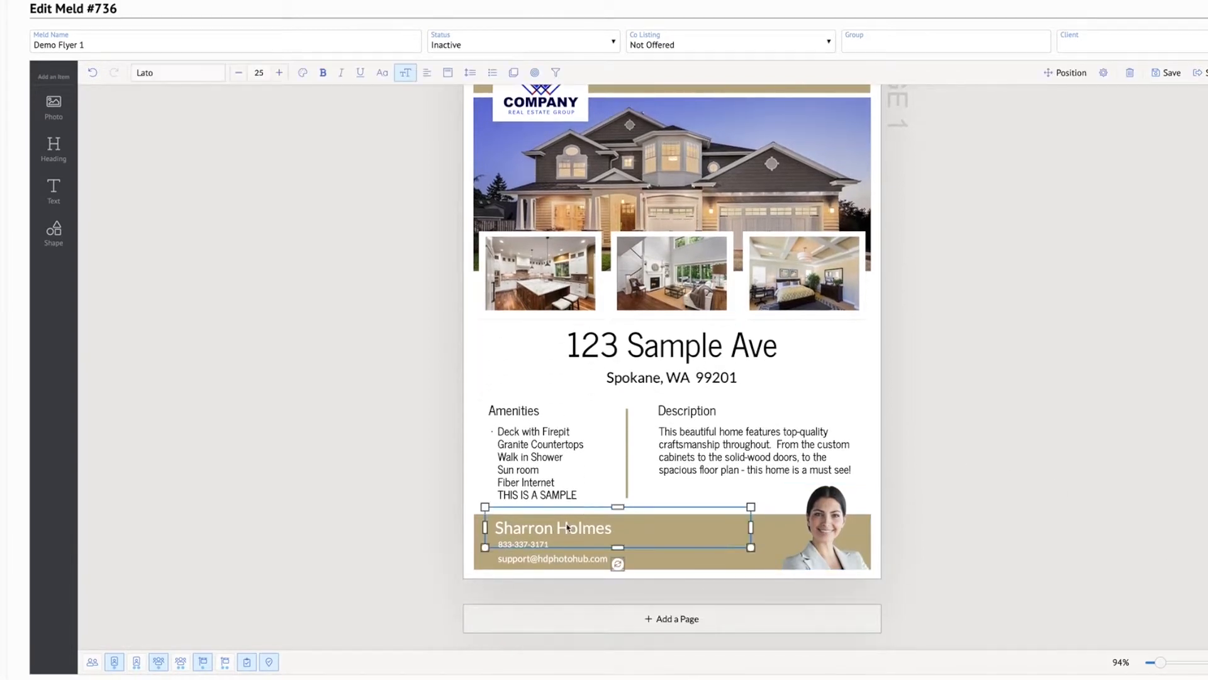
{"action": "double_click", "coordinate": [522, 538]}
{"action": "left_click", "coordinate": [555, 558]}
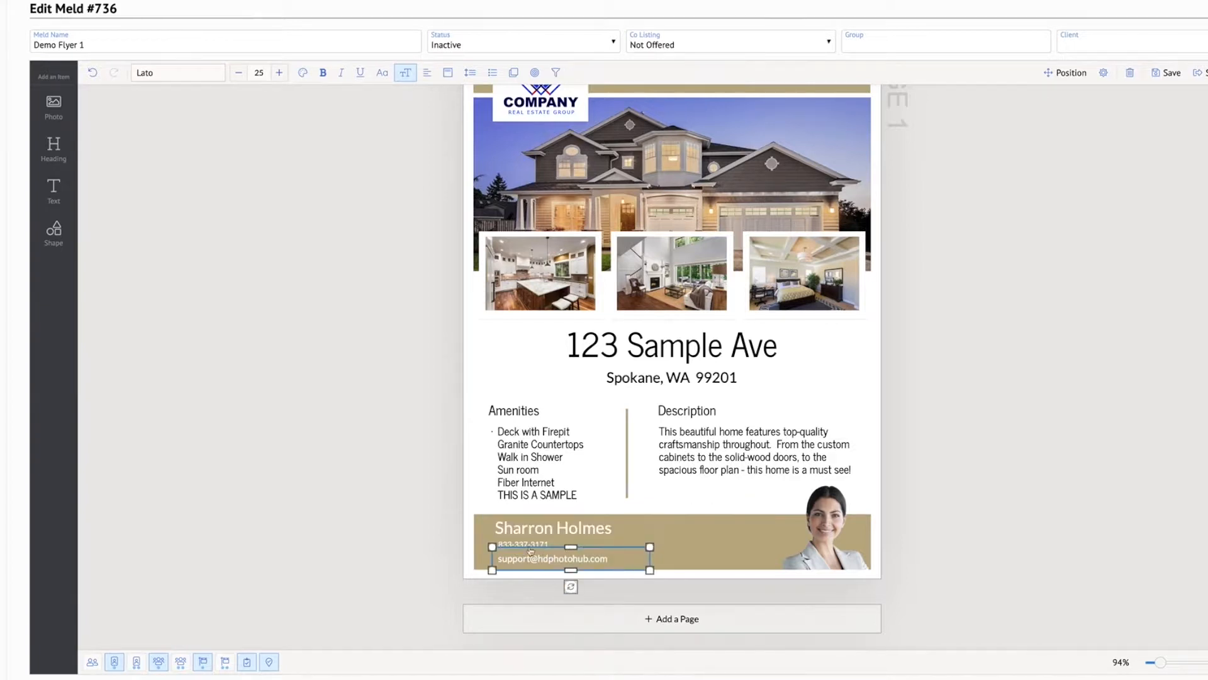
{"action": "left_click", "coordinate": [514, 547], "text": "shift"}
{"action": "left_click", "coordinate": [514, 526], "text": "shift"}
{"action": "left_click_drag", "start_coordinate": [514, 526], "coordinate": [582, 529]}
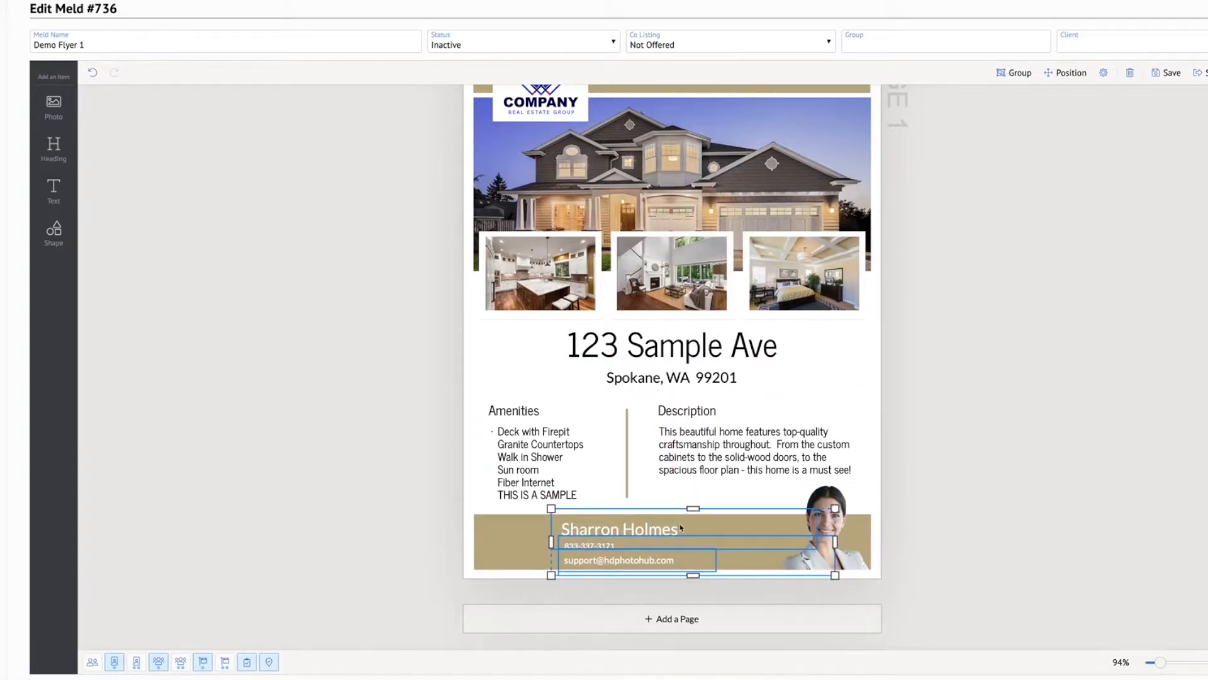
{"action": "left_click", "coordinate": [1038, 536]}
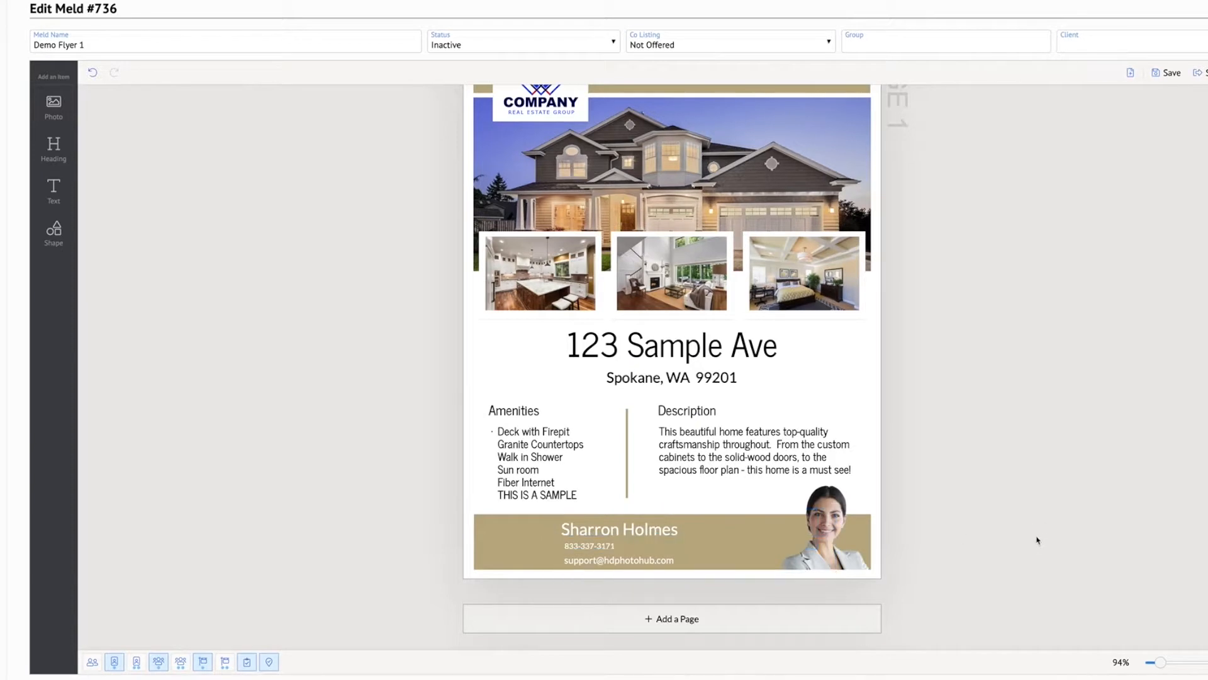
Resize the name, phone and email text boxes so their right edges end just before the client portrait
{"action": "left_click", "coordinate": [631, 525]}
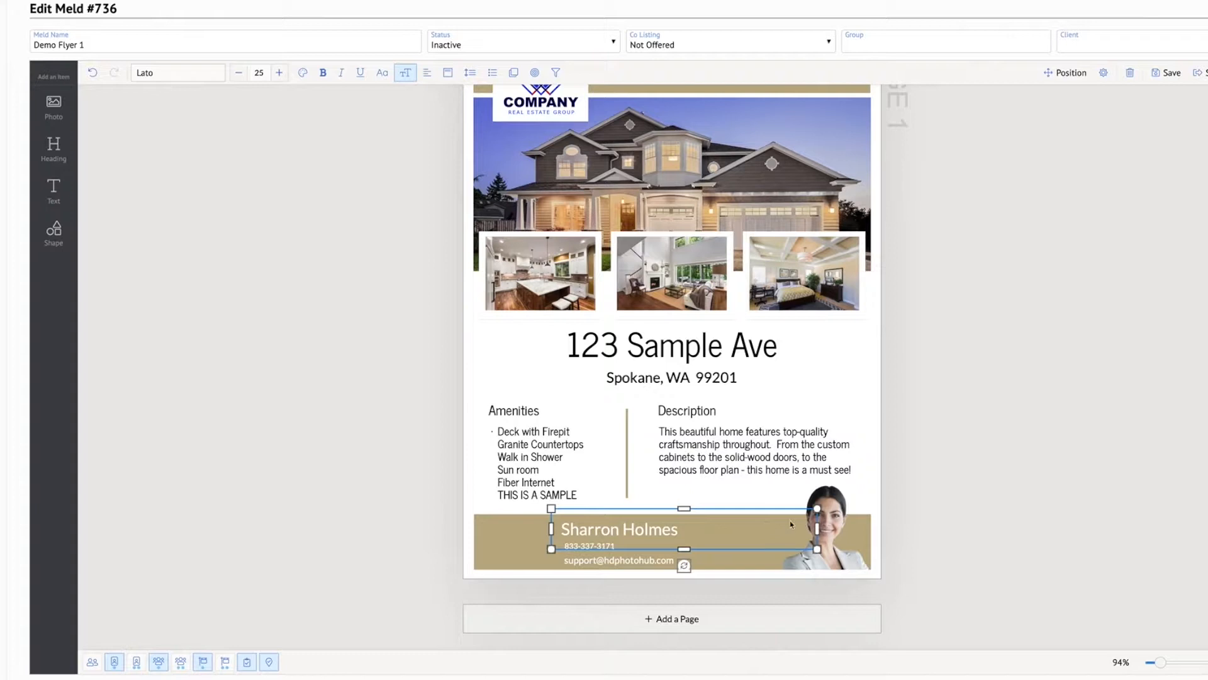
{"action": "left_click_drag", "start_coordinate": [819, 530], "coordinate": [769, 529]}
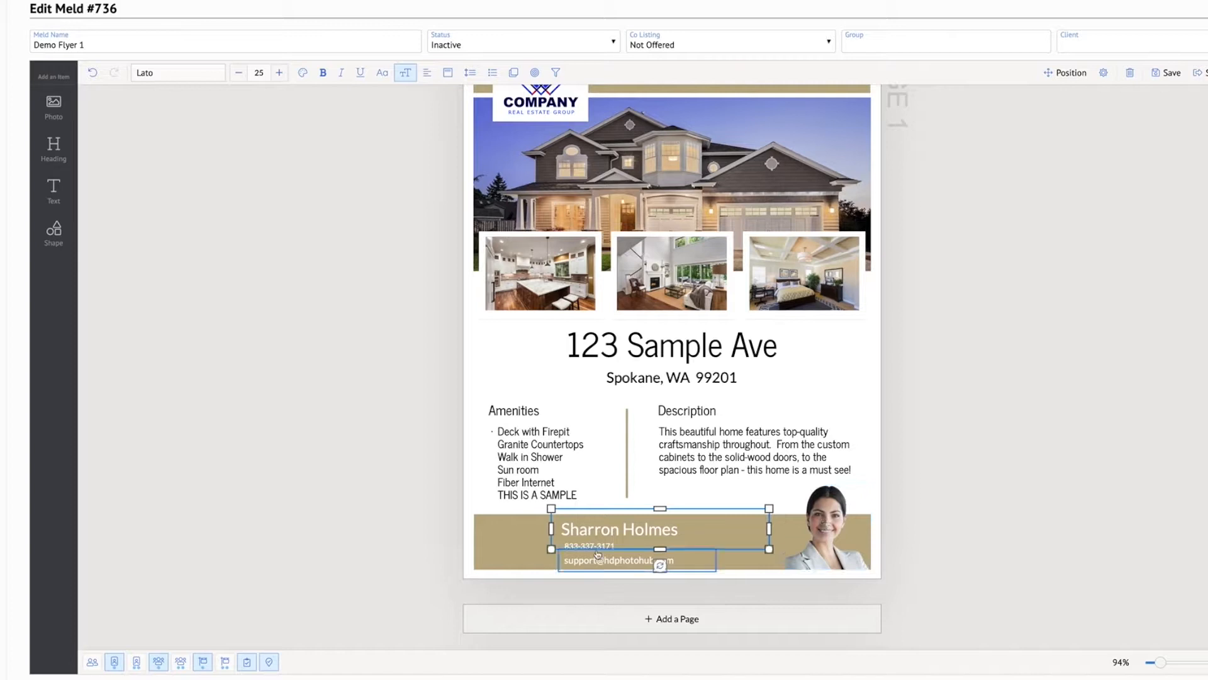
{"action": "left_click", "coordinate": [717, 560]}
{"action": "left_click_drag", "start_coordinate": [717, 572], "coordinate": [780, 562]}
{"action": "left_click_drag", "start_coordinate": [667, 580], "coordinate": [665, 570]}
{"action": "left_click", "coordinate": [650, 563]}
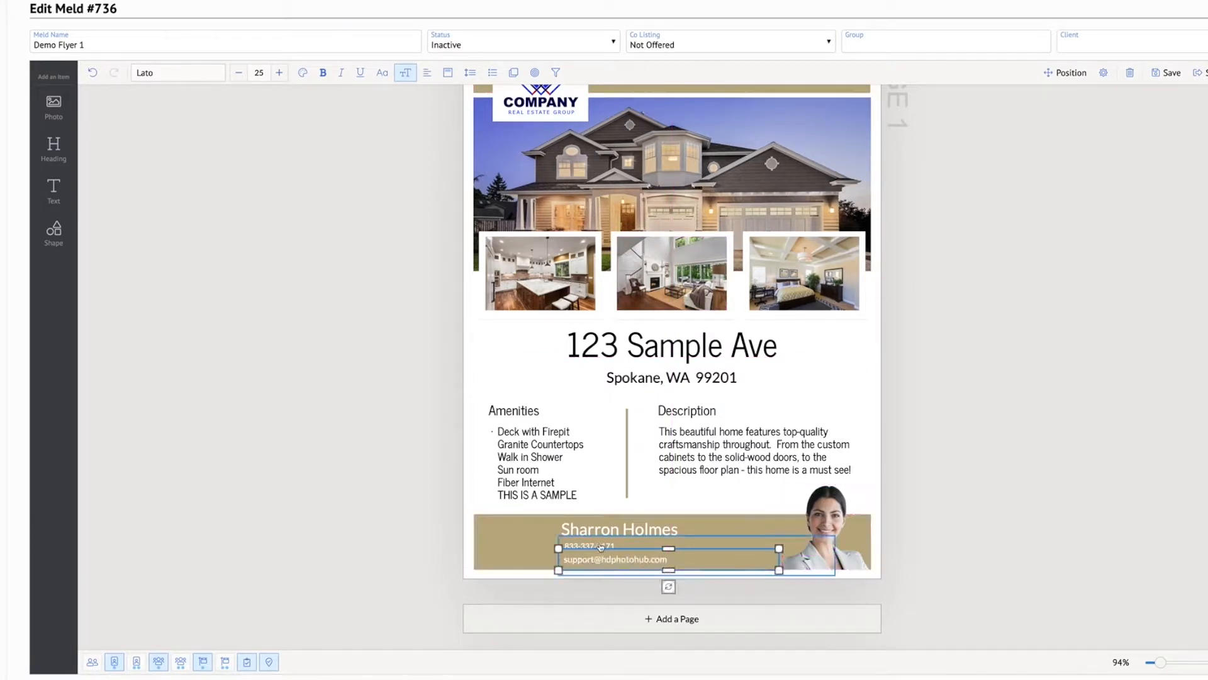
{"action": "left_click_drag", "start_coordinate": [835, 555], "coordinate": [778, 557]}
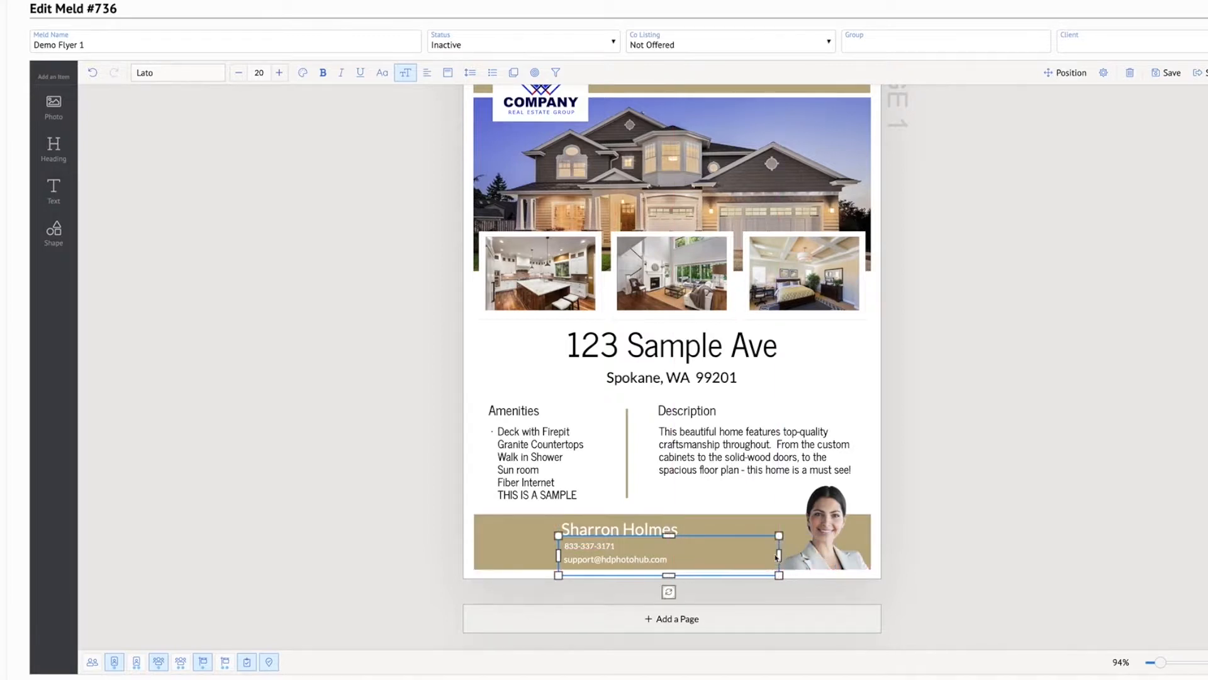
{"action": "left_click", "coordinate": [1031, 544]}
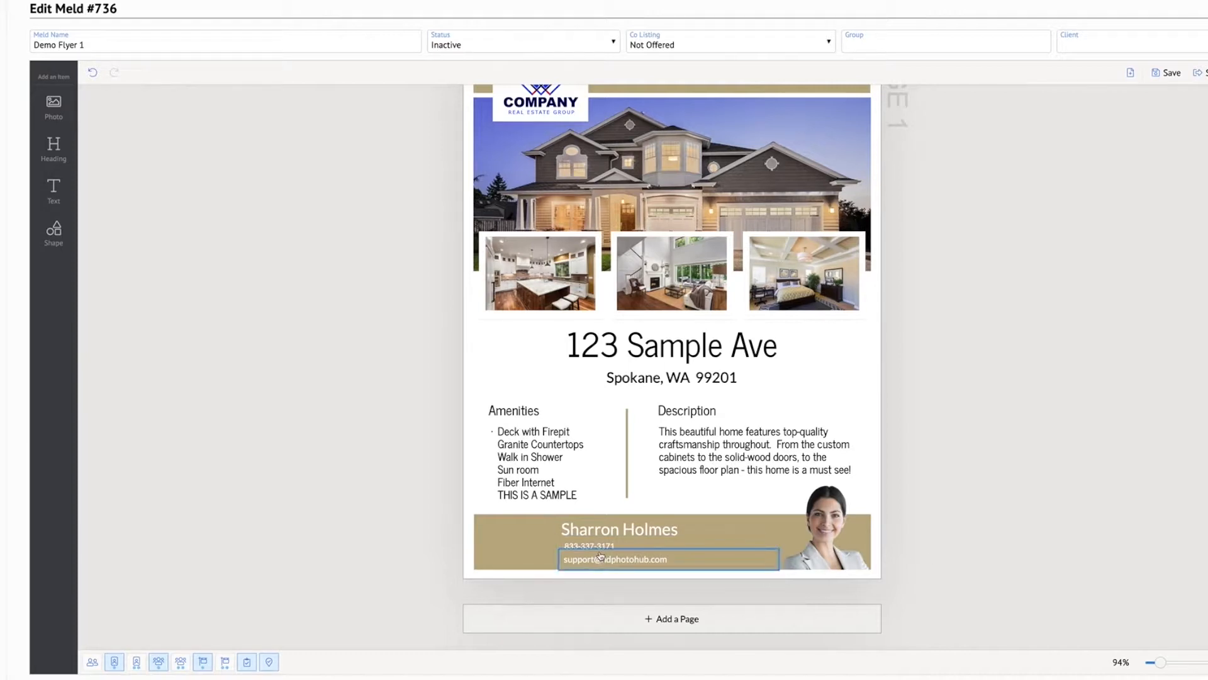
Shift the client portrait slightly left within the footer banner, leaving a gap at the banner's right end
{"action": "scroll", "coordinate": [898, 511], "scroll_direction": "up", "scroll_amount": 2}
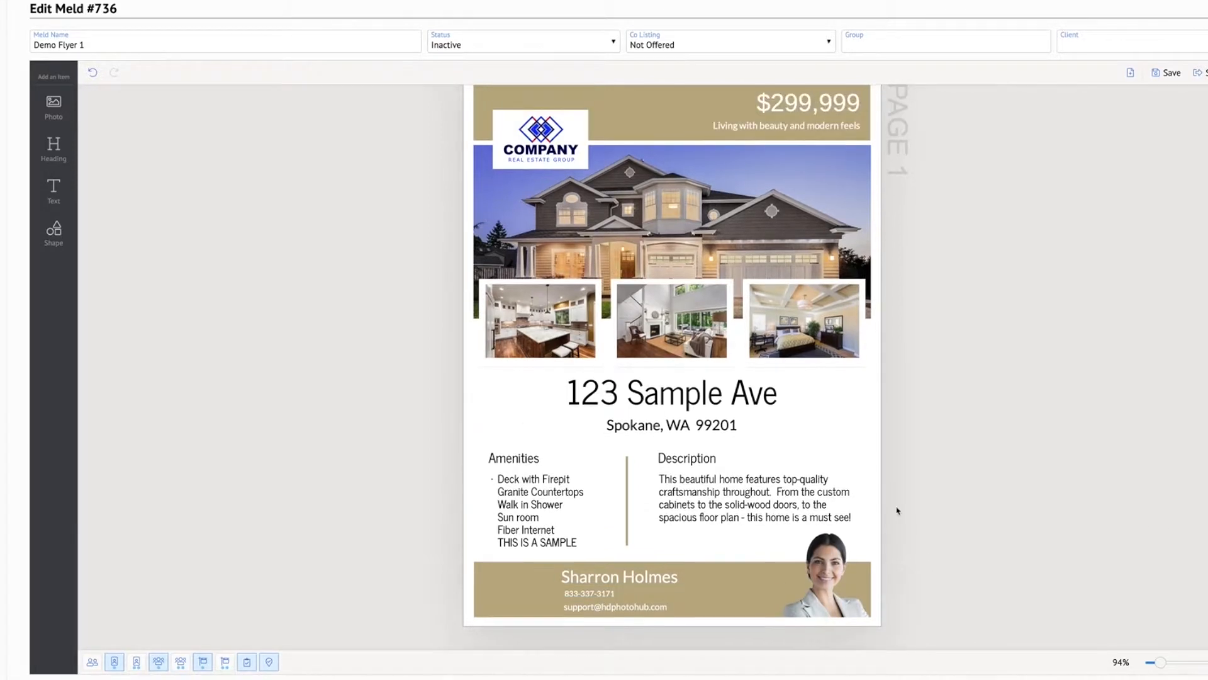
{"action": "scroll", "coordinate": [898, 510], "scroll_direction": "down", "scroll_amount": 2}
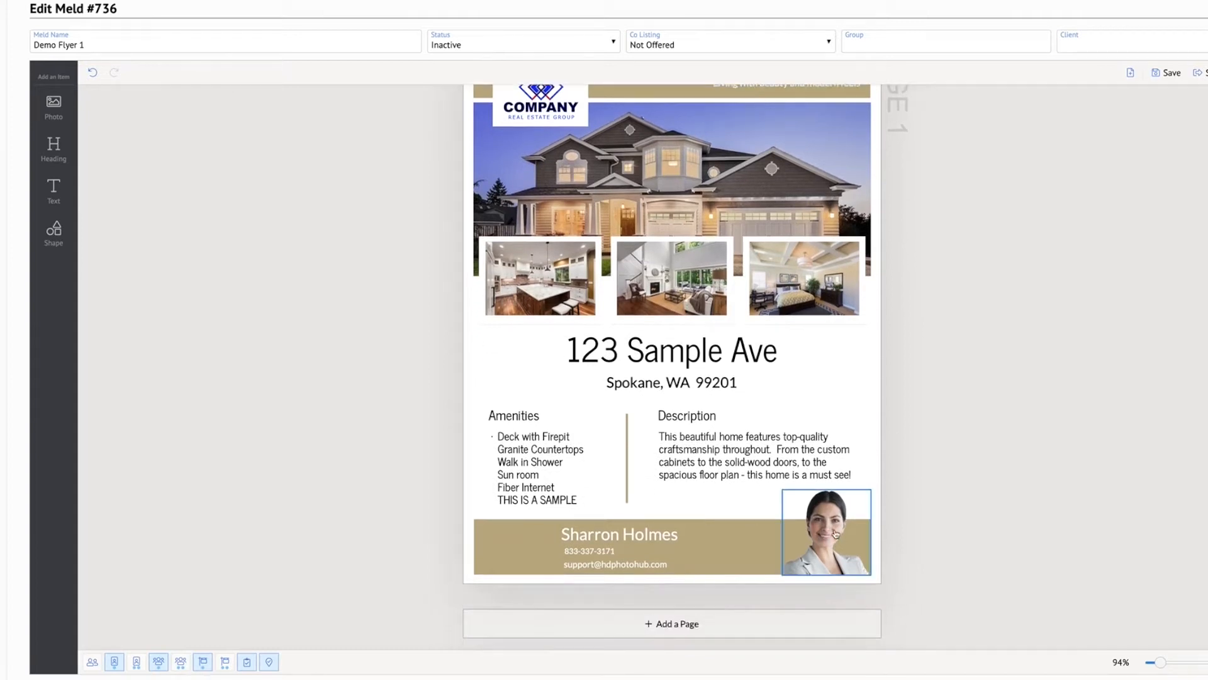
{"action": "left_click", "coordinate": [836, 532]}
{"action": "left_click_drag", "start_coordinate": [821, 533], "coordinate": [800, 532]}
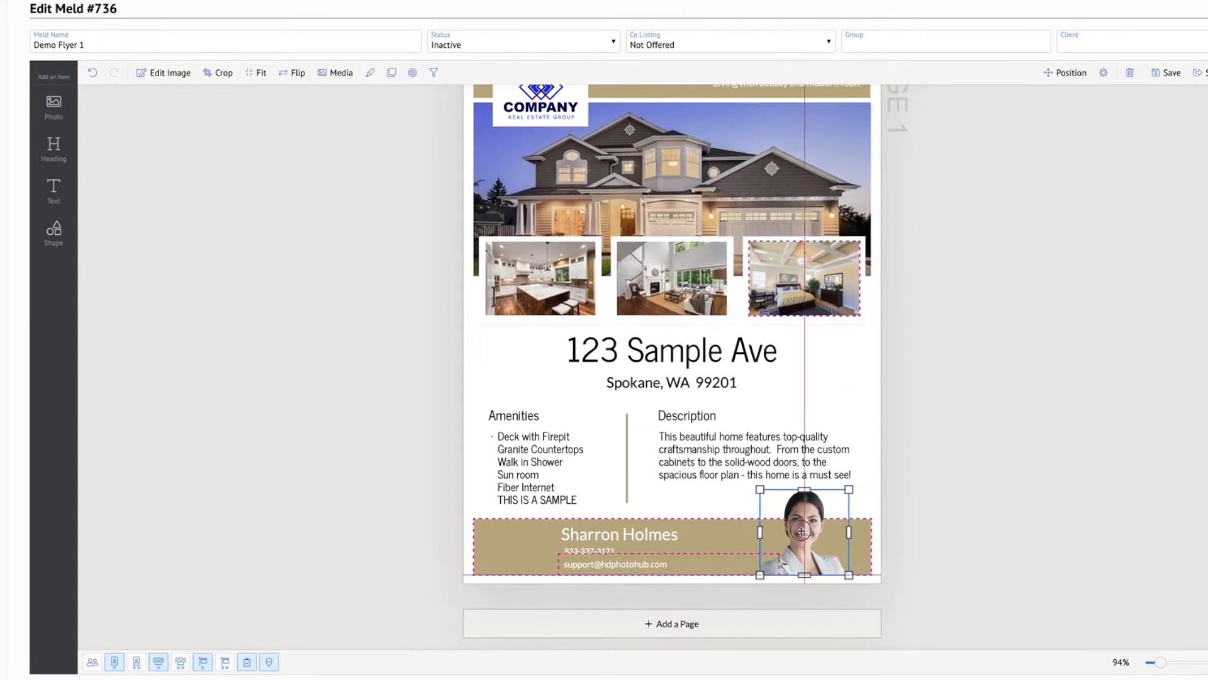
{"action": "left_click", "coordinate": [975, 524]}
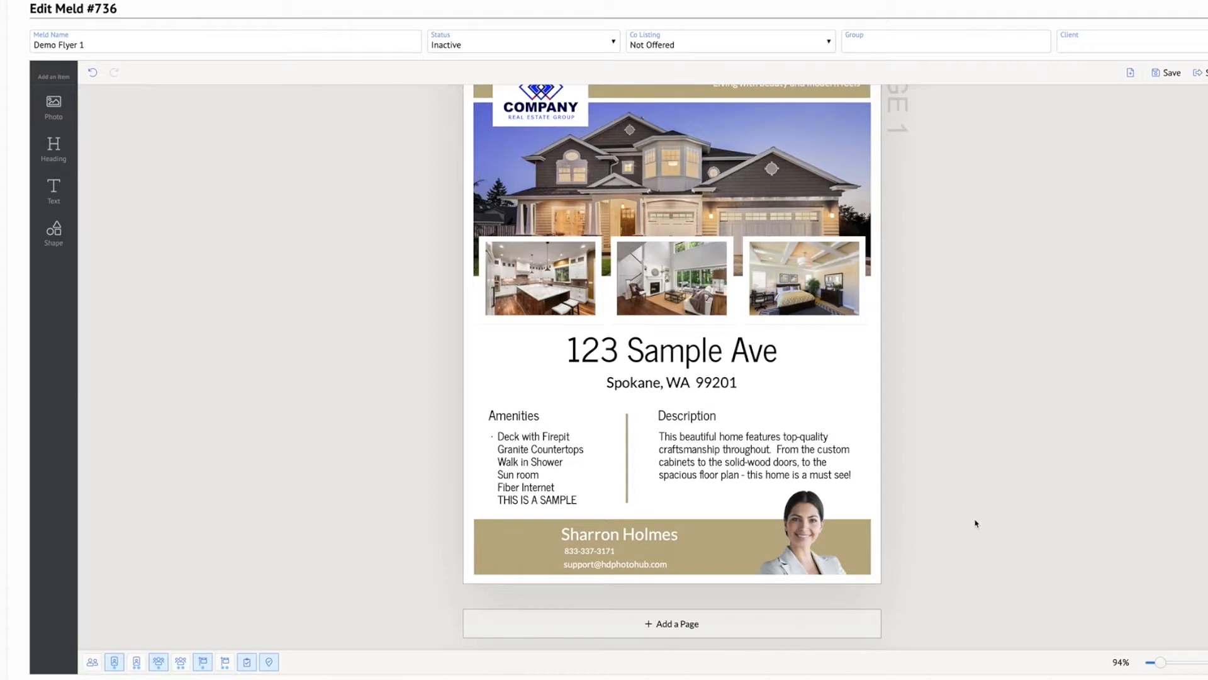
Change the footer banner's fill color to light gray
{"action": "scroll", "coordinate": [975, 524], "scroll_direction": "up", "scroll_amount": 1}
{"action": "scroll", "coordinate": [975, 523], "scroll_direction": "down", "scroll_amount": 1}
{"action": "left_click", "coordinate": [863, 535]}
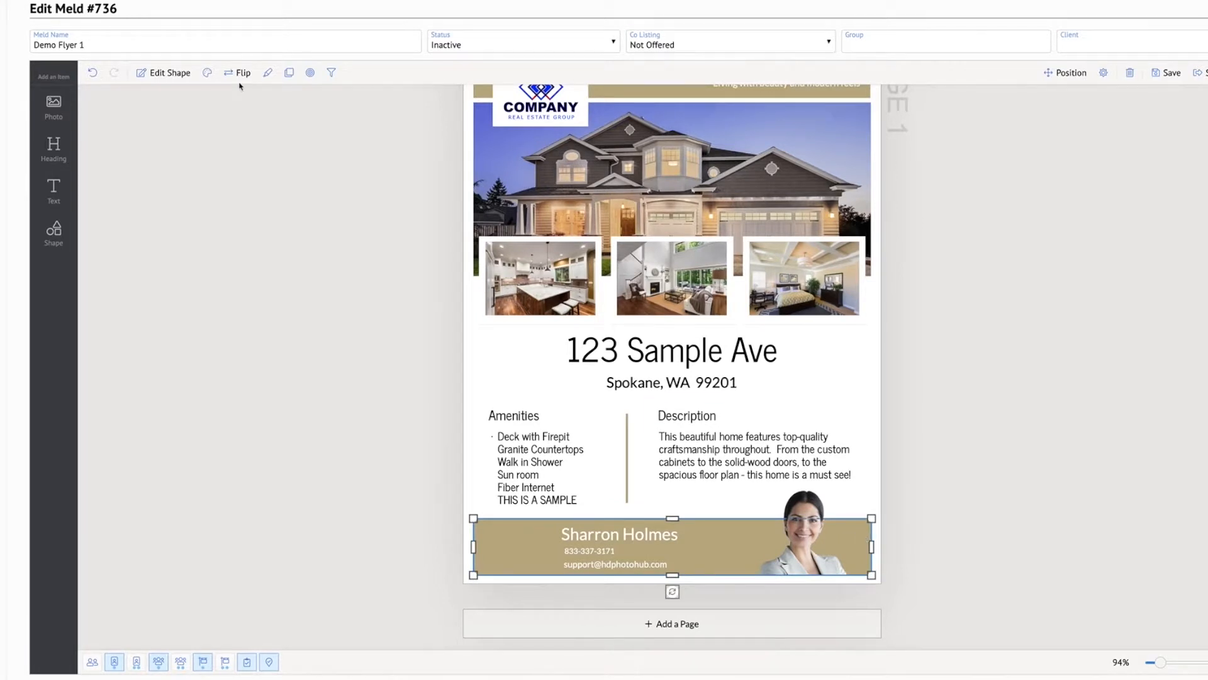
{"action": "left_click", "coordinate": [208, 73]}
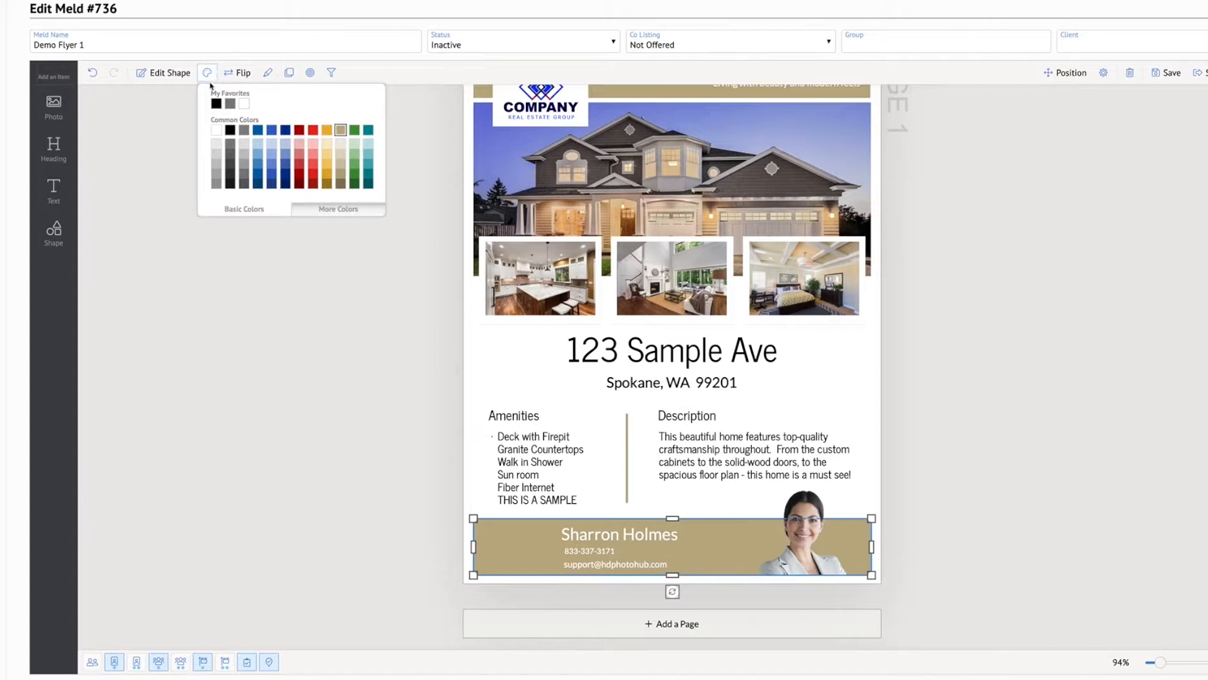
{"action": "left_click", "coordinate": [245, 146]}
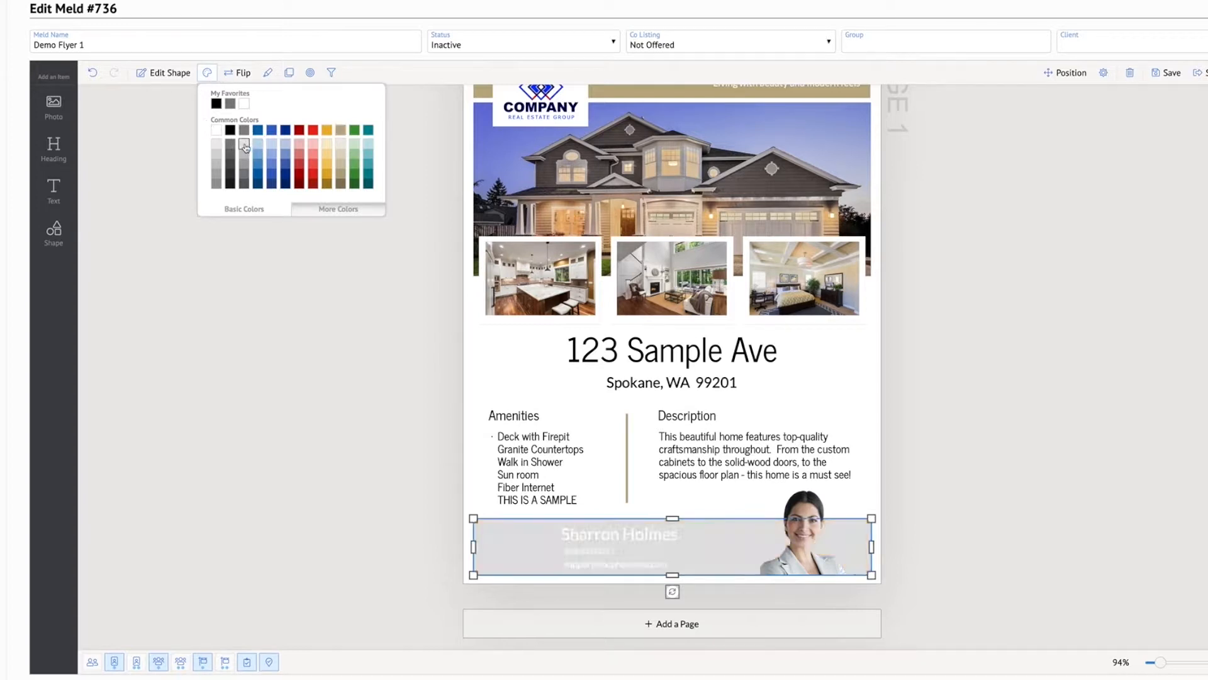
{"action": "left_click", "coordinate": [1065, 491]}
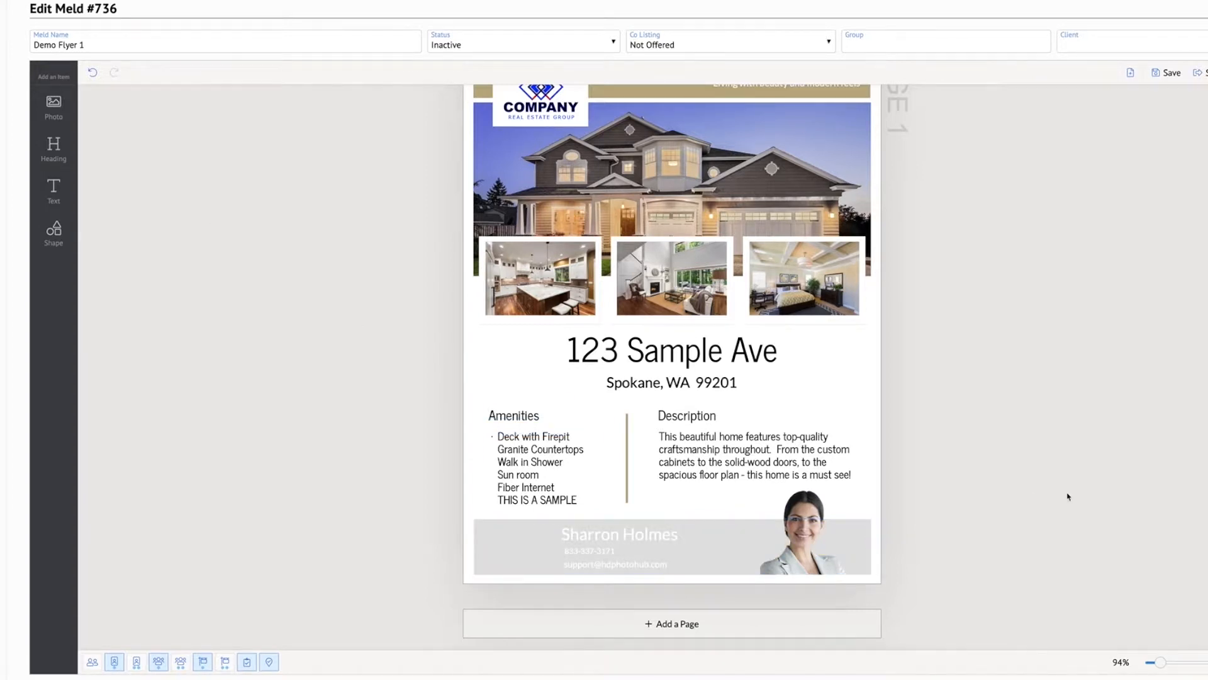
Review the whole flyer layout from the price banner and logo down to the contact footer
{"action": "scroll", "coordinate": [1005, 481], "scroll_direction": "up", "scroll_amount": 2}
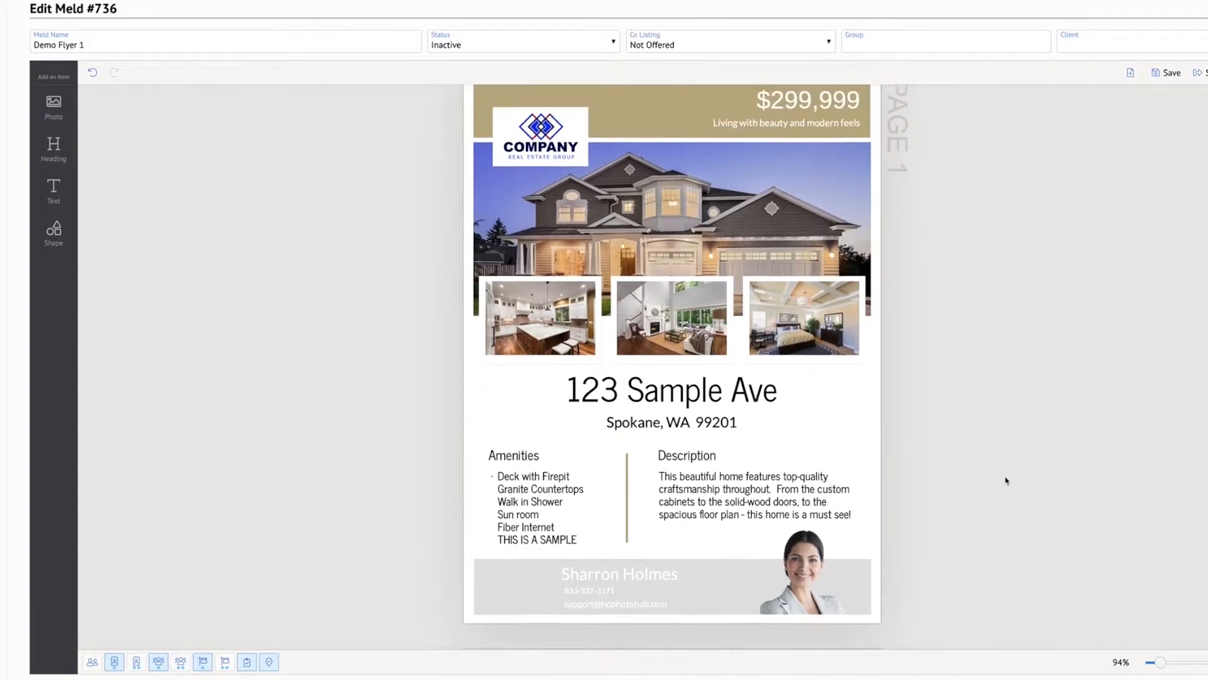
{"action": "scroll", "coordinate": [907, 220], "scroll_direction": "up", "scroll_amount": 1}
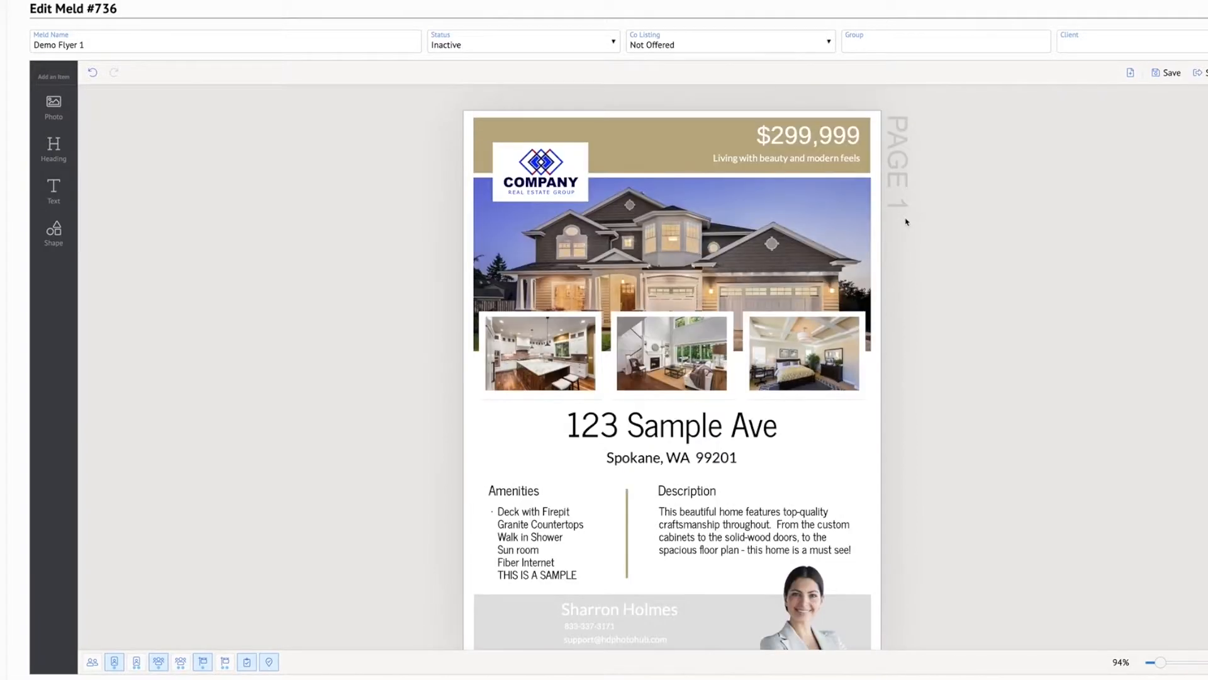
{"action": "scroll", "coordinate": [1010, 318], "scroll_direction": "down", "scroll_amount": 1}
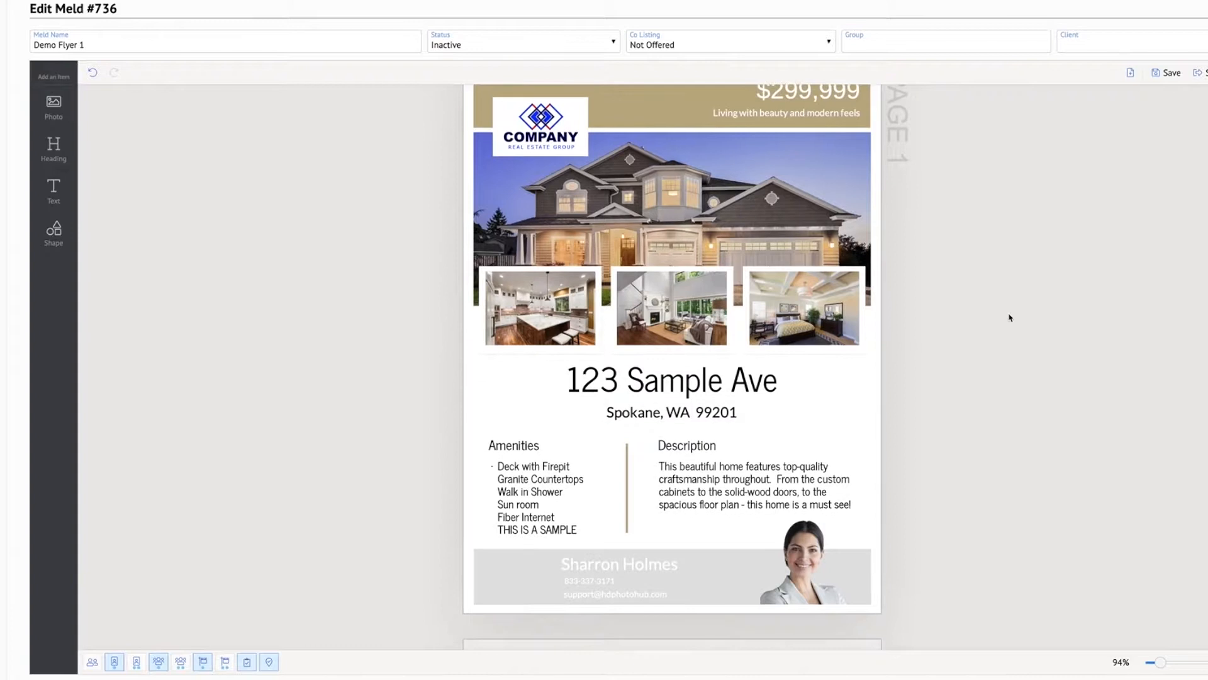
{"action": "scroll", "coordinate": [1002, 317], "scroll_direction": "up", "scroll_amount": 1}
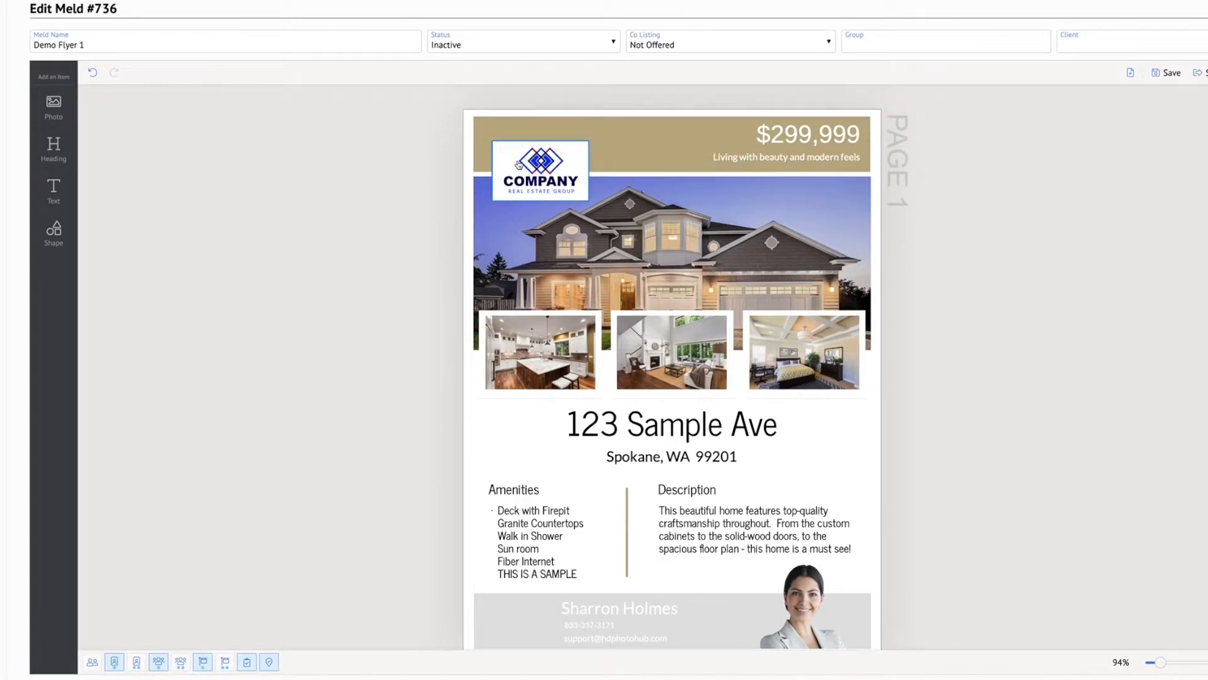
{"action": "scroll", "coordinate": [783, 431], "scroll_direction": "down", "scroll_amount": 1}
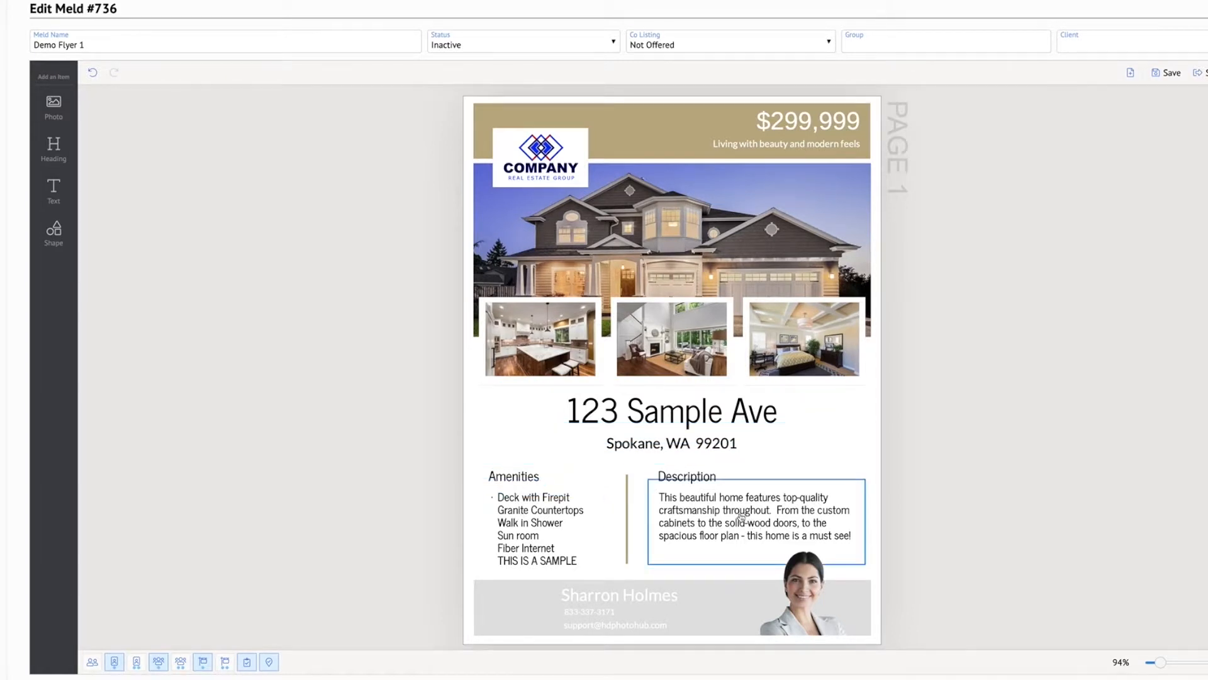
{"action": "scroll", "coordinate": [721, 507], "scroll_direction": "down", "scroll_amount": 1}
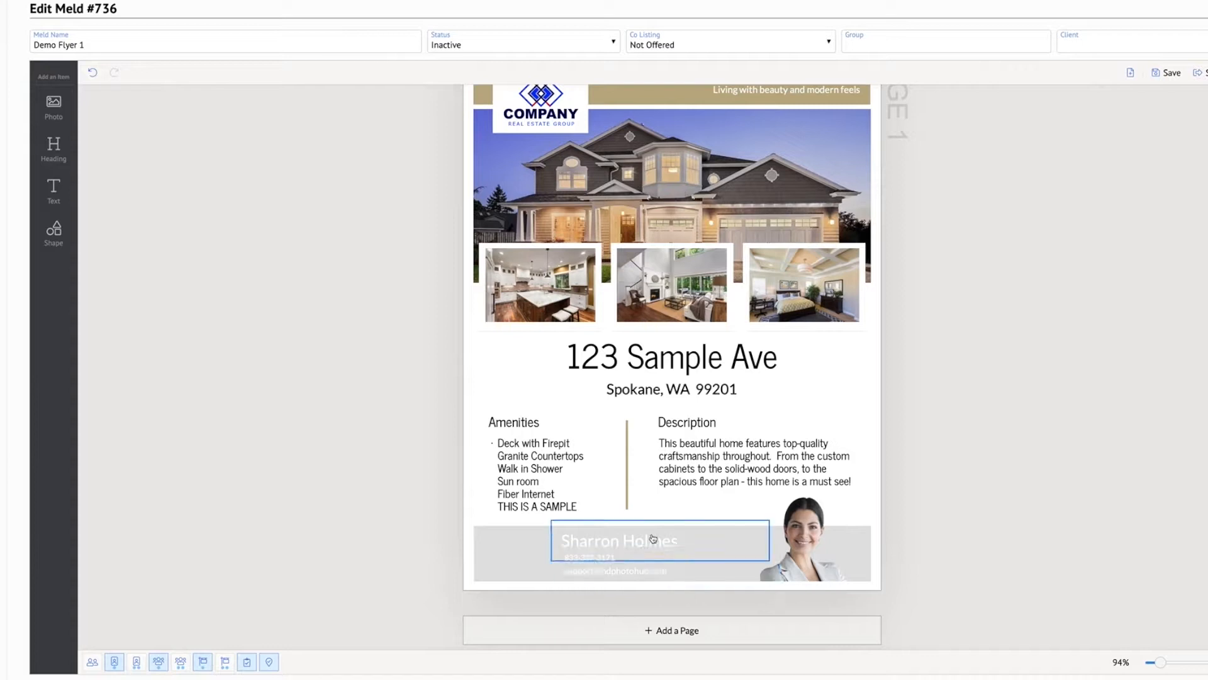
{"action": "scroll", "coordinate": [688, 535], "scroll_direction": "up", "scroll_amount": 1}
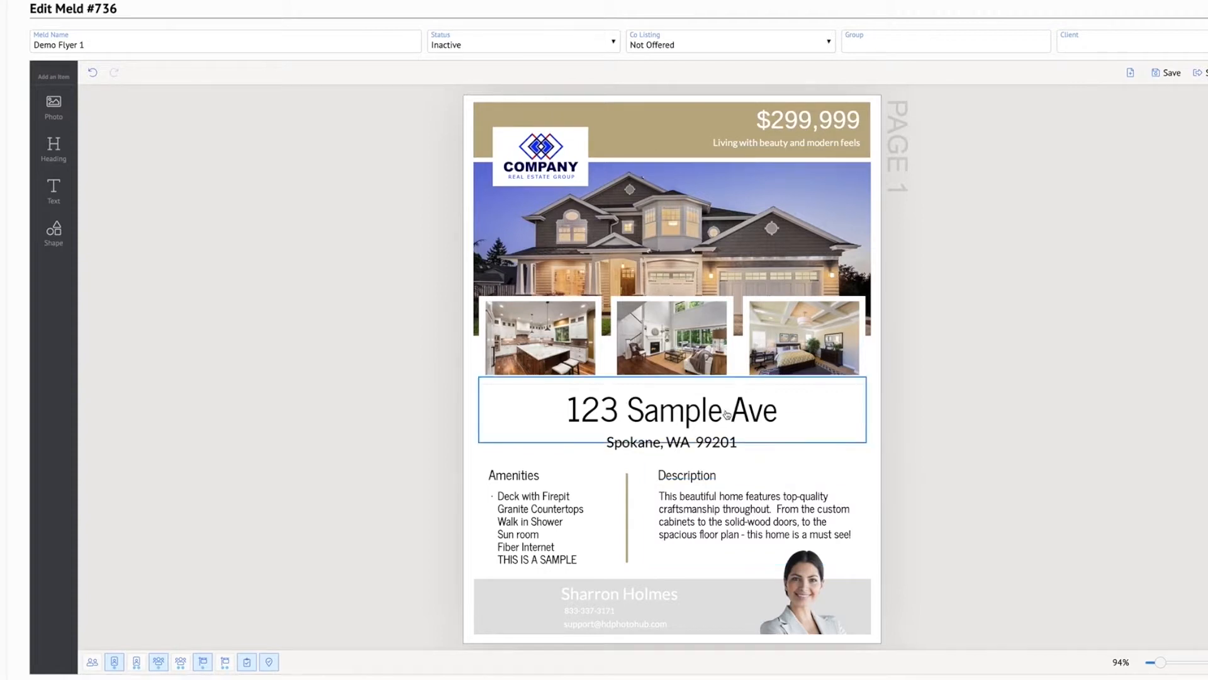
Add a blank second page below the finished flyer page
{"action": "scroll", "coordinate": [719, 426], "scroll_direction": "down", "scroll_amount": 1}
{"action": "scroll", "coordinate": [719, 426], "scroll_direction": "down", "scroll_amount": 1}
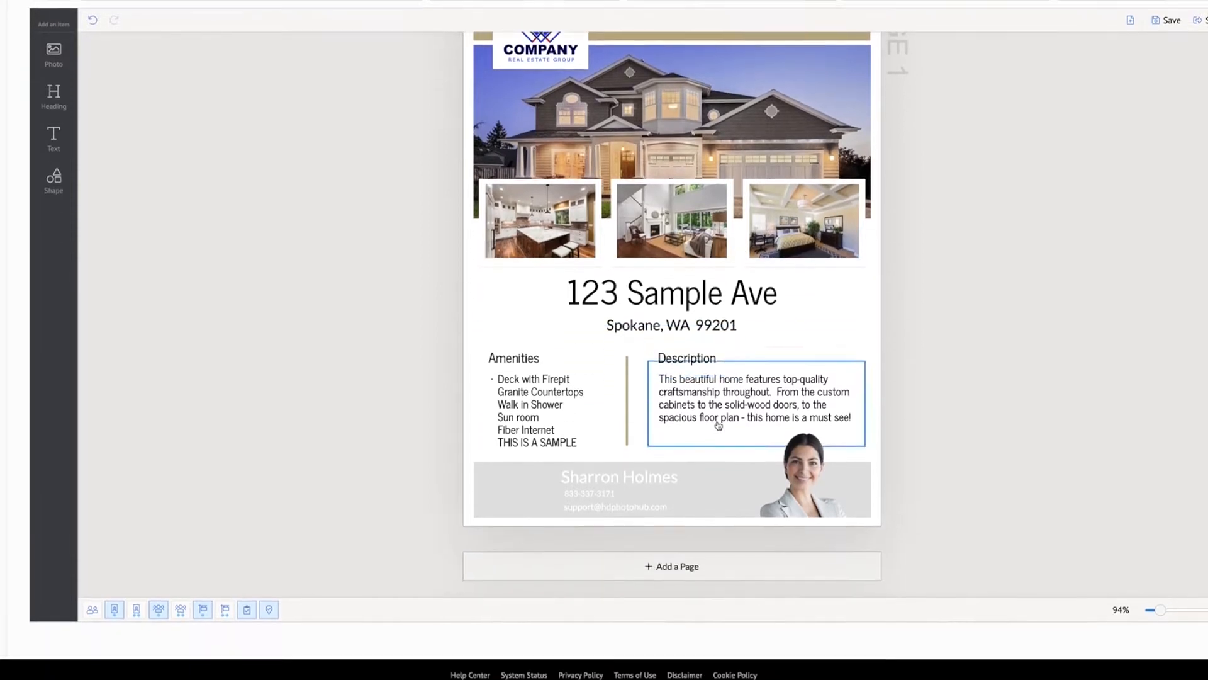
{"action": "left_click", "coordinate": [646, 571]}
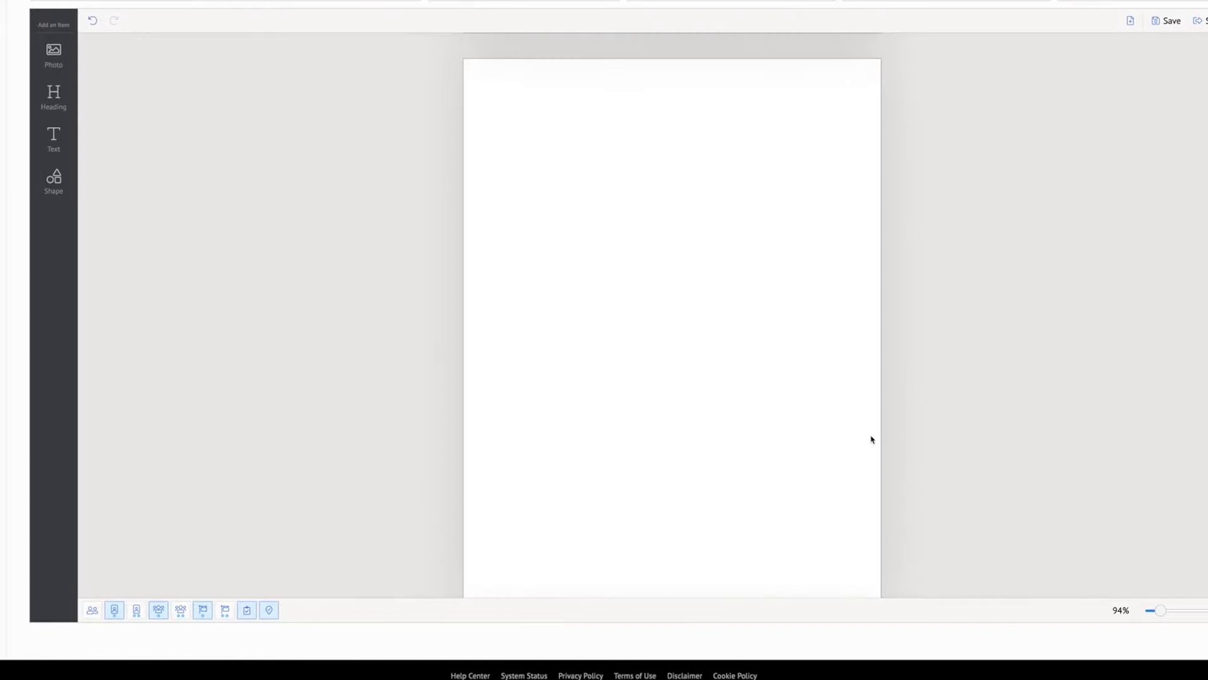
{"action": "scroll", "coordinate": [871, 438], "scroll_direction": "down", "scroll_amount": 1}
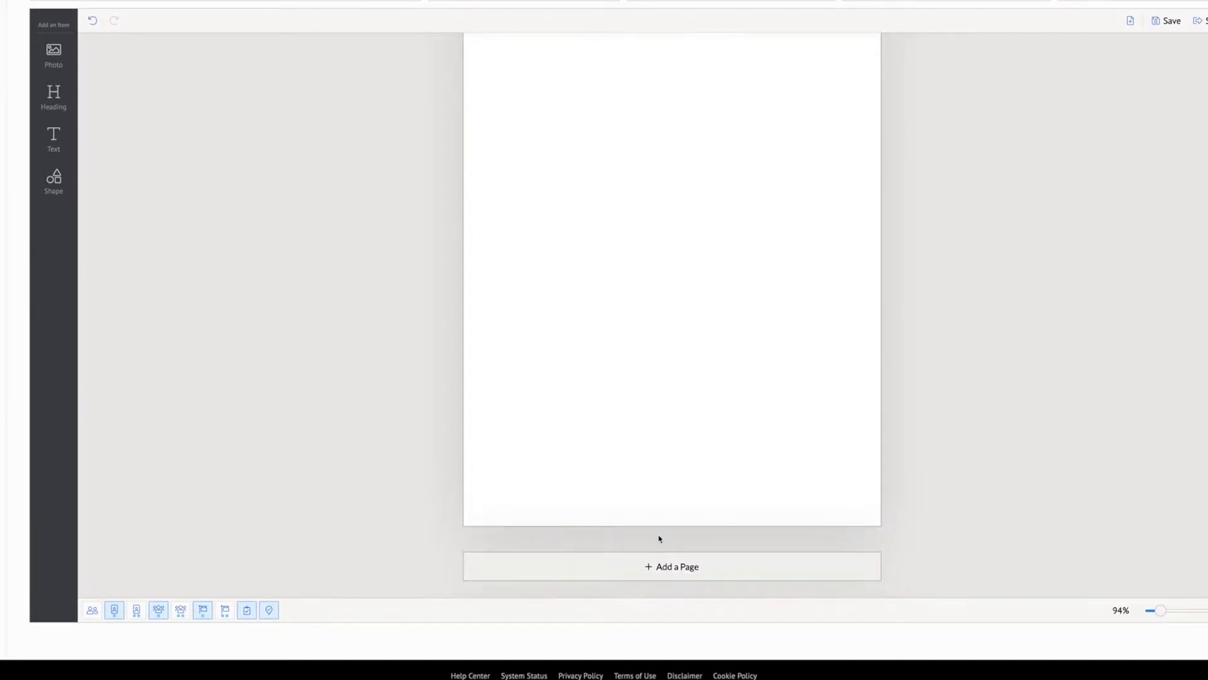
Add a photo to page 2 and enlarge it across the page's upper half, leaving even side margins
{"action": "scroll", "coordinate": [715, 483], "scroll_direction": "up", "scroll_amount": 1}
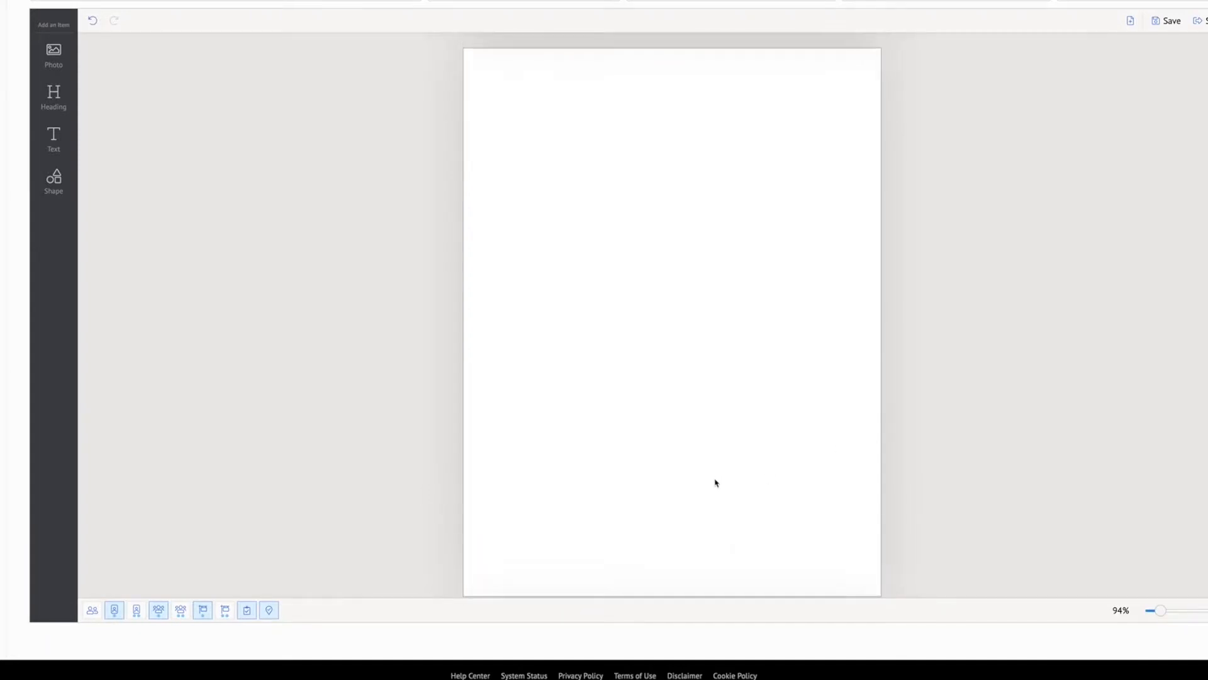
{"action": "scroll", "coordinate": [716, 483], "scroll_direction": "down", "scroll_amount": 1}
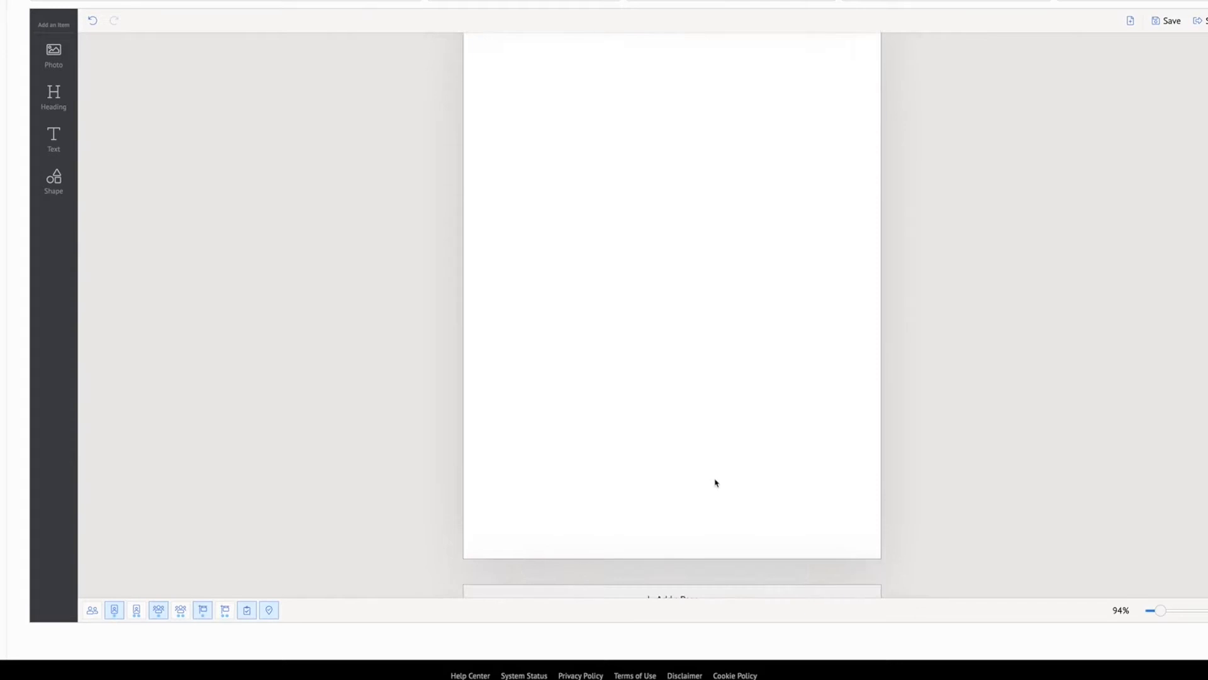
{"action": "scroll", "coordinate": [715, 482], "scroll_direction": "up", "scroll_amount": 10}
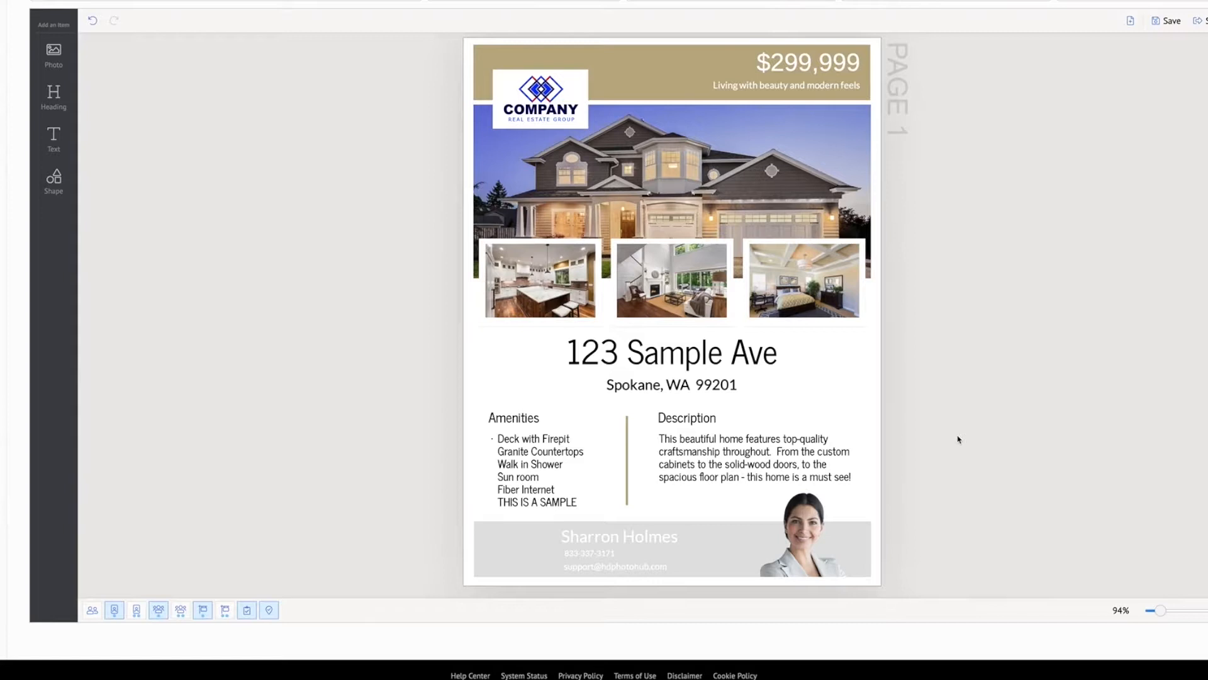
{"action": "scroll", "coordinate": [950, 438], "scroll_direction": "down", "scroll_amount": 8}
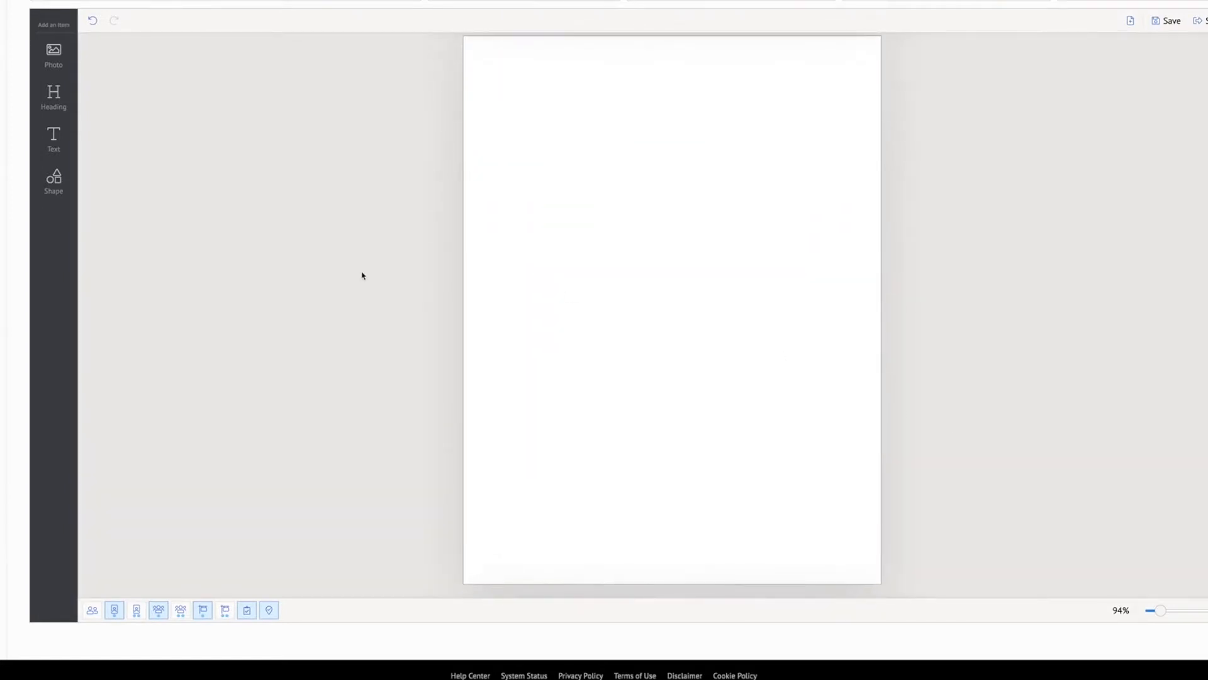
{"action": "left_click", "coordinate": [67, 54]}
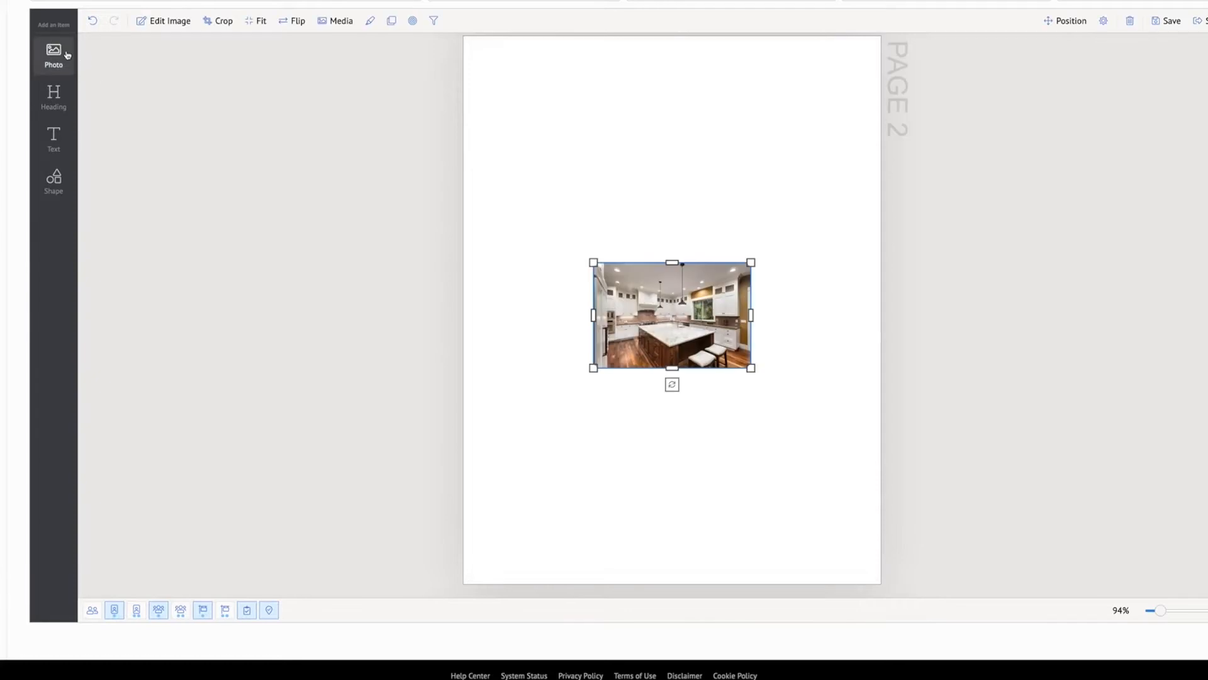
{"action": "left_click_drag", "start_coordinate": [684, 302], "coordinate": [671, 128]}
{"action": "left_click_drag", "start_coordinate": [593, 184], "coordinate": [489, 253]}
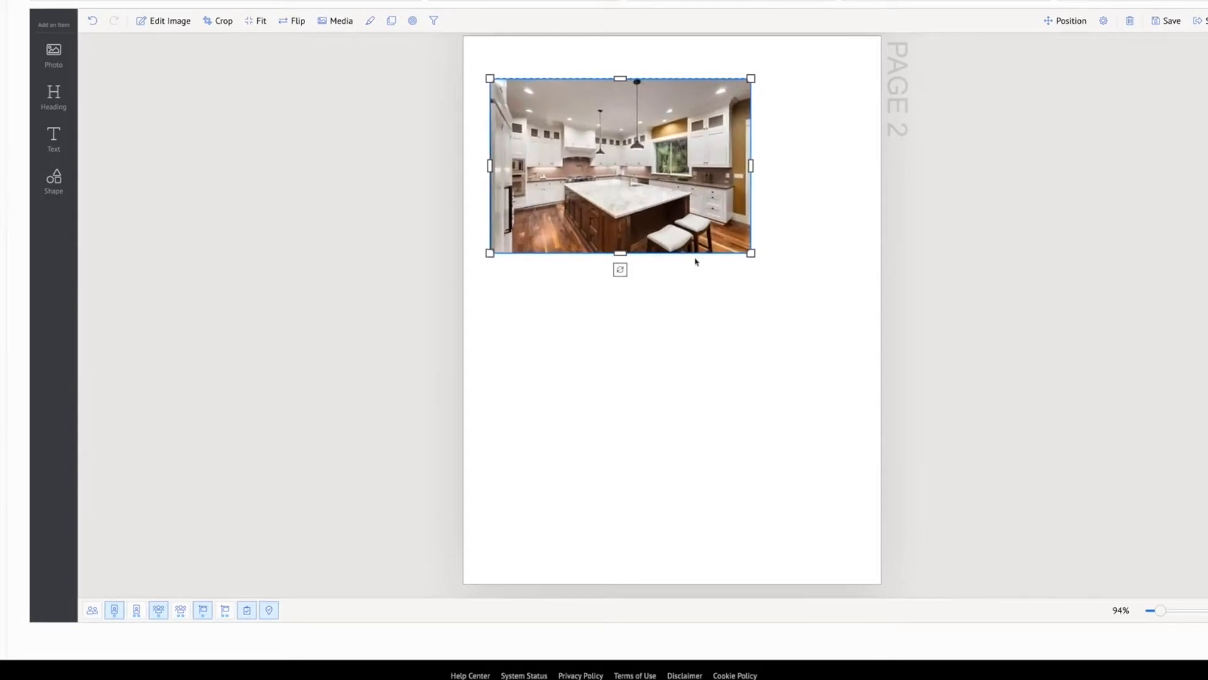
{"action": "left_click_drag", "start_coordinate": [750, 253], "coordinate": [854, 320]}
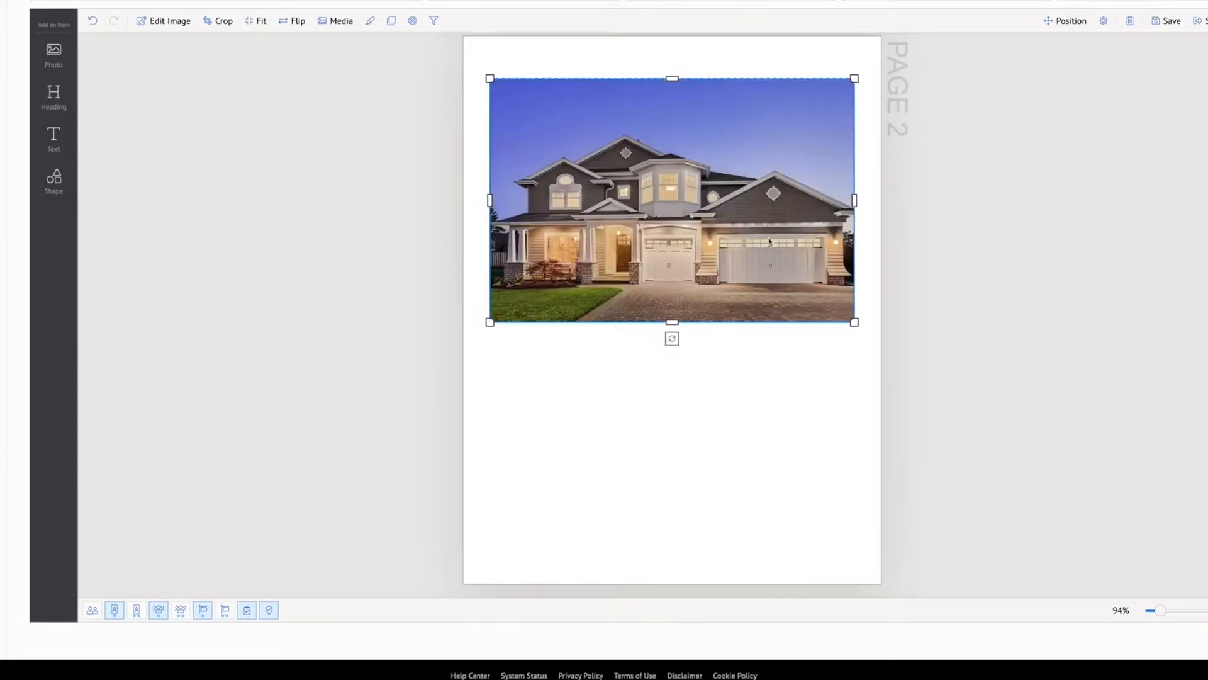
Add two smaller photos side by side near the bottom of page 2, aligned with the large photo's edges
{"action": "left_click", "coordinate": [53, 55]}
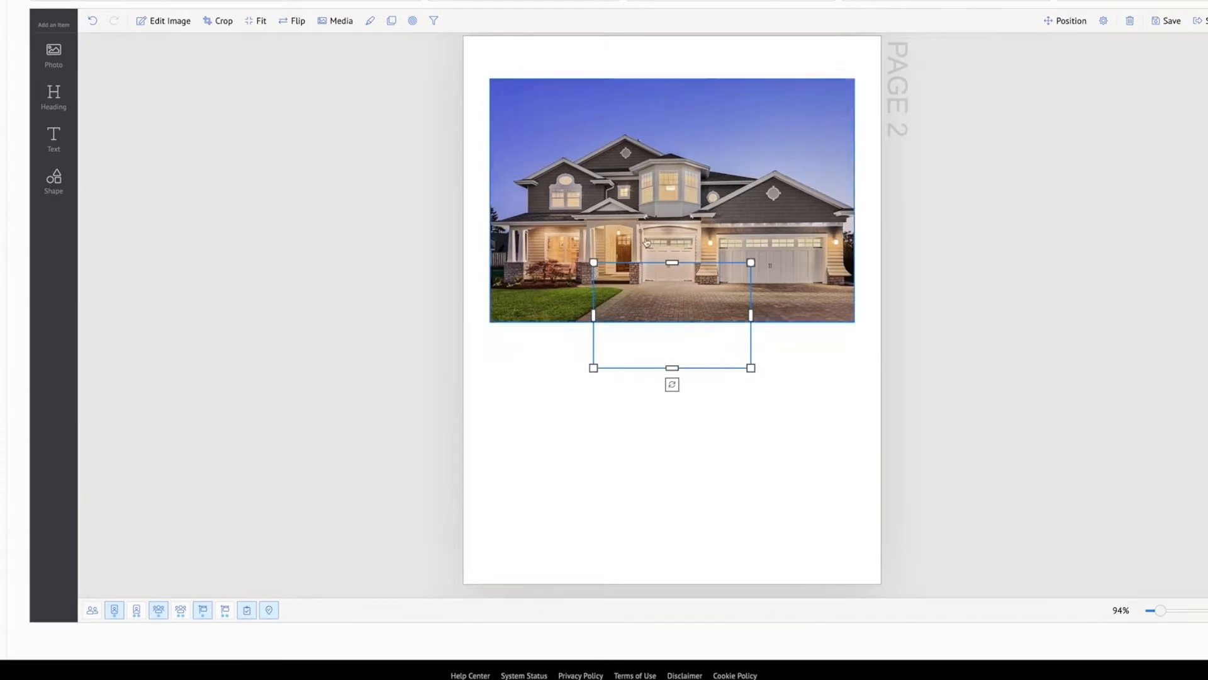
{"action": "left_click_drag", "start_coordinate": [696, 295], "coordinate": [593, 389]}
{"action": "left_click", "coordinate": [73, 69]}
{"action": "left_click_drag", "start_coordinate": [674, 318], "coordinate": [778, 408]}
{"action": "left_click", "coordinate": [580, 445]}
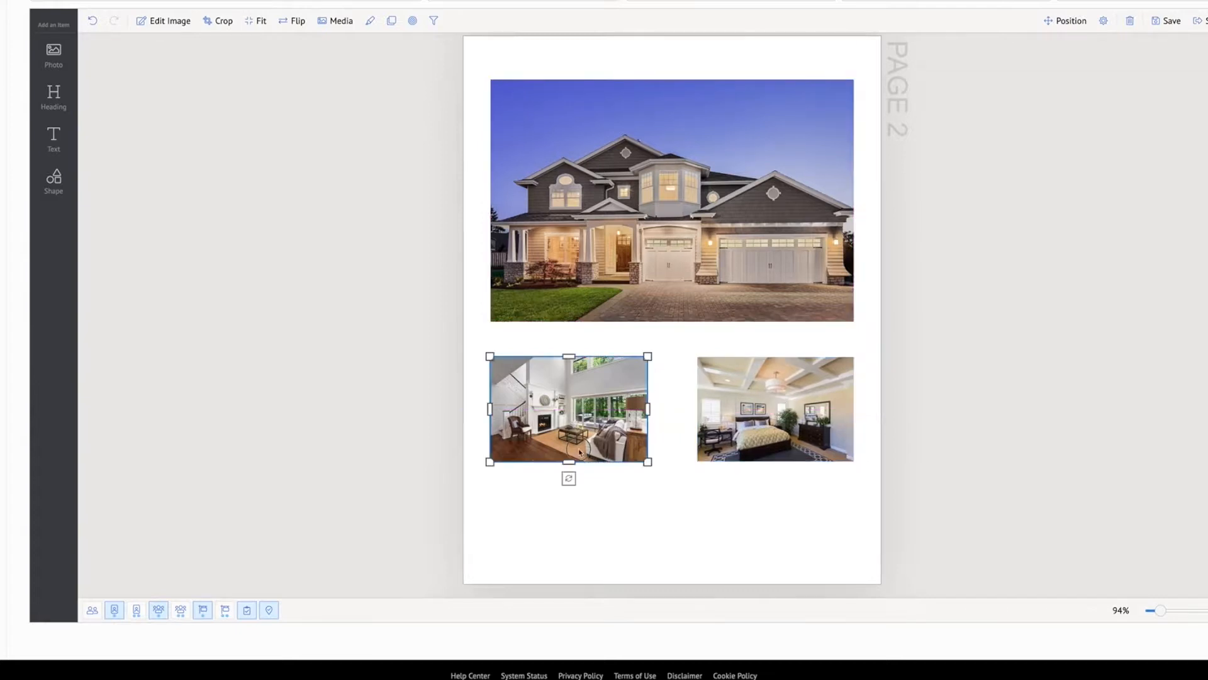
{"action": "left_click_drag", "start_coordinate": [579, 419], "coordinate": [579, 488]}
{"action": "left_click", "coordinate": [745, 448]}
{"action": "left_click_drag", "start_coordinate": [746, 441], "coordinate": [753, 479]}
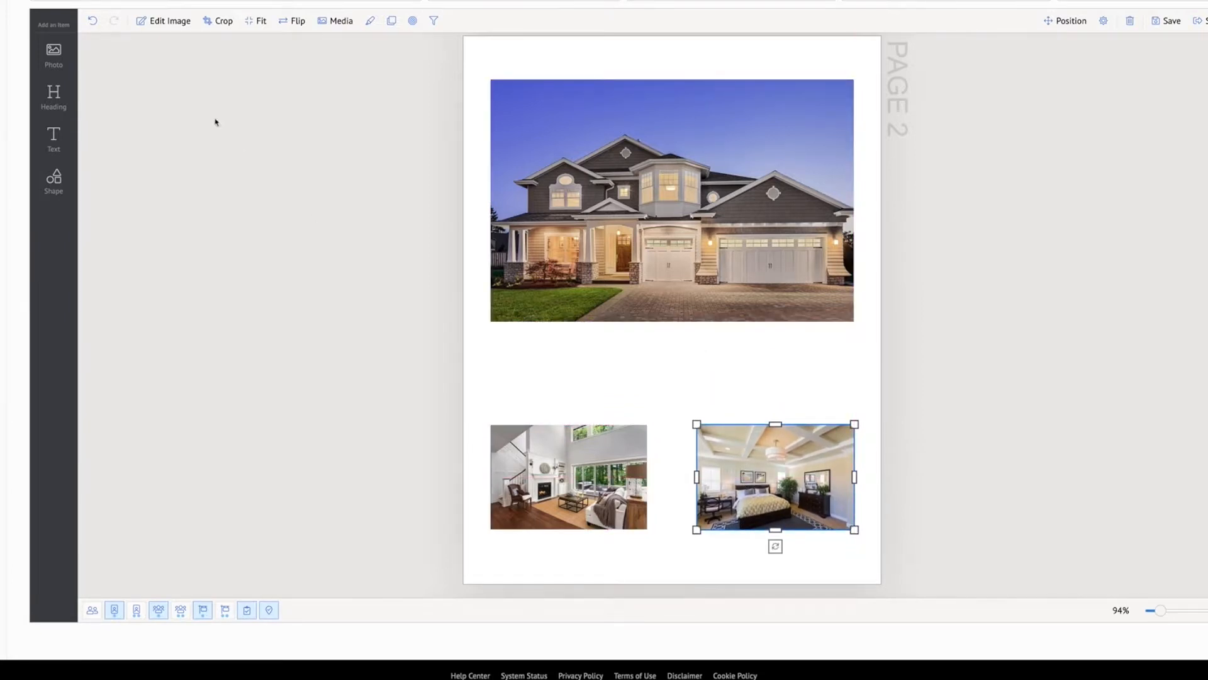
Add another photo to page 2 and enlarge it over the middle of the page, overlapping the existing photos
{"action": "left_click", "coordinate": [53, 53]}
{"action": "left_click_drag", "start_coordinate": [705, 315], "coordinate": [637, 358]}
{"action": "left_click_drag", "start_coordinate": [673, 321], "coordinate": [854, 198]}
{"action": "left_click_drag", "start_coordinate": [752, 231], "coordinate": [746, 261]}
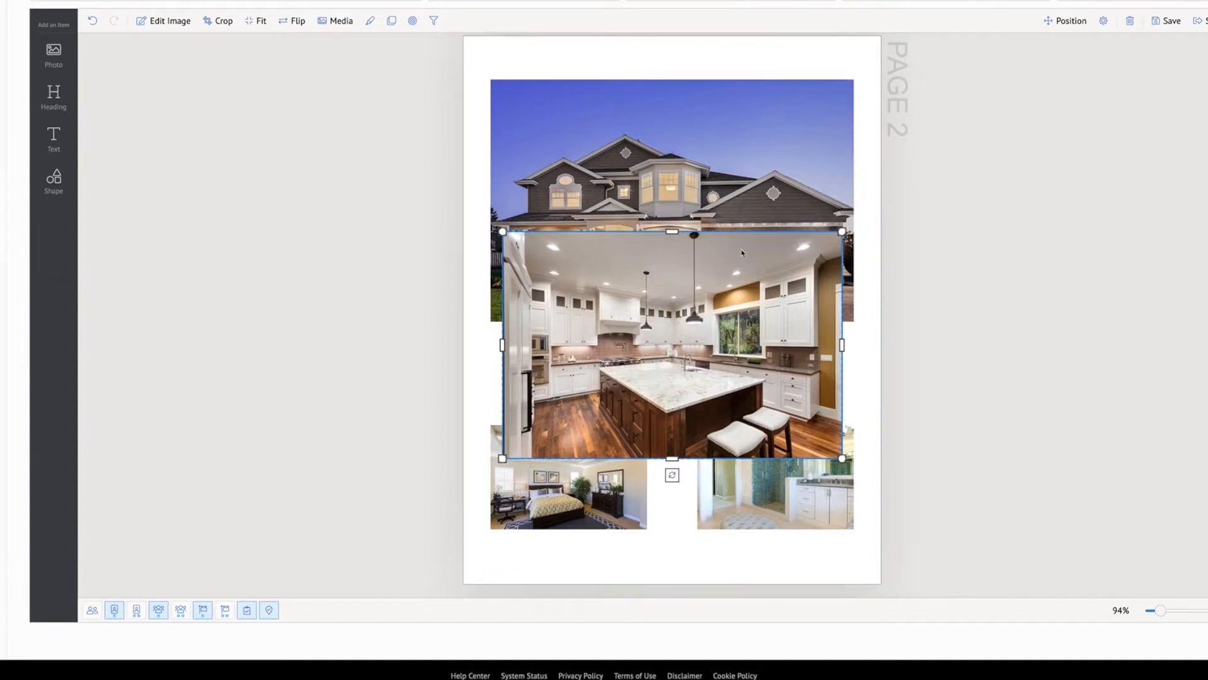
Switch the overlapping photo's media type to Client, using the primary client with a clear background
{"action": "double_click", "coordinate": [660, 293]}
{"action": "left_click", "coordinate": [474, 218]}
{"action": "left_click", "coordinate": [337, 22]}
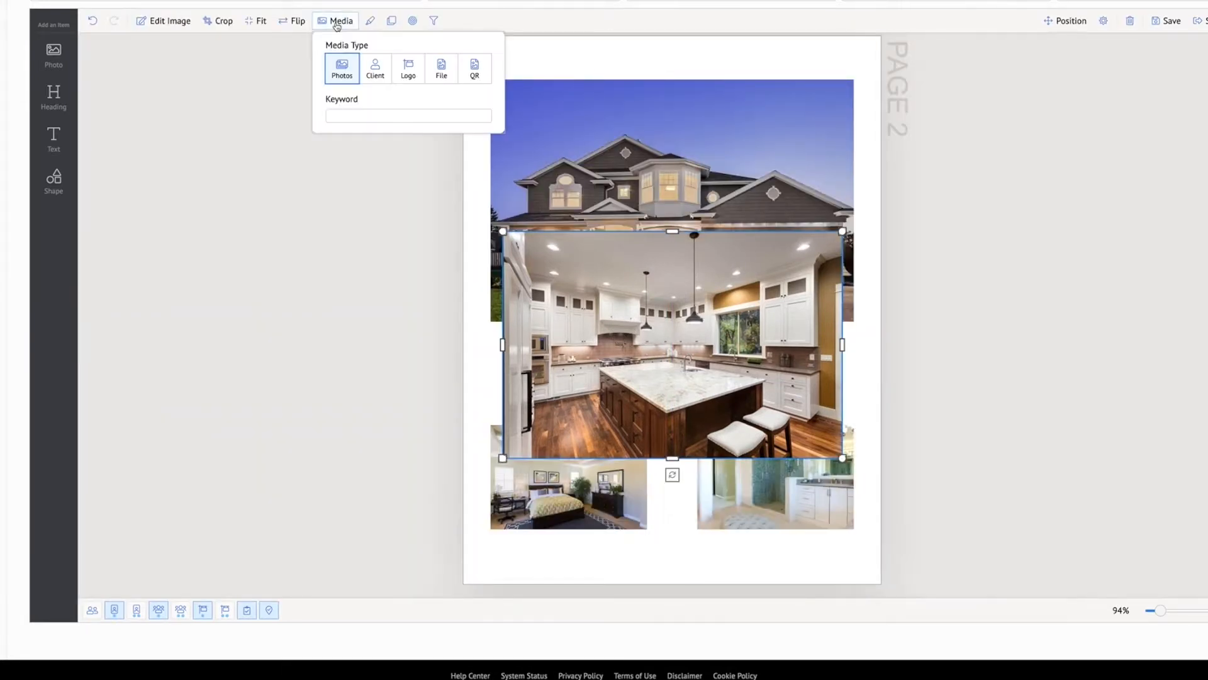
{"action": "left_click", "coordinate": [377, 71]}
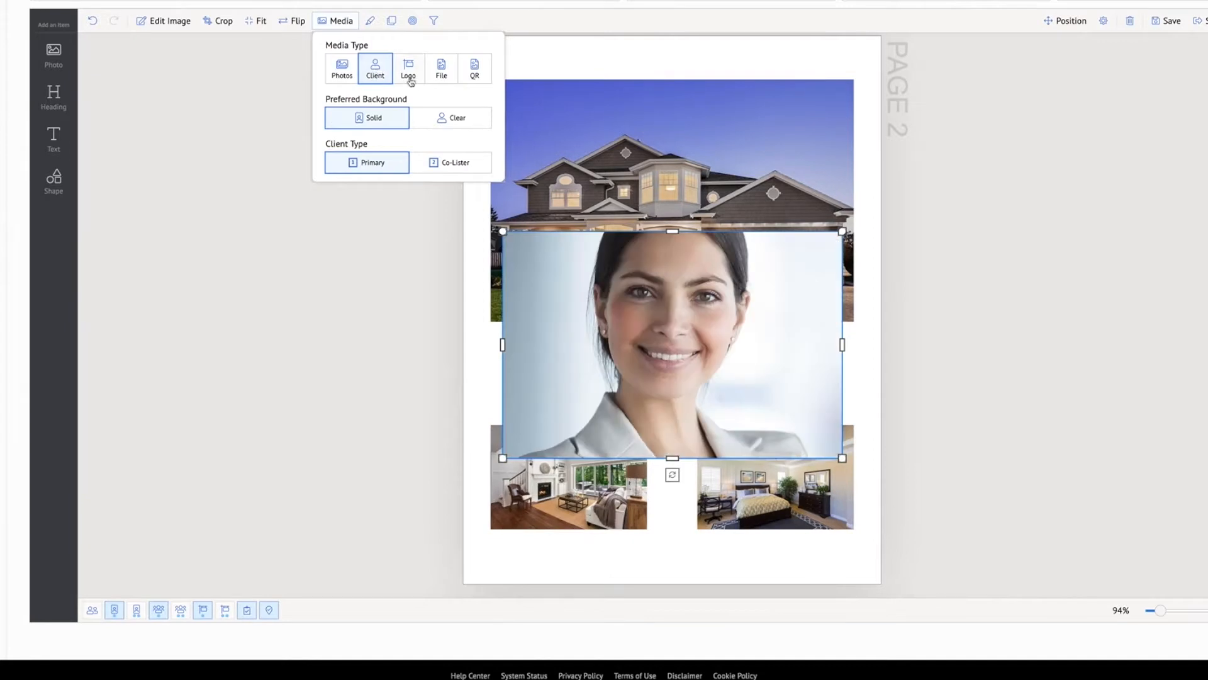
{"action": "left_click", "coordinate": [451, 118]}
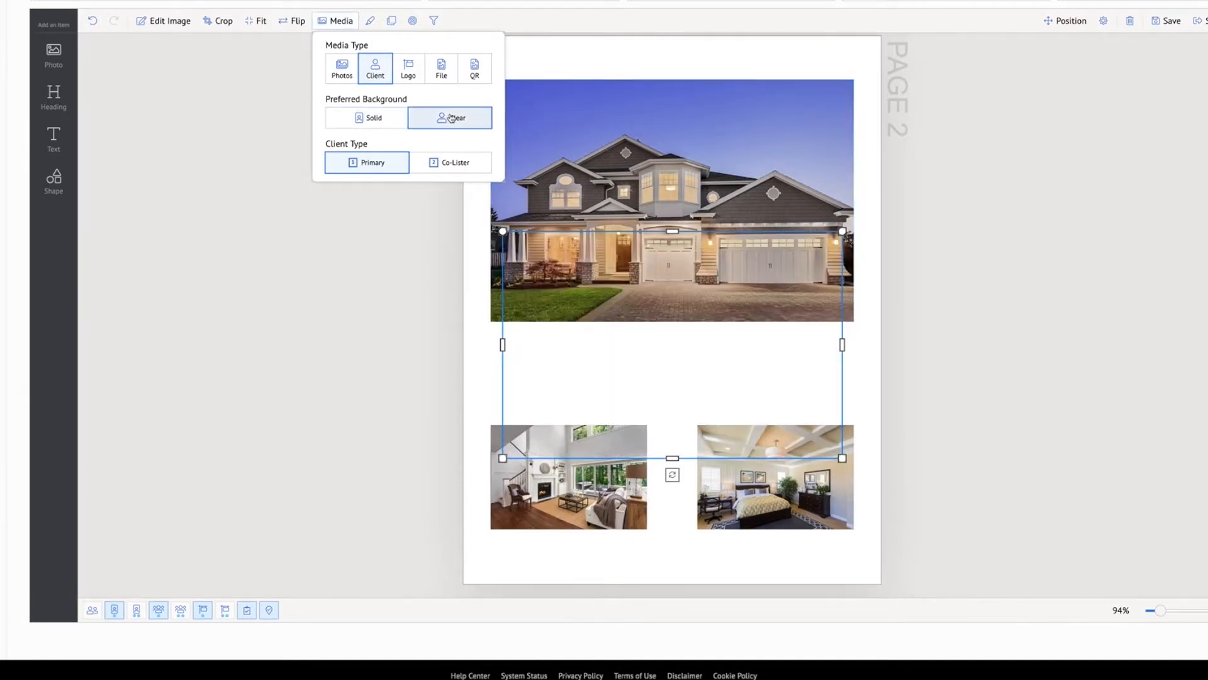
Expand the portrait's crop to its full height, and move it down to line up with the lower photos' bottom edge
{"action": "double_click", "coordinate": [676, 286]}
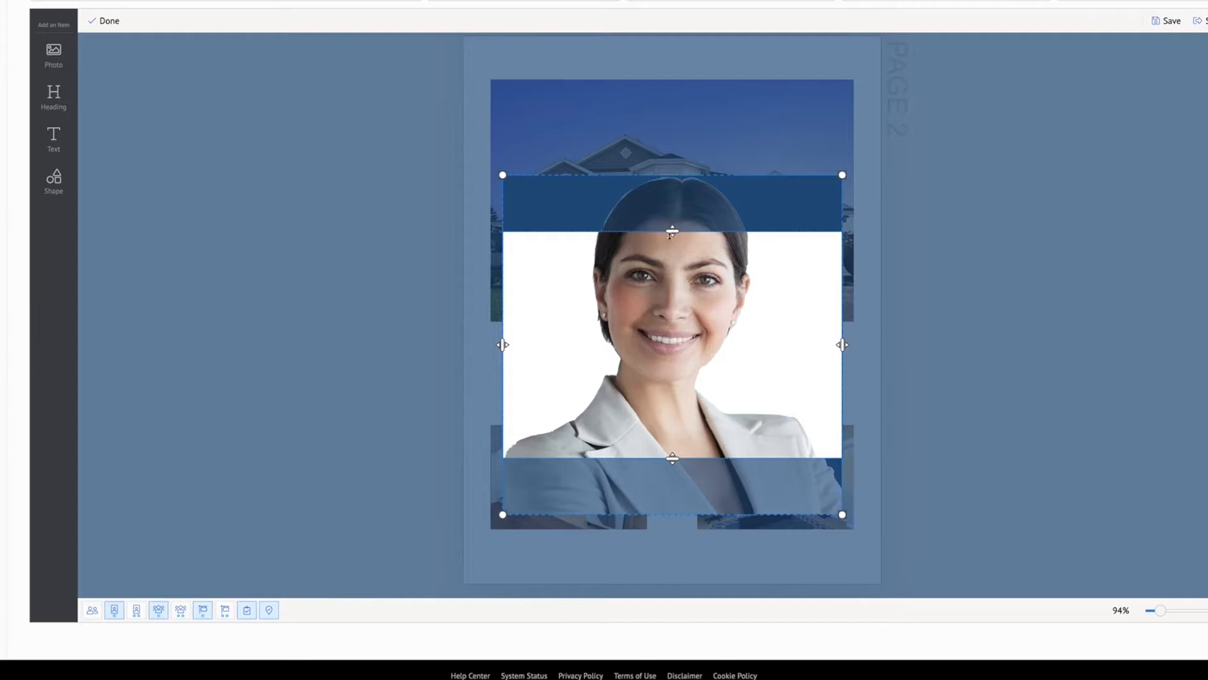
{"action": "left_click_drag", "start_coordinate": [673, 232], "coordinate": [672, 175]}
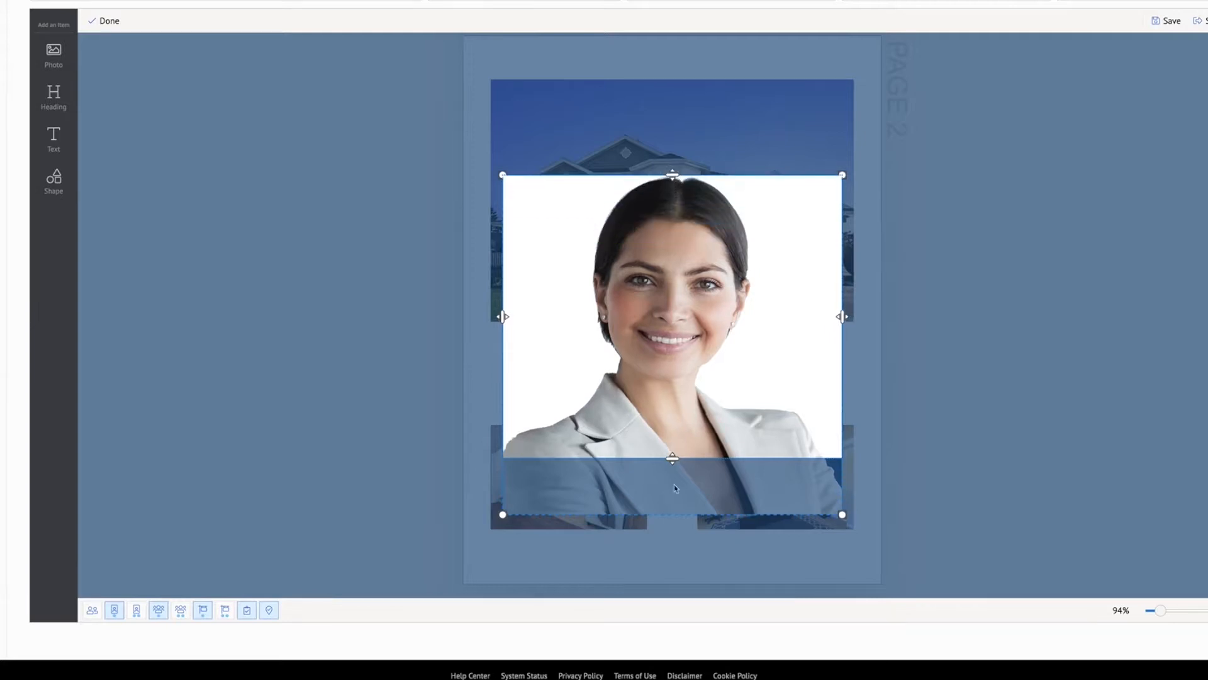
{"action": "left_click_drag", "start_coordinate": [672, 458], "coordinate": [673, 532]}
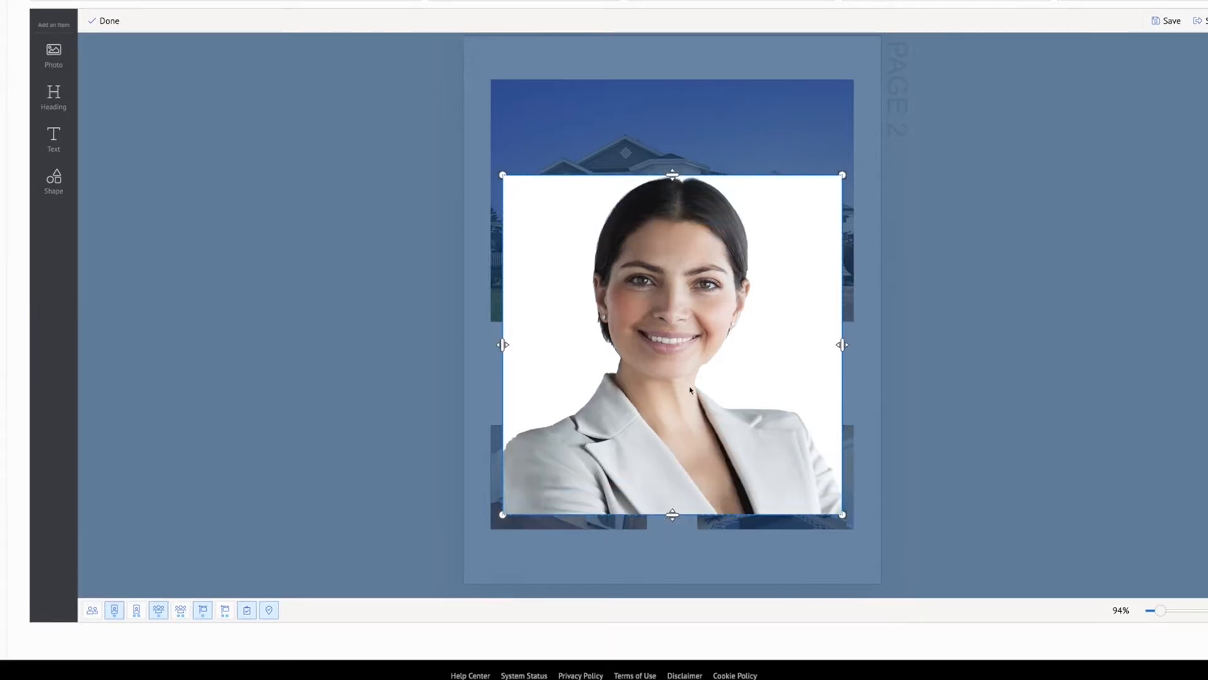
{"action": "left_click", "coordinate": [1060, 351]}
{"action": "left_click", "coordinate": [696, 296]}
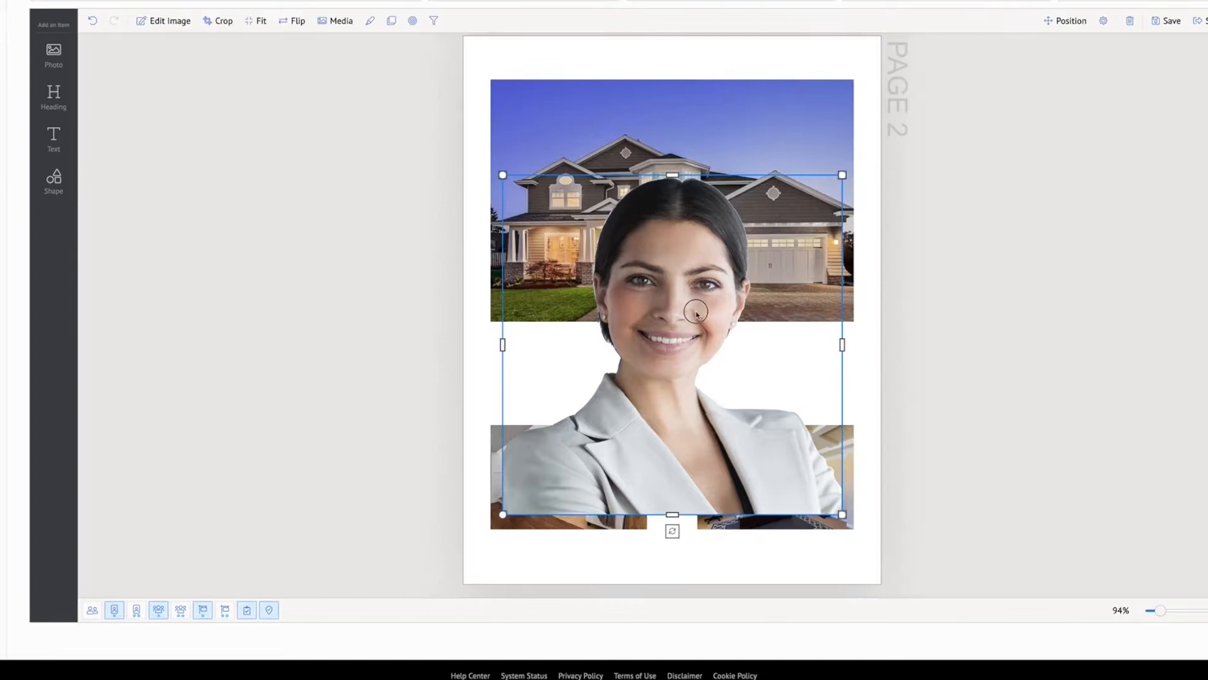
{"action": "left_click_drag", "start_coordinate": [695, 296], "coordinate": [696, 311]}
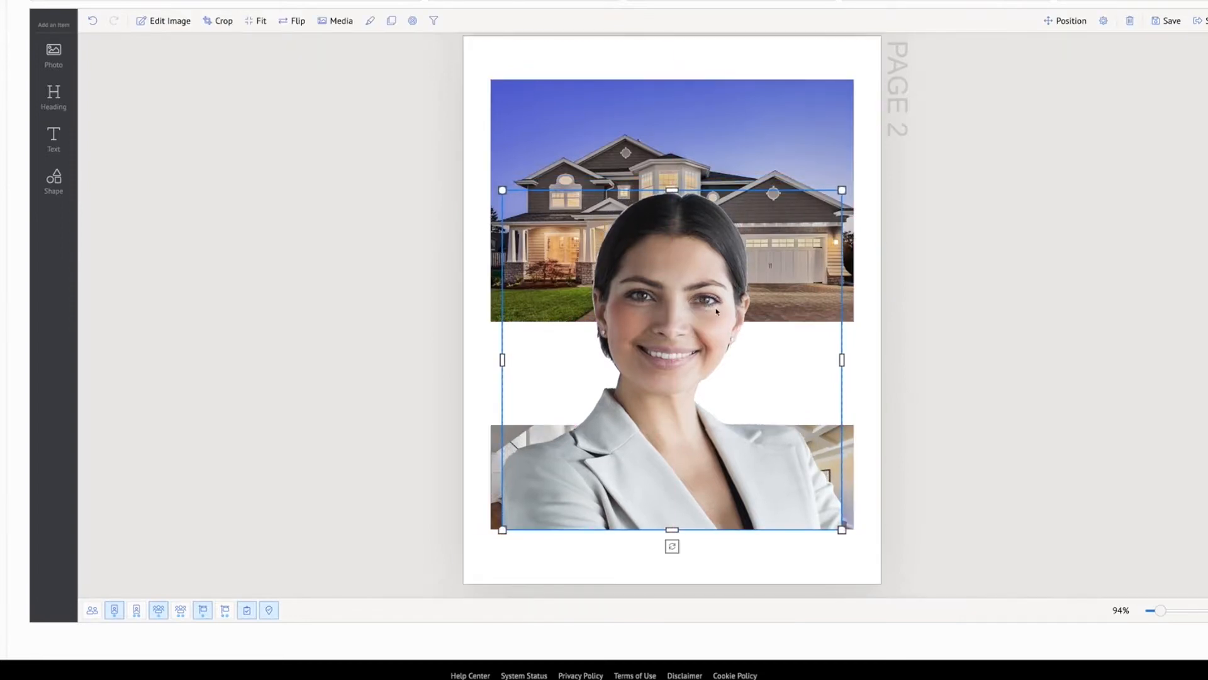
{"action": "left_click", "coordinate": [1012, 340]}
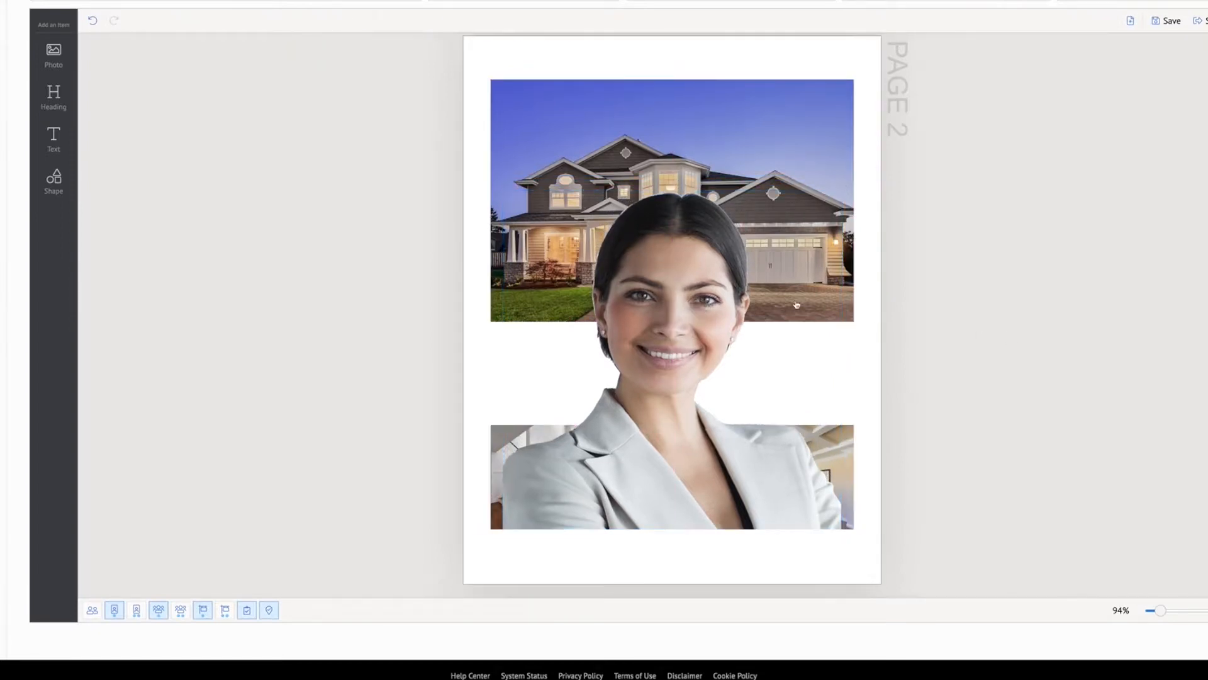
Delete the client portrait and the two small photos from page 2, keeping only the large house photo
{"action": "scroll", "coordinate": [777, 296], "scroll_direction": "up", "scroll_amount": 8}
{"action": "scroll", "coordinate": [777, 294], "scroll_direction": "up", "scroll_amount": 2}
{"action": "scroll", "coordinate": [777, 293], "scroll_direction": "down", "scroll_amount": 9}
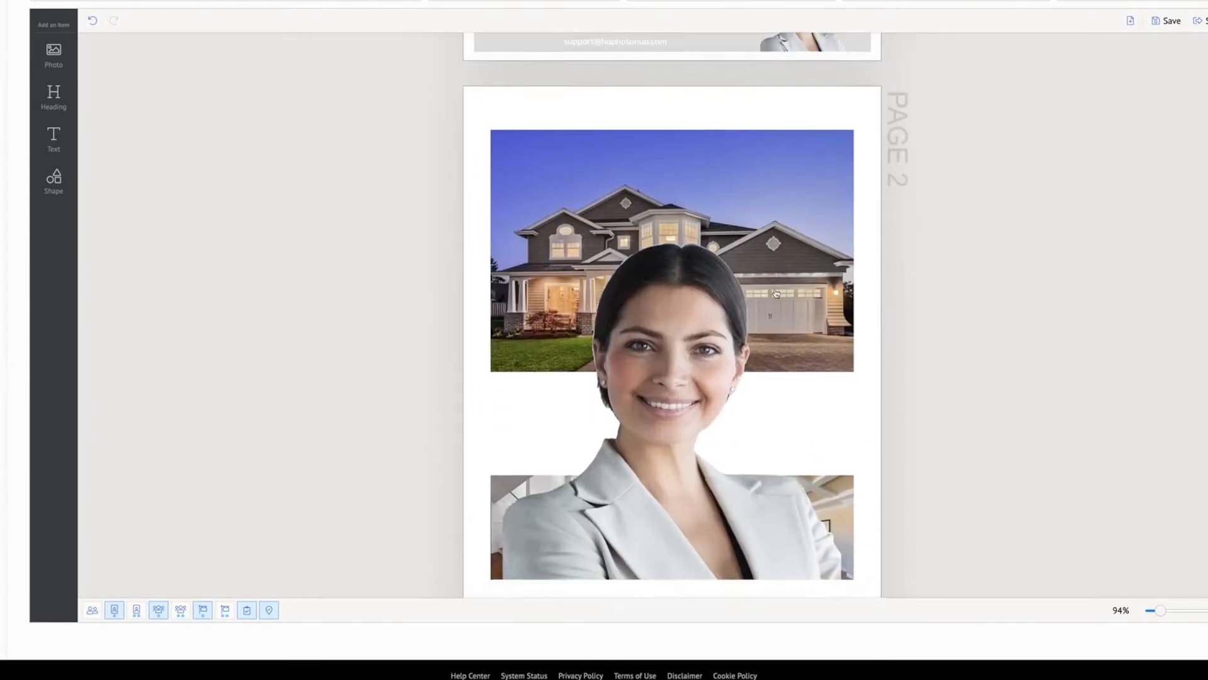
{"action": "left_click", "coordinate": [777, 293]}
{"action": "scroll", "coordinate": [777, 293], "scroll_direction": "down", "scroll_amount": 1}
{"action": "key", "text": "Delete"}
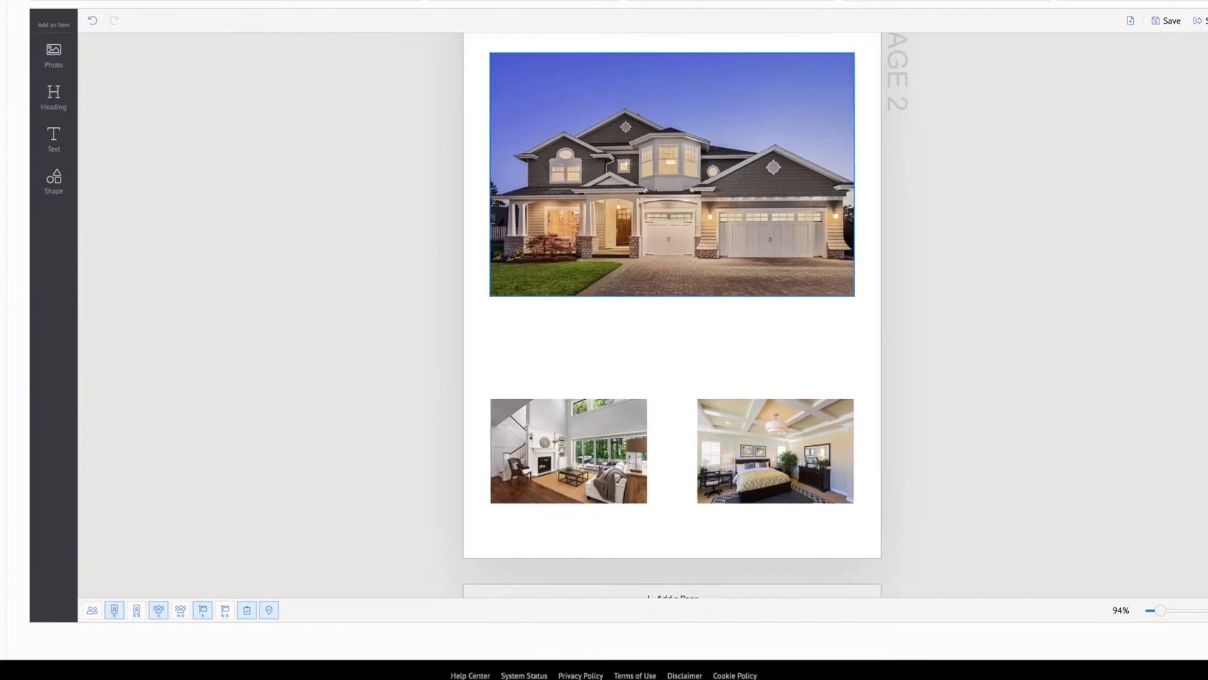
{"action": "left_click", "coordinate": [605, 434]}
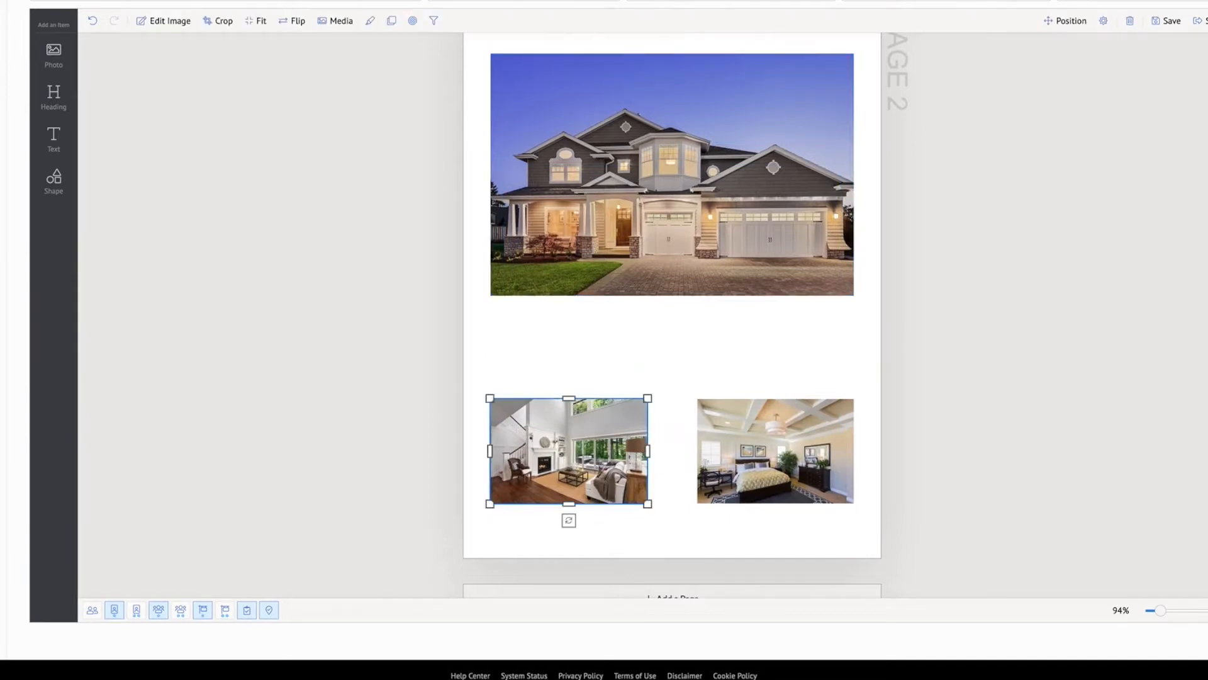
{"action": "key", "text": "Delete"}
{"action": "left_click", "coordinate": [733, 441]}
{"action": "key", "text": "Delete"}
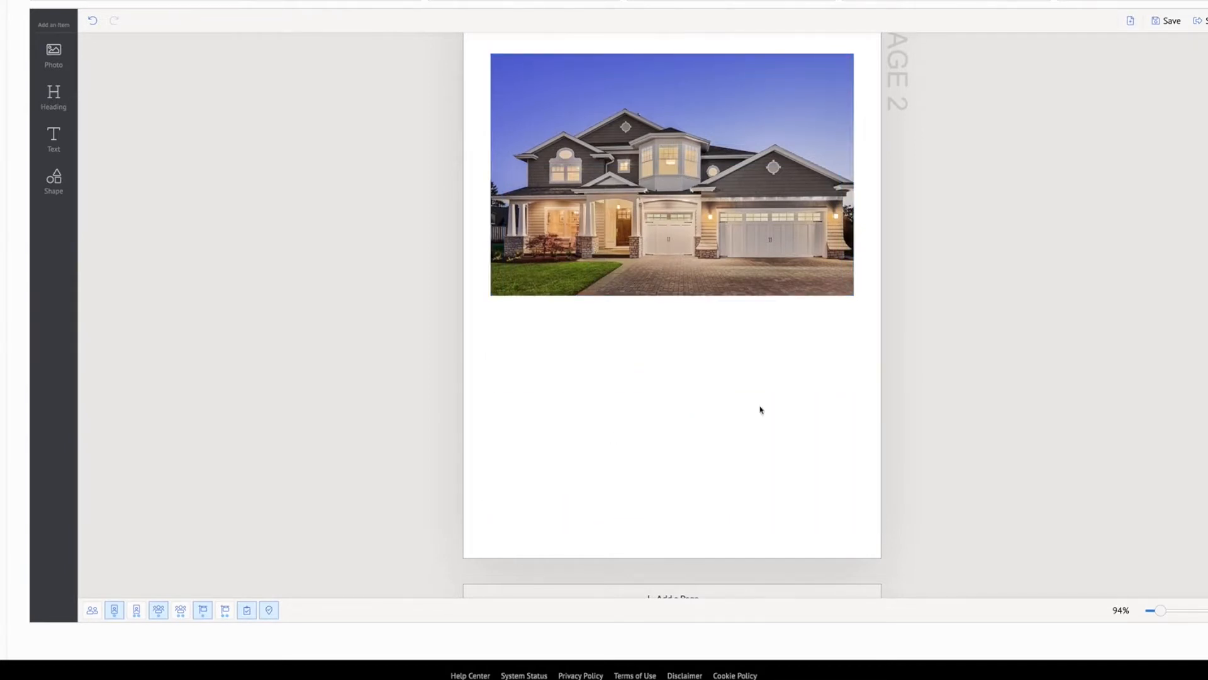
Stretch the house photo to all four edges of page 2 as a full-page background
{"action": "left_click", "coordinate": [739, 206]}
{"action": "left_click_drag", "start_coordinate": [675, 298], "coordinate": [685, 551]}
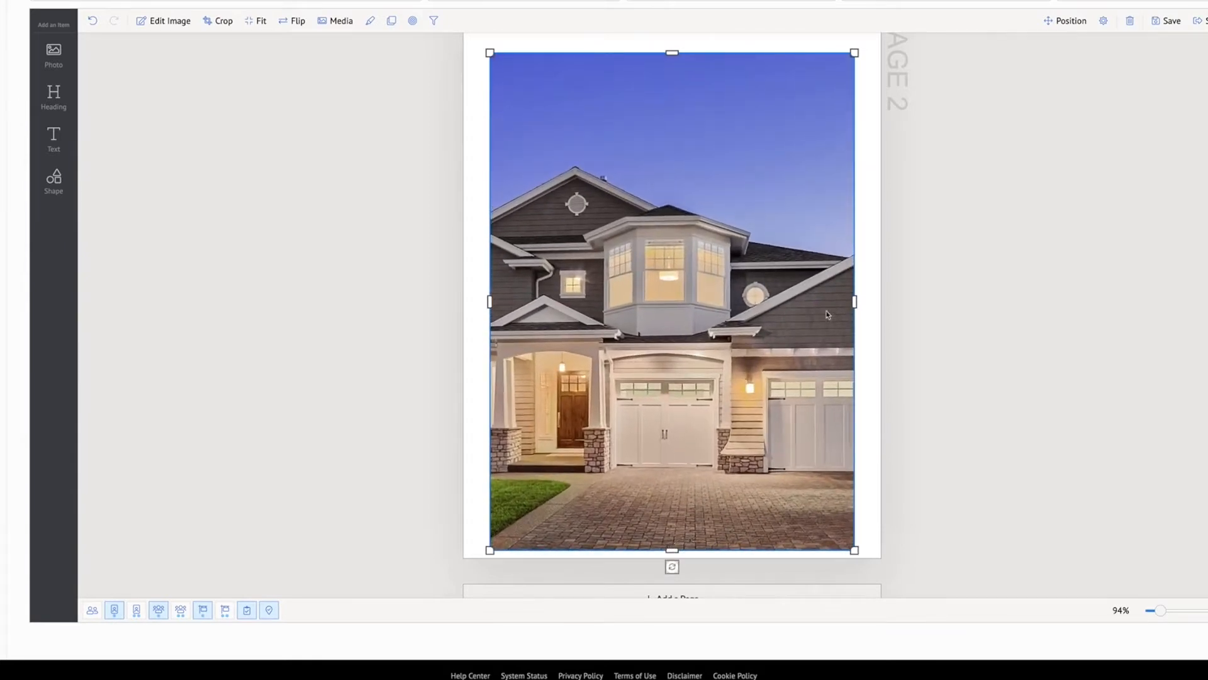
{"action": "left_click_drag", "start_coordinate": [855, 301], "coordinate": [882, 299]}
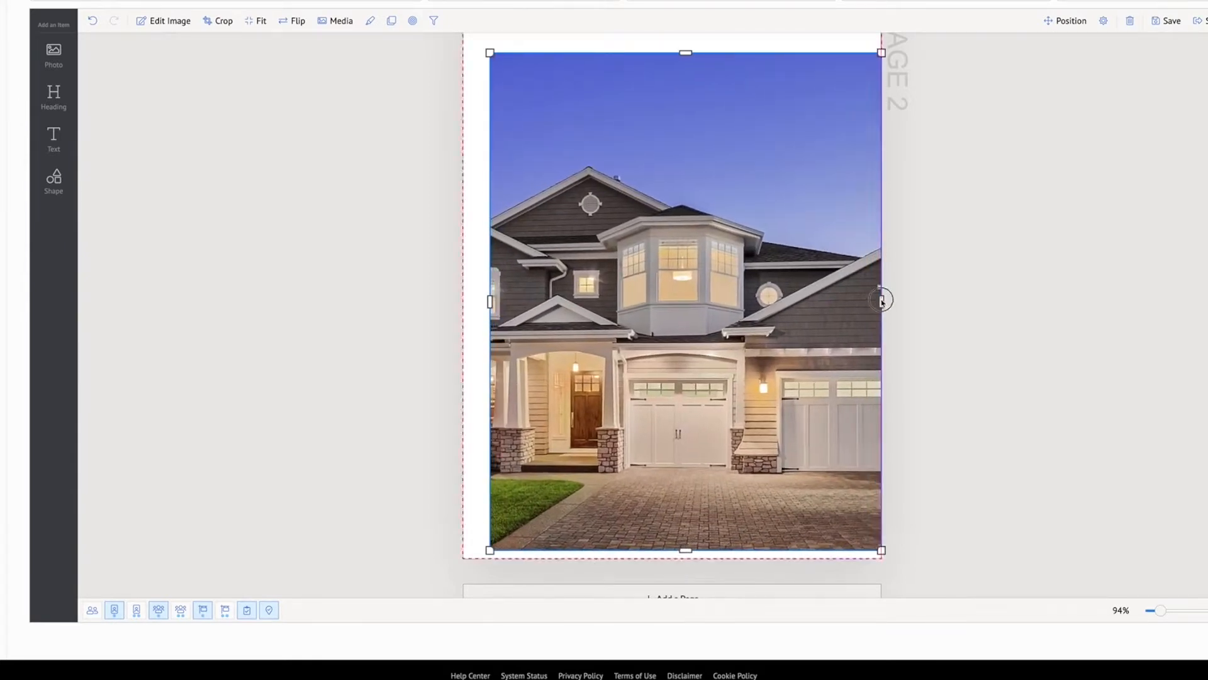
{"action": "left_click", "coordinate": [488, 300]}
{"action": "left_click", "coordinate": [493, 301]}
{"action": "left_click_drag", "start_coordinate": [490, 301], "coordinate": [464, 301]}
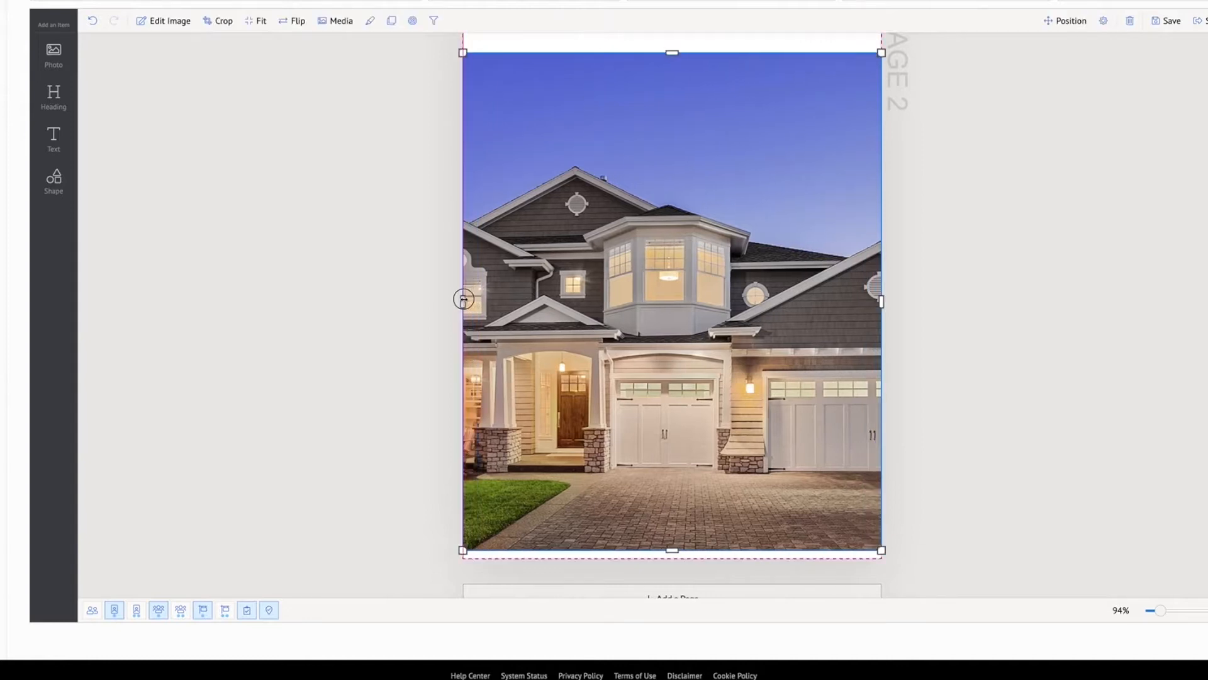
{"action": "scroll", "coordinate": [584, 272], "scroll_direction": "up", "scroll_amount": 2}
{"action": "left_click_drag", "start_coordinate": [672, 166], "coordinate": [677, 119]}
{"action": "scroll", "coordinate": [661, 412], "scroll_direction": "down", "scroll_amount": 3}
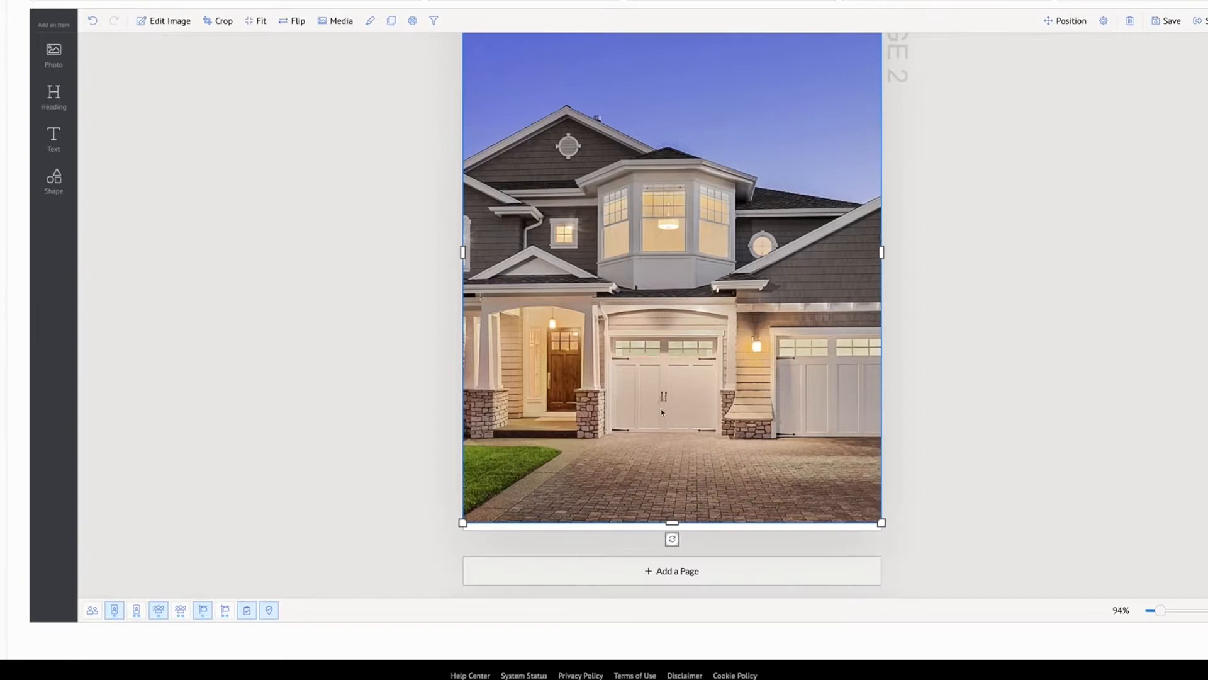
{"action": "left_click_drag", "start_coordinate": [672, 522], "coordinate": [672, 531]}
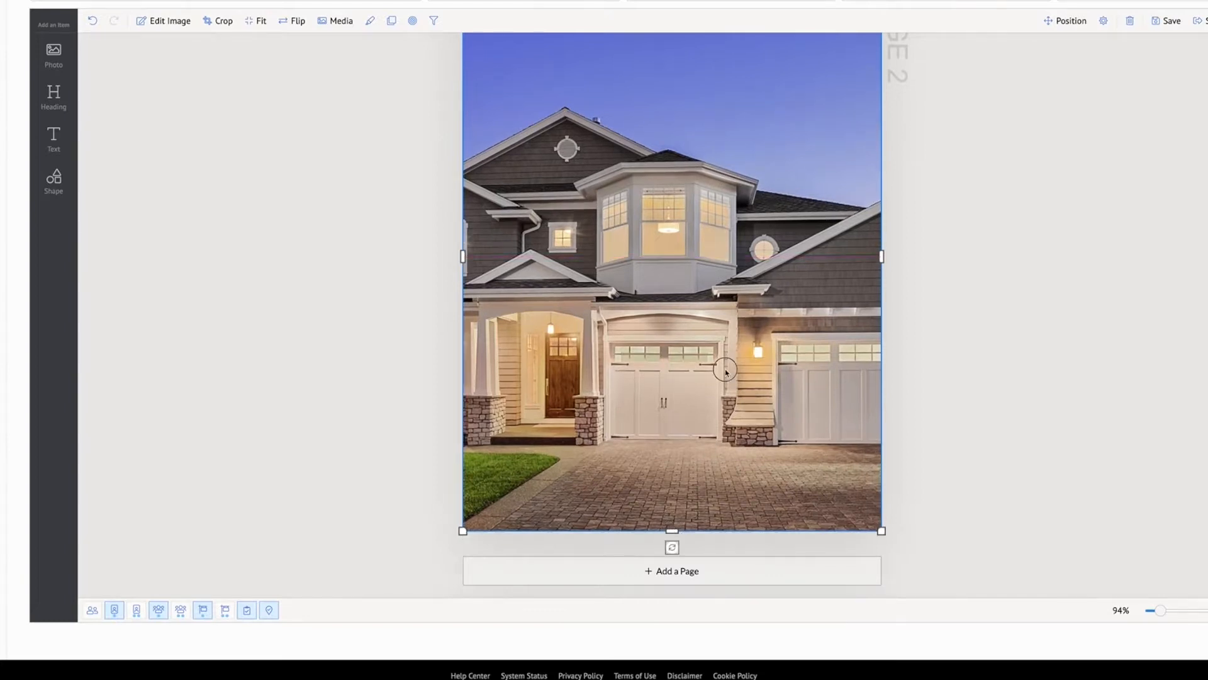
Examine how the full-page house photo is cropped to its frame, leaving the crop as it is
{"action": "double_click", "coordinate": [725, 372]}
{"action": "scroll", "coordinate": [721, 300], "scroll_direction": "up", "scroll_amount": 1}
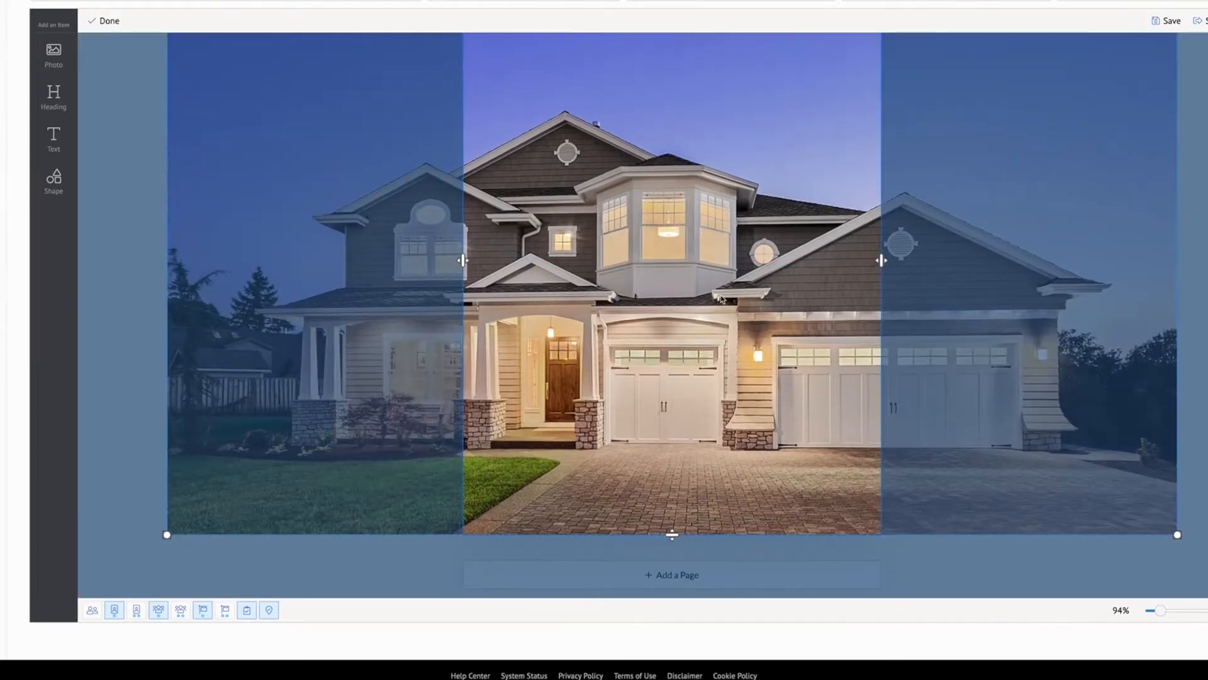
{"action": "left_click", "coordinate": [1021, 294]}
{"action": "scroll", "coordinate": [725, 243], "scroll_direction": "up", "scroll_amount": 1}
{"action": "double_click", "coordinate": [684, 158]}
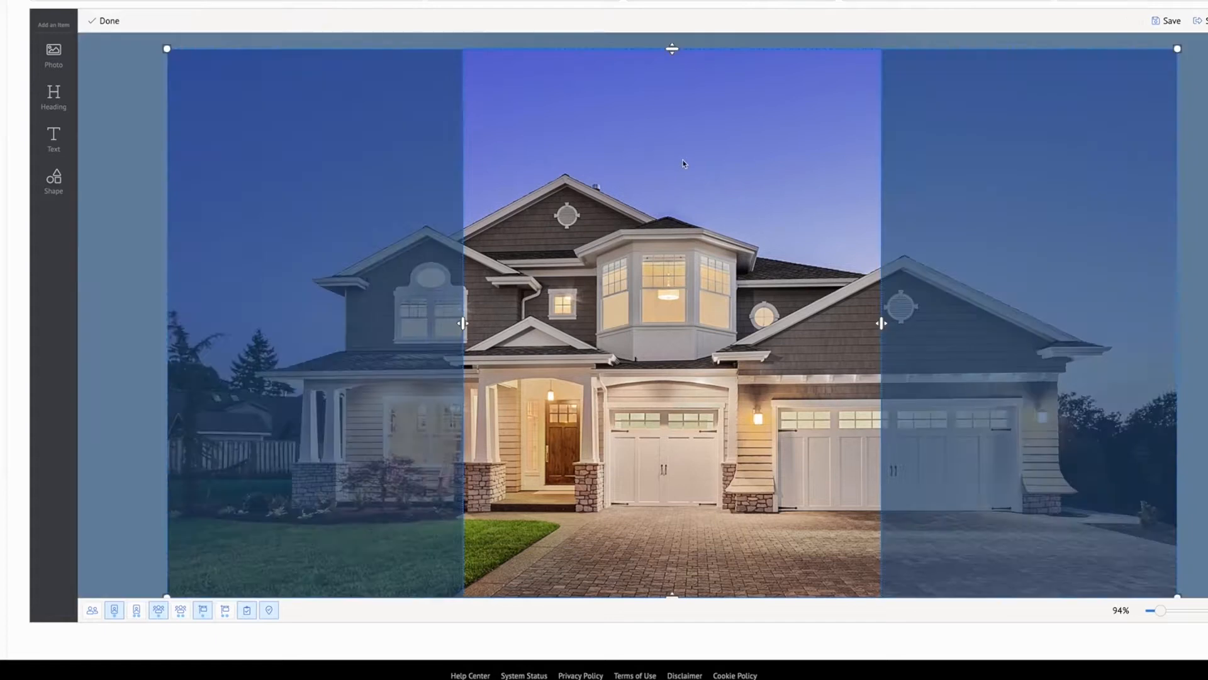
{"action": "left_click", "coordinate": [381, 137]}
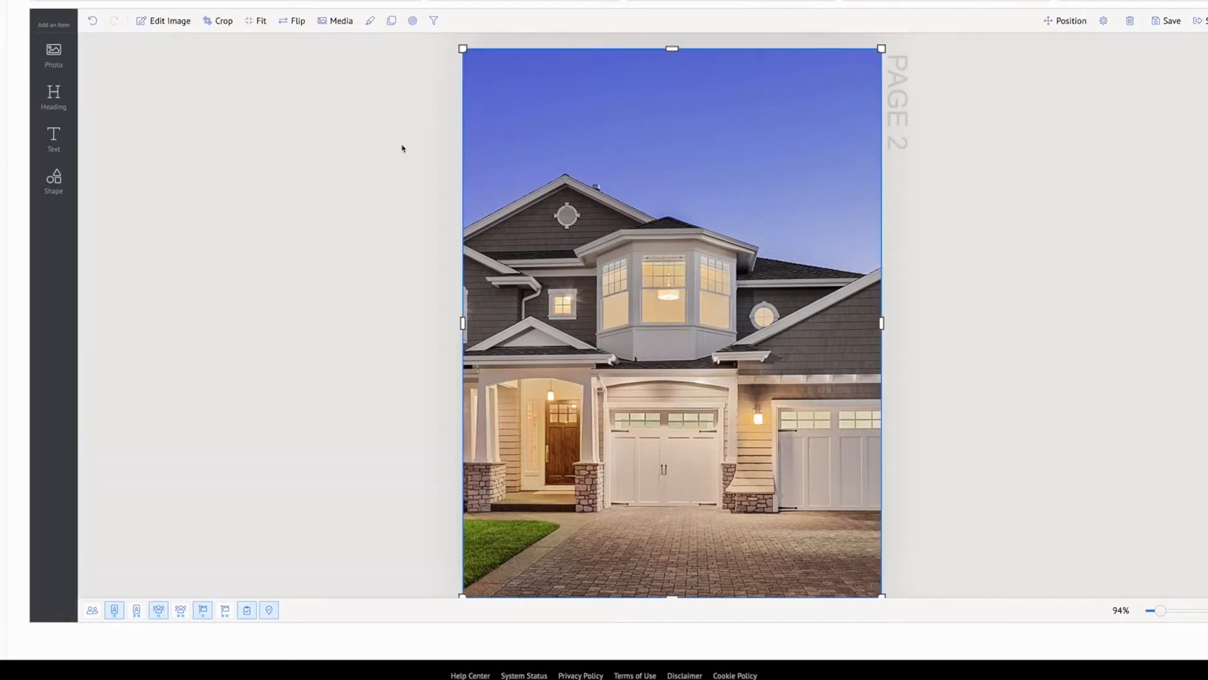
Apply a radial gradient overlay to the house photo with a black first color node at 29 transparency
{"action": "left_click", "coordinate": [414, 26]}
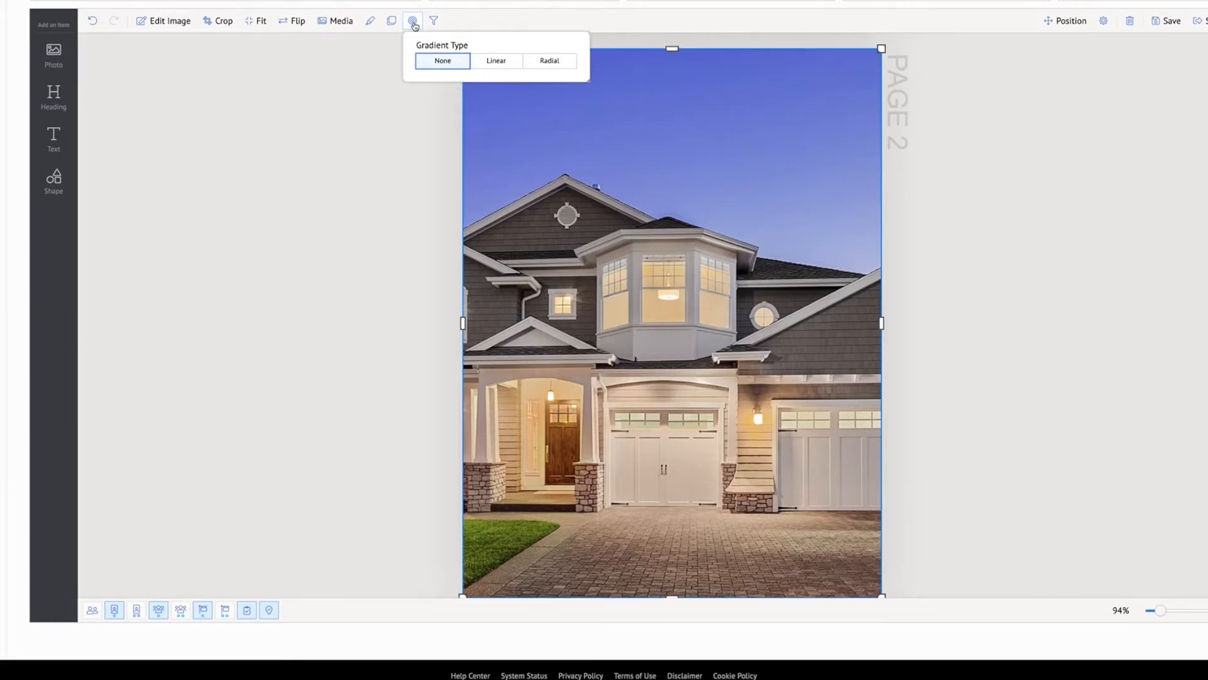
{"action": "left_click", "coordinate": [539, 61]}
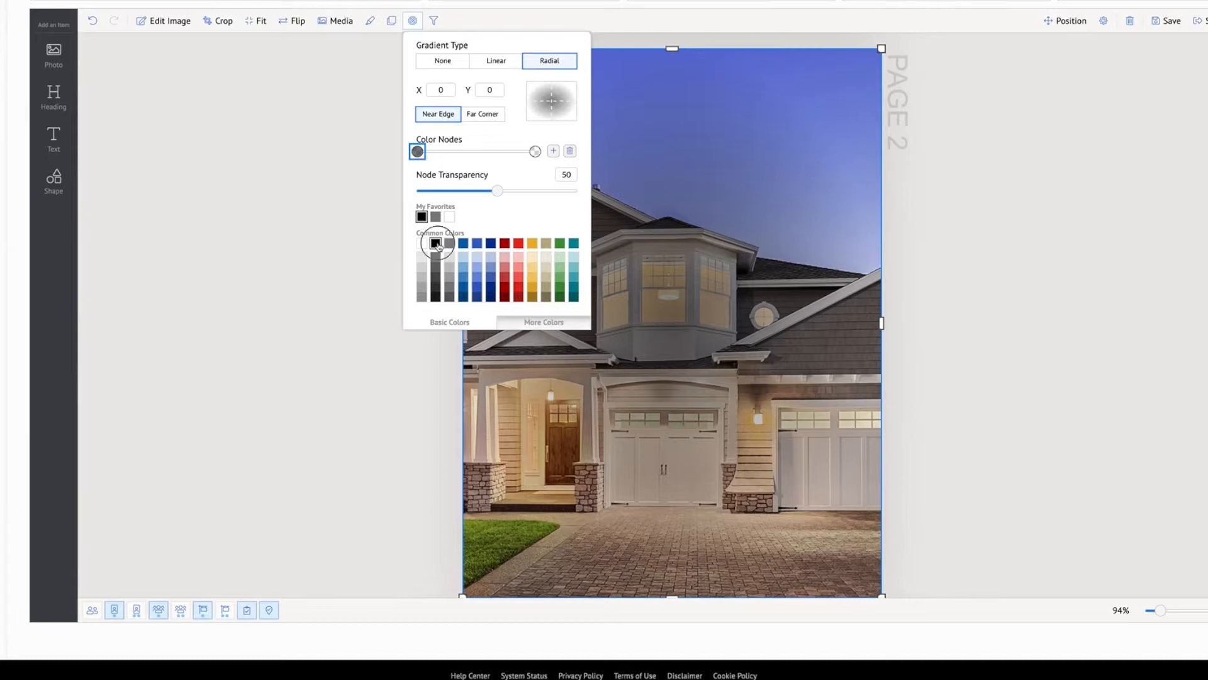
{"action": "left_click_drag", "start_coordinate": [498, 192], "coordinate": [463, 189]}
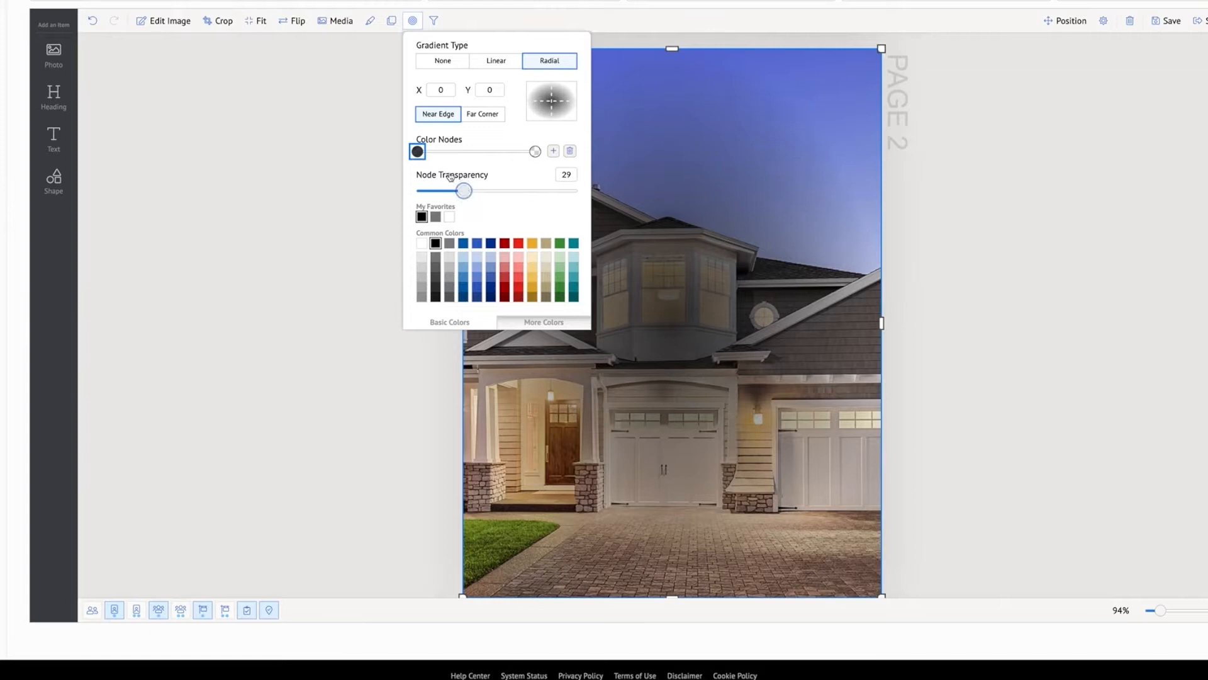
Recolor the gradient's outer node tan with reduced transparency and set the black node's transparency to 17
{"action": "left_click", "coordinate": [535, 152]}
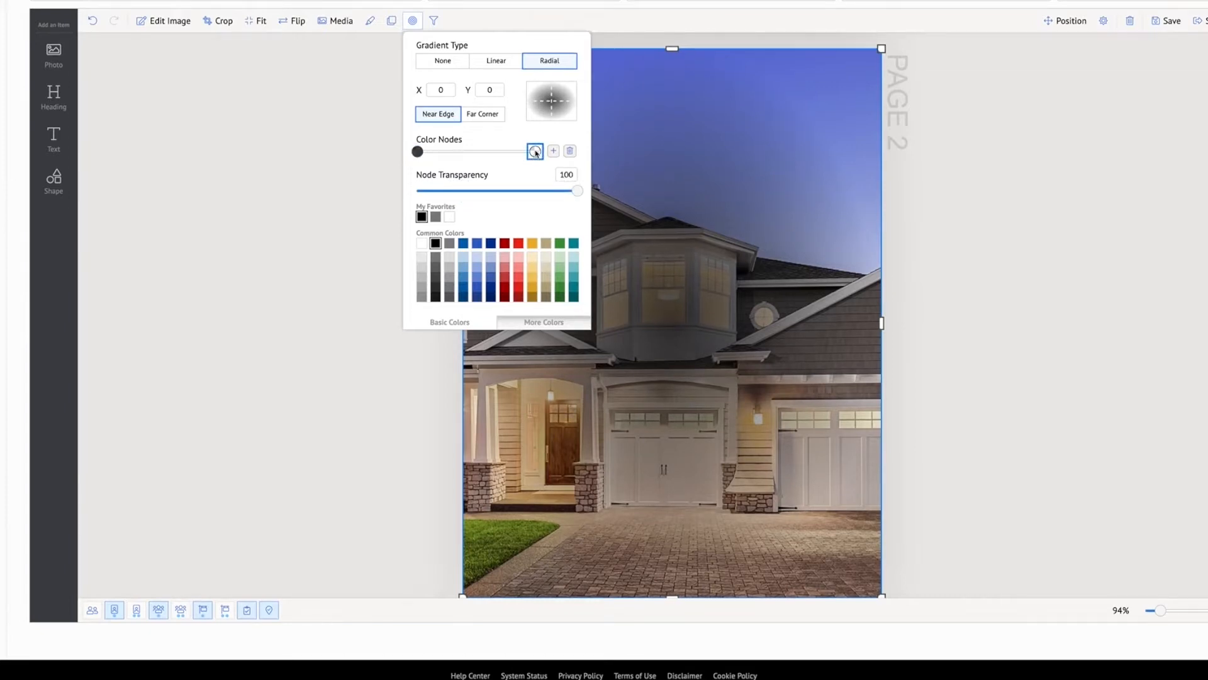
{"action": "left_click", "coordinate": [546, 245]}
{"action": "left_click_drag", "start_coordinate": [580, 194], "coordinate": [444, 191]}
{"action": "left_click", "coordinate": [417, 151]}
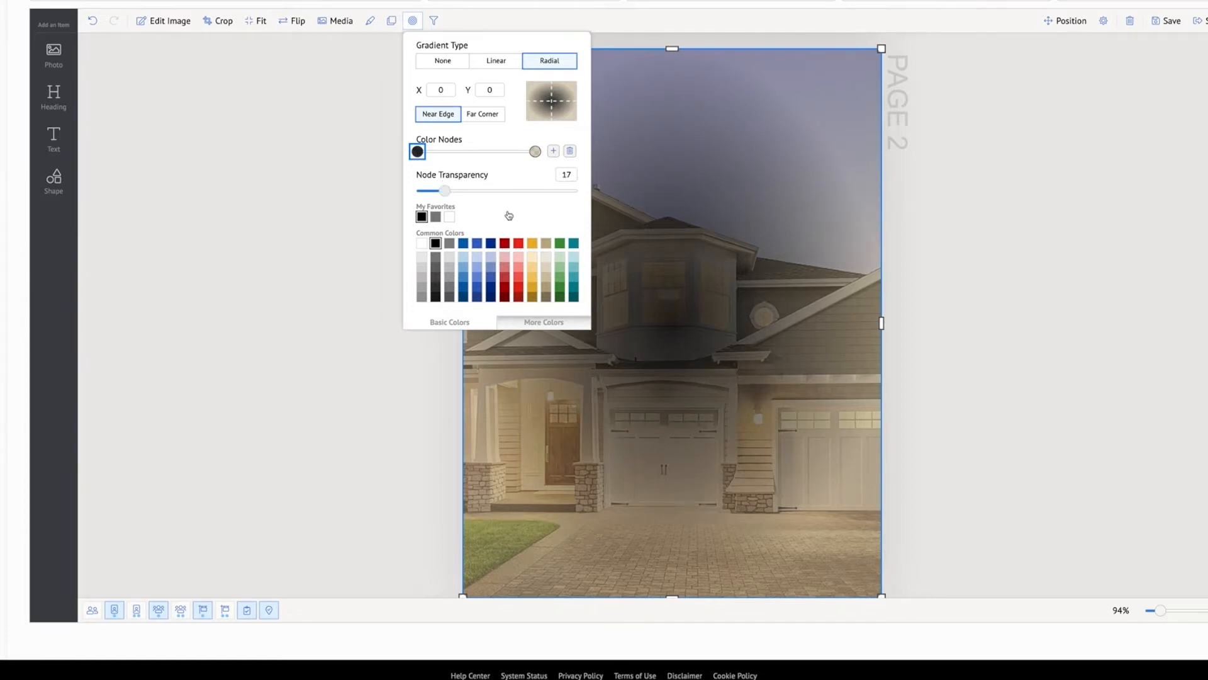
{"action": "left_click", "coordinate": [1022, 263]}
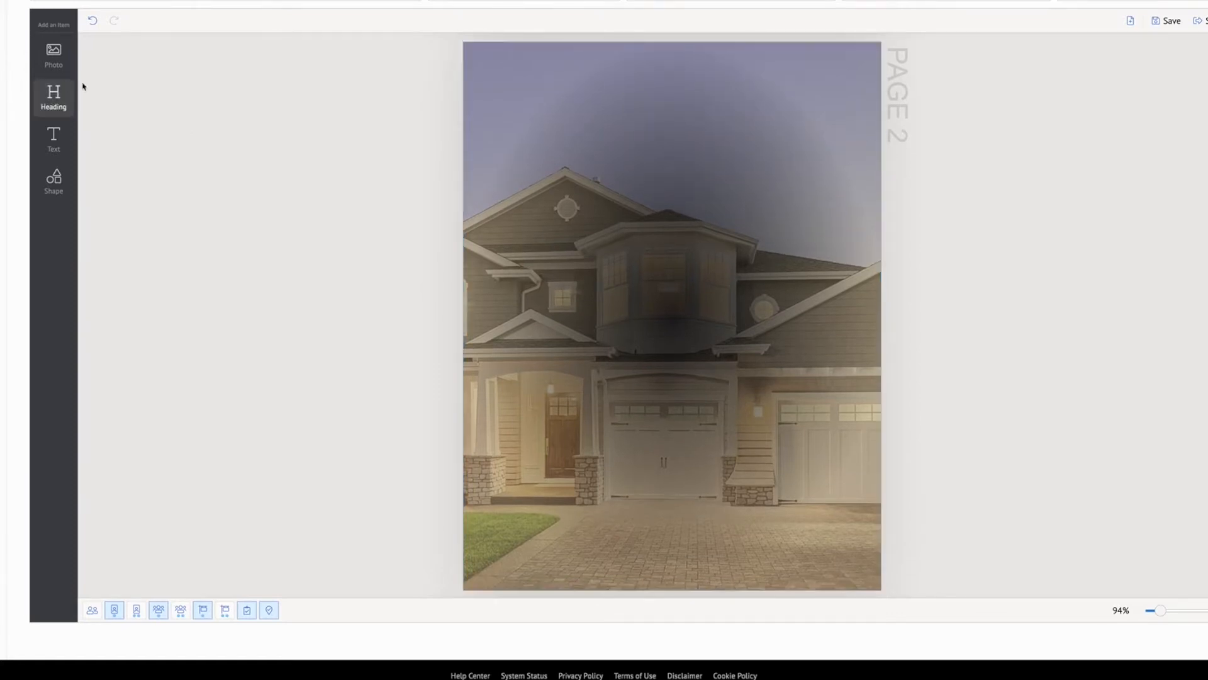
Add a photo to page 2 and enlarge it into a wide frame centered horizontally over the page's upper half
{"action": "left_click", "coordinate": [53, 54]}
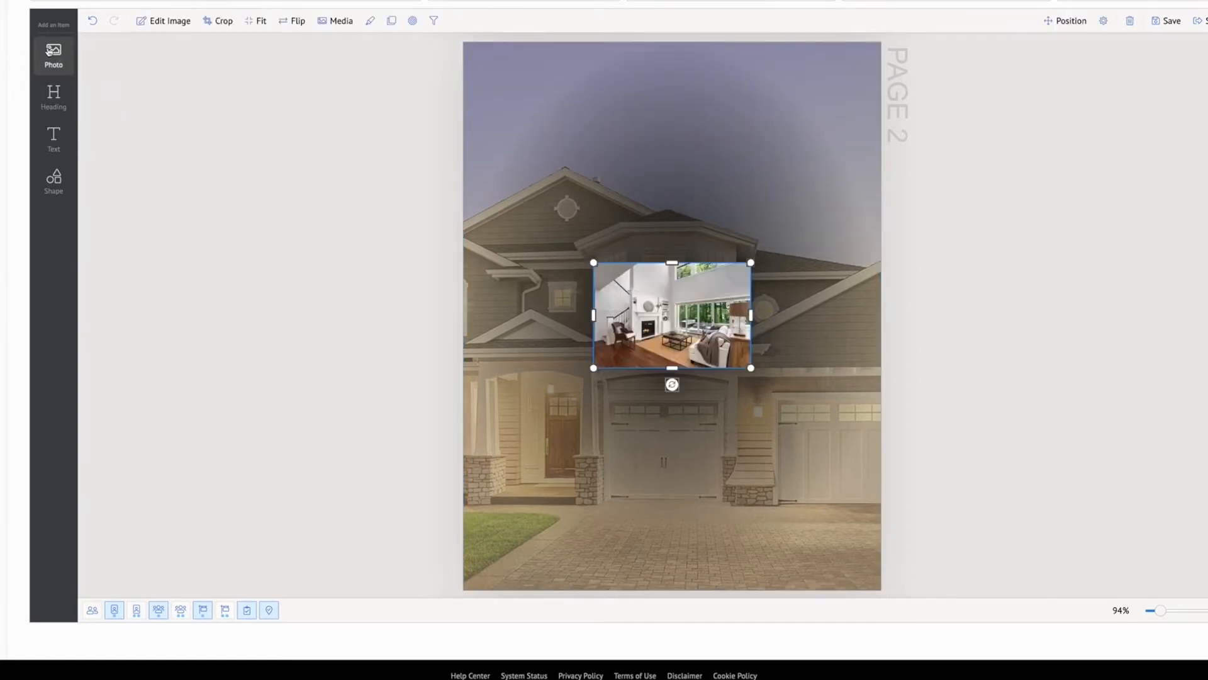
{"action": "left_click_drag", "start_coordinate": [673, 261], "coordinate": [672, 96]}
{"action": "left_click_drag", "start_coordinate": [594, 231], "coordinate": [516, 231]}
{"action": "left_click_drag", "start_coordinate": [752, 231], "coordinate": [858, 232]}
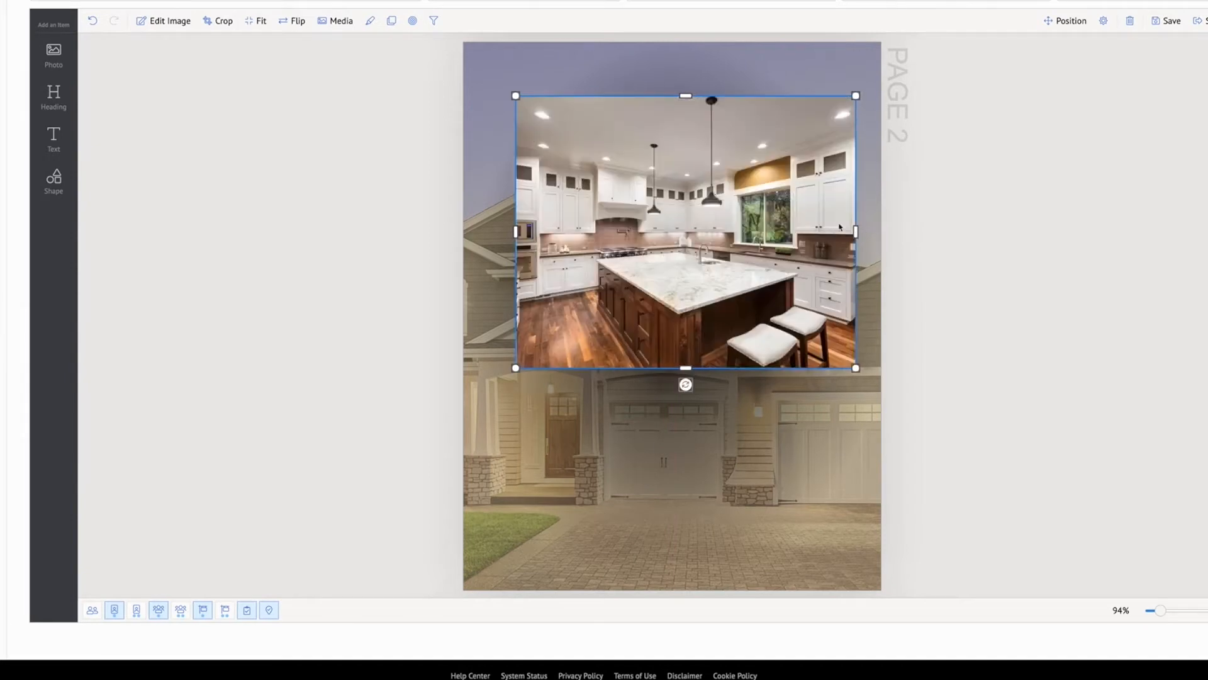
{"action": "left_click_drag", "start_coordinate": [783, 208], "coordinate": [769, 203]}
{"action": "double_click", "coordinate": [740, 210]}
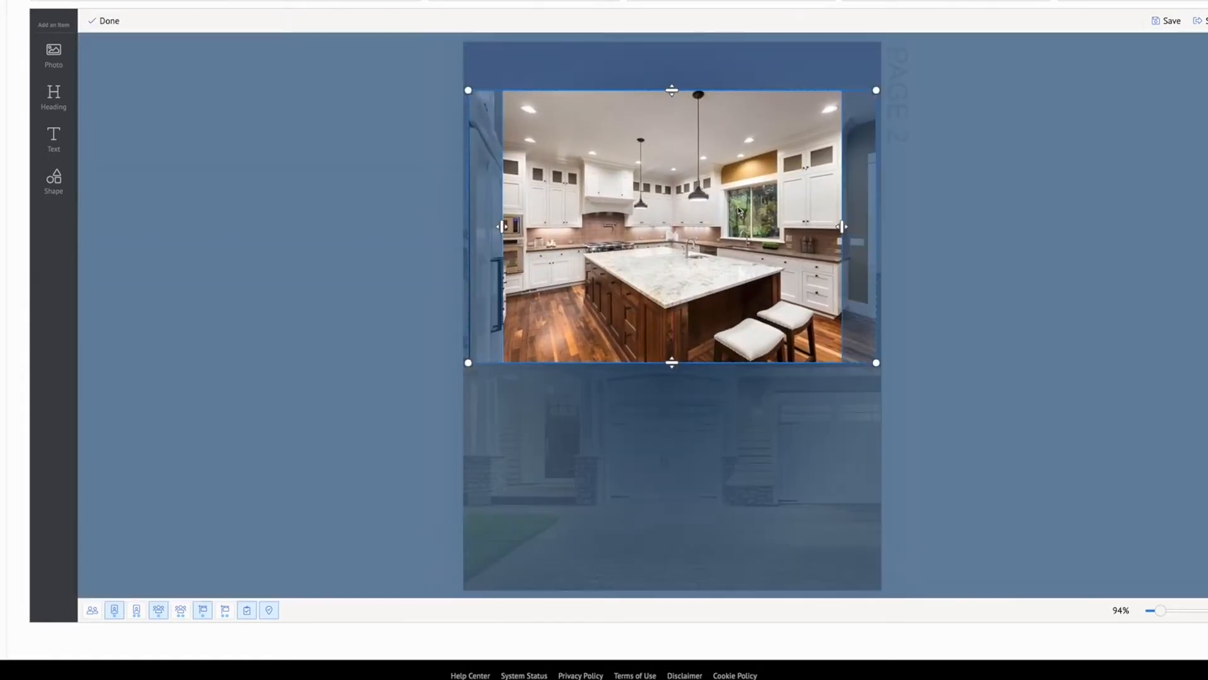
{"action": "left_click", "coordinate": [372, 243]}
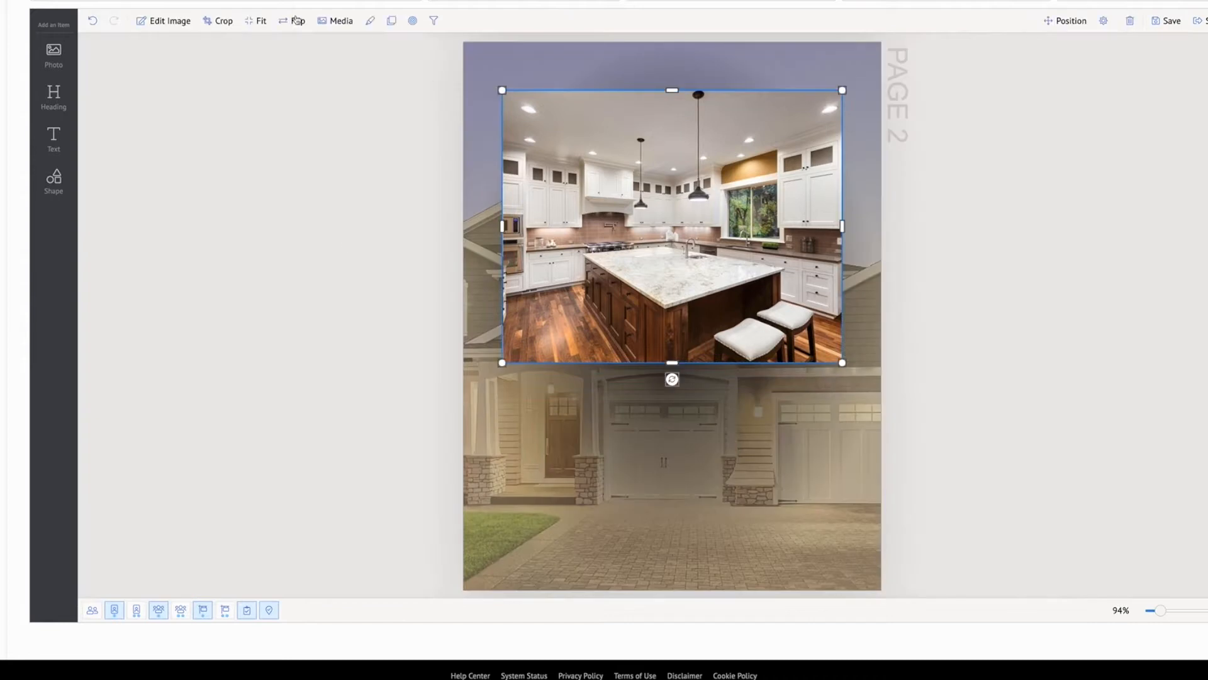
Change the new photo frame's media type to Logo, using the primary client's logo
{"action": "left_click", "coordinate": [338, 22]}
{"action": "left_click", "coordinate": [404, 69]}
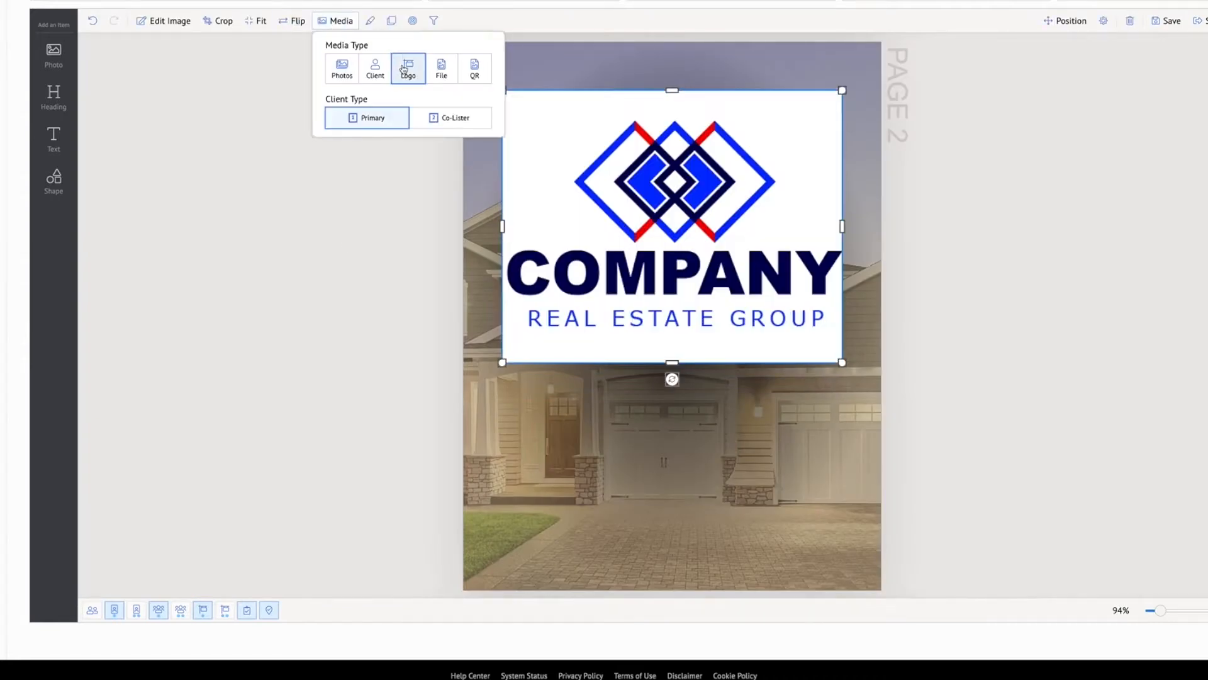
{"action": "left_click", "coordinate": [1102, 293]}
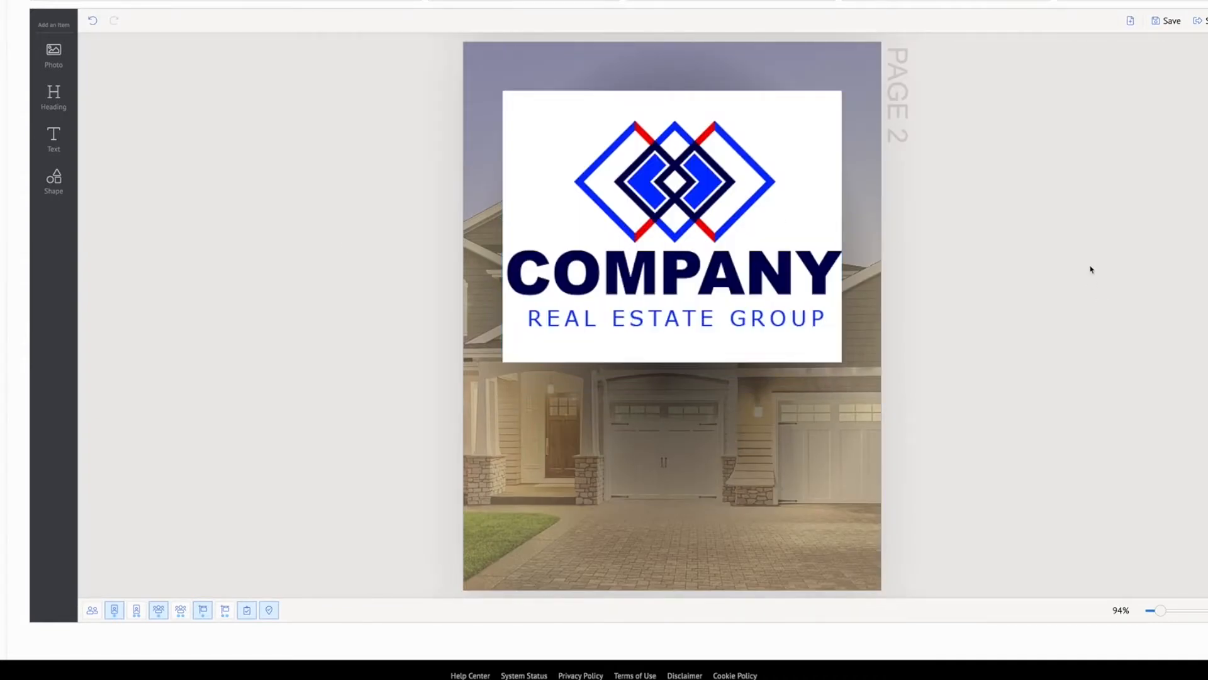
Add a text box below the logo and stretch it to the logo's width
{"action": "left_click", "coordinate": [55, 135]}
{"action": "left_click_drag", "start_coordinate": [641, 296], "coordinate": [502, 456]}
{"action": "left_click_drag", "start_coordinate": [755, 456], "coordinate": [842, 455]}
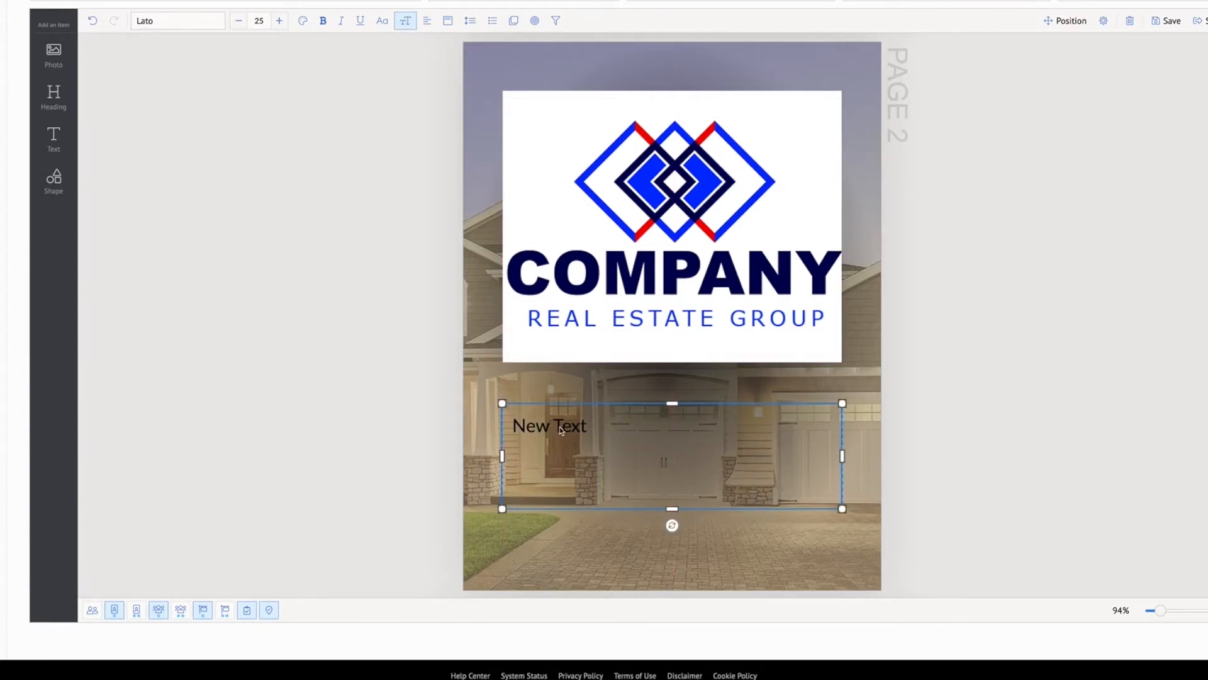
Replace the text box's placeholder text with the Client Phone data field
{"action": "triple_click", "coordinate": [574, 427]}
{"action": "key", "text": "BackSpace"}
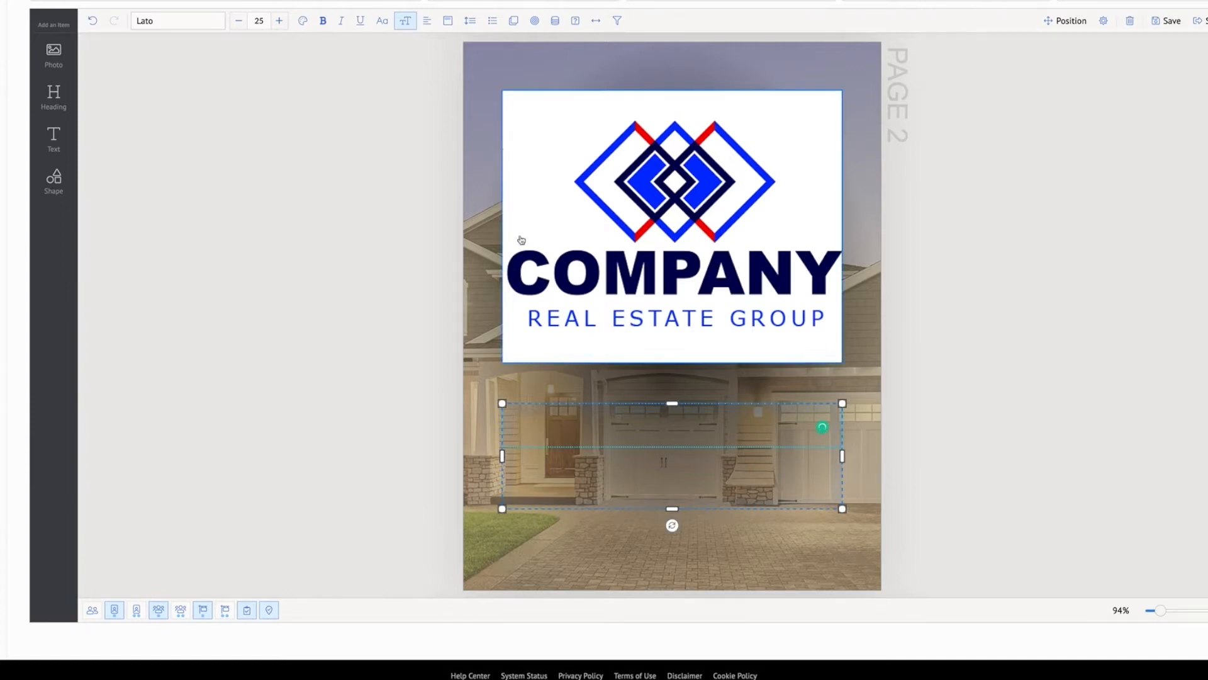
{"action": "left_click", "coordinate": [558, 20]}
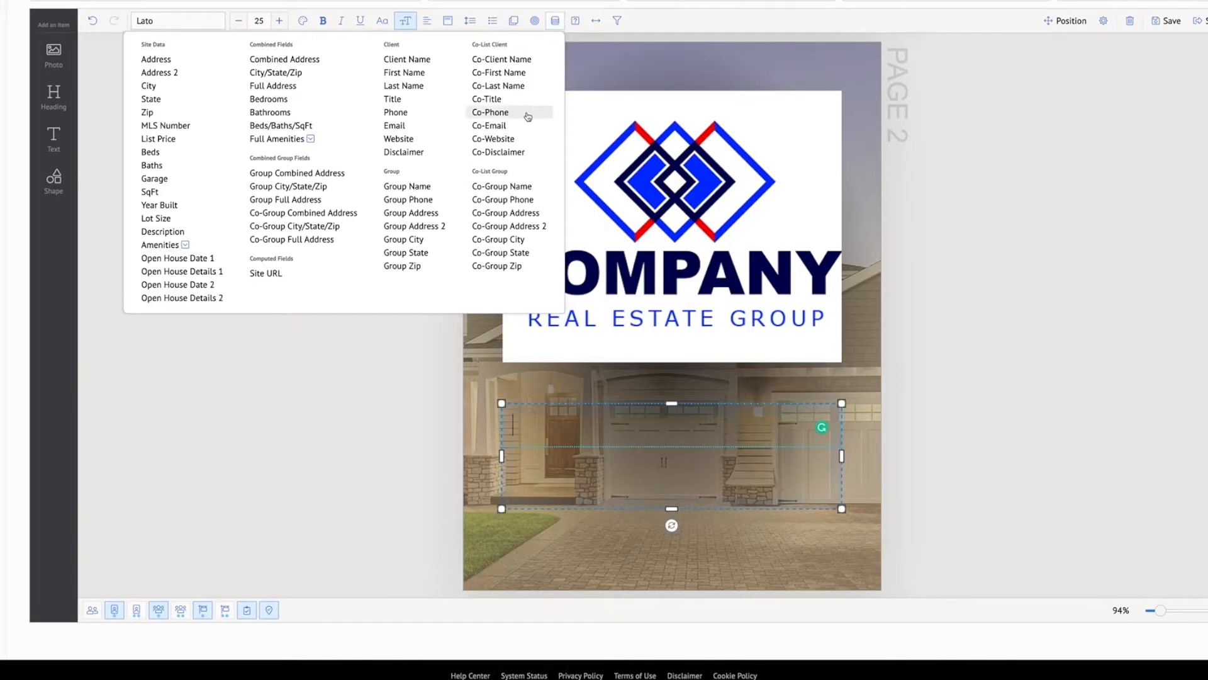
{"action": "left_click", "coordinate": [430, 114]}
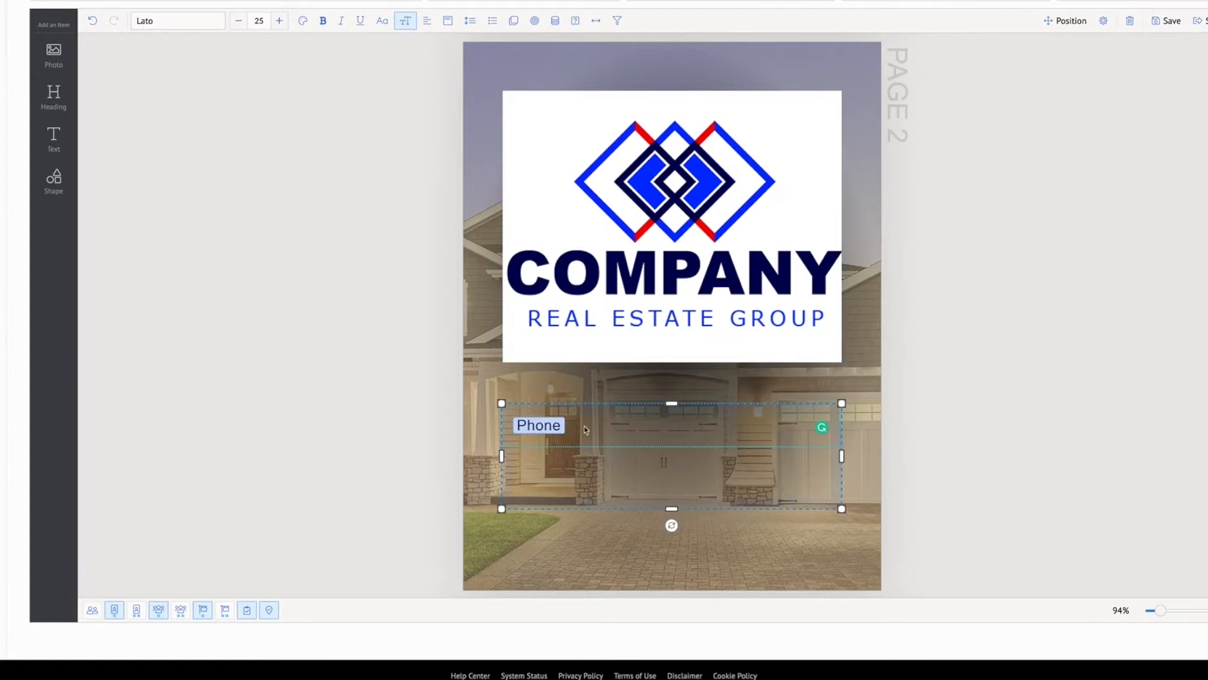
{"action": "left_click", "coordinate": [1095, 453]}
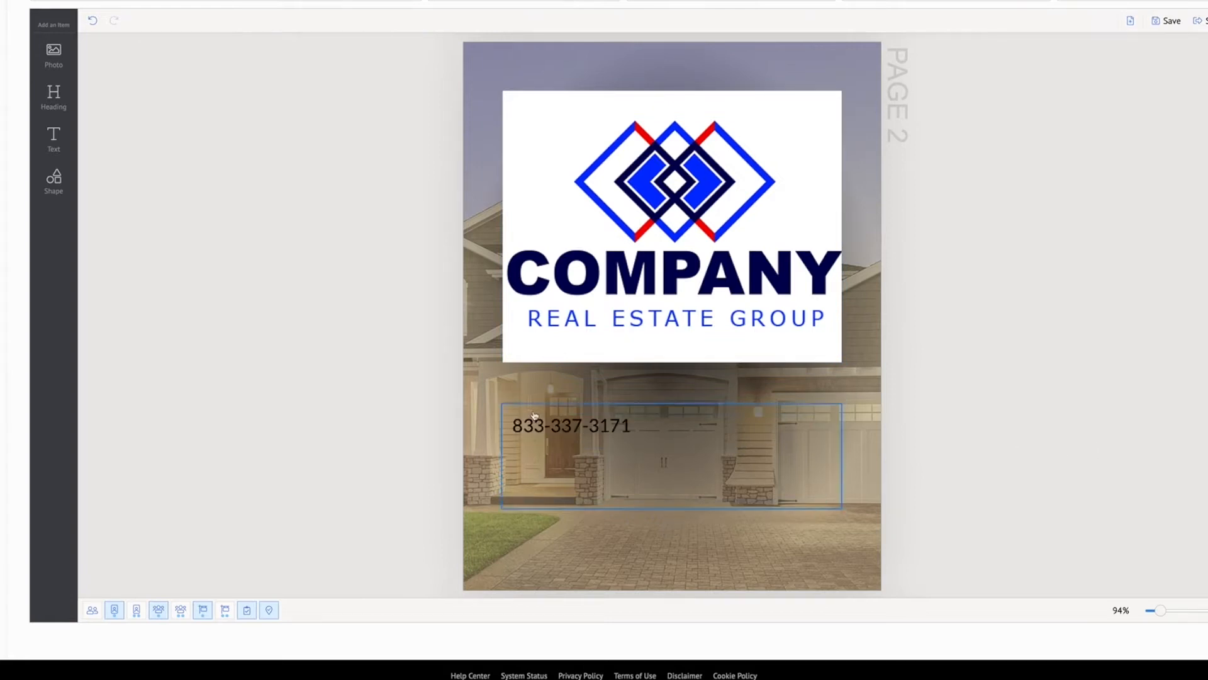
Format the phone field as white text at size 35 and center it in its box
{"action": "left_click", "coordinate": [548, 432]}
{"action": "left_click", "coordinate": [548, 432]}
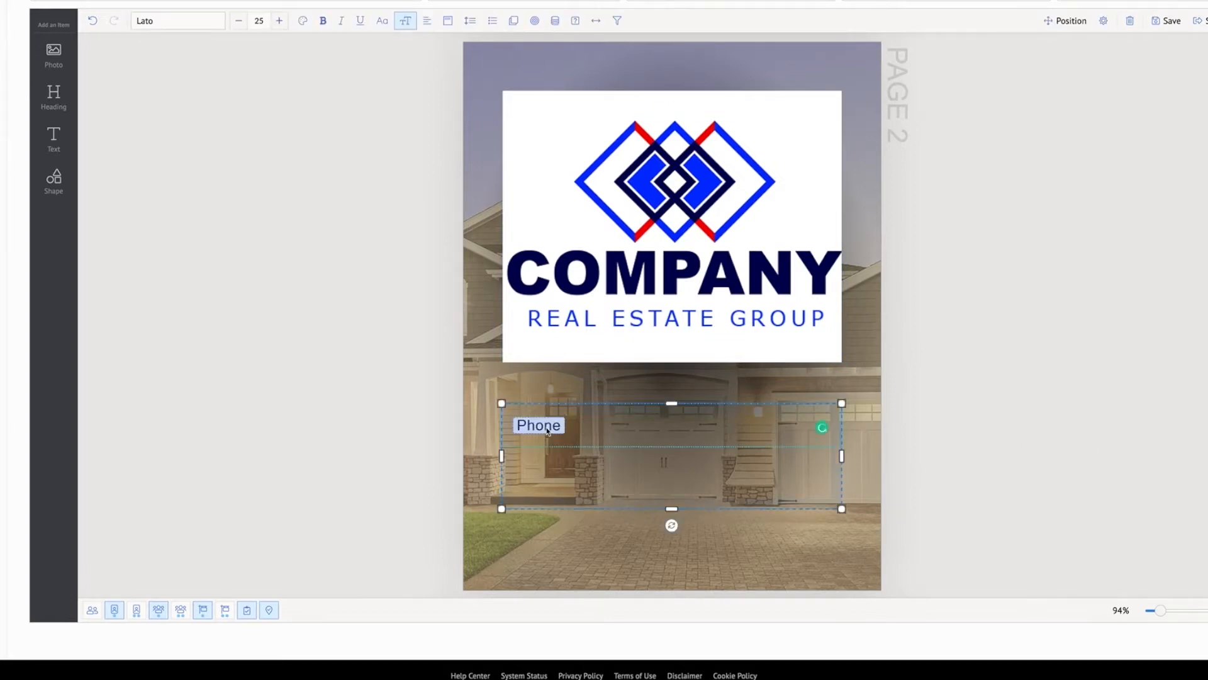
{"action": "left_click", "coordinate": [303, 21]}
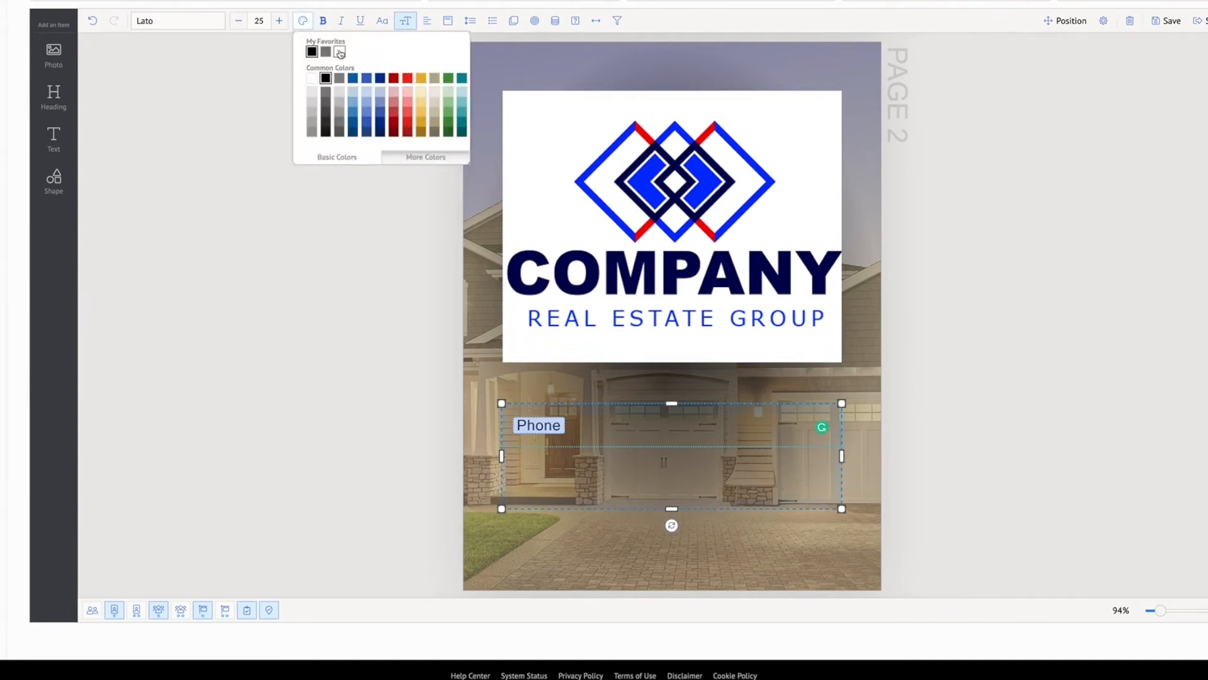
{"action": "left_click", "coordinate": [279, 21]}
{"action": "left_click", "coordinate": [279, 21]}
{"action": "left_click", "coordinate": [280, 21]}
{"action": "left_click", "coordinate": [280, 21]}
{"action": "left_click", "coordinate": [280, 20]}
{"action": "left_click", "coordinate": [280, 21]}
{"action": "left_click", "coordinate": [279, 20]}
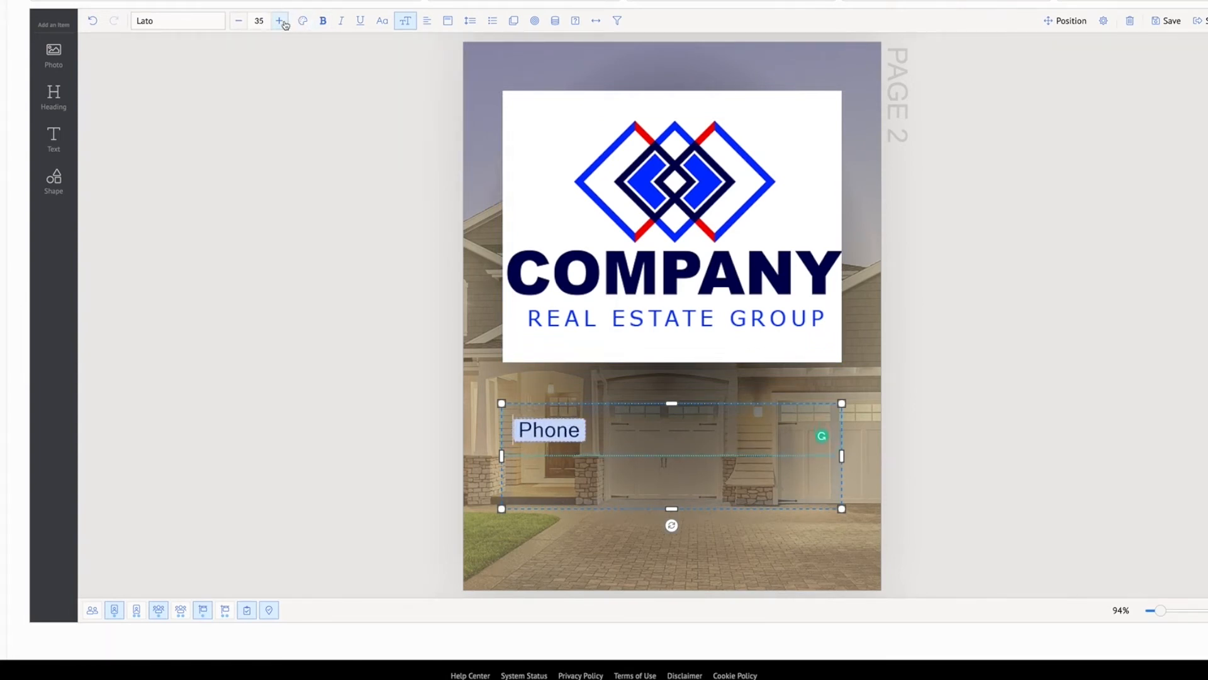
{"action": "left_click", "coordinate": [1023, 409]}
{"action": "left_click", "coordinate": [539, 446]}
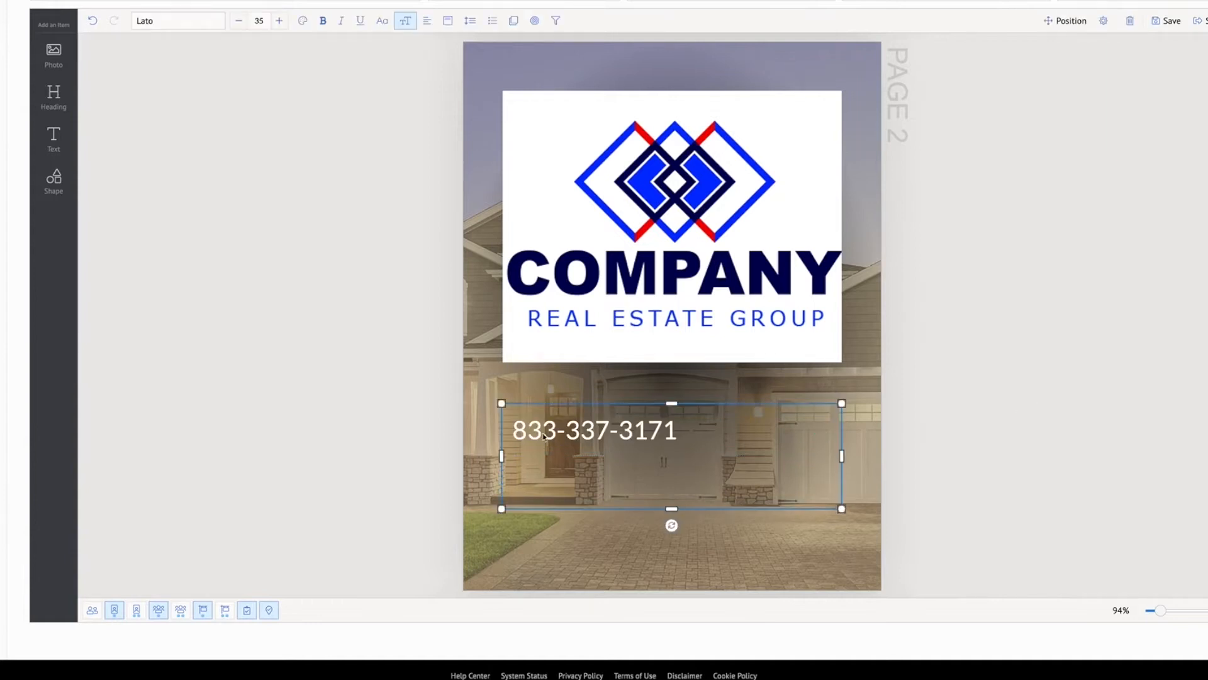
{"action": "left_click", "coordinate": [446, 22]}
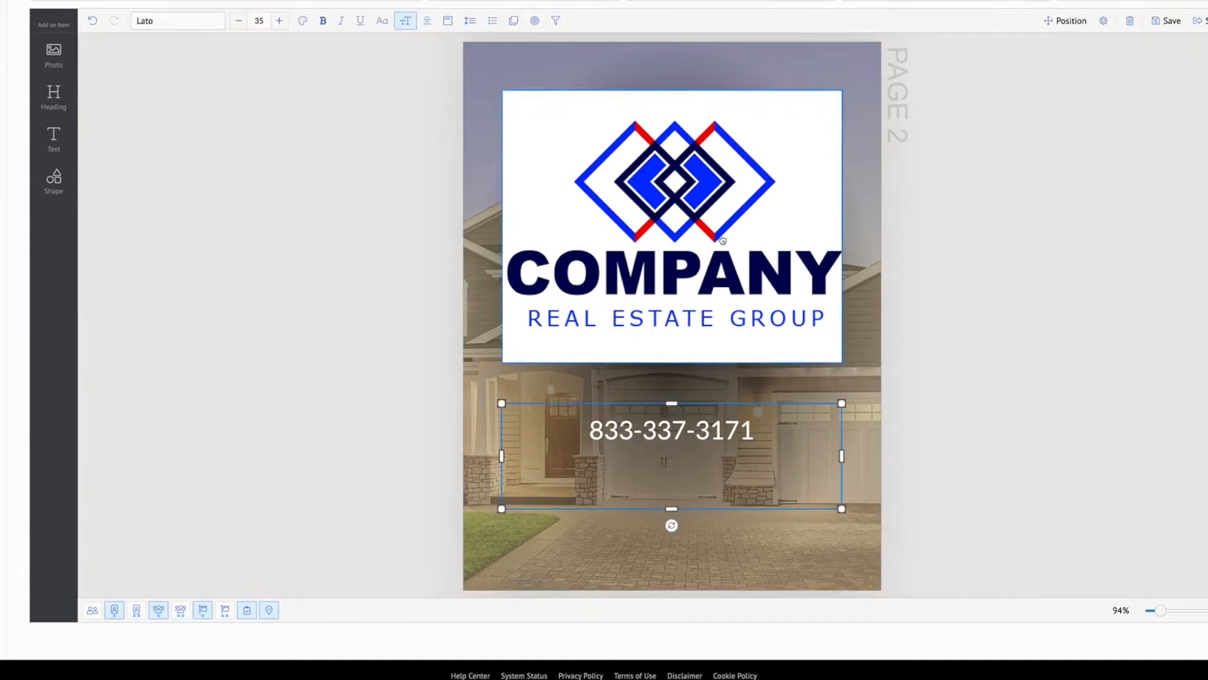
{"action": "left_click", "coordinate": [1016, 346]}
Move the company logo down on page 2 so it sits just above the phone number
{"action": "left_click_drag", "start_coordinate": [686, 174], "coordinate": [686, 211]}
{"action": "left_click", "coordinate": [1075, 263]}
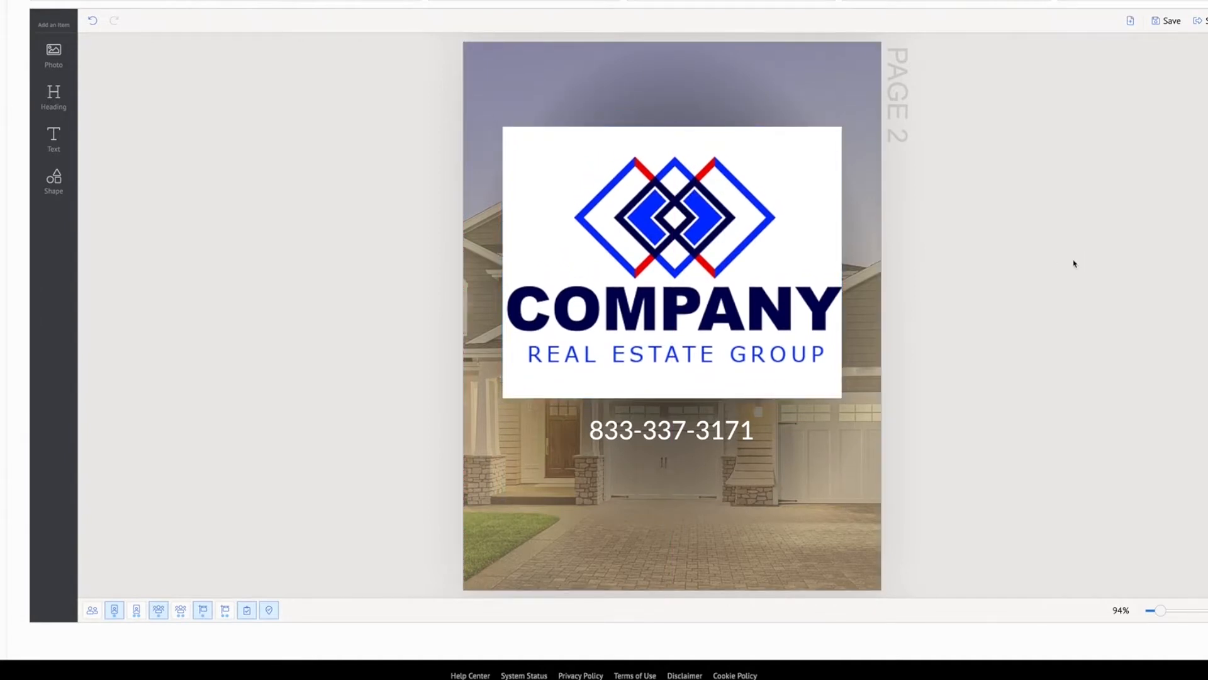
{"action": "left_click", "coordinate": [733, 171]}
{"action": "left_click_drag", "start_coordinate": [687, 169], "coordinate": [690, 168]}
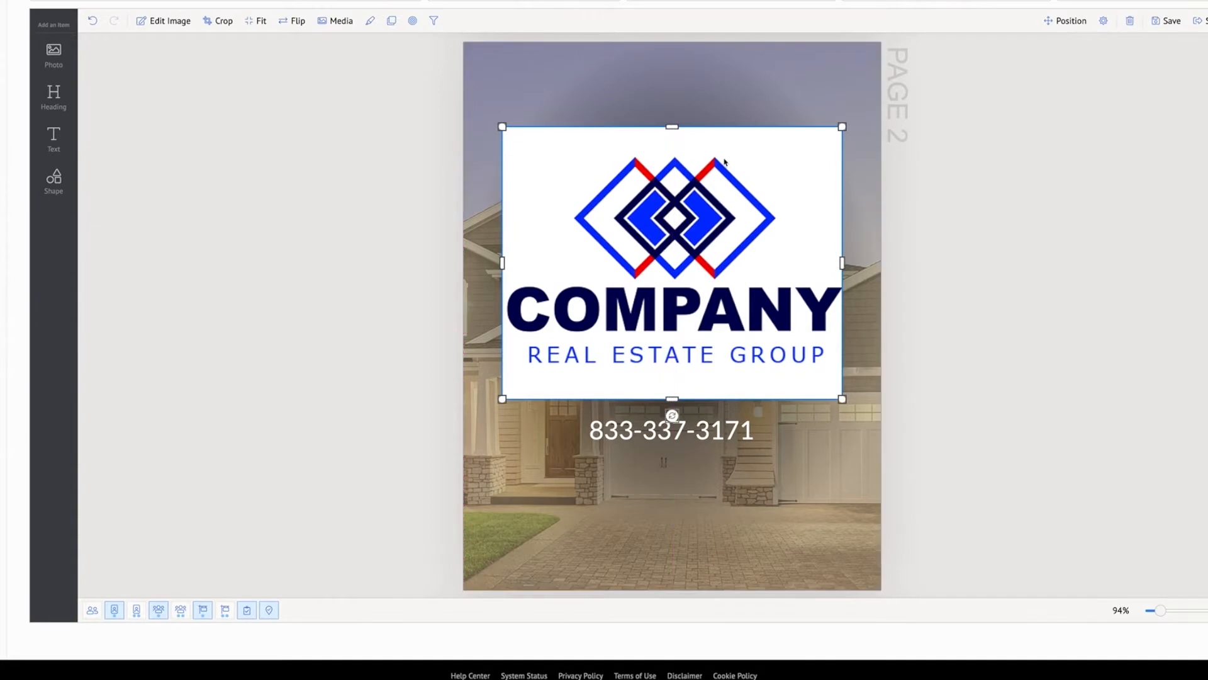
Review both flyer pages, checking page 1's layout and page 2's gradient photo, logo and phone number
{"action": "scroll", "coordinate": [725, 162], "scroll_direction": "up", "scroll_amount": 8}
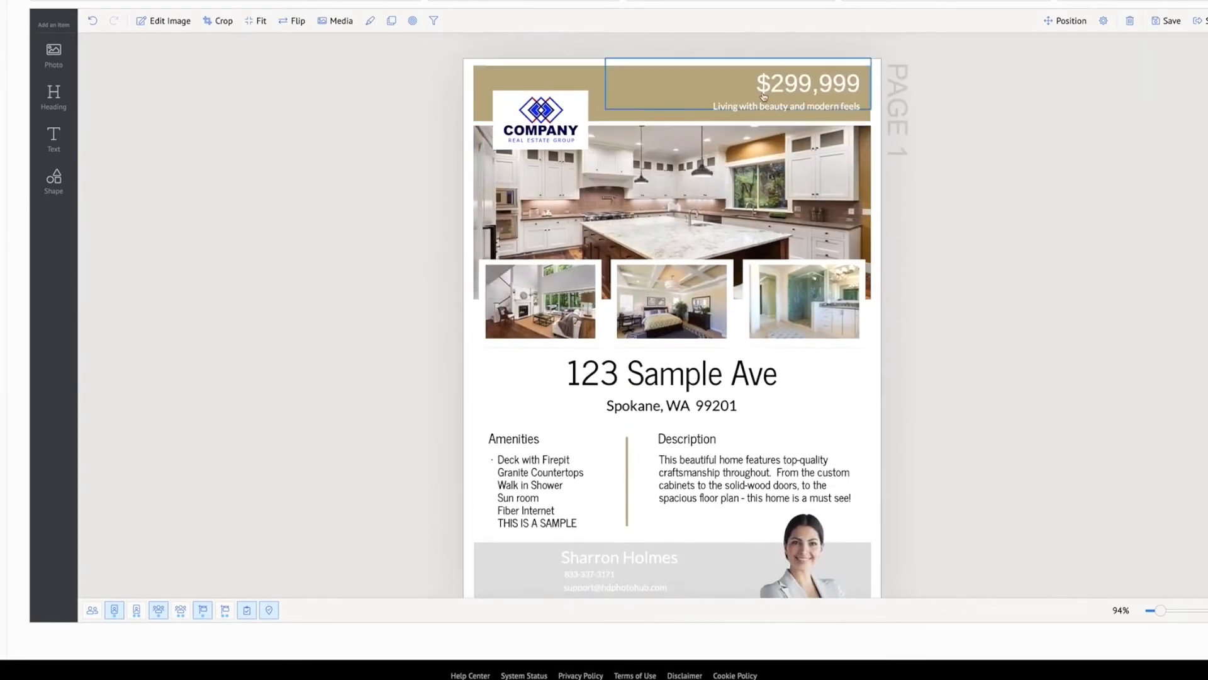
{"action": "scroll", "coordinate": [985, 169], "scroll_direction": "down", "scroll_amount": 1}
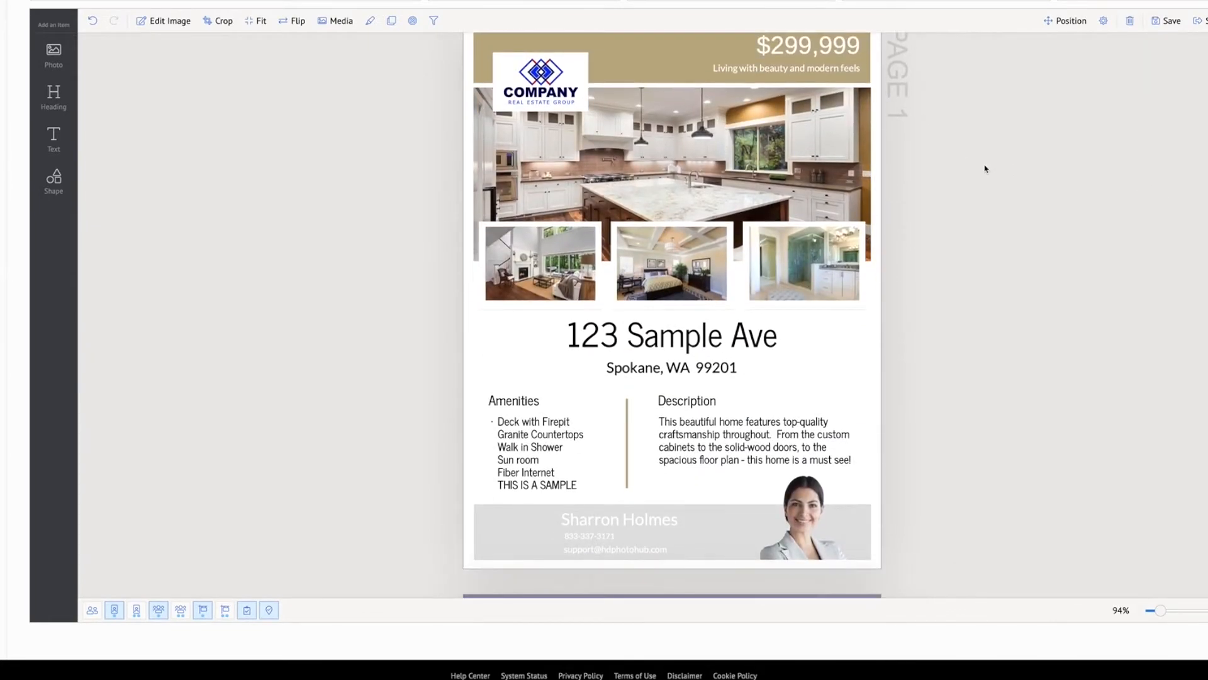
{"action": "scroll", "coordinate": [986, 169], "scroll_direction": "down", "scroll_amount": 8}
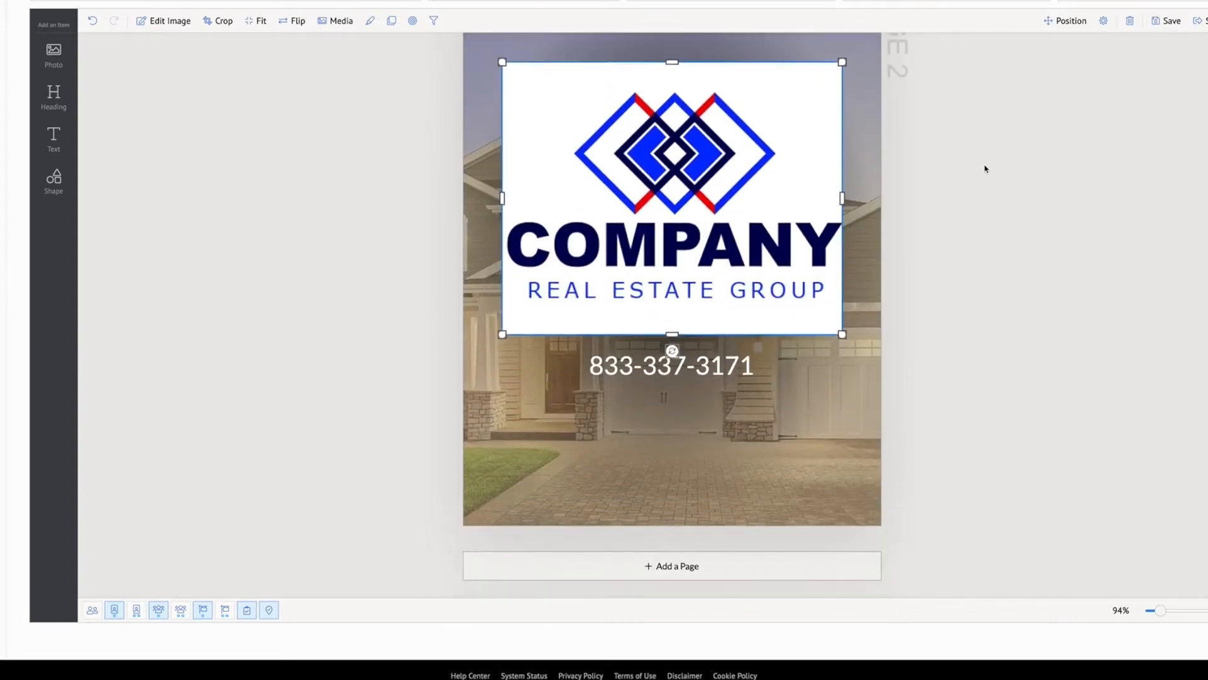
{"action": "scroll", "coordinate": [986, 168], "scroll_direction": "up", "scroll_amount": 3}
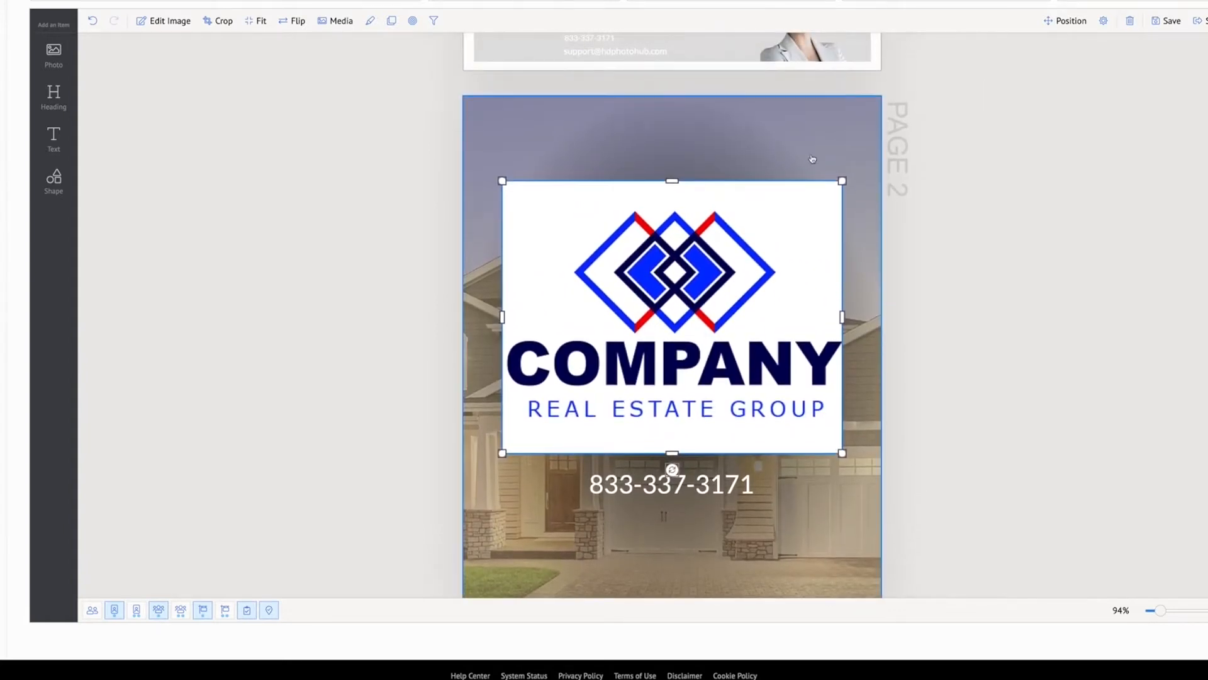
{"action": "left_click", "coordinate": [851, 132]}
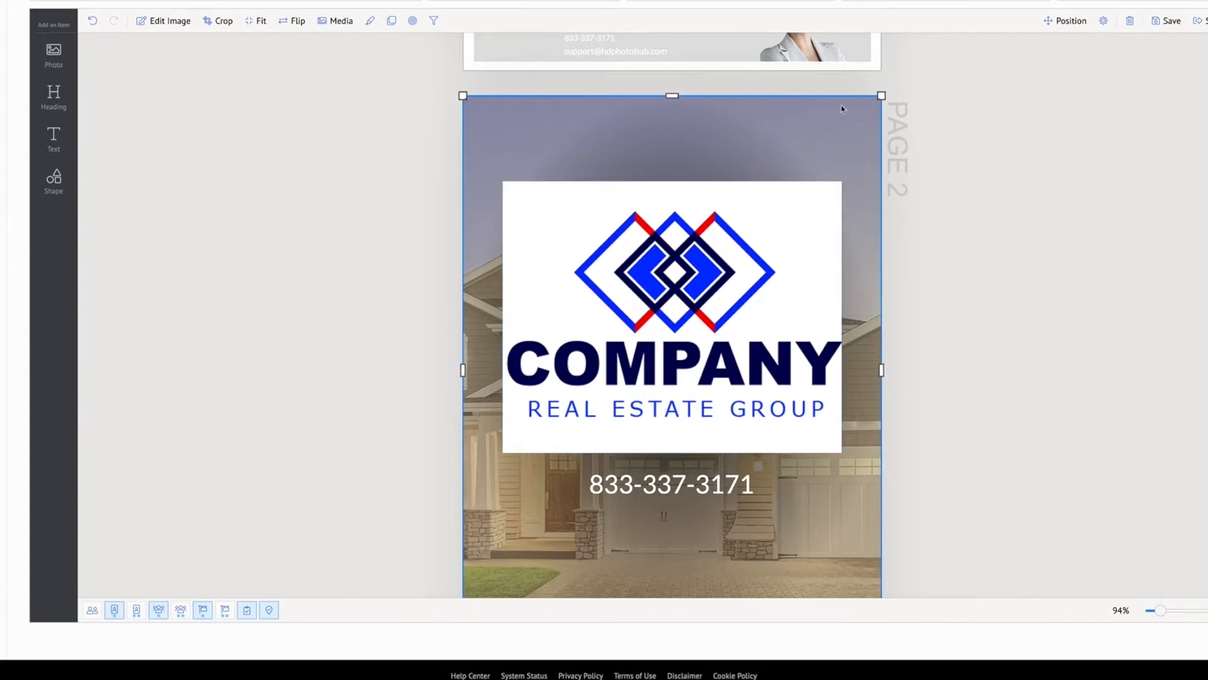
{"action": "scroll", "coordinate": [842, 109], "scroll_direction": "down", "scroll_amount": 1}
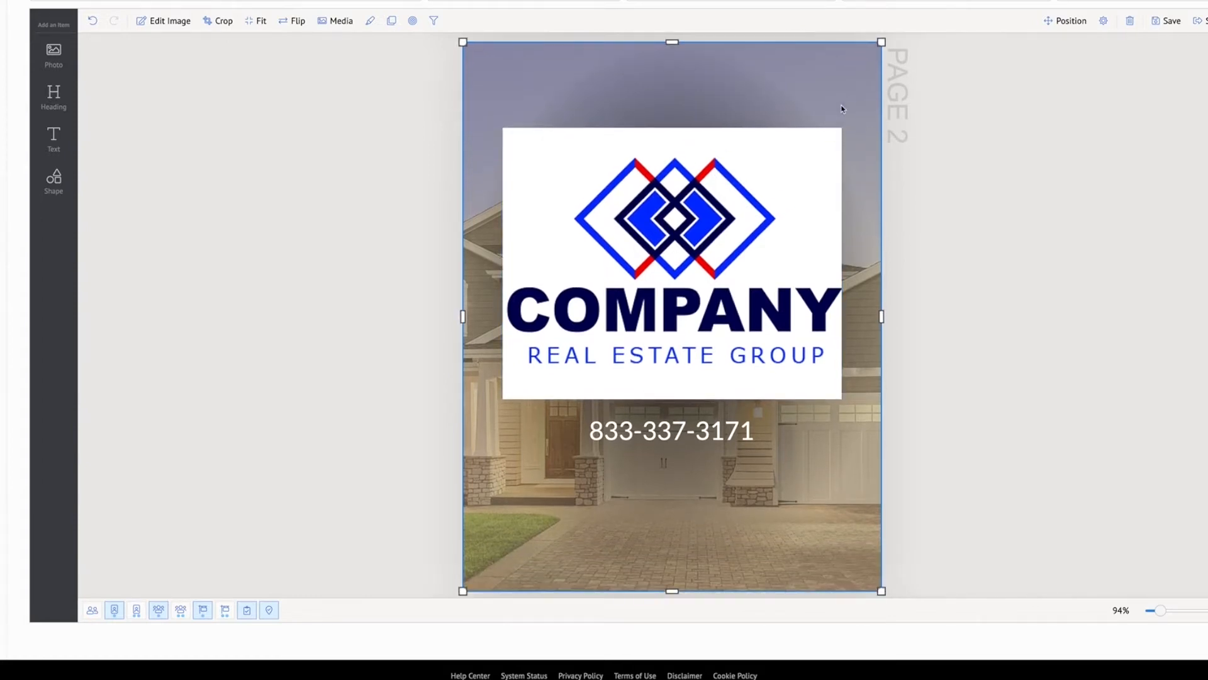
{"action": "scroll", "coordinate": [843, 109], "scroll_direction": "down", "scroll_amount": 1}
{"action": "left_click", "coordinate": [698, 116]}
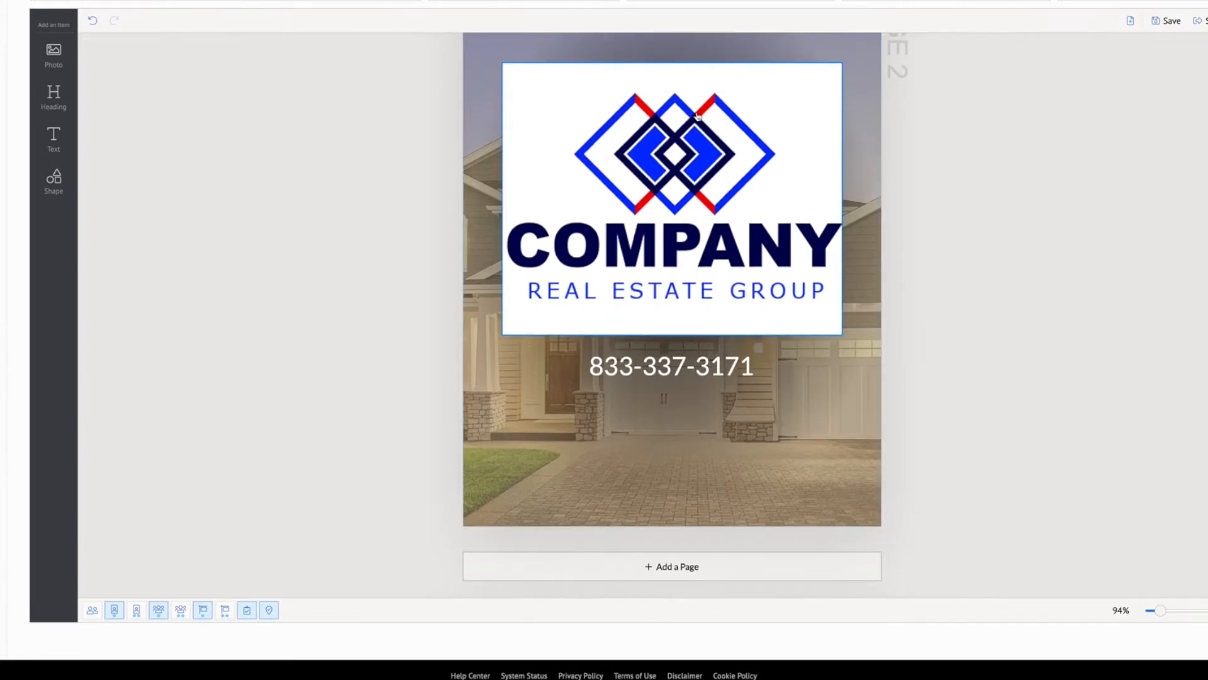
{"action": "left_click", "coordinate": [689, 366]}
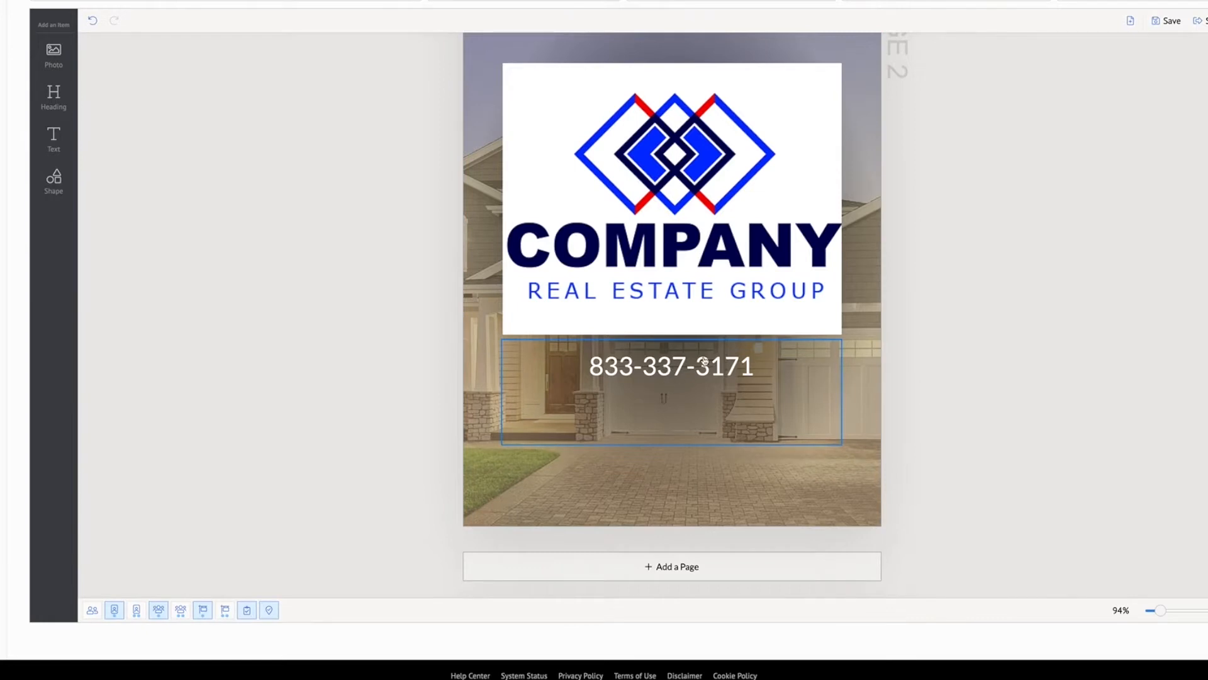
{"action": "scroll", "coordinate": [691, 368], "scroll_direction": "up", "scroll_amount": 3}
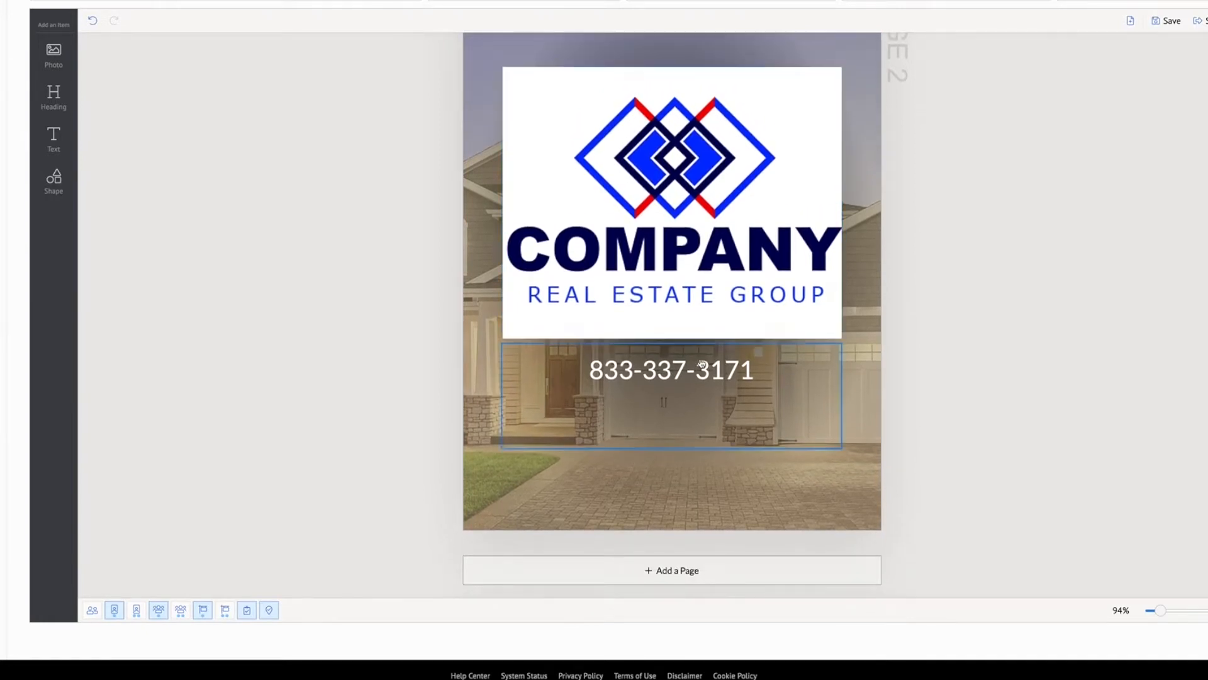
{"action": "left_click", "coordinate": [711, 162]}
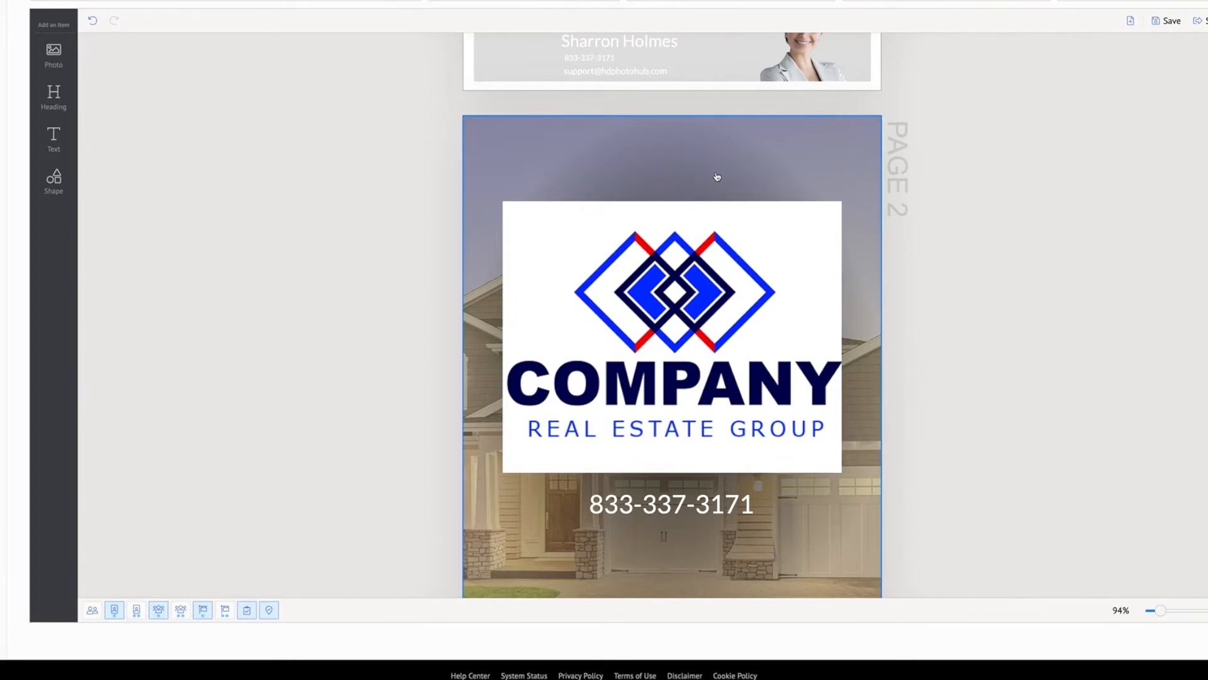
{"action": "scroll", "coordinate": [717, 178], "scroll_direction": "down", "scroll_amount": 3}
{"action": "scroll", "coordinate": [717, 177], "scroll_direction": "up", "scroll_amount": 3}
{"action": "scroll", "coordinate": [717, 177], "scroll_direction": "up", "scroll_amount": 7}
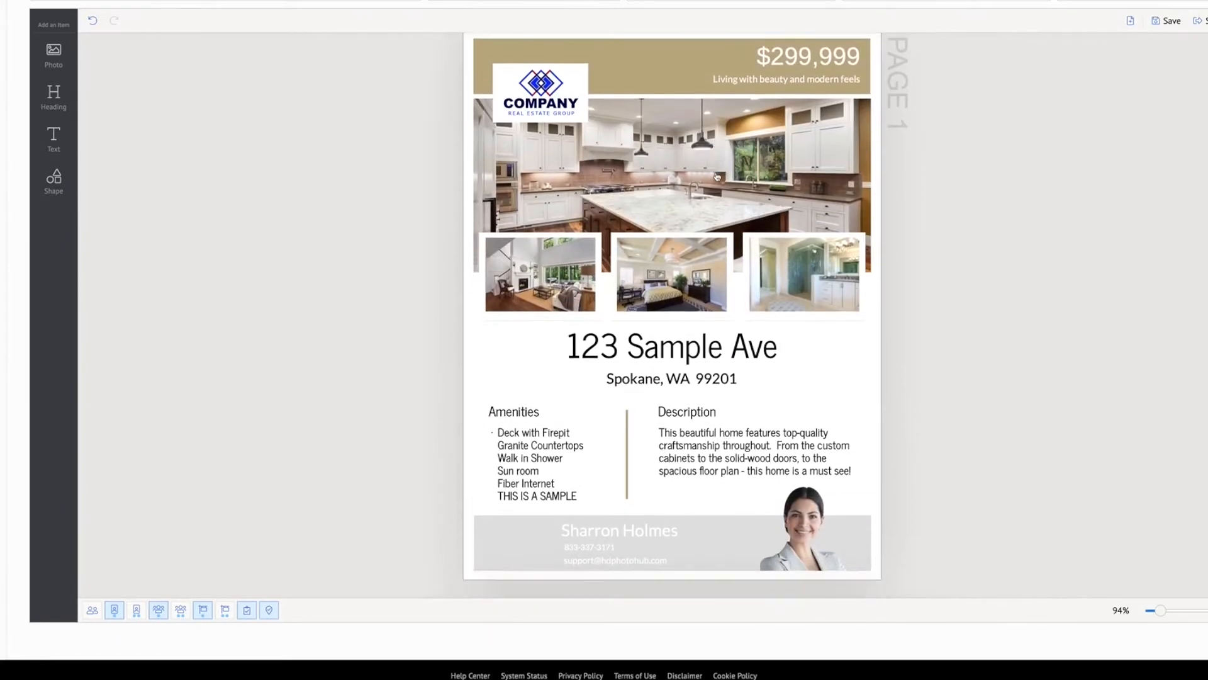
{"action": "scroll", "coordinate": [717, 177], "scroll_direction": "up", "scroll_amount": 1}
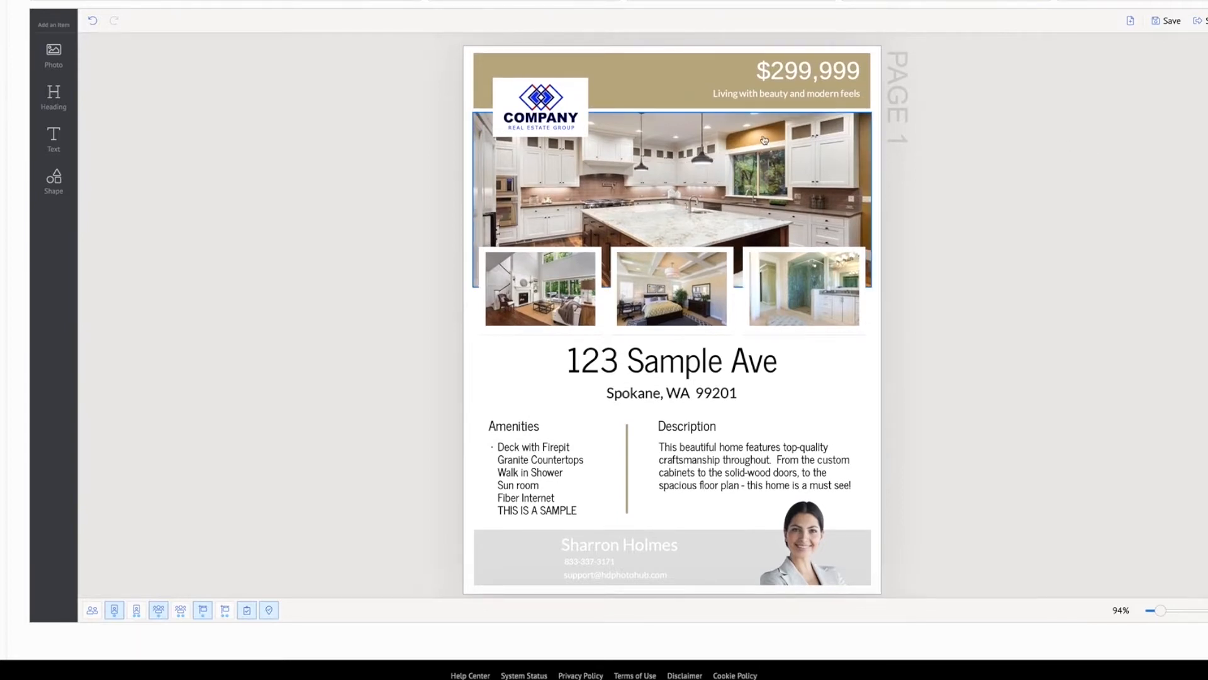
{"action": "scroll", "coordinate": [764, 140], "scroll_direction": "down", "scroll_amount": 8}
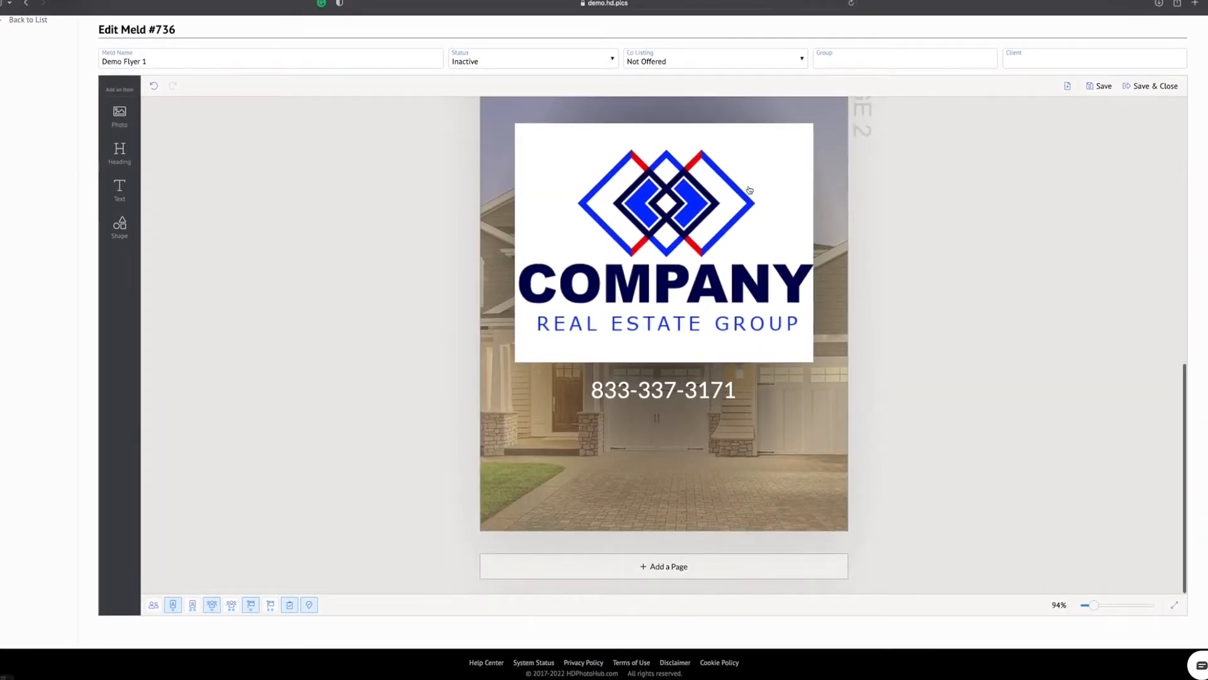
{"action": "scroll", "coordinate": [749, 190], "scroll_direction": "up", "scroll_amount": 8}
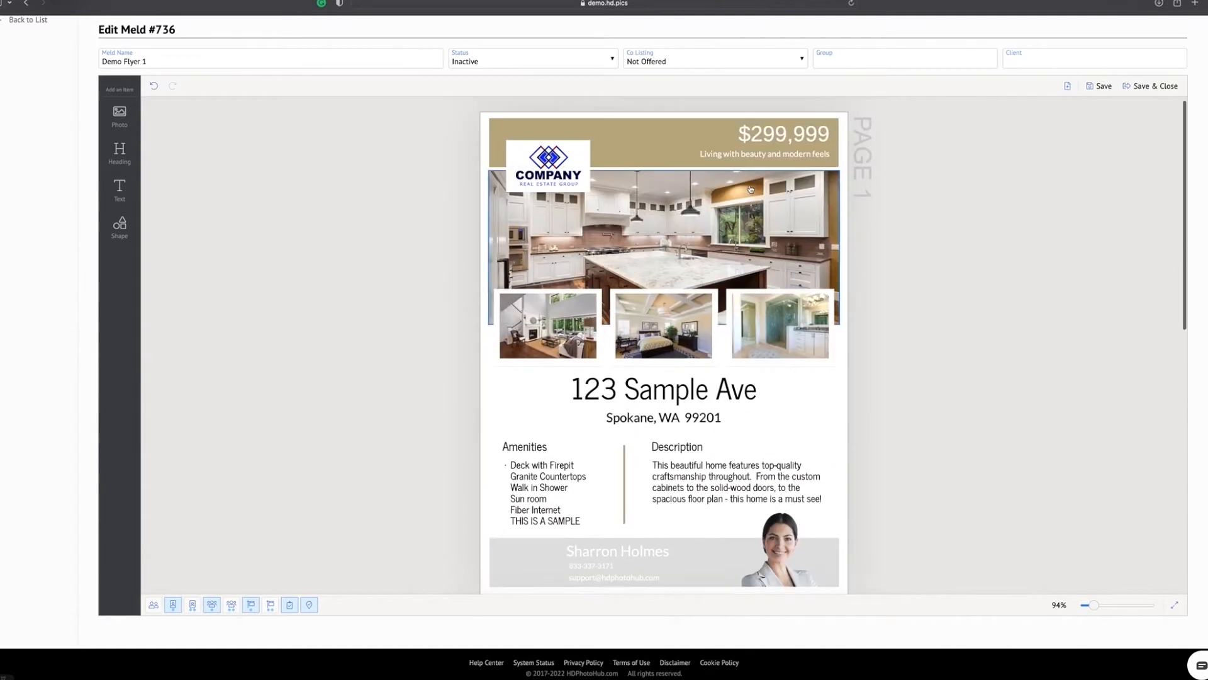
Save and close the finished flyer and create a new flyer based on Demo Flyer 1
{"action": "left_click", "coordinate": [1147, 90]}
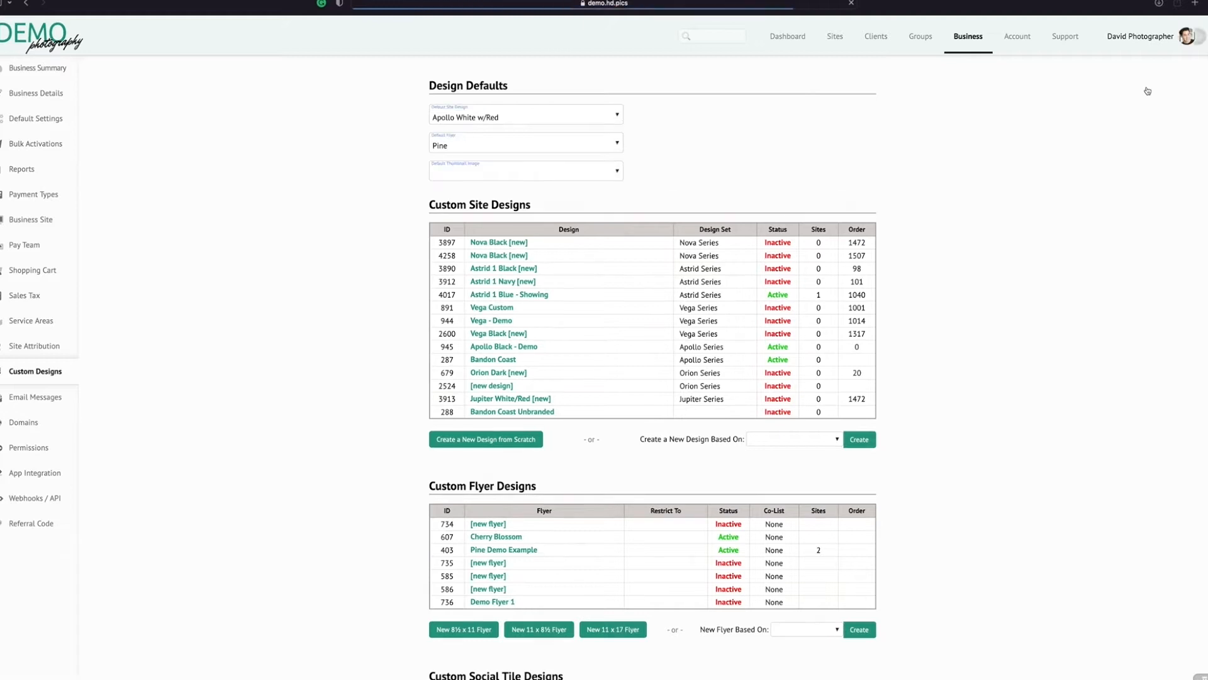
{"action": "scroll", "coordinate": [1045, 164], "scroll_direction": "down", "scroll_amount": 2}
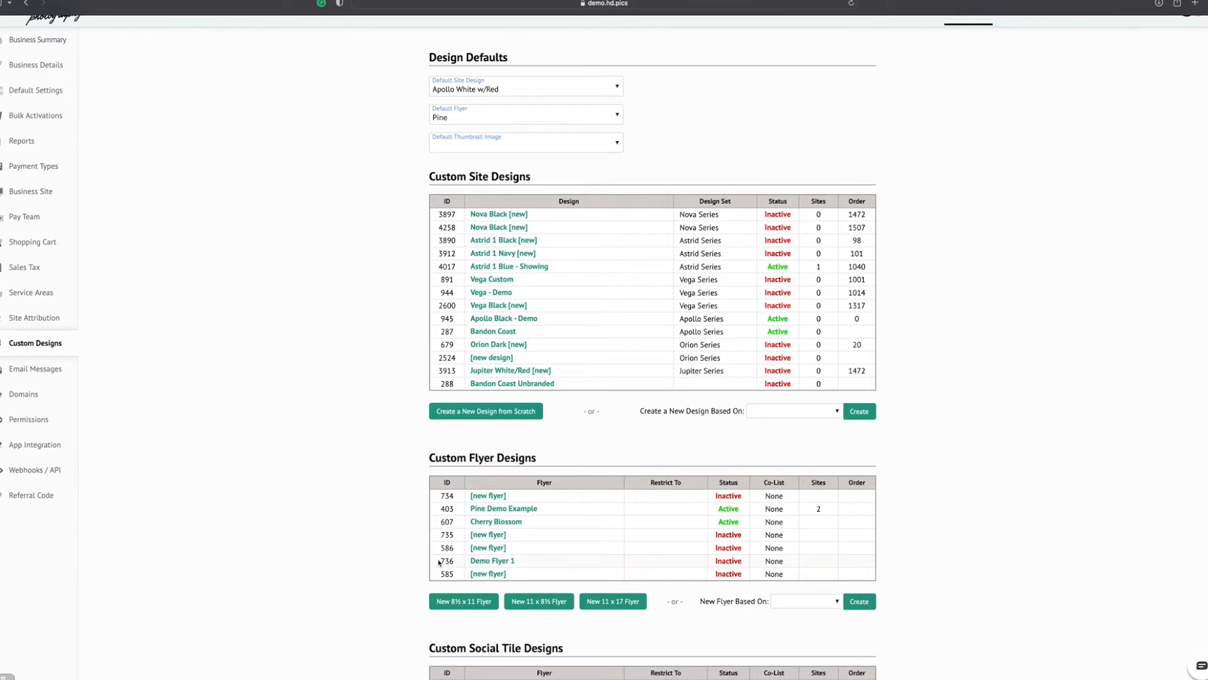
{"action": "left_click", "coordinate": [795, 609]}
{"action": "scroll", "coordinate": [796, 608], "scroll_direction": "down", "scroll_amount": 5}
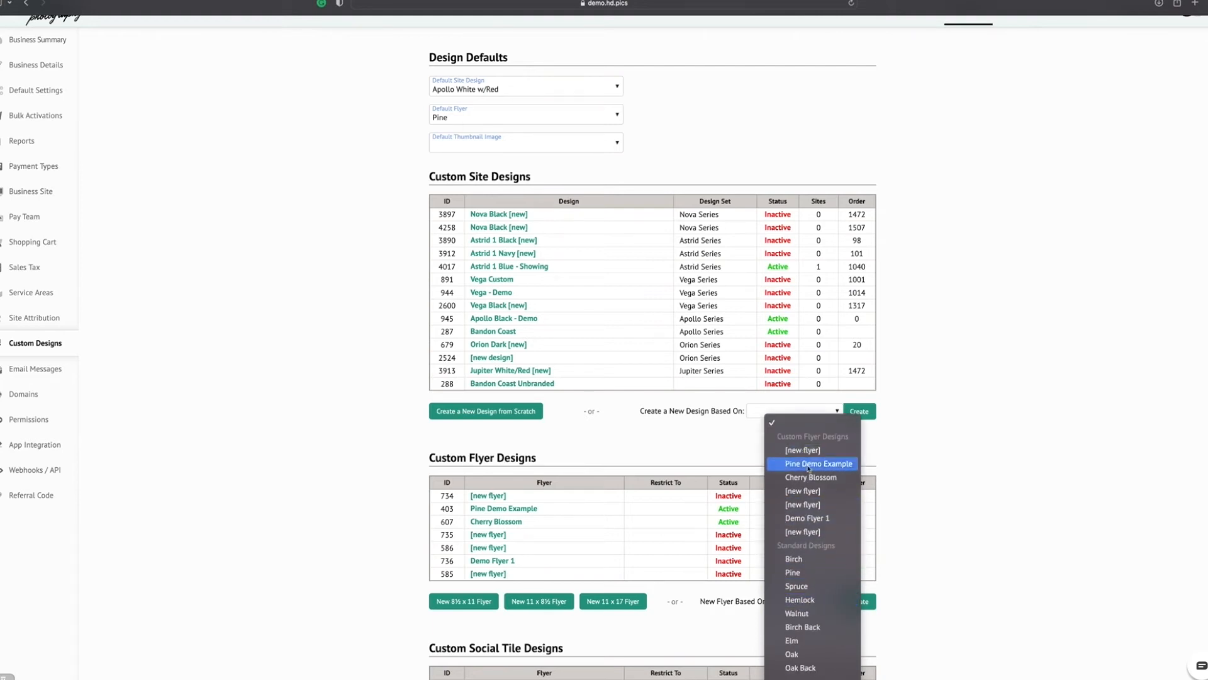
{"action": "left_click", "coordinate": [814, 518]}
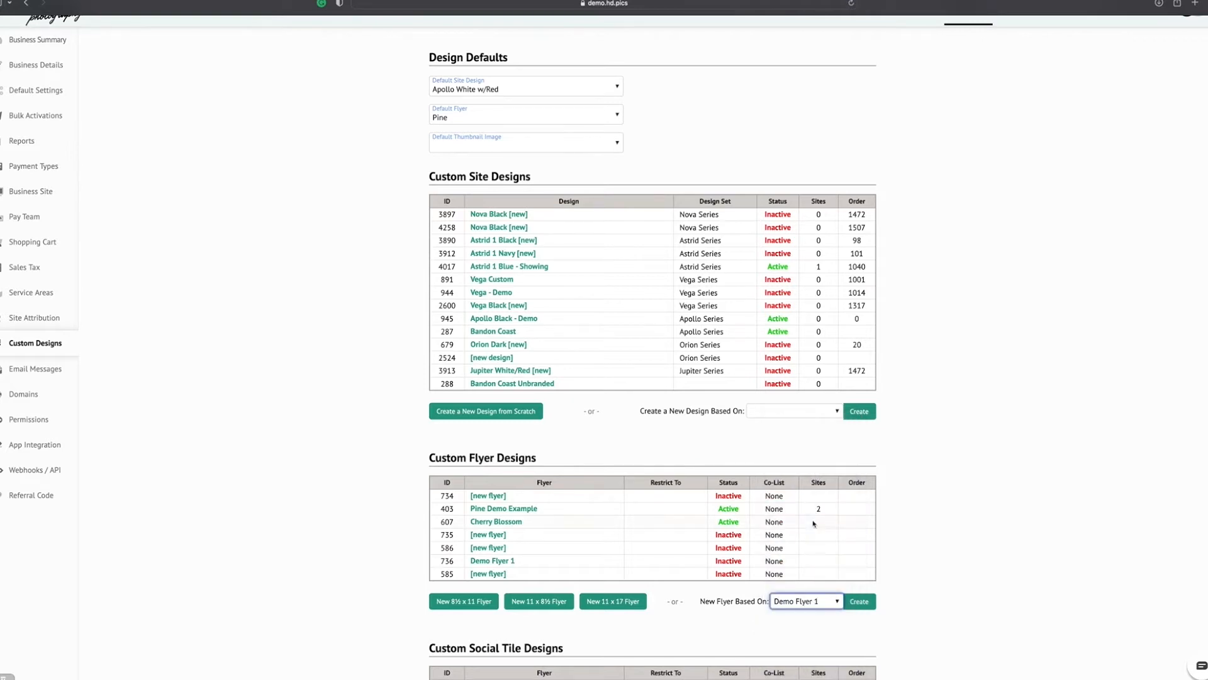
{"action": "left_click", "coordinate": [864, 603]}
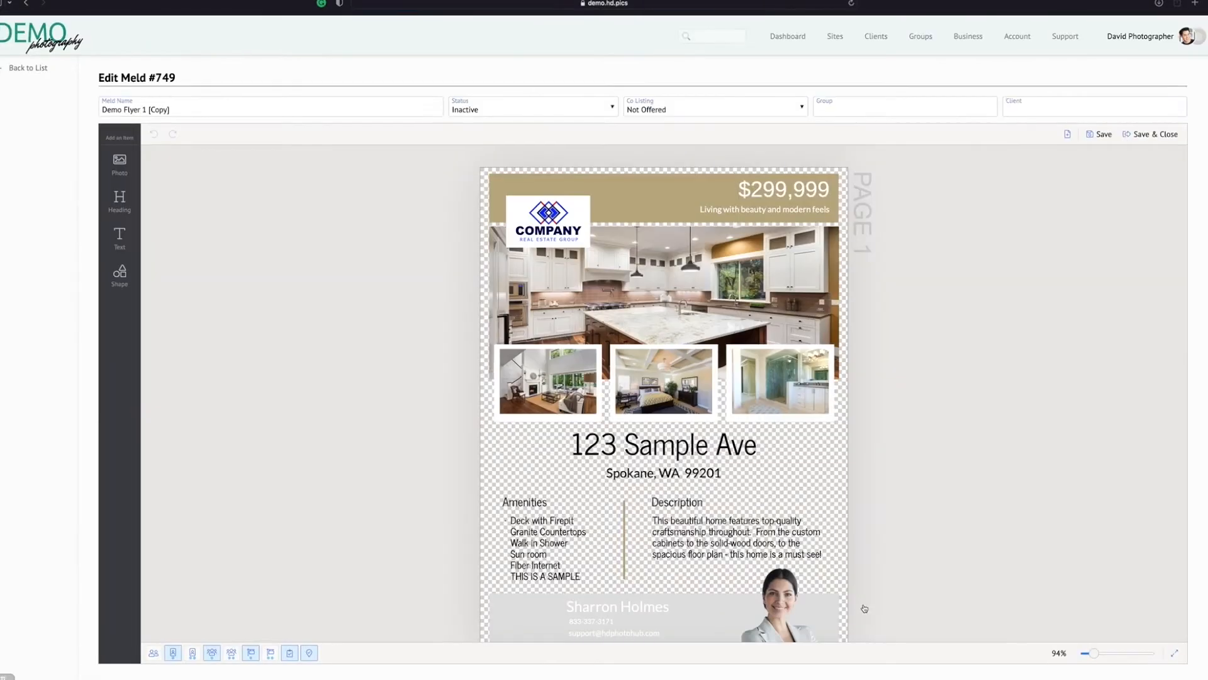
Add a black rectangle to page 1 of the copied flyer and enlarge it to cover the whole page
{"action": "scroll", "coordinate": [860, 434], "scroll_direction": "down", "scroll_amount": 1}
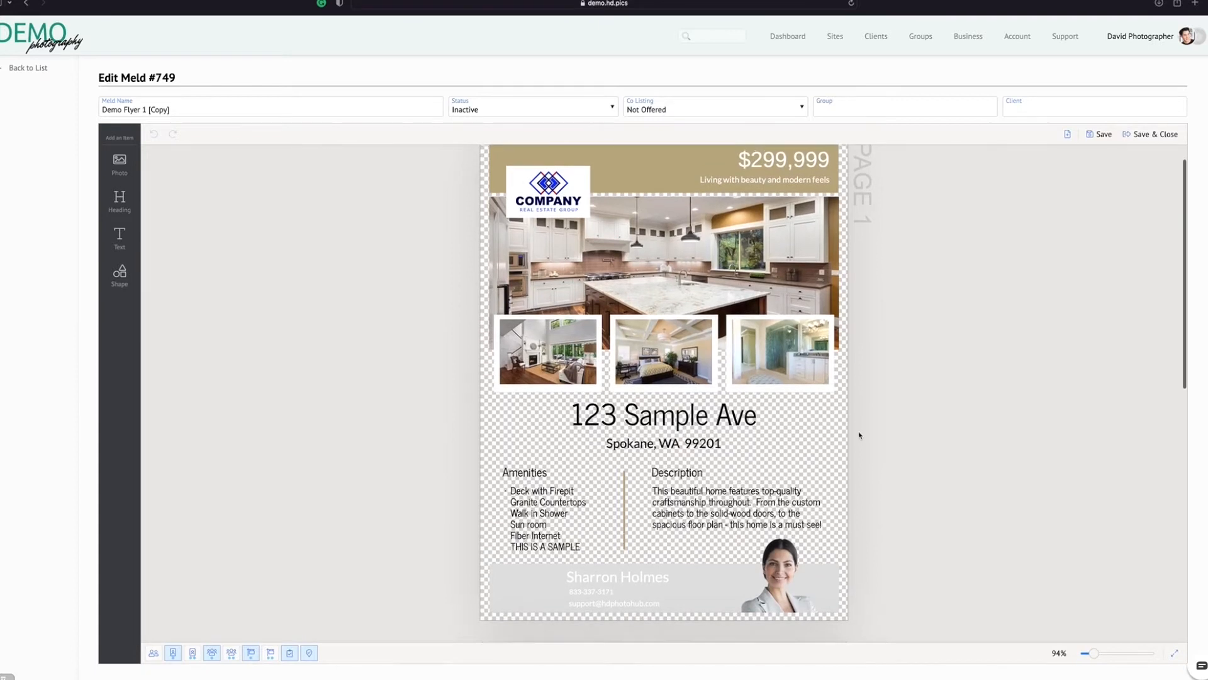
{"action": "scroll", "coordinate": [859, 435], "scroll_direction": "down", "scroll_amount": 1}
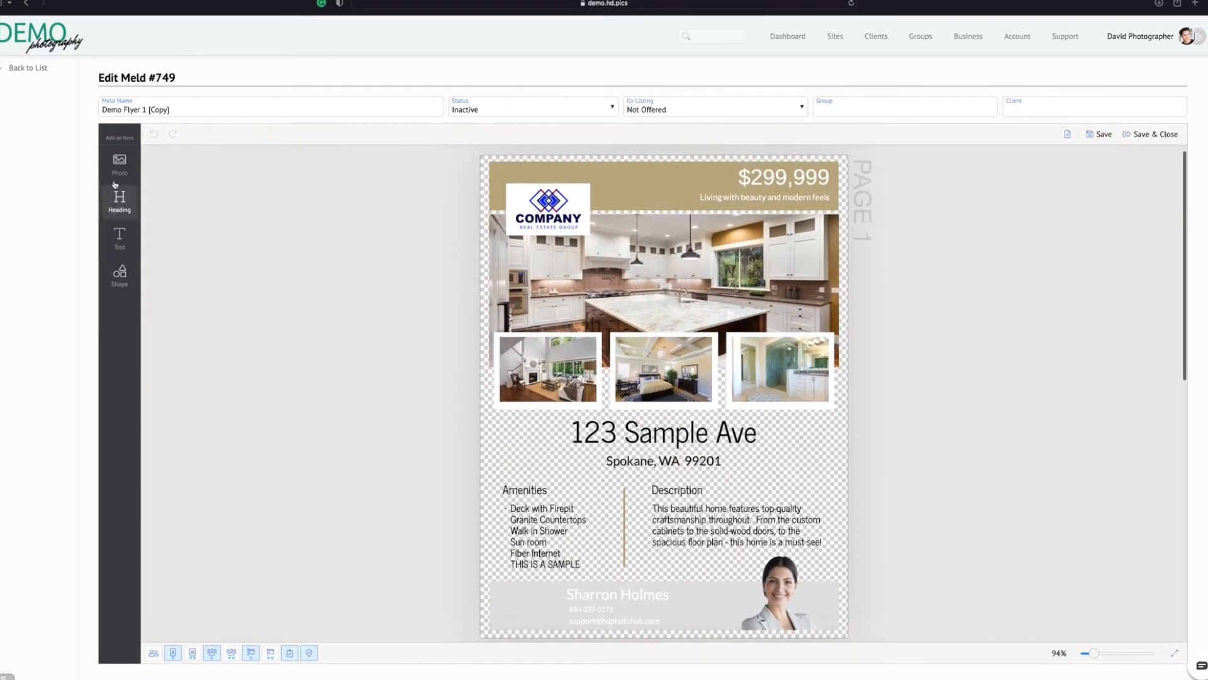
{"action": "left_click", "coordinate": [120, 274]}
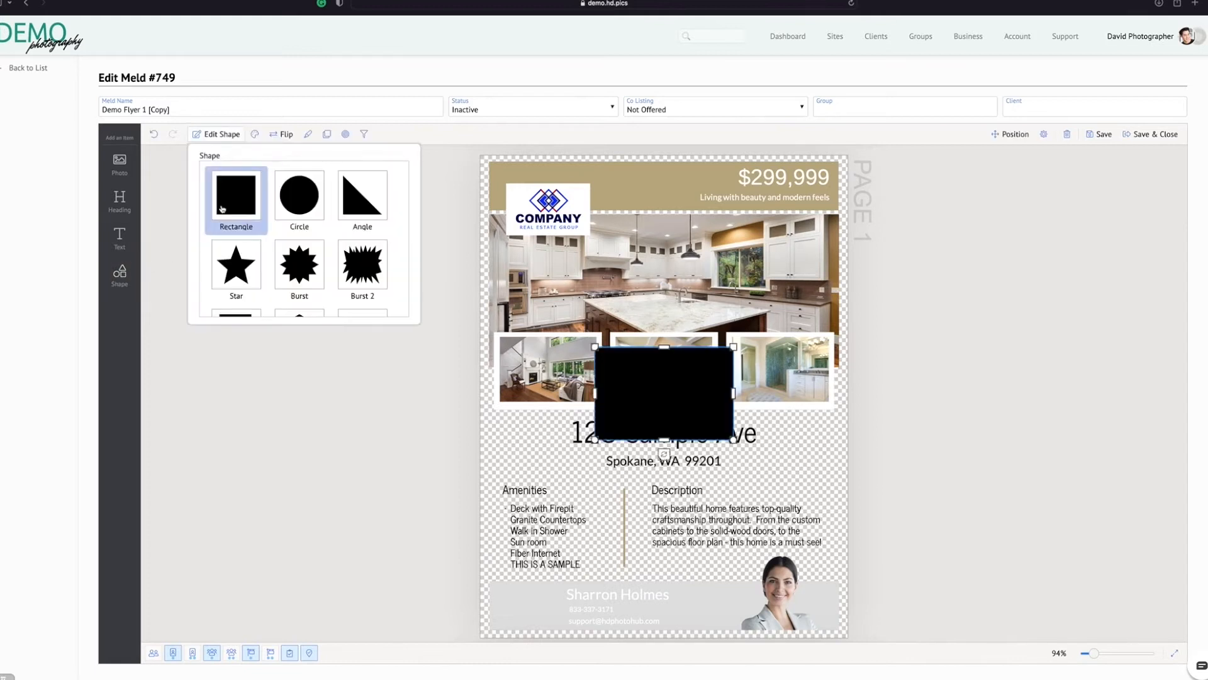
{"action": "left_click", "coordinate": [638, 400]}
{"action": "left_click_drag", "start_coordinate": [595, 347], "coordinate": [460, 140]}
{"action": "left_click_drag", "start_coordinate": [735, 440], "coordinate": [1009, 640]}
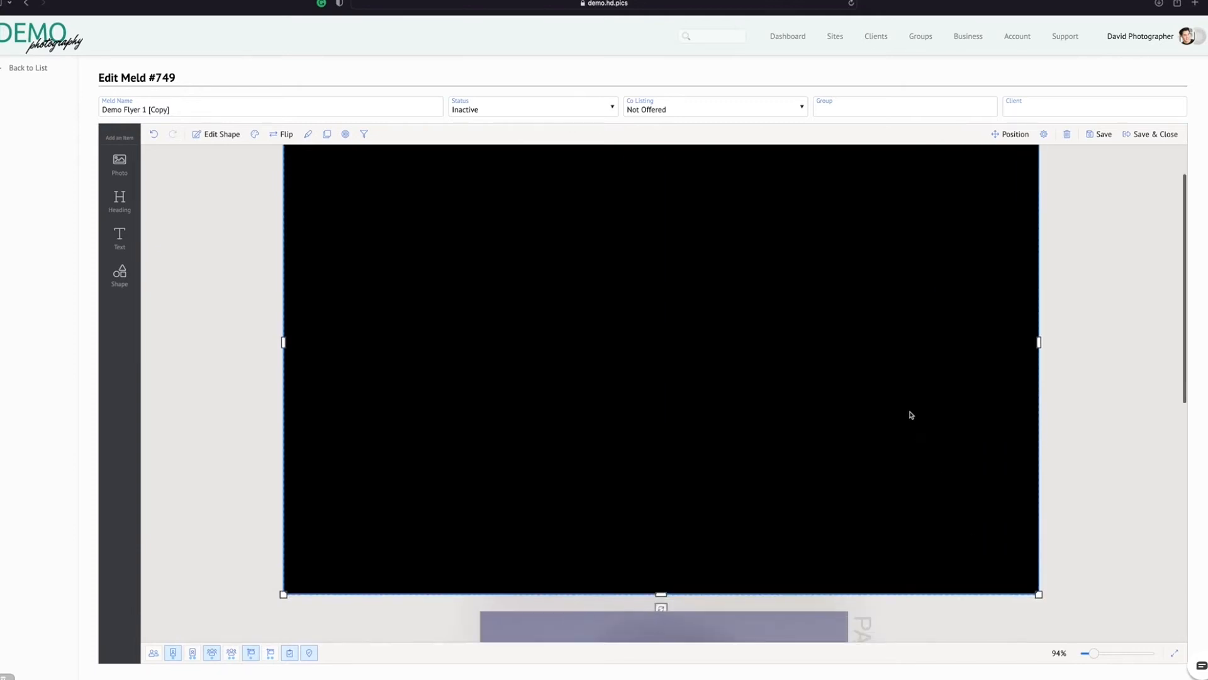
Send the black rectangle to the bottom of the layer order, behind all other page 1 items, and deselect it
{"action": "right_click", "coordinate": [940, 391]}
{"action": "left_click", "coordinate": [965, 507]}
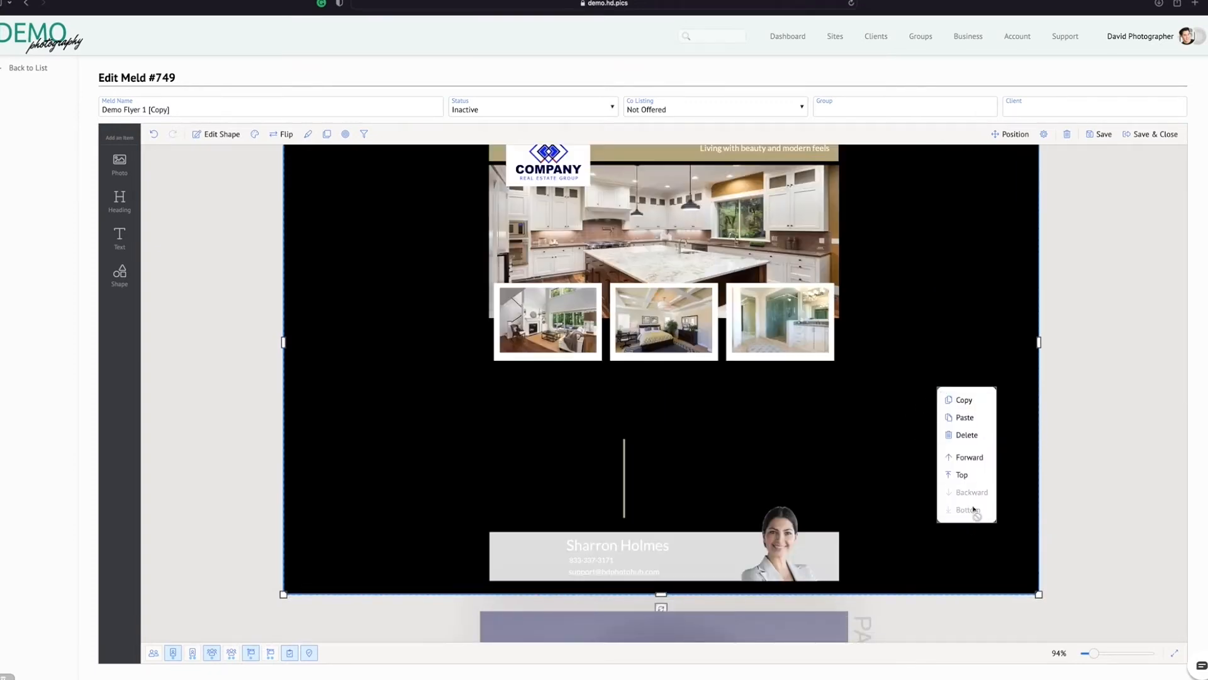
{"action": "left_click", "coordinate": [873, 462]}
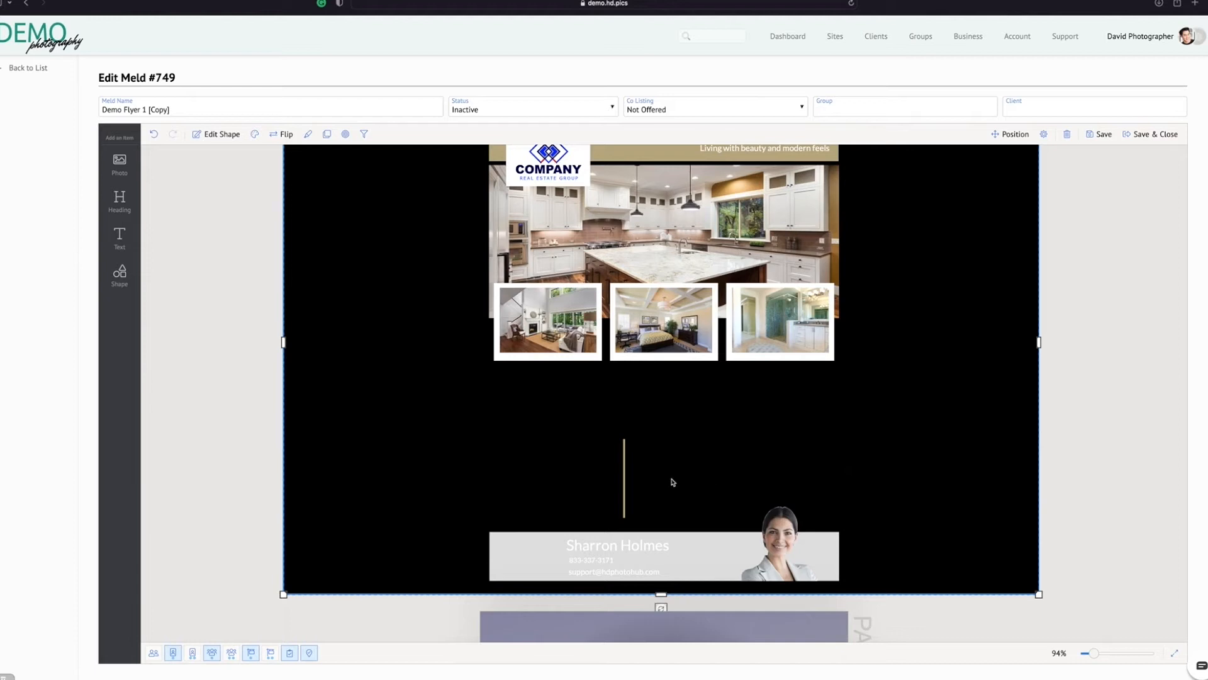
{"action": "left_click", "coordinate": [1136, 430]}
{"action": "scroll", "coordinate": [1087, 432], "scroll_direction": "up", "scroll_amount": 2}
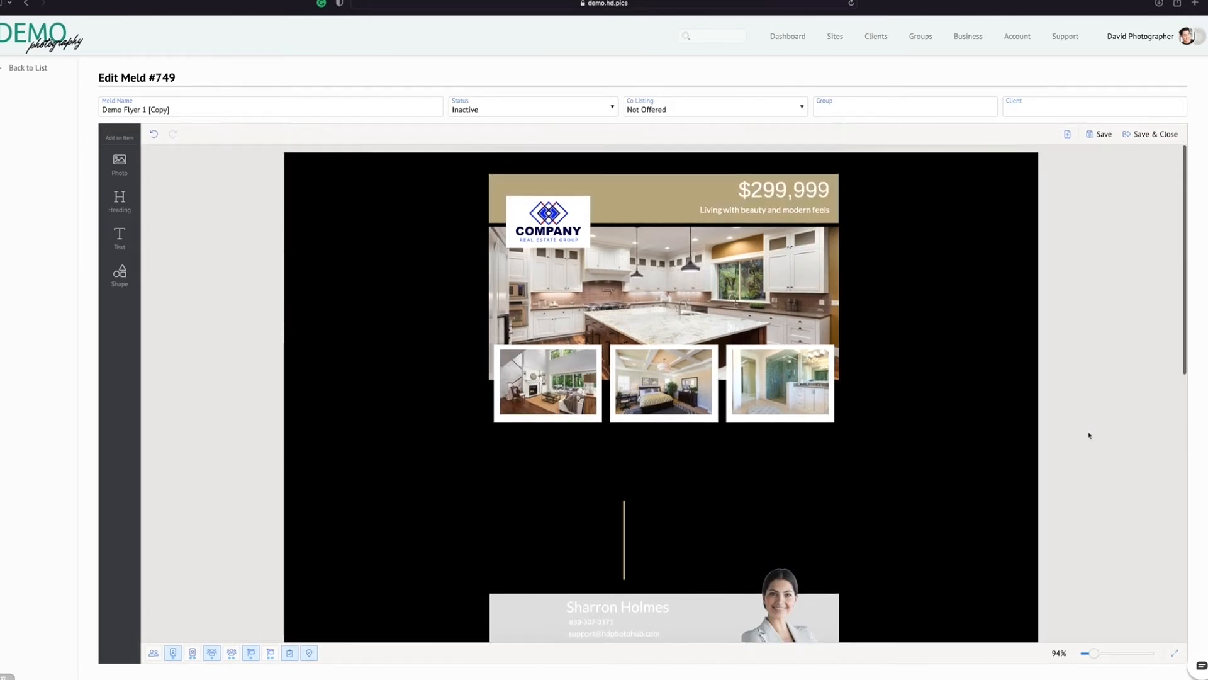
Change the city, state and ZIP line and the street address heading to white text
{"action": "left_click", "coordinate": [699, 480]}
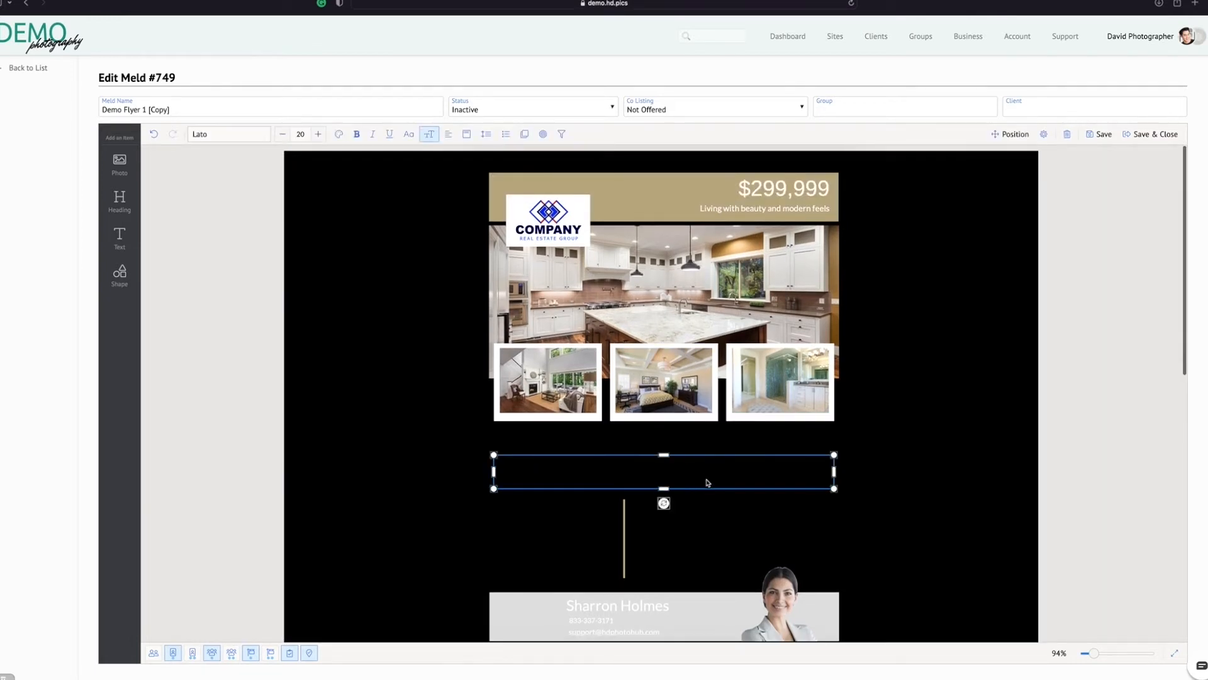
{"action": "left_click", "coordinate": [338, 134]}
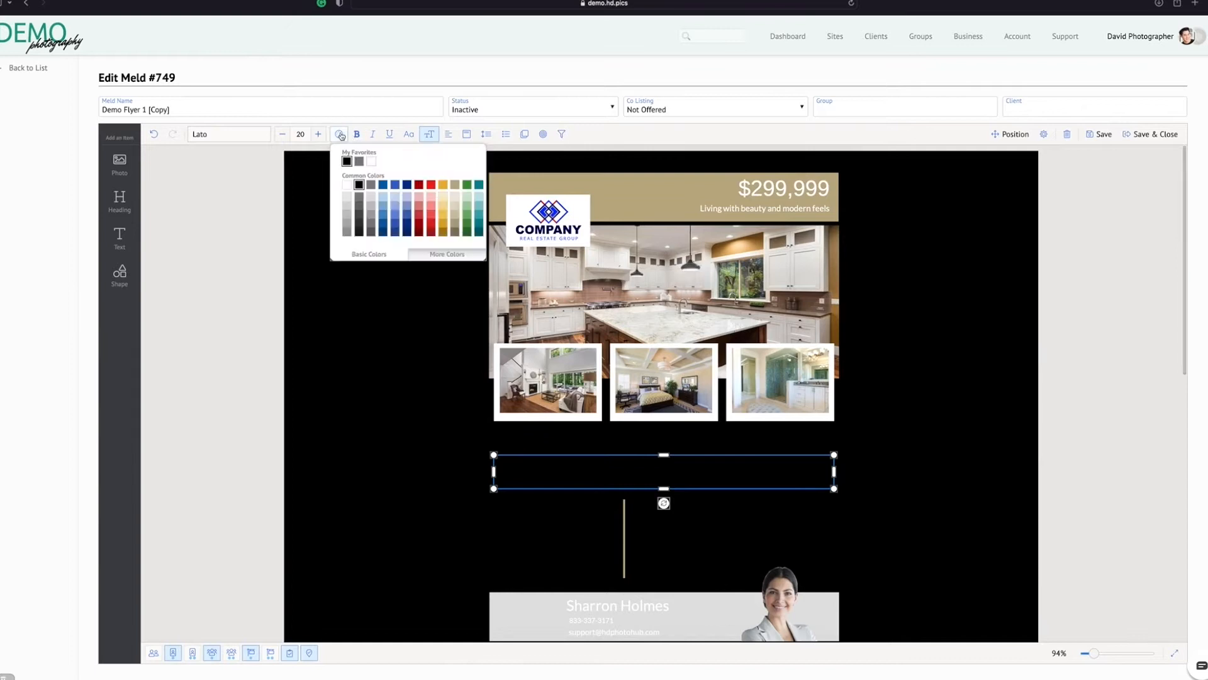
{"action": "left_click", "coordinate": [375, 164]}
{"action": "left_click", "coordinate": [709, 440]}
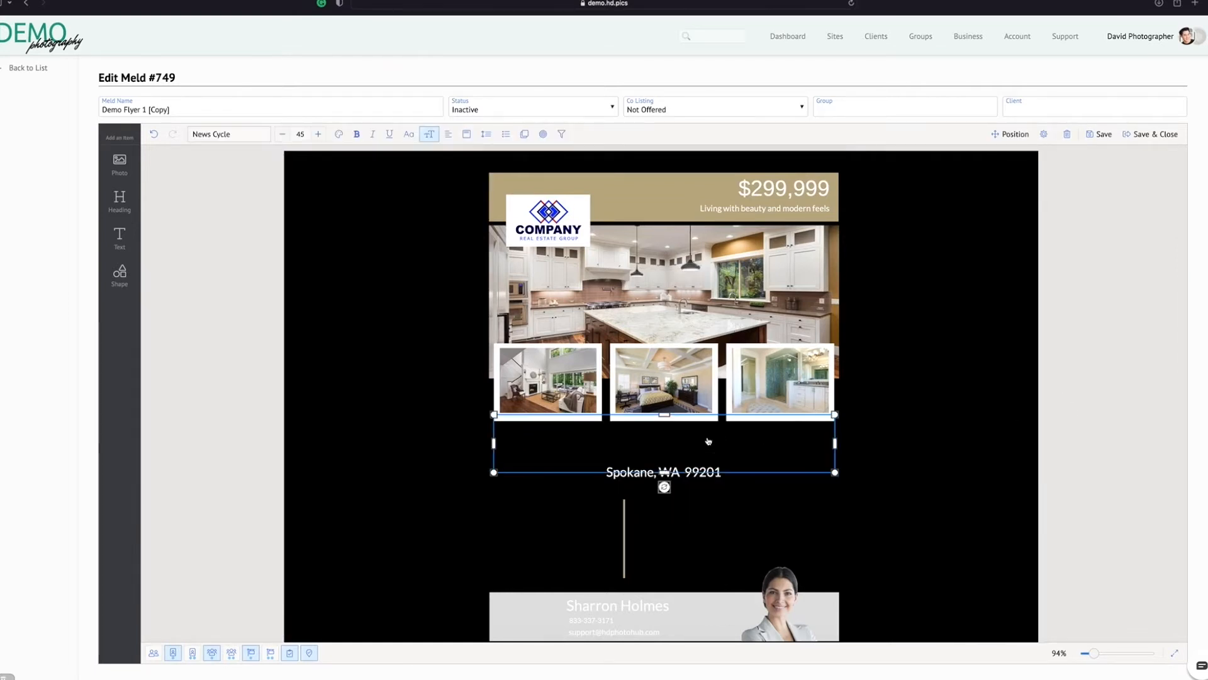
{"action": "left_click", "coordinate": [340, 134]}
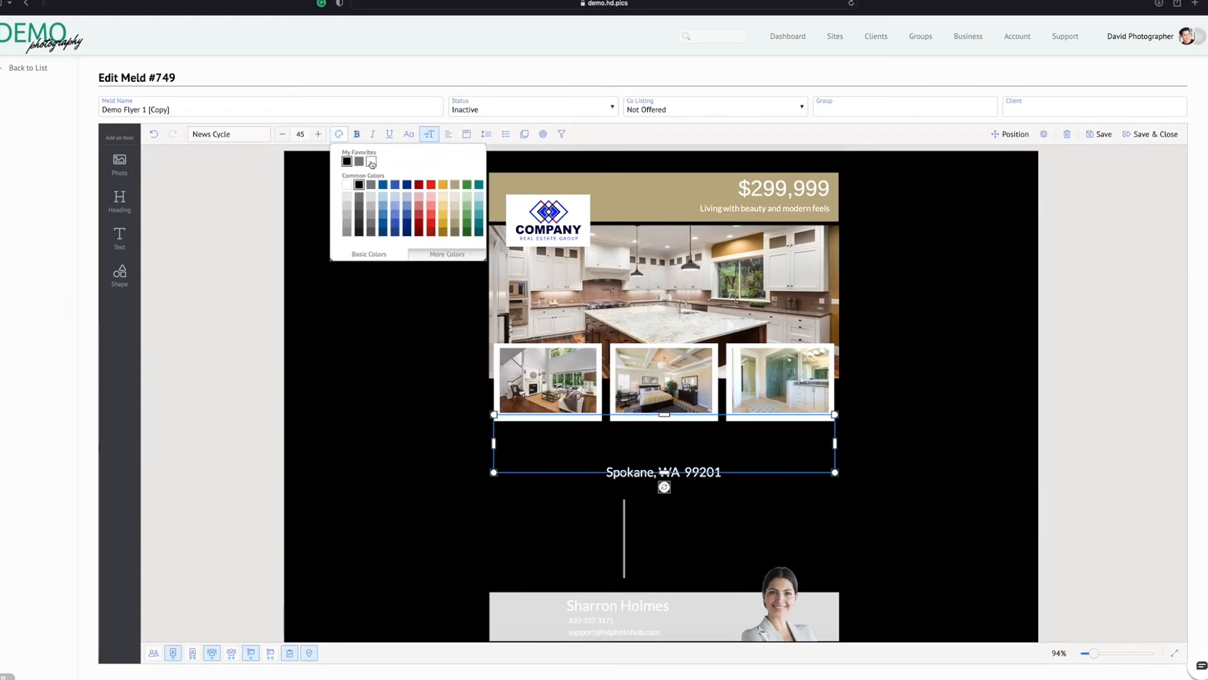
{"action": "left_click", "coordinate": [372, 163]}
Change the description paragraph and the amenities list to white text
{"action": "left_click", "coordinate": [701, 532]}
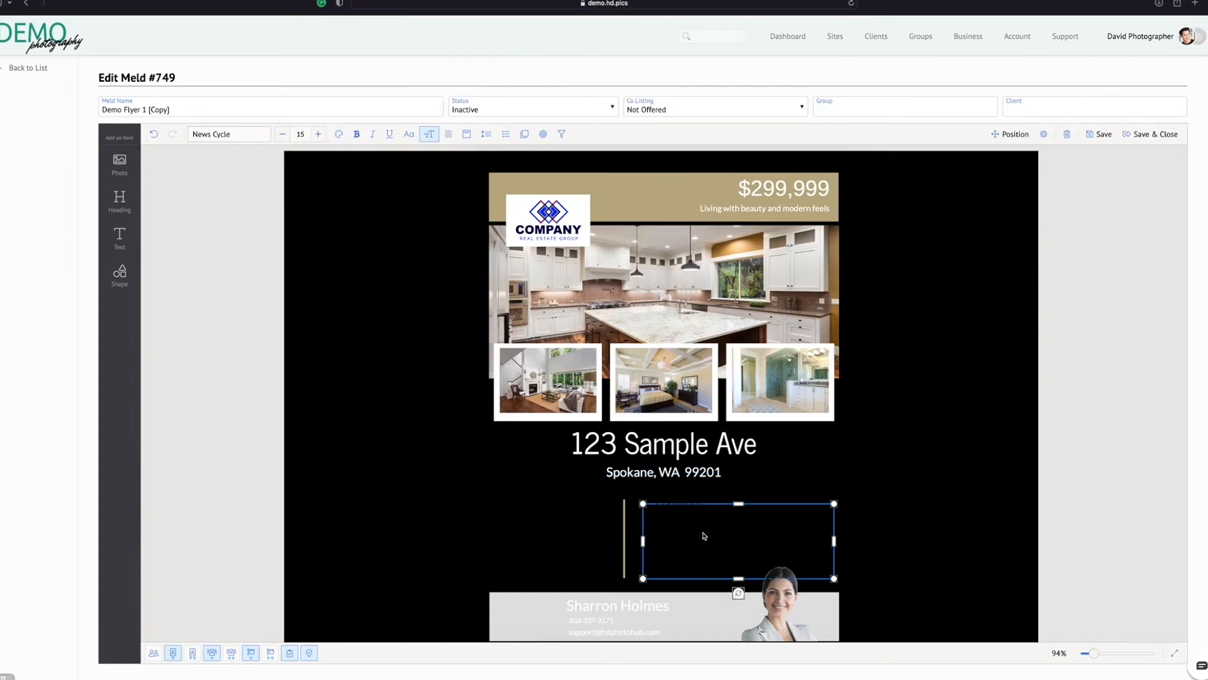
{"action": "left_click", "coordinate": [340, 134]}
{"action": "left_click", "coordinate": [372, 162]}
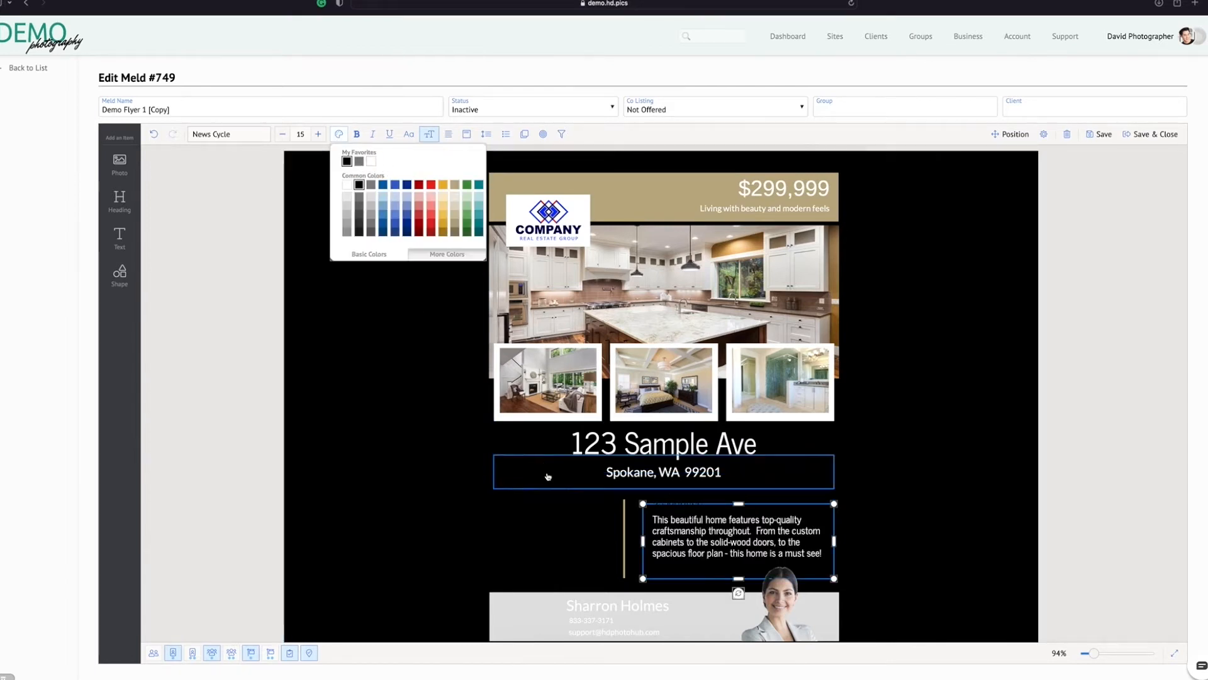
{"action": "left_click", "coordinate": [577, 530]}
{"action": "left_click", "coordinate": [340, 134]}
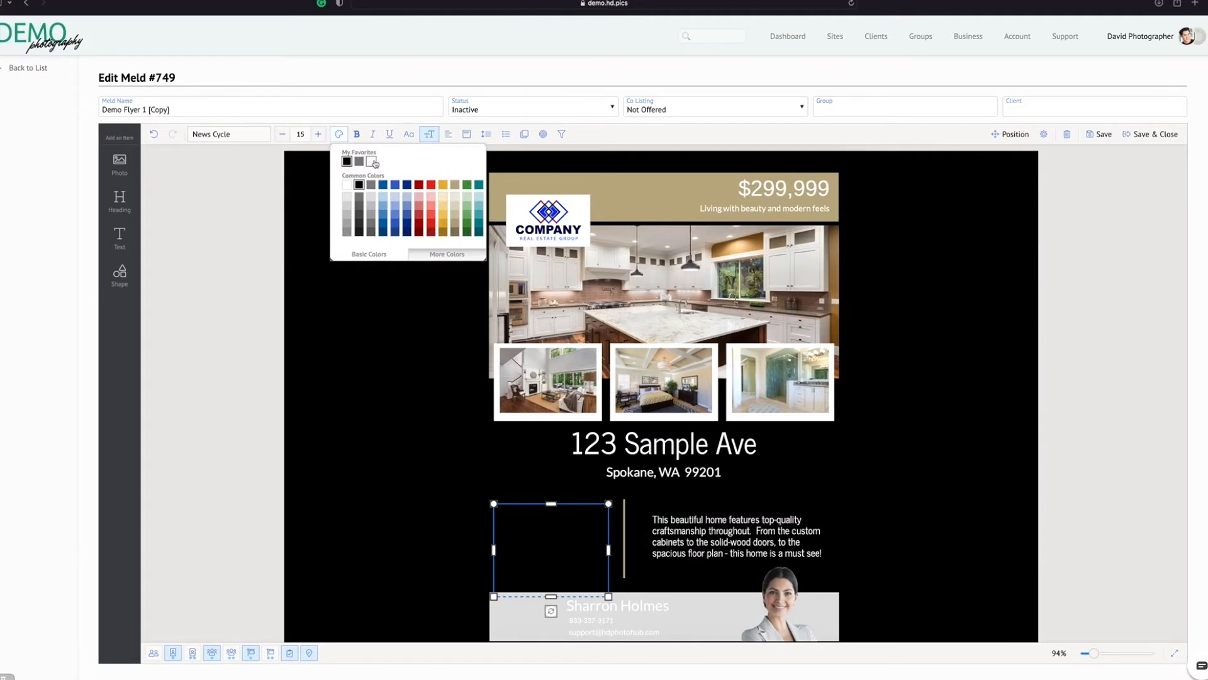
{"action": "left_click", "coordinate": [372, 163]}
Change the Description and Amenities headings to white text
{"action": "left_click", "coordinate": [714, 504]}
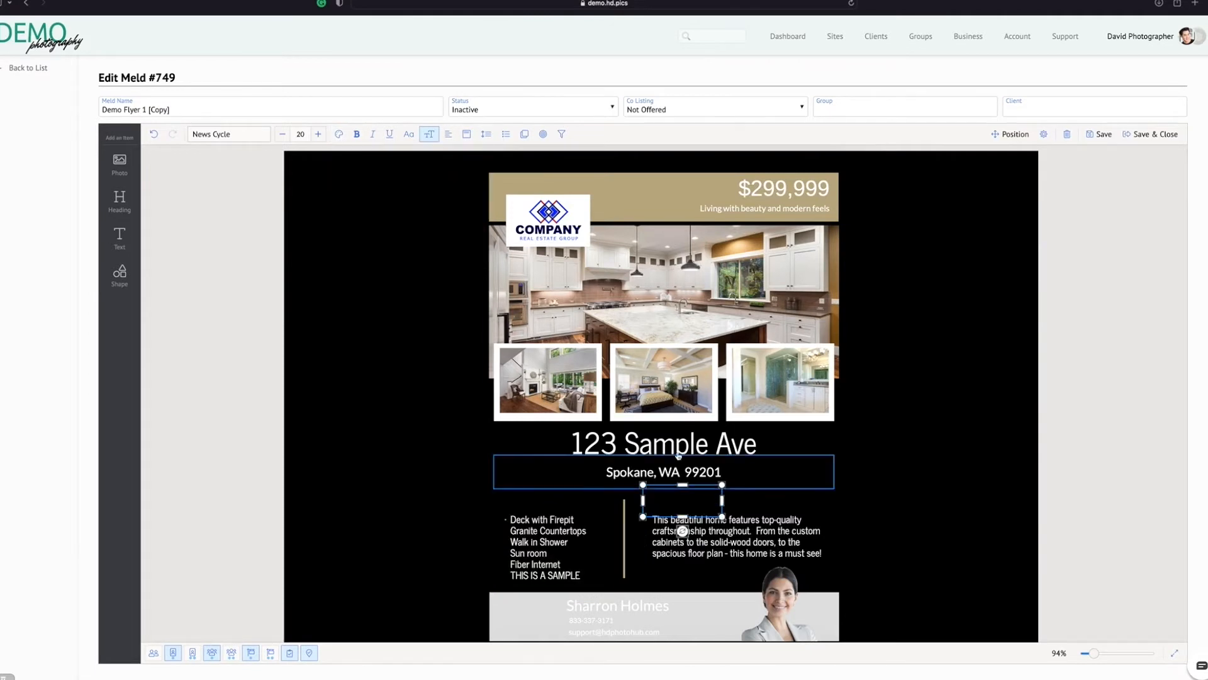
{"action": "left_click", "coordinate": [338, 135]}
{"action": "left_click", "coordinate": [371, 161]}
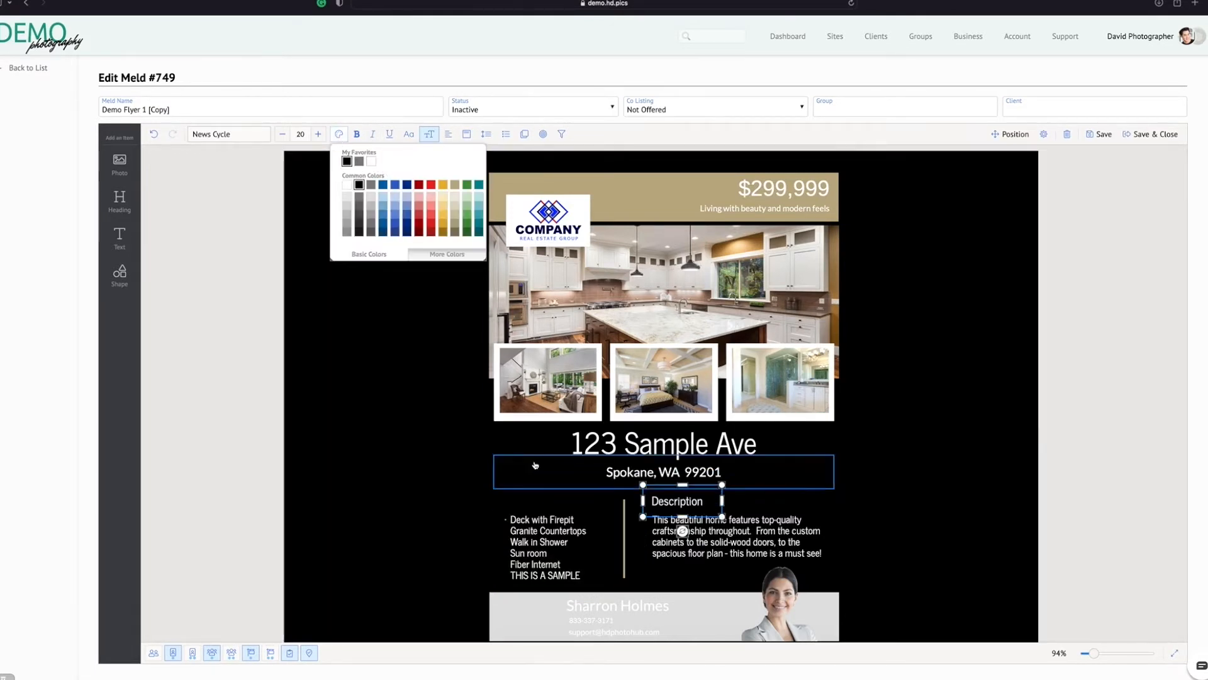
{"action": "left_click", "coordinate": [555, 498]}
{"action": "left_click", "coordinate": [337, 135]}
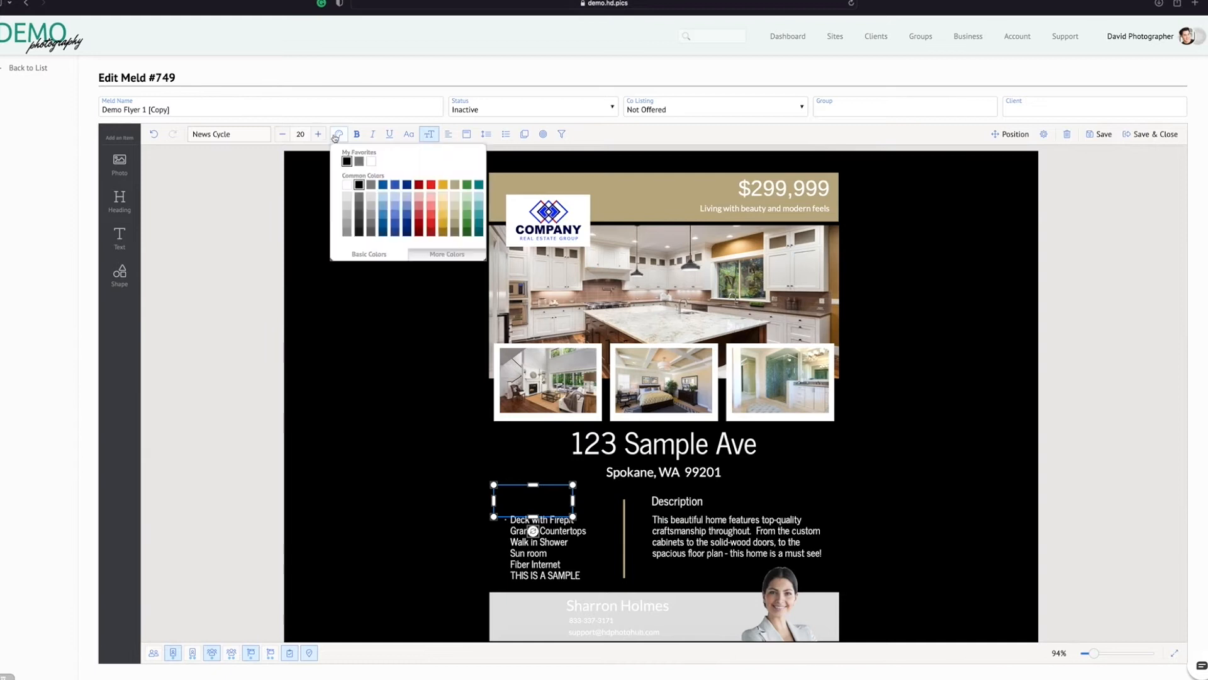
{"action": "left_click", "coordinate": [378, 163]}
Resize the black background rectangle so its edges match the borders of page 1
{"action": "left_click", "coordinate": [943, 352]}
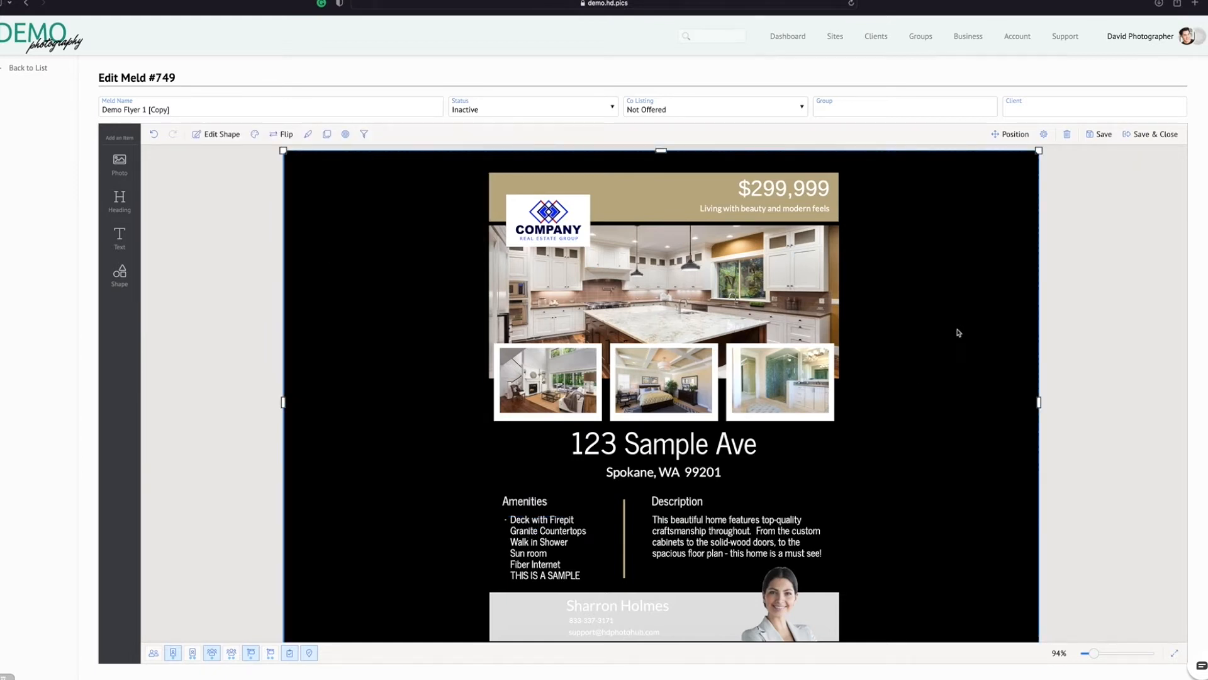
{"action": "left_click_drag", "start_coordinate": [1040, 402], "coordinate": [847, 390]}
{"action": "left_click_drag", "start_coordinate": [282, 402], "coordinate": [480, 394]}
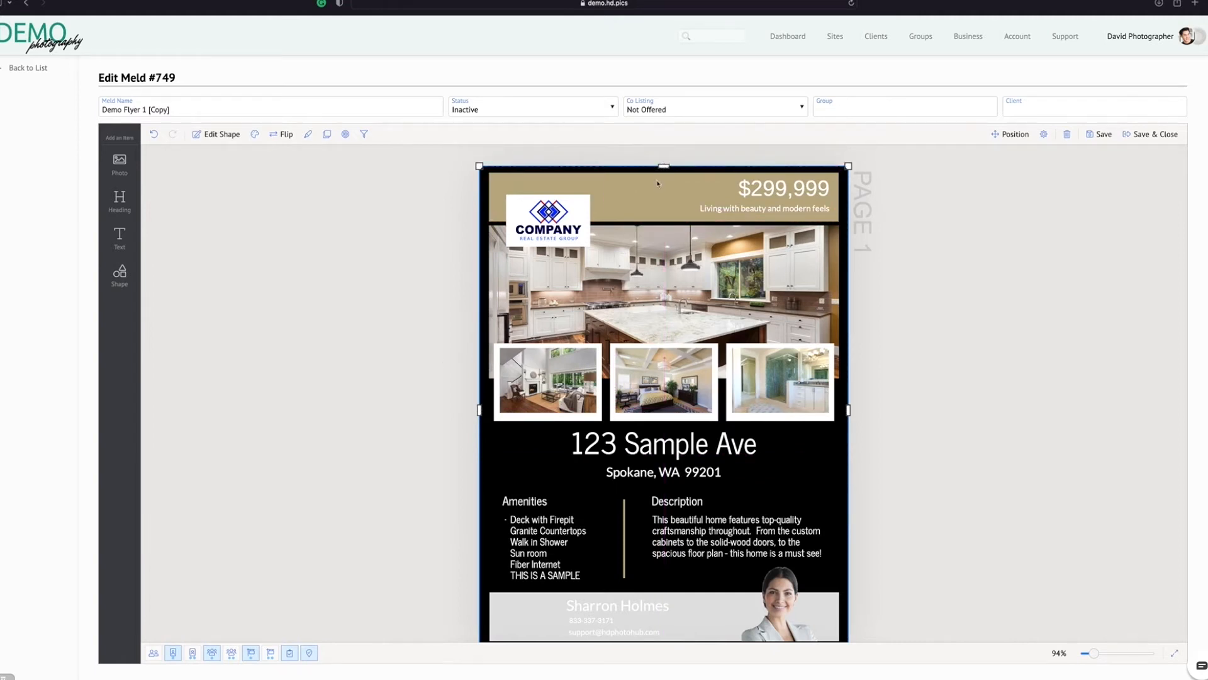
{"action": "scroll", "coordinate": [688, 559], "scroll_direction": "down", "scroll_amount": 3}
{"action": "left_click_drag", "start_coordinate": [664, 559], "coordinate": [666, 554]}
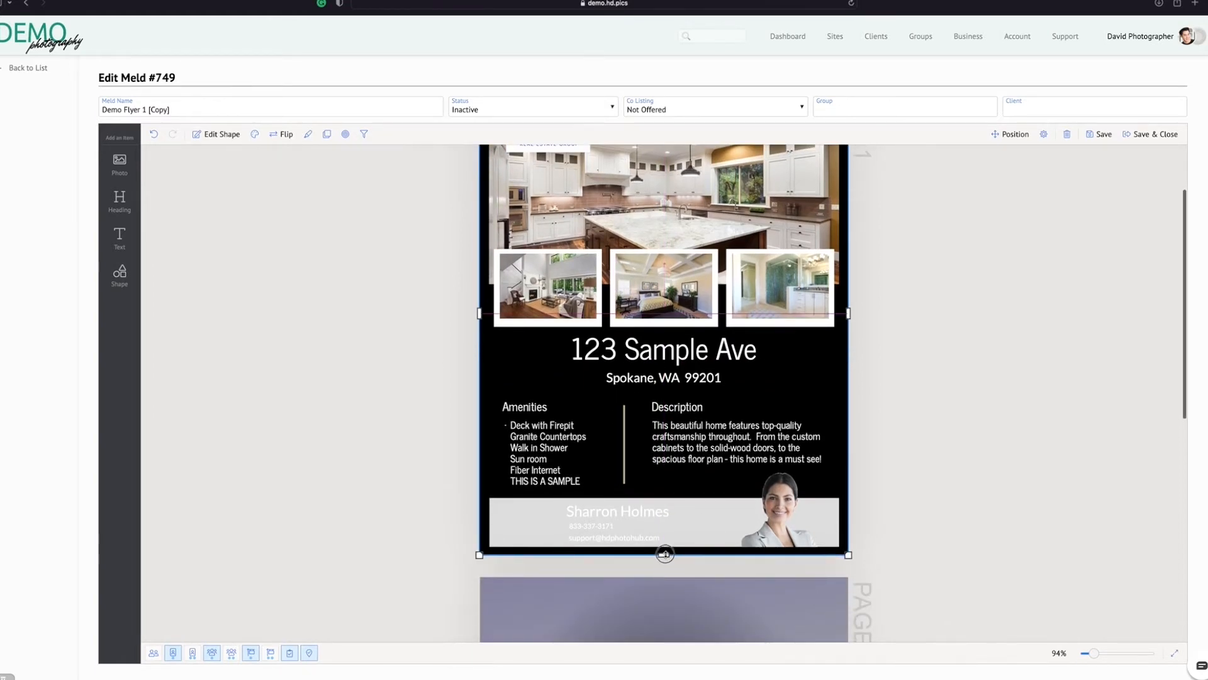
{"action": "left_click", "coordinate": [913, 456]}
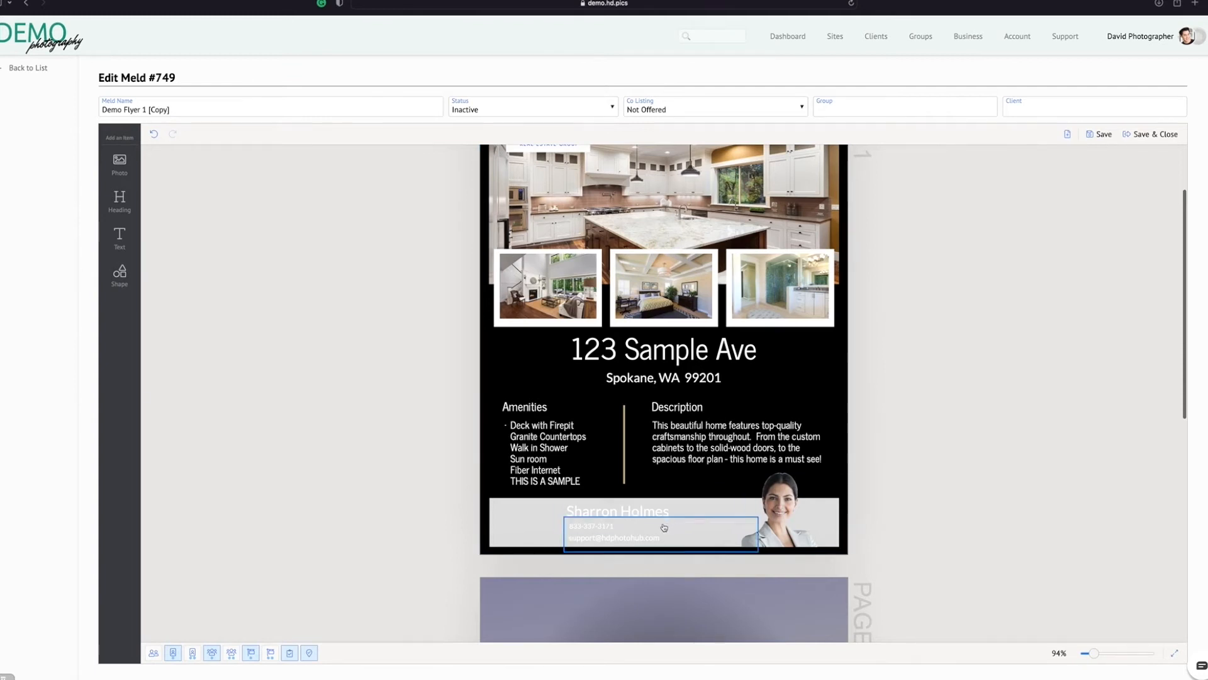
Recolor the white frames behind the three small interior photos to black
{"action": "scroll", "coordinate": [952, 469], "scroll_direction": "up", "scroll_amount": 1}
{"action": "scroll", "coordinate": [952, 469], "scroll_direction": "up", "scroll_amount": 2}
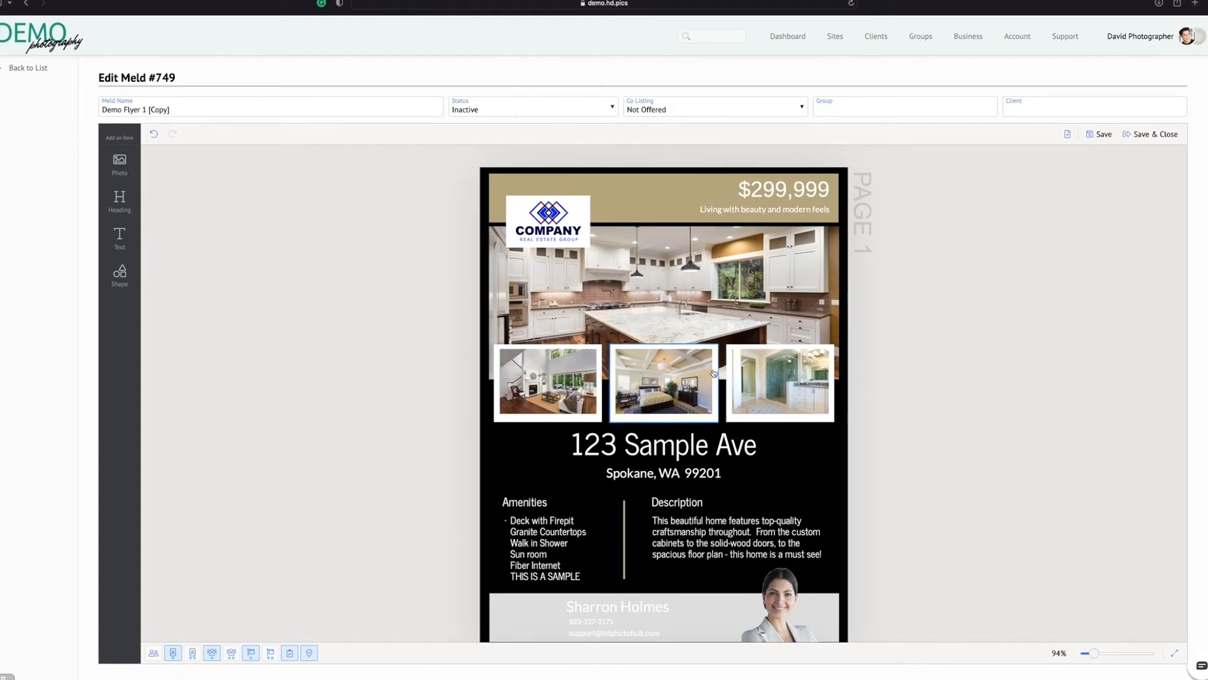
{"action": "left_click", "coordinate": [585, 422]}
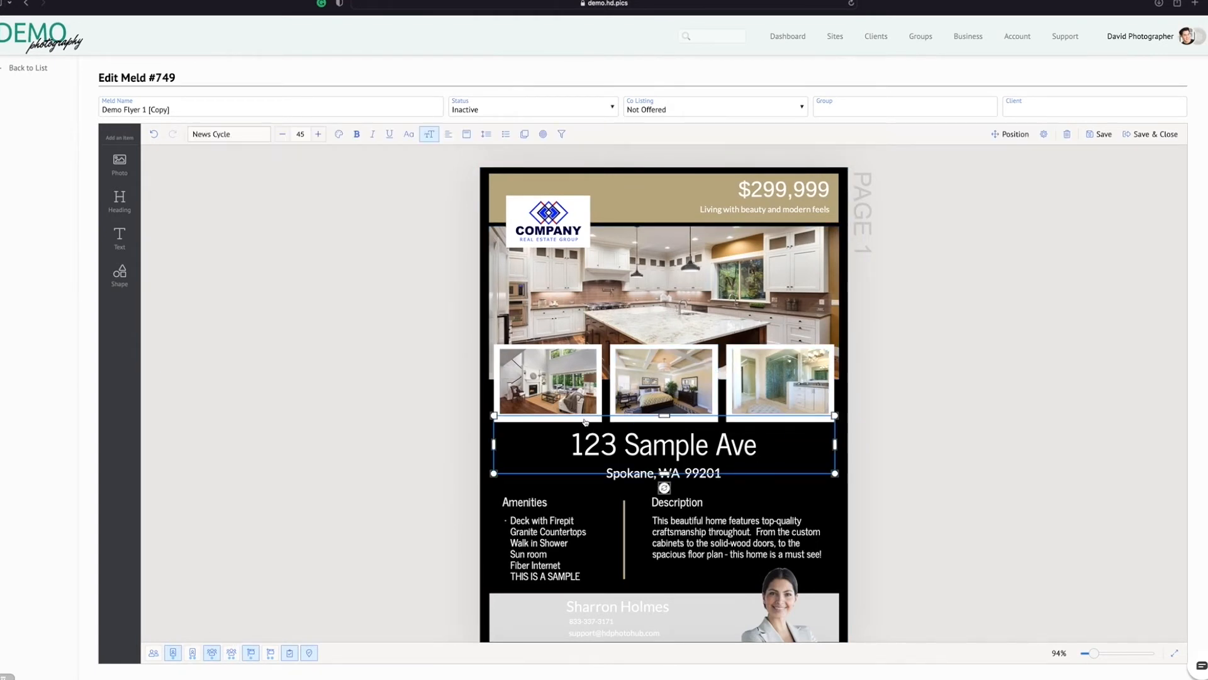
{"action": "left_click", "coordinate": [602, 369]}
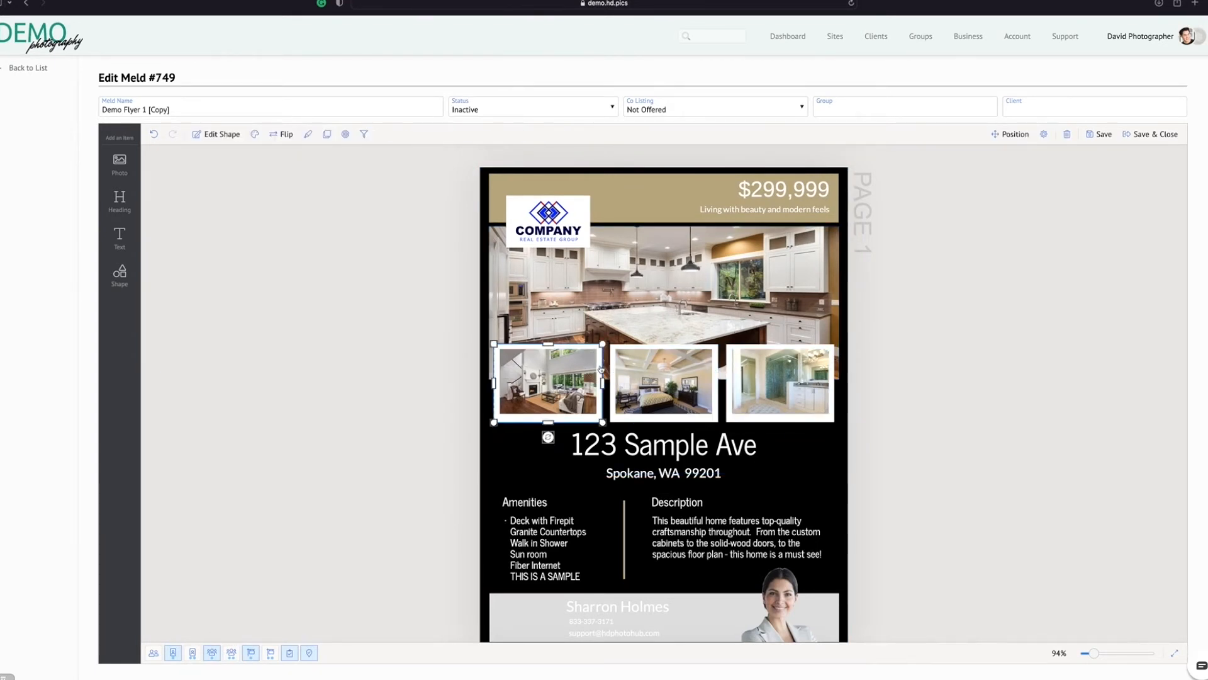
{"action": "left_click", "coordinate": [254, 134]}
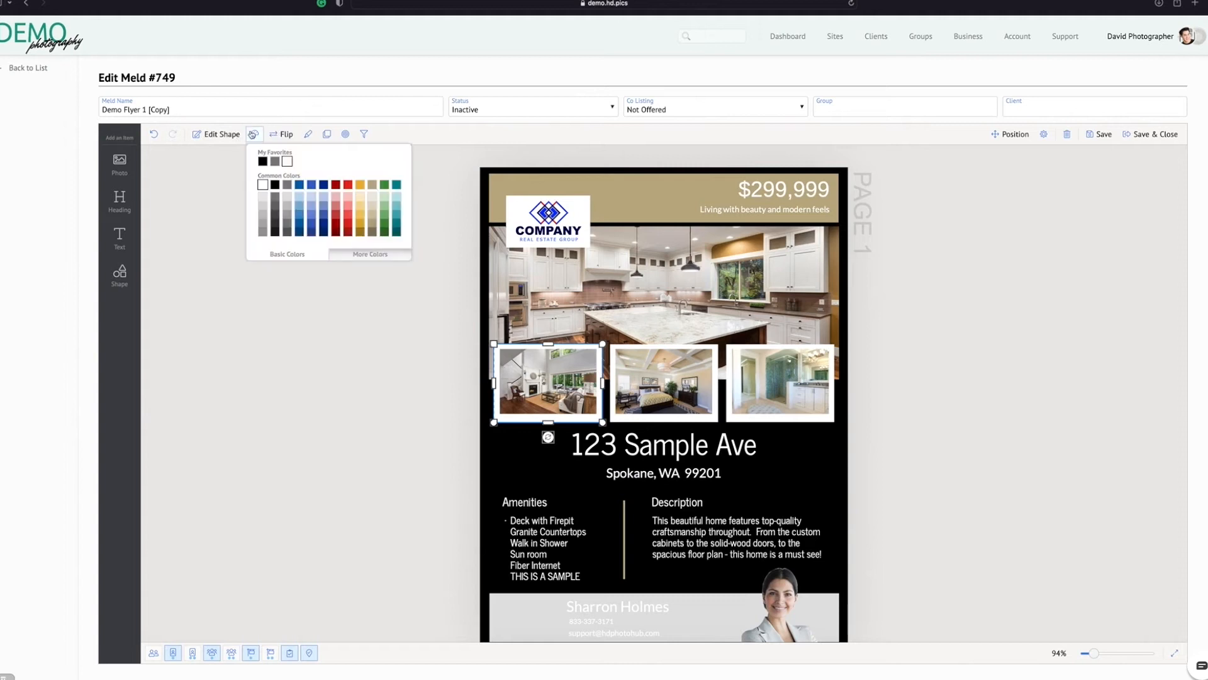
{"action": "left_click", "coordinate": [714, 371]}
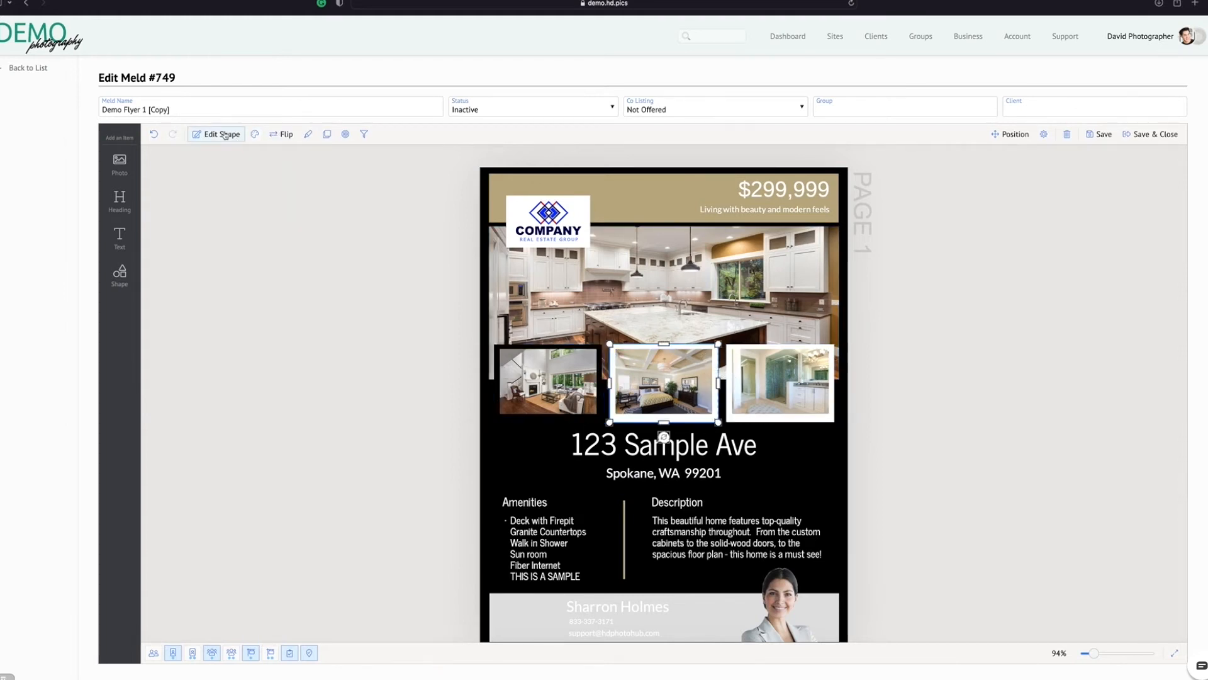
{"action": "left_click", "coordinate": [254, 134]}
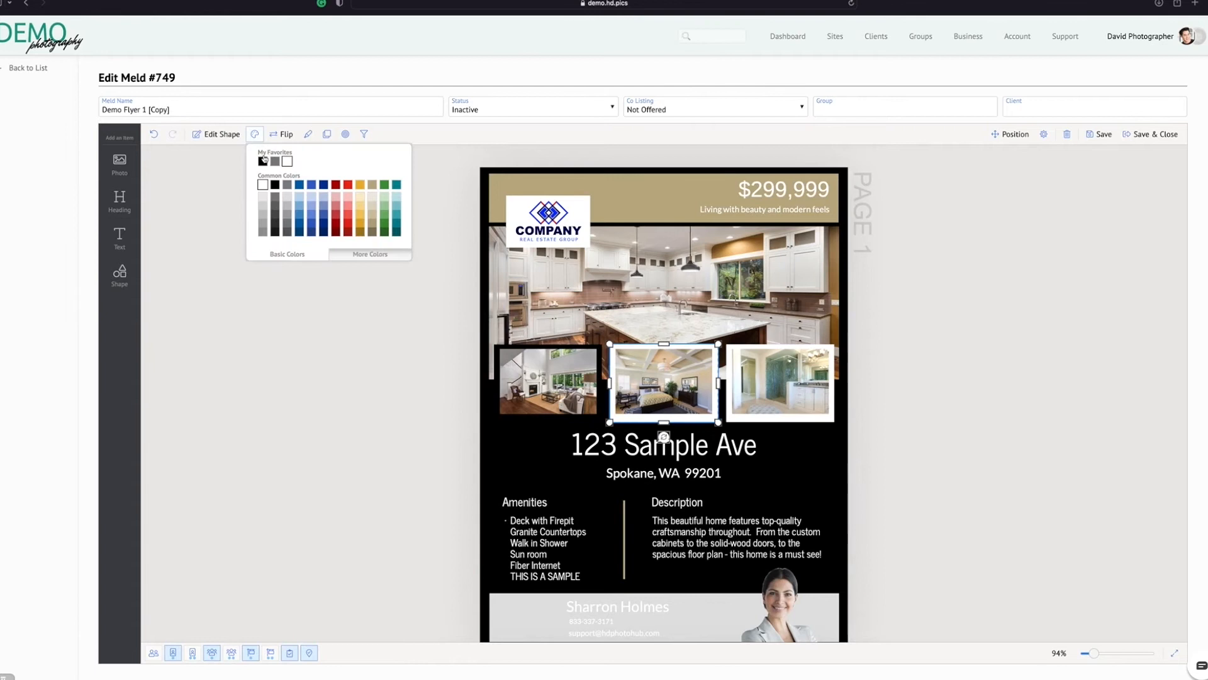
{"action": "left_click", "coordinate": [831, 360]}
{"action": "left_click", "coordinate": [254, 134]}
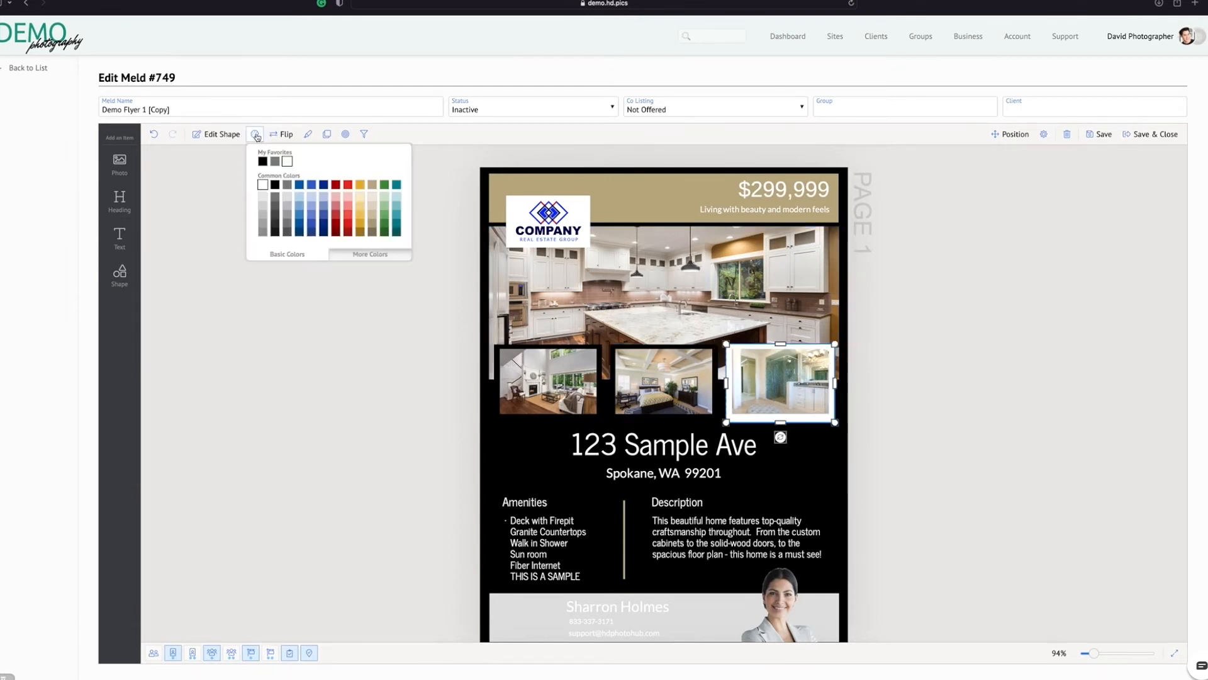
{"action": "left_click", "coordinate": [262, 161]}
{"action": "left_click", "coordinate": [1074, 400]}
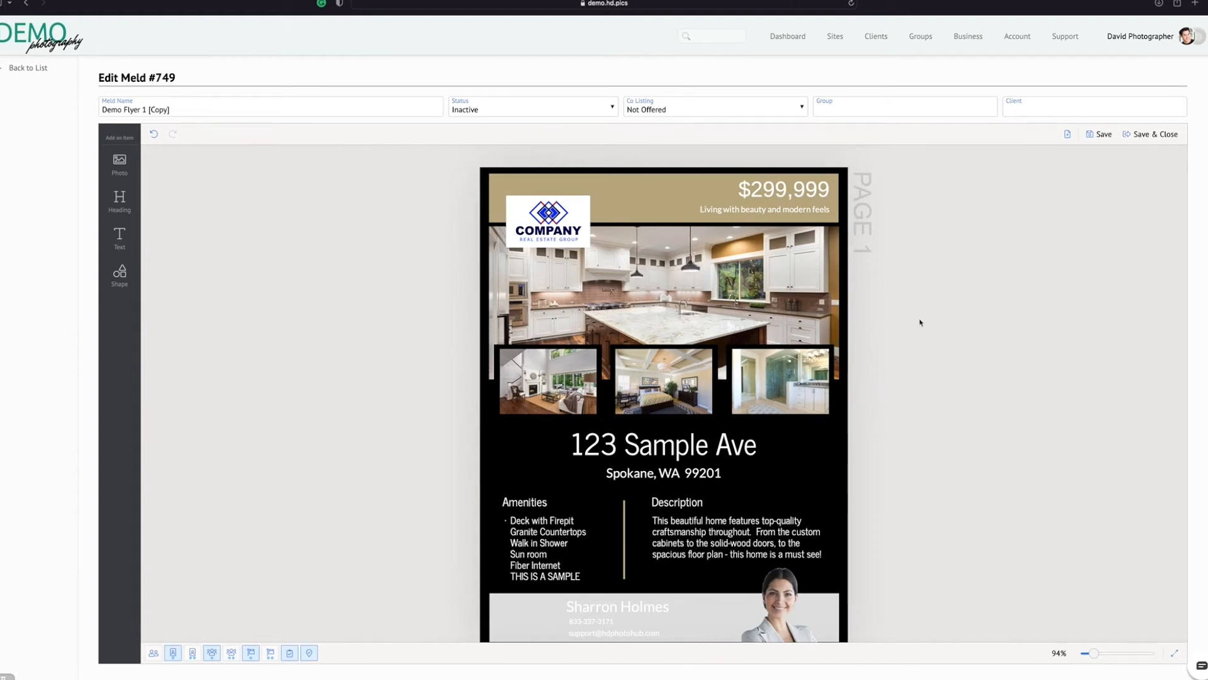
{"action": "scroll", "coordinate": [920, 322], "scroll_direction": "down", "scroll_amount": 3}
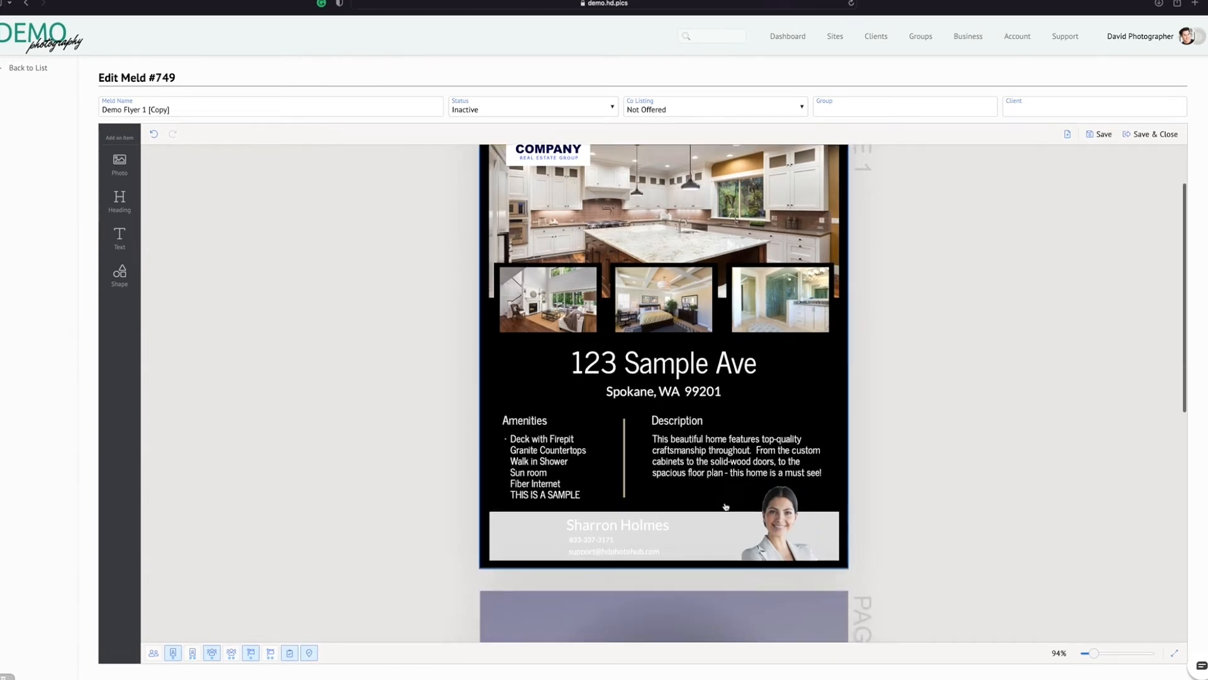
Recolor the grey contact banner at the foot of page 1 to white
{"action": "left_click", "coordinate": [831, 530]}
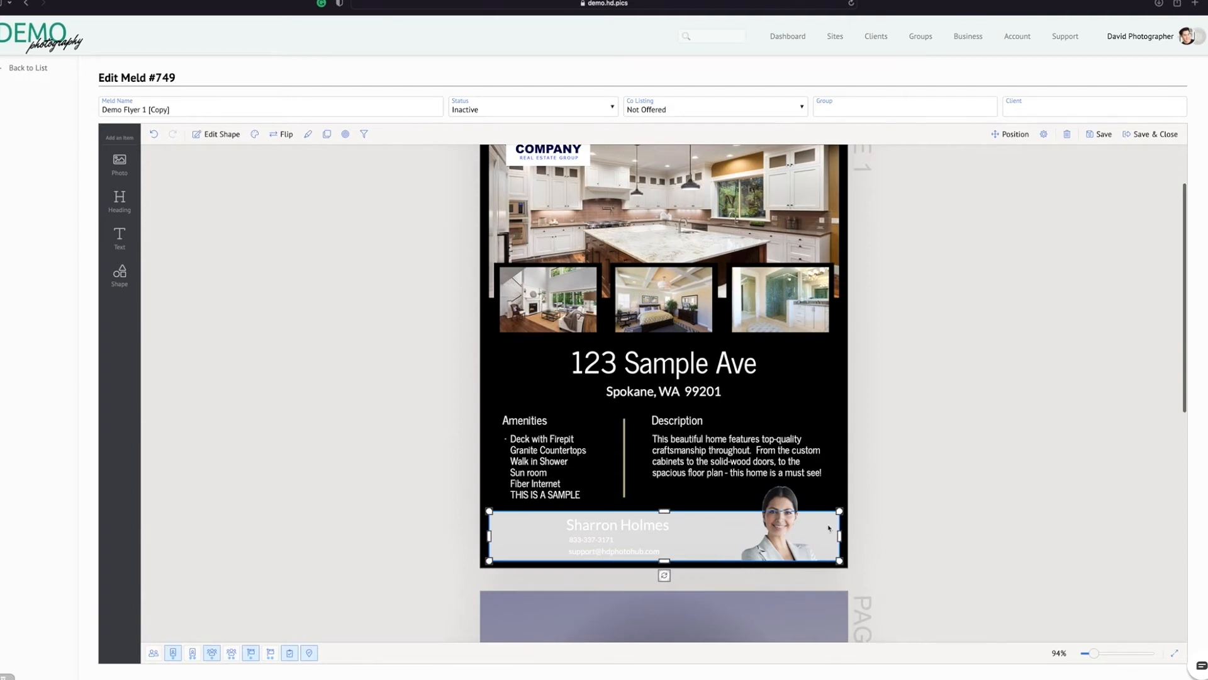
{"action": "left_click", "coordinate": [255, 134]}
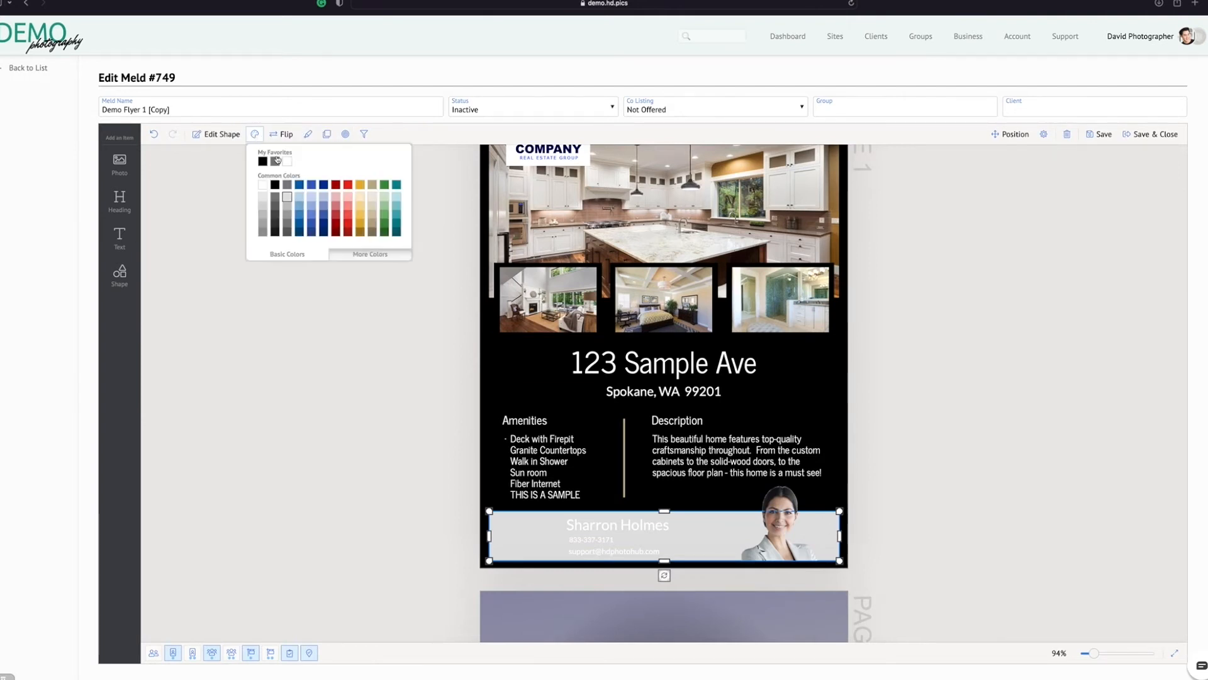
{"action": "left_click", "coordinate": [288, 162]}
{"action": "left_click", "coordinate": [601, 530]}
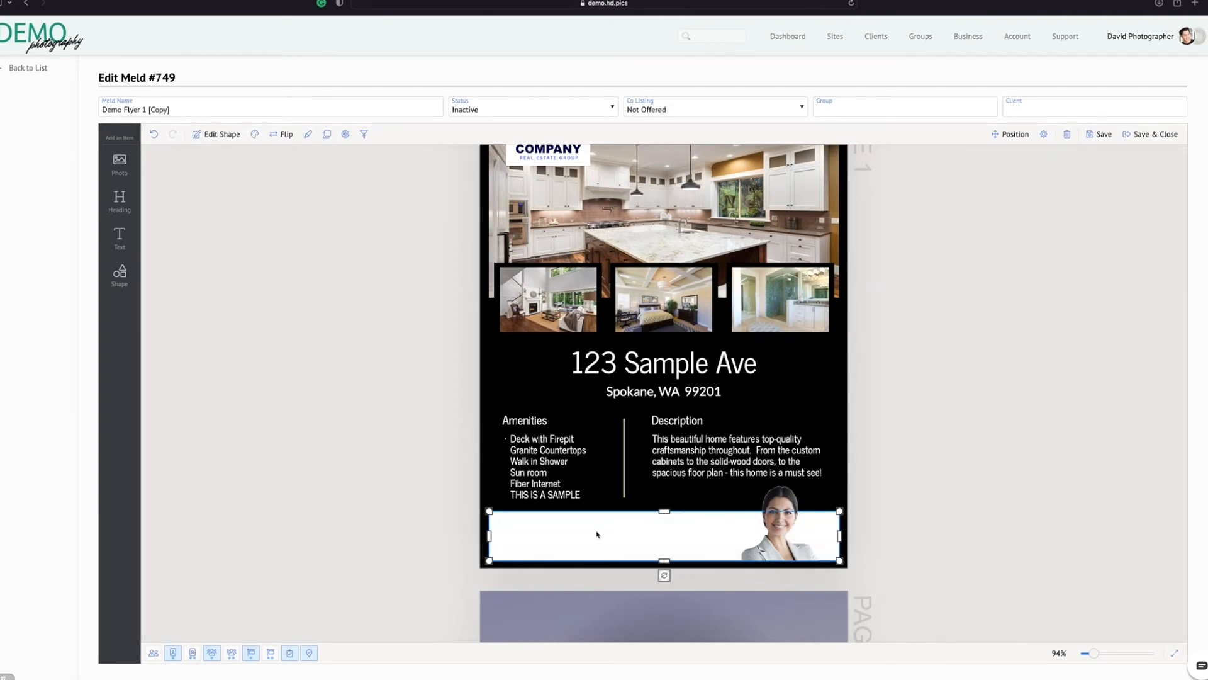
{"action": "left_click", "coordinate": [457, 500]}
Change the agent's name, phone number and e-mail text in the white banner to black
{"action": "left_click", "coordinate": [577, 534]}
{"action": "left_click", "coordinate": [338, 134]}
{"action": "left_click", "coordinate": [350, 163]}
{"action": "left_click", "coordinate": [570, 516]}
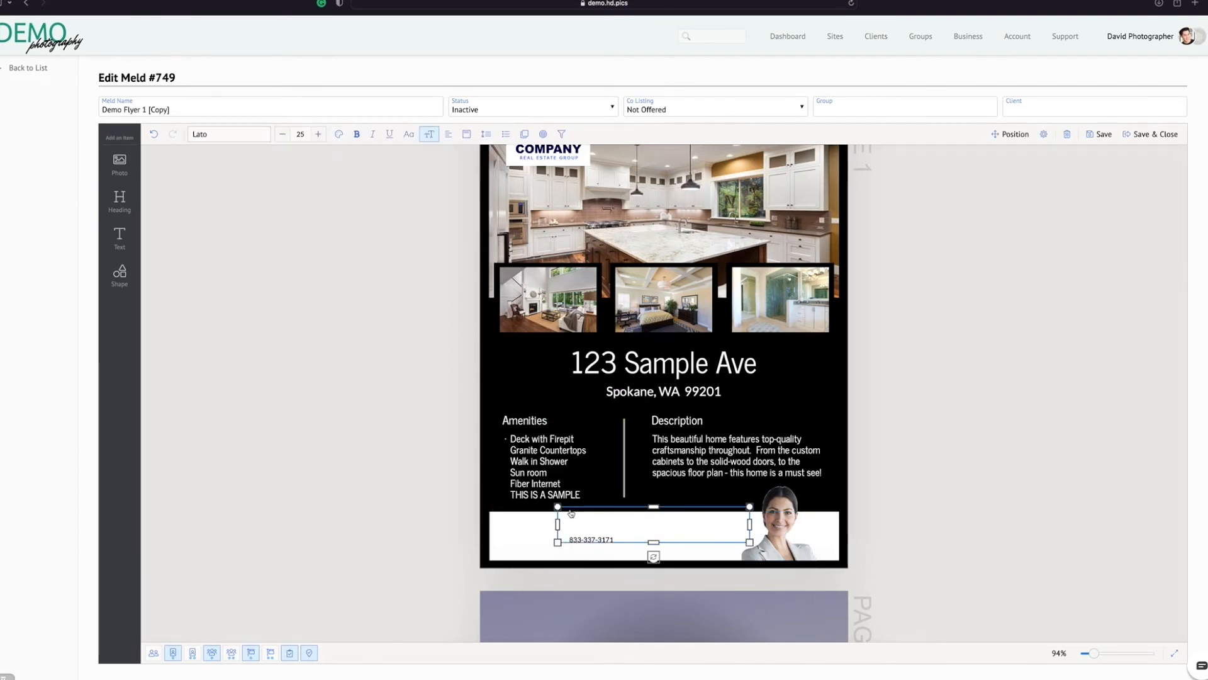
{"action": "left_click", "coordinate": [340, 136]}
{"action": "left_click", "coordinate": [347, 162]}
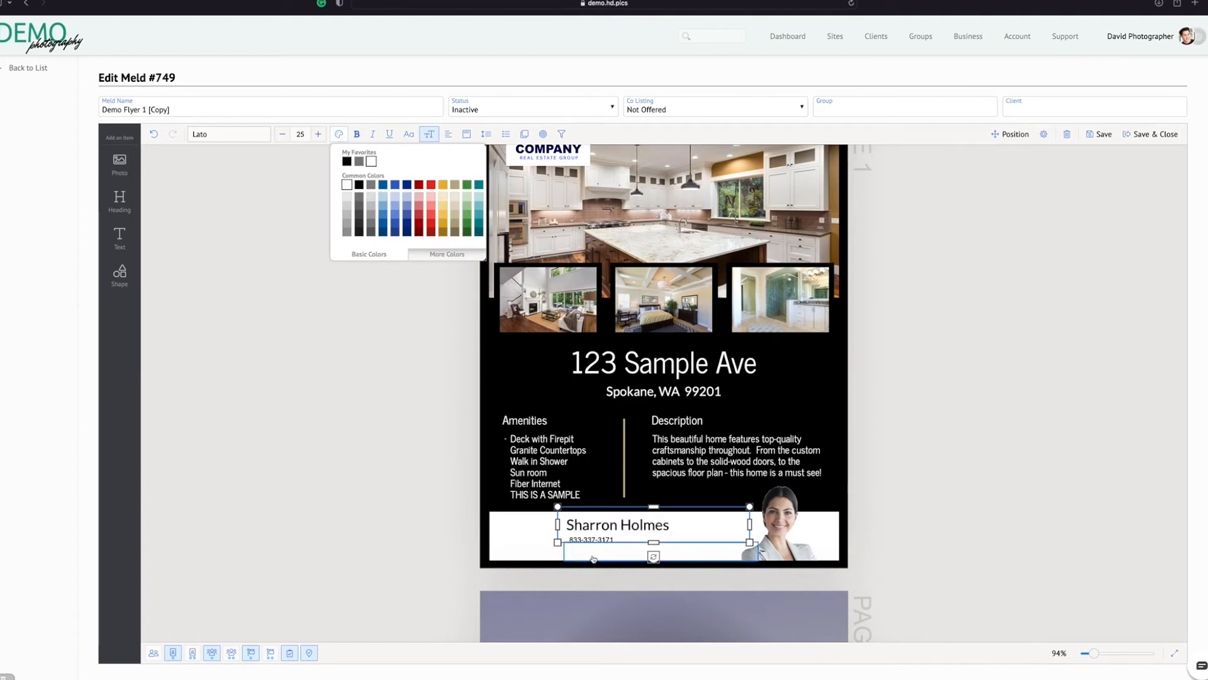
{"action": "left_click", "coordinate": [591, 553]}
{"action": "left_click", "coordinate": [339, 134]}
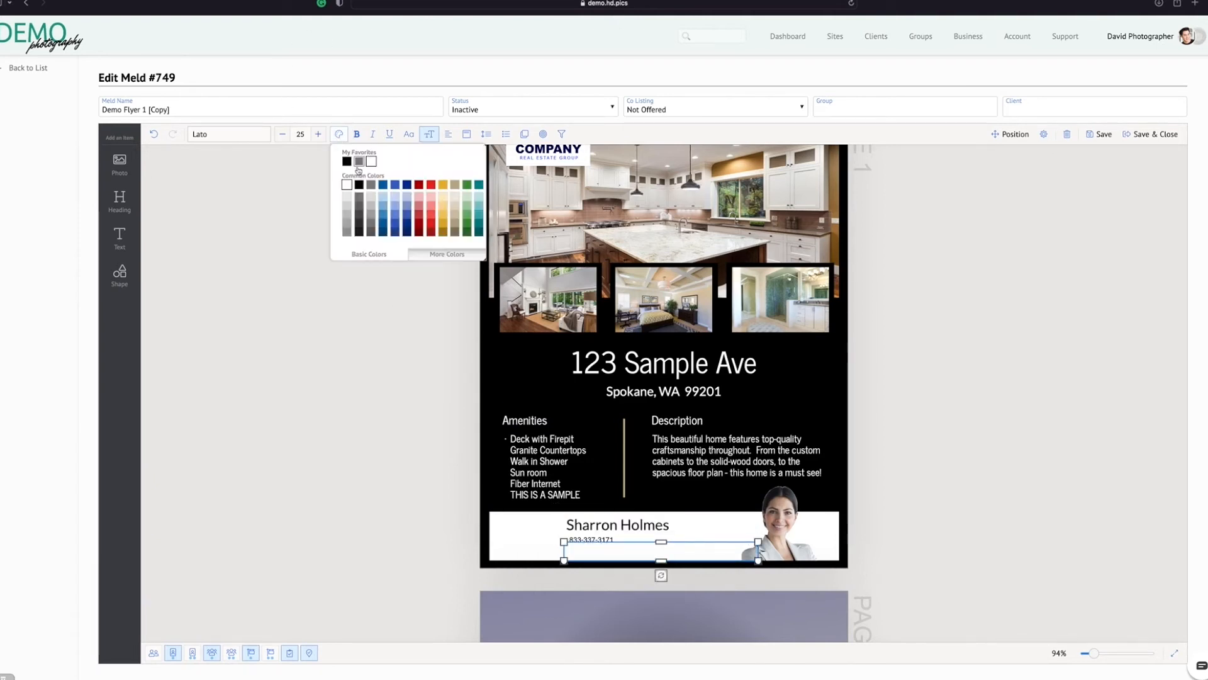
{"action": "left_click", "coordinate": [347, 161]}
{"action": "left_click", "coordinate": [938, 398]}
{"action": "scroll", "coordinate": [935, 396], "scroll_direction": "up", "scroll_amount": 2}
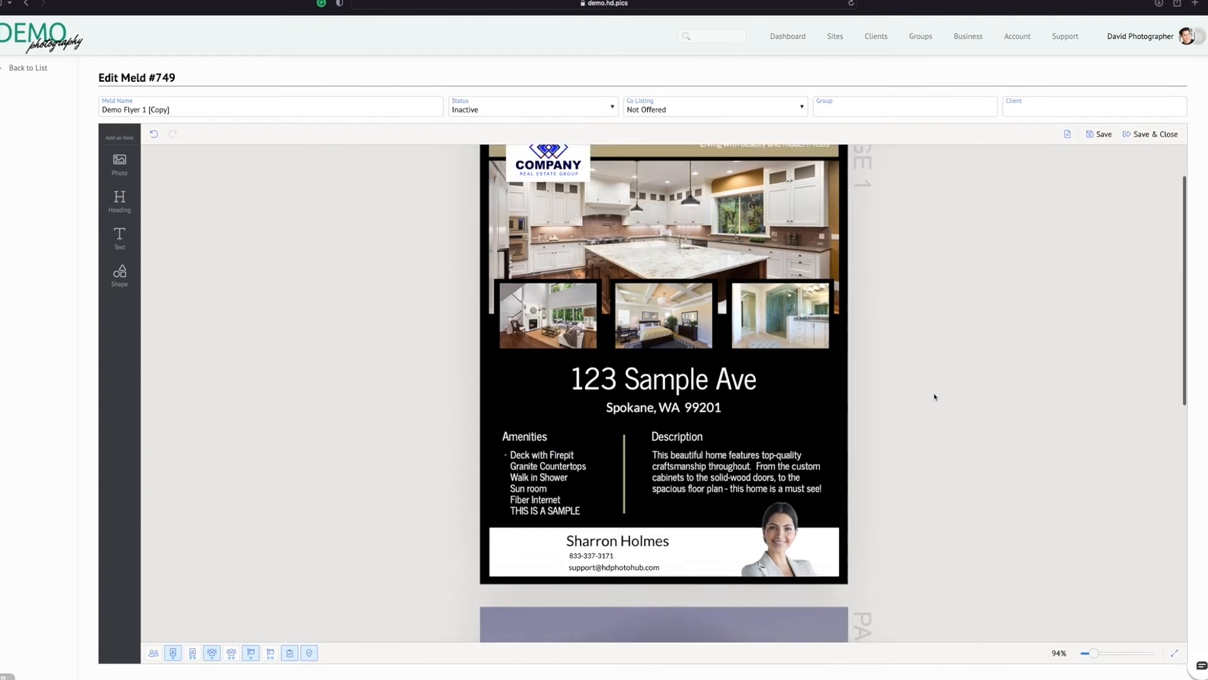
Set the agent headshot's preferred background to Solid and shrink the photo so it rises only slightly above the banner
{"action": "left_click", "coordinate": [775, 583]}
{"action": "left_click", "coordinate": [775, 582]}
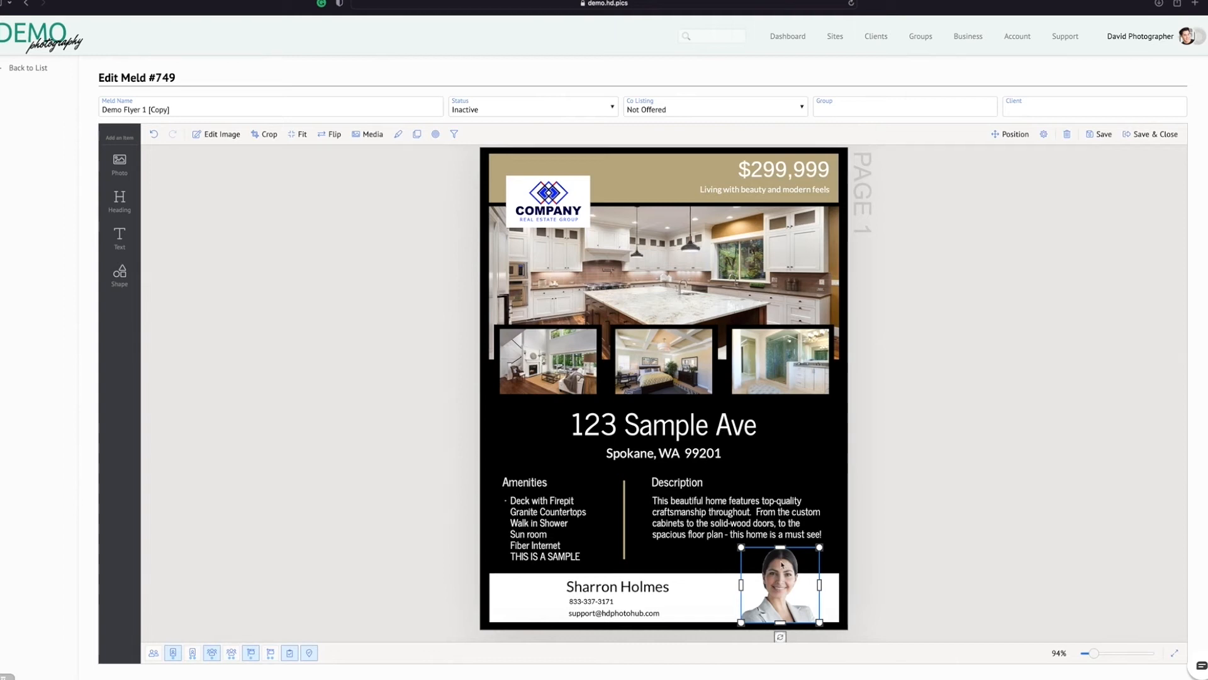
{"action": "left_click", "coordinate": [373, 134]}
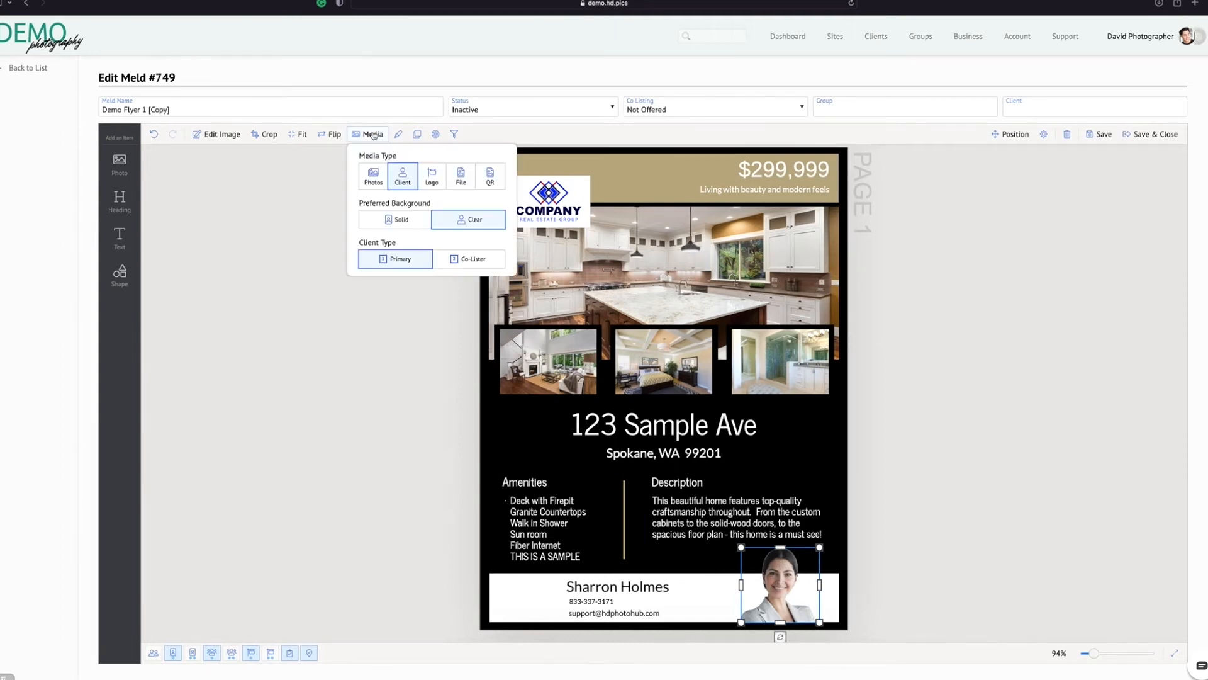
{"action": "left_click", "coordinate": [397, 219]}
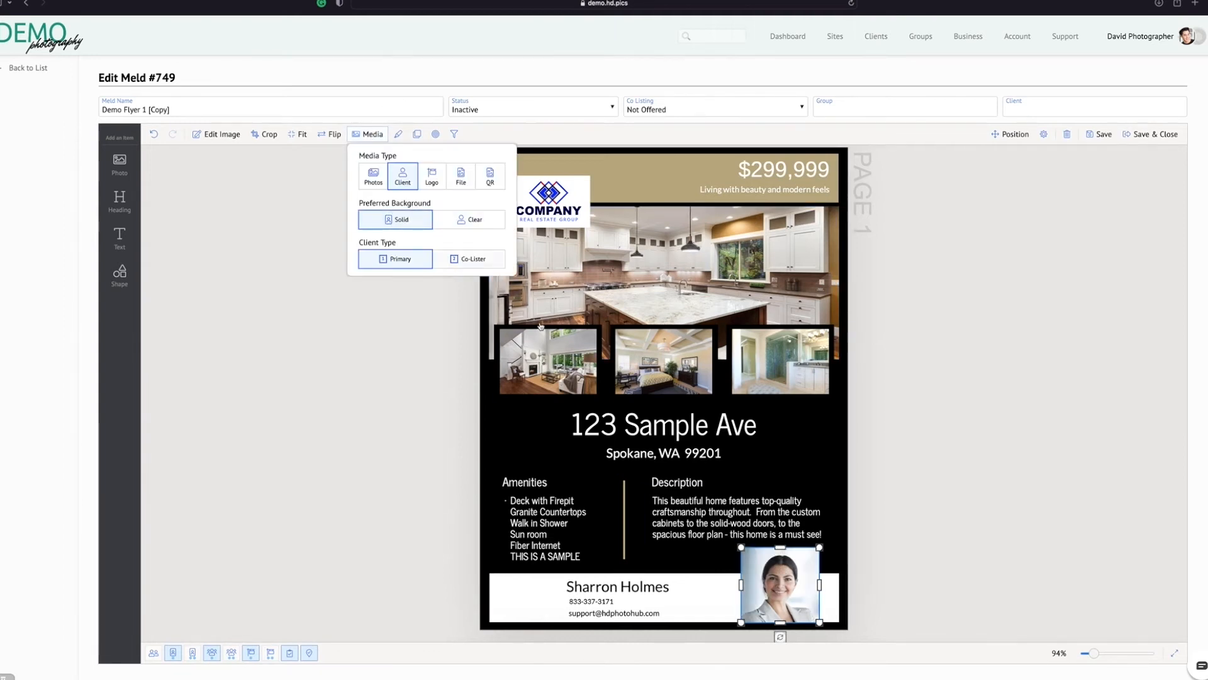
{"action": "left_click", "coordinate": [950, 580]}
{"action": "left_click", "coordinate": [774, 564]}
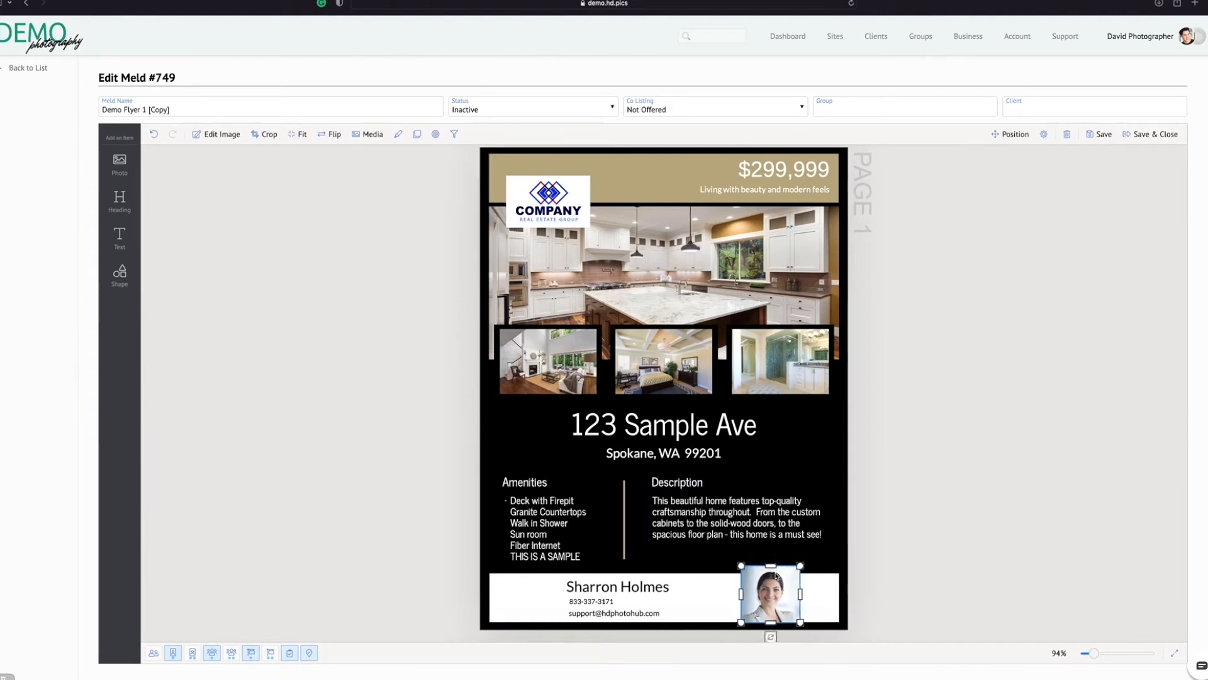
{"action": "left_click", "coordinate": [957, 572]}
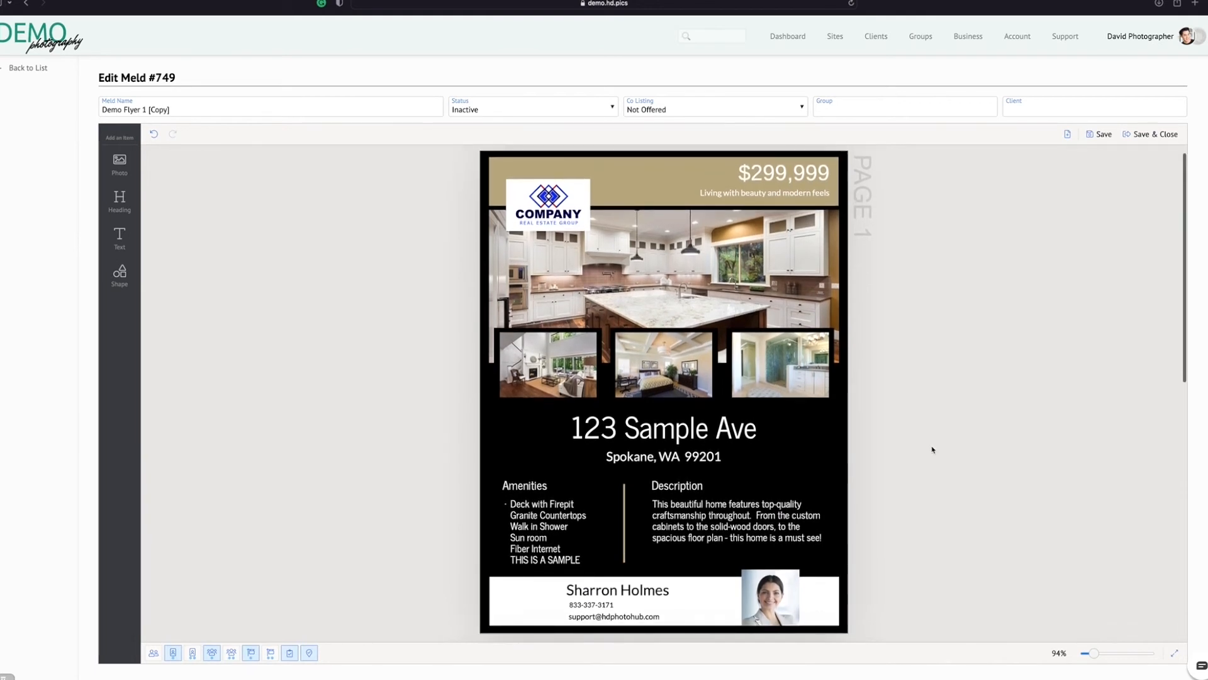
Rename the flyer copy as "Demo Flyer 2", then save and close it
{"action": "left_click_drag", "start_coordinate": [169, 110], "coordinate": [144, 110]}
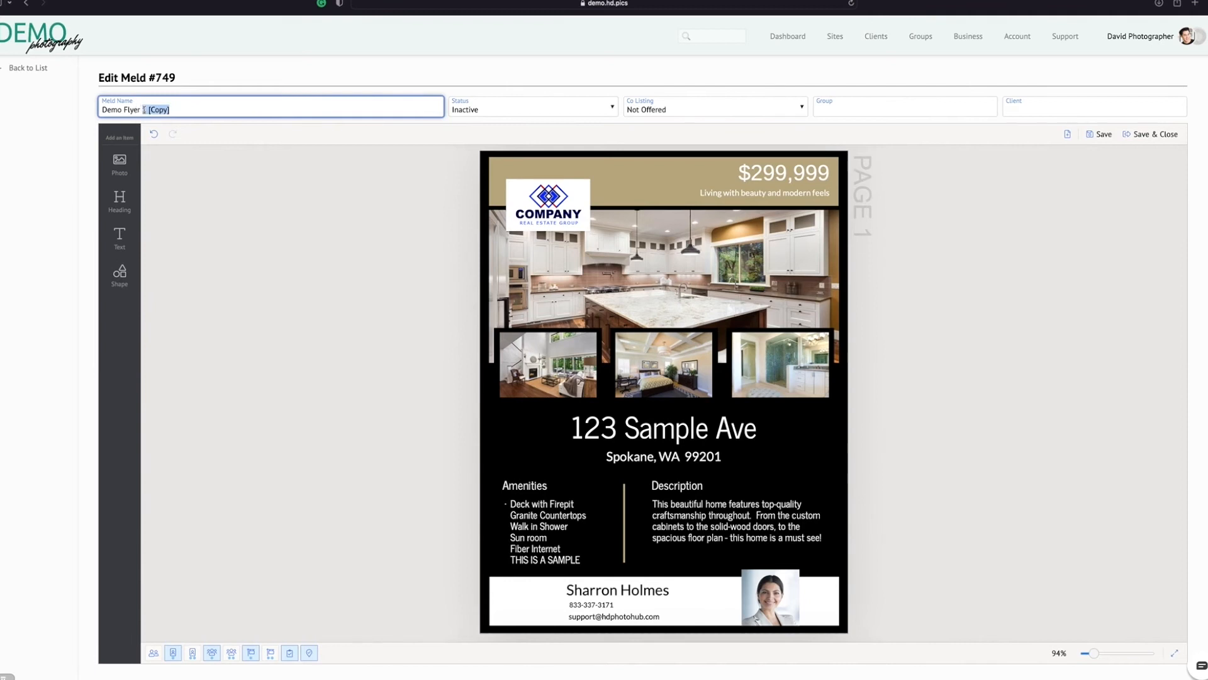
{"action": "type", "text": "2"}
{"action": "left_click", "coordinate": [1132, 140]}
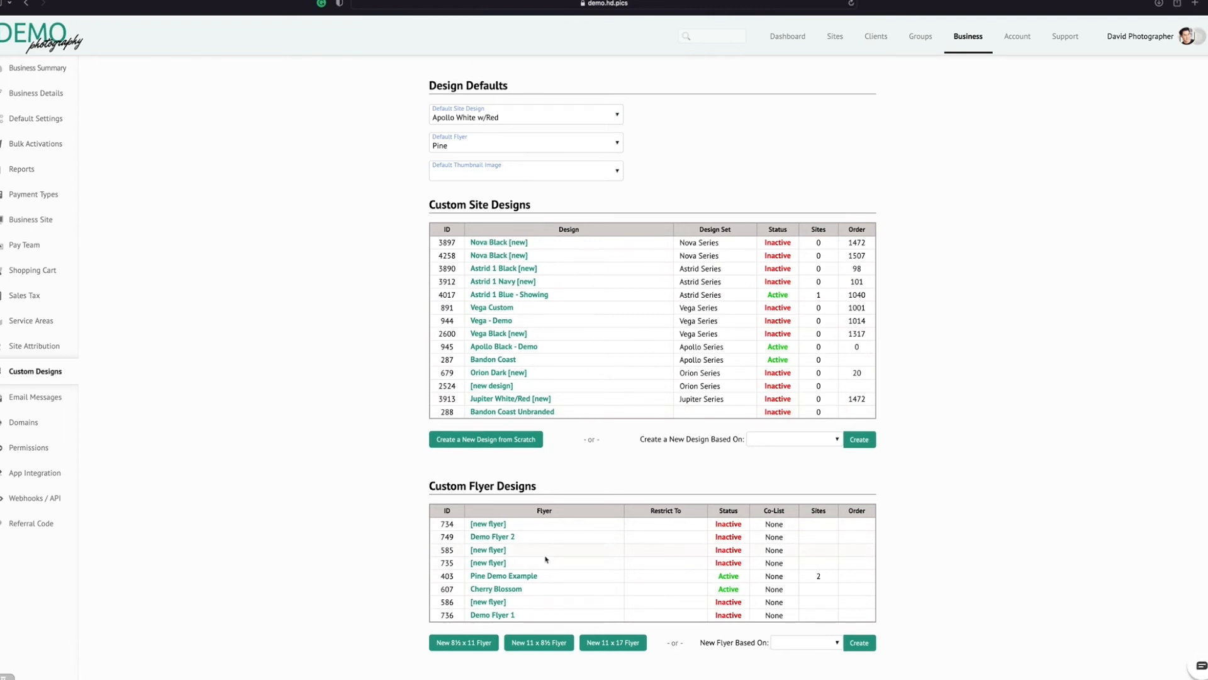
Create a new landscape social tile under Custom Social Tile Designs
{"action": "scroll", "coordinate": [546, 559], "scroll_direction": "down", "scroll_amount": 1}
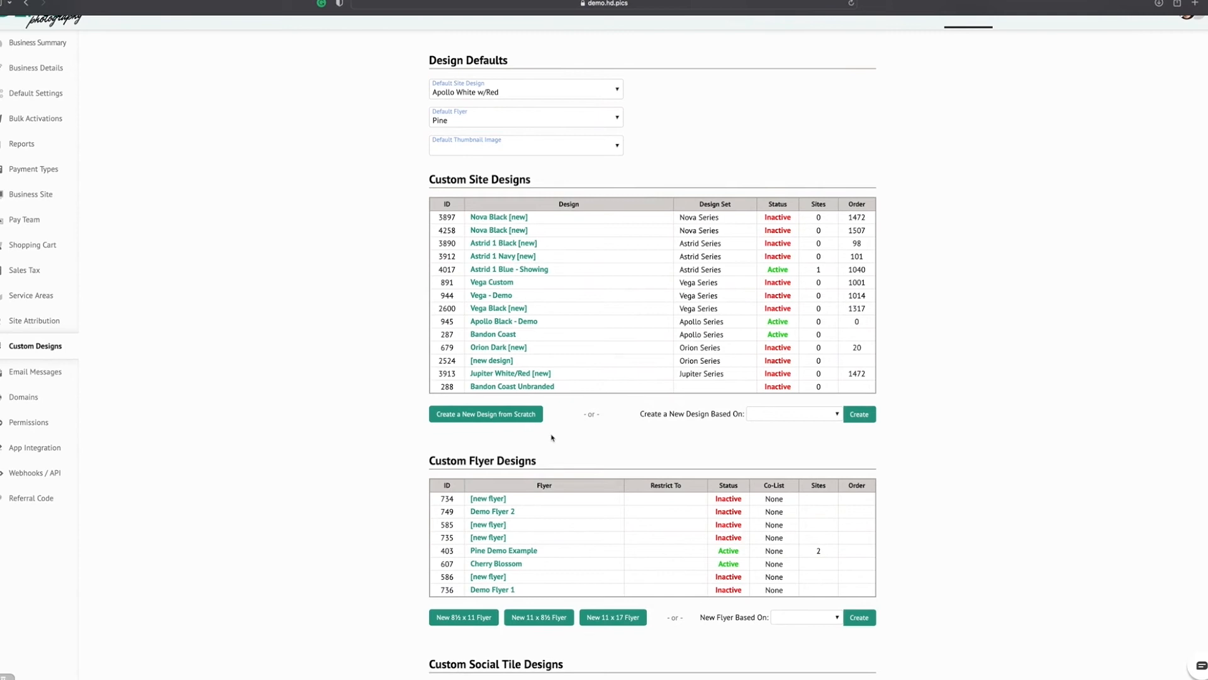
{"action": "scroll", "coordinate": [552, 437], "scroll_direction": "down", "scroll_amount": 5}
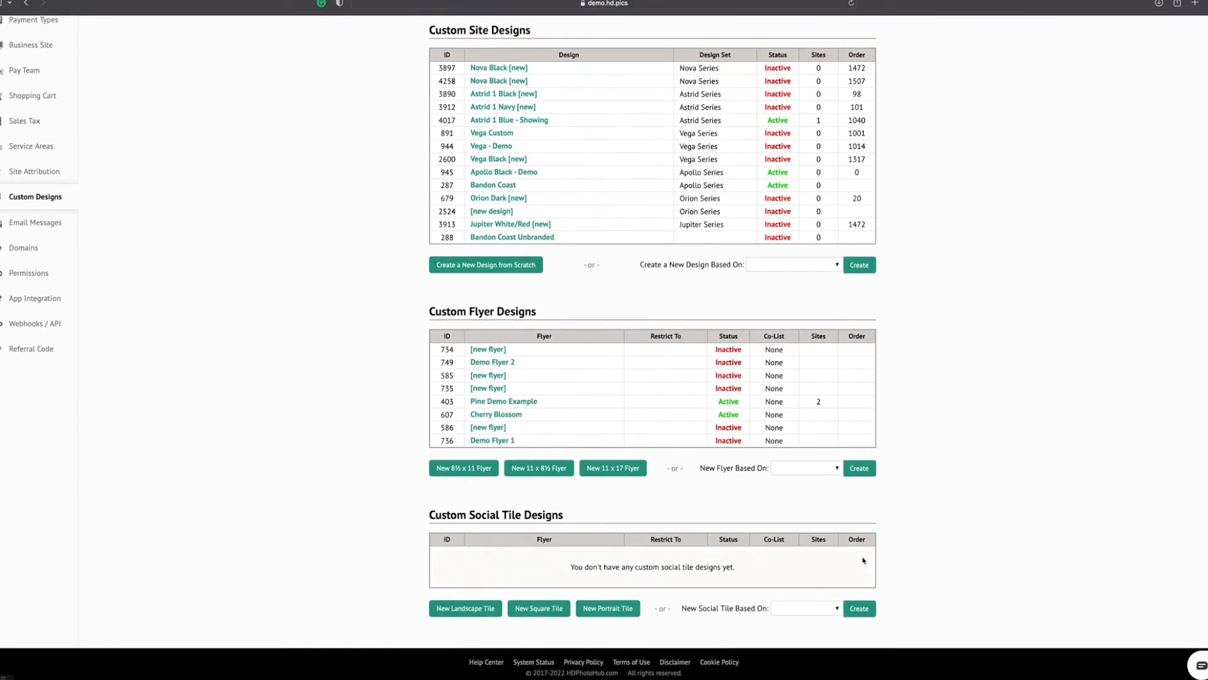
{"action": "left_click", "coordinate": [482, 612]}
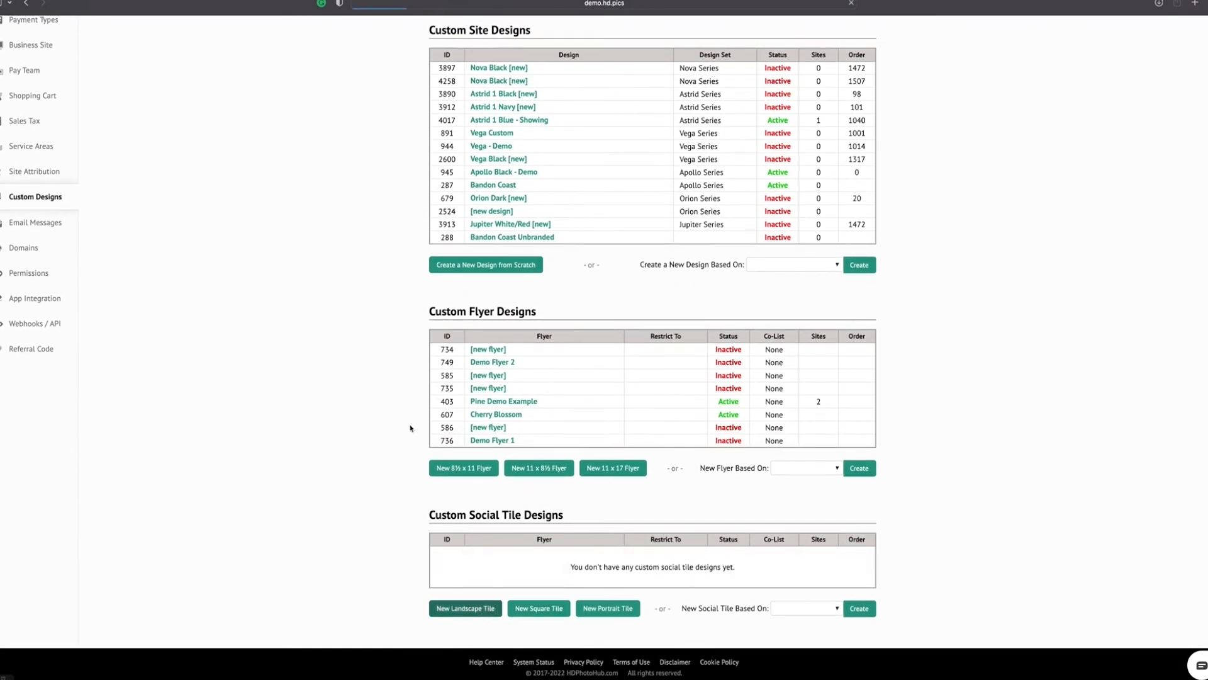
{"action": "scroll", "coordinate": [463, 425], "scroll_direction": "down", "scroll_amount": 2}
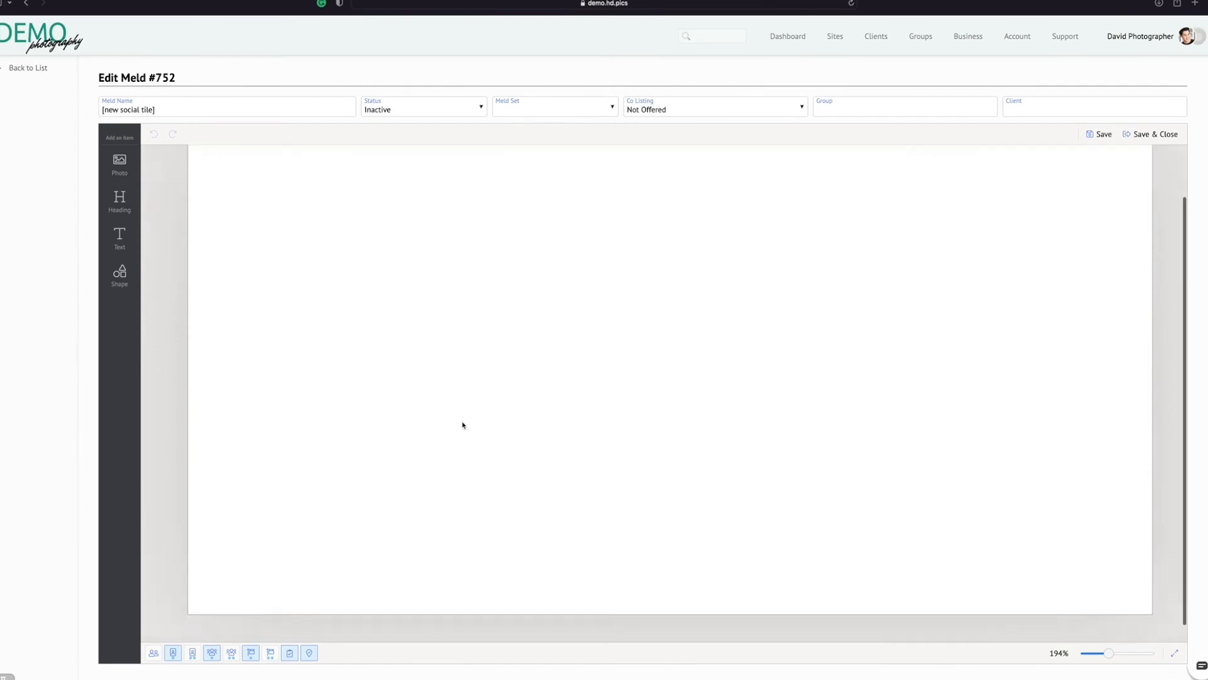
{"action": "scroll", "coordinate": [462, 425], "scroll_direction": "up", "scroll_amount": 2}
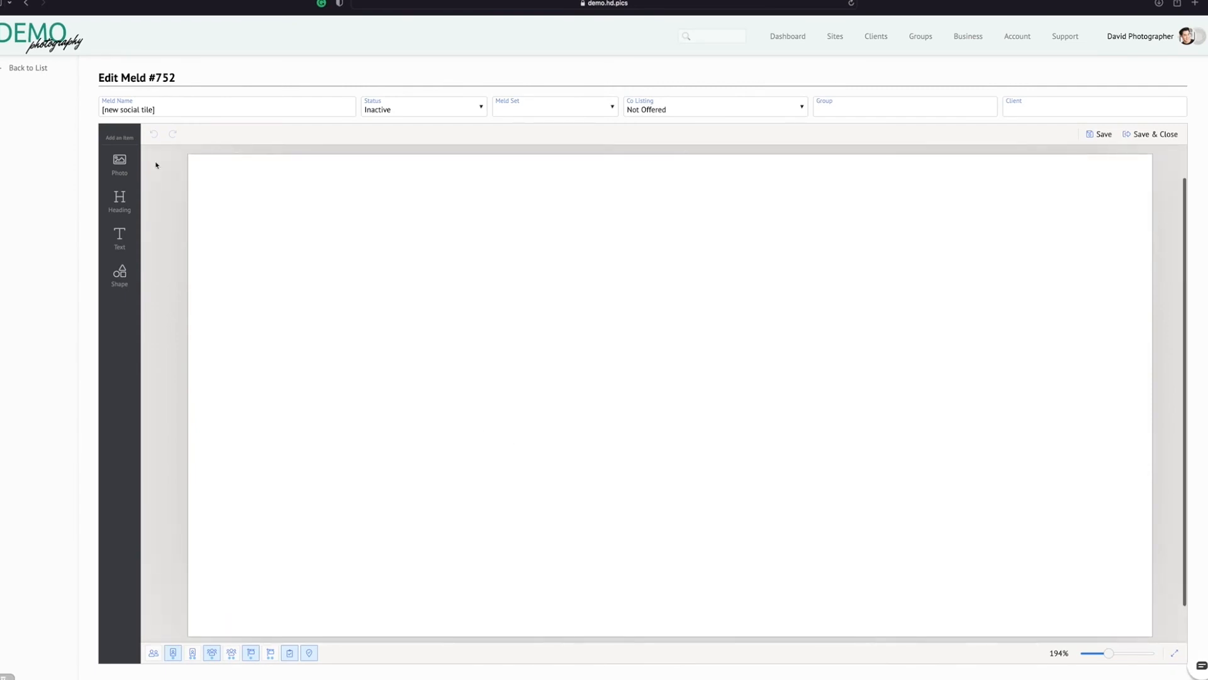
Add a photo to the blank tile and a text item over it reading "NEW LISTING"
{"action": "left_click", "coordinate": [118, 162]}
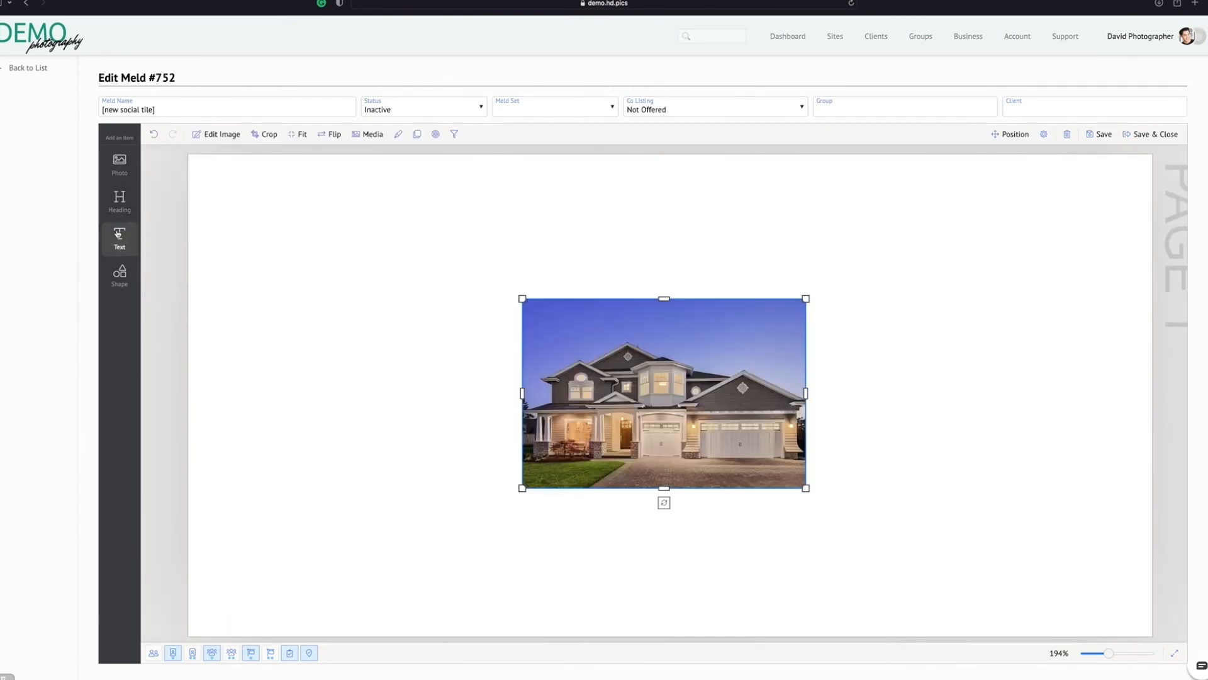
{"action": "left_click", "coordinate": [118, 234]}
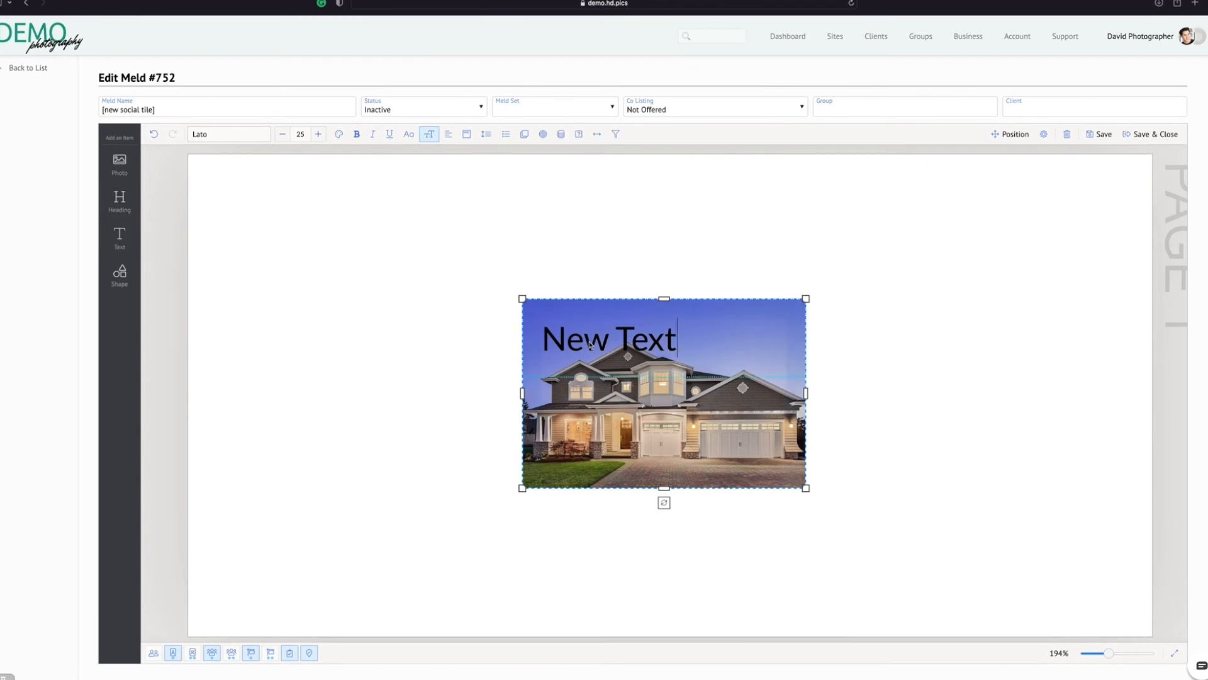
{"action": "triple_click", "coordinate": [590, 345]}
{"action": "type", "text": "NEW LISTING"}
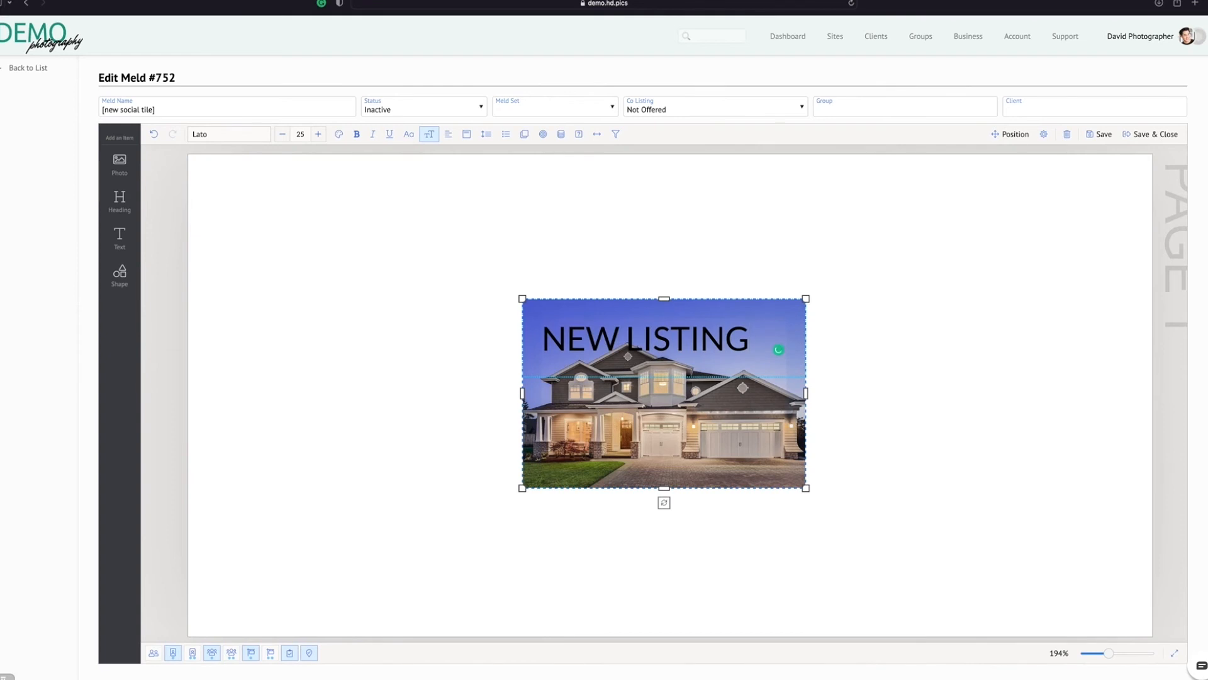
{"action": "left_click", "coordinate": [1039, 413]}
Move the "NEW LISTING" text slightly upward over the house photo
{"action": "left_click", "coordinate": [708, 341]}
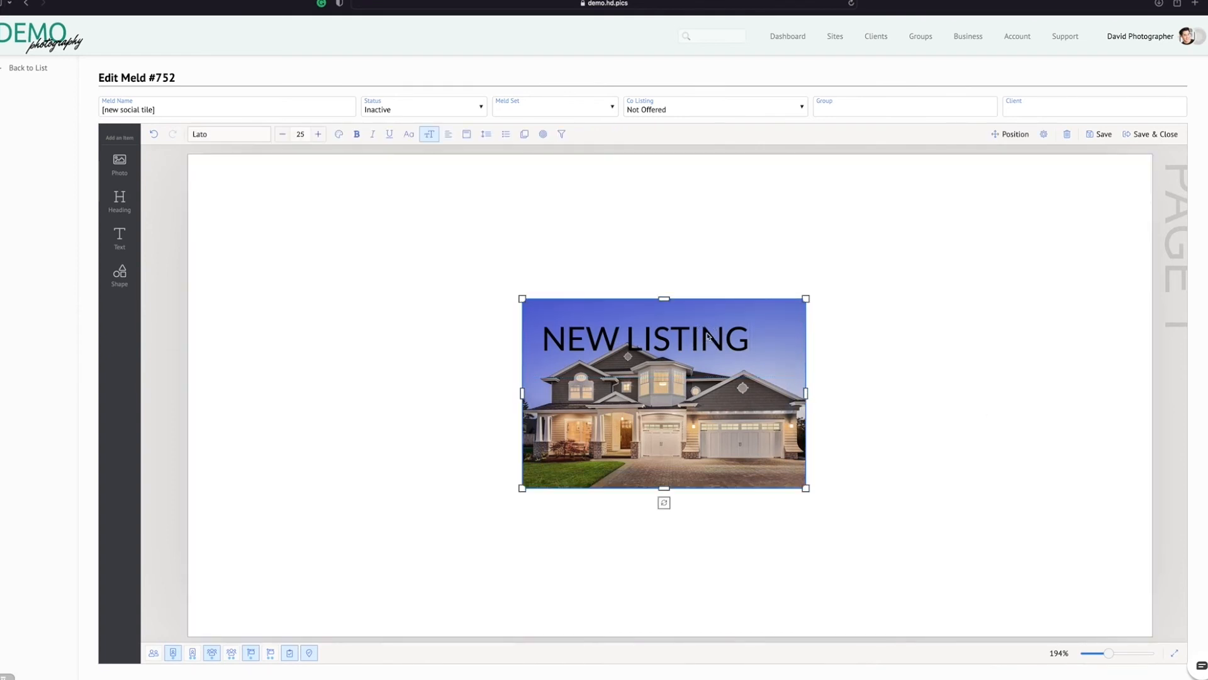
{"action": "left_click_drag", "start_coordinate": [689, 336], "coordinate": [689, 326]}
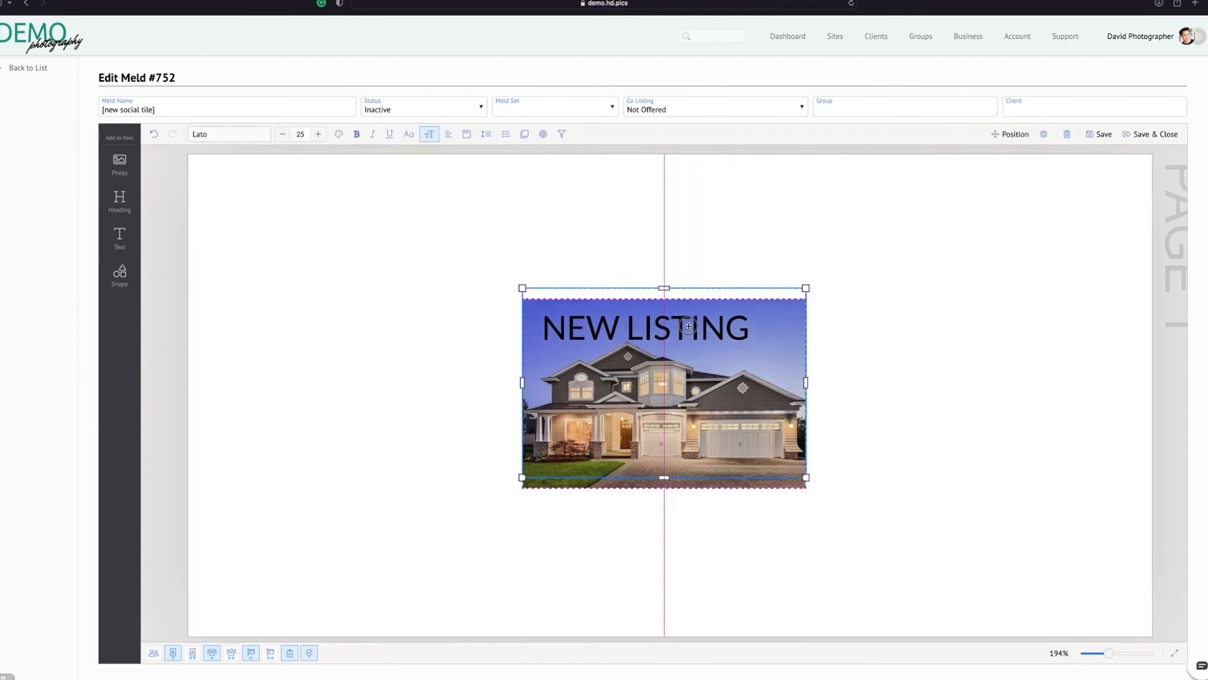
{"action": "left_click", "coordinate": [913, 356]}
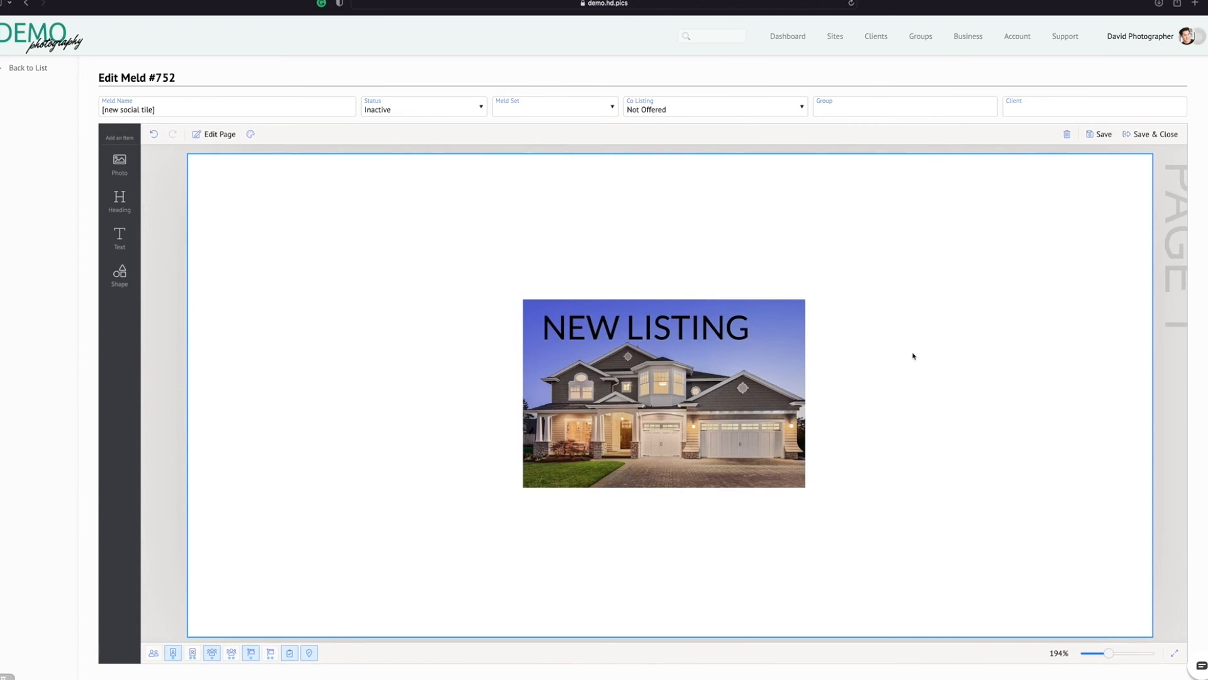